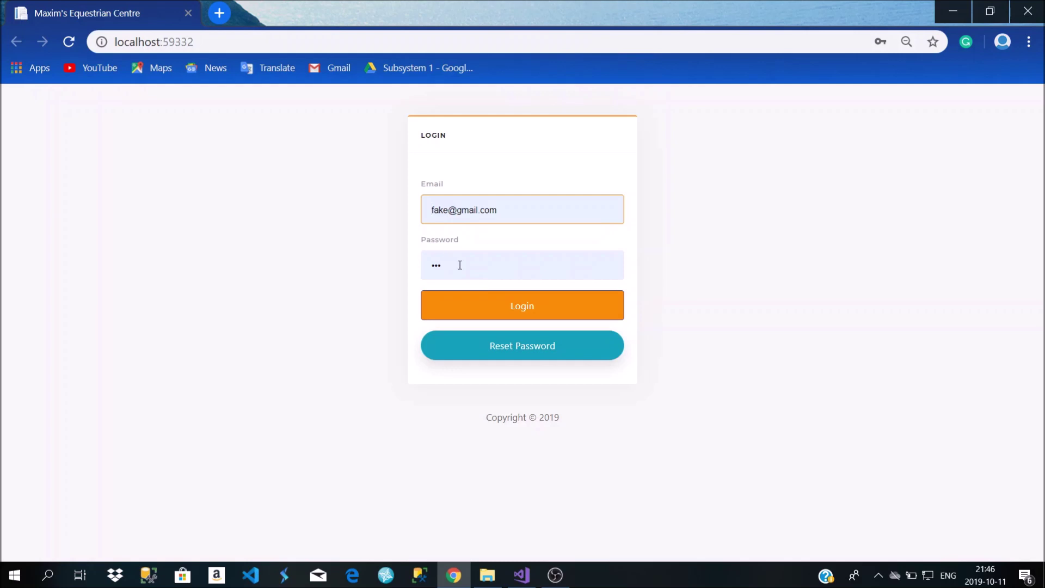
Log in with the filled-in credentials and confirm the proxy sign-in
left_click(456, 307)
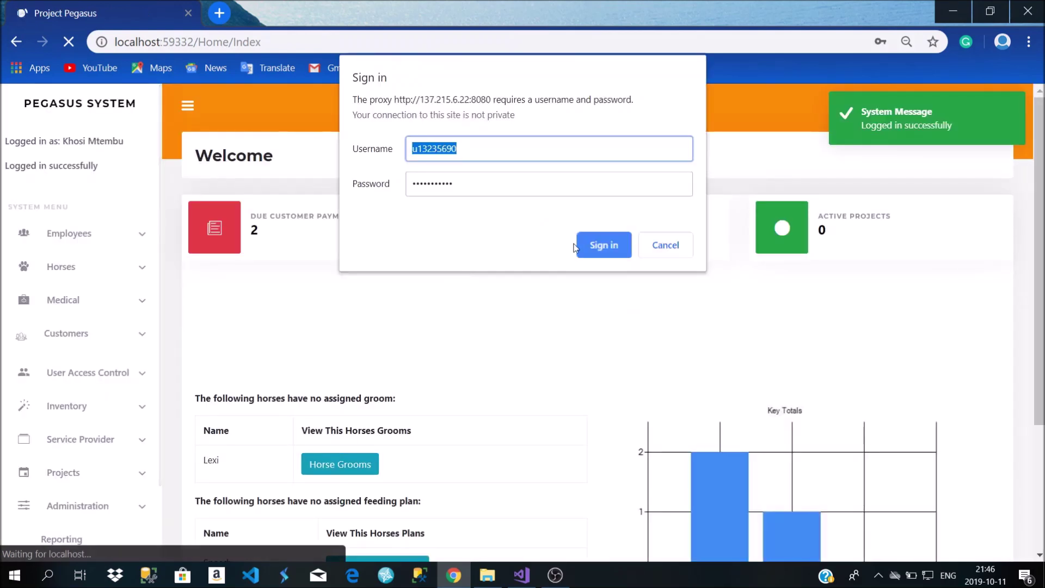
left_click(600, 243)
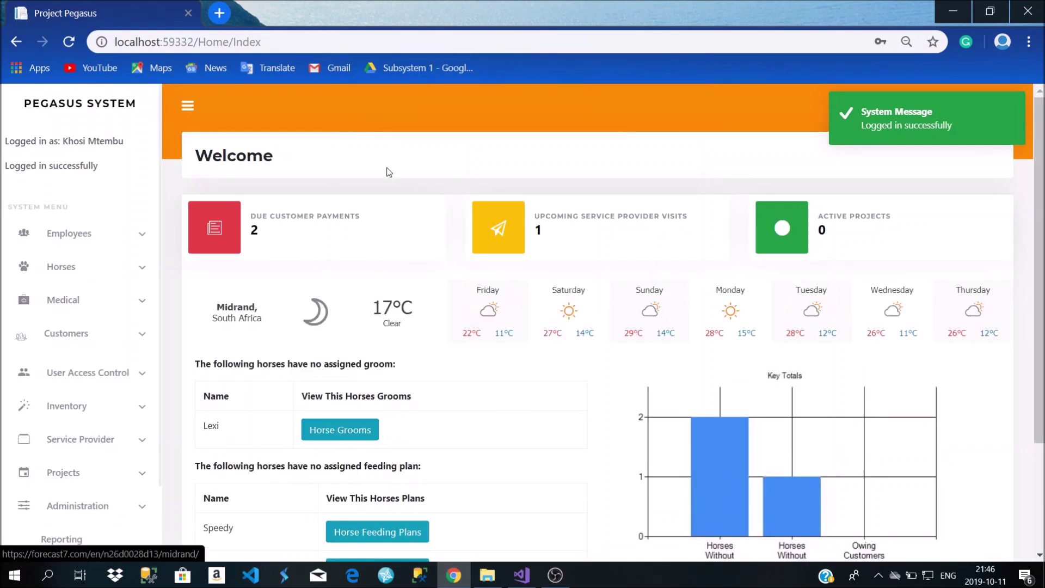
scroll(384, 182, "down", 1)
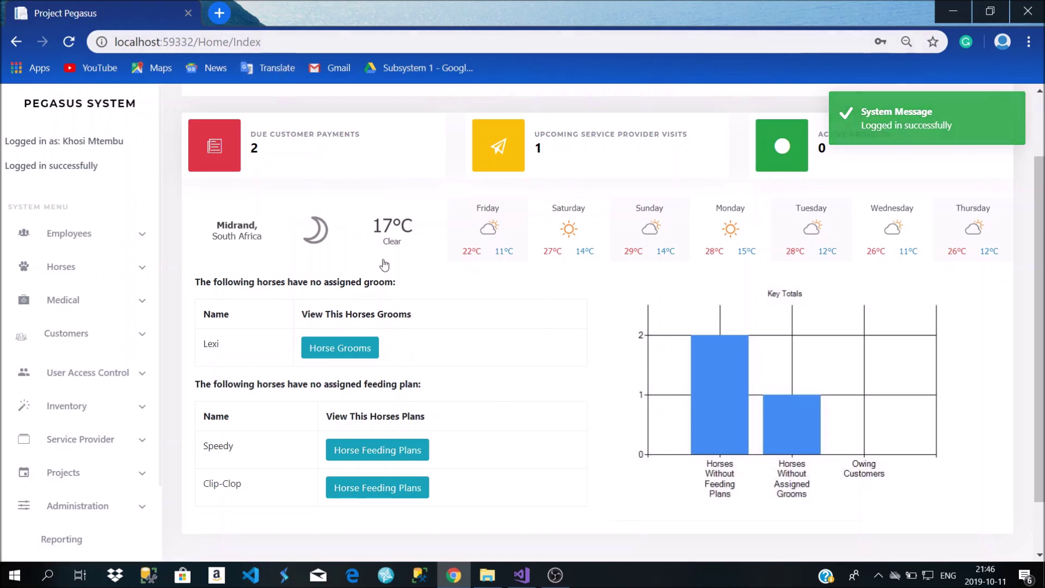
scroll(385, 264, "down", 1)
scroll(448, 278, "up", 2)
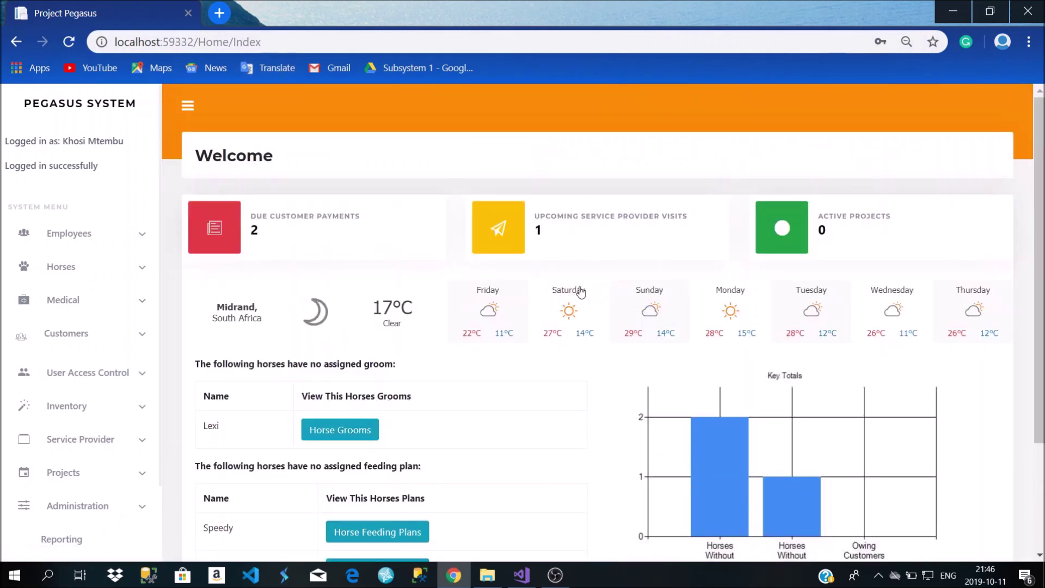
scroll(573, 294, "down", 1)
mouse_move(858, 157)
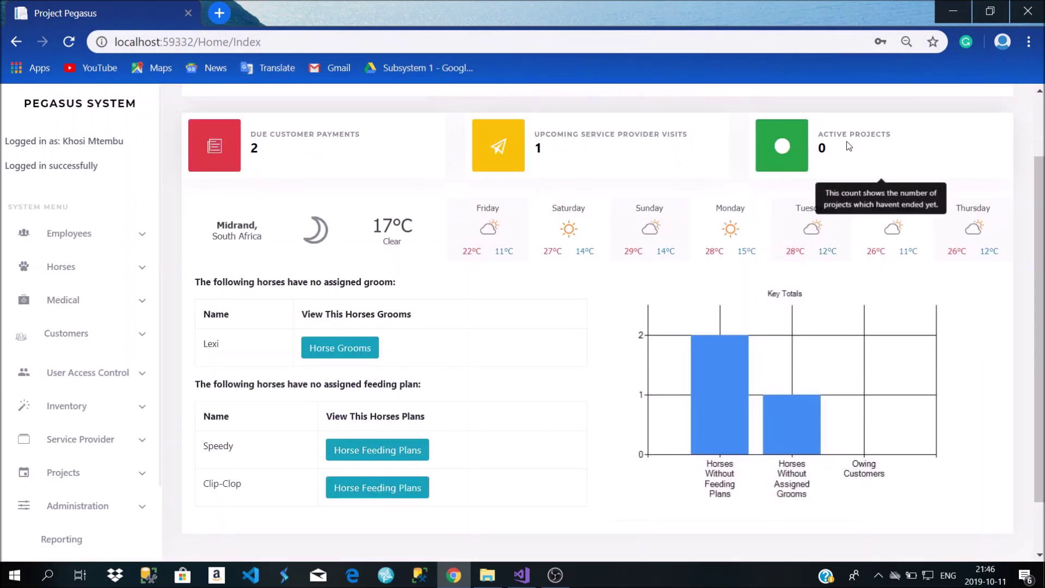
mouse_move(249, 151)
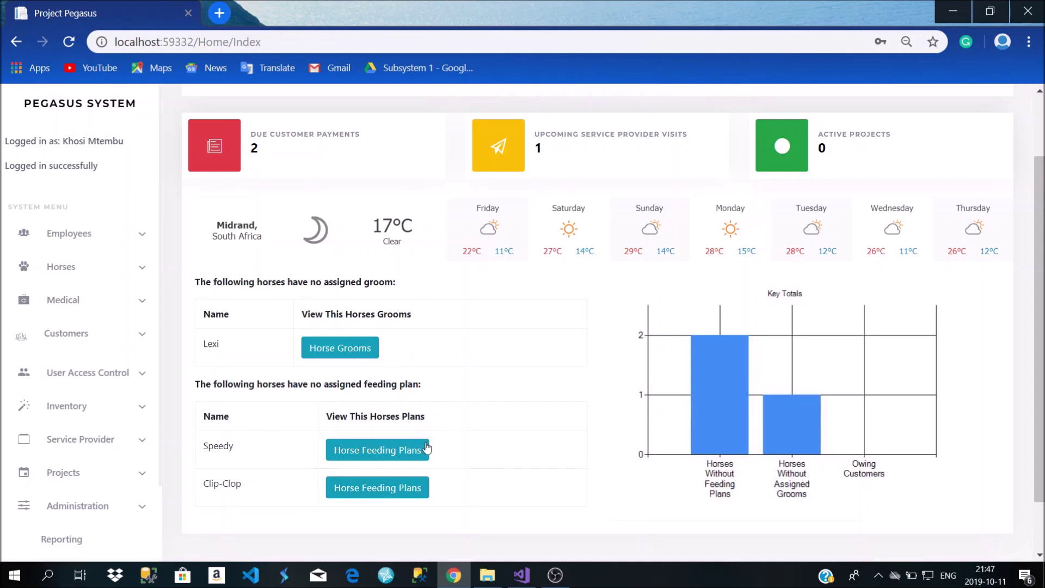
mouse_move(236, 165)
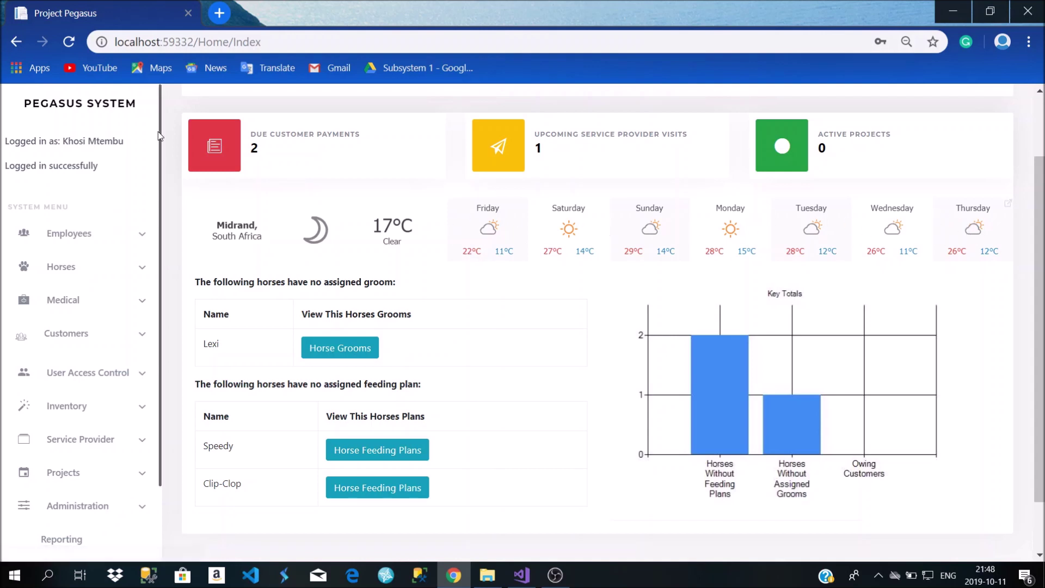
scroll(184, 223, "up", 2)
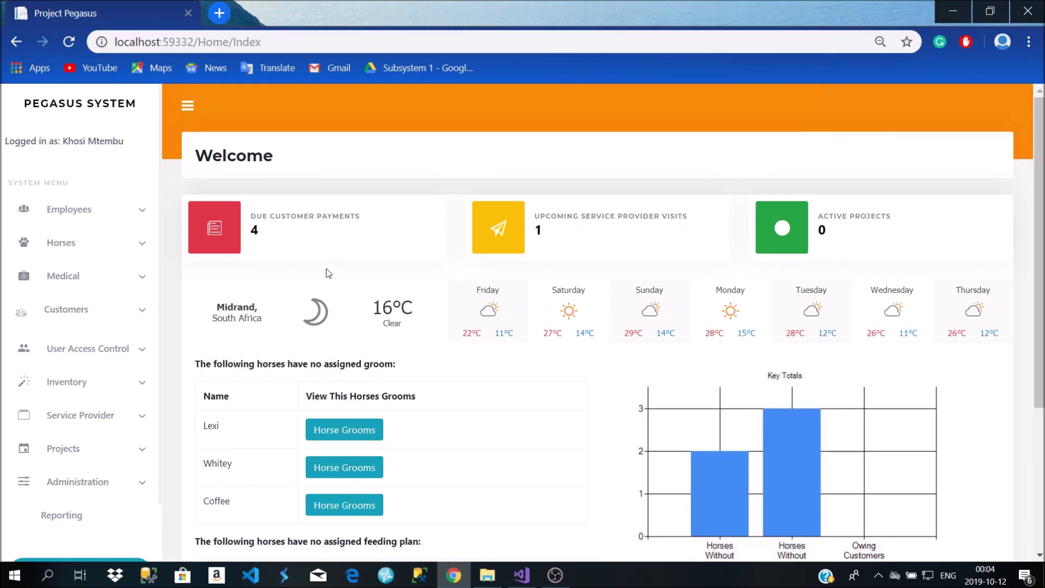
Present the User Access Control features slide, then expand User Access Control in the browser sidebar
scroll(93, 338, "down", 2)
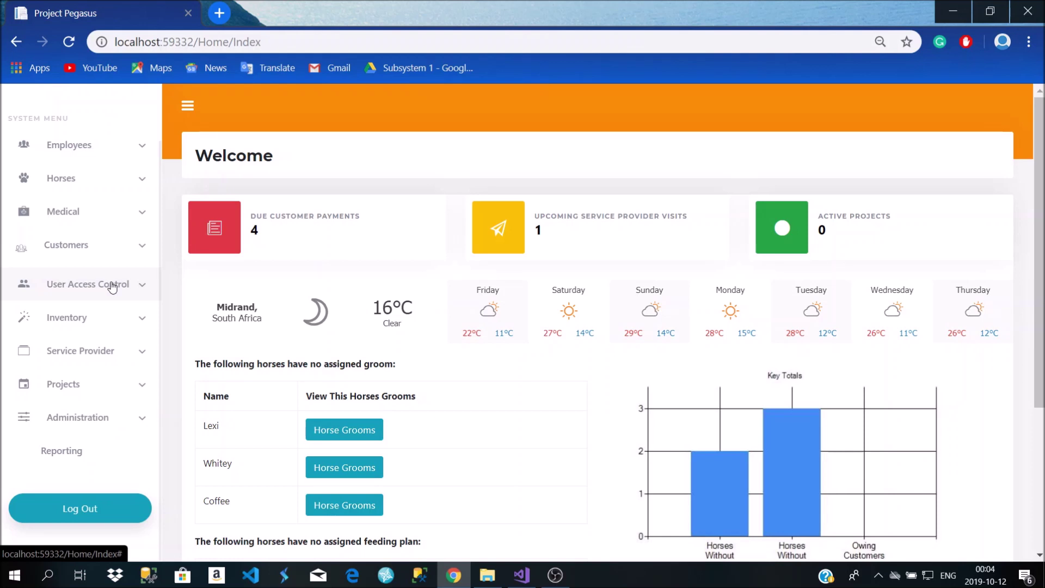
left_click(111, 286)
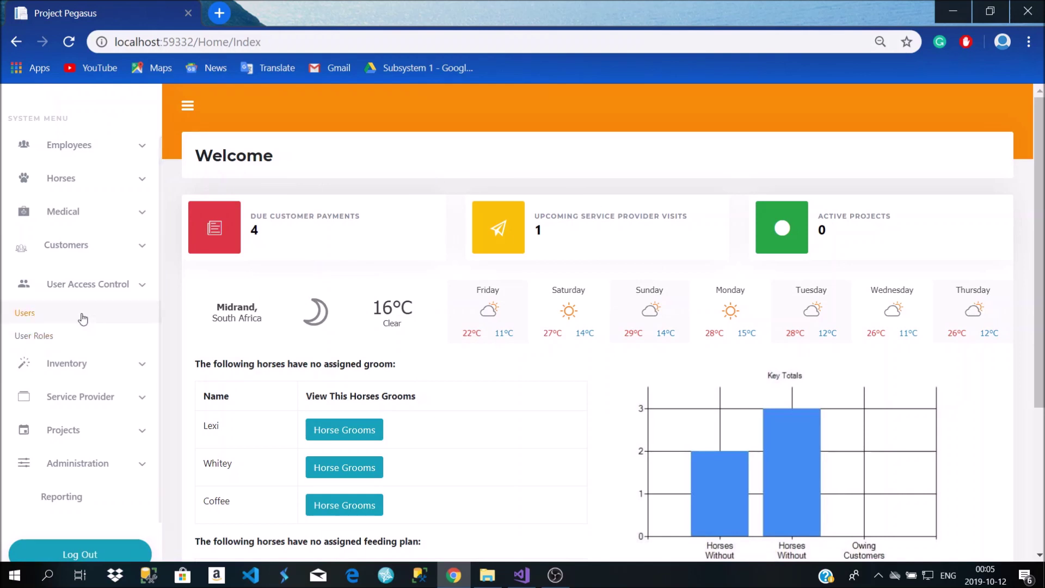
Open the Users page listing user types, roles, logins and active status
left_click(44, 326)
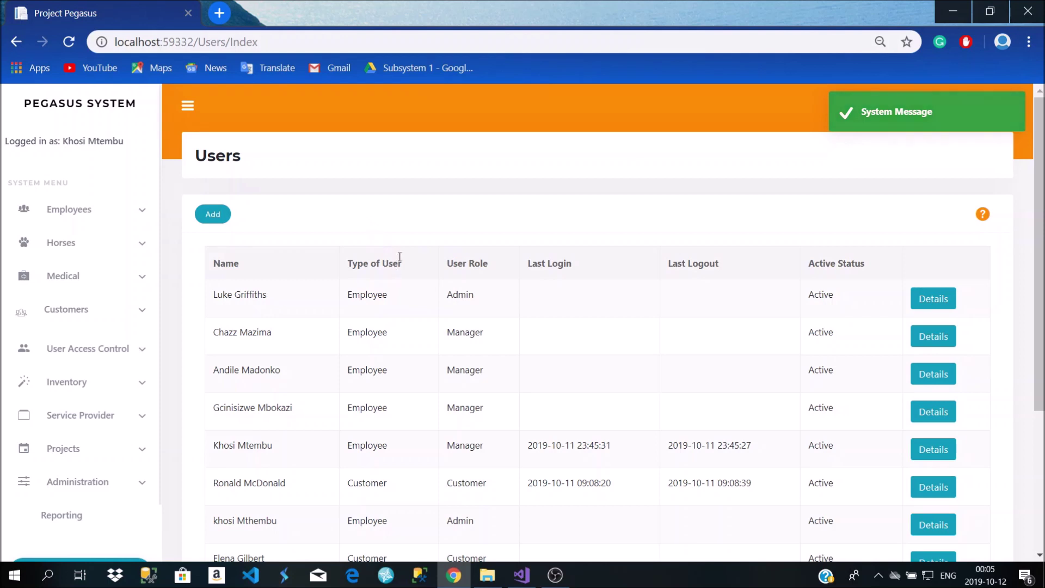
scroll(315, 310, "down", 1)
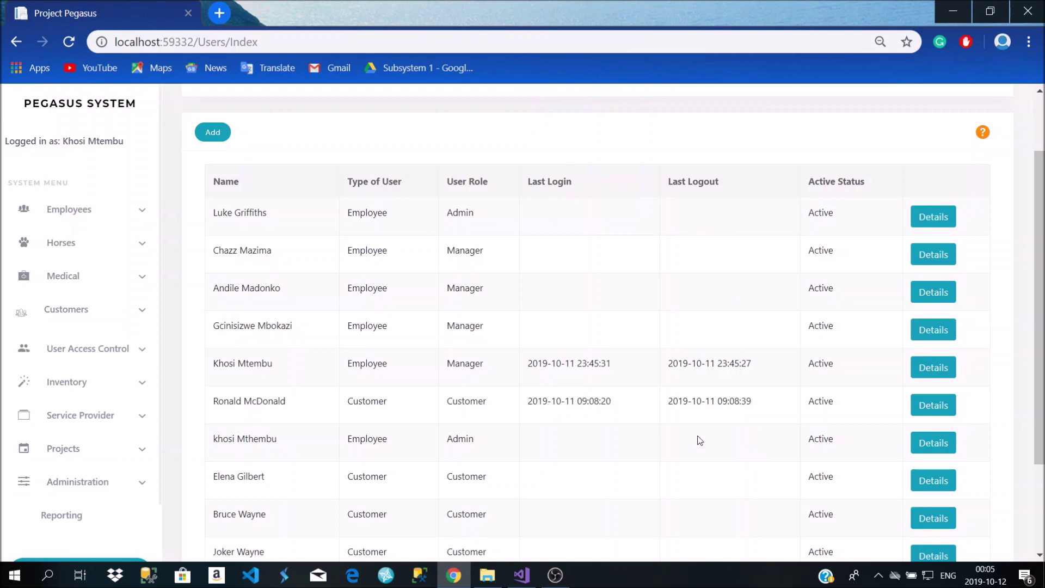
scroll(520, 330, "down", 3)
scroll(511, 348, "up", 5)
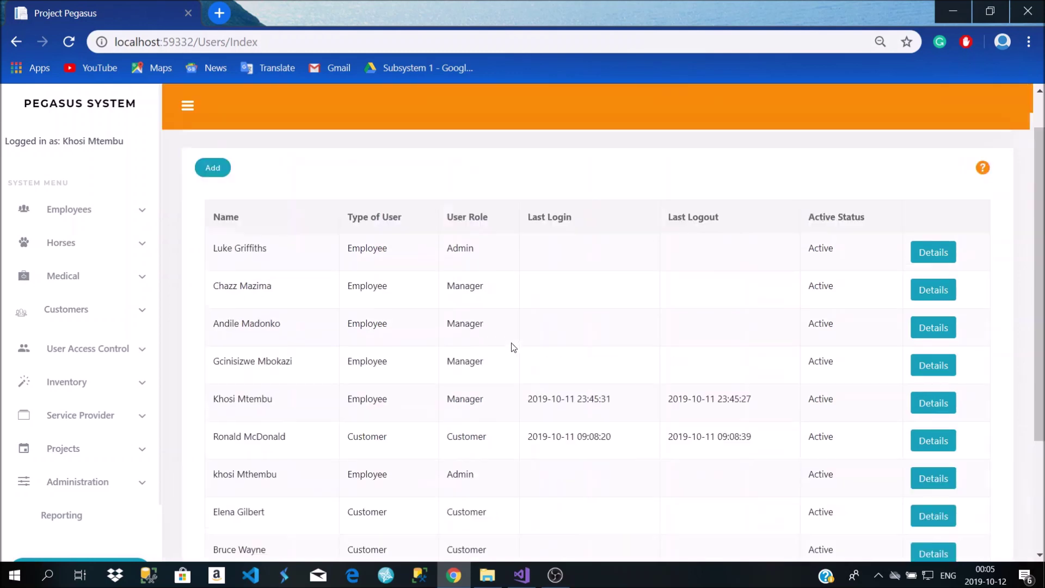
left_click(945, 302)
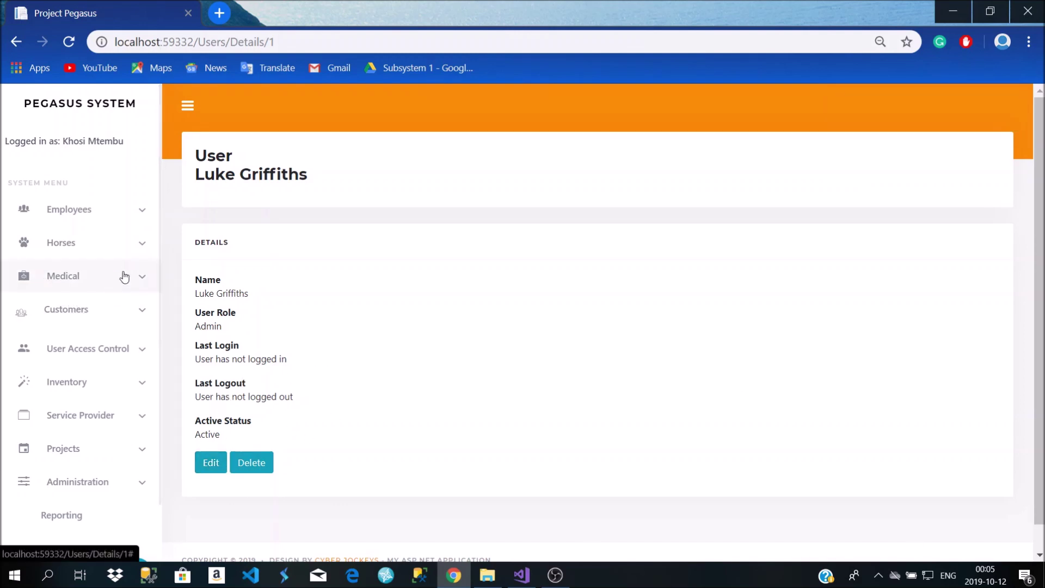
left_click(9, 44)
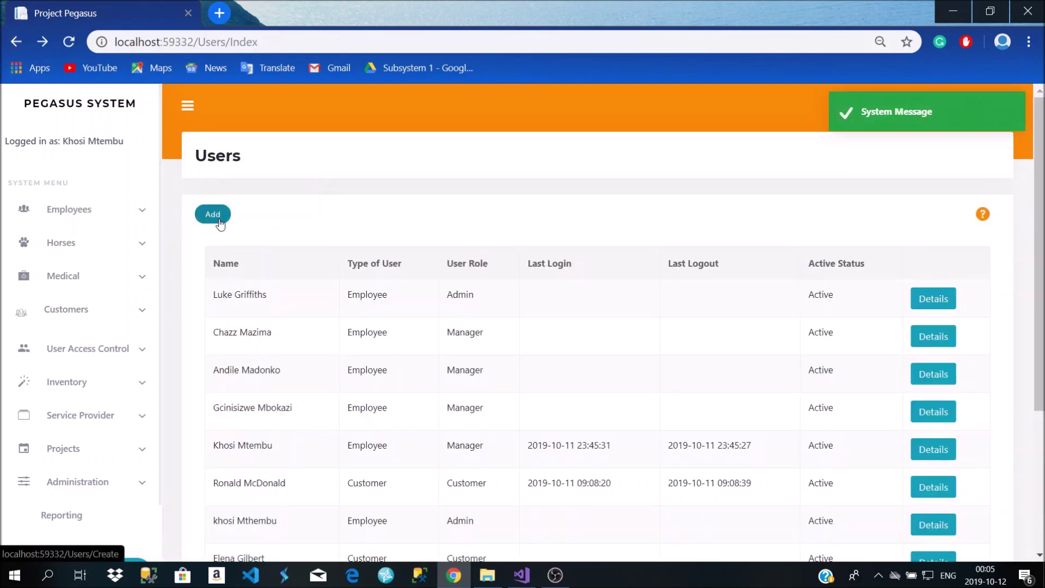
Highlight the logged-in account name and the second admin's row, and view that admin's details
scroll(432, 396, "down", 3)
scroll(433, 401, "up", 3)
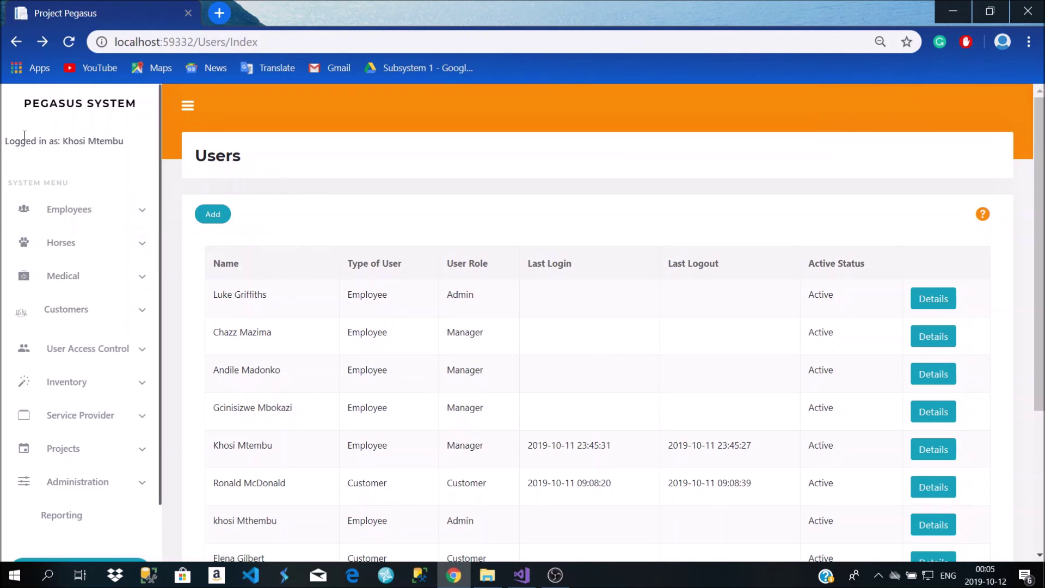
left_click_drag(124, 143, 10, 150)
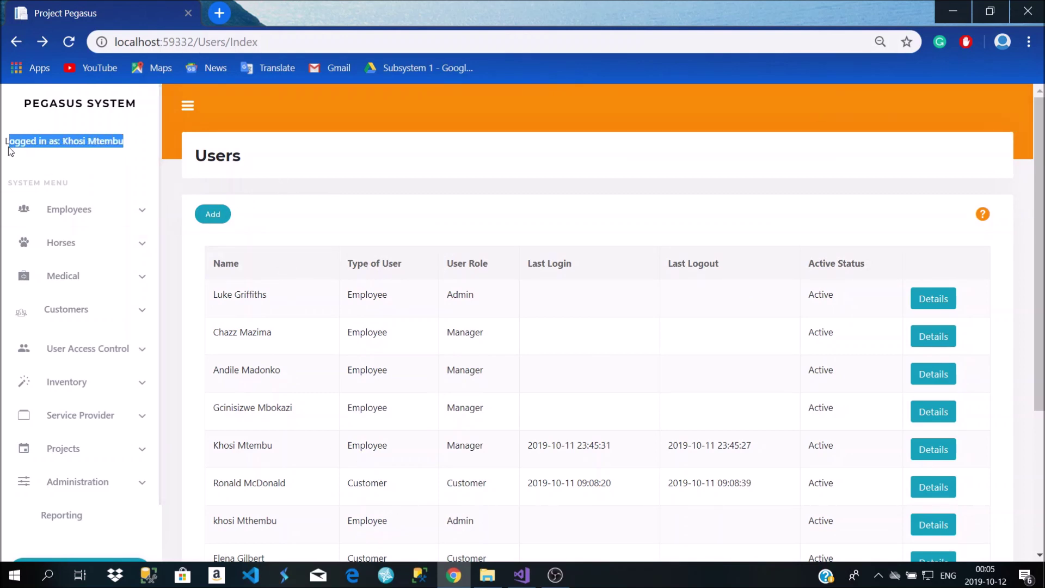
scroll(451, 403, "down", 3)
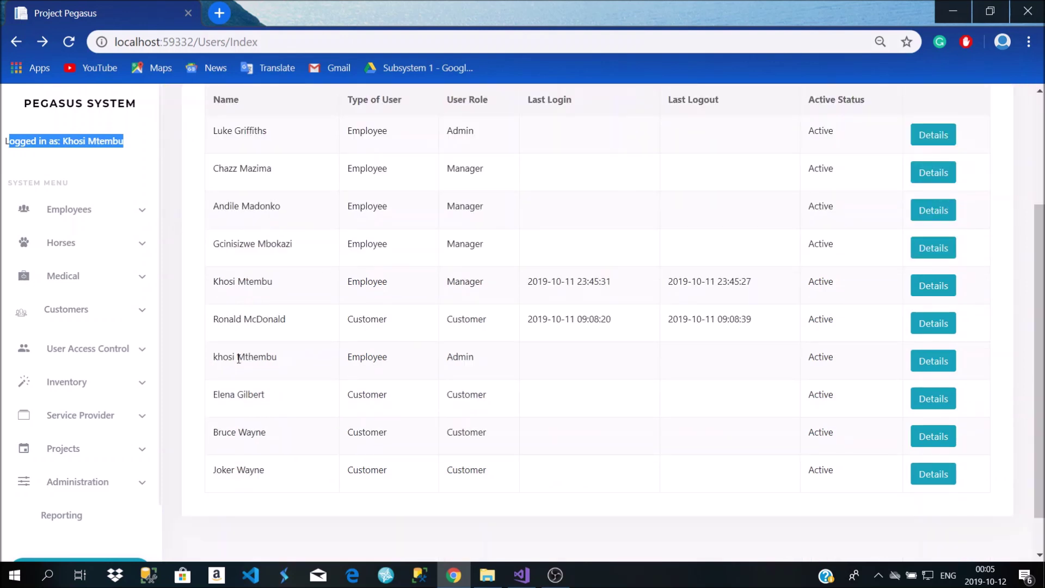
left_click_drag(218, 360, 474, 353)
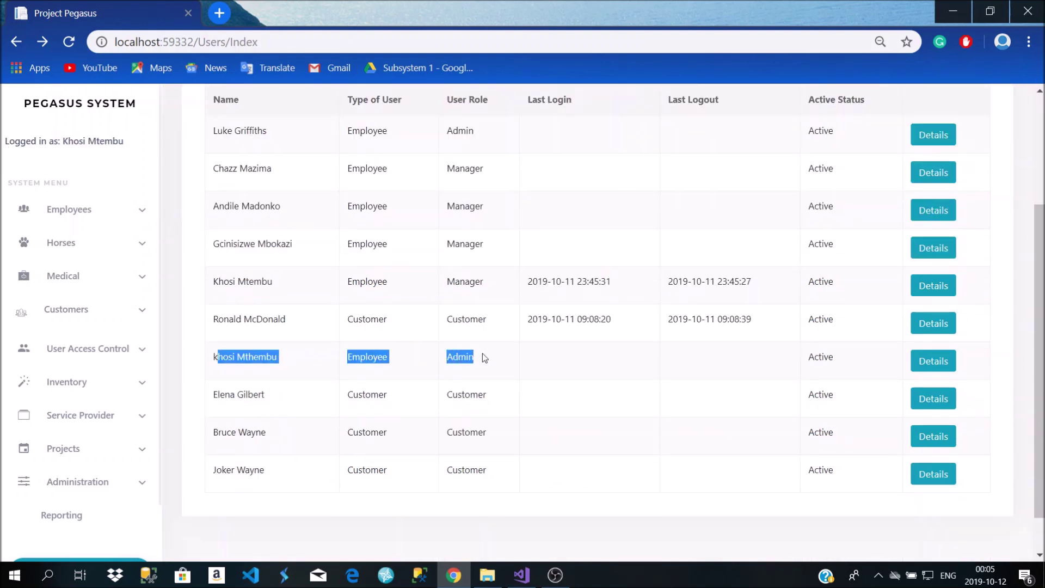
left_click(932, 363)
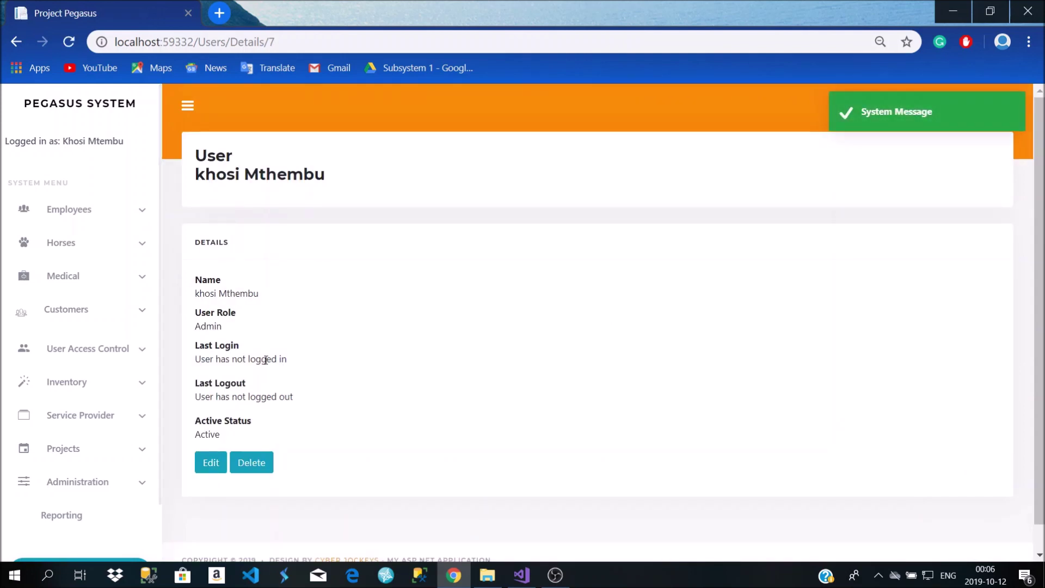
key("alt+Left")
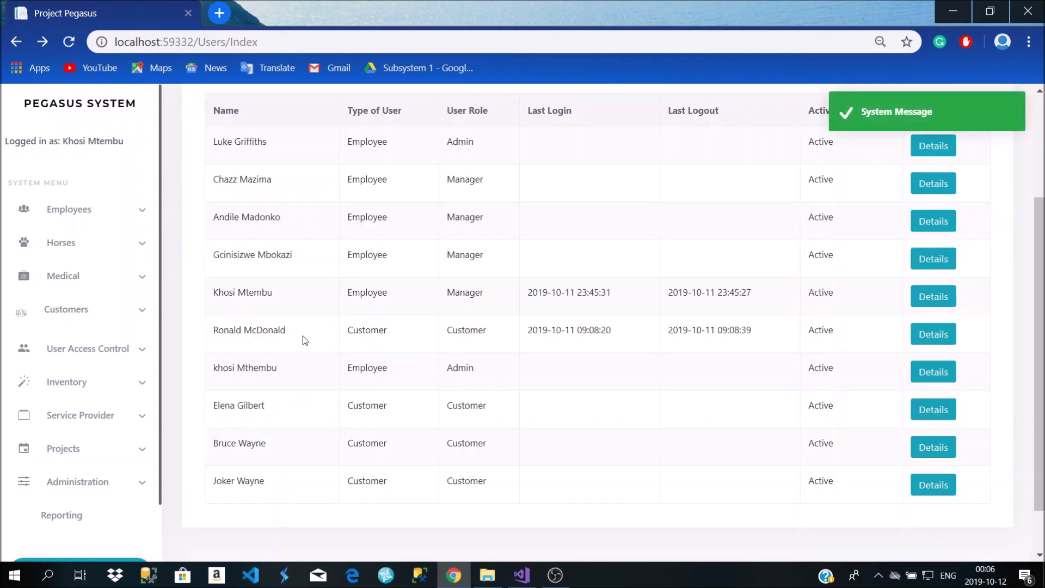
Highlight the logged-in manager's row, the other account's type and role, and the last logout timestamp
scroll(302, 335, "up", 2)
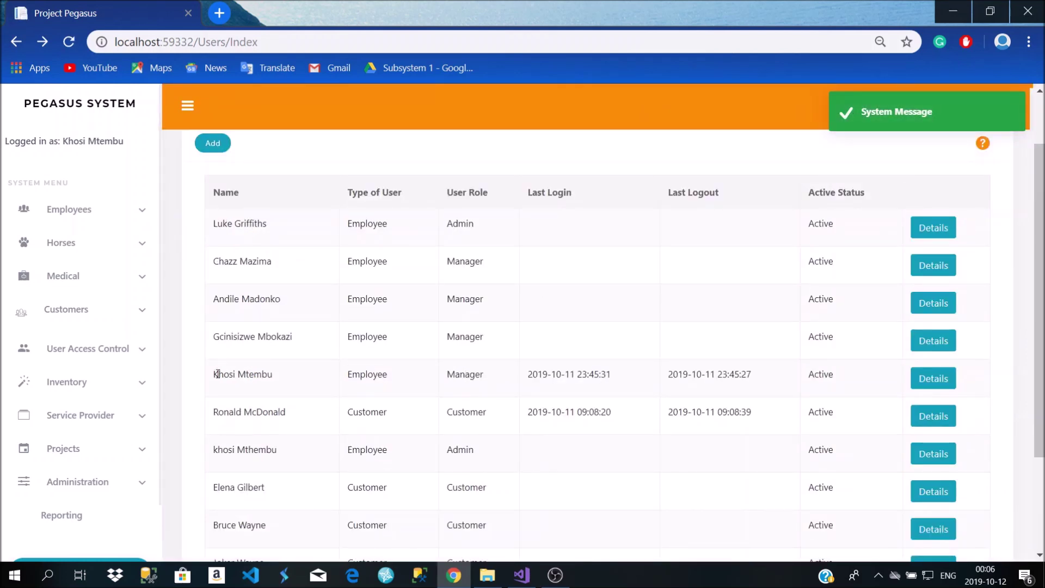
left_click_drag(214, 376, 502, 380)
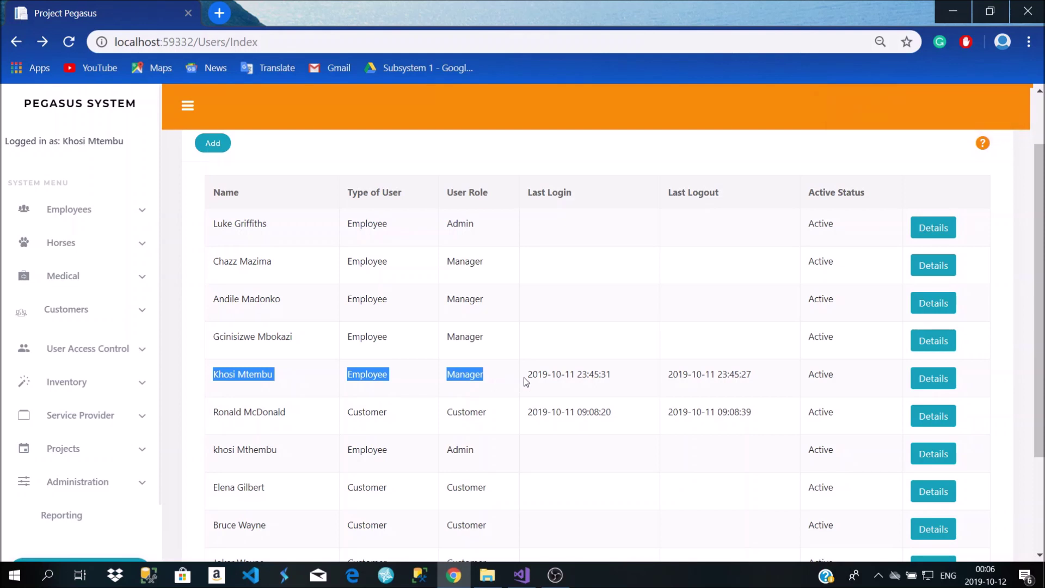
left_click_drag(486, 449, 319, 455)
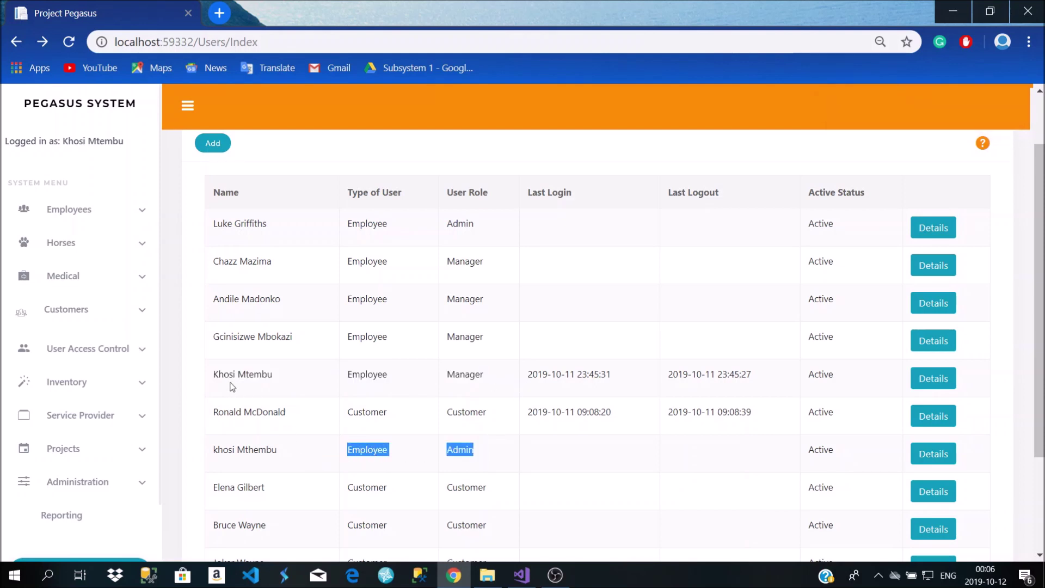
left_click_drag(215, 372, 479, 374)
left_click_drag(747, 373, 663, 380)
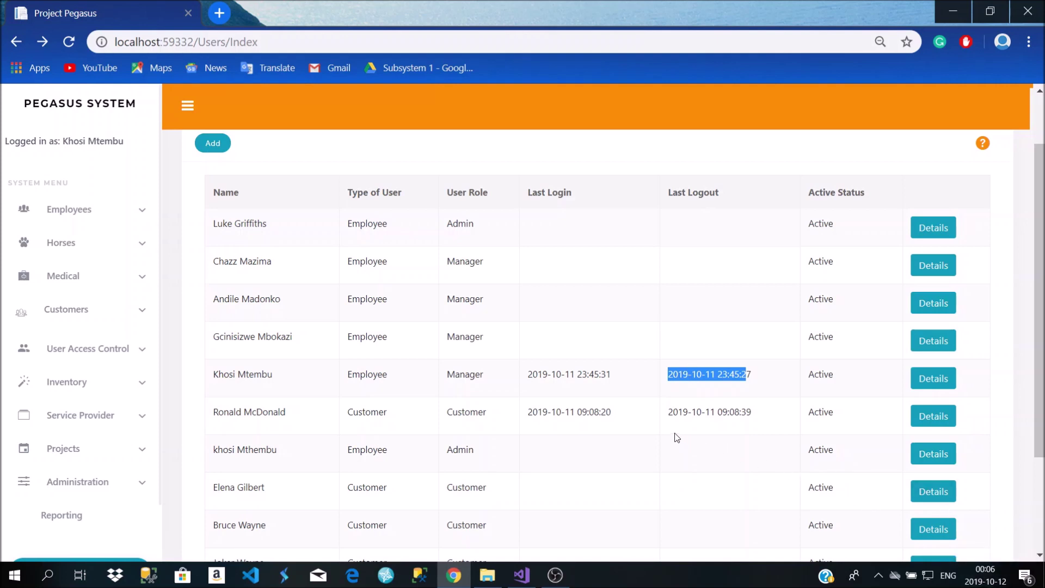
left_click_drag(755, 376, 645, 377)
left_click_drag(214, 374, 830, 374)
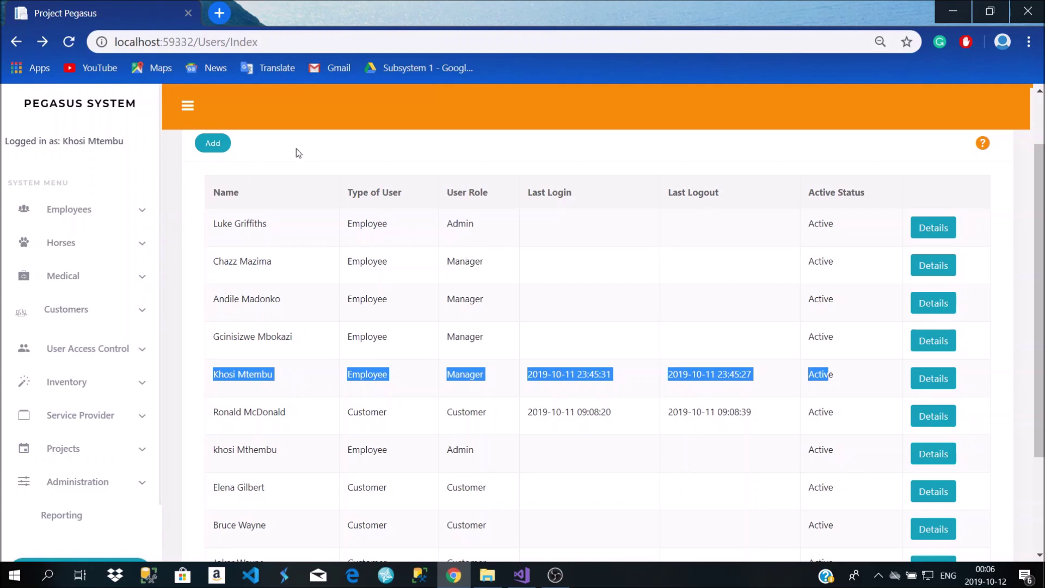
Open the User Roles page listing Admin, Customer and Manager
scroll(479, 400, "up", 1)
scroll(468, 397, "down", 3)
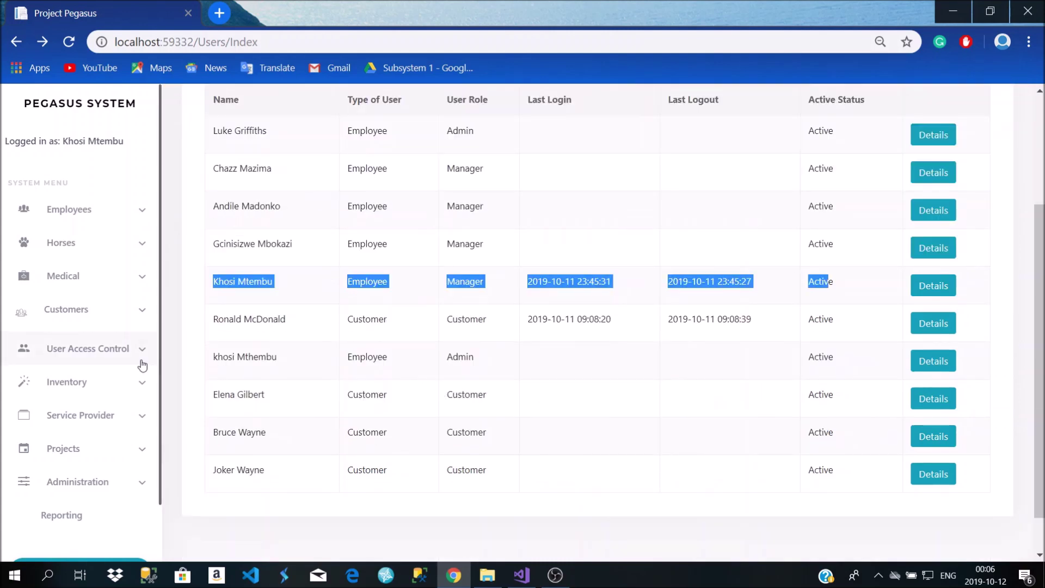
left_click(113, 359)
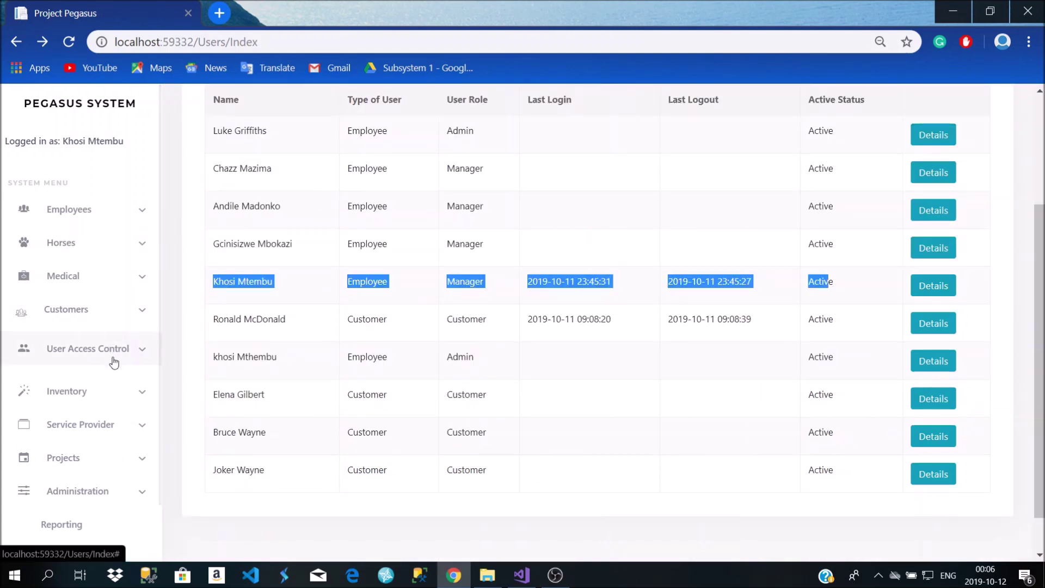
left_click(81, 401)
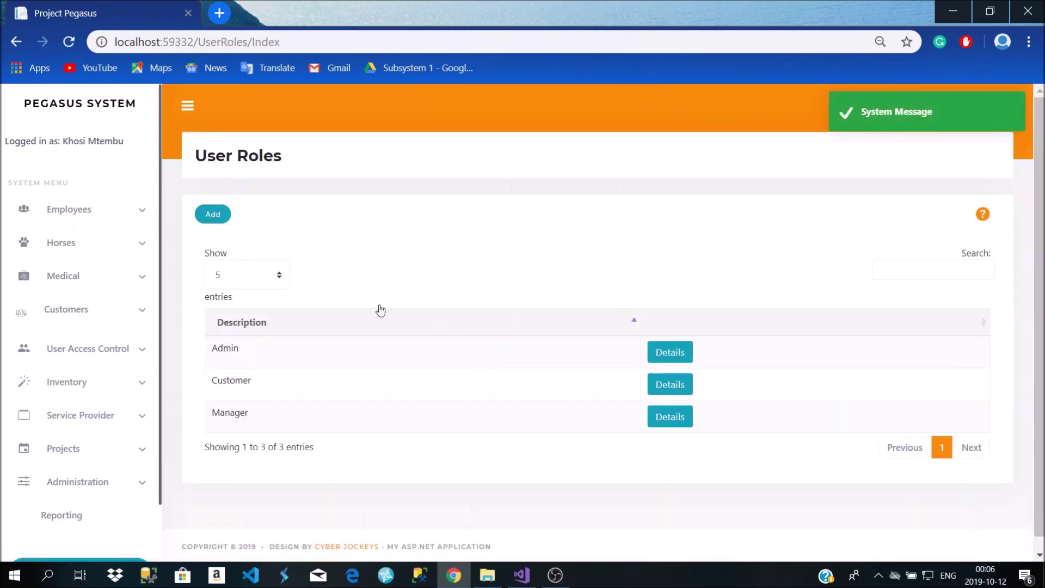
double_click(226, 351)
left_click(224, 380)
double_click(229, 382)
double_click(239, 416)
left_click(240, 426)
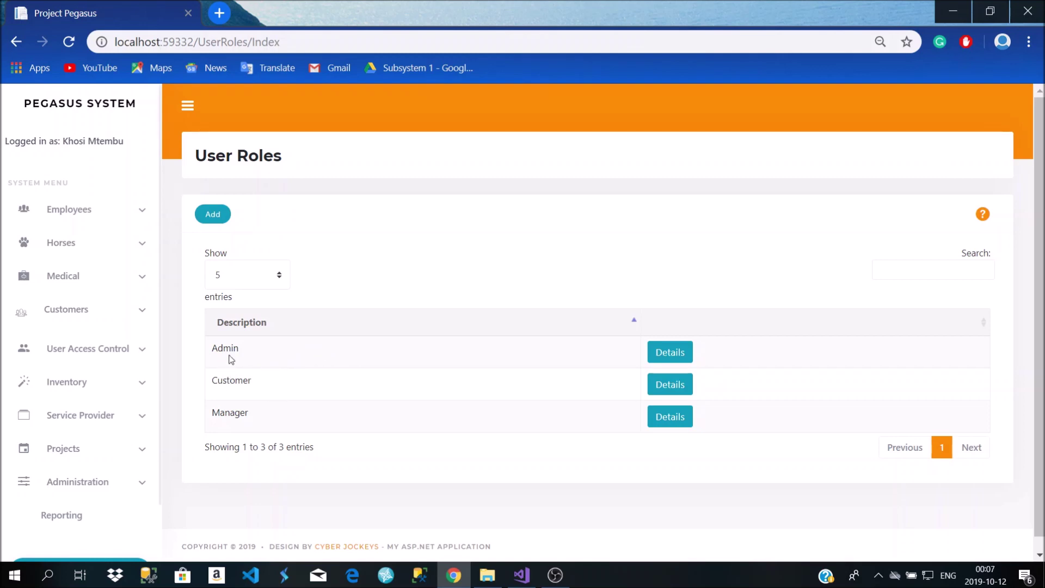
double_click(231, 379)
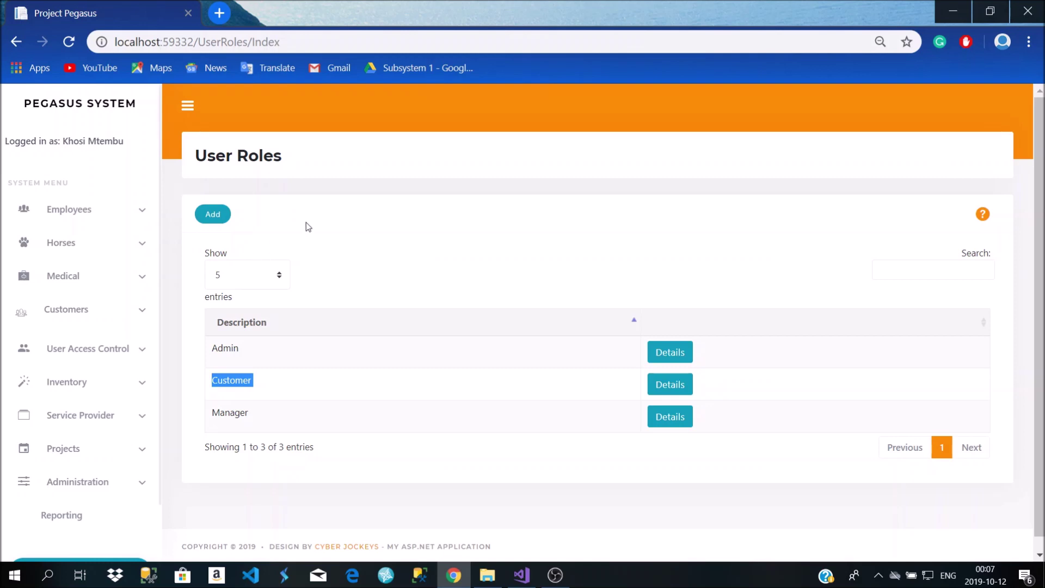
left_click(109, 111)
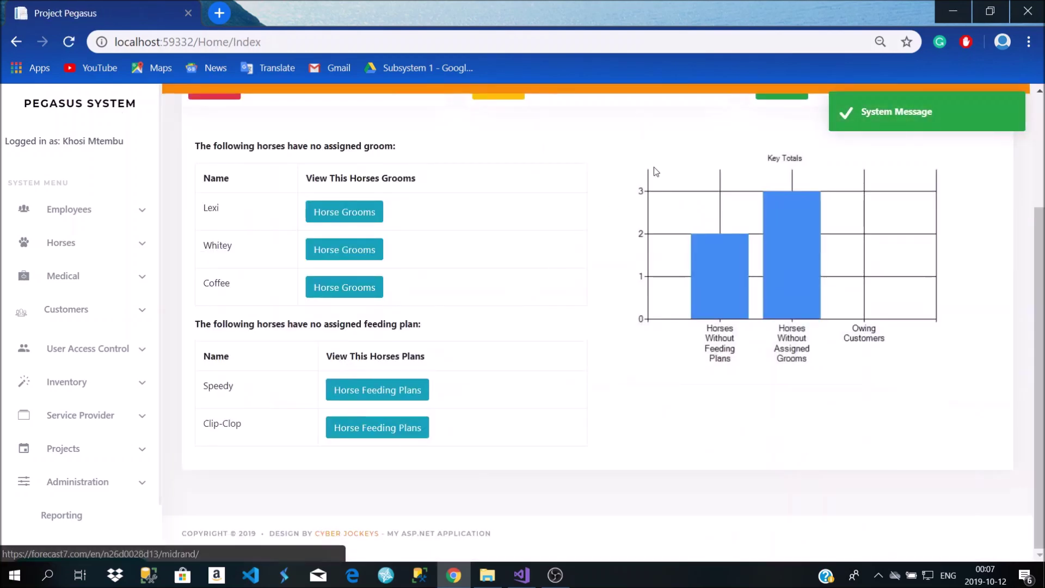
scroll(332, 351, "down", 3)
scroll(661, 403, "up", 4)
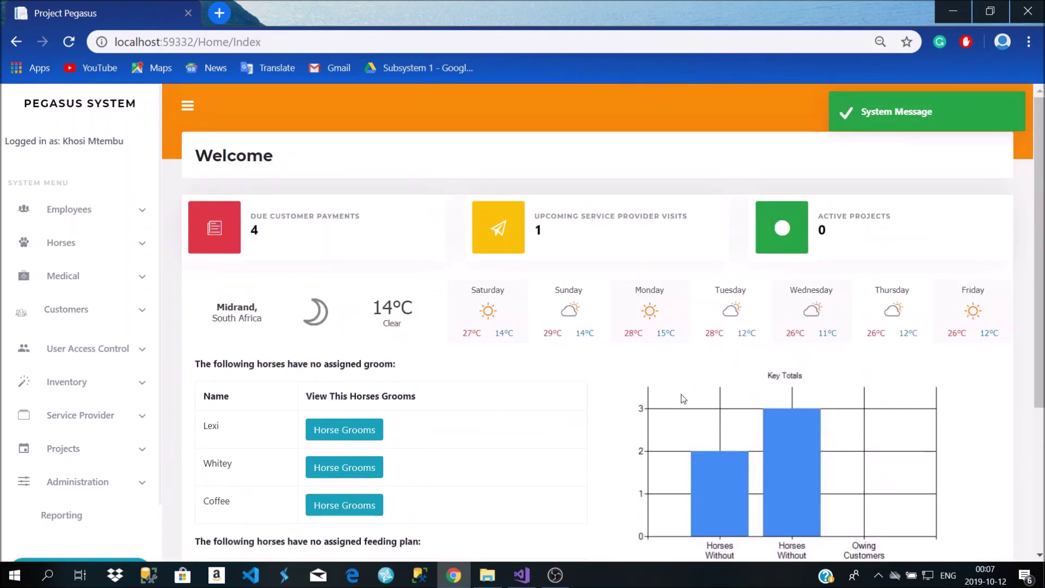
scroll(148, 240, "down", 2)
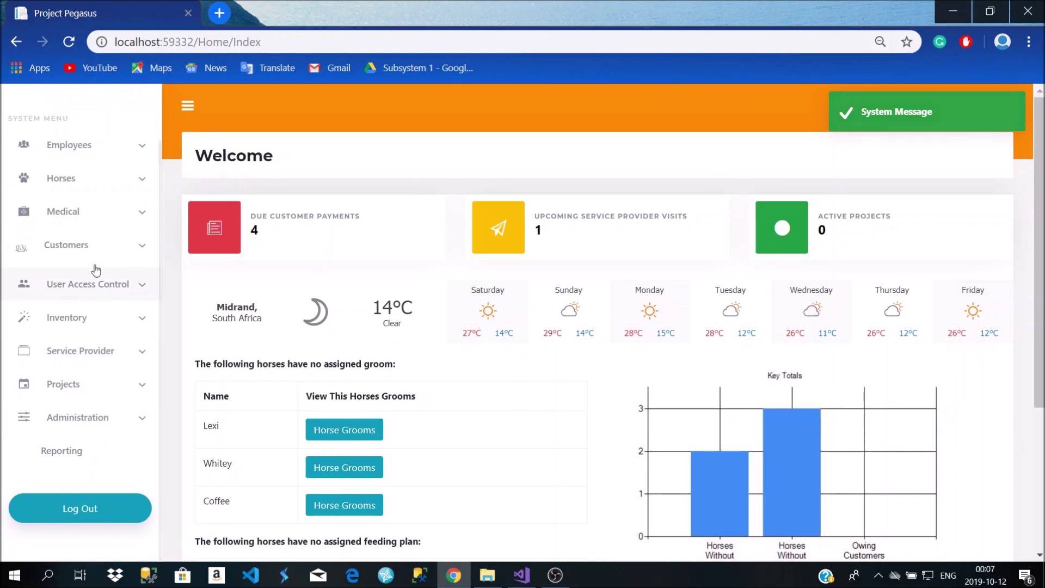
left_click(92, 175)
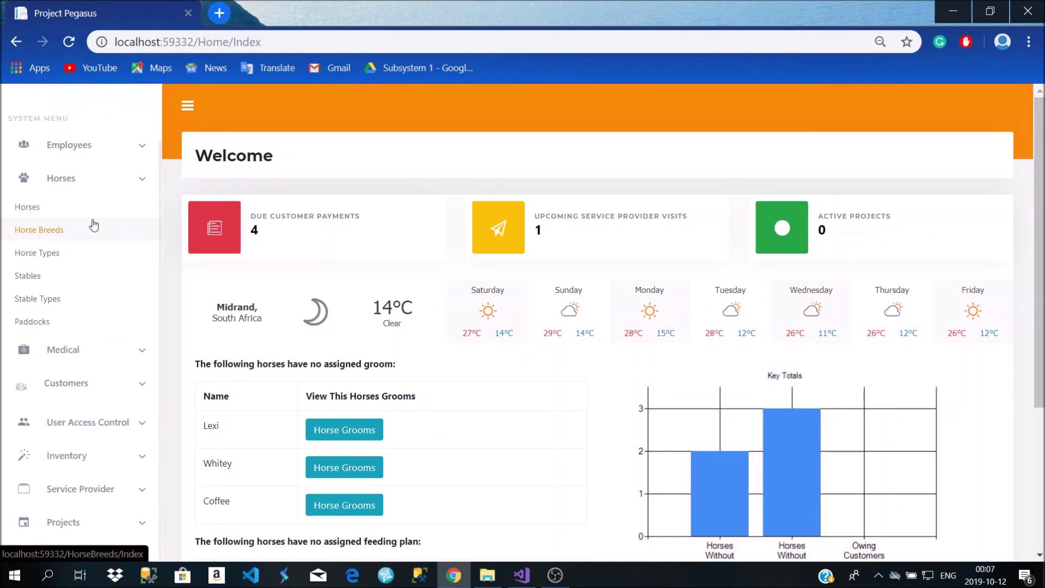
scroll(90, 234, "down", 3)
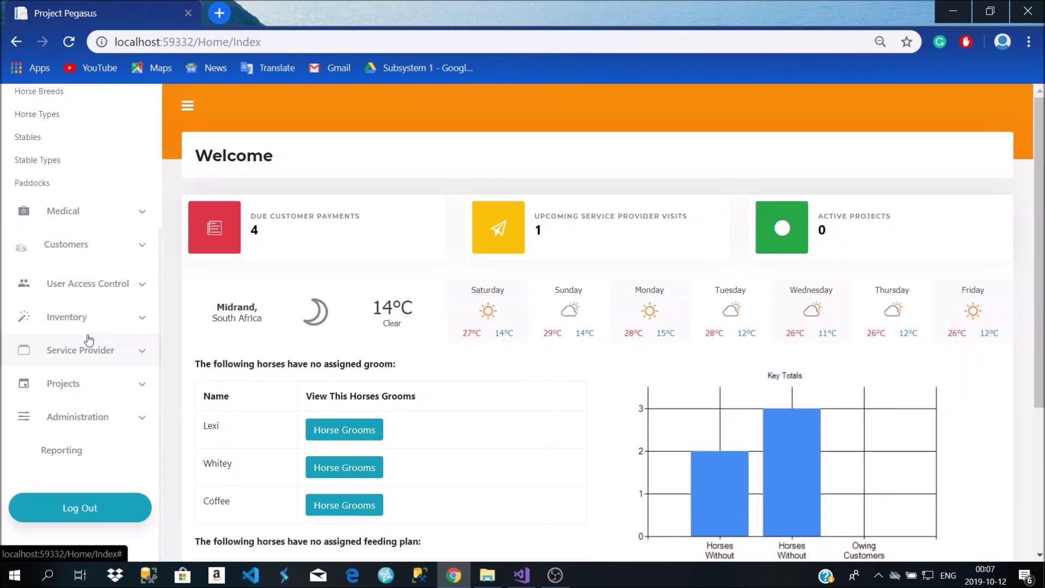
scroll(89, 342, "down", 4)
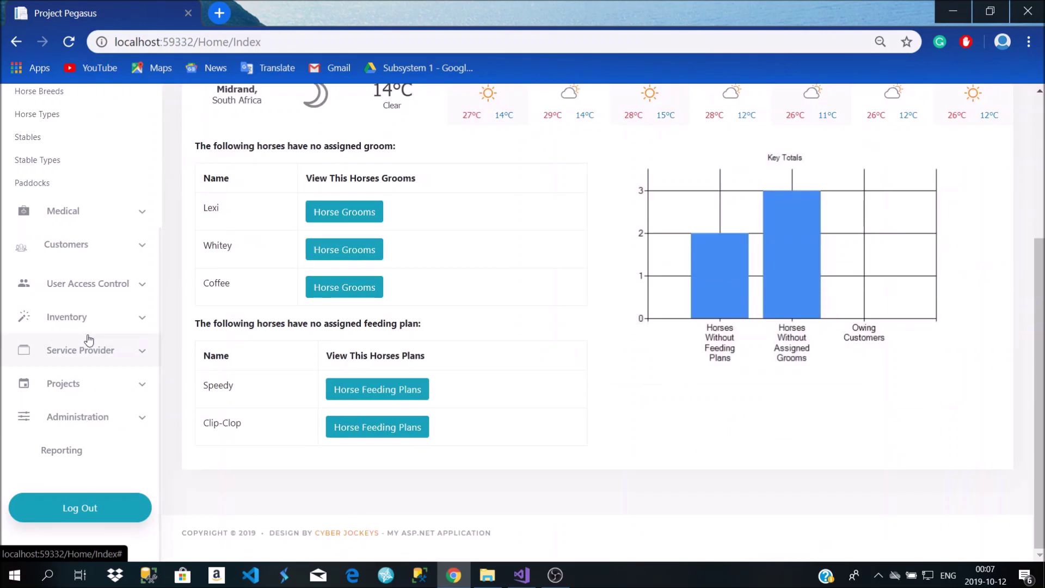
left_click(86, 284)
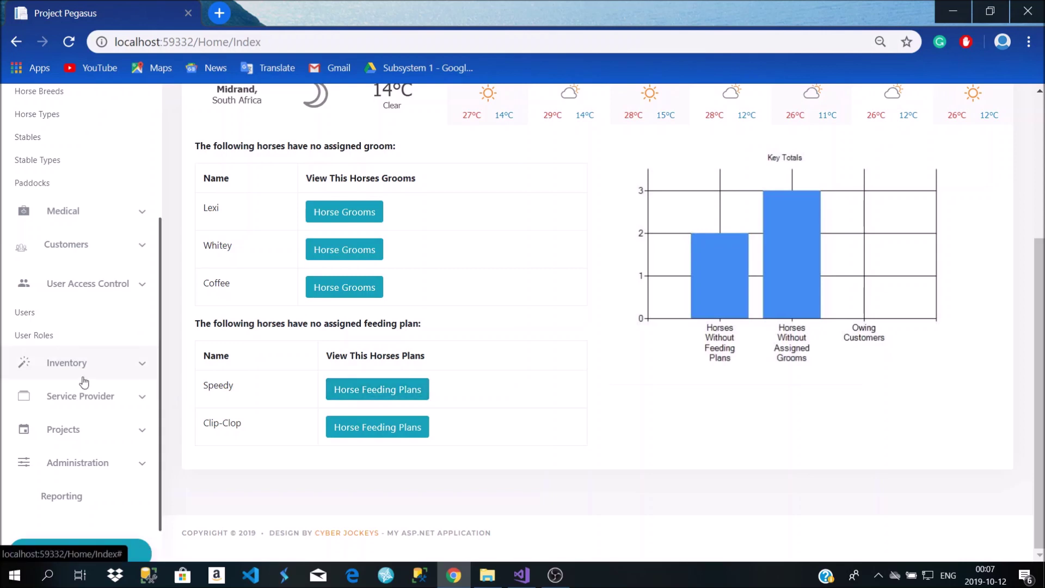
left_click(71, 341)
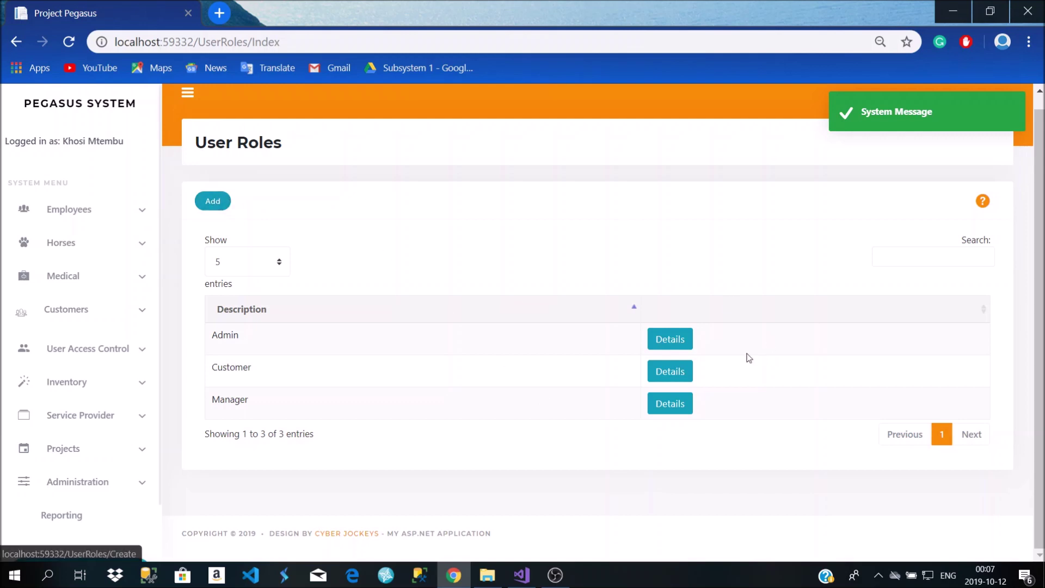
View the Admin role's details, then hide the side menu and browse the 8-entry Employee list
left_click(686, 341)
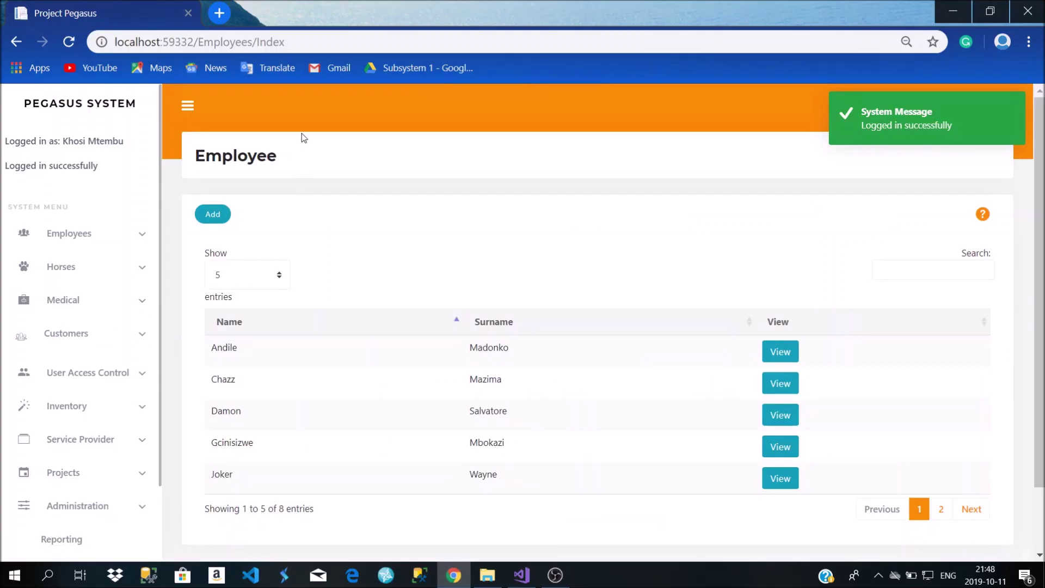
left_click(188, 105)
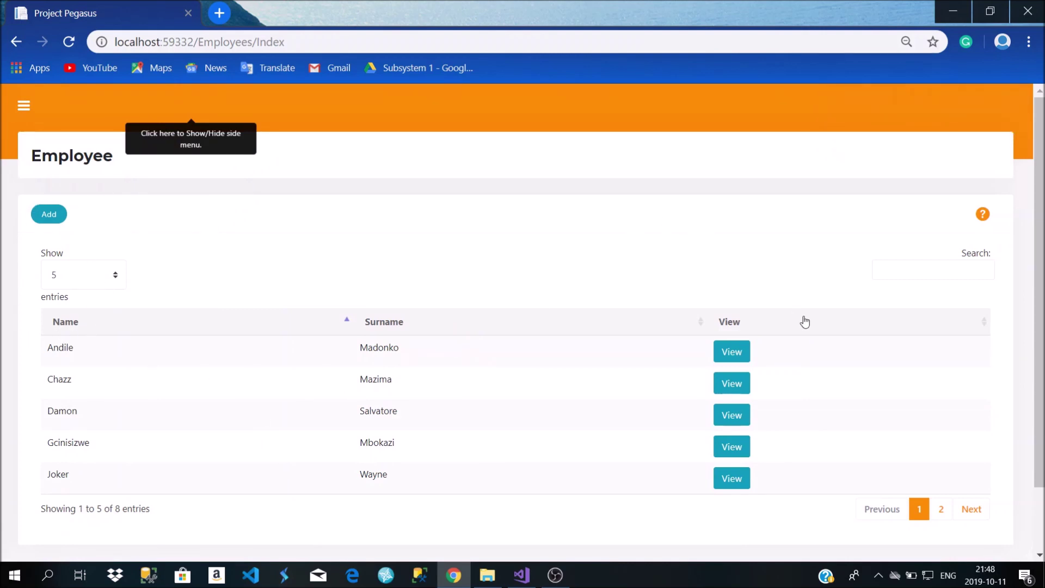
scroll(803, 320, "down", 2)
scroll(804, 320, "up", 2)
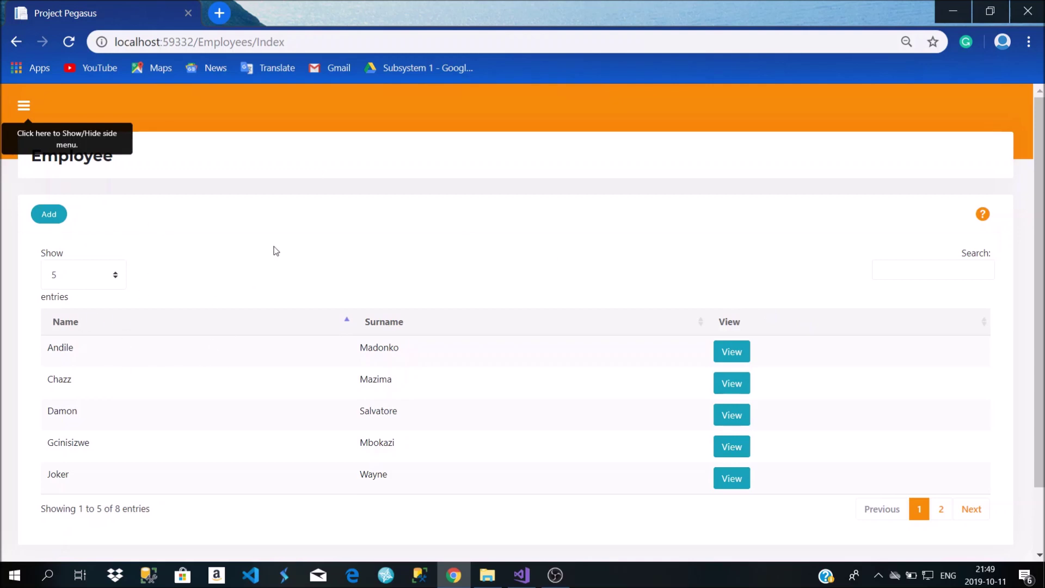
scroll(277, 253, "down", 2)
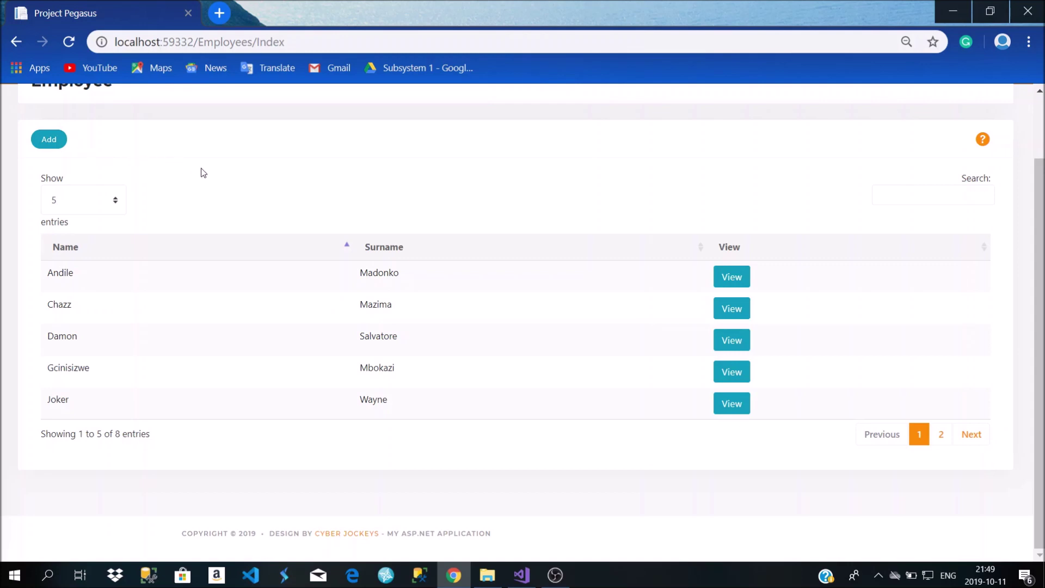
scroll(211, 177, "up", 2)
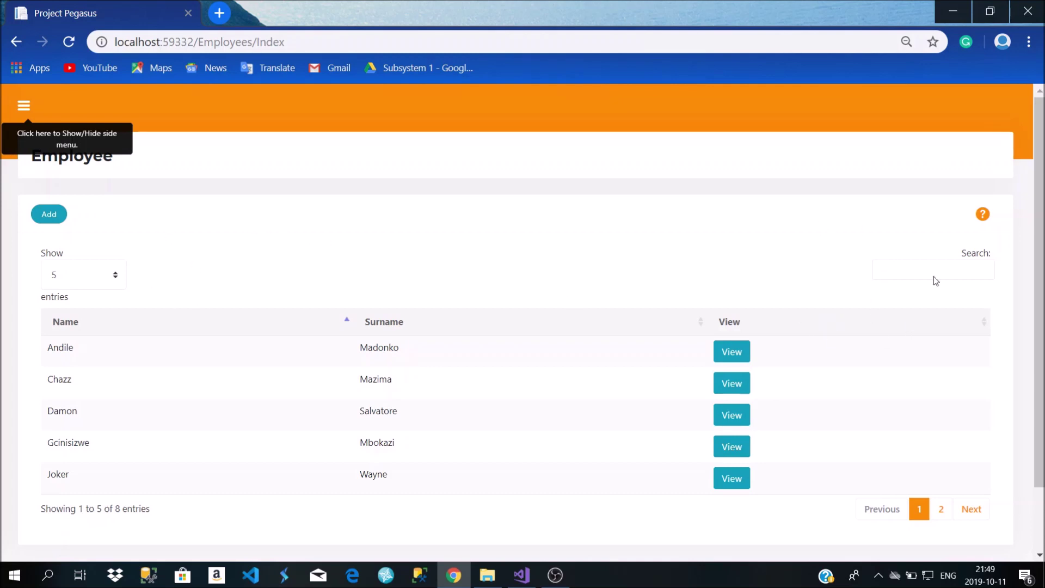
Filter the employee table by name and open the matching cleaner's Details page
left_click(912, 273)
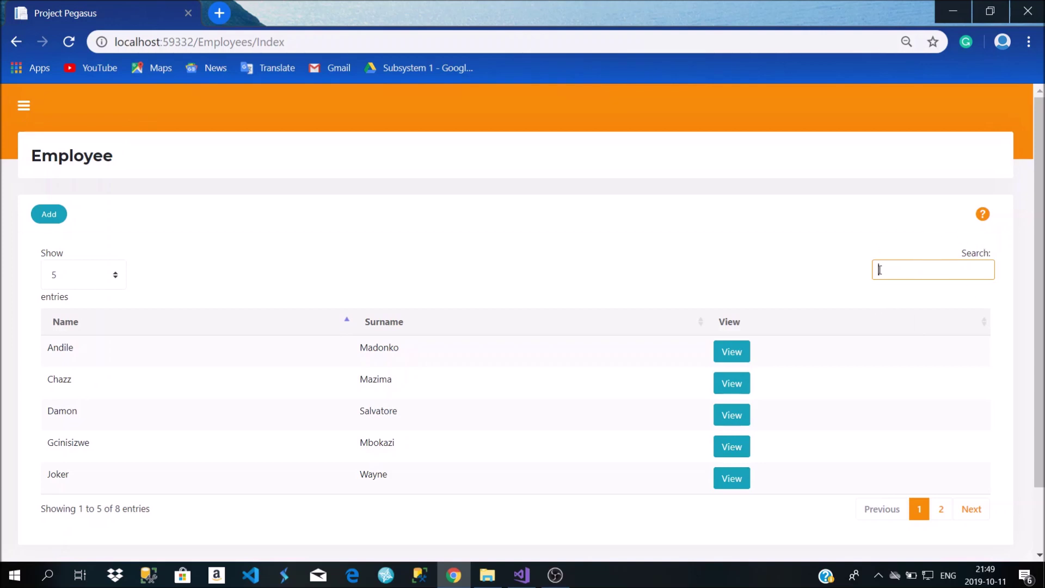
type("mad")
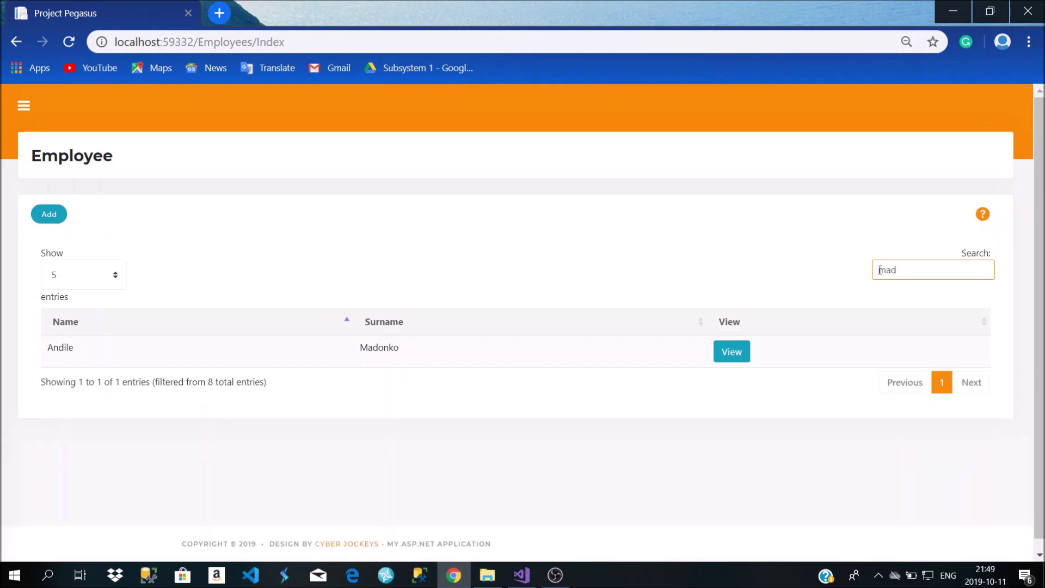
key("BackSpace")
key("BackSpace")
key("BackSpace")
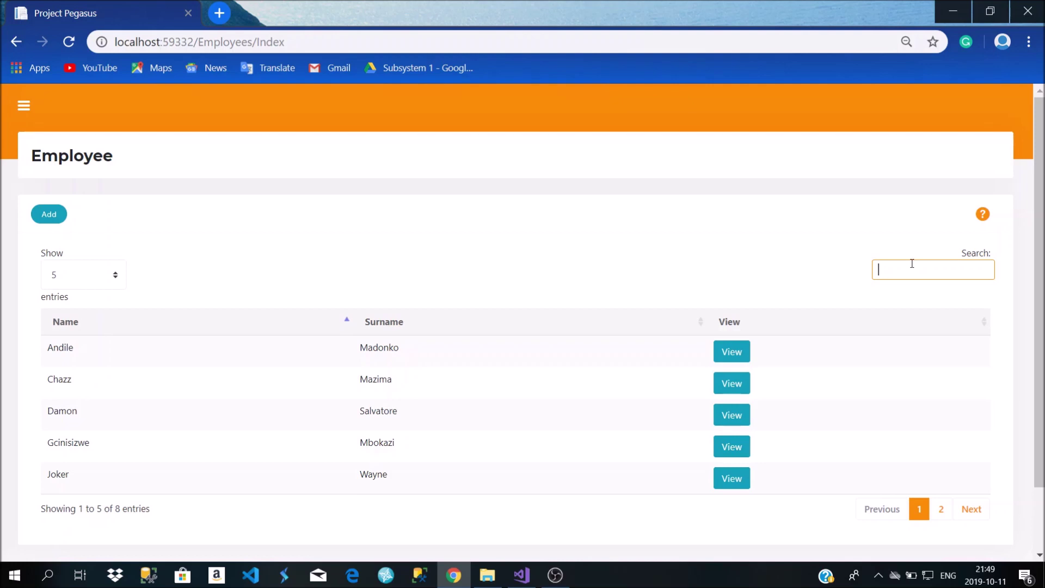
type("jooke")
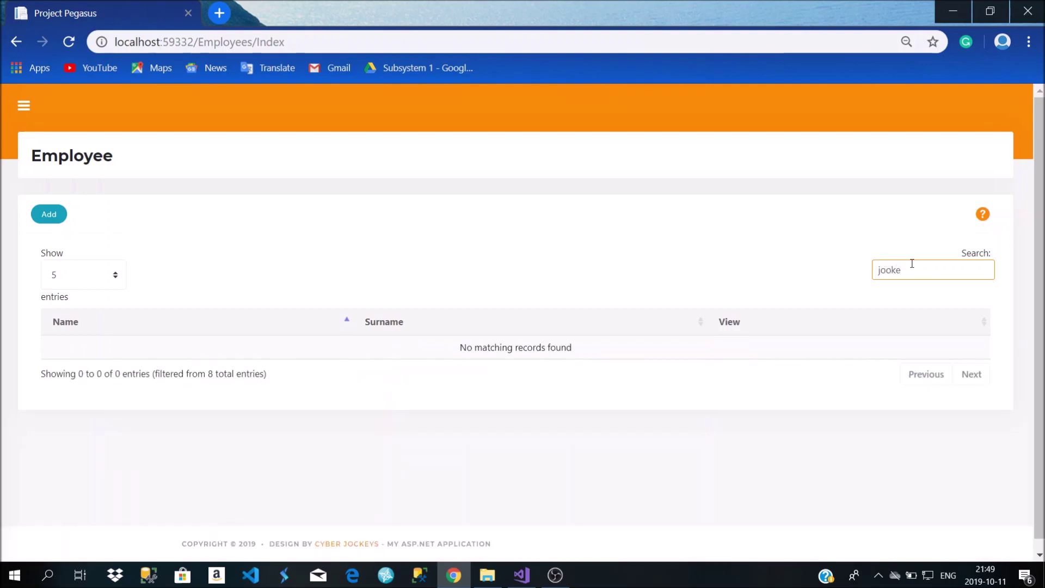
key("BackSpace")
key("BackSpace")
key("BackSpace")
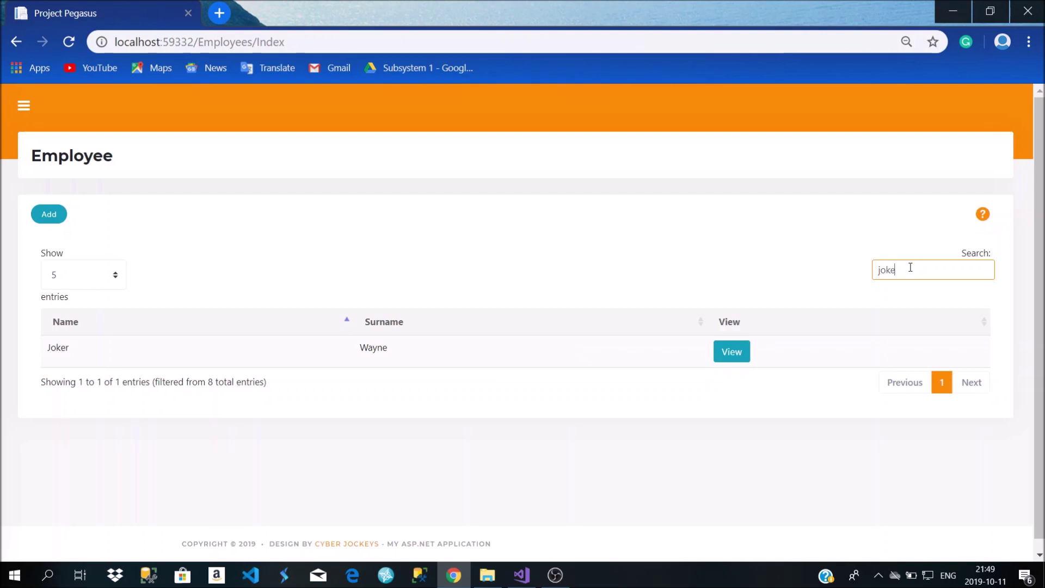
type("ker")
left_click(731, 351)
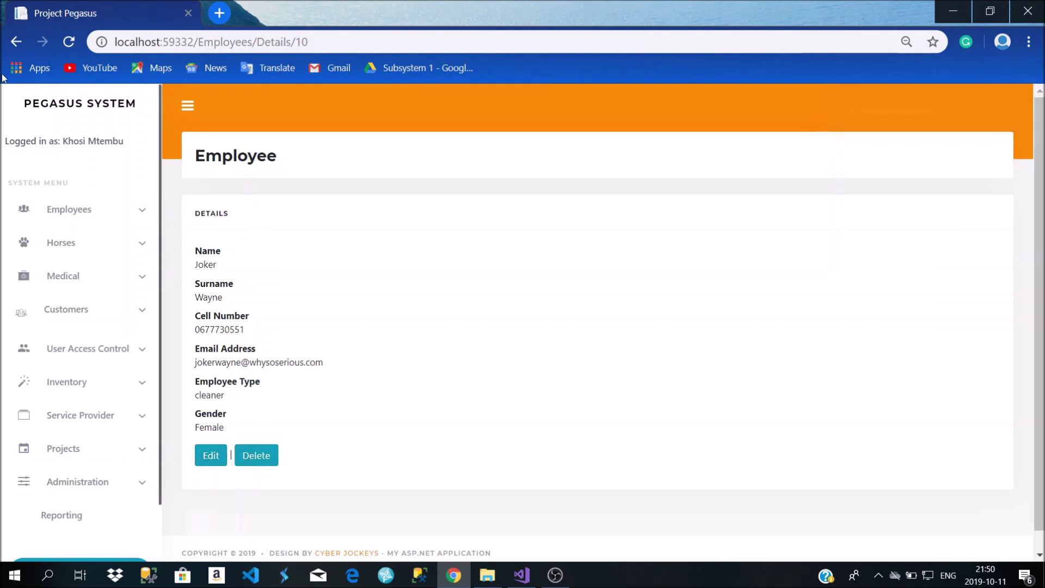
Return to the employee list and flip between pages 1 and 2, ending on page 1
left_click(20, 48)
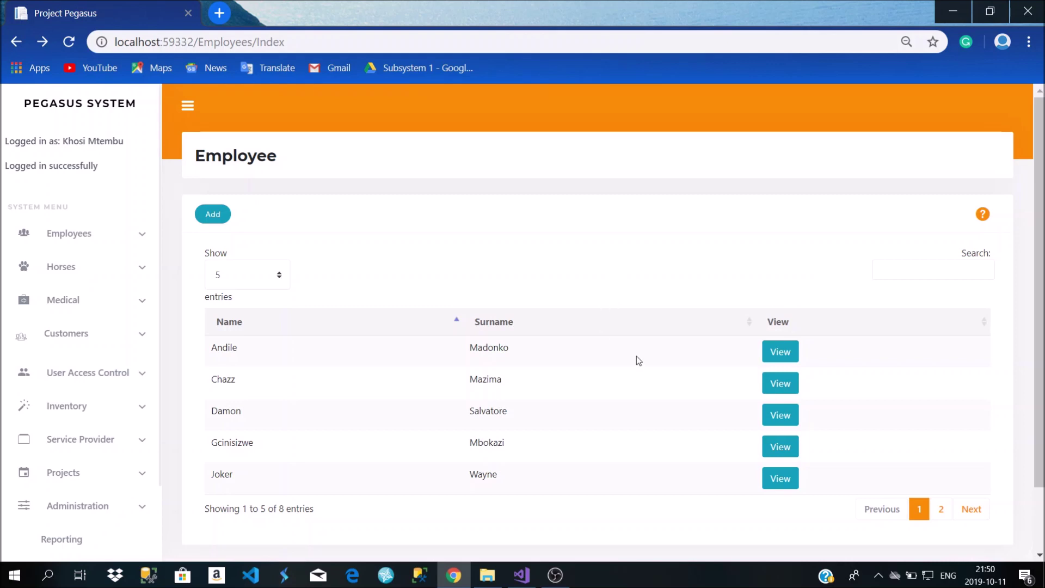
scroll(590, 353, "down", 1)
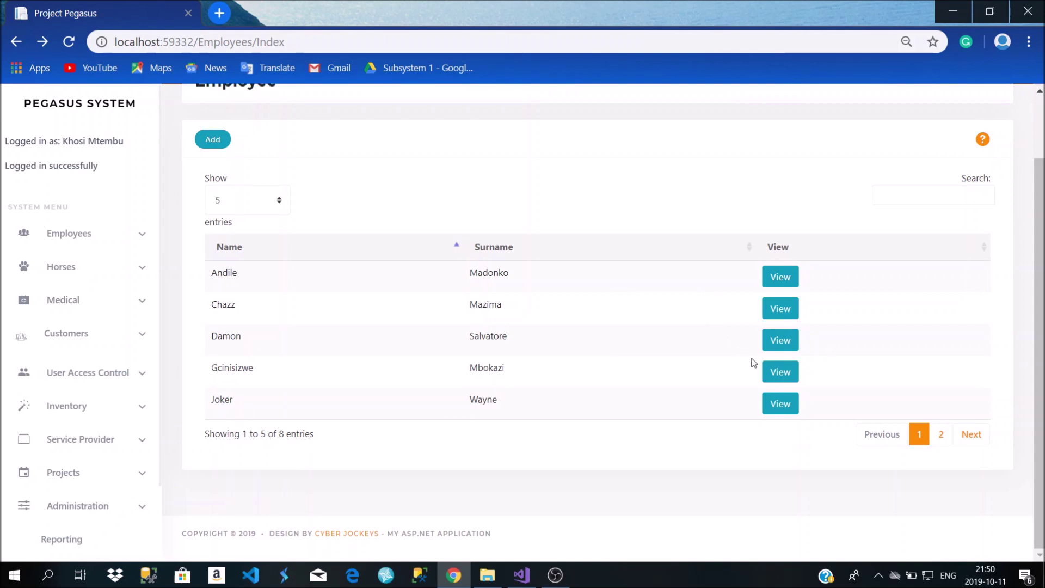
left_click(940, 436)
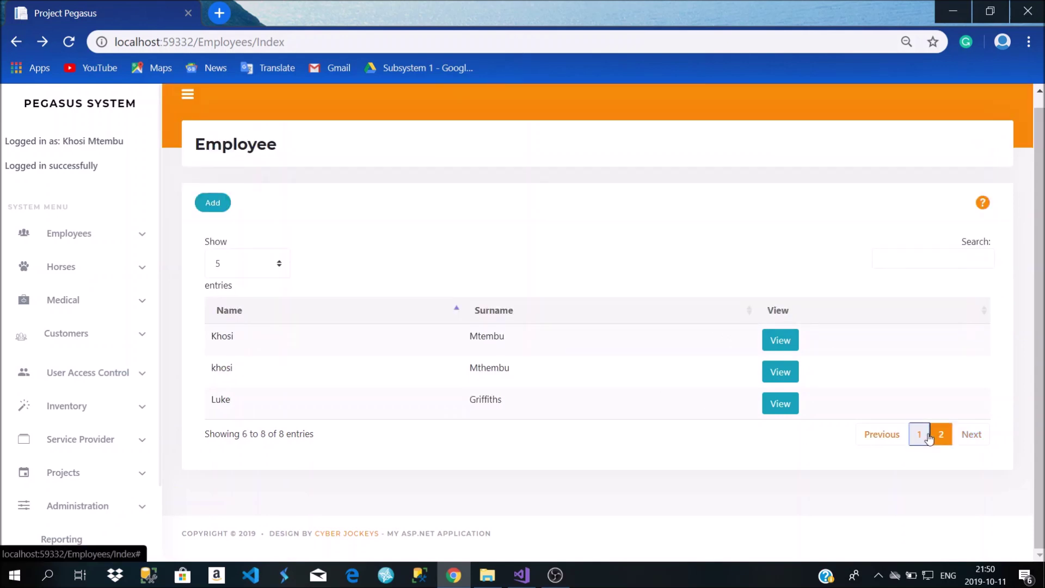
left_click(919, 434)
left_click(941, 436)
left_click(917, 443)
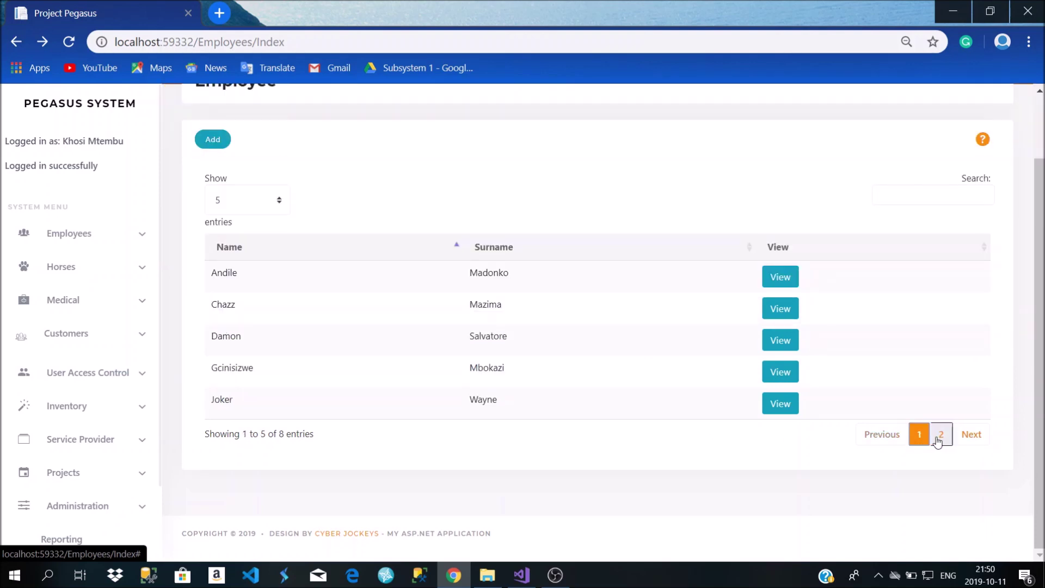
left_click(940, 436)
left_click(924, 436)
left_click(941, 434)
left_click(925, 435)
left_click(940, 434)
left_click(924, 436)
Highlight the '1 to 5 of 8 entries' count text, then clear the highlight
left_click_drag(206, 442, 264, 443)
left_click(242, 442)
scroll(309, 445, "up", 2)
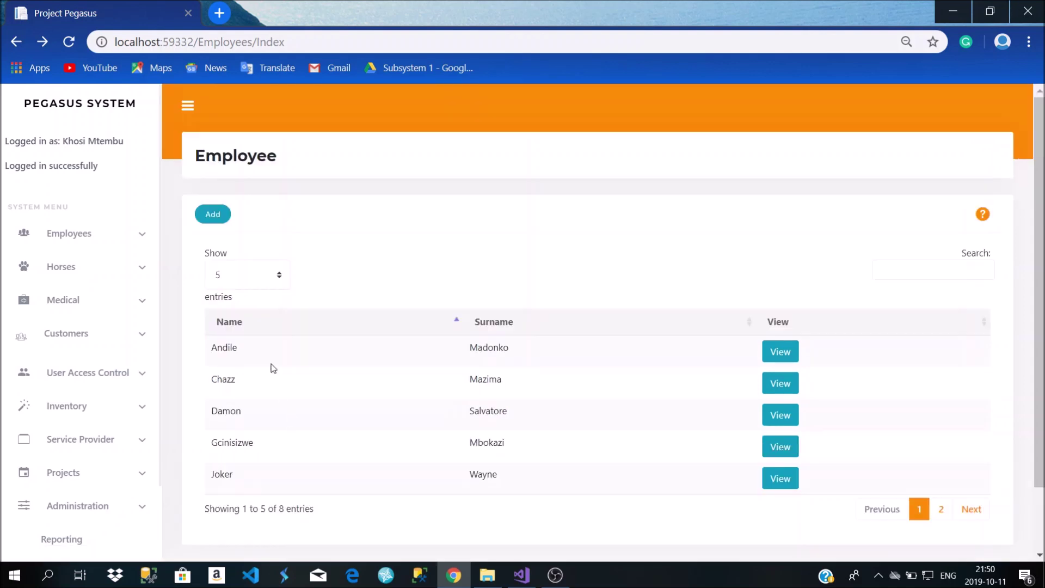
Start a new employee and enter the first name, surname, cell number and e-mail address
left_click(217, 220)
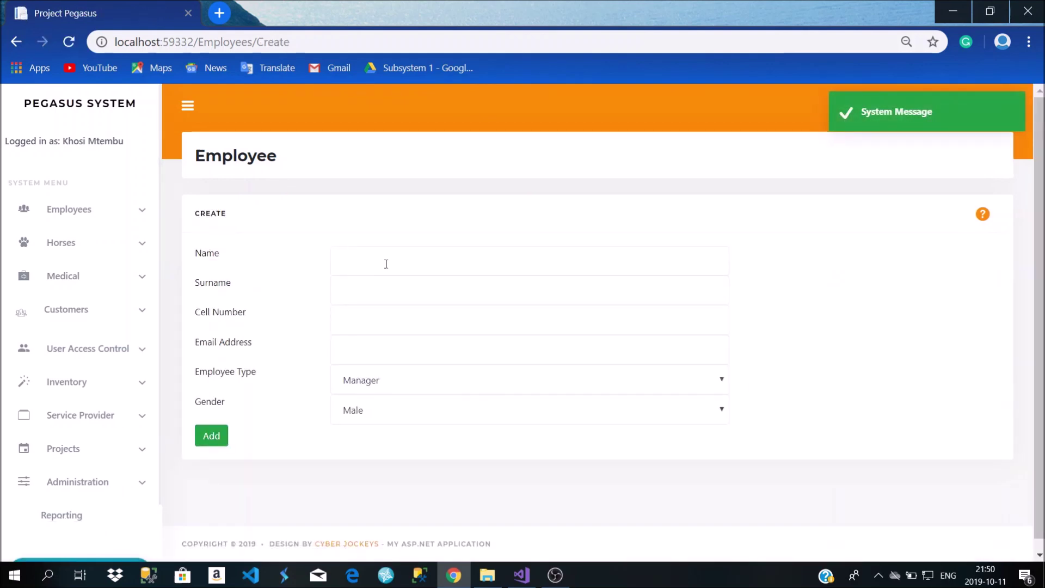
left_click(385, 260)
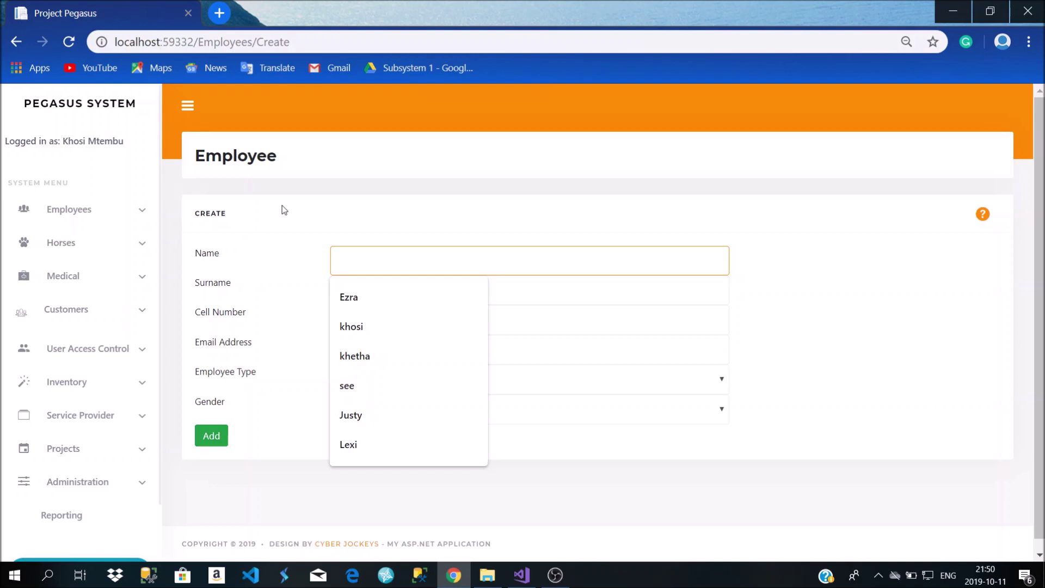
type("Bruce")
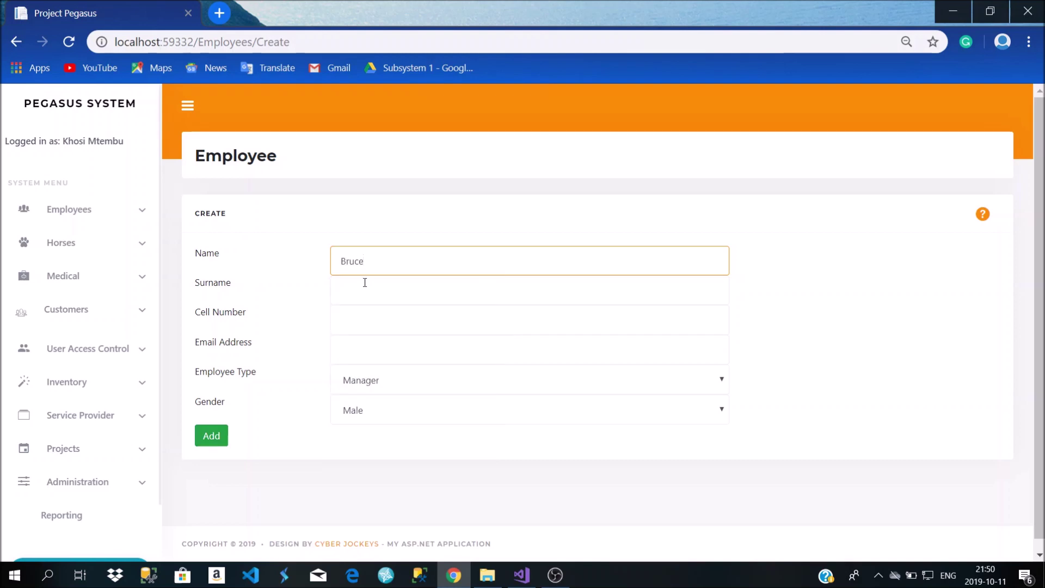
left_click(368, 285)
type("Wayne")
left_click(362, 322)
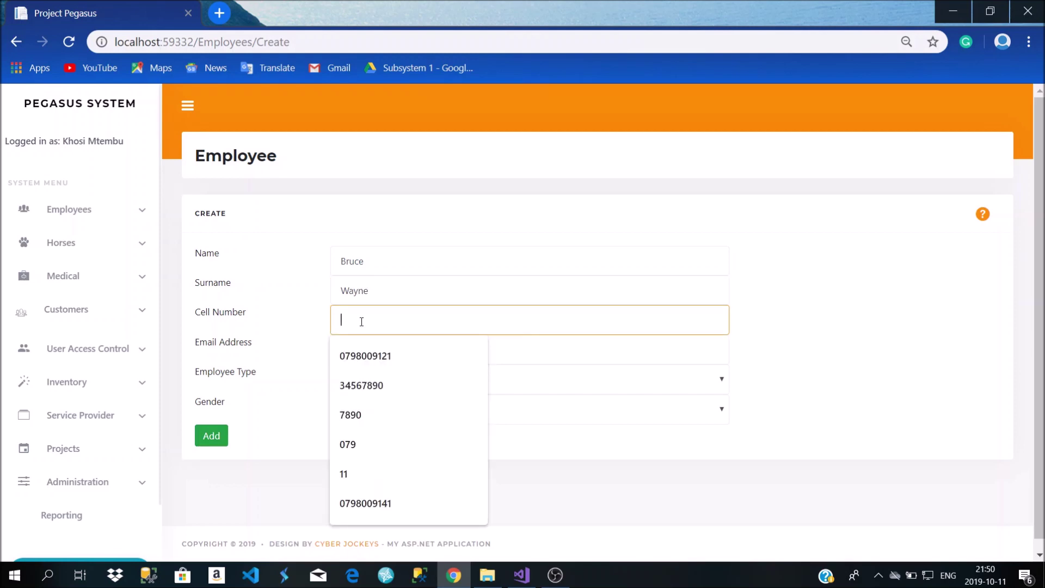
left_click(361, 357)
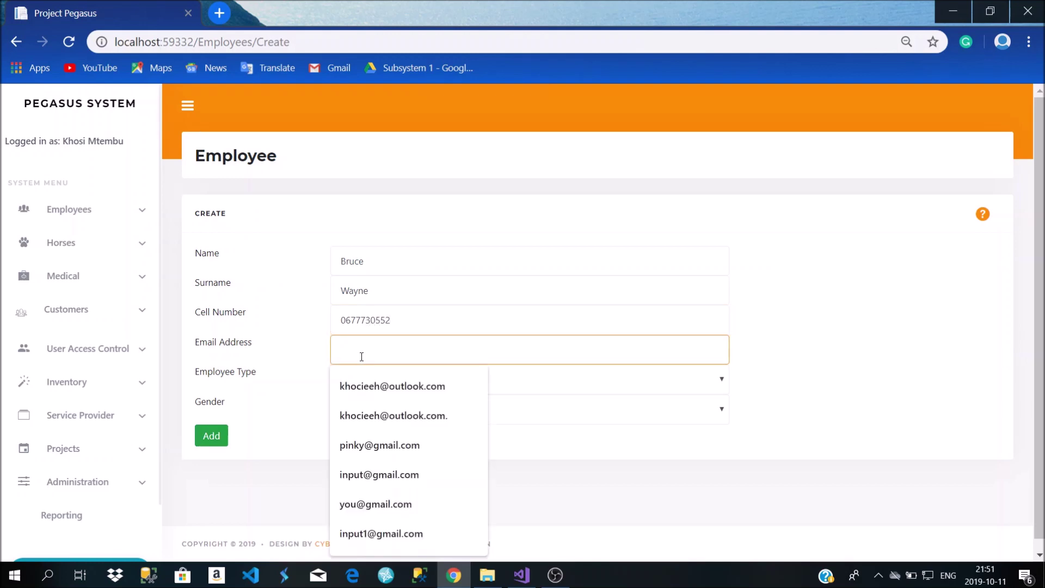
type("Wayne")
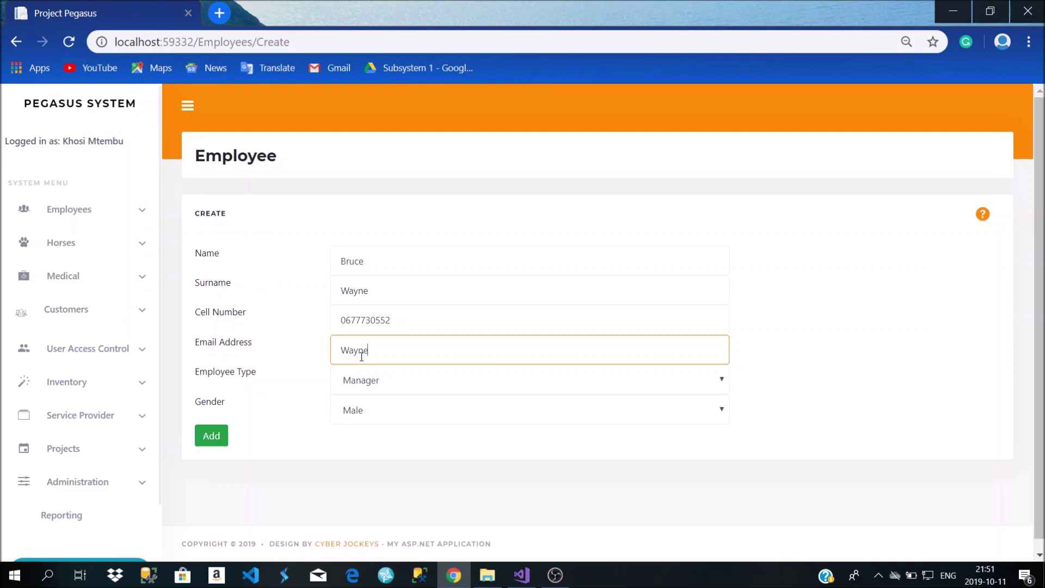
Set employee type Manager and gender Male, then add the employee
left_click(390, 385)
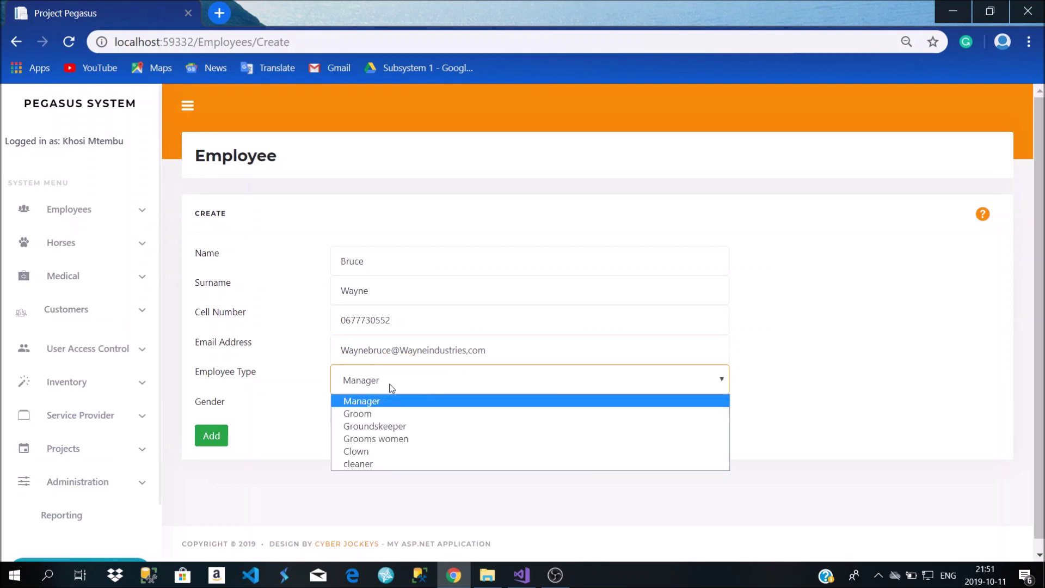
left_click(390, 402)
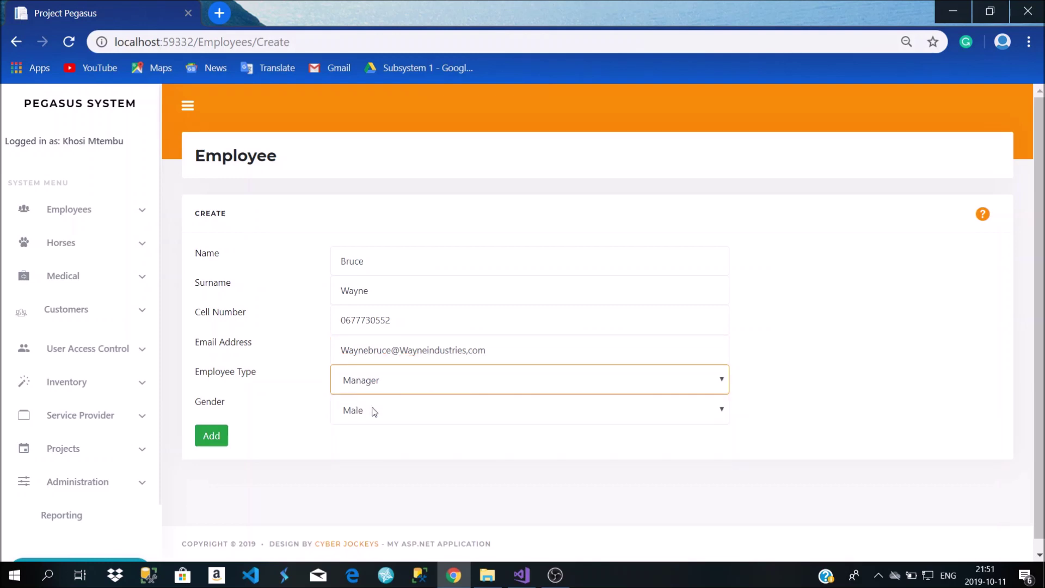
left_click(368, 417)
left_click(368, 433)
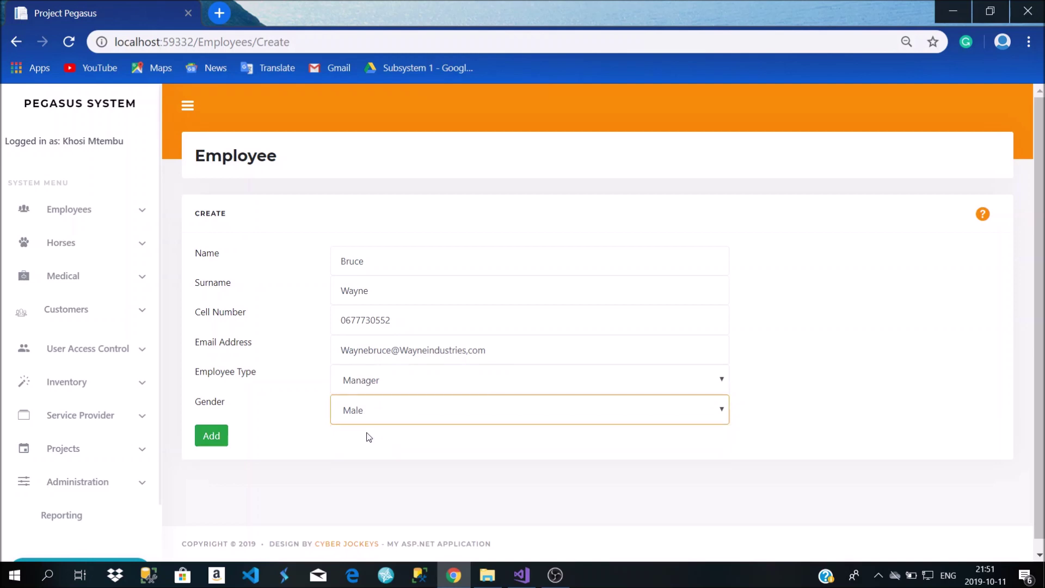
left_click(221, 434)
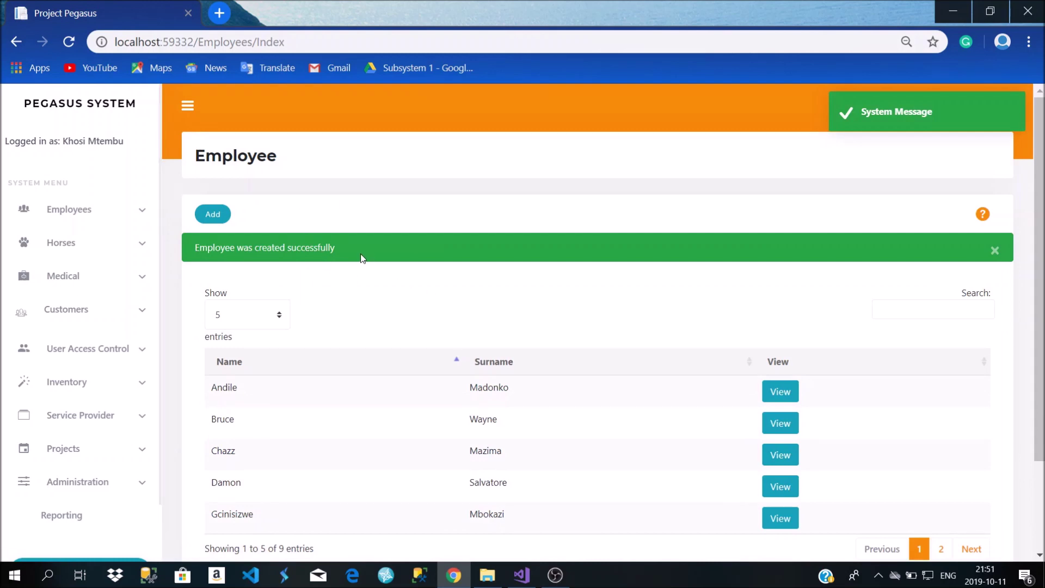
Dismiss the success banner, search for the new employee and open their Details page
left_click(995, 251)
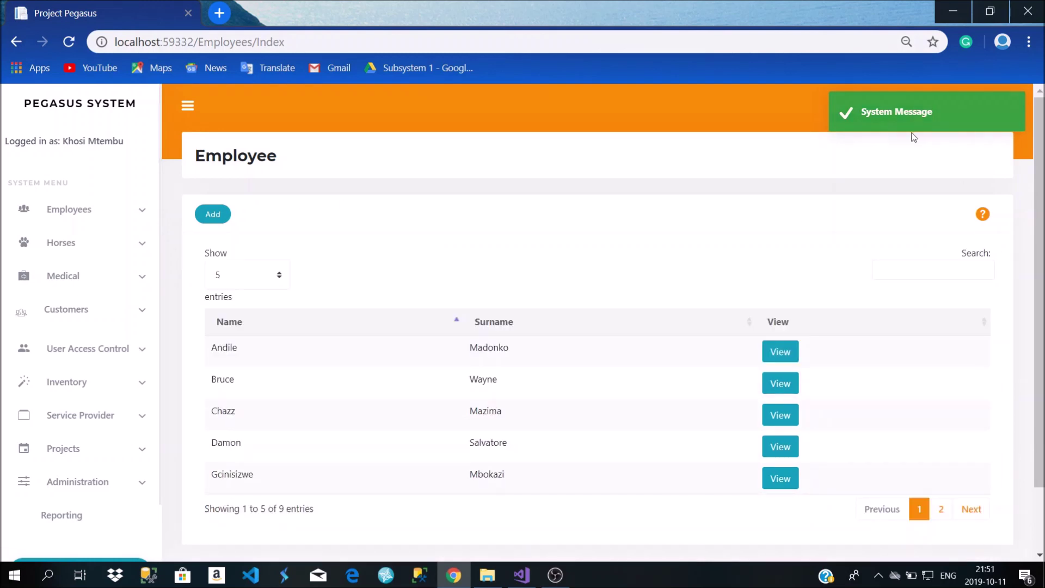
scroll(496, 246, "down", 2)
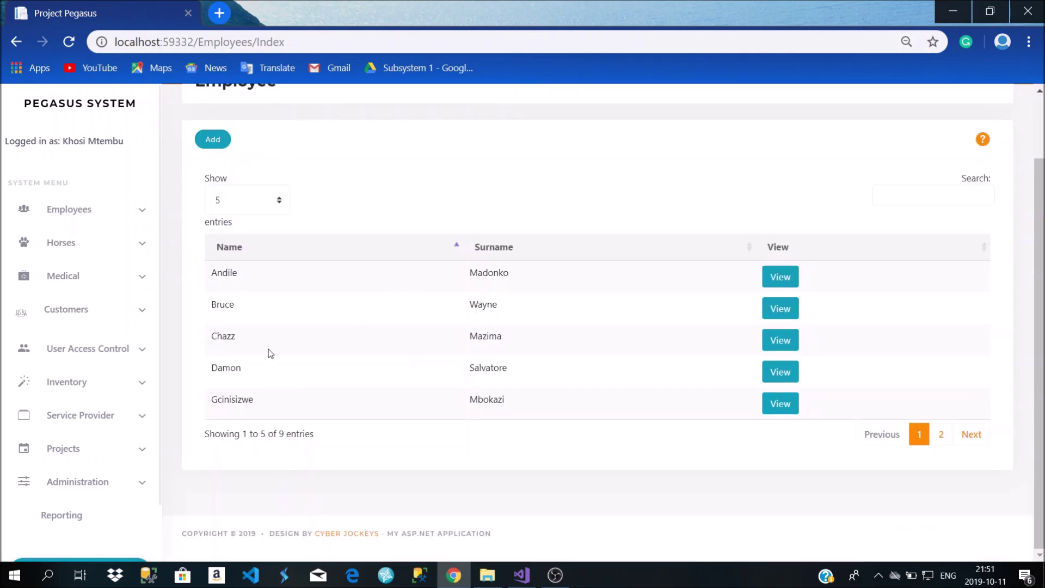
left_click(926, 203)
type("bruc")
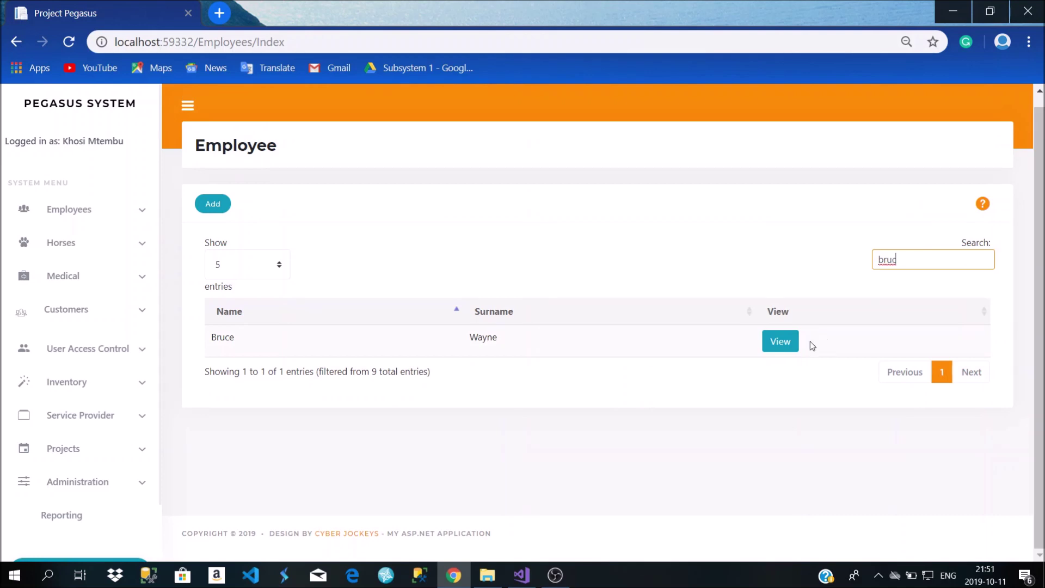
left_click(781, 341)
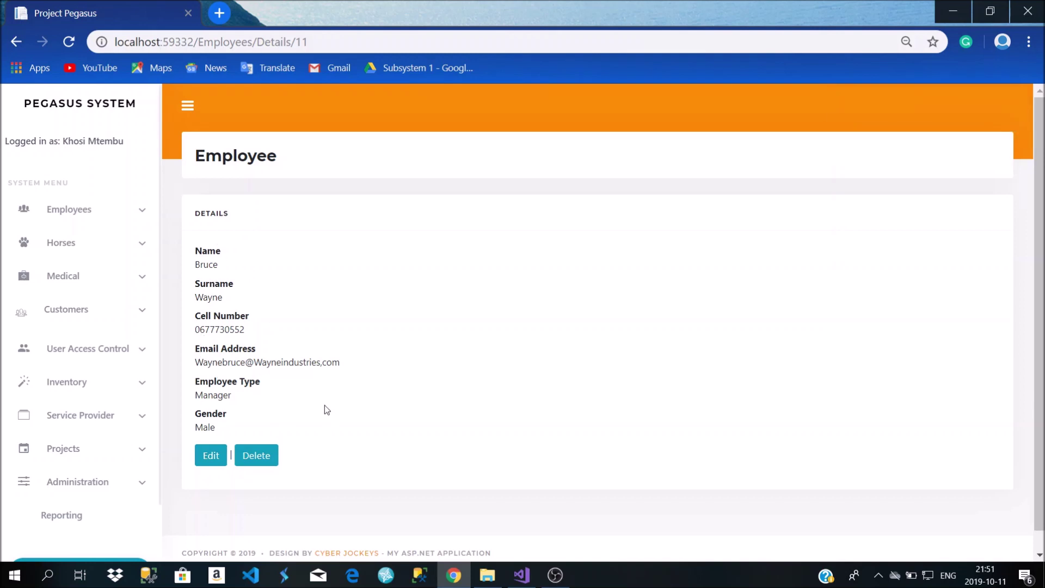
scroll(275, 411, "down", 1)
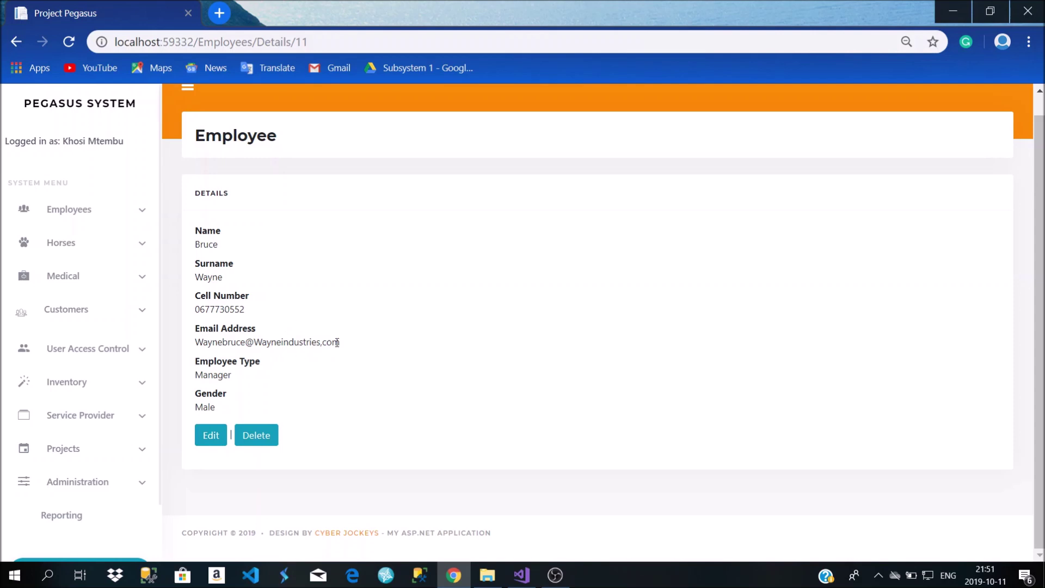
Edit the employee, remove the comma before 'com' in the e-mail address and update
left_click(211, 444)
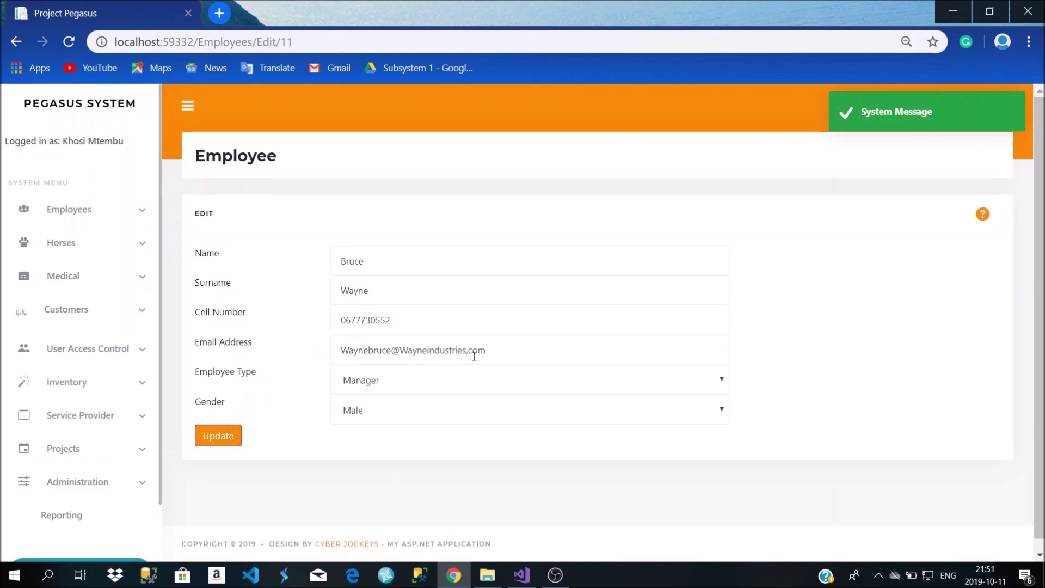
left_click(473, 351)
key("BackSpace")
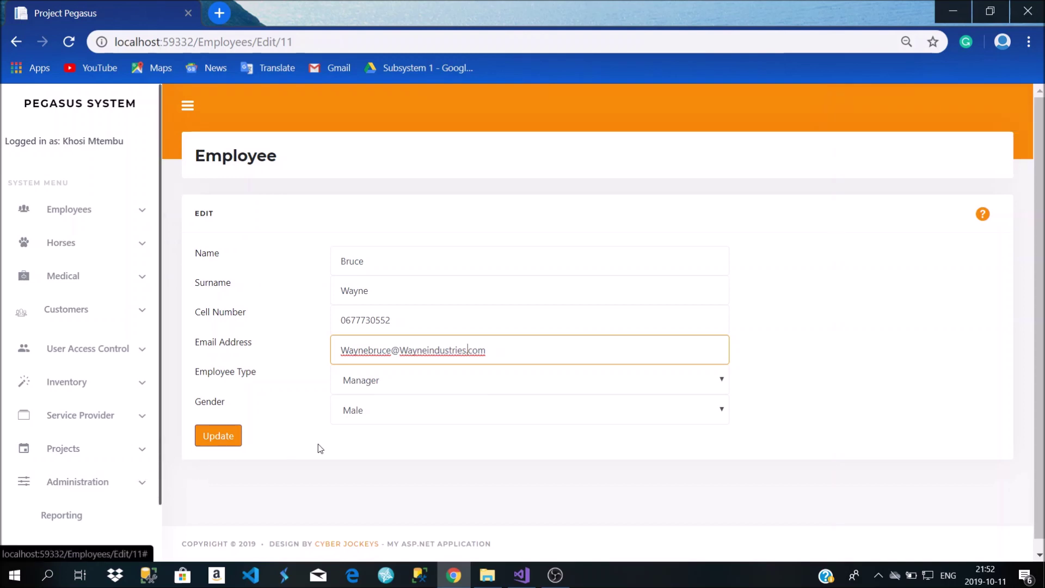
left_click(233, 445)
left_click(233, 446)
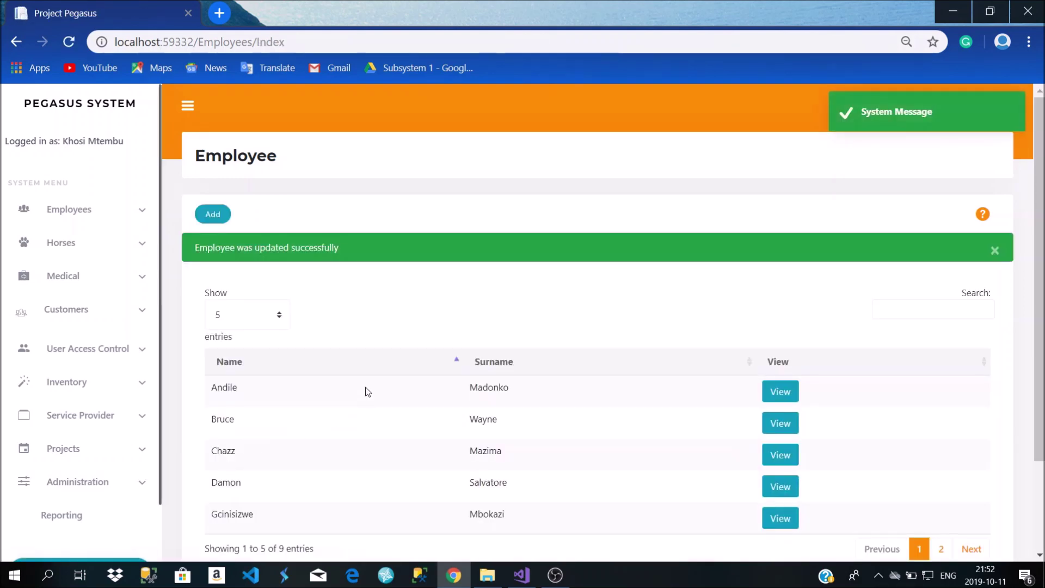
Reopen the employee's Details page to check the corrected e-mail address
scroll(370, 394, "down", 2)
left_click(780, 308)
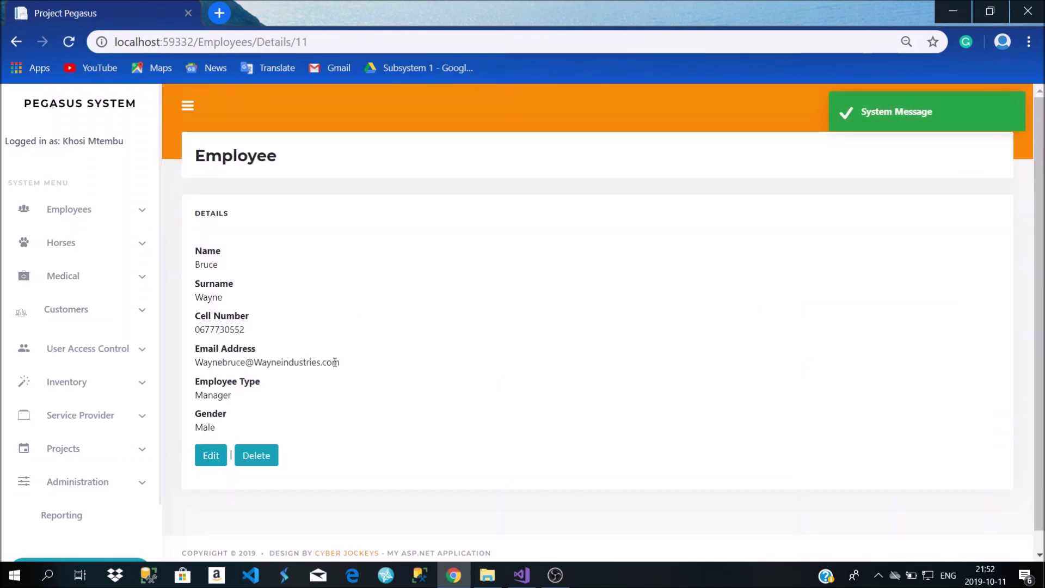
left_click_drag(346, 367, 194, 364)
left_click(272, 403)
scroll(272, 409, "down", 1)
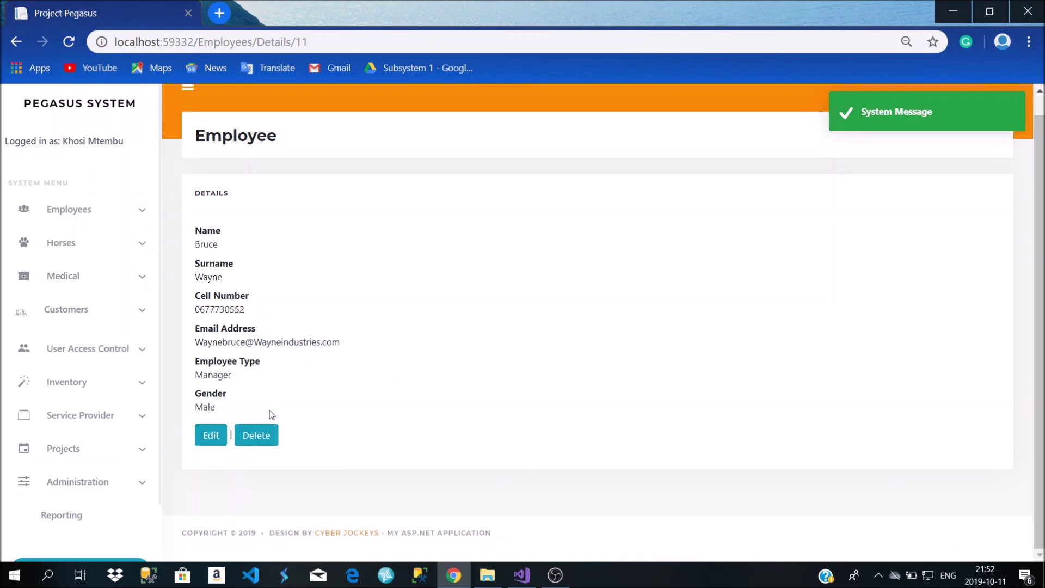
Delete the new employee and confirm the deletion
left_click(266, 437)
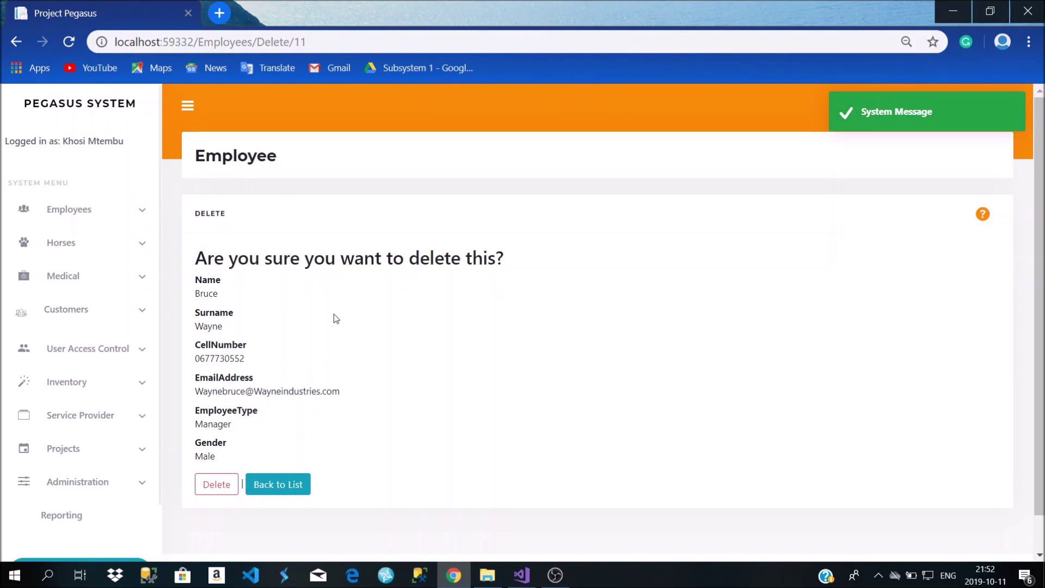
left_click(216, 484)
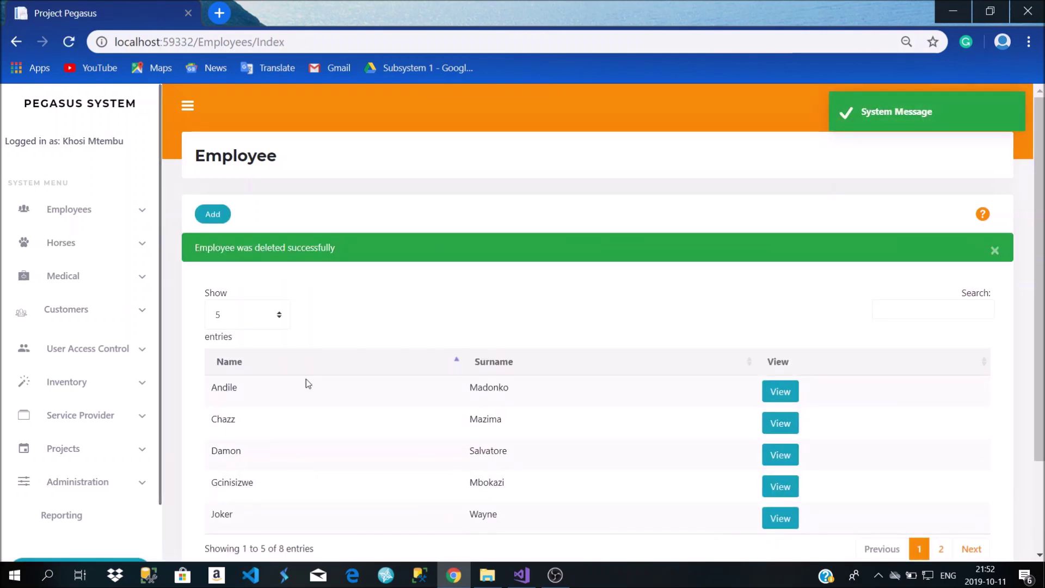
scroll(305, 377, "down", 2)
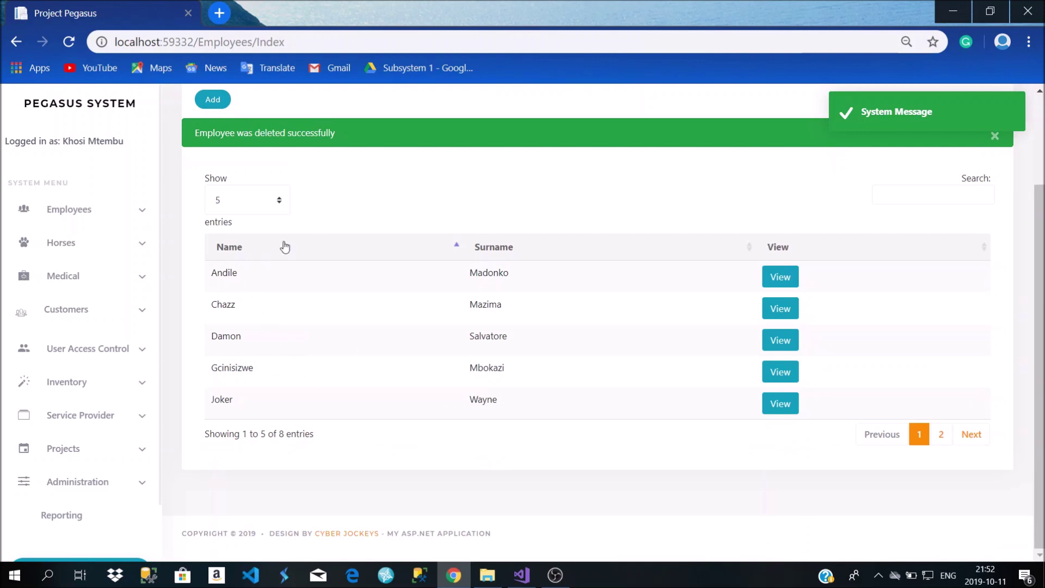
Search the employee list for 'bru' to verify no match remains, and dismiss the success alert
left_click(916, 196)
type("bruce")
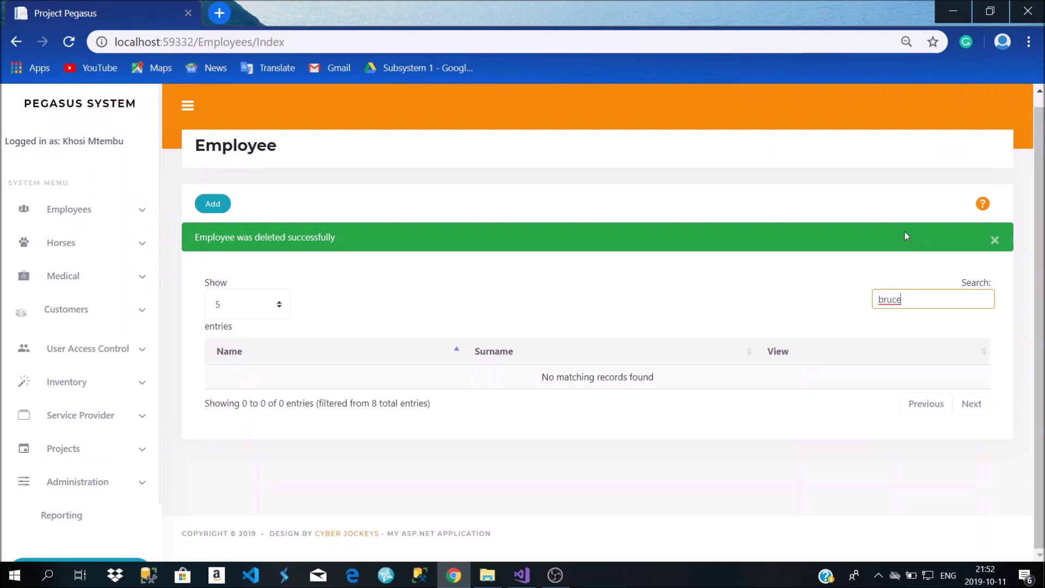
left_click(995, 240)
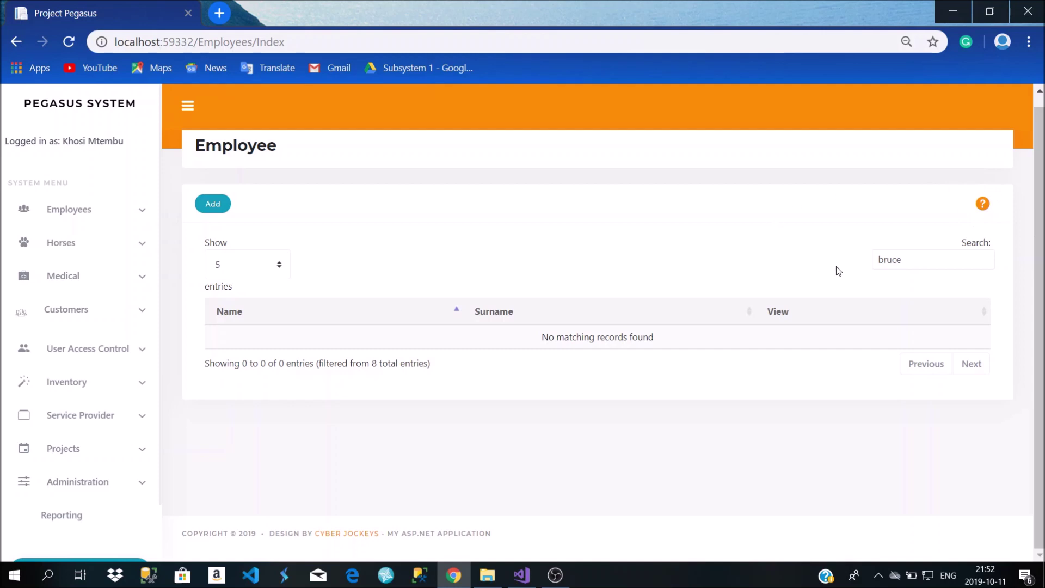
left_click(984, 206)
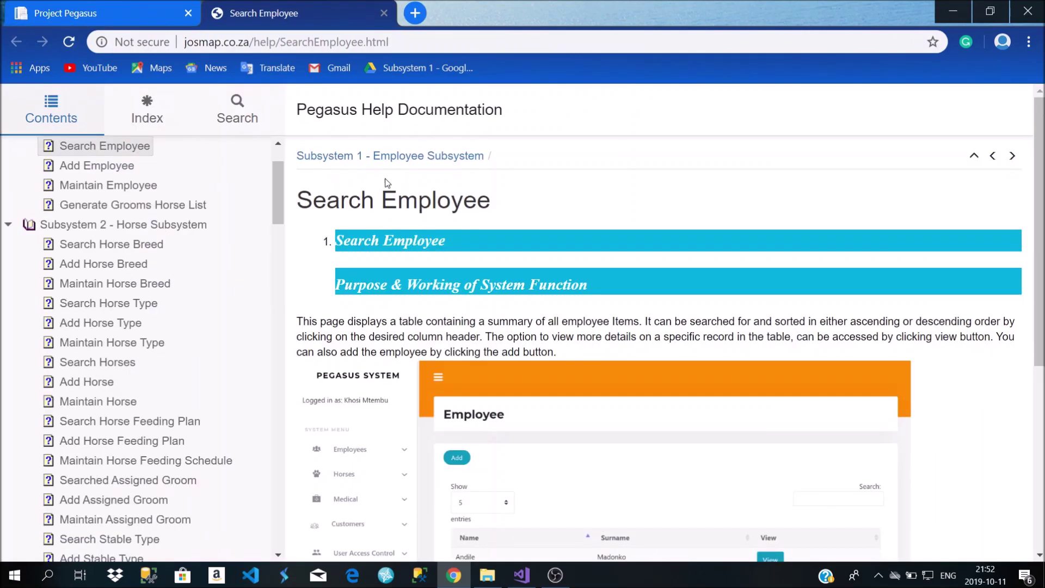
Scroll through the Search Employee help page explaining each search feature
scroll(594, 261, "down", 4)
scroll(583, 248, "up", 1)
scroll(584, 248, "down", 2)
scroll(509, 384, "up", 5)
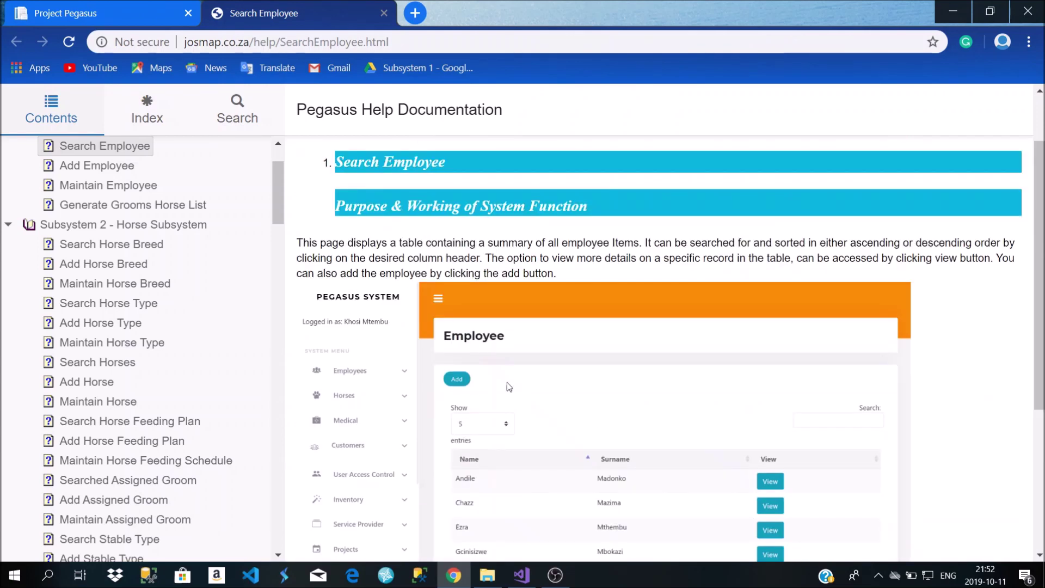
scroll(548, 392, "down", 4)
scroll(548, 392, "up", 1)
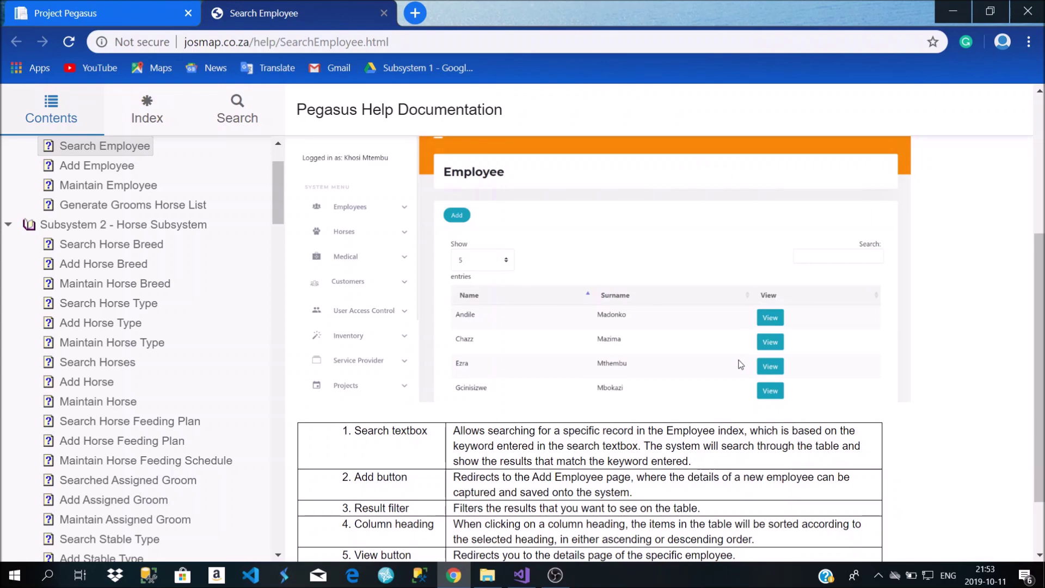
scroll(394, 452, "down", 1)
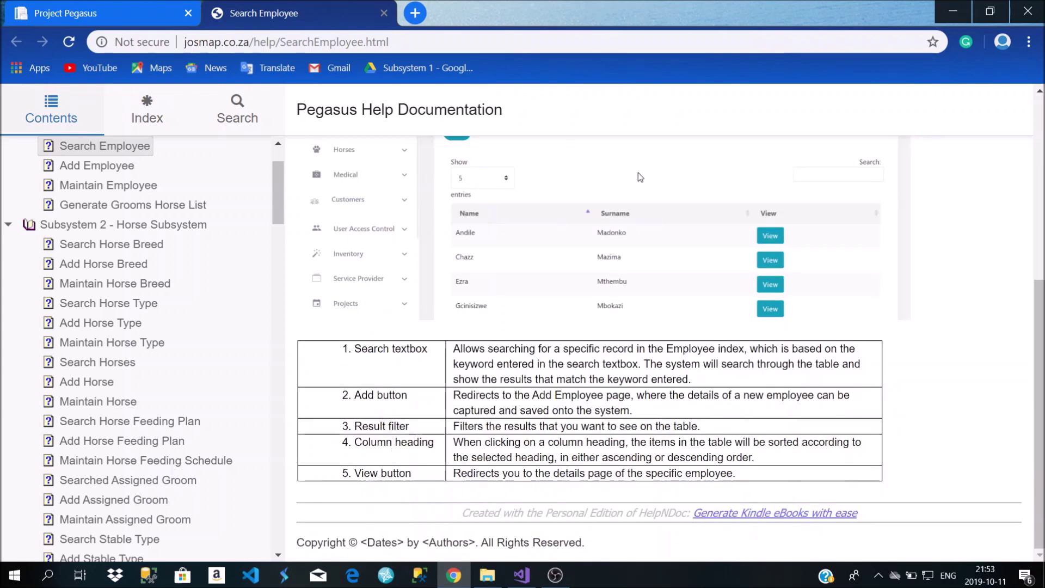
Close the help tab and clear the employee search box so all employees show
left_click(385, 13)
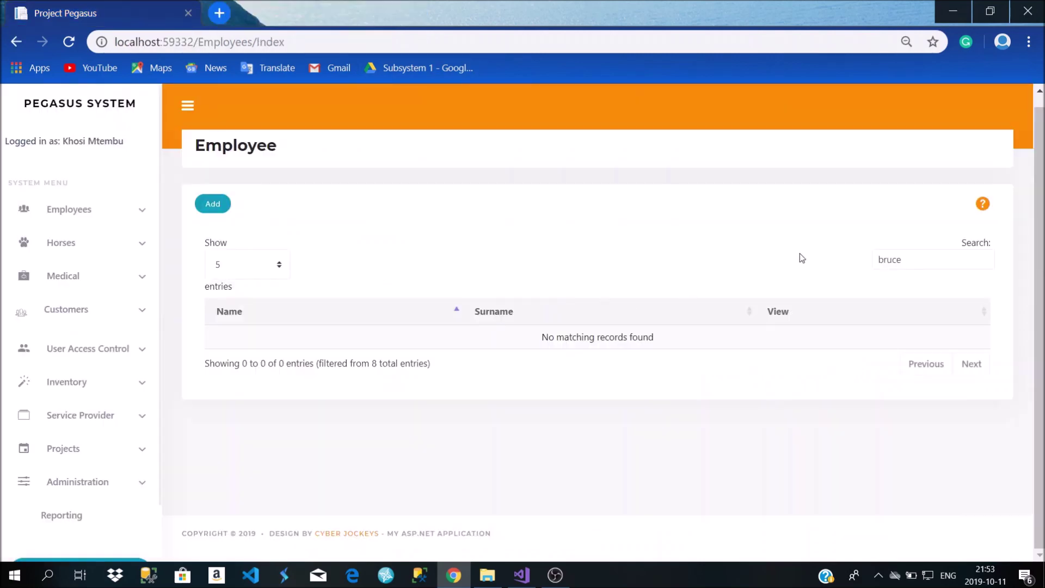
left_click_drag(901, 260, 824, 261)
key("BackSpace")
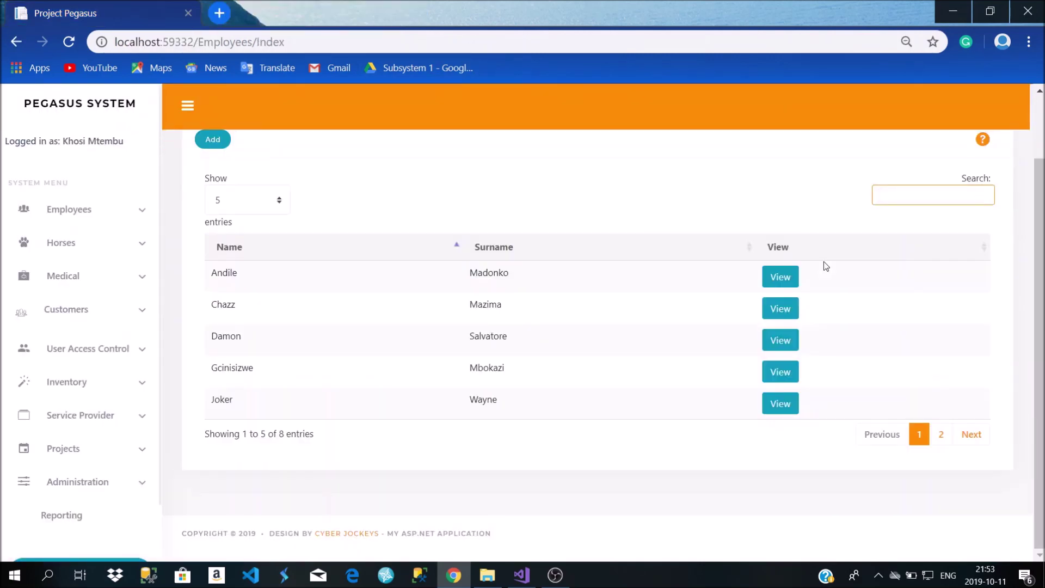
scroll(179, 215, "up", 2)
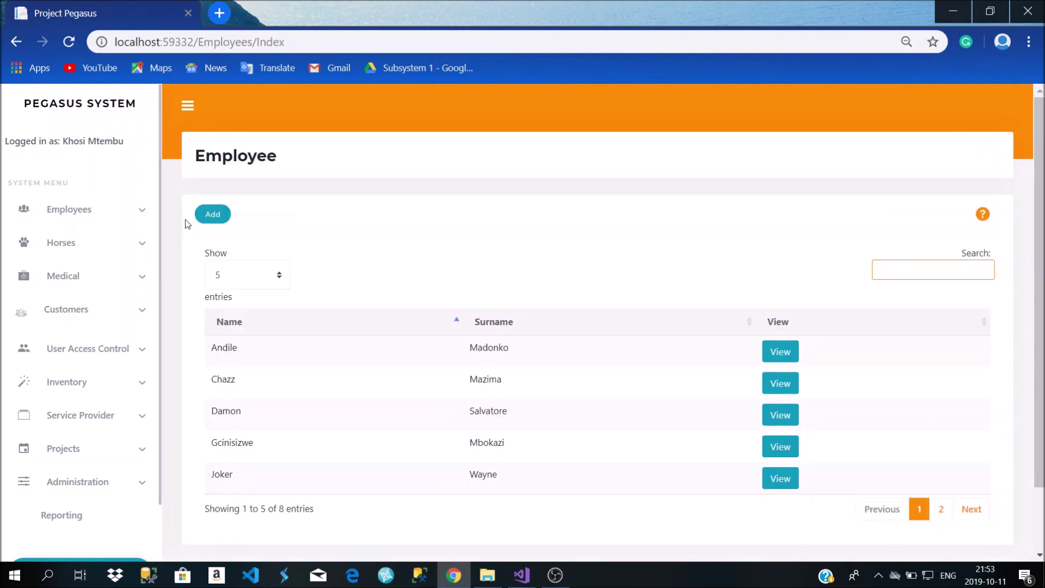
Preview a blank new employee form, then open the Employee Types list of six types
left_click(218, 219)
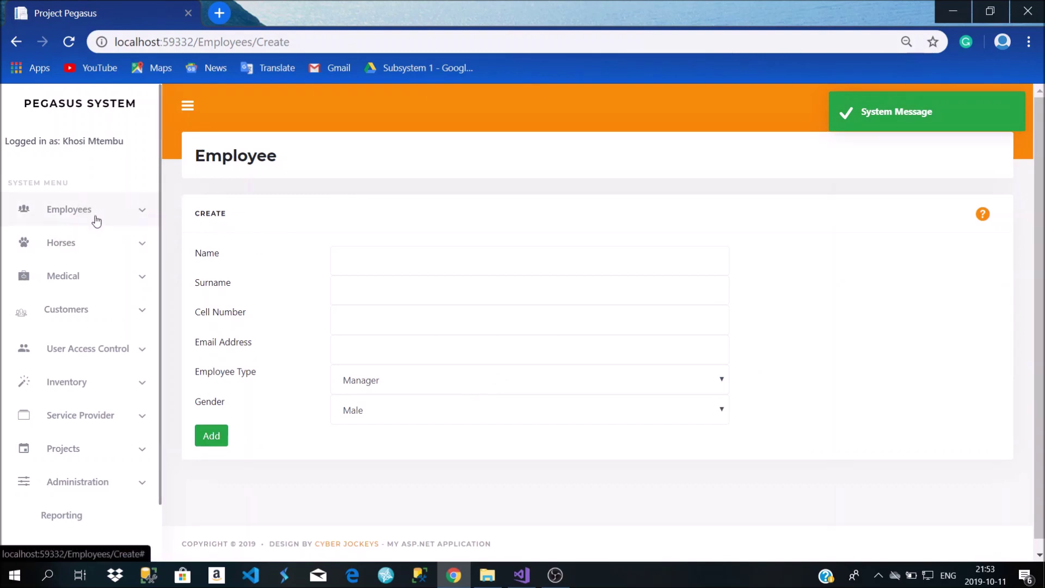
left_click(93, 212)
left_click(82, 263)
scroll(374, 273, "down", 2)
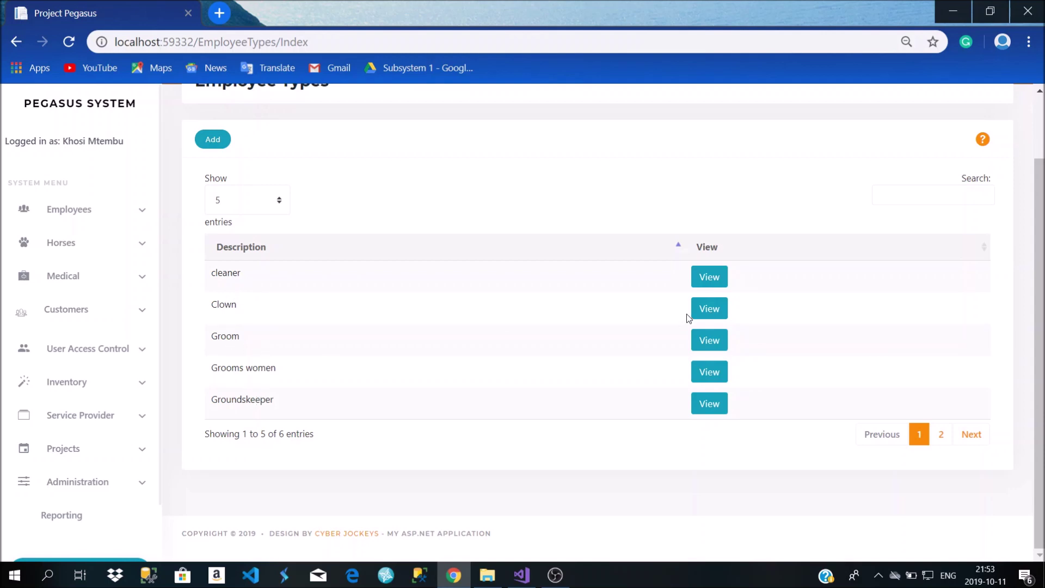
Delete the Clown employee type from its details page
left_click(702, 309)
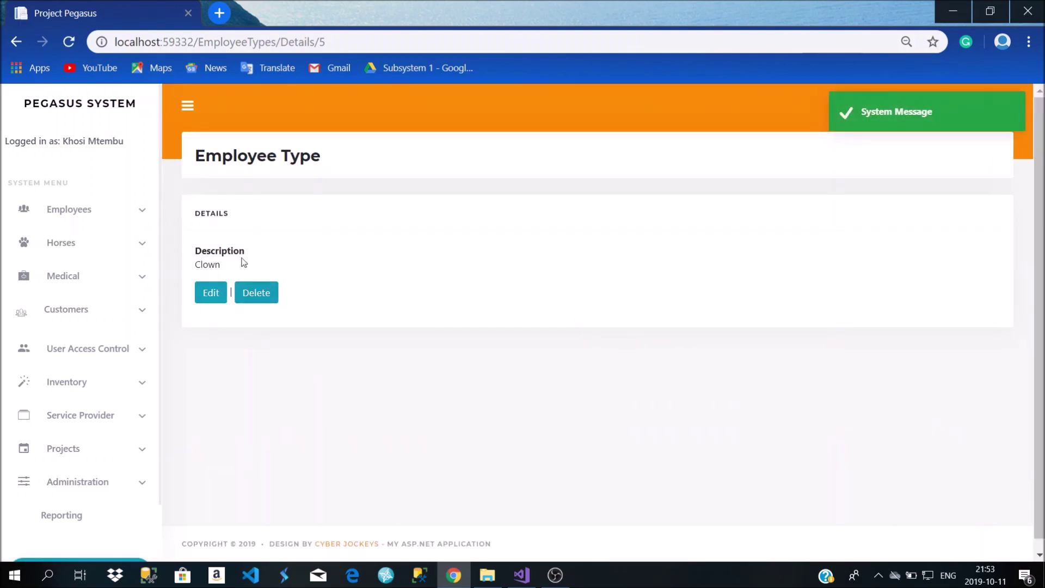
left_click(254, 299)
left_click(223, 325)
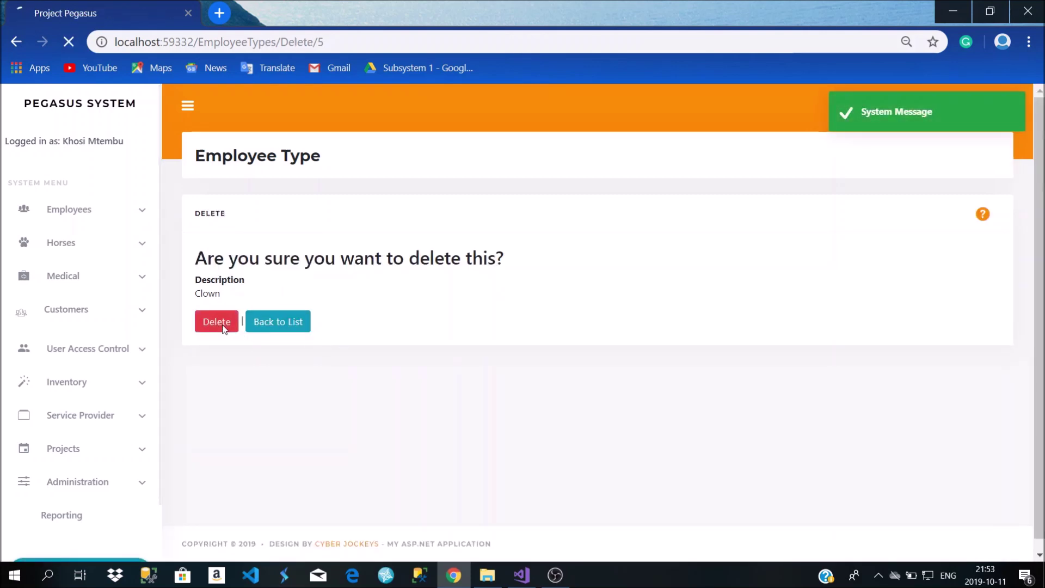
scroll(274, 434, "down", 2)
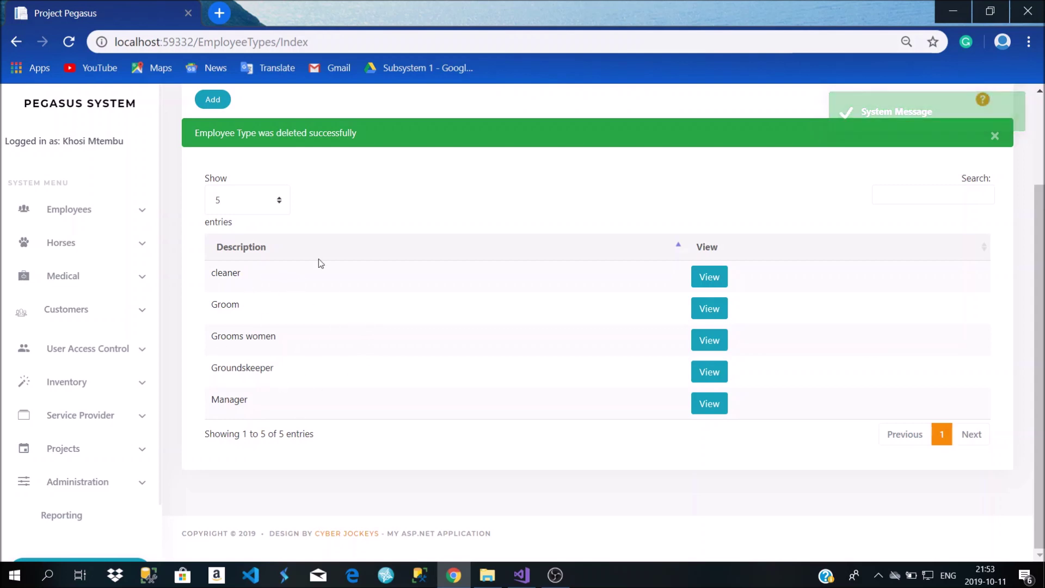
scroll(299, 365, "up", 2)
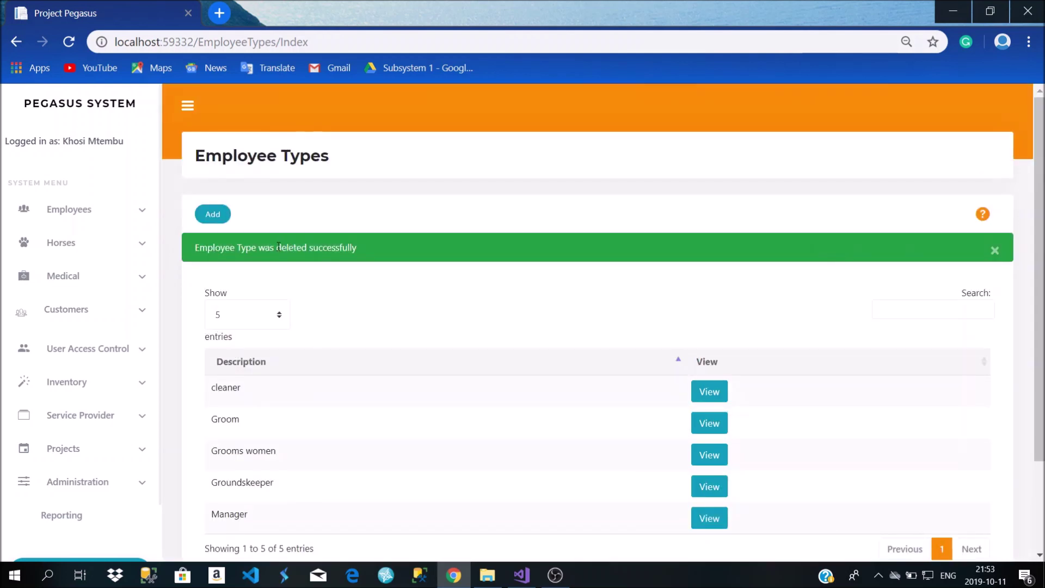
Dismiss the deletion success alert and show 25 employee types per page
left_click(89, 223)
scroll(673, 277, "down", 2)
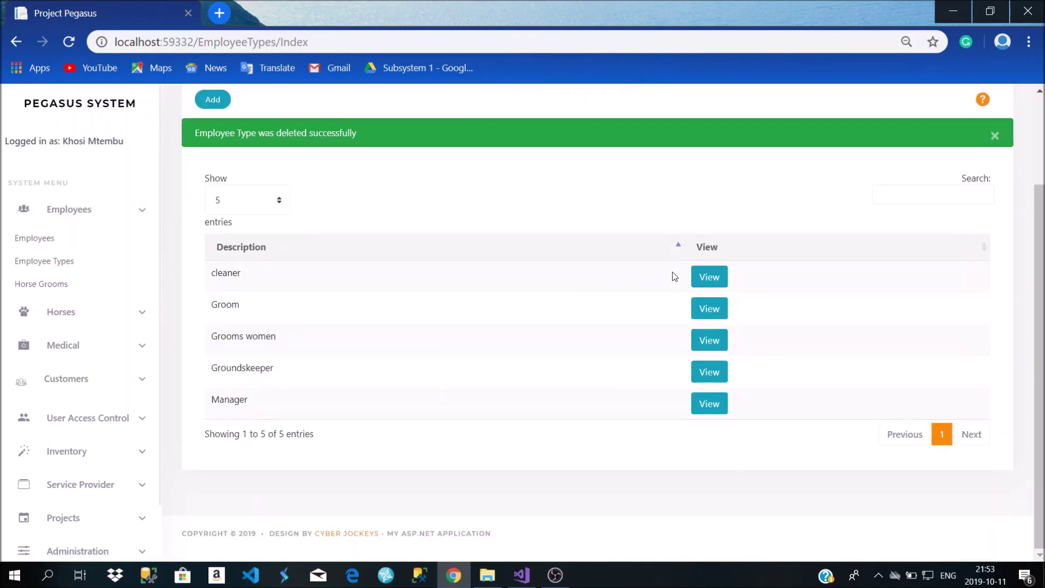
left_click(994, 136)
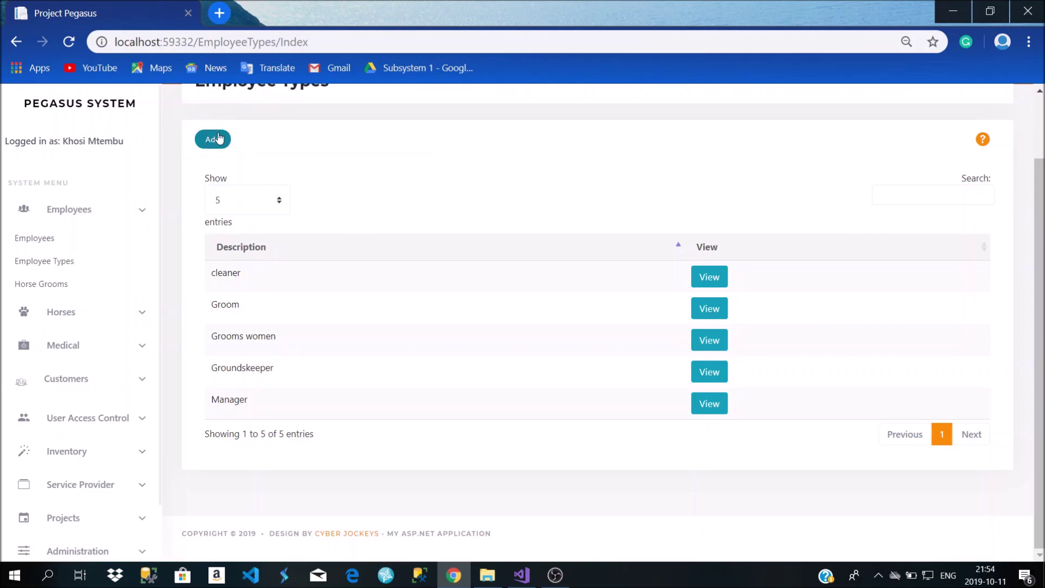
scroll(361, 190, "up", 2)
scroll(225, 265, "down", 1)
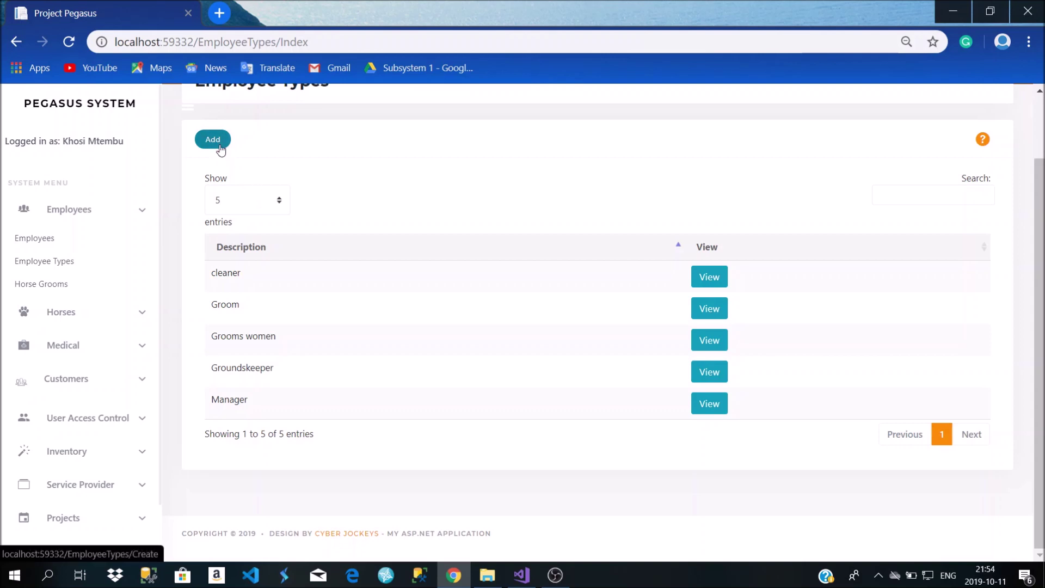
left_click(280, 201)
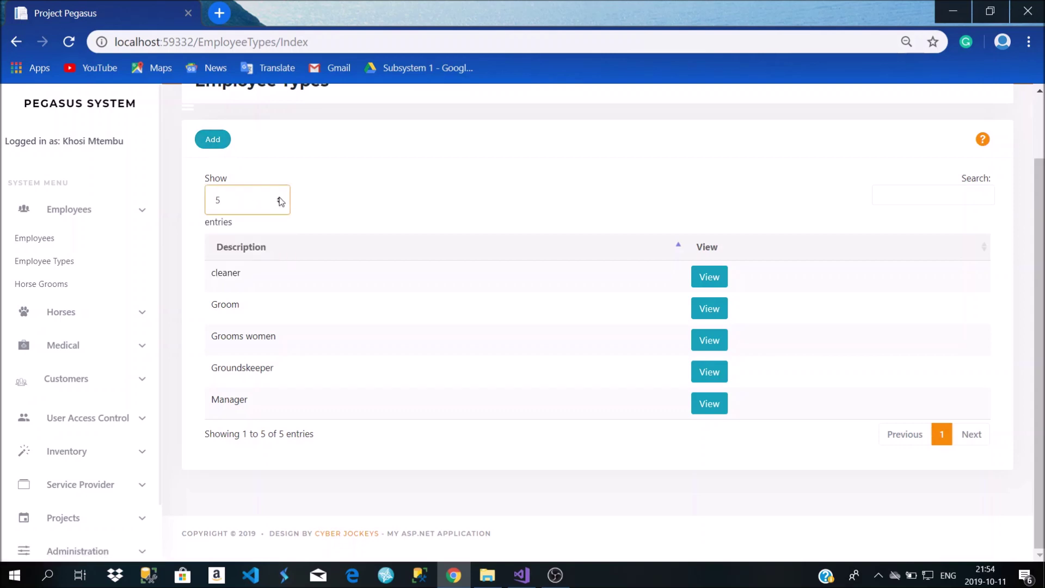
left_click(260, 251)
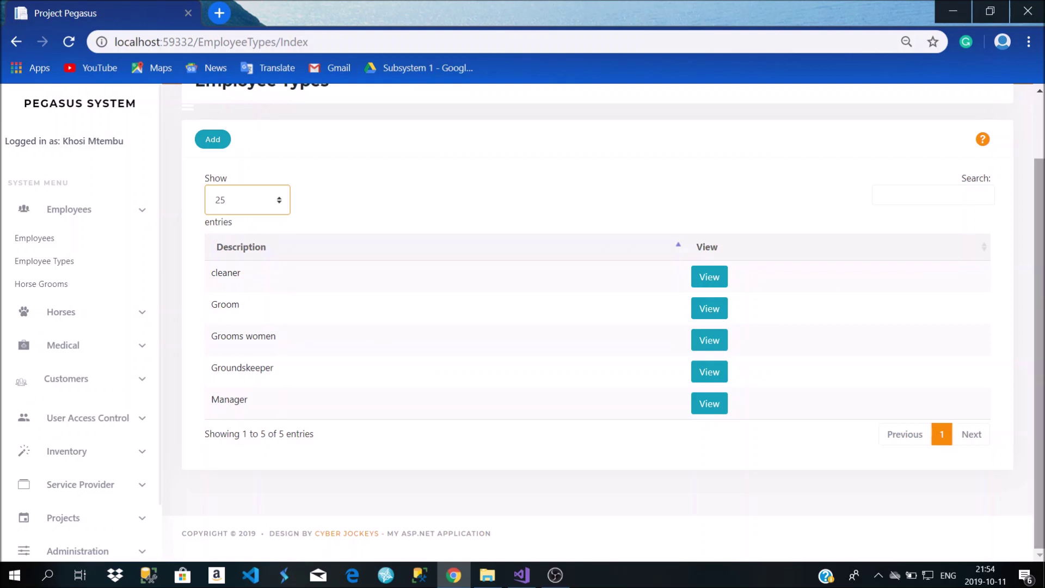
left_click(972, 201)
left_click(970, 438)
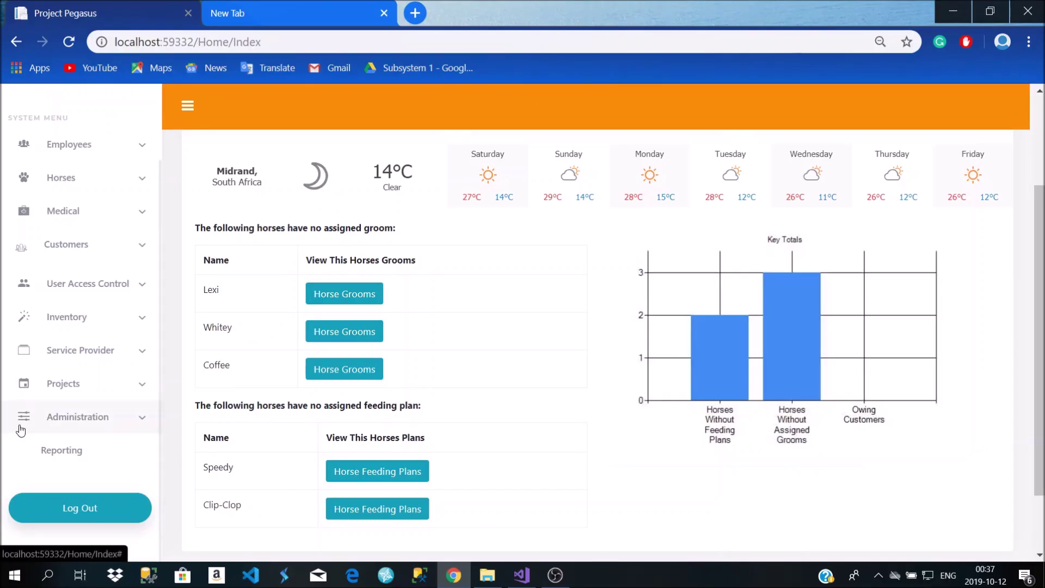
Open Administration > VAT Percentage to view the single active 15,00 VAT rate
left_click(31, 422)
scroll(35, 422, "down", 2)
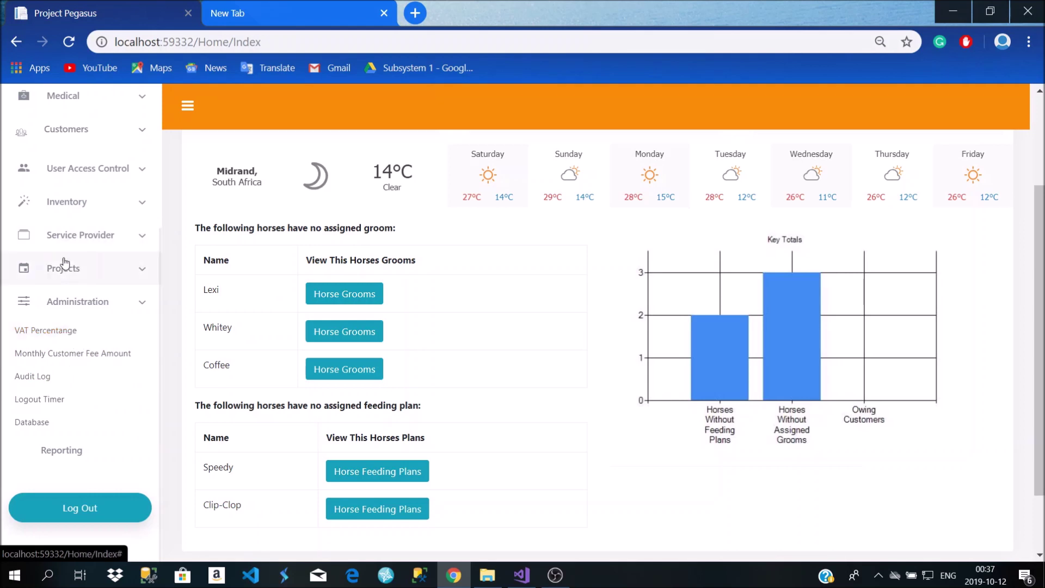
left_click(45, 331)
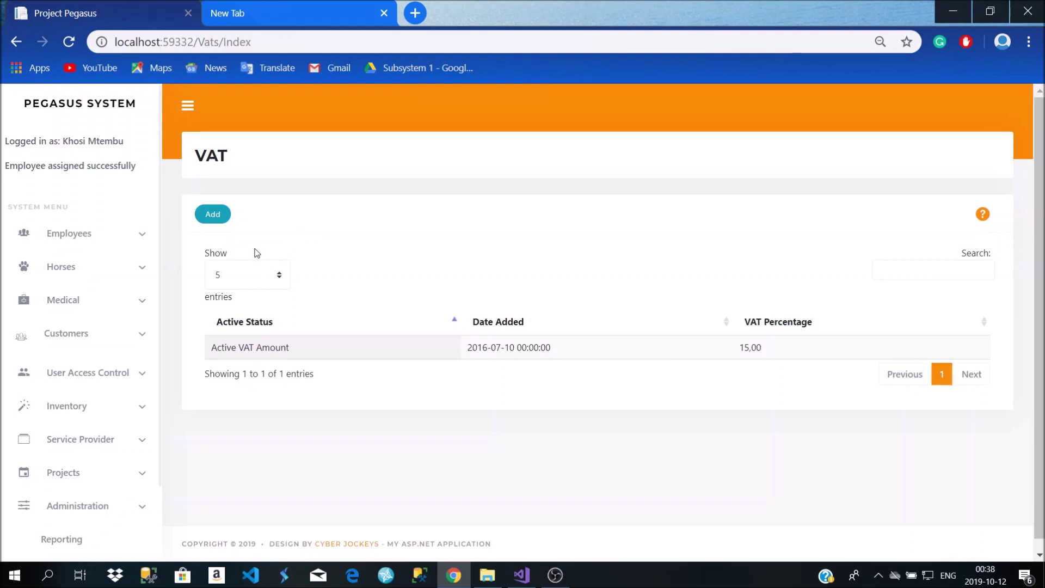
Preview the Add VAT Percentage form, then go back to the VAT list without adding
scroll(255, 254, "down", 1)
scroll(252, 258, "up", 1)
scroll(251, 260, "down", 1)
scroll(250, 260, "up", 1)
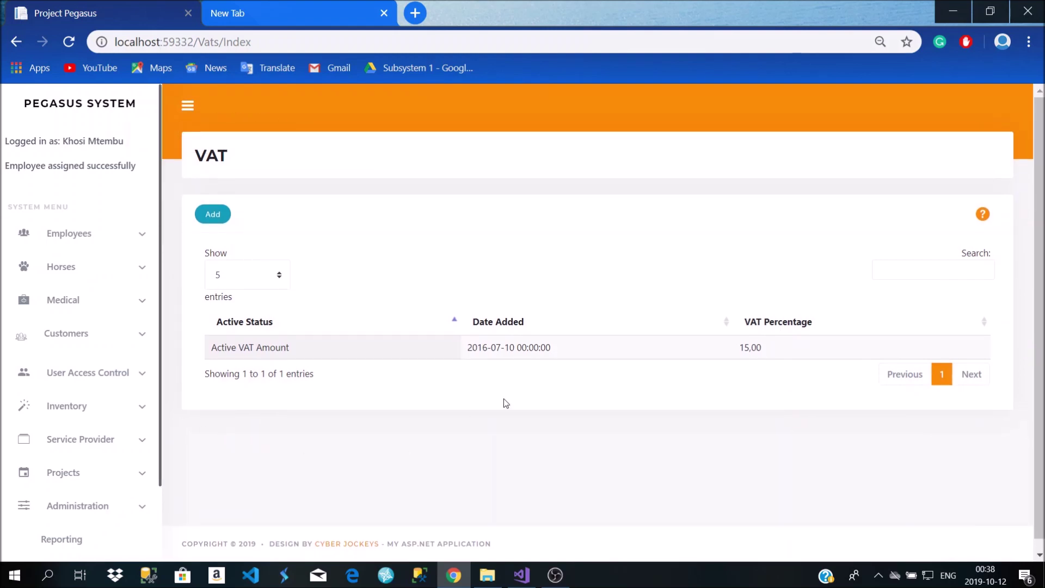
left_click(211, 214)
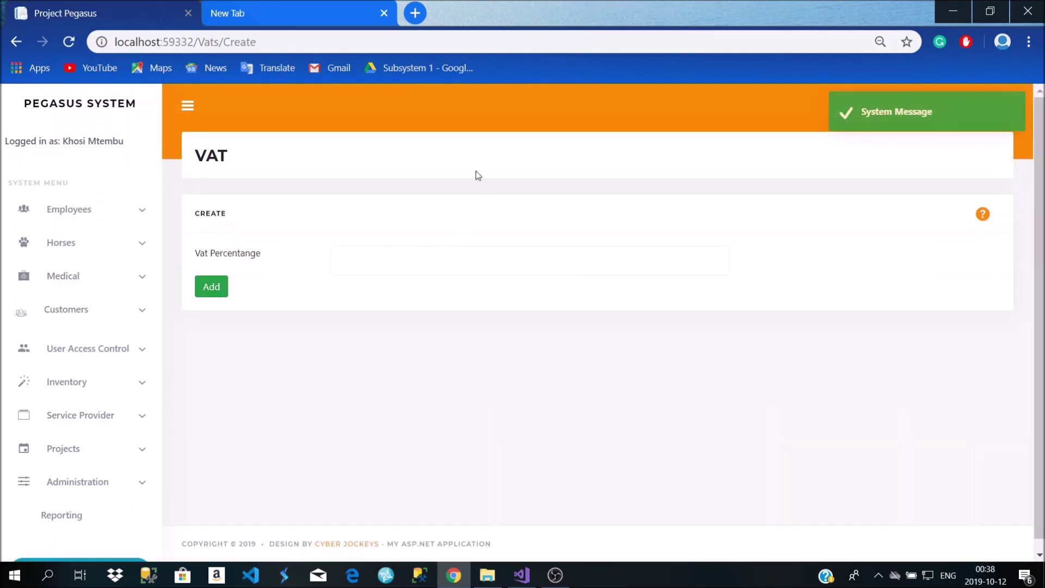
left_click(16, 41)
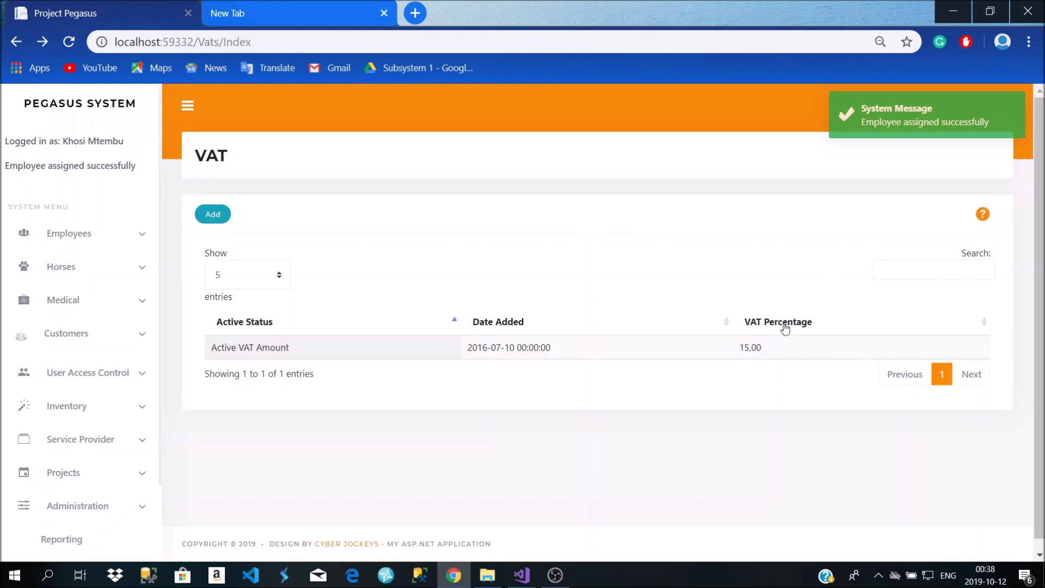
Open Administration > Monthly Customer Fee Amount to view the R 1500,00 fee
left_click(916, 267)
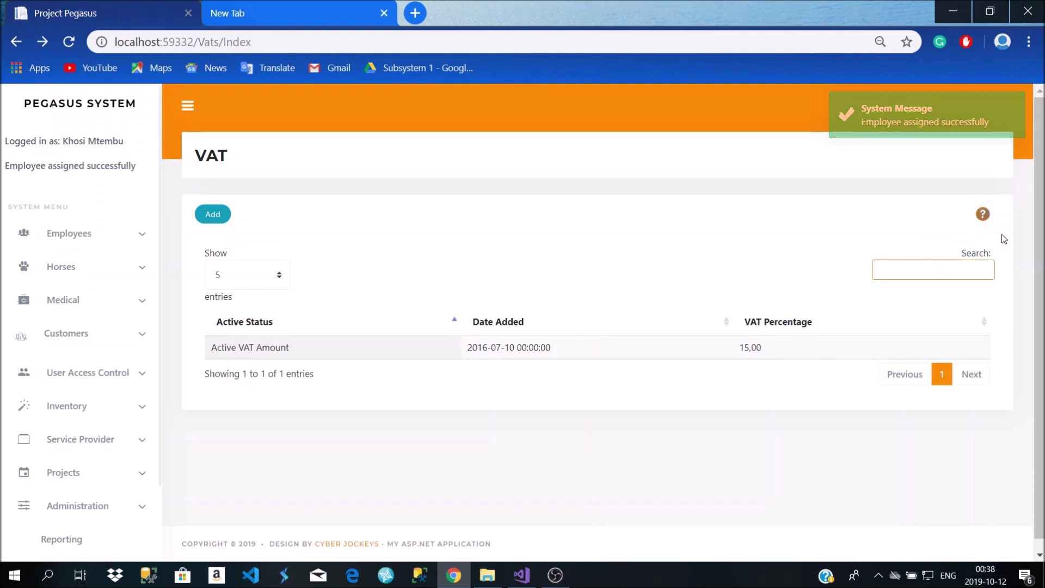
scroll(109, 462, "down", 2)
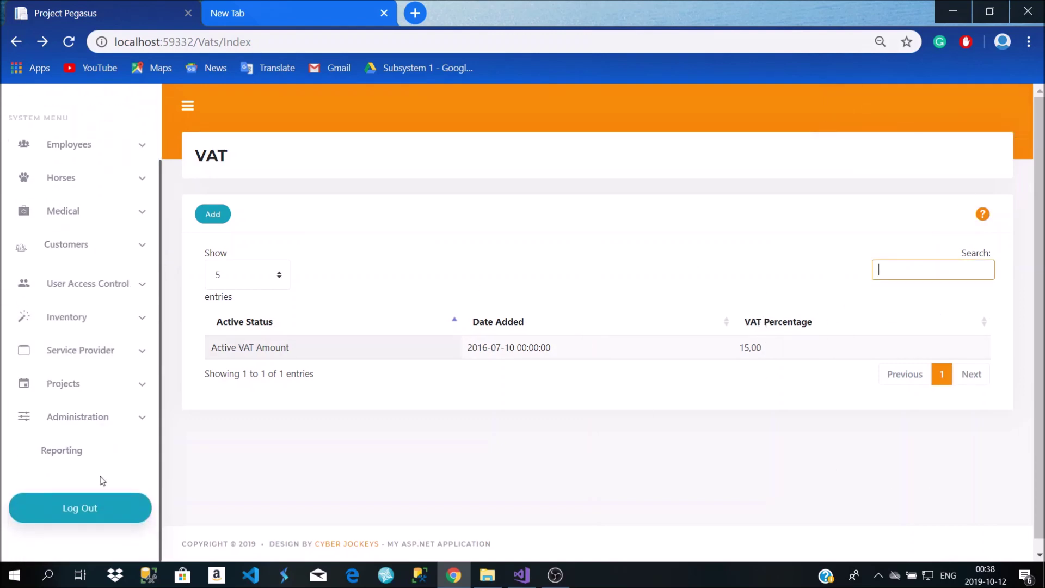
left_click(99, 428)
scroll(98, 419, "down", 1)
left_click(89, 416)
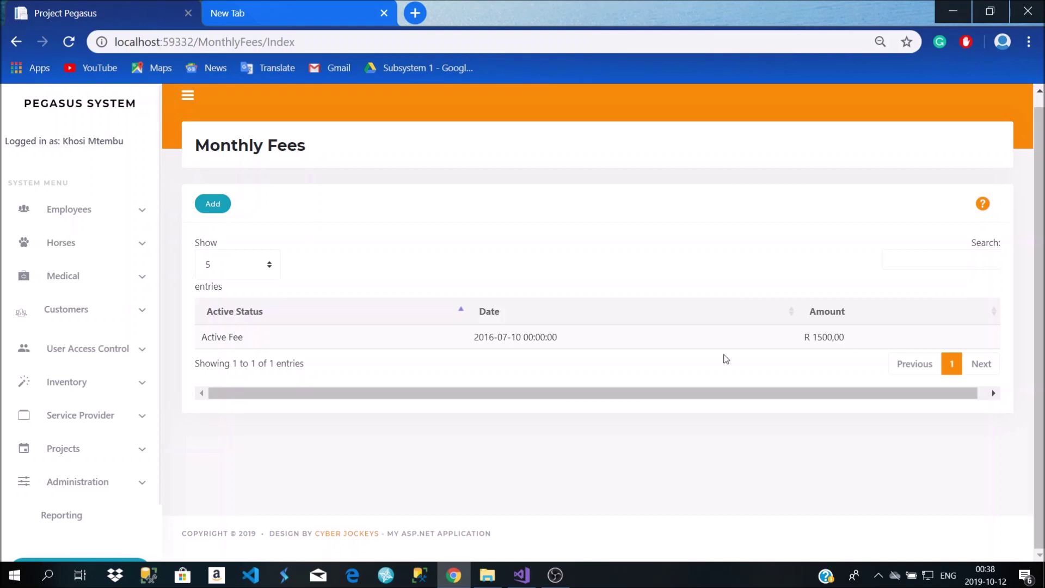
left_click(213, 204)
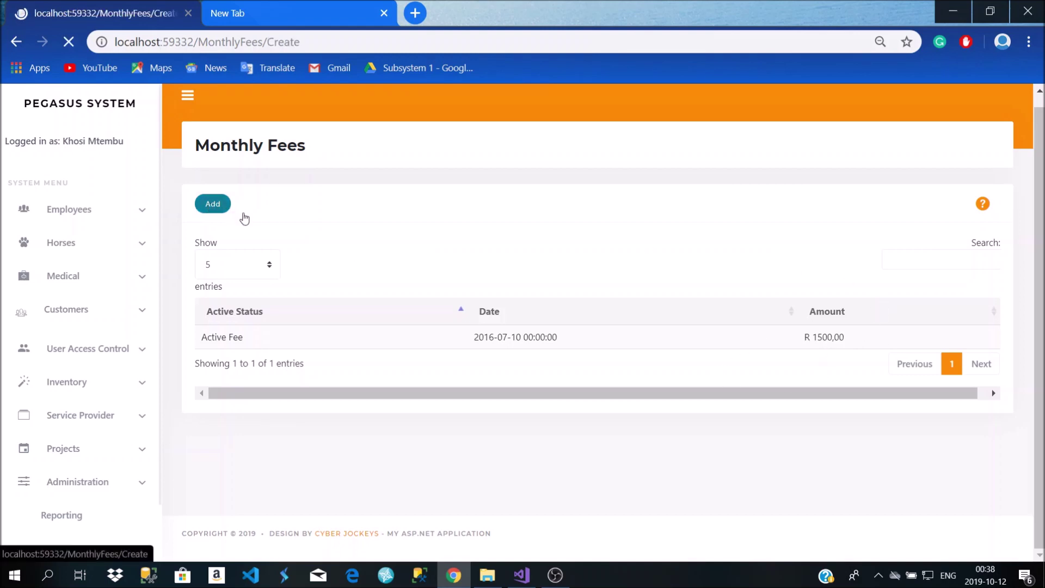
left_click(405, 256)
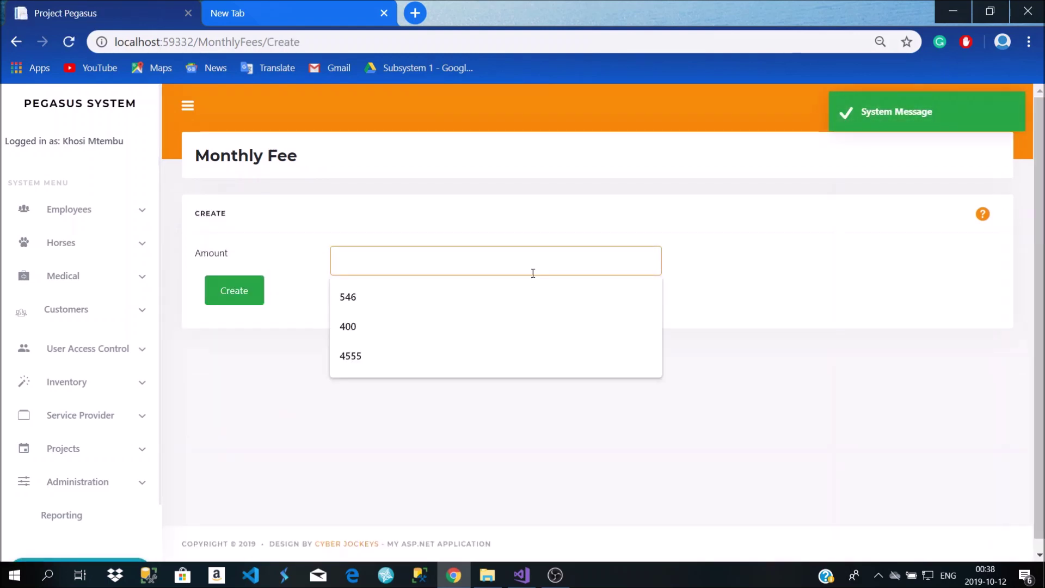
left_click(19, 43)
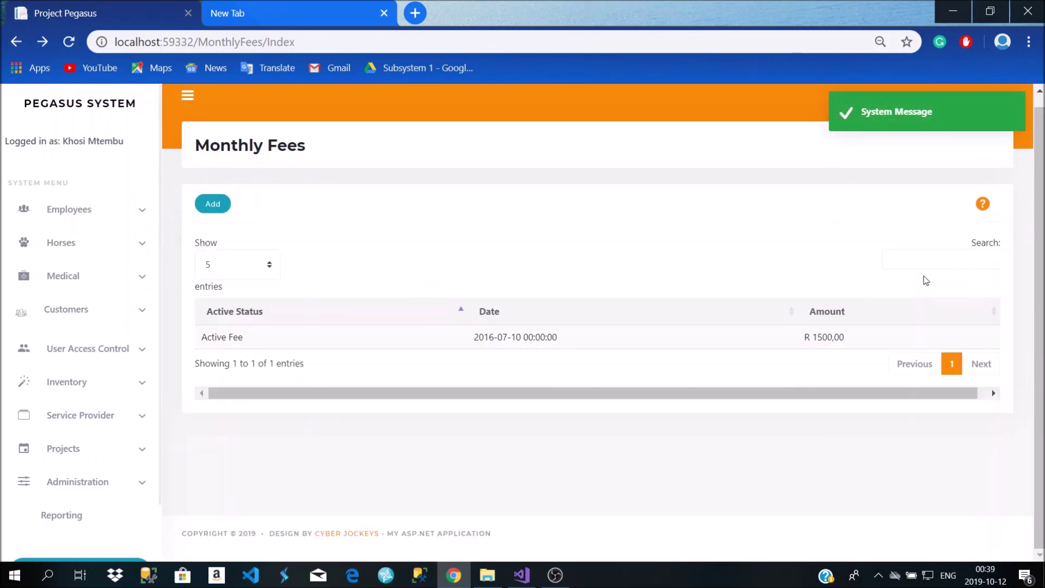
left_click(891, 258)
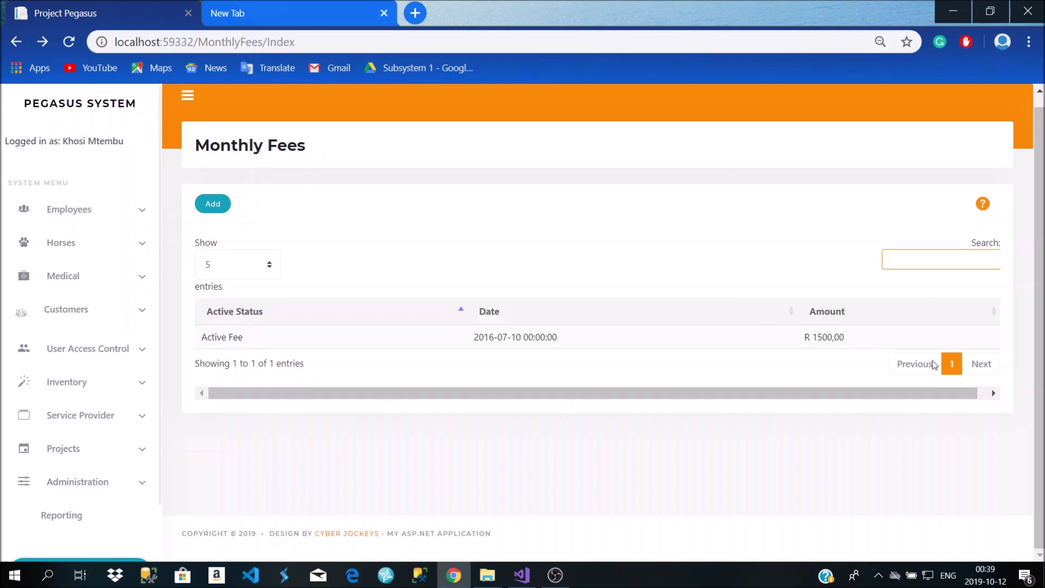
left_click(954, 361)
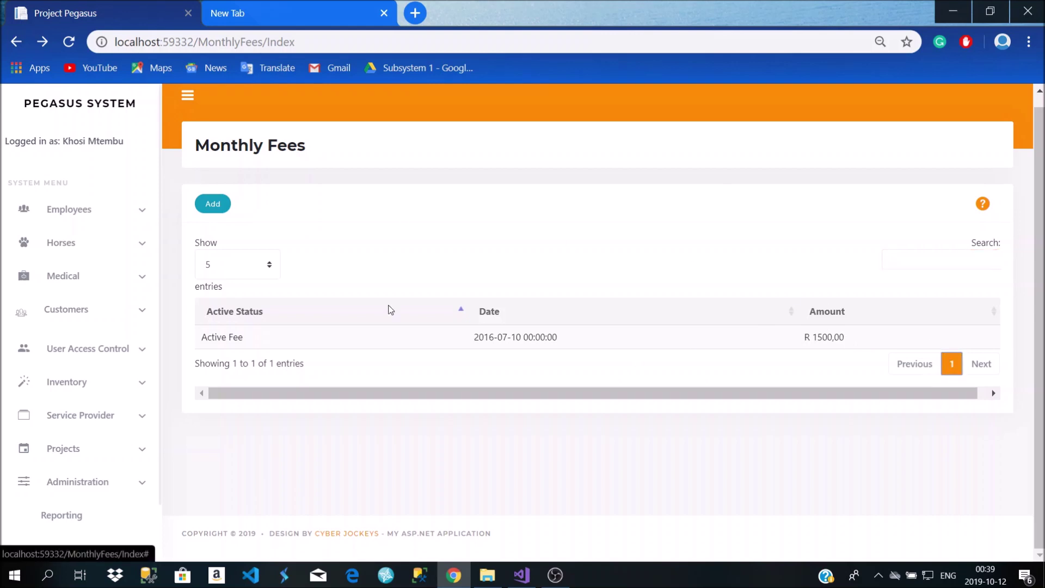
mouse_move(372, 392)
left_mouse_down()
mouse_move(506, 392)
mouse_move(352, 393)
left_mouse_up()
scroll(125, 381, "down", 2)
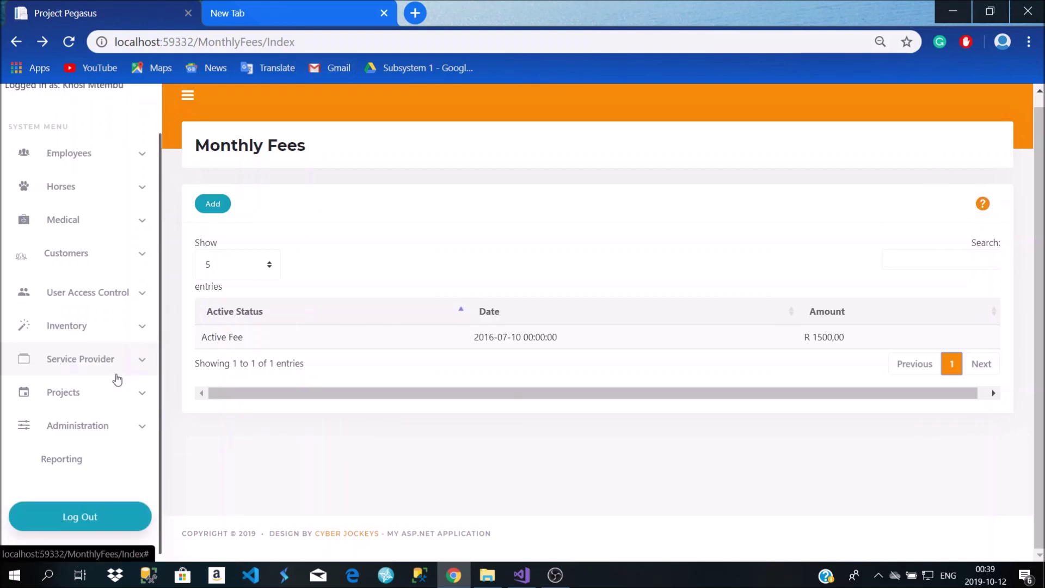
left_click(76, 430)
scroll(78, 468, "down", 2)
Open the audit log and highlight the timestamps of its first four entries
left_click(70, 426)
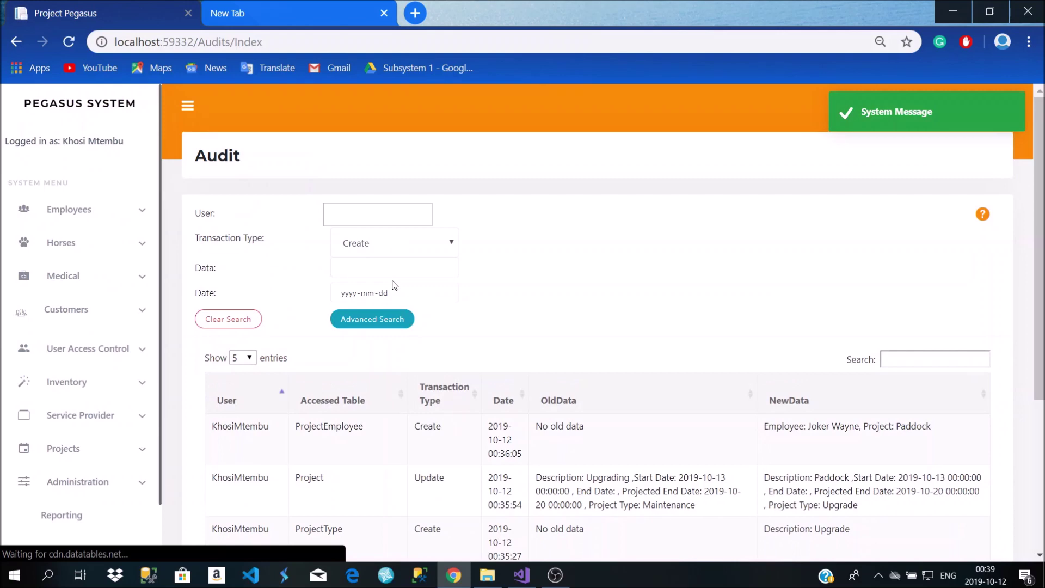
scroll(390, 300, "down", 4)
scroll(389, 301, "up", 3)
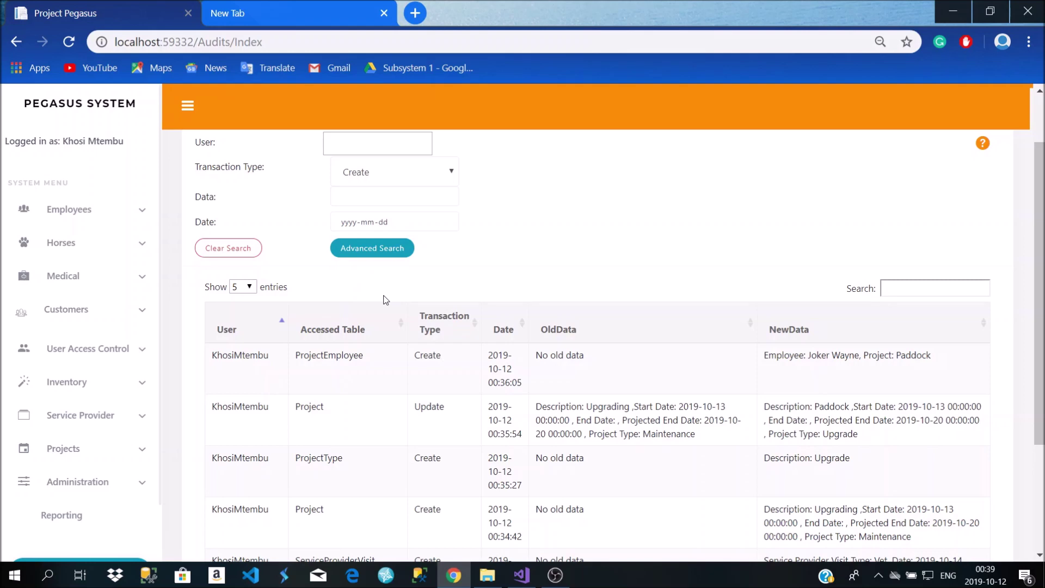
scroll(397, 295, "down", 3)
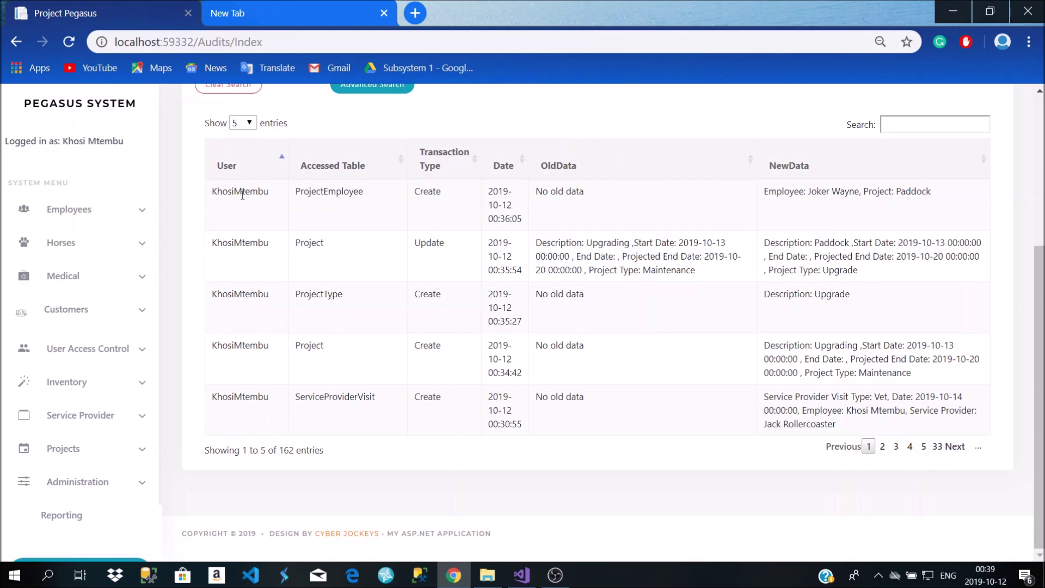
scroll(180, 240, "up", 2)
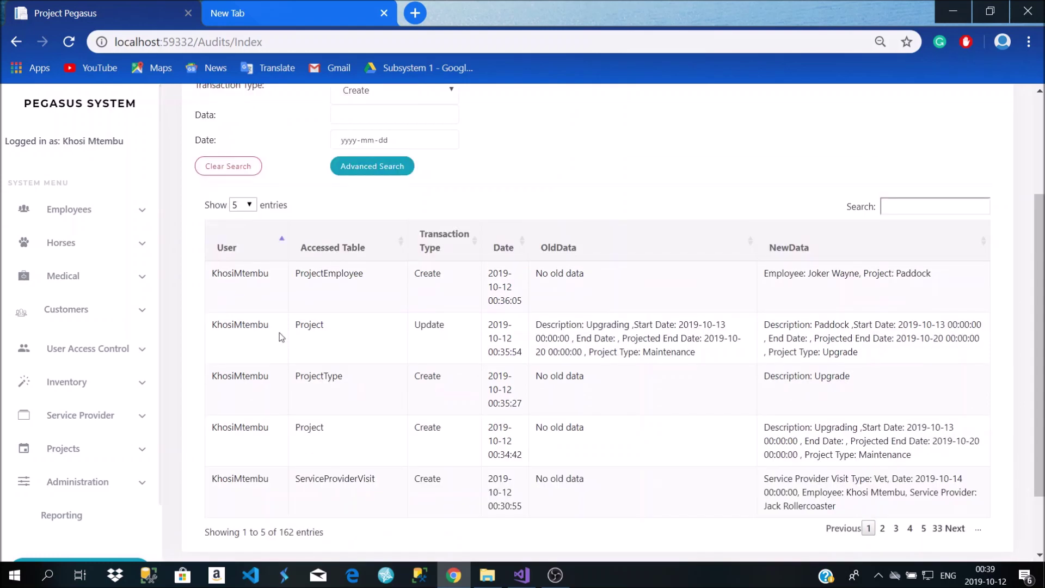
scroll(396, 406, "down", 2)
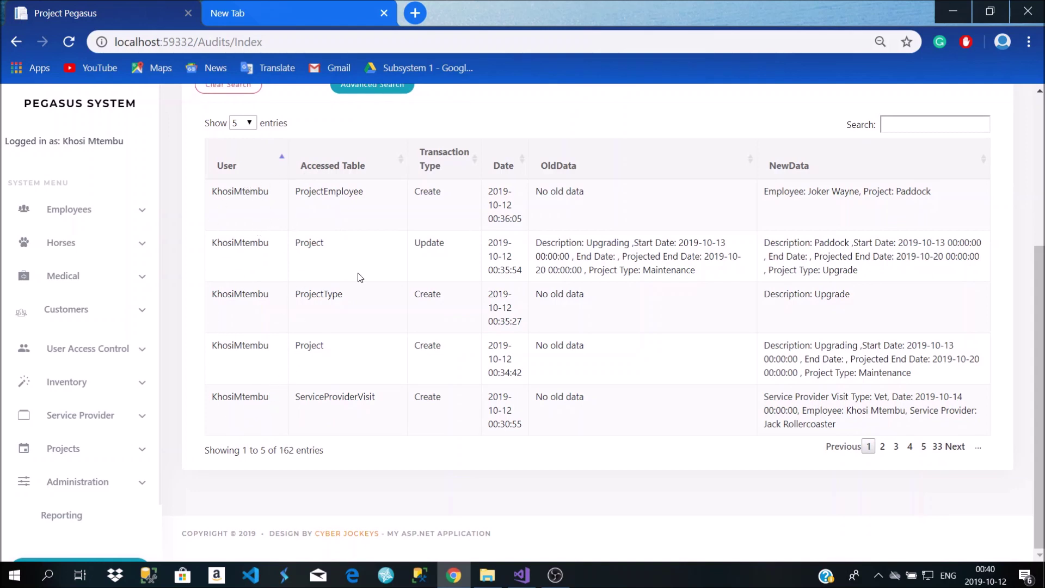
left_click_drag(528, 219, 493, 224)
left_click_drag(517, 269, 501, 270)
left_click_drag(522, 220, 494, 225)
left_click_drag(524, 321, 502, 324)
left_click_drag(518, 373, 495, 373)
scroll(523, 408, "up", 3)
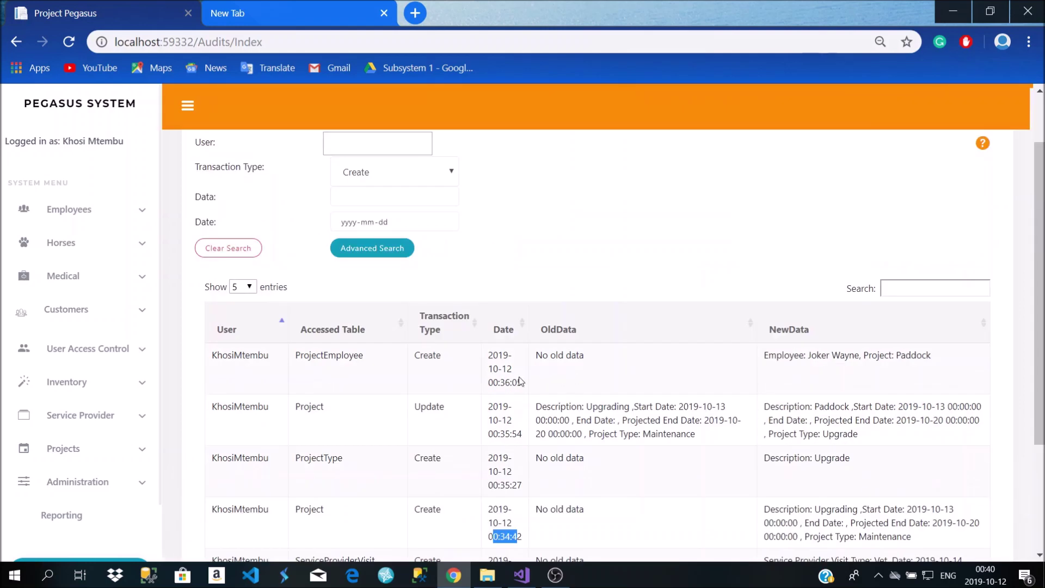
scroll(468, 377, "down", 3)
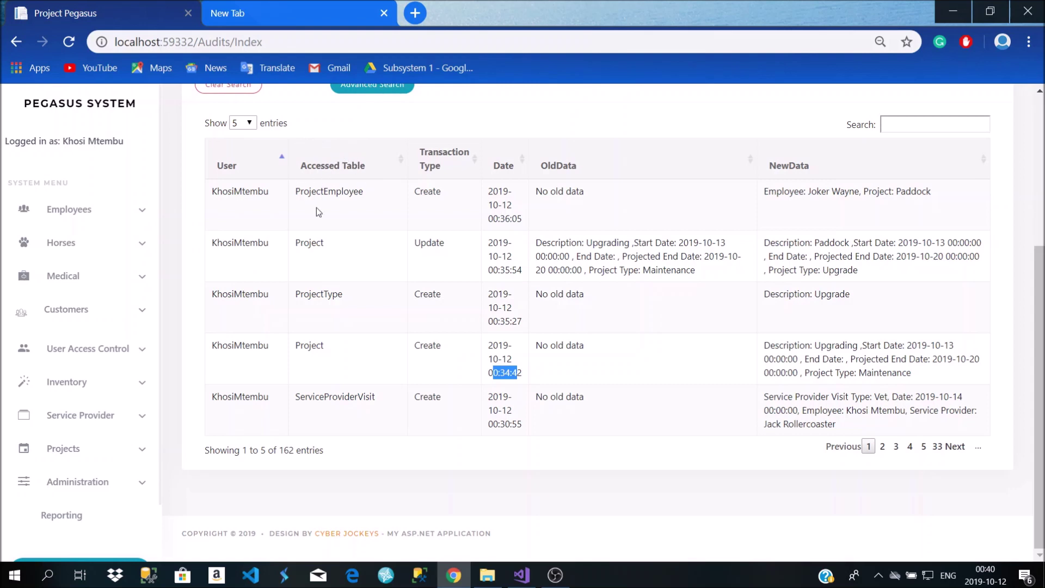
Highlight table names and the Update action, then toggle the date sort oldest/newest first
left_click_drag(326, 217, 335, 388)
left_click(351, 373)
double_click(429, 242)
left_click(441, 293)
left_click(504, 165)
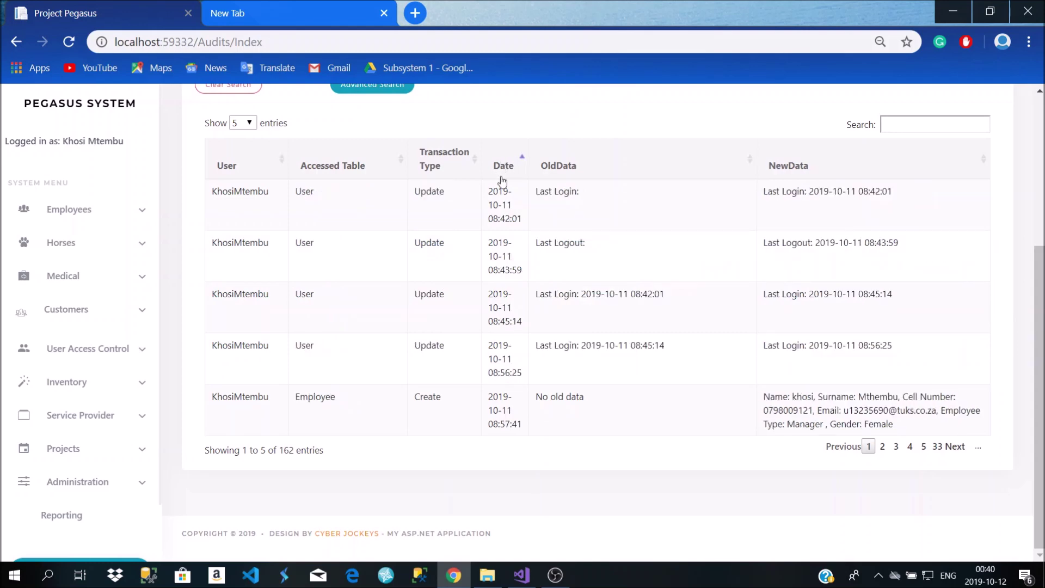
left_click(503, 165)
left_click(504, 165)
left_click(505, 166)
left_click(523, 165)
left_click(524, 166)
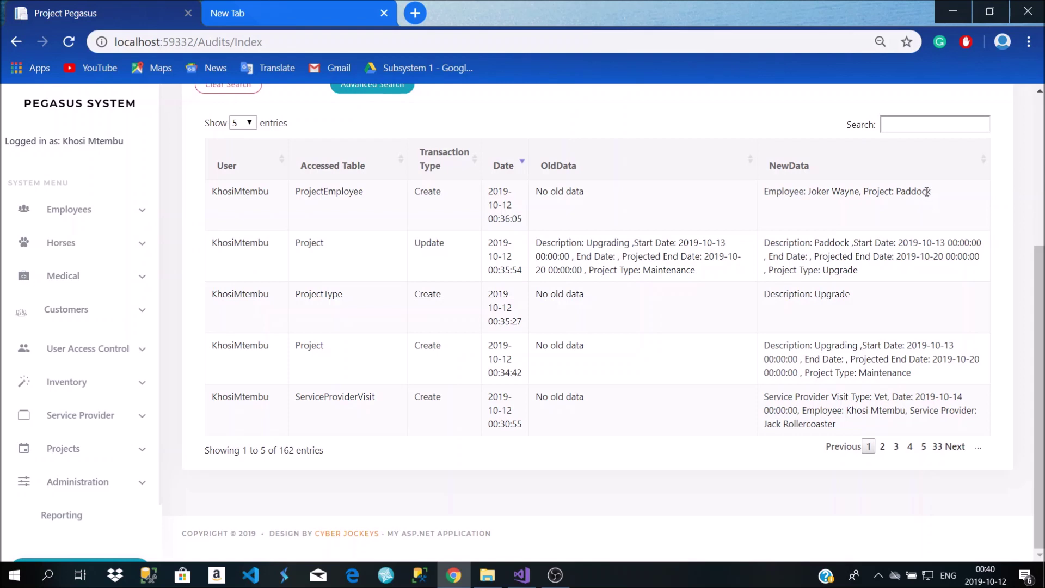
Highlight the latest entry's new data and ProjectEmployee table, then page to entries 21–25
left_click_drag(931, 191, 772, 203)
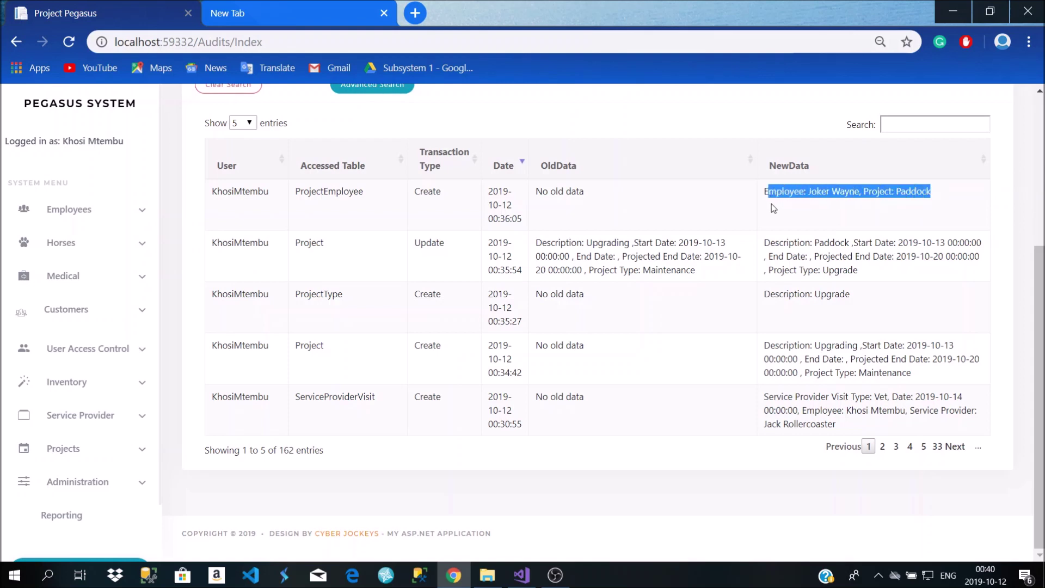
left_click(856, 217)
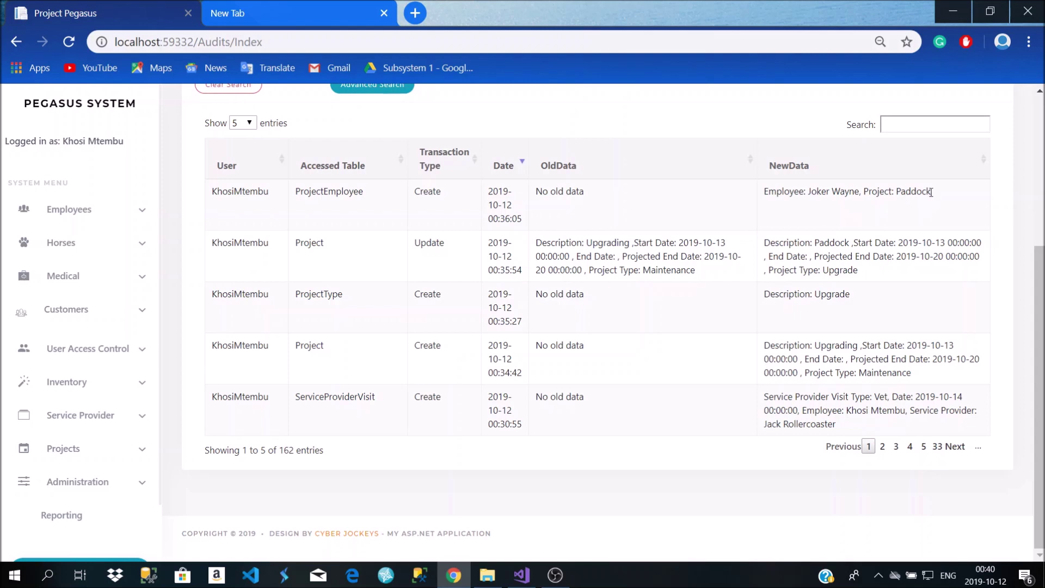
left_click_drag(931, 192, 821, 197)
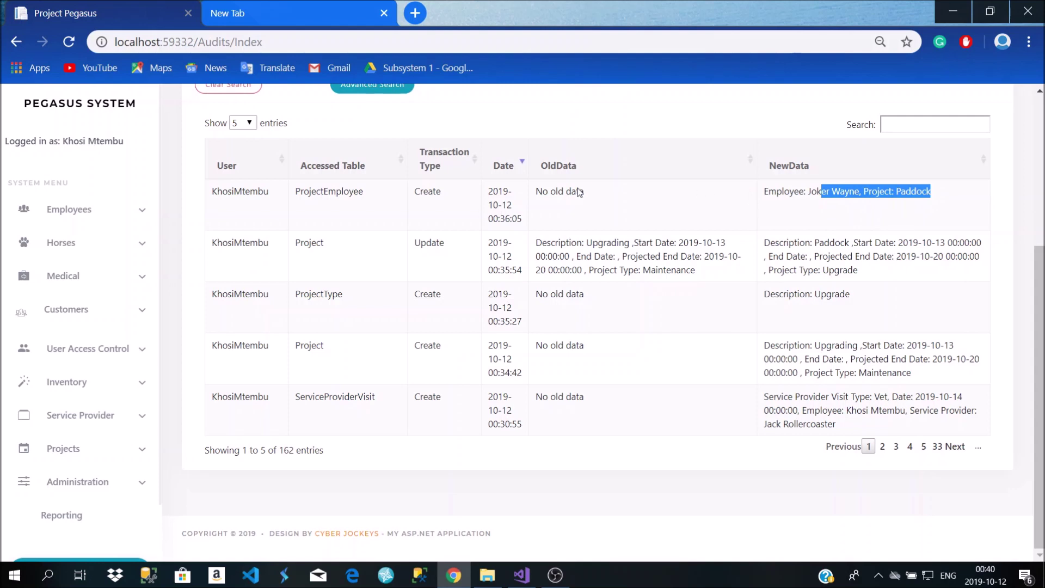
left_click_drag(370, 194, 299, 196)
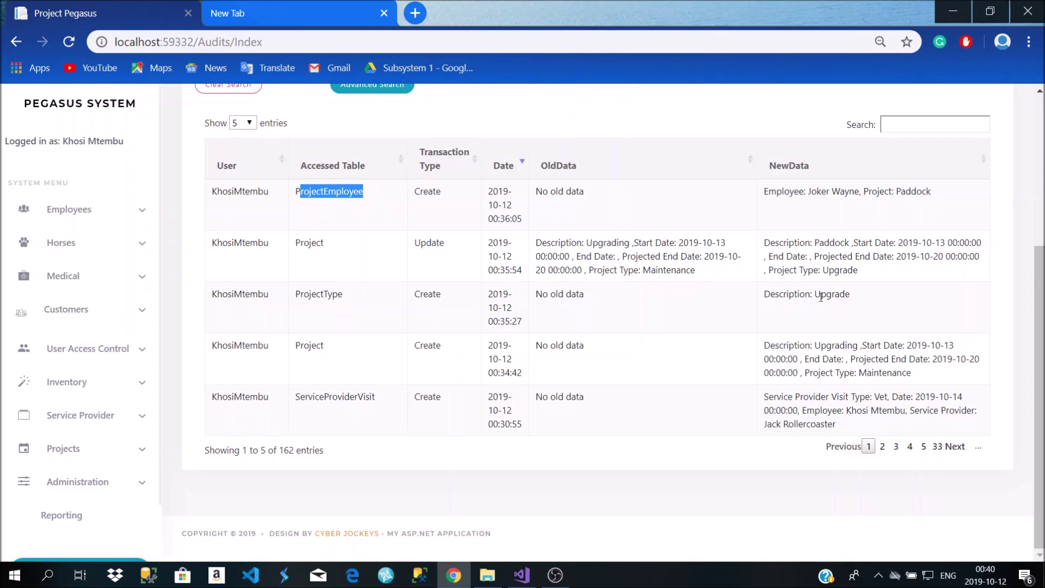
left_click(882, 446)
left_click(896, 446)
left_click(909, 446)
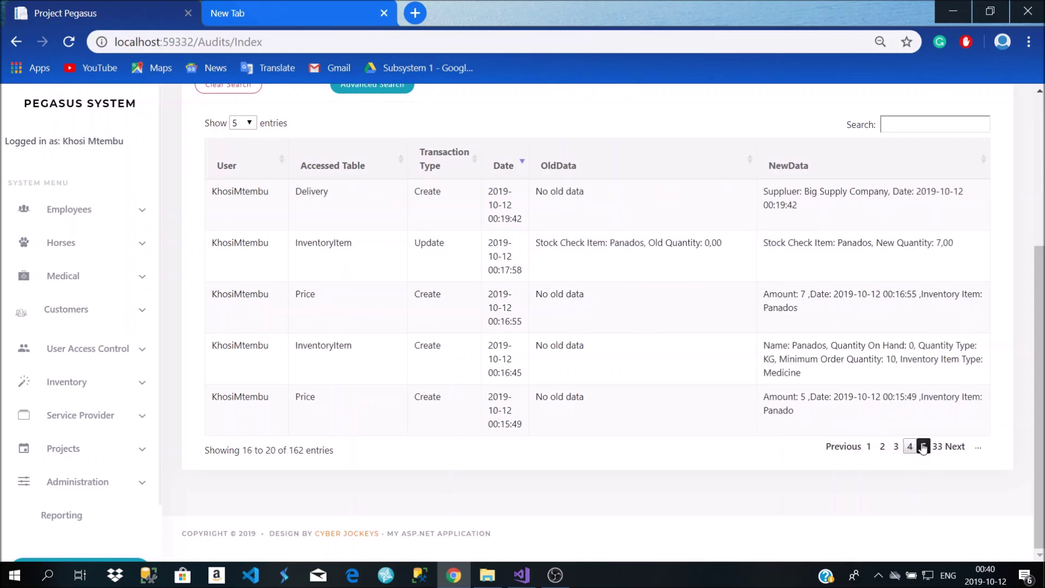
left_click(924, 446)
Try the Data search field, then open Administration > Logout Timer showing 60 minutes
scroll(664, 384, "up", 3)
scroll(599, 370, "down", 3)
scroll(517, 354, "up", 4)
scroll(422, 340, "down", 4)
scroll(487, 330, "up", 3)
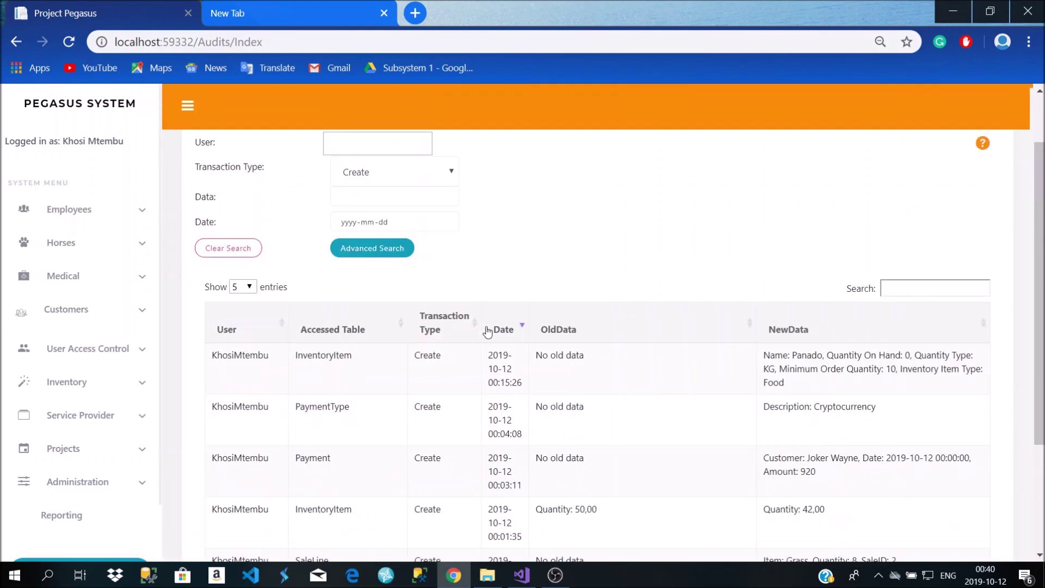
scroll(380, 308, "up", 2)
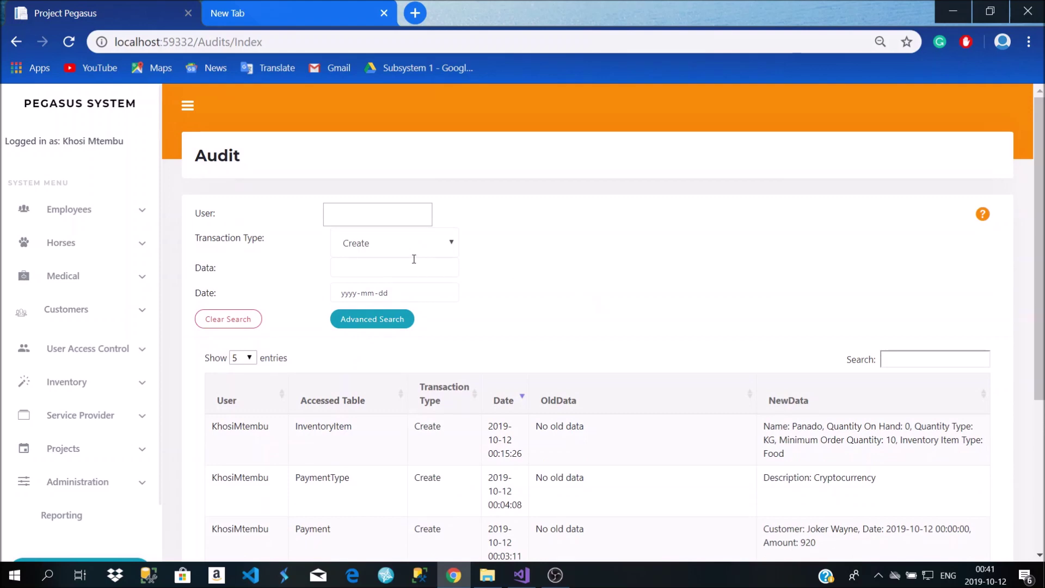
left_click(416, 267)
left_click(621, 267)
scroll(534, 343, "down", 5)
scroll(535, 346, "up", 4)
scroll(536, 347, "down", 3)
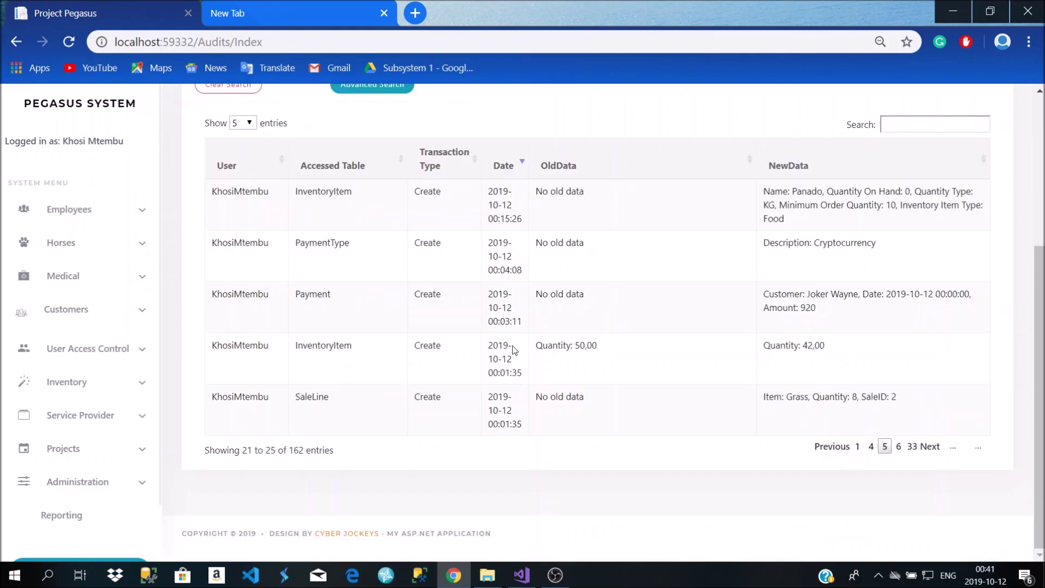
scroll(129, 403, "down", 1)
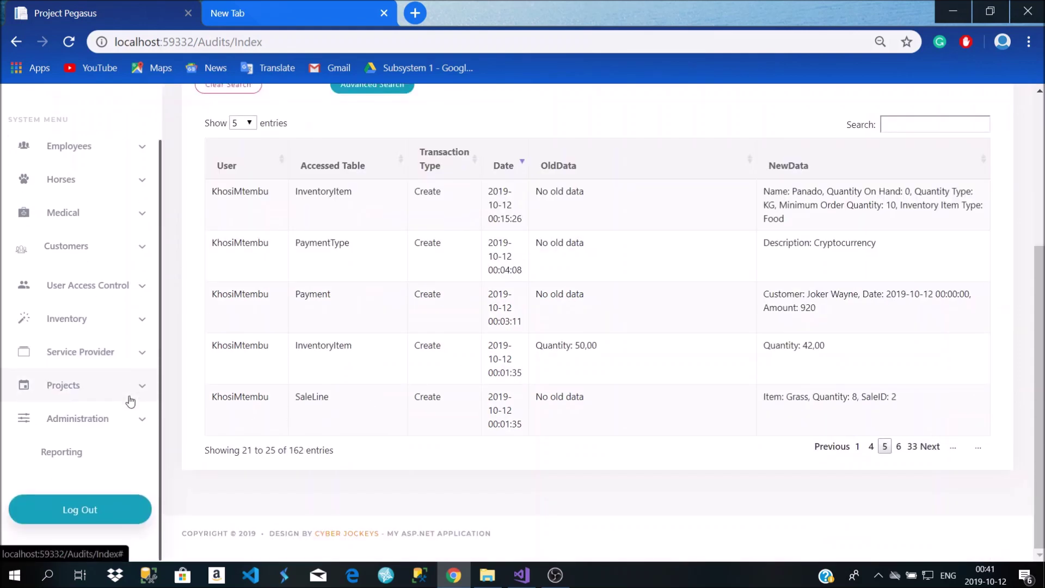
left_click(73, 418)
scroll(72, 443, "down", 2)
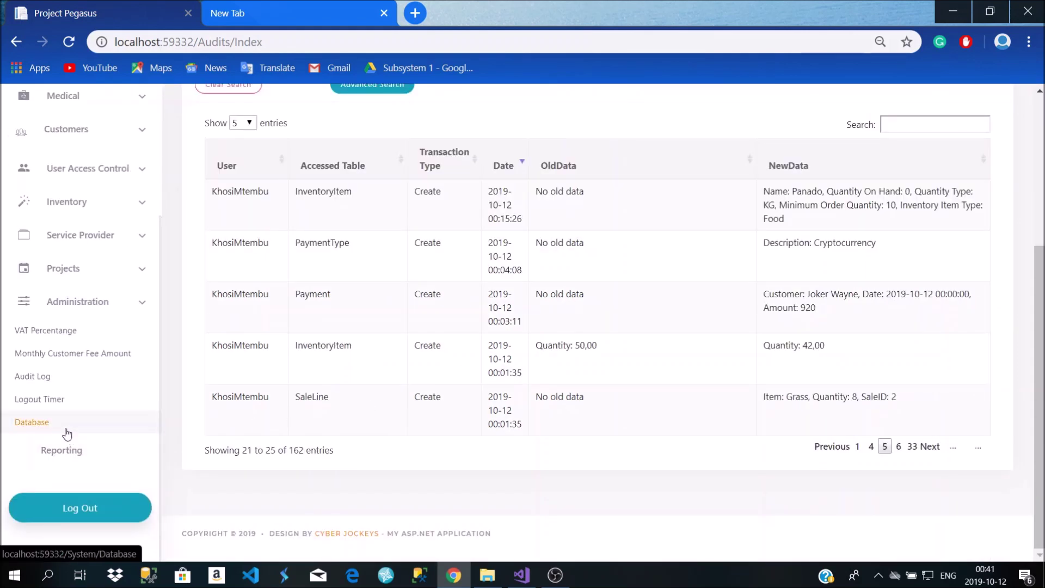
left_click(58, 402)
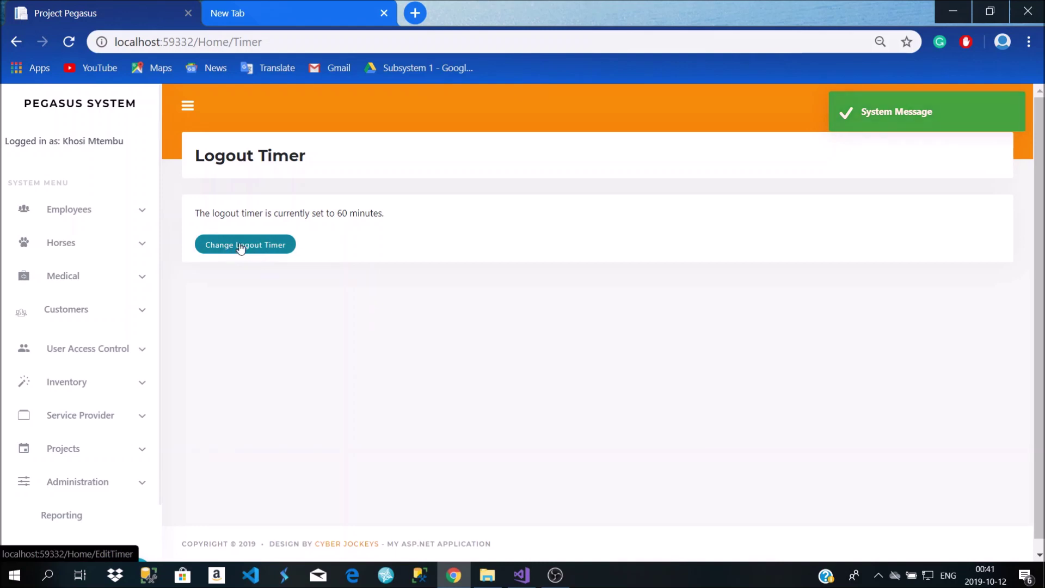
Open the Change Logout Timer form and enter 6010 in Minutes Until Logout
left_click(262, 246)
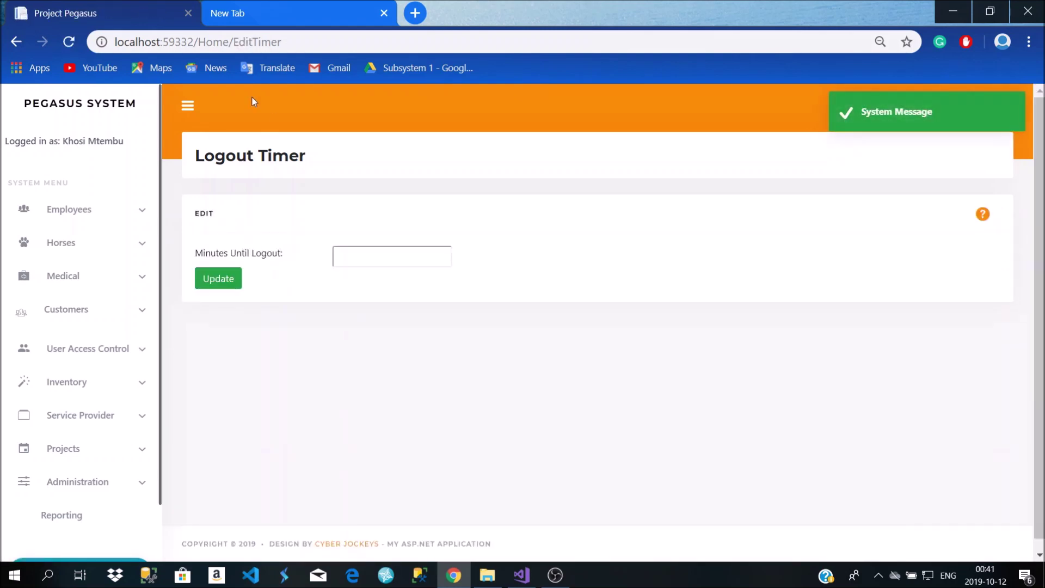
left_click(343, 257)
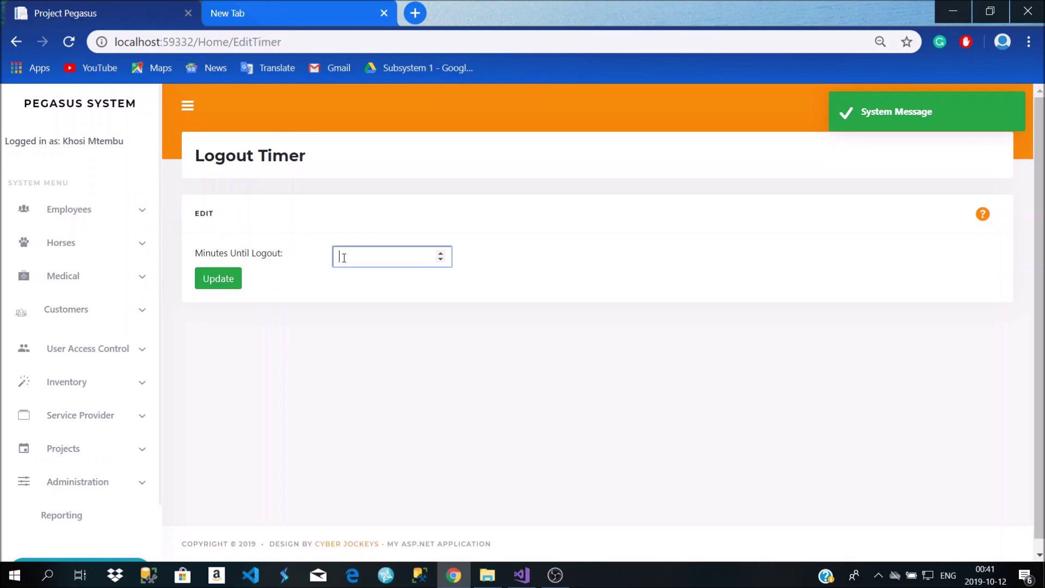
type("6010")
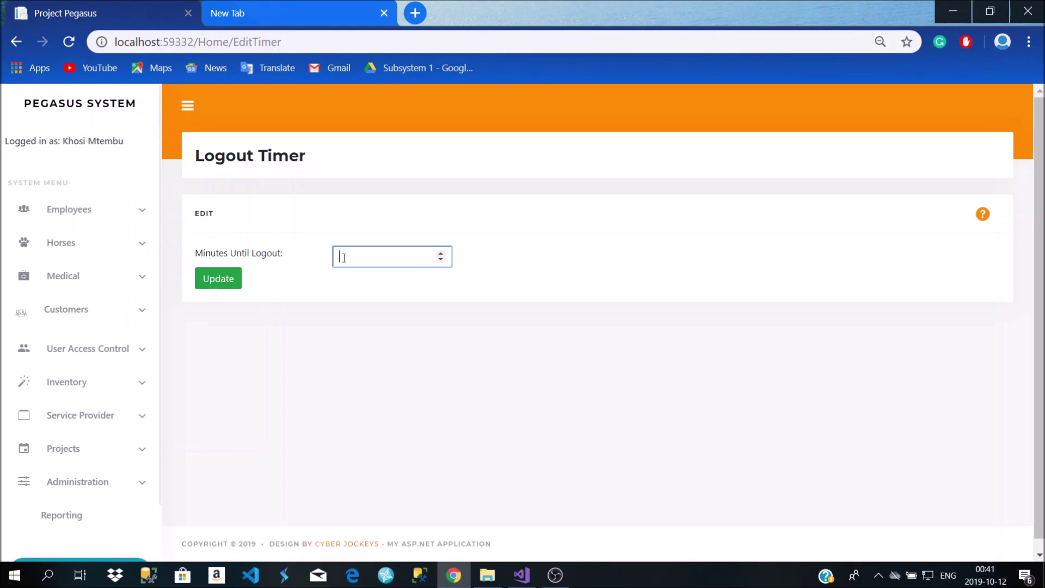
Open Administration > Database Backup and Restoration page
scroll(69, 275, "down", 1)
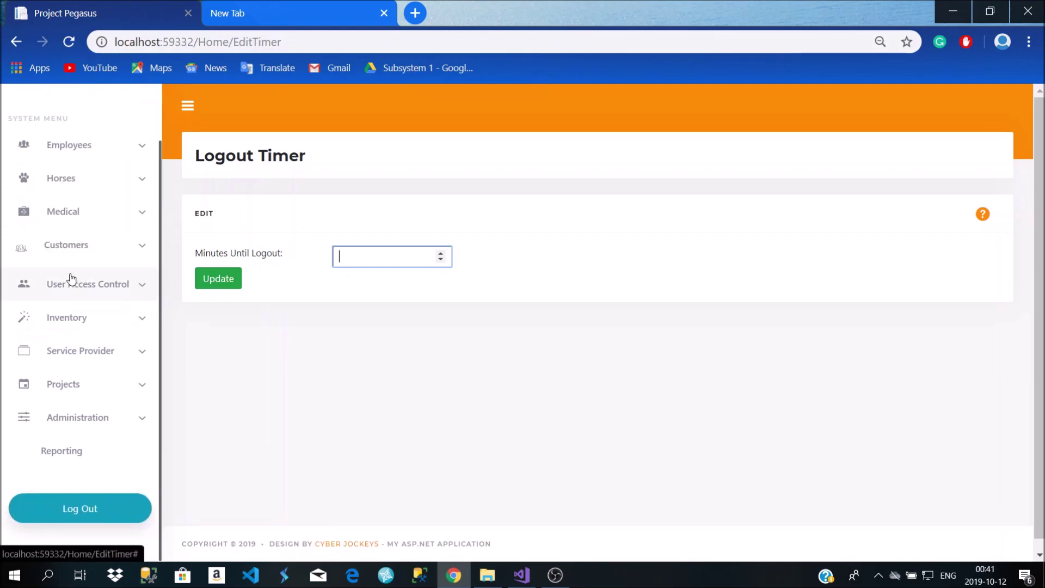
left_click(112, 419)
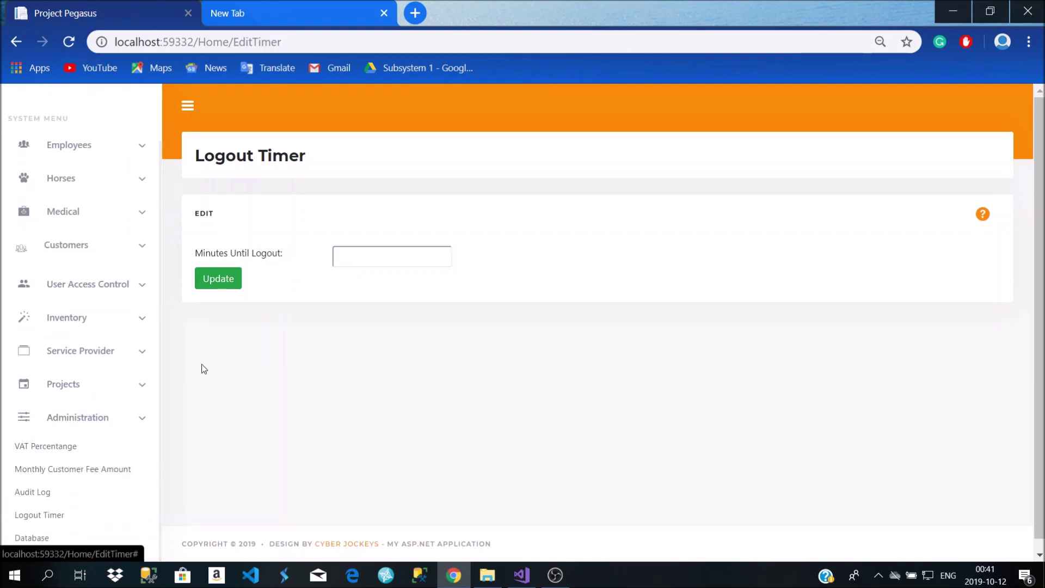
scroll(218, 349, "down", 1)
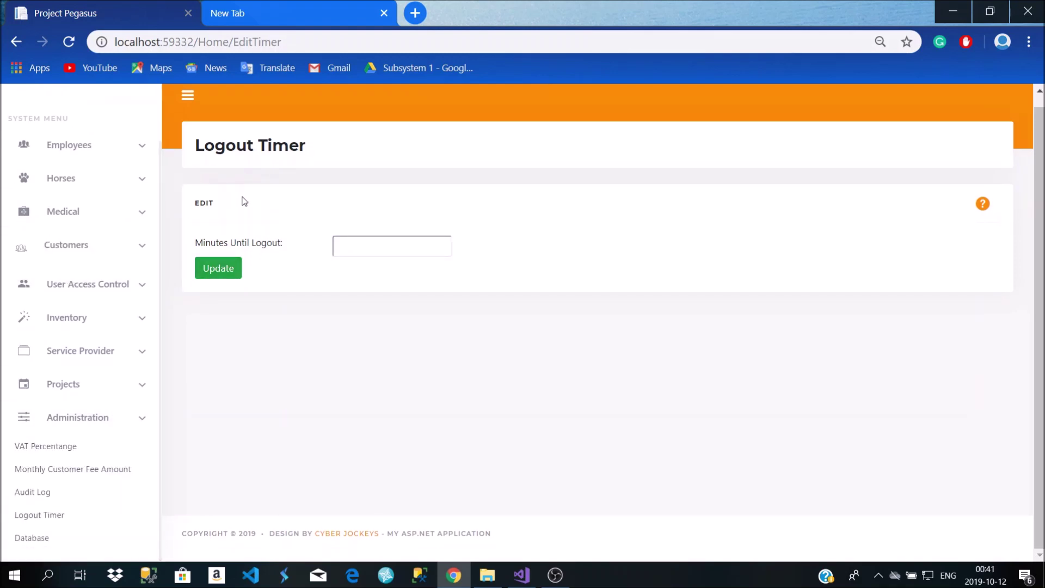
scroll(76, 290, "down", 2)
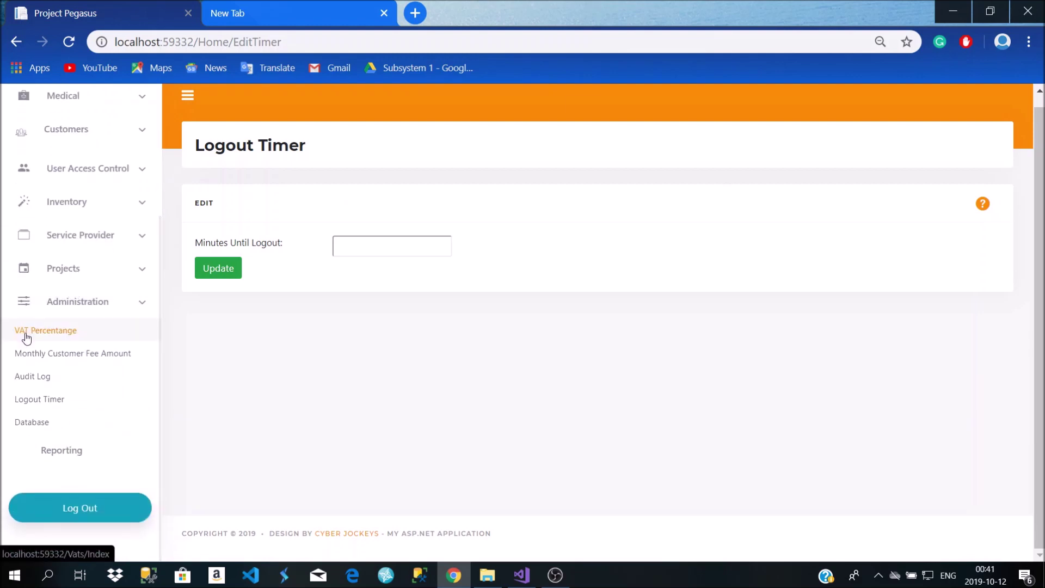
left_click(55, 427)
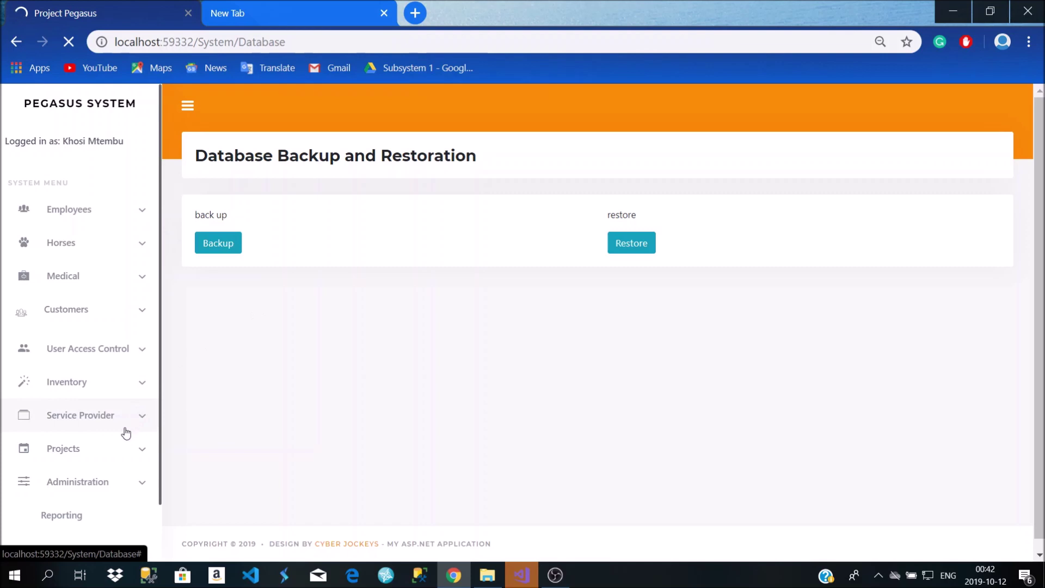
Expand and collapse the Projects menu, then expand Administration in the sidebar
left_click(124, 453)
left_click(113, 458)
left_click(110, 493)
scroll(116, 480, "down", 2)
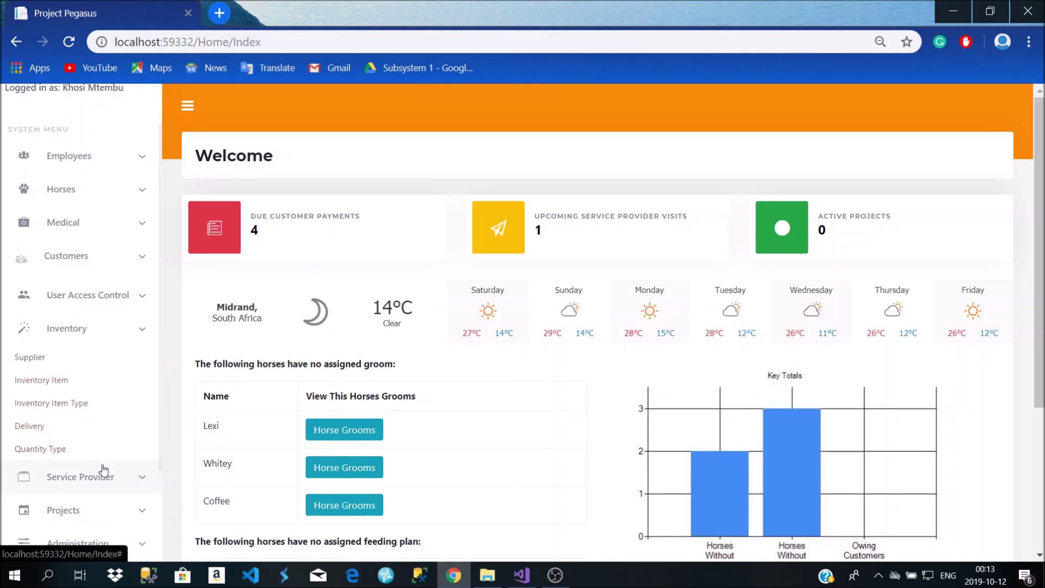
Open the Suppliers list and sort it by name in descending order
left_click(82, 359)
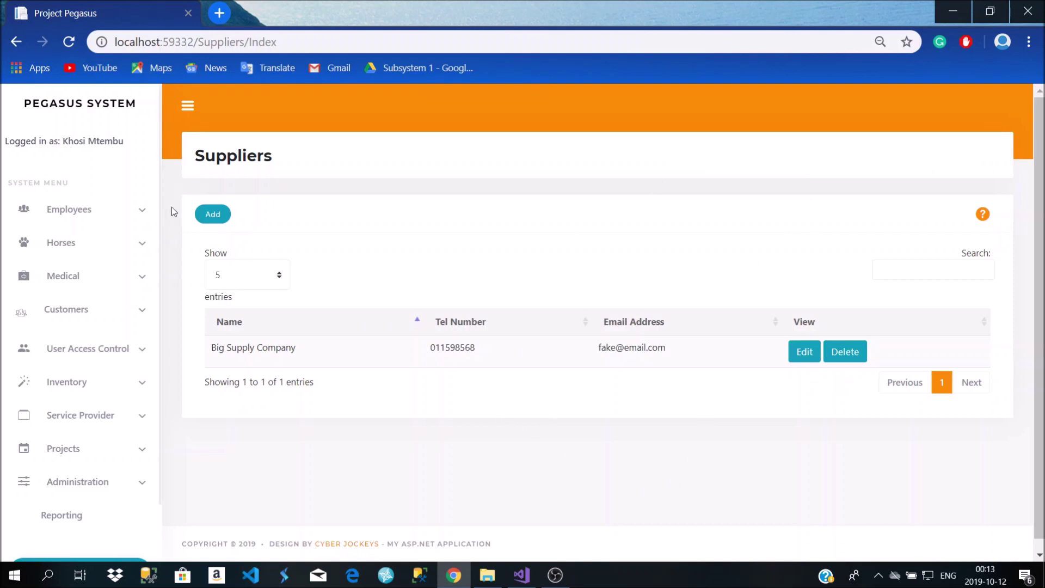
left_click(419, 323)
left_click(930, 275)
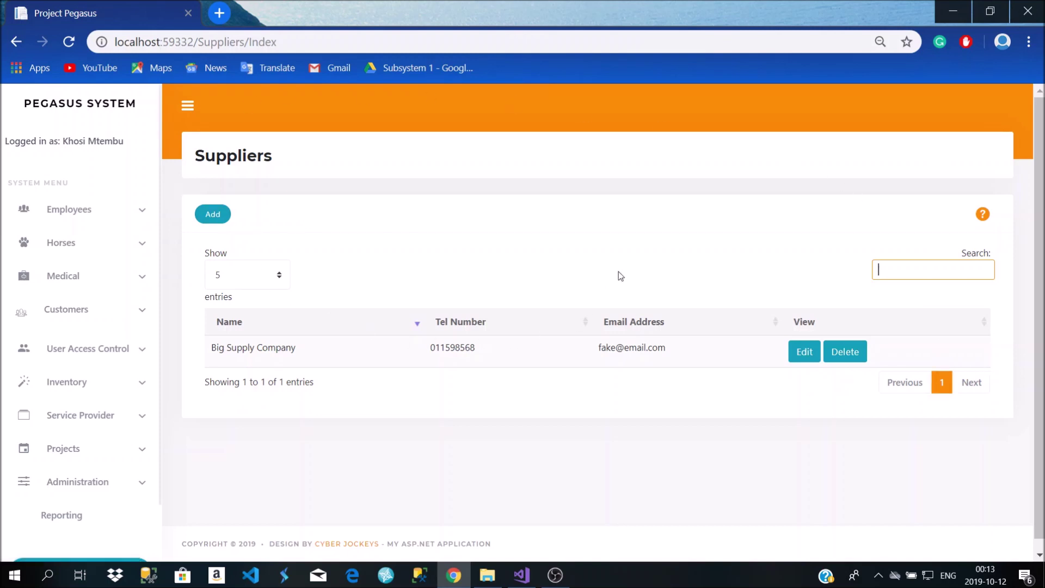
Preview the Add Supplier form, then return to the Suppliers list without saving
left_click(218, 215)
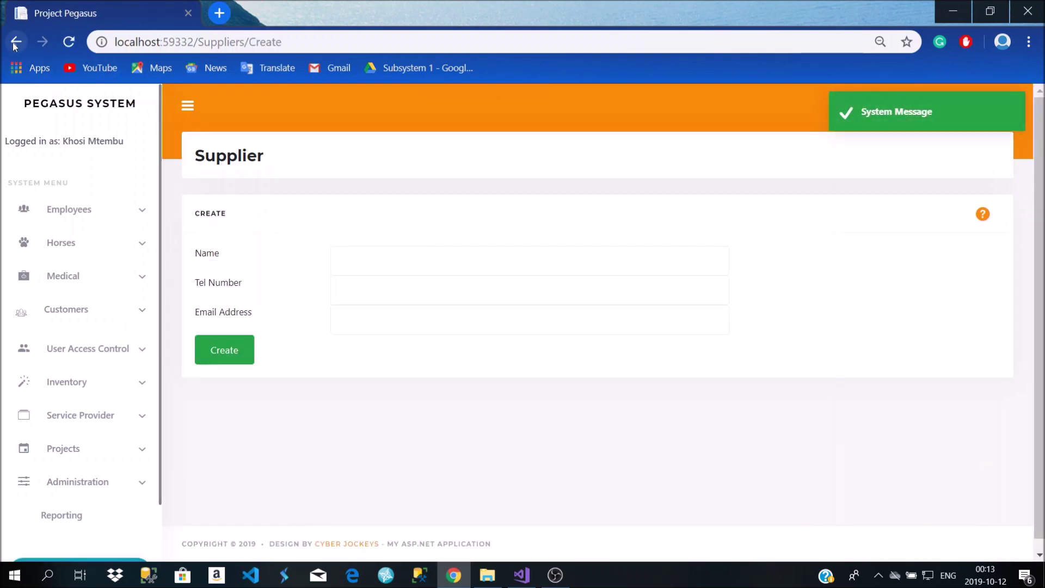
left_click(387, 271)
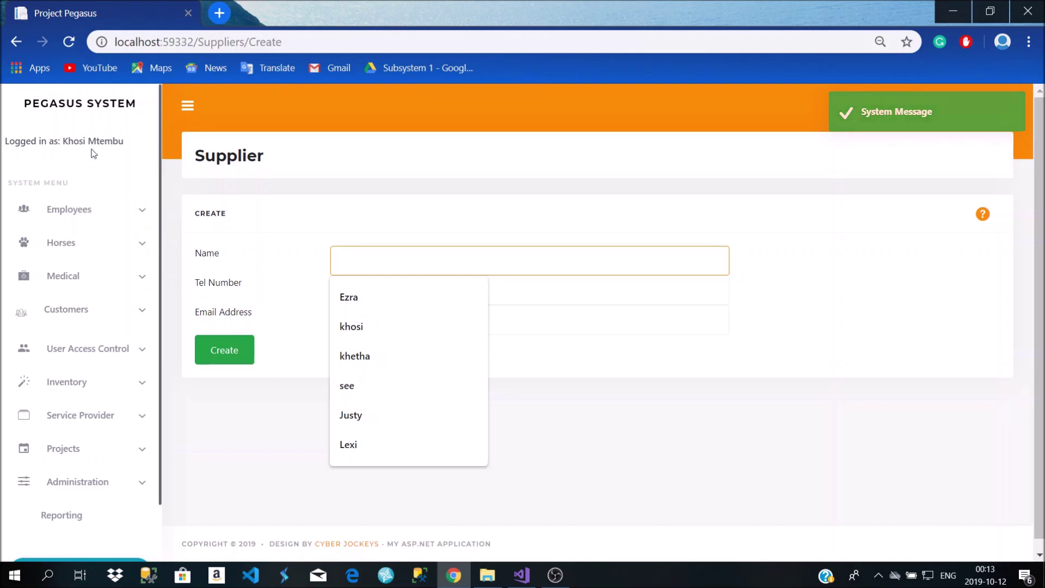
left_click(16, 42)
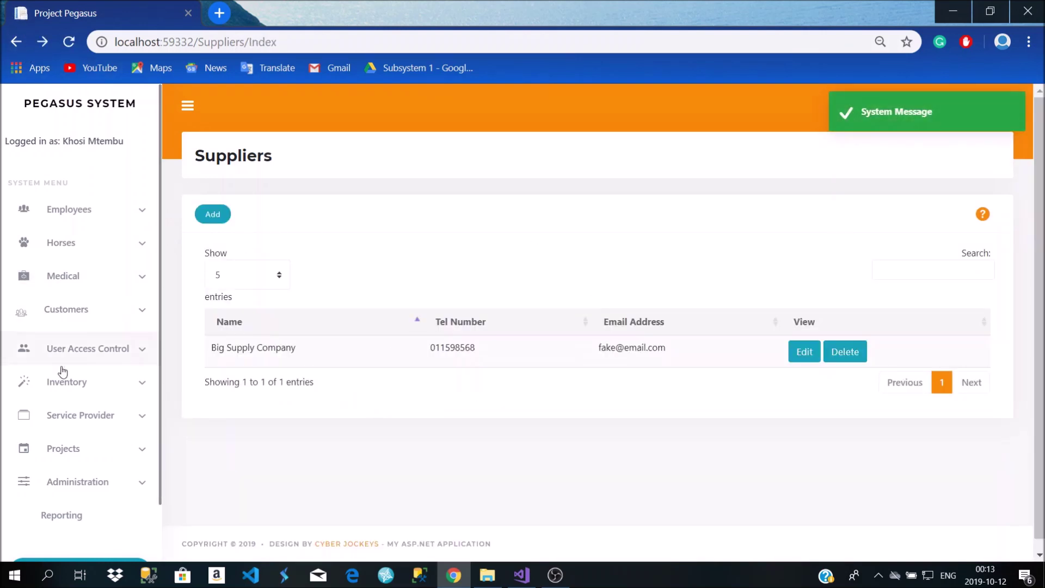
left_click(105, 382)
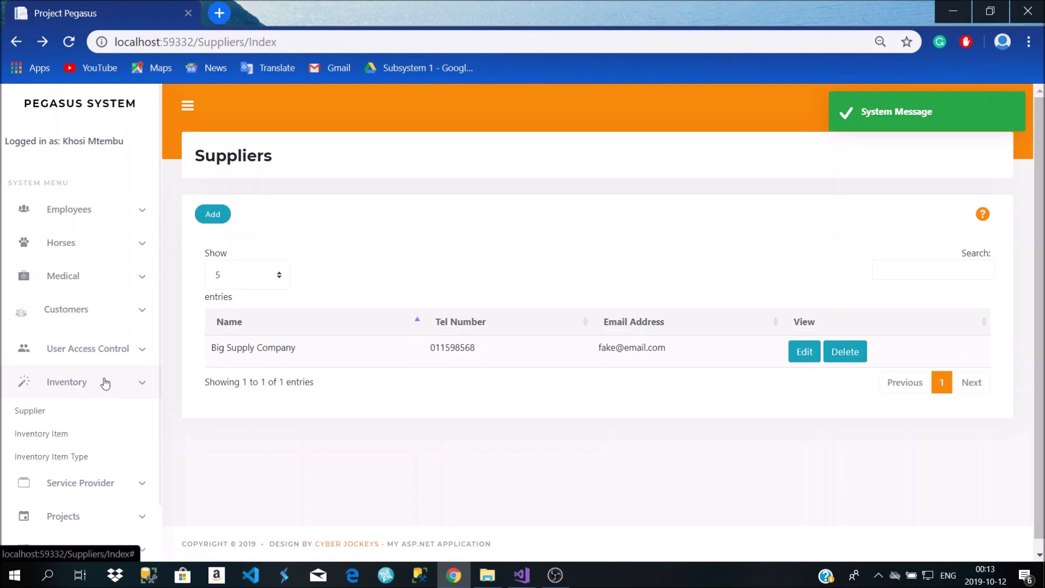
Browse the General Stock, Food, Other Stock and Medicine Stock inventory tabs, then start a new item
left_click(100, 432)
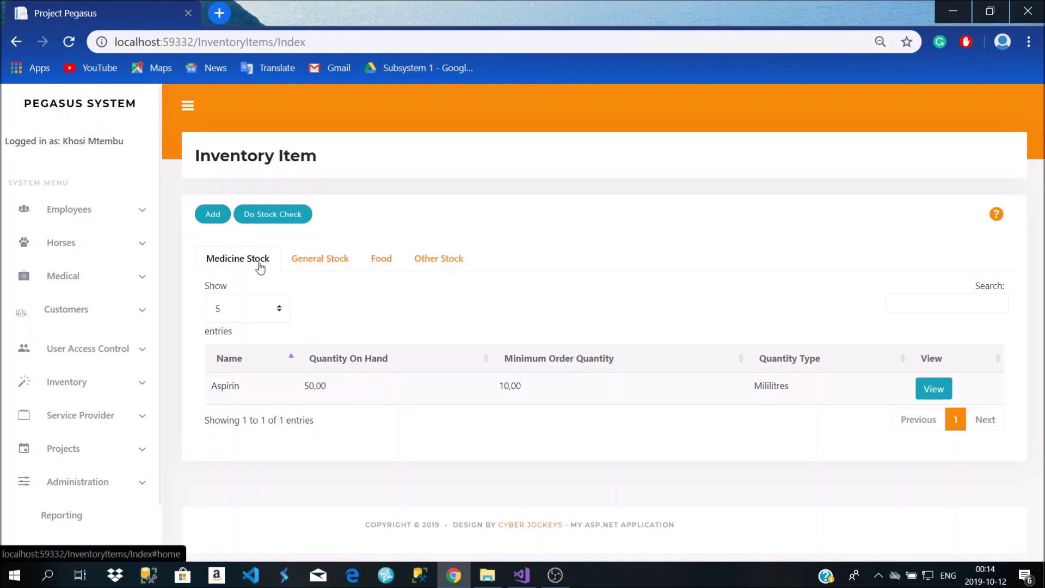
left_click(309, 266)
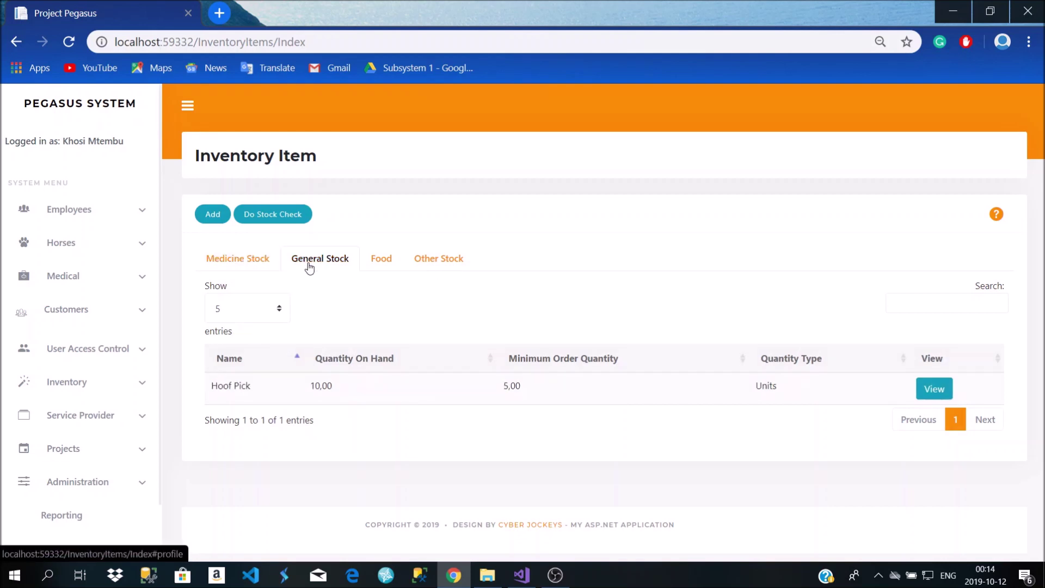
left_click(386, 263)
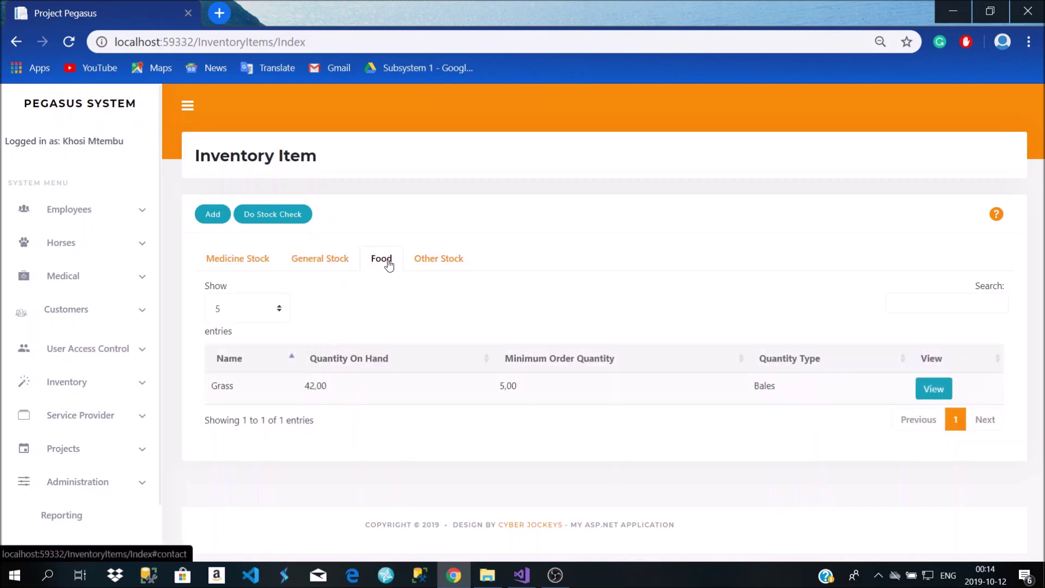
left_click(438, 266)
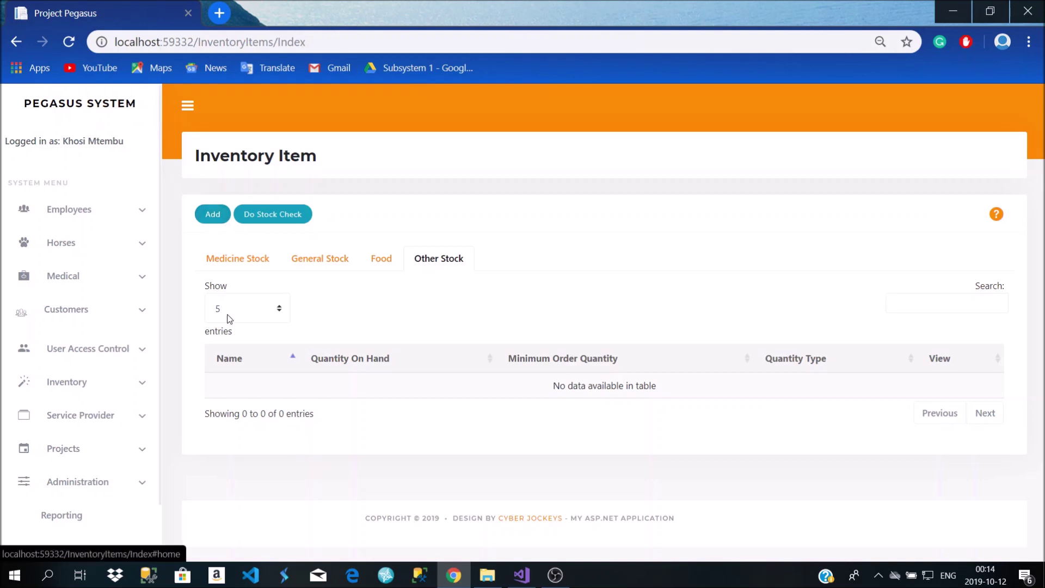
left_click(243, 261)
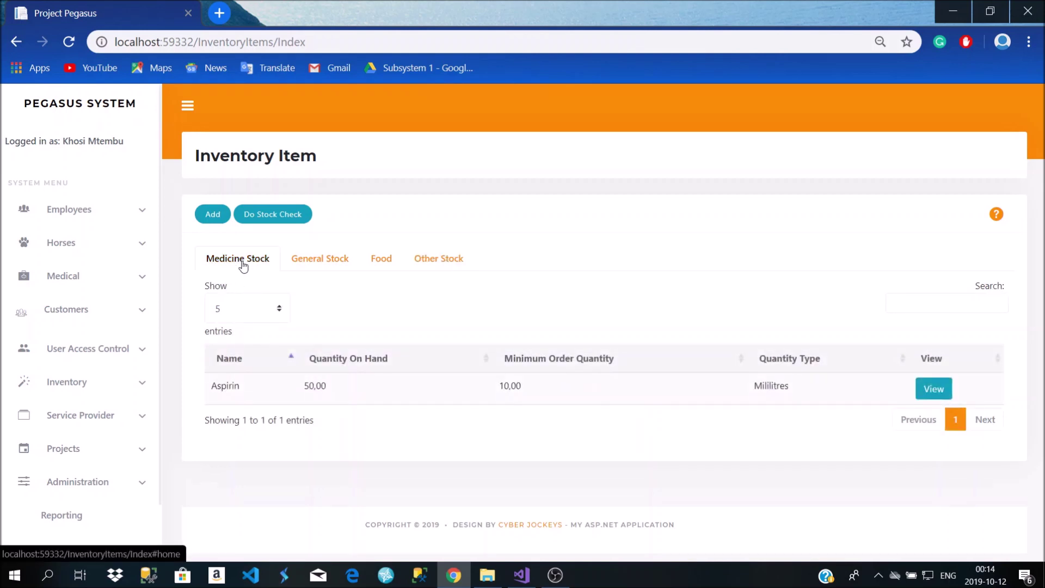
left_click(319, 263)
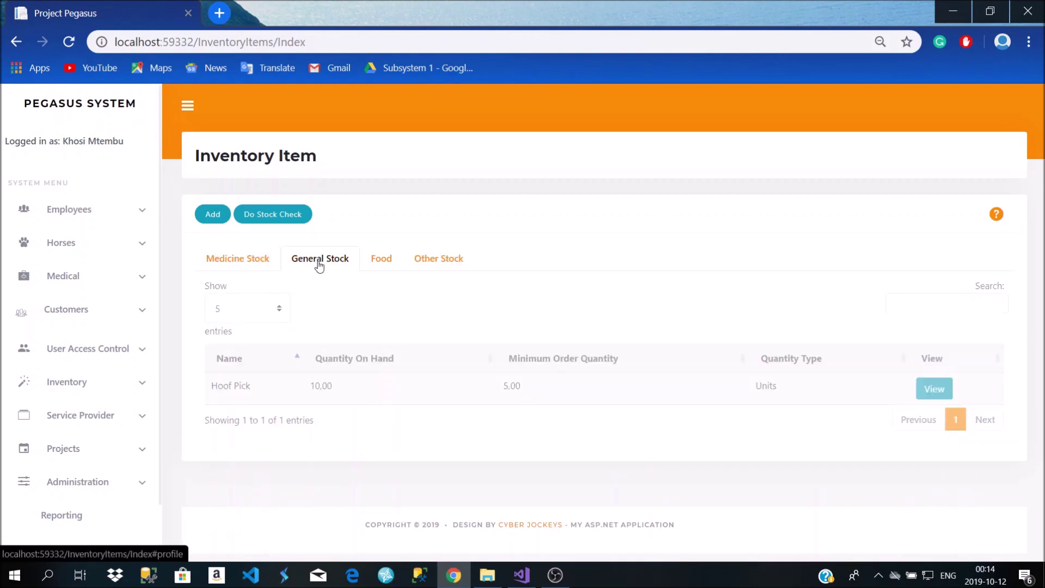
left_click(219, 216)
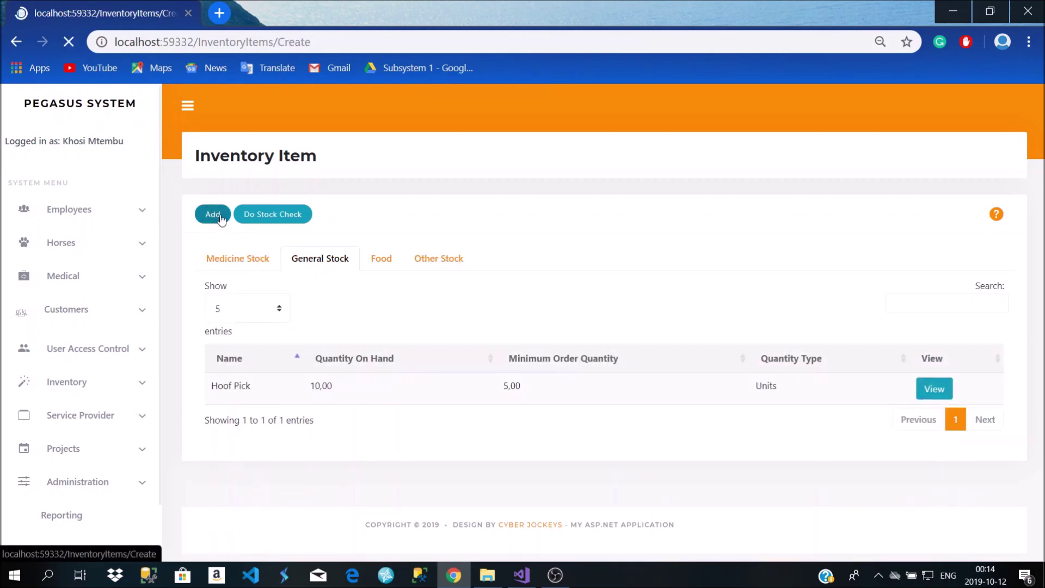
Begin filling the new item with a name, quantity 10 and KG as quantity type
left_click(367, 303)
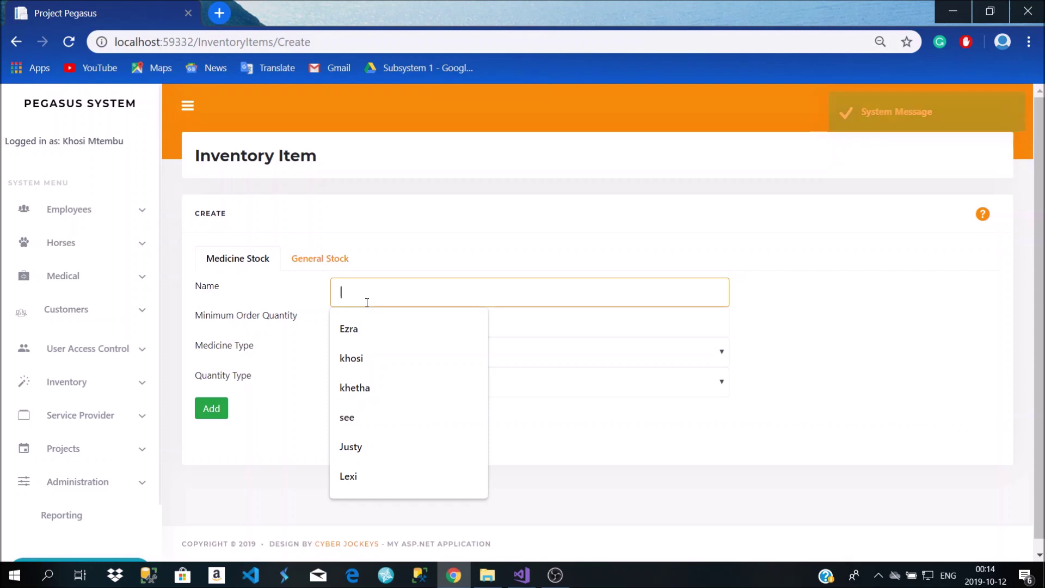
type("Panado")
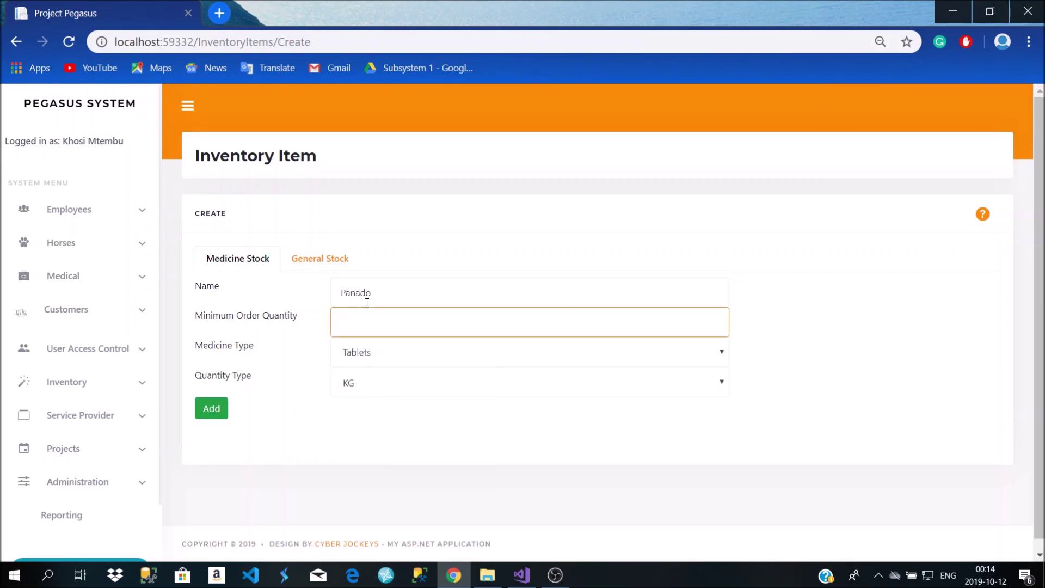
type("10")
left_click(383, 386)
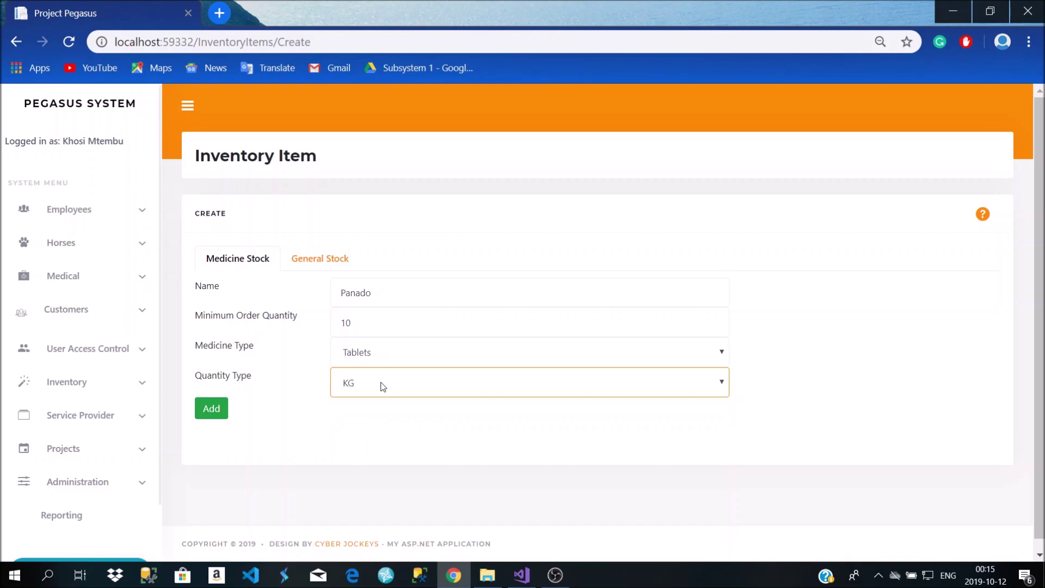
left_click(383, 386)
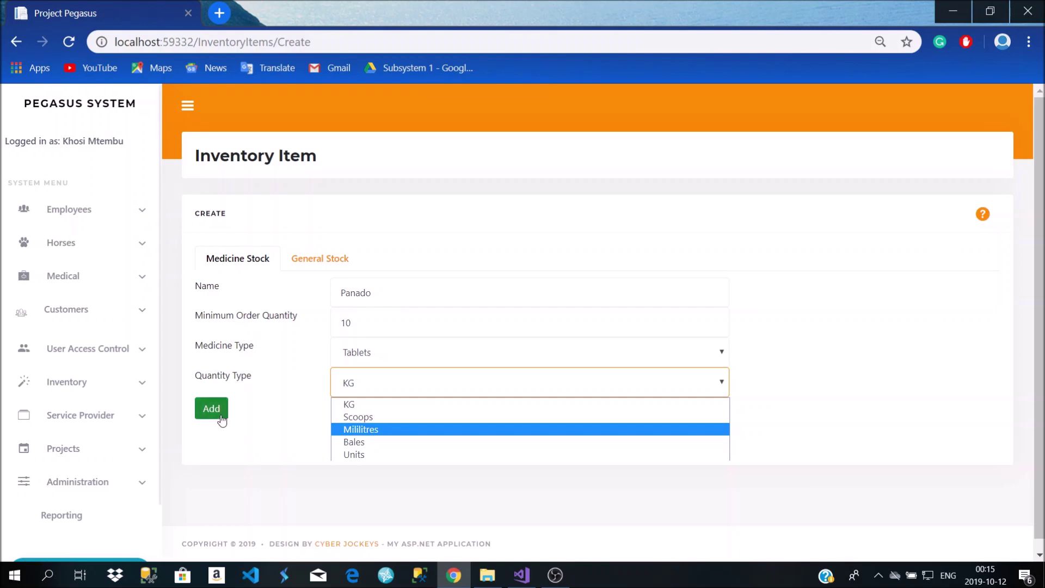
left_click(374, 390)
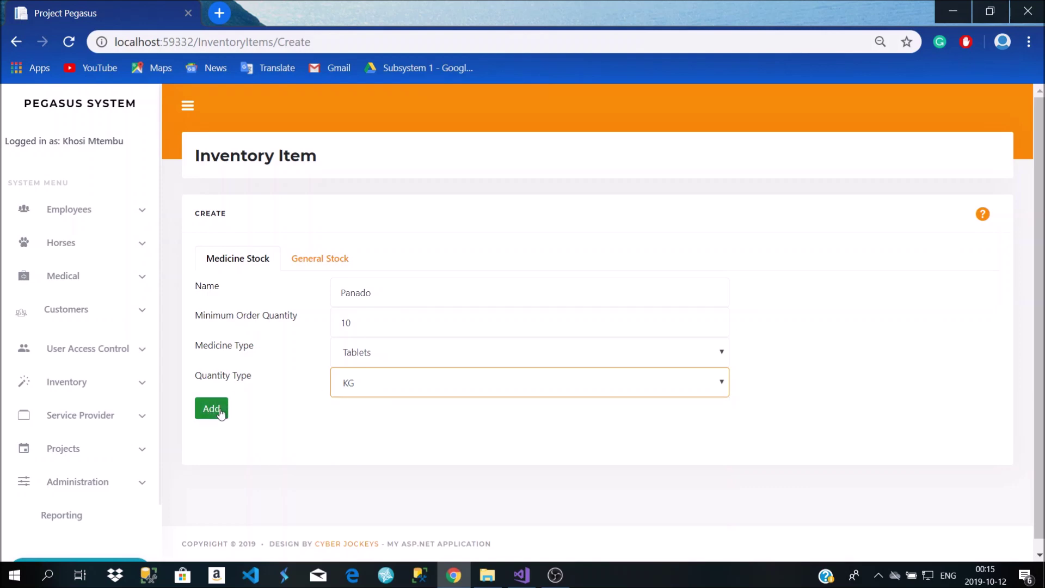
Switch to General Stock, set minimum order quantity 10, name it Panado, and save
left_click(292, 268)
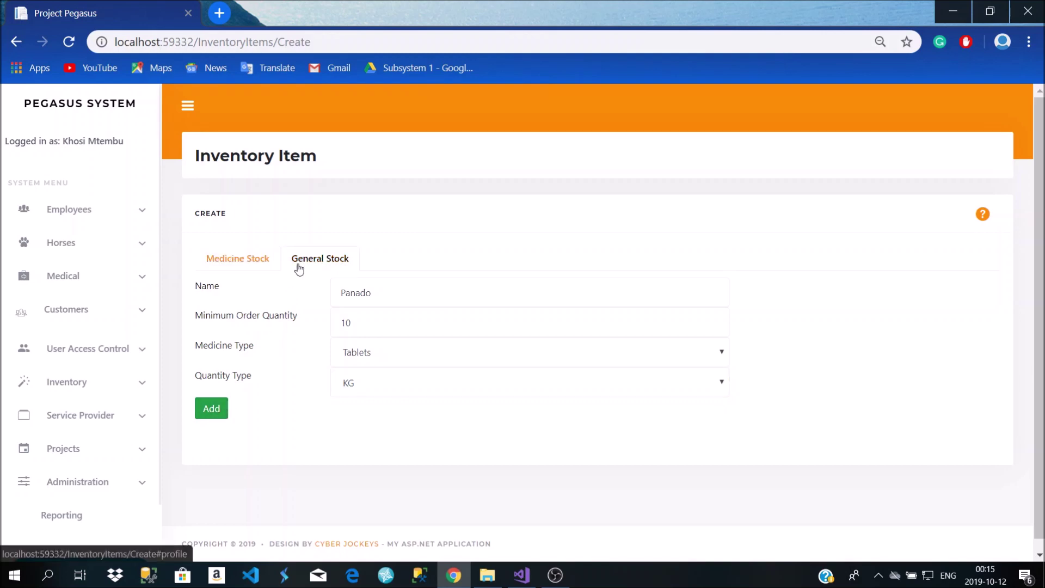
left_click(377, 345)
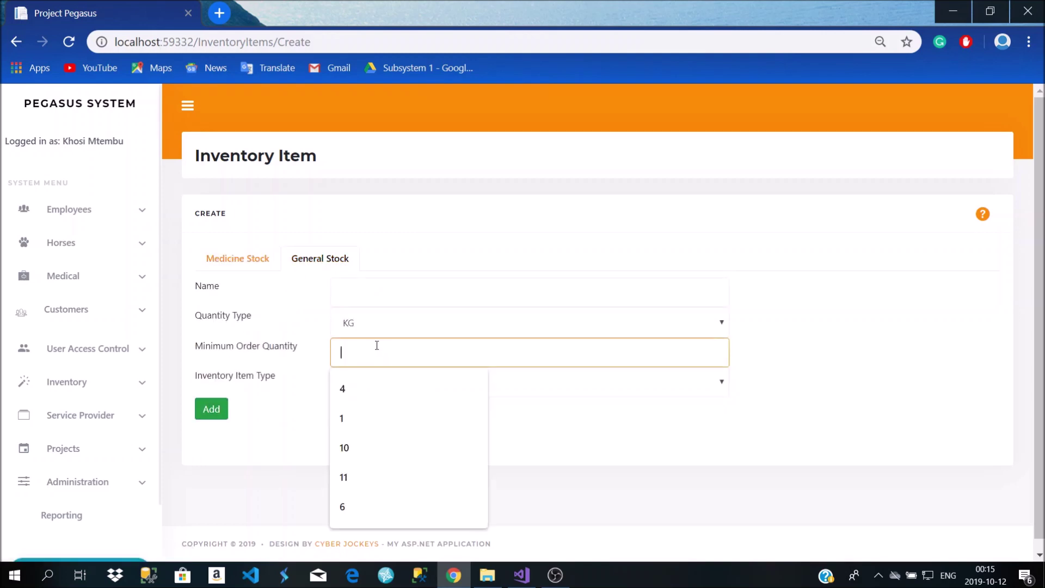
type("10")
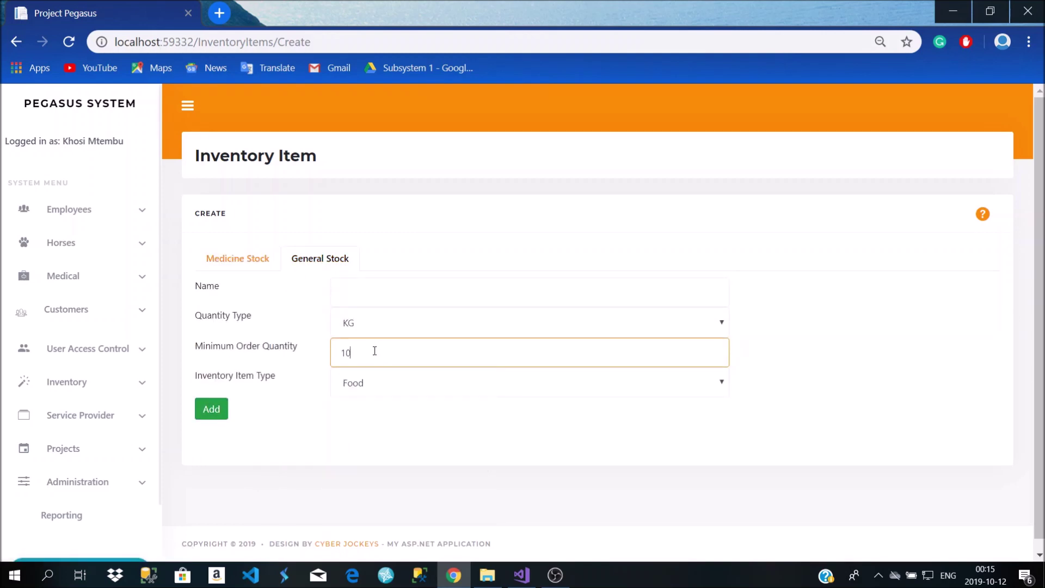
left_click(370, 298)
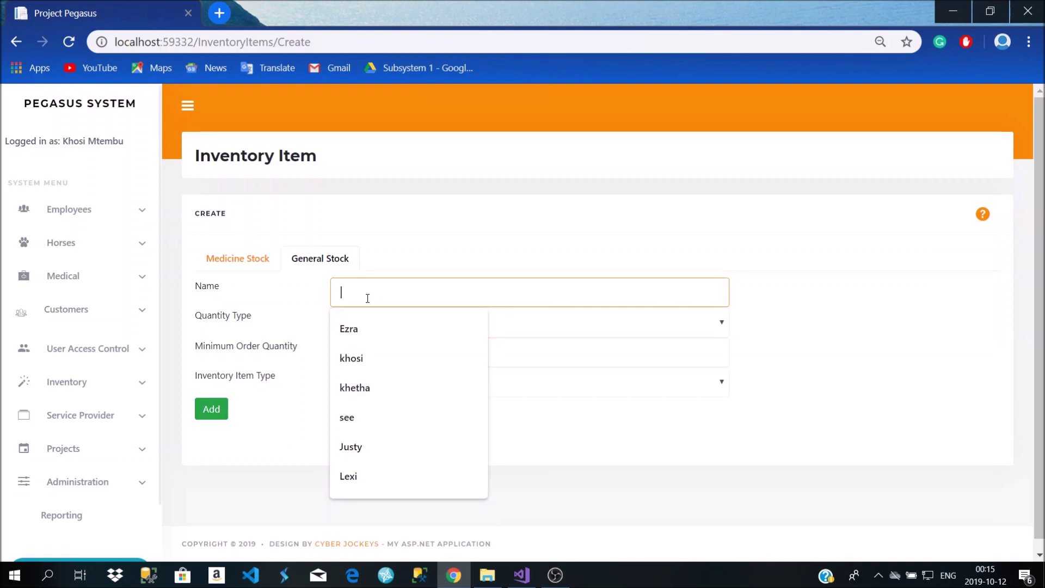
type("Panado")
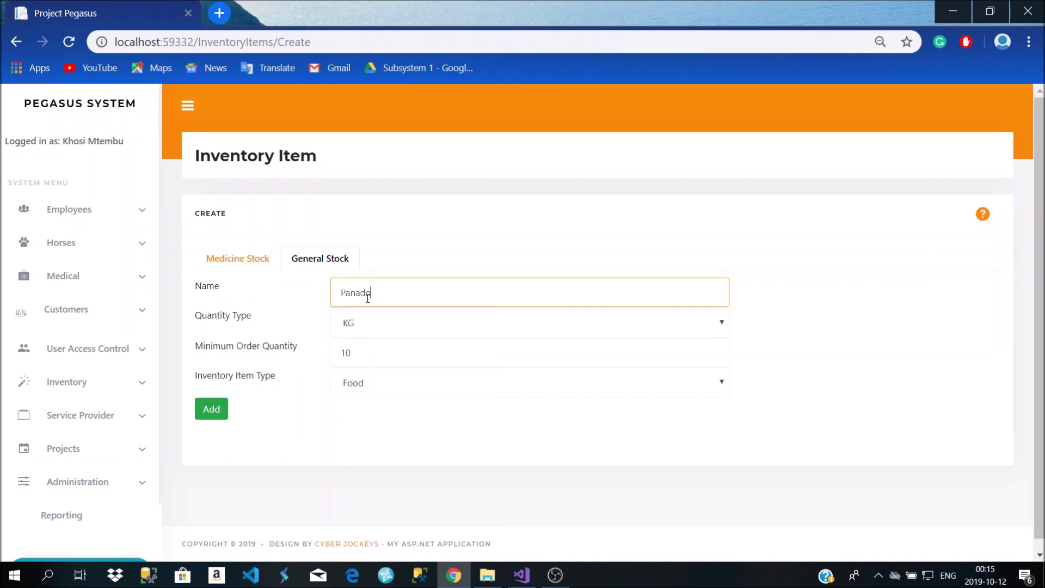
left_click(211, 409)
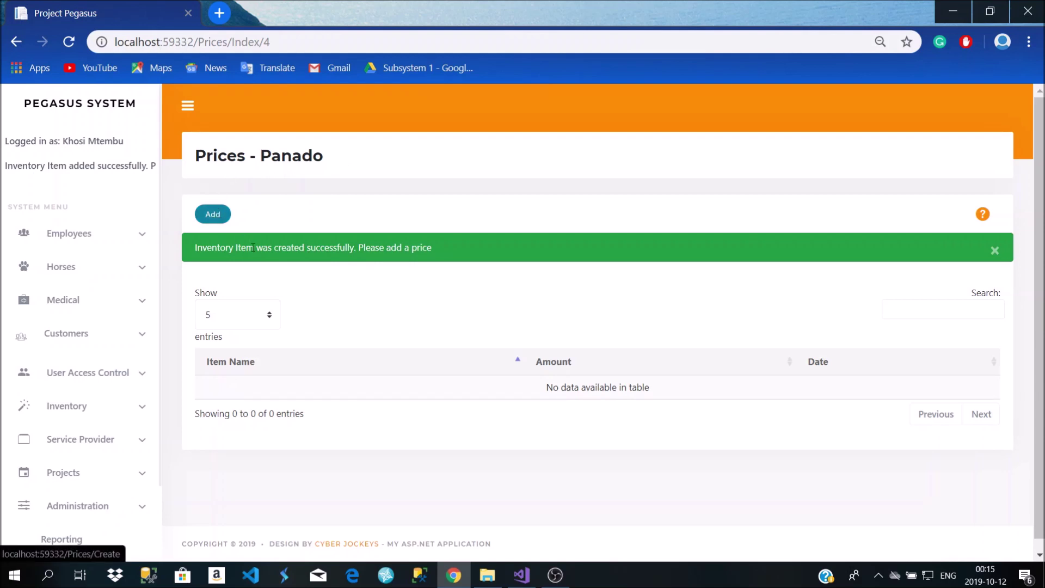
Add a R 5,00 price for Panado and check its date
left_click(217, 216)
left_click(361, 252)
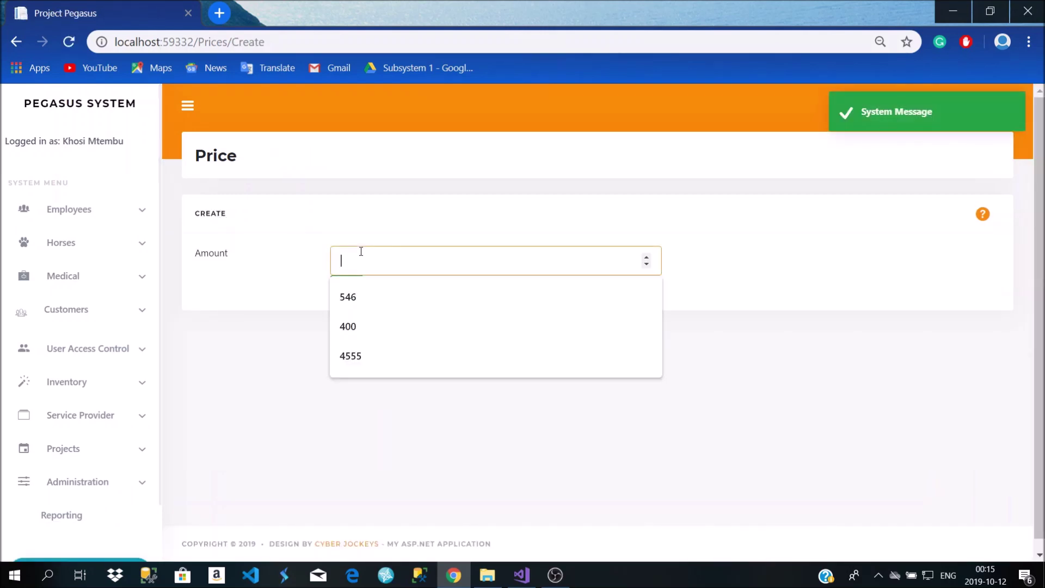
type("5")
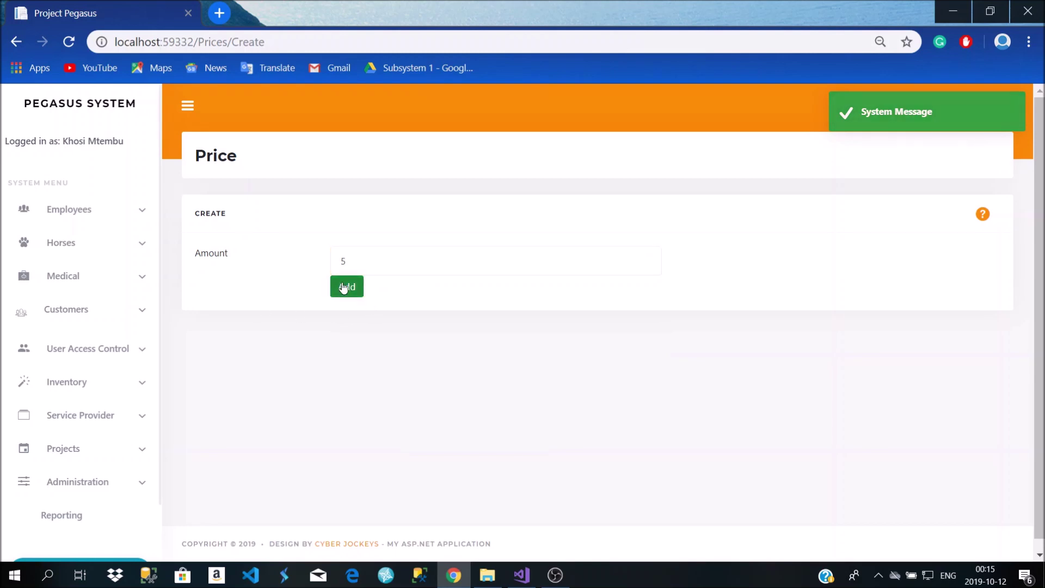
left_click(345, 286)
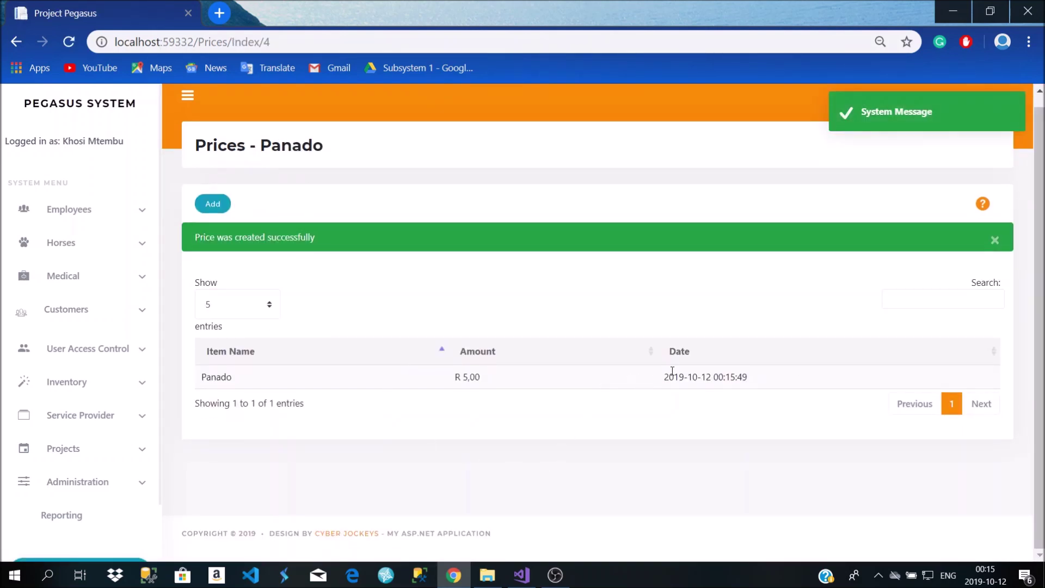
left_click_drag(751, 375, 674, 389)
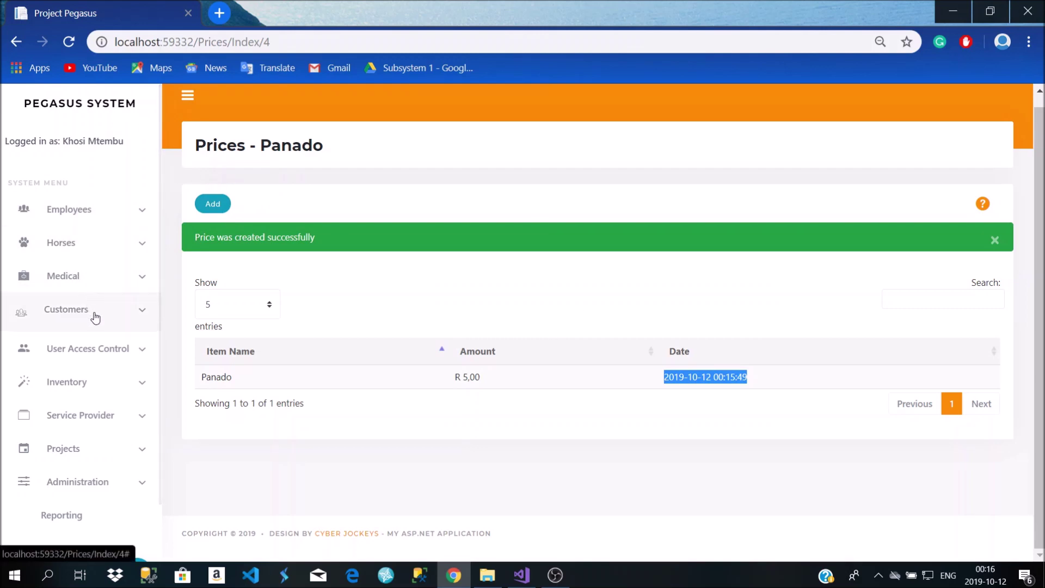
Return to the Inventory Item list and browse the stock tabs, finding Panado under Food
left_click(109, 381)
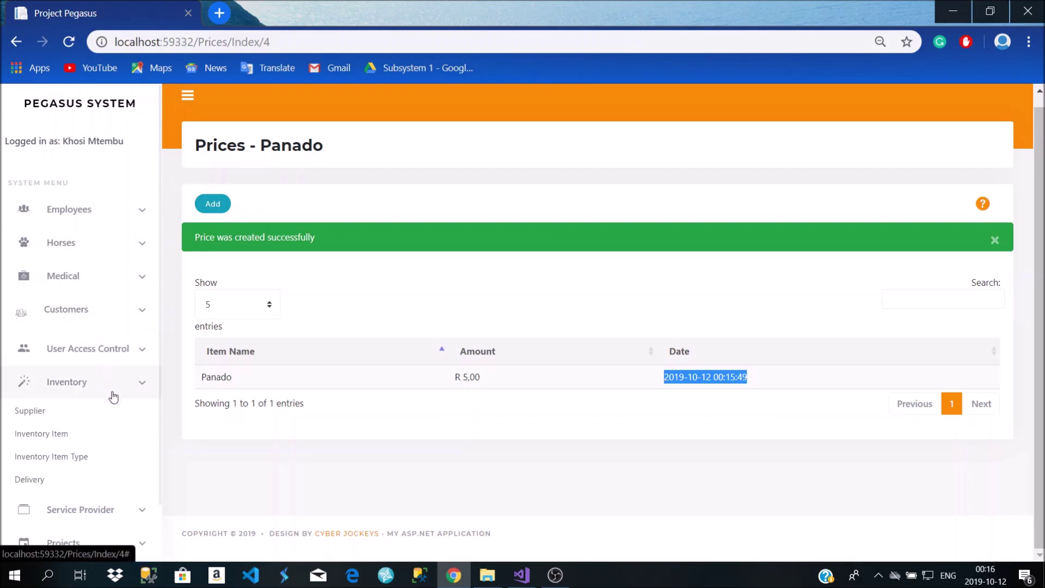
left_click(102, 408)
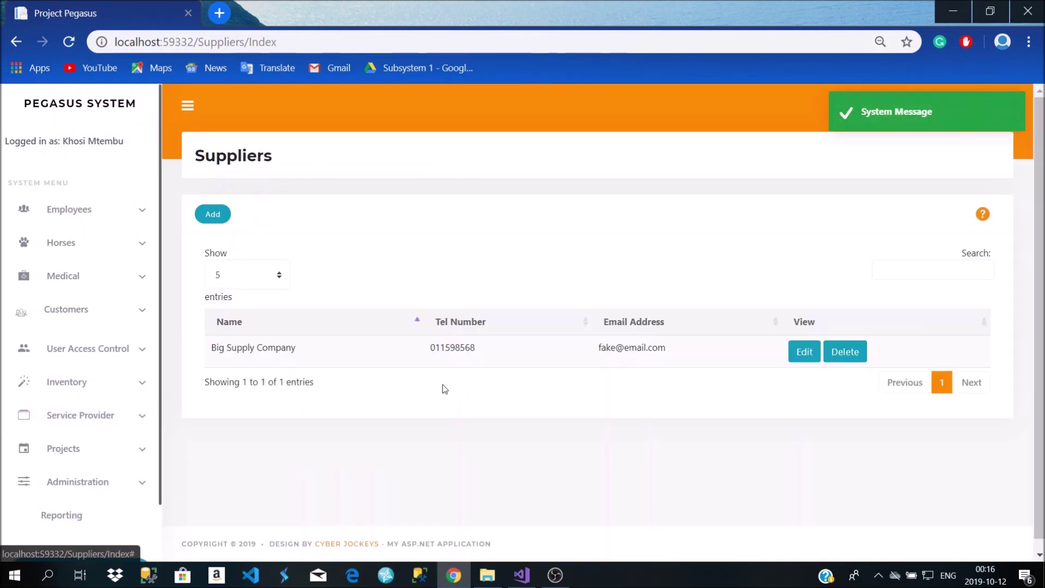
left_click(69, 383)
left_click(58, 435)
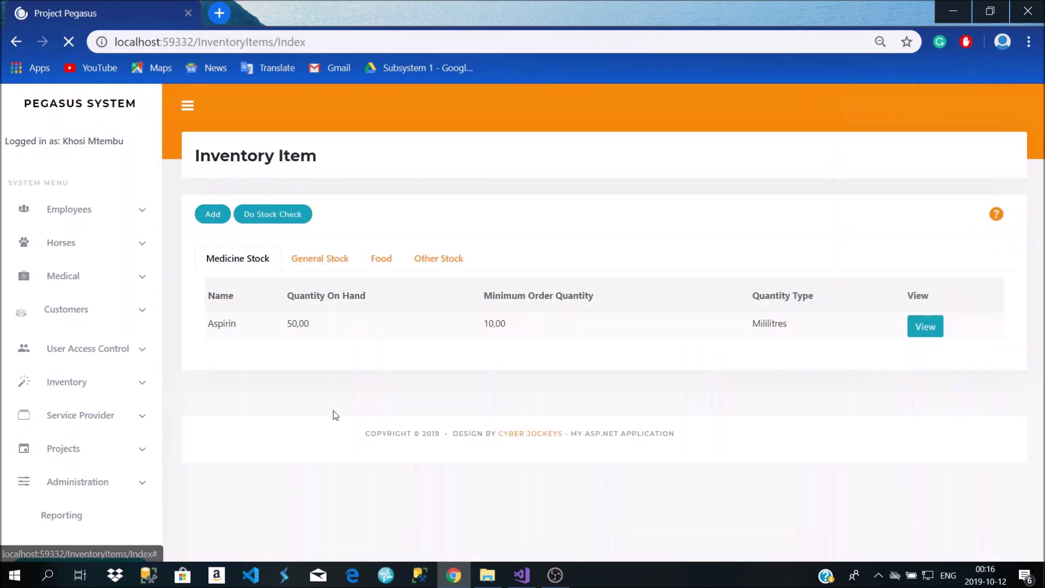
left_click(300, 260)
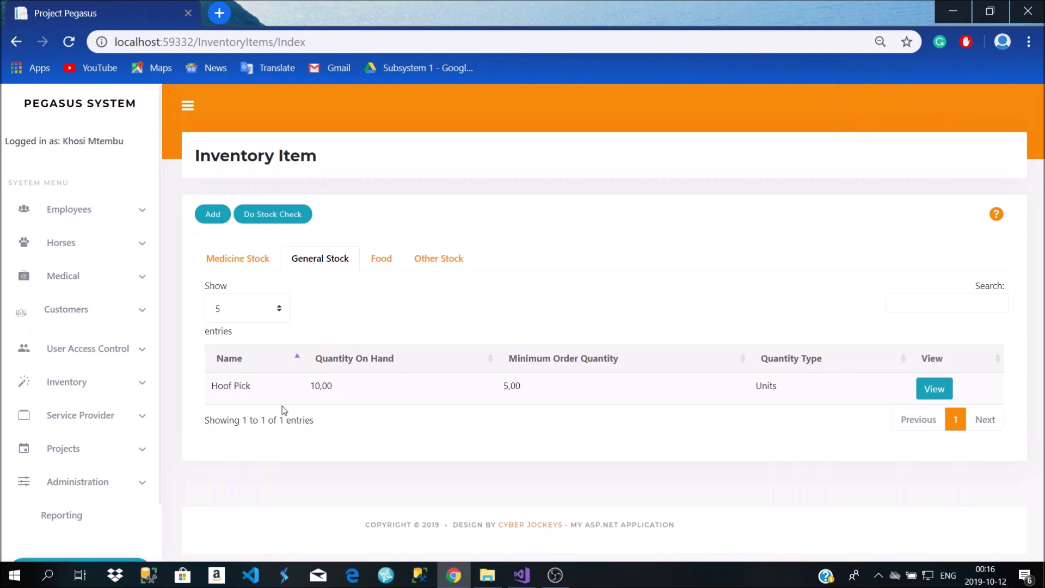
left_click(389, 266)
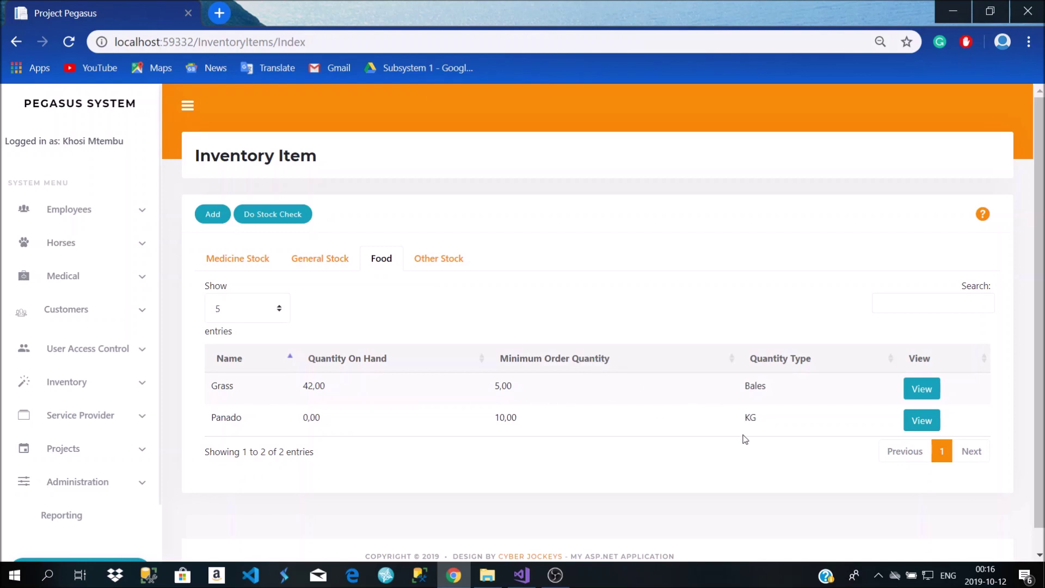
left_click(450, 265)
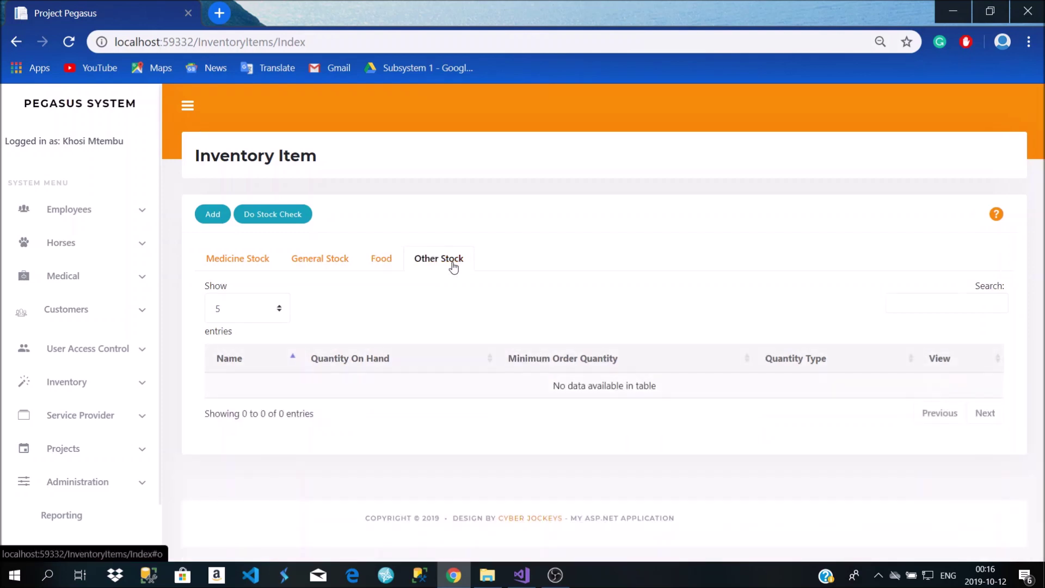
left_click(384, 264)
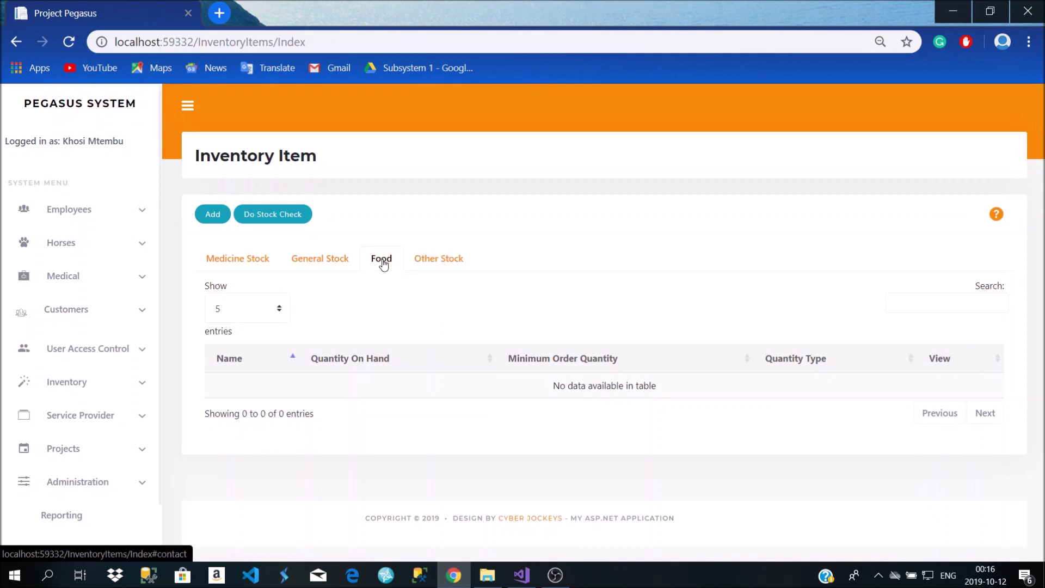
left_click(238, 265)
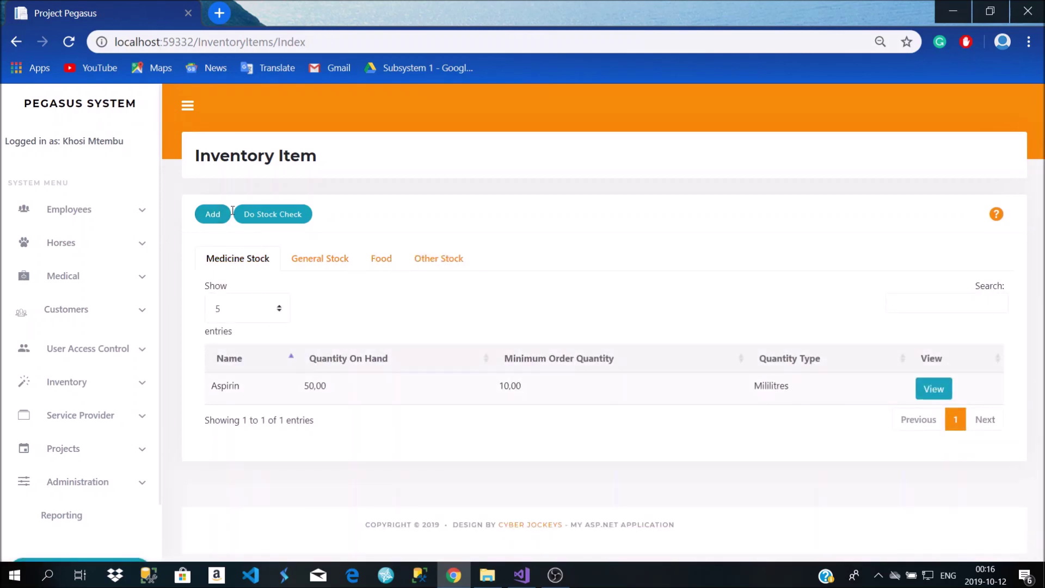
Start a new inventory item named Panados, correcting typos in the name
left_click(213, 218)
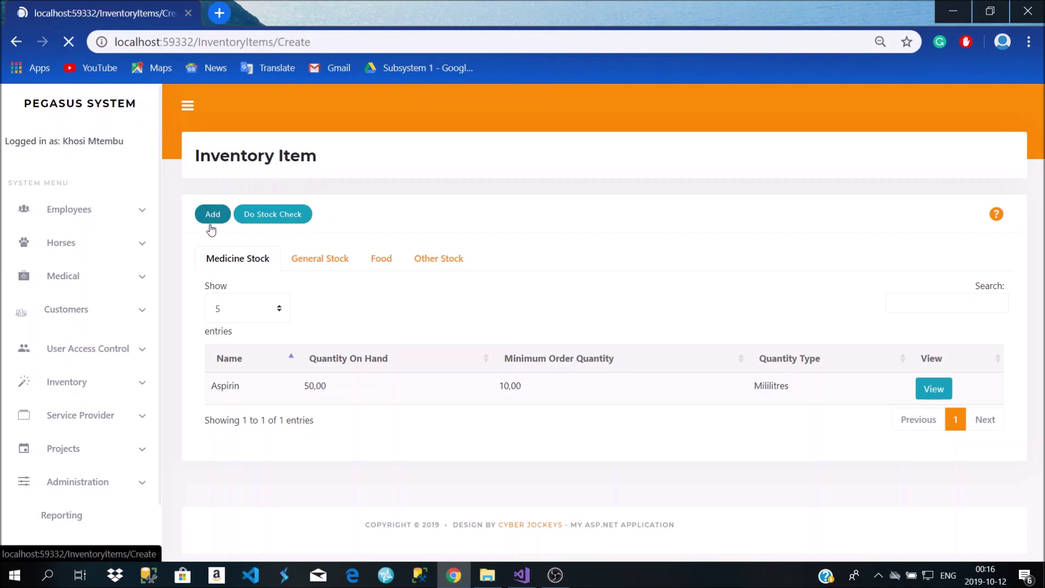
left_click(369, 291)
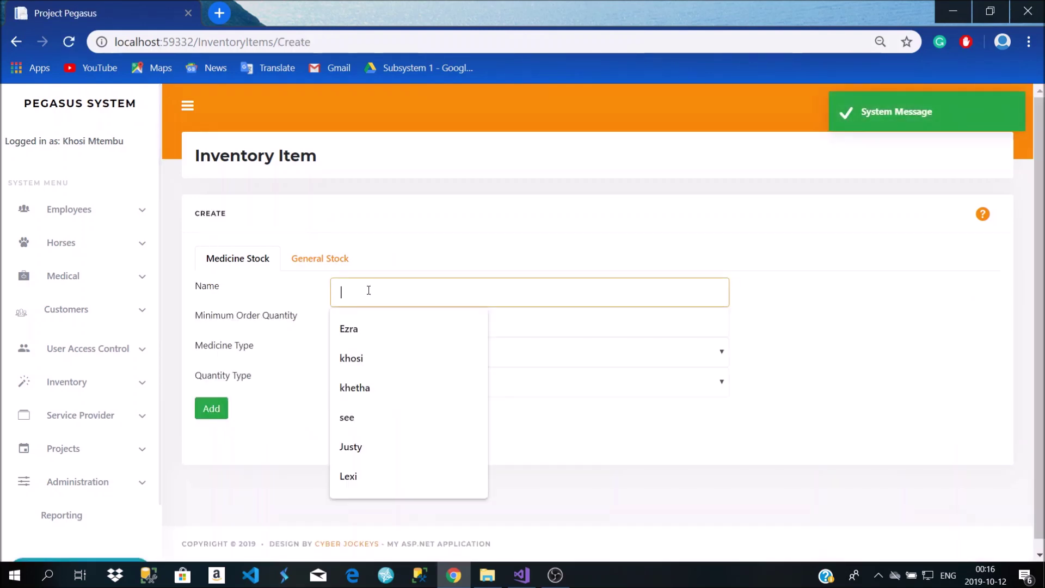
type("PAnados")
left_click(361, 320)
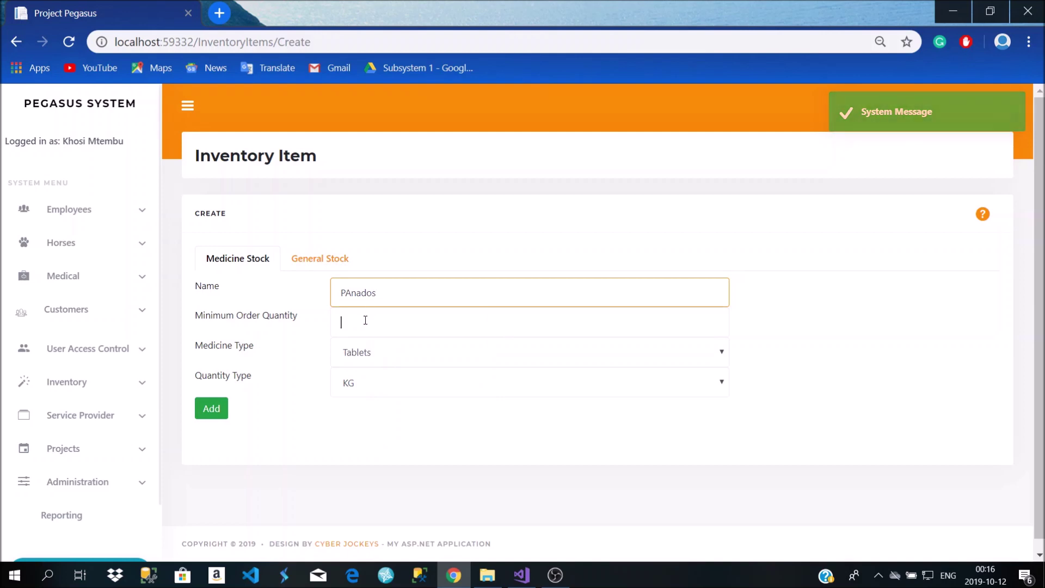
left_click(359, 299)
key("BackSpace")
type("s")
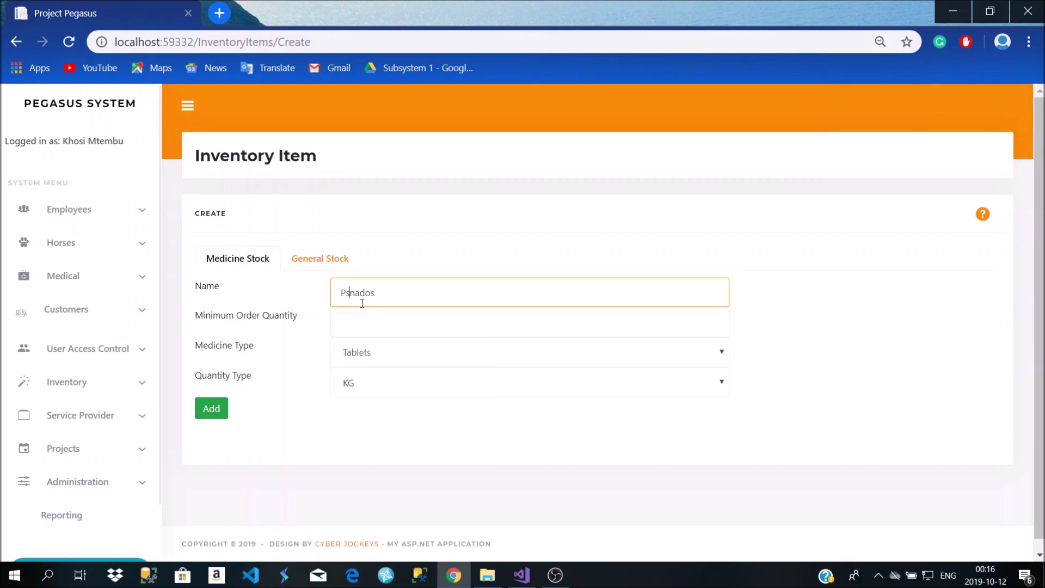
key("BackSpace")
type("a")
Set Panados' minimum order quantity to 10 with KG quantity type and save it
left_click(406, 332)
type("10")
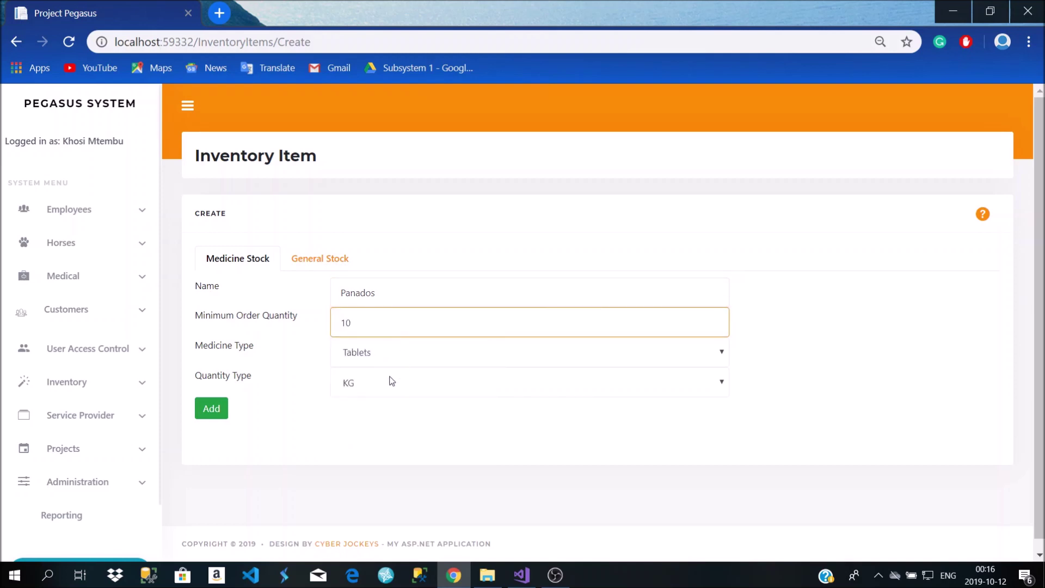
left_click(392, 380)
left_click(358, 387)
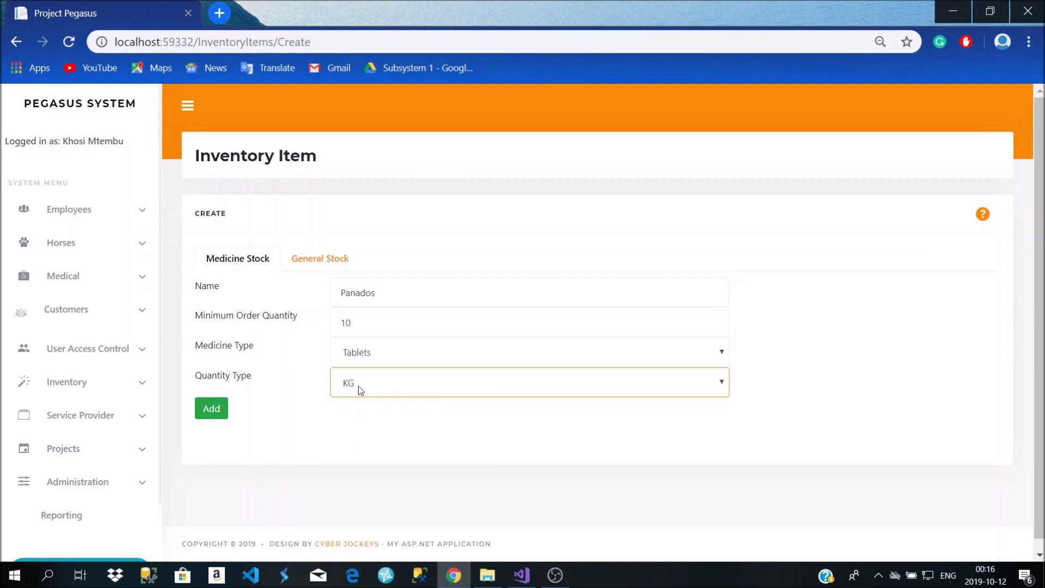
left_click(205, 409)
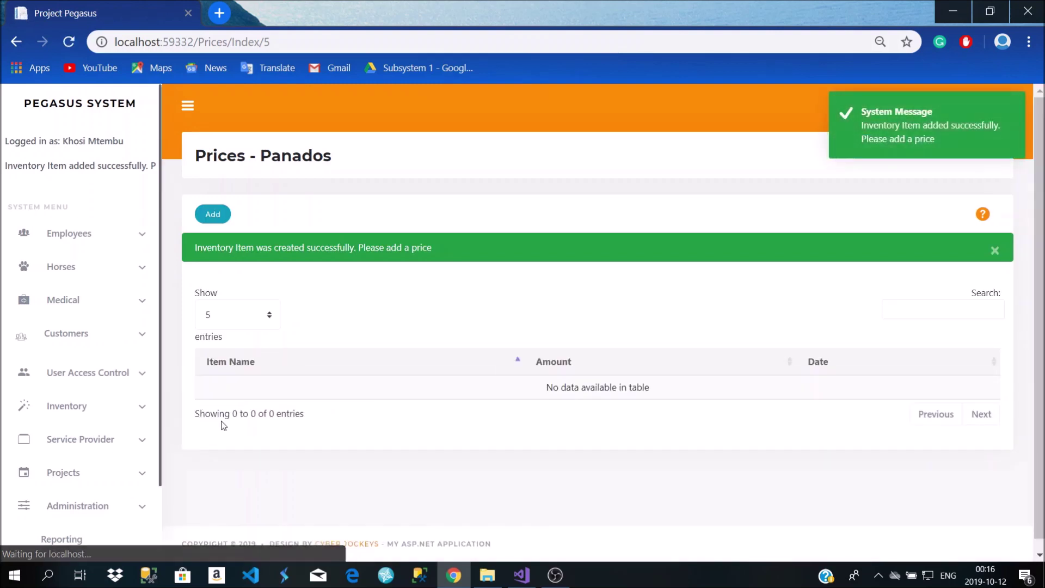
Add the R 7,00 price for Panados, then go back to the Inventory Item list
left_click(218, 221)
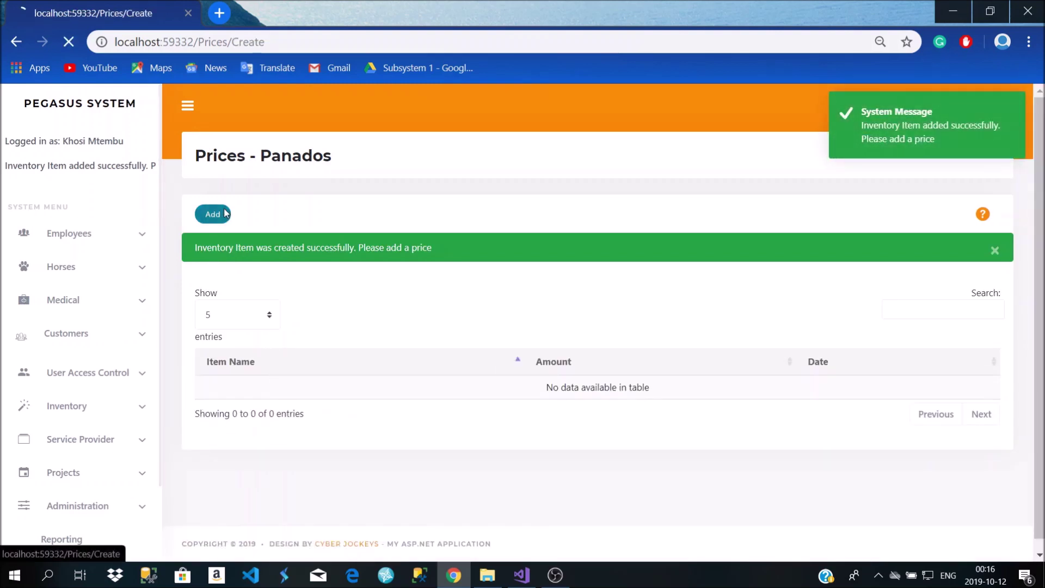
left_click(418, 254)
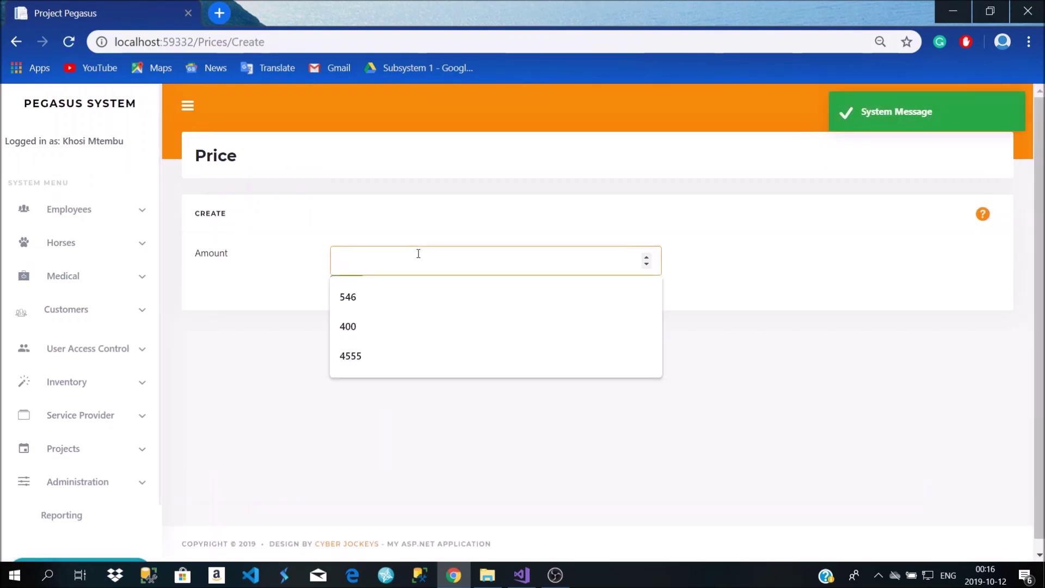
type("6")
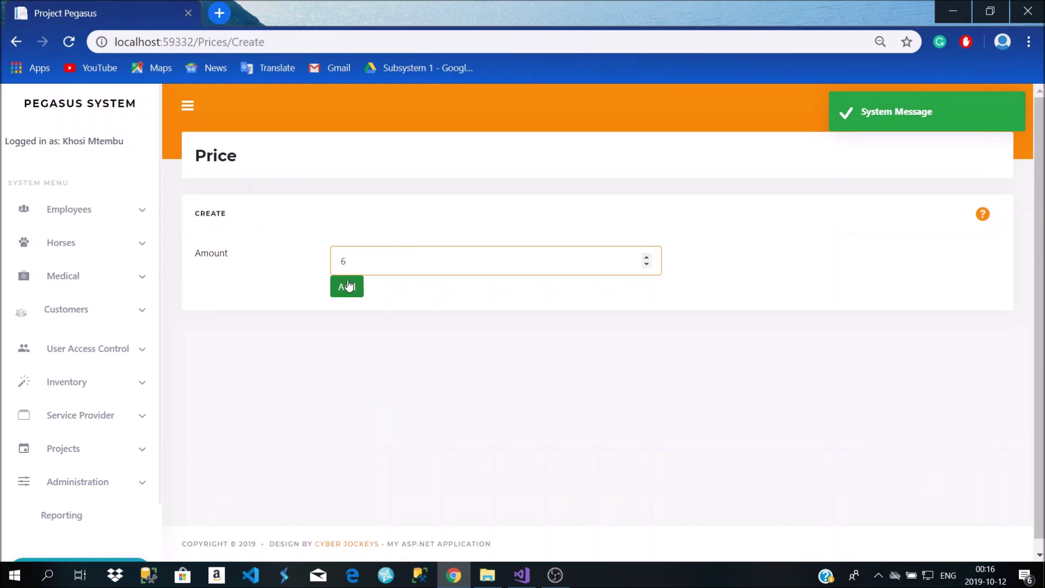
left_click(351, 286)
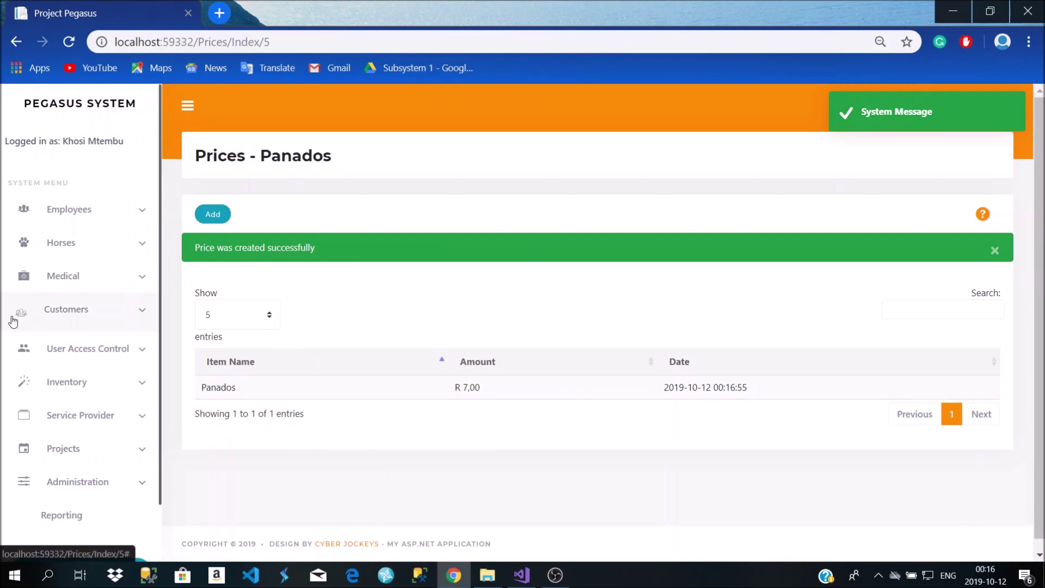
left_click(71, 376)
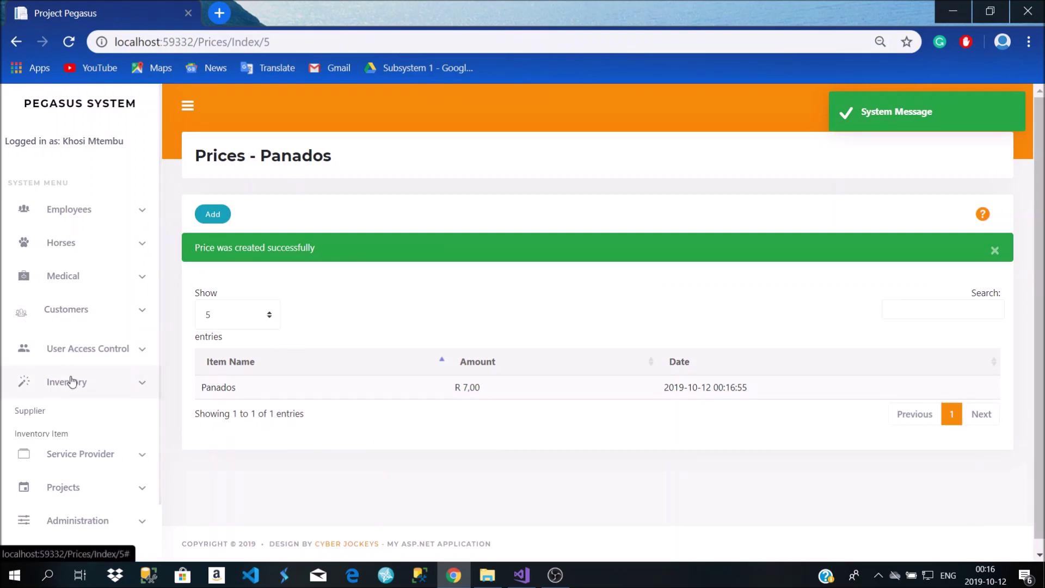
left_click(63, 435)
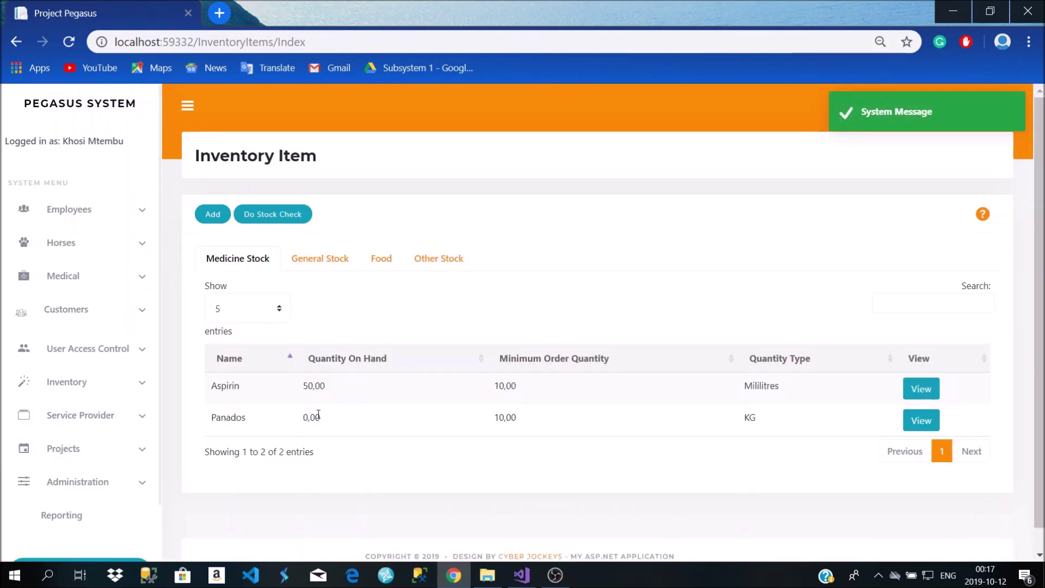
Review the Medicine Stock, General Stock and Food tabs, checking the Panados and Panado rows
left_click_drag(540, 420, 493, 384)
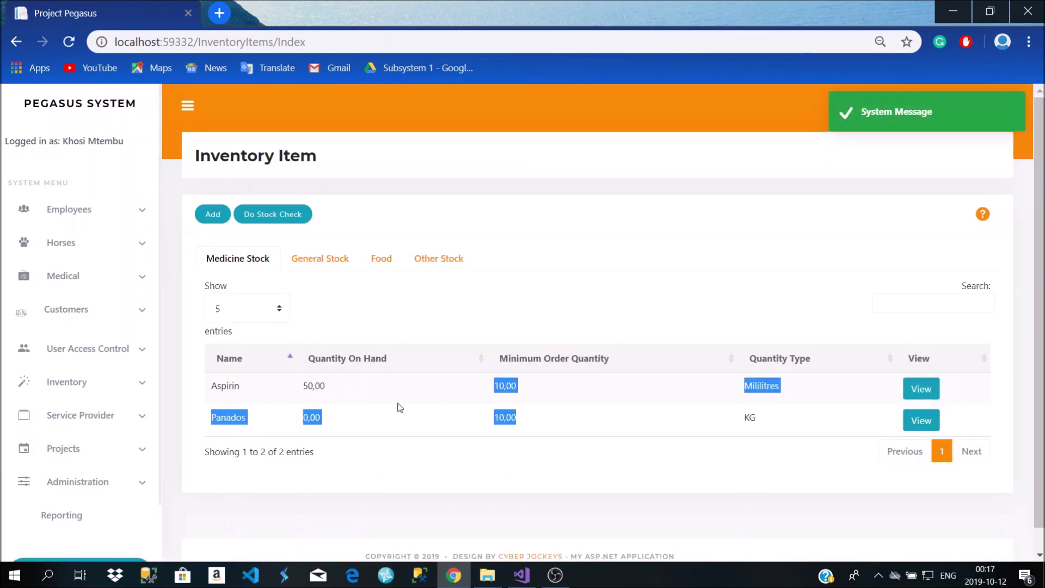
left_click(406, 420)
left_click_drag(231, 417, 604, 425)
left_click(293, 261)
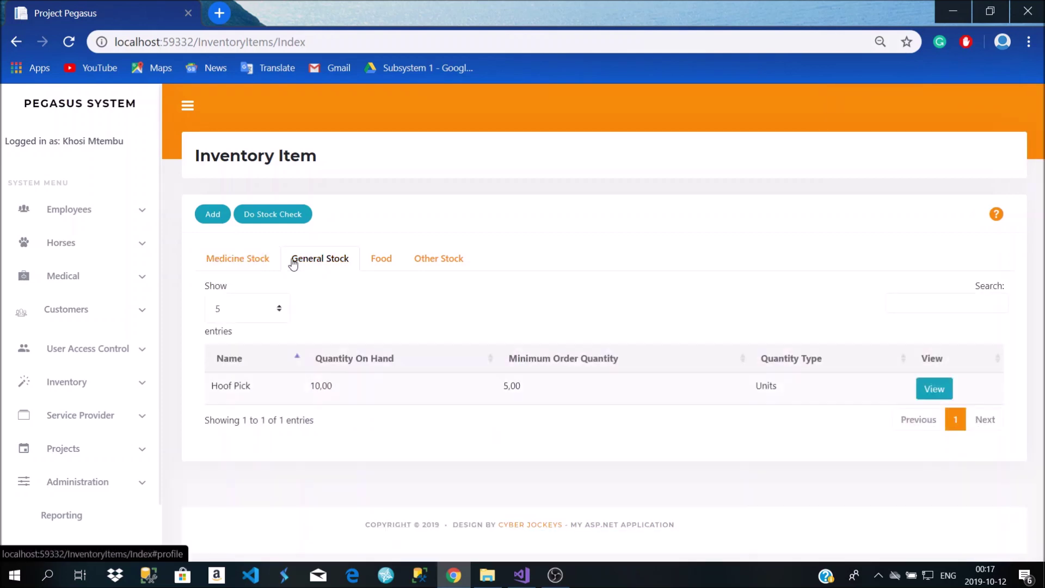
left_click(226, 258)
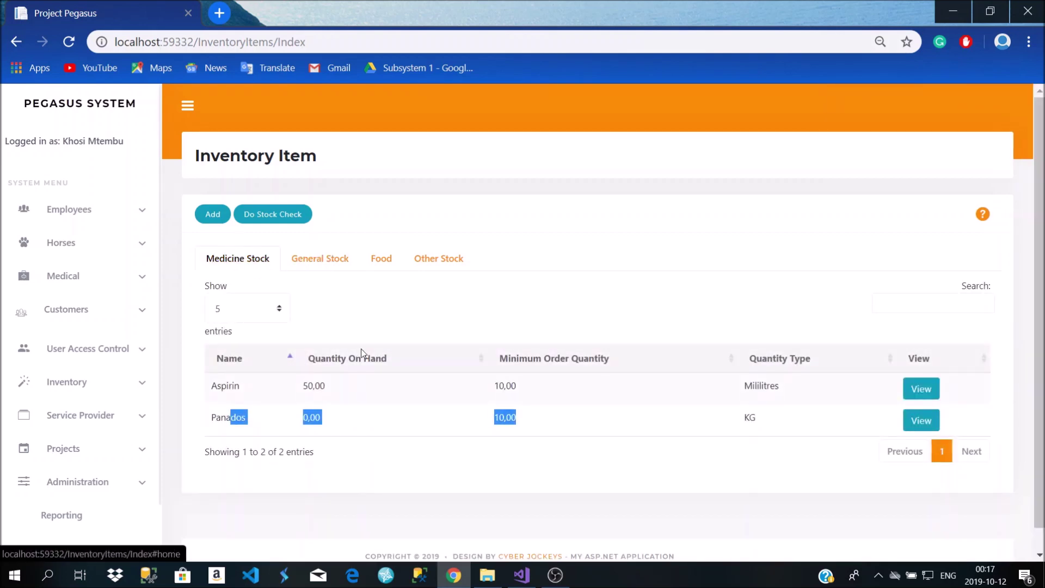
left_click(358, 444)
left_click(382, 261)
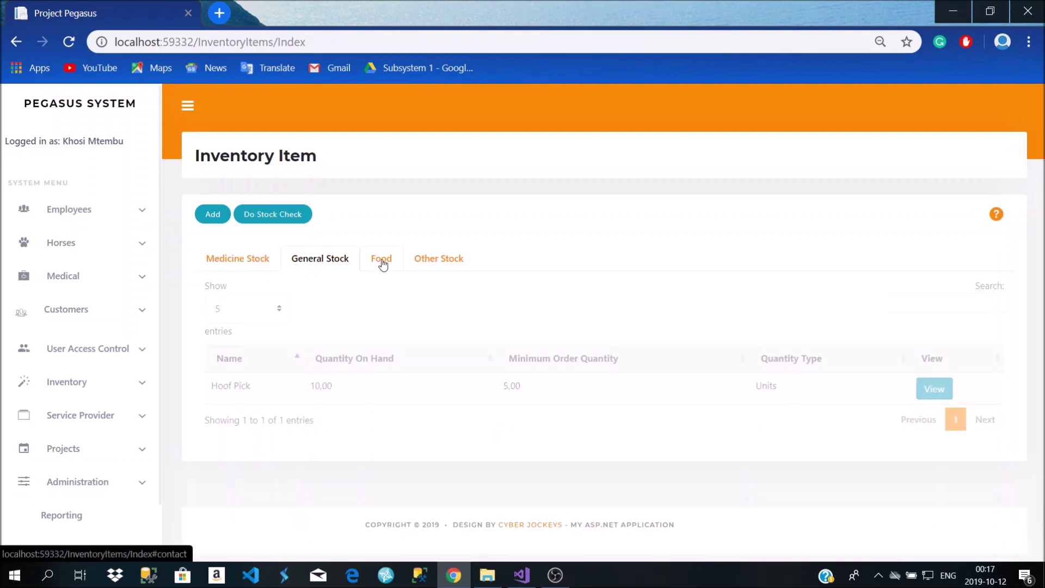
left_click_drag(235, 417, 473, 416)
left_click(512, 414)
Try deleting the Panado food item, then return to the list and dismiss the failure message
left_click(923, 420)
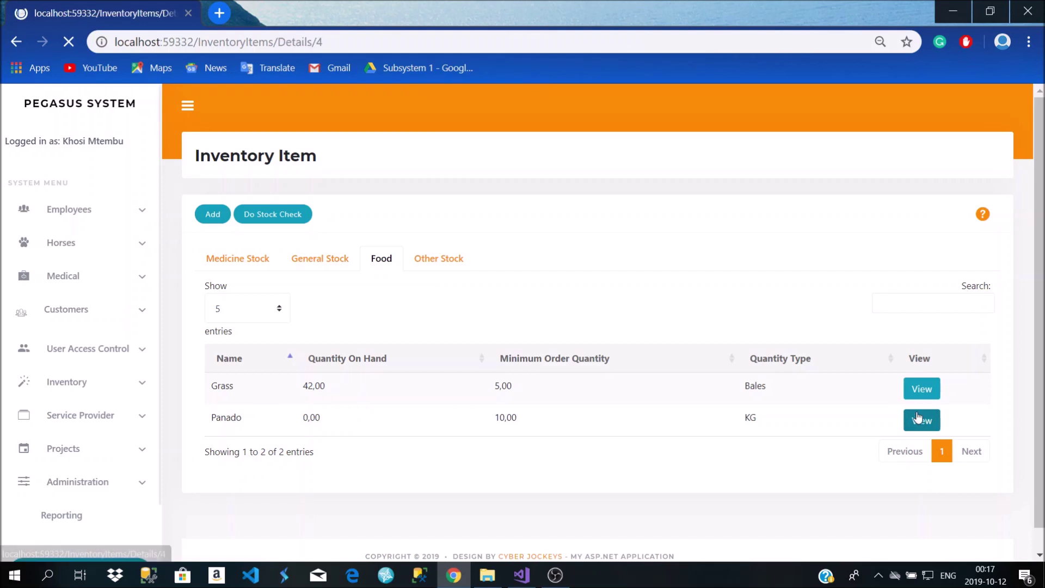
left_click(261, 422)
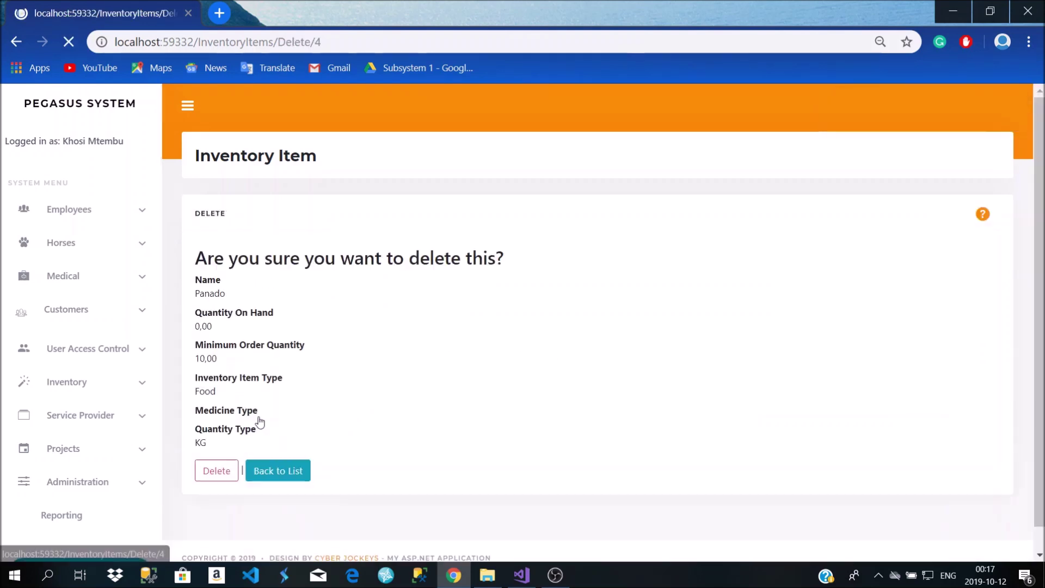
left_click(229, 473)
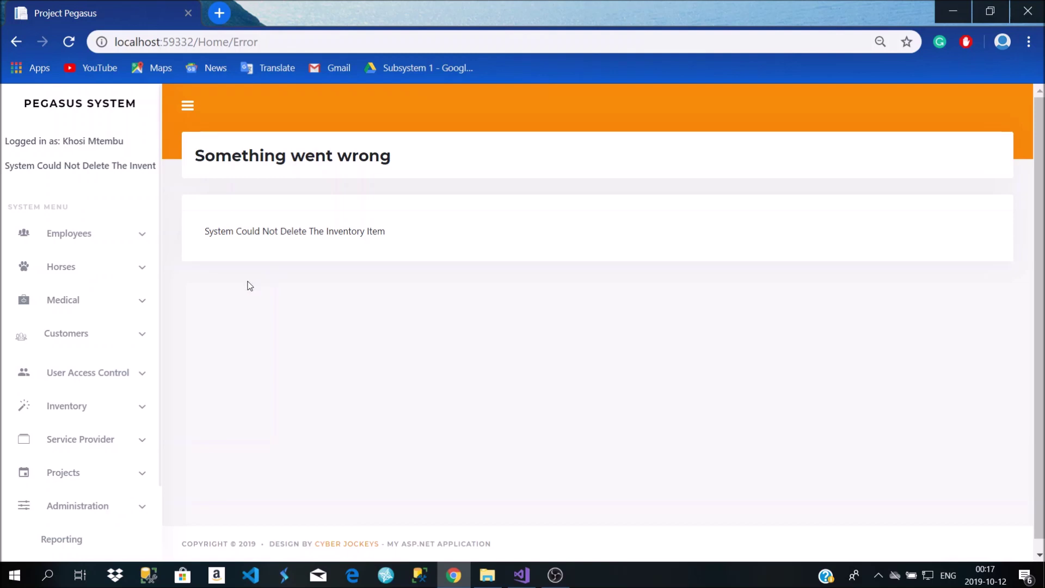
left_click(88, 406)
left_click(87, 461)
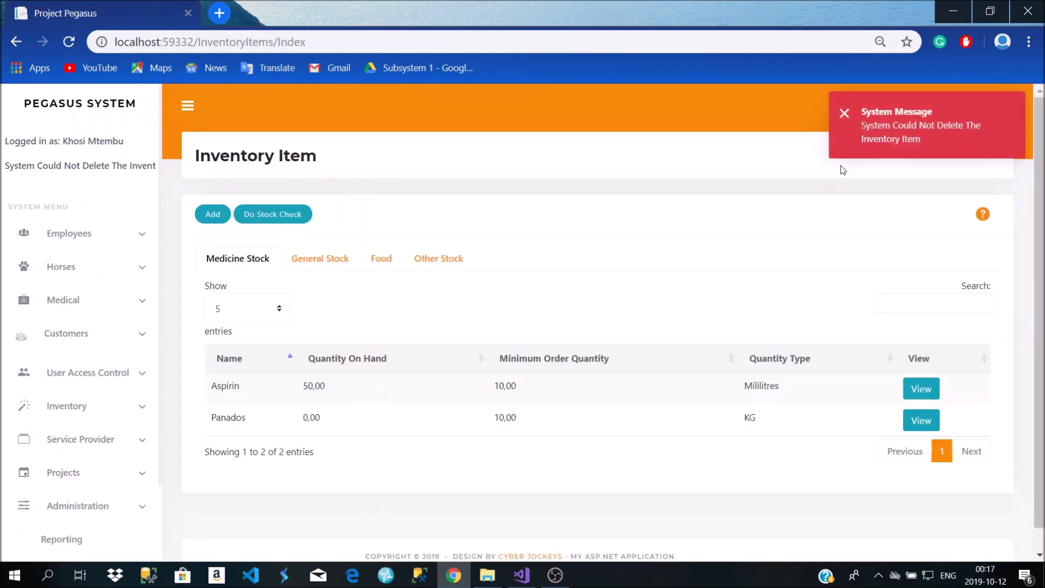
left_click(843, 113)
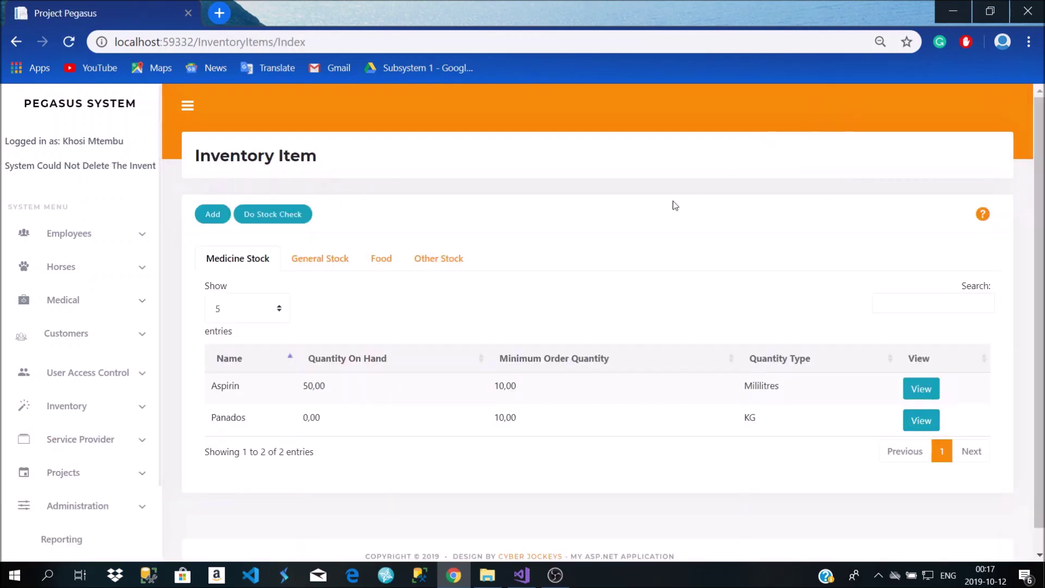
Run a stock check on Panados, bringing its quantity on hand to 7,00
left_click(419, 261)
left_click(274, 218)
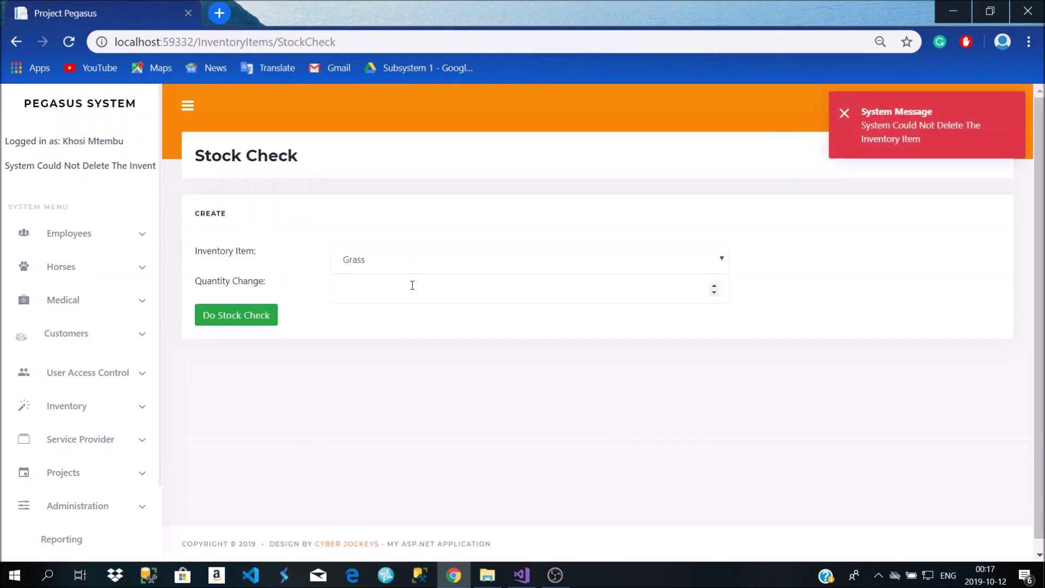
left_click(408, 264)
left_click(398, 335)
left_click(386, 285)
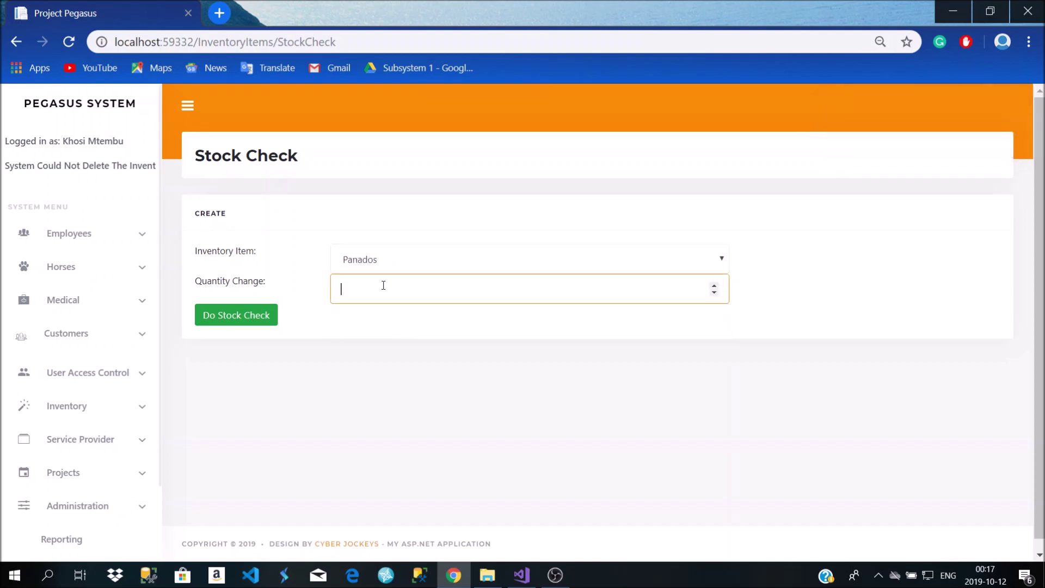
left_click(269, 320)
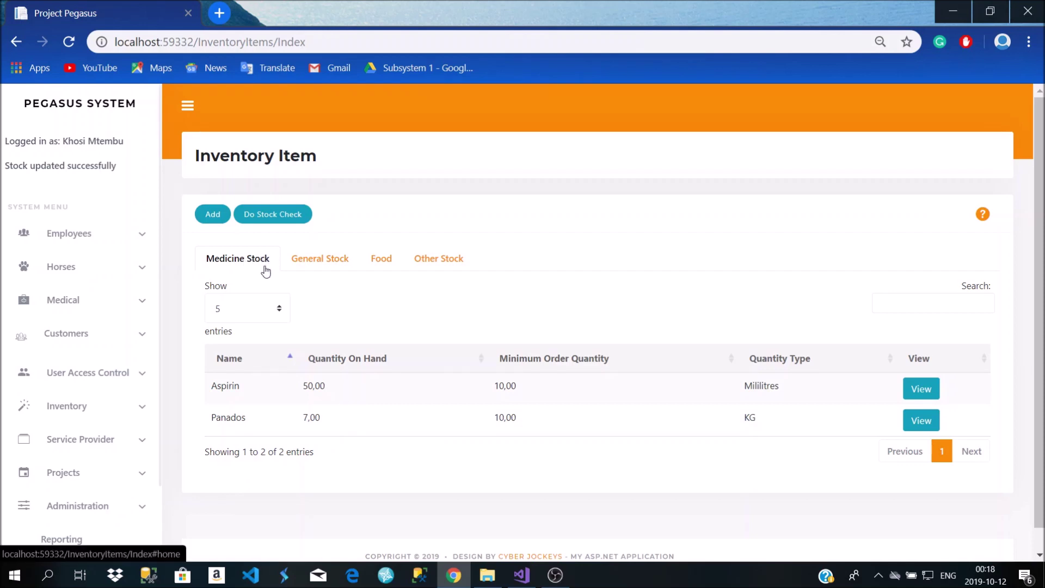
left_click(94, 405)
Look over the Food, General Stock and Medicine item types, then open the Delivery list
left_click(70, 487)
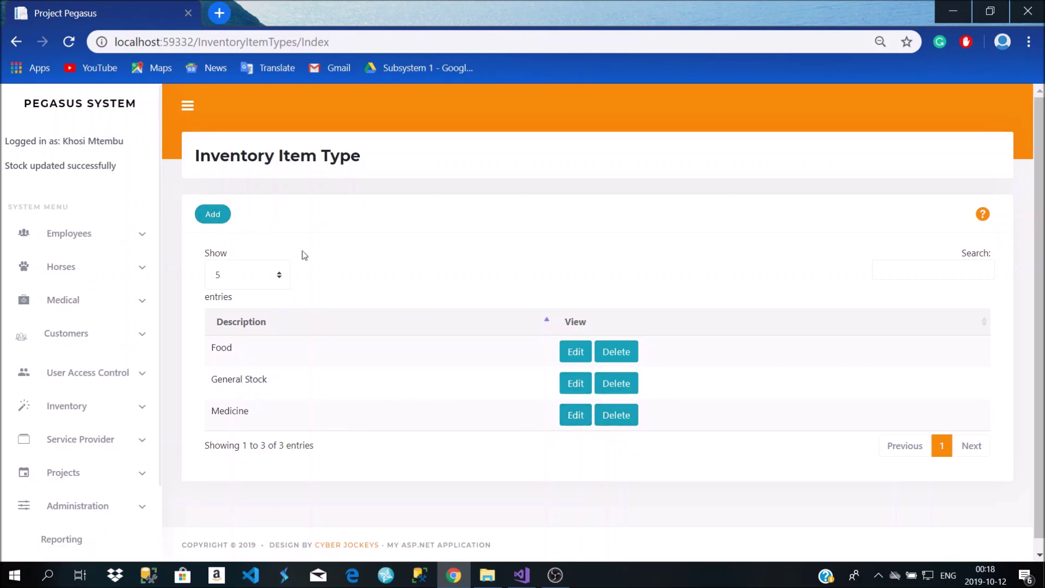
left_click(879, 269)
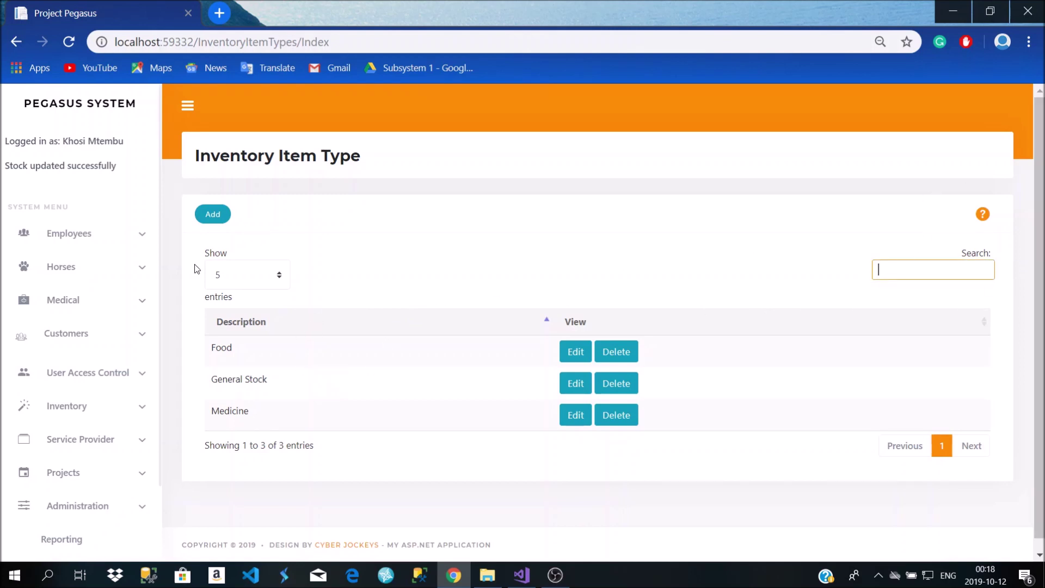
left_click(94, 420)
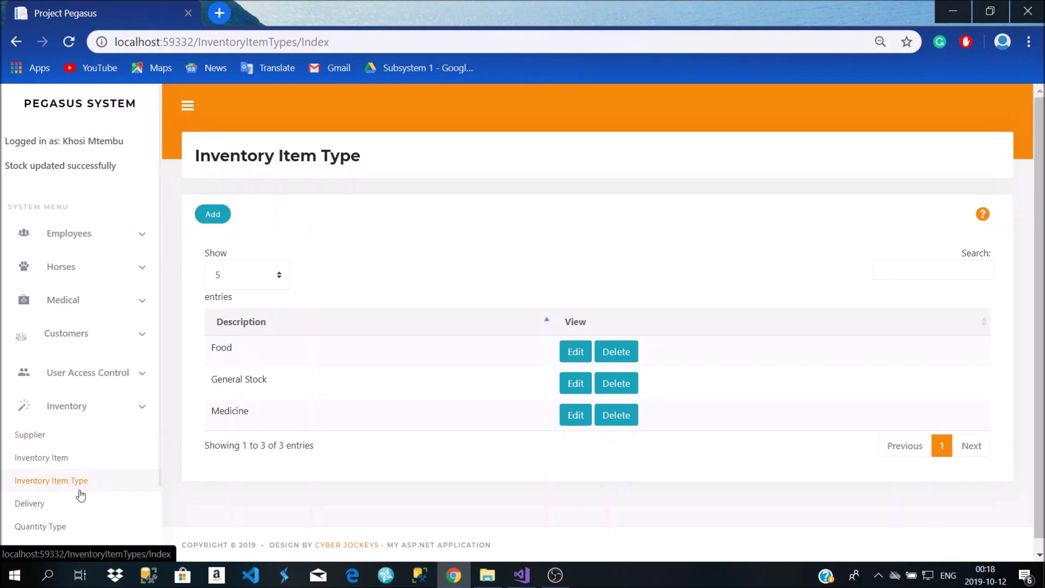
scroll(378, 368, "down", 1)
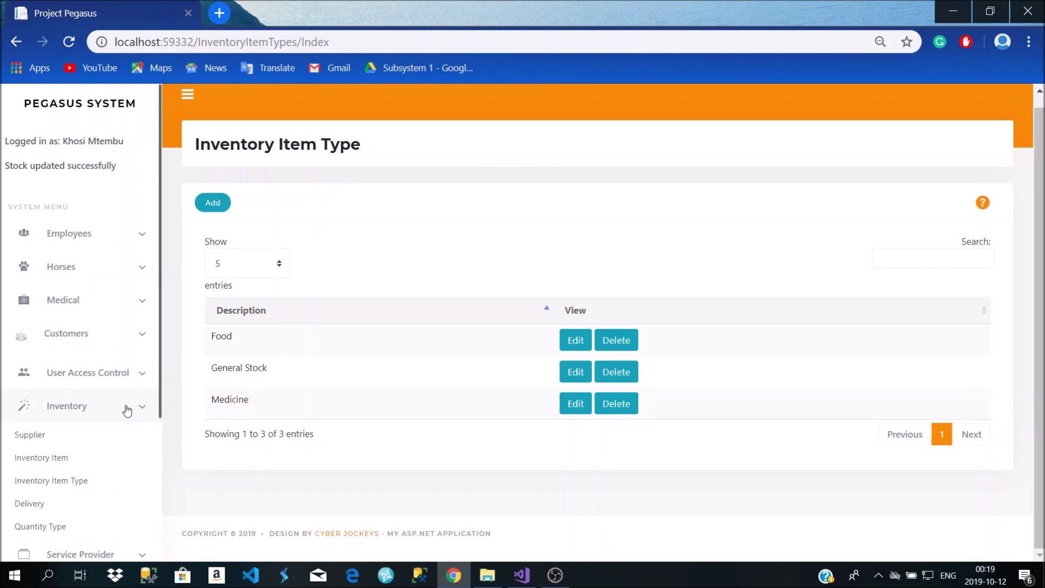
left_click(55, 515)
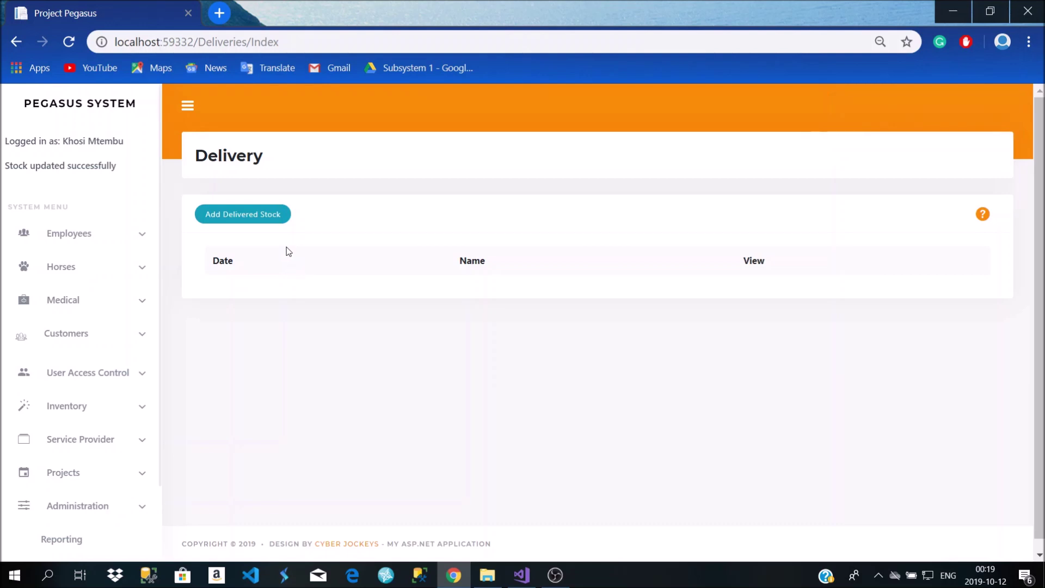
Start a delivery from Big Supply Company and choose Panados as the delivered item
left_click(266, 215)
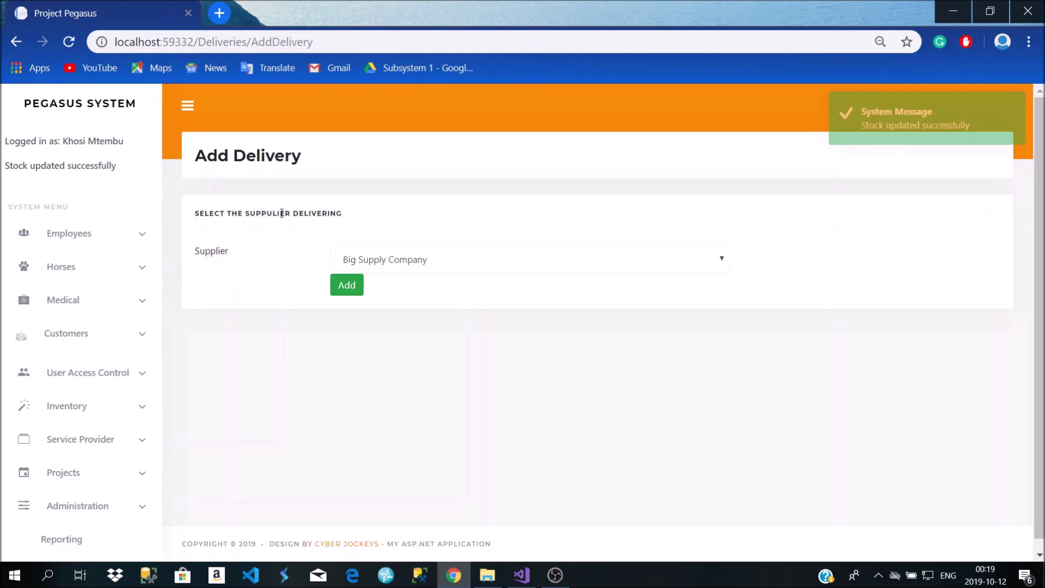
left_click(555, 259)
left_click(554, 260)
left_click(360, 297)
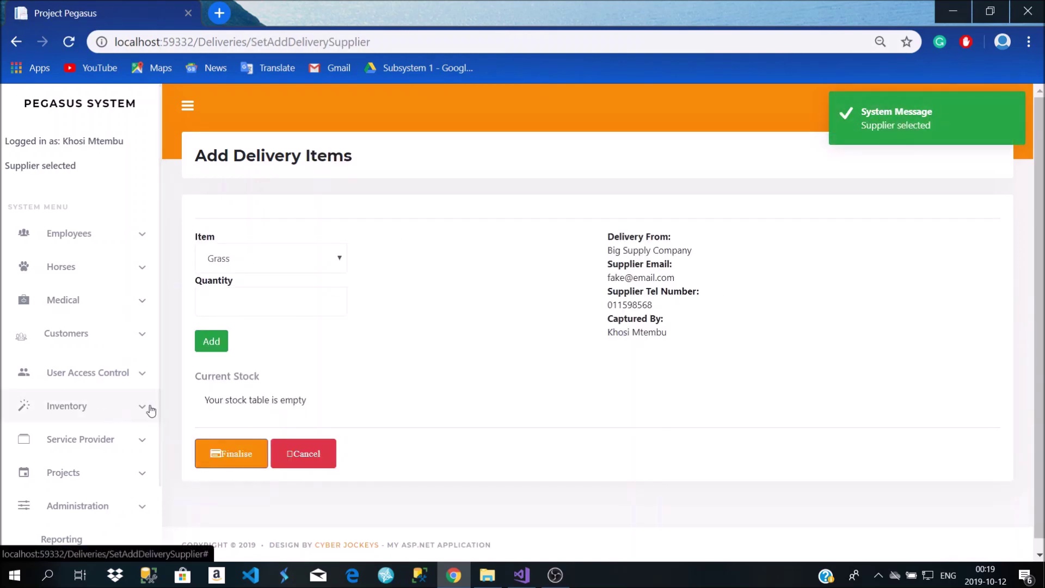
left_click(266, 301)
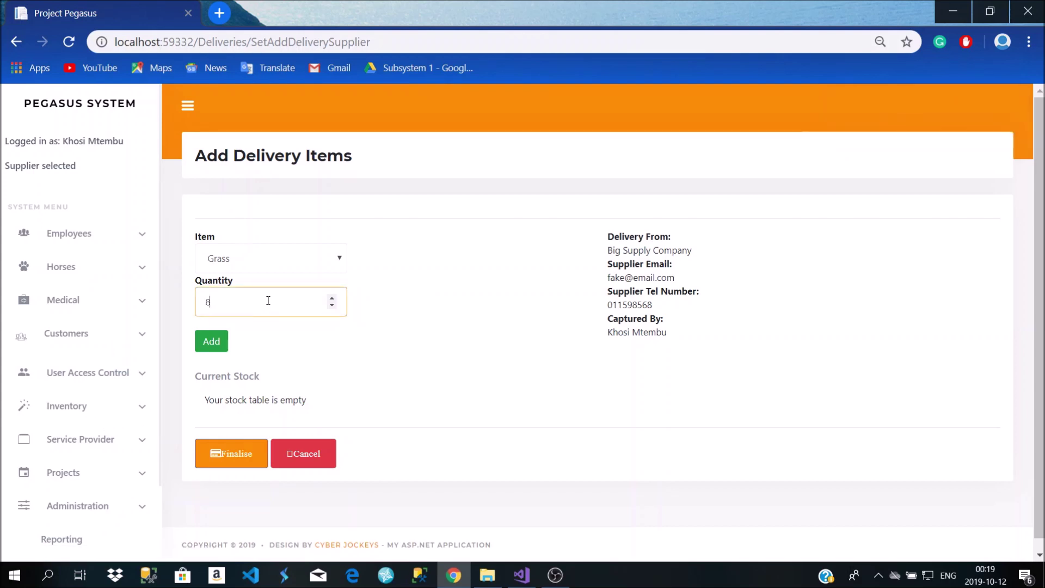
left_click(274, 271)
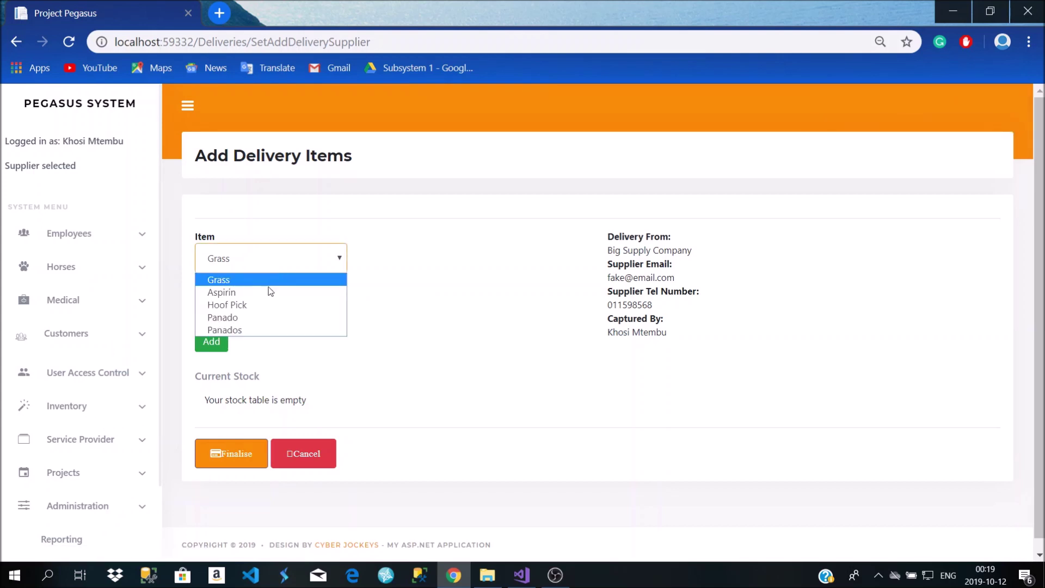
left_click(262, 328)
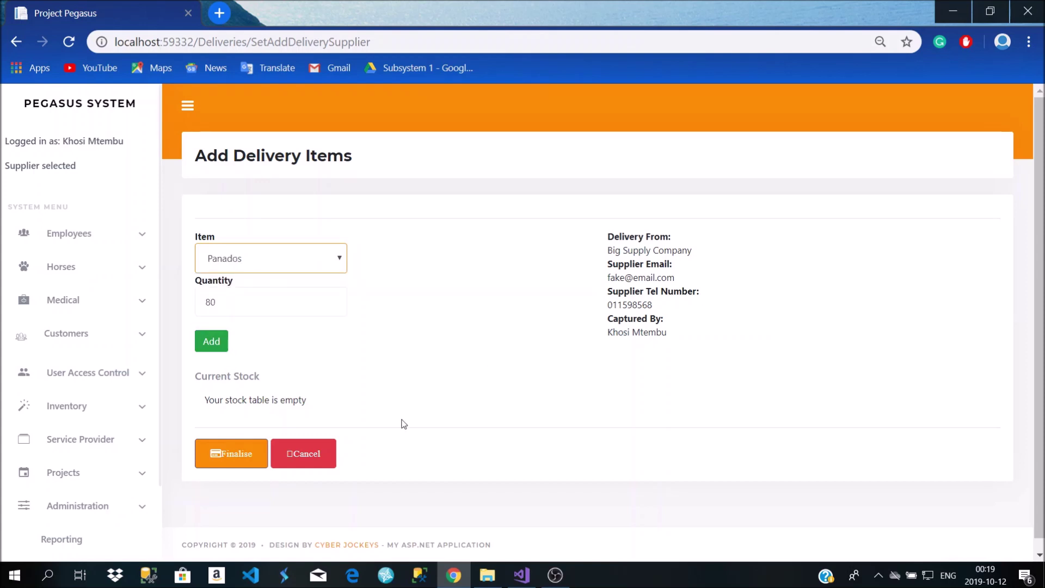
left_click(228, 460)
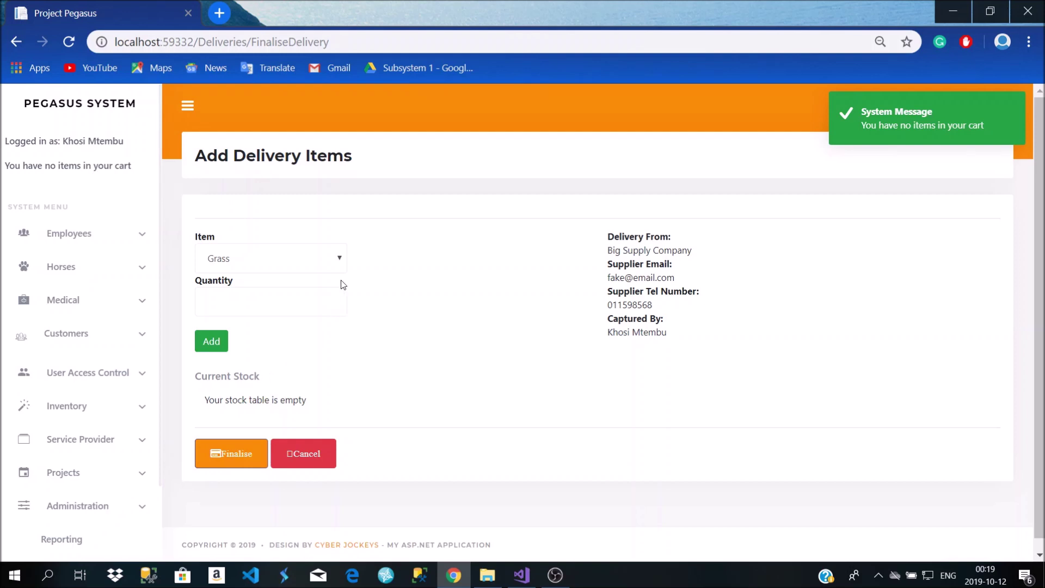
Add 80 KG of Panados to the delivery and finalise it
left_click(287, 296)
left_click(287, 267)
left_click(269, 330)
left_click(260, 295)
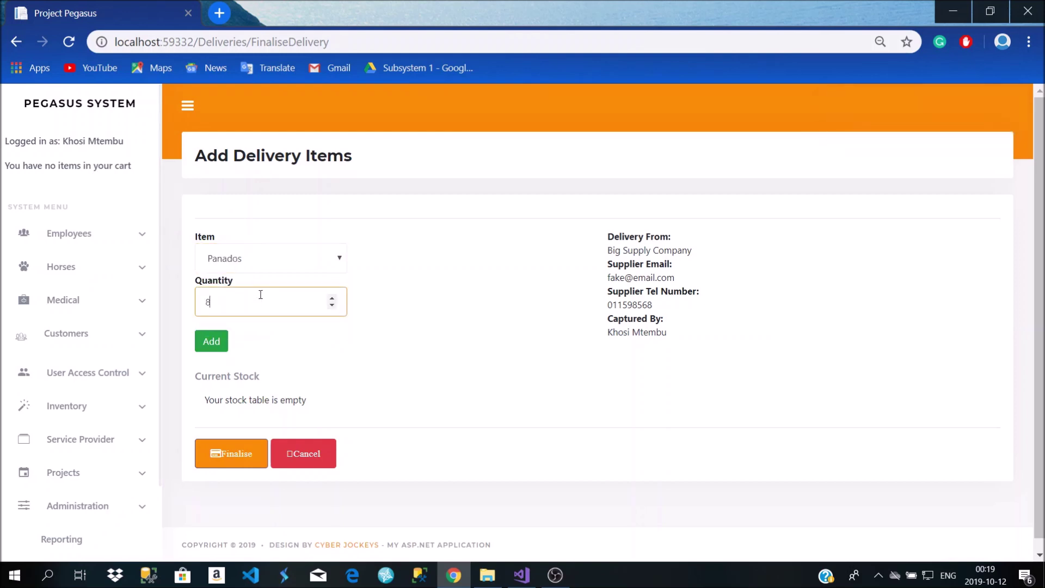
left_click(223, 343)
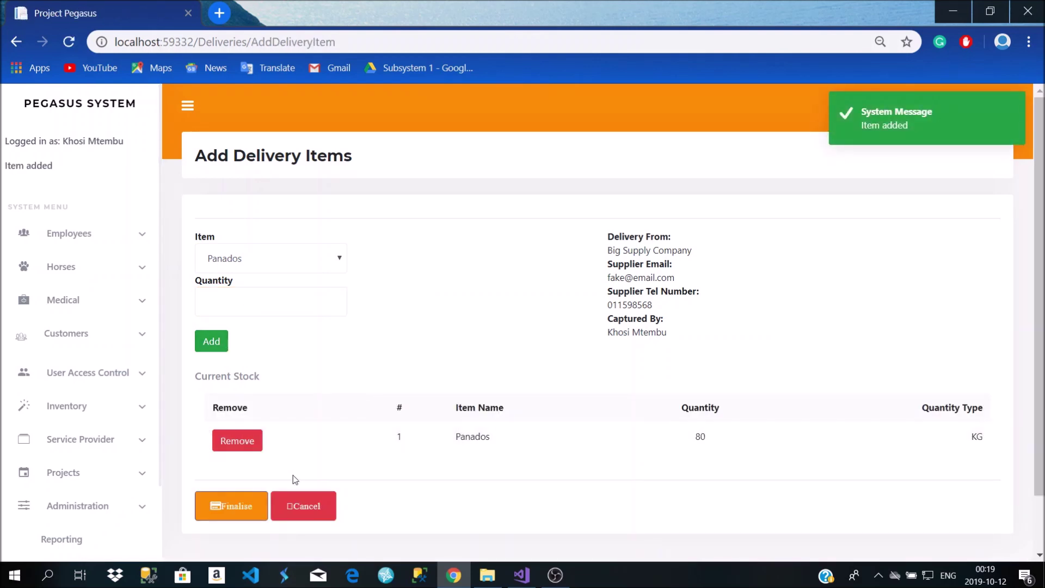
left_click(243, 502)
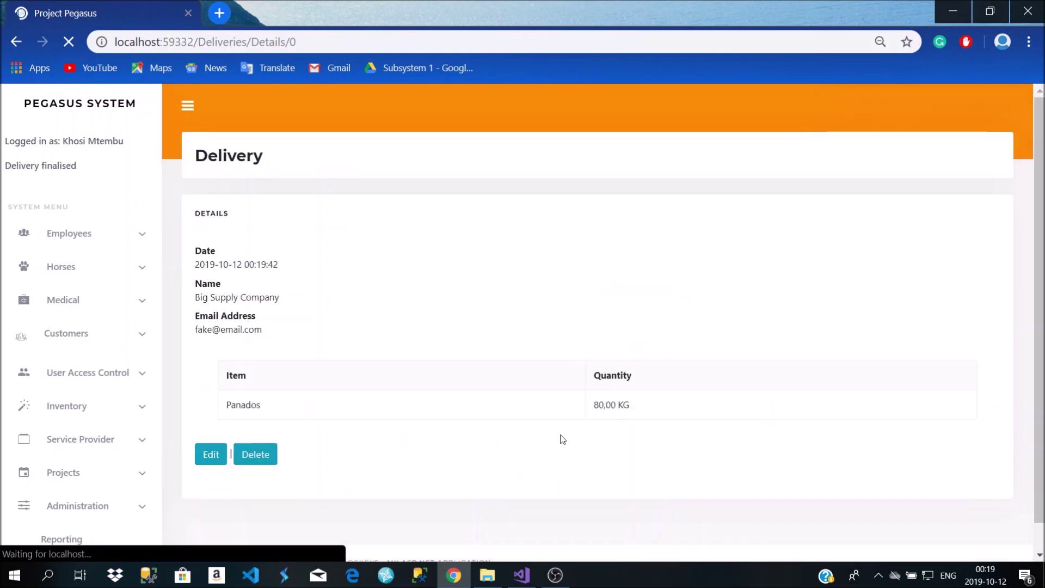
scroll(540, 431, "down", 1)
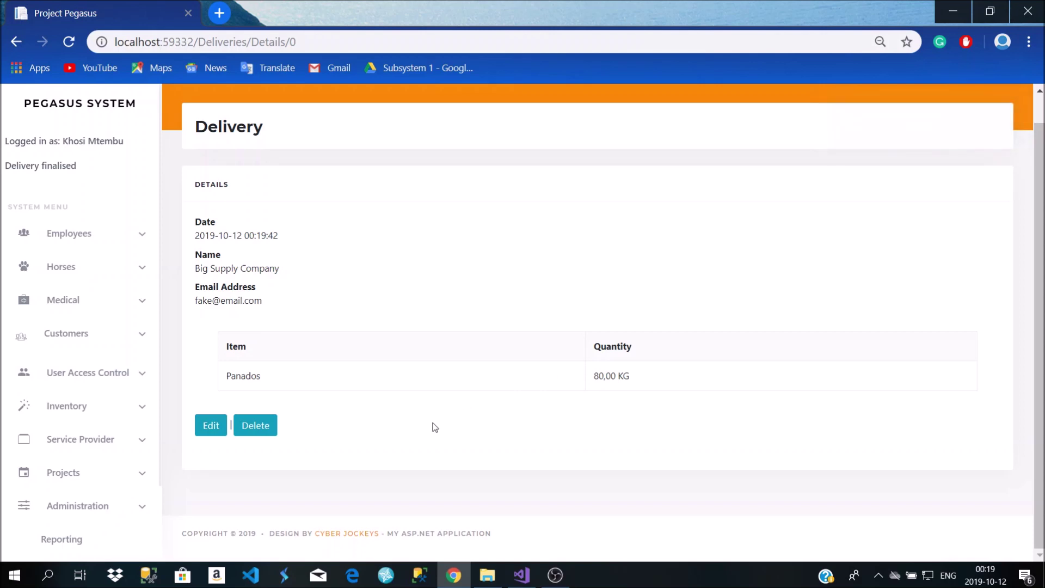
scroll(436, 429, "up", 1)
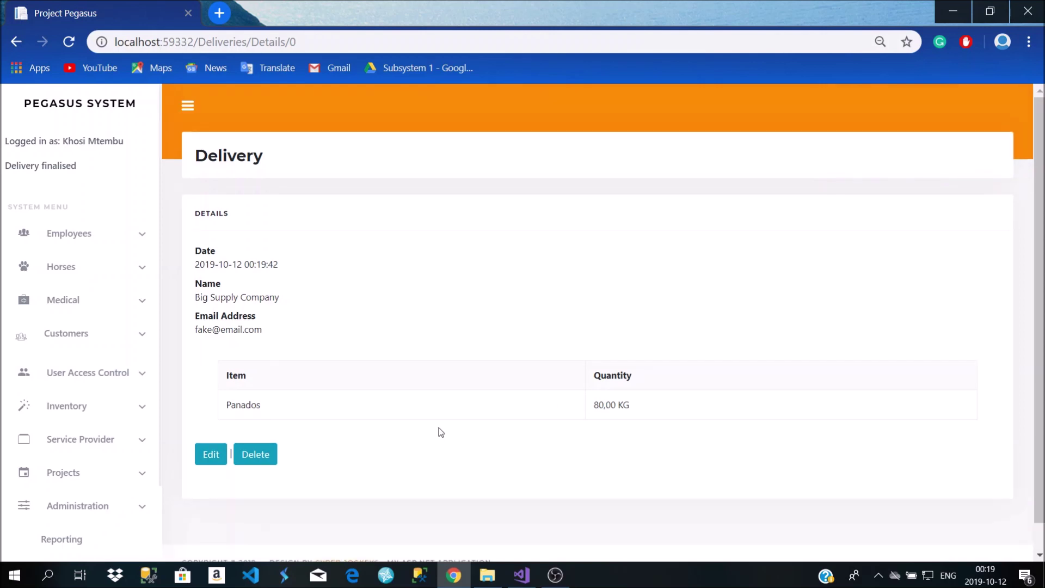
left_click(93, 411)
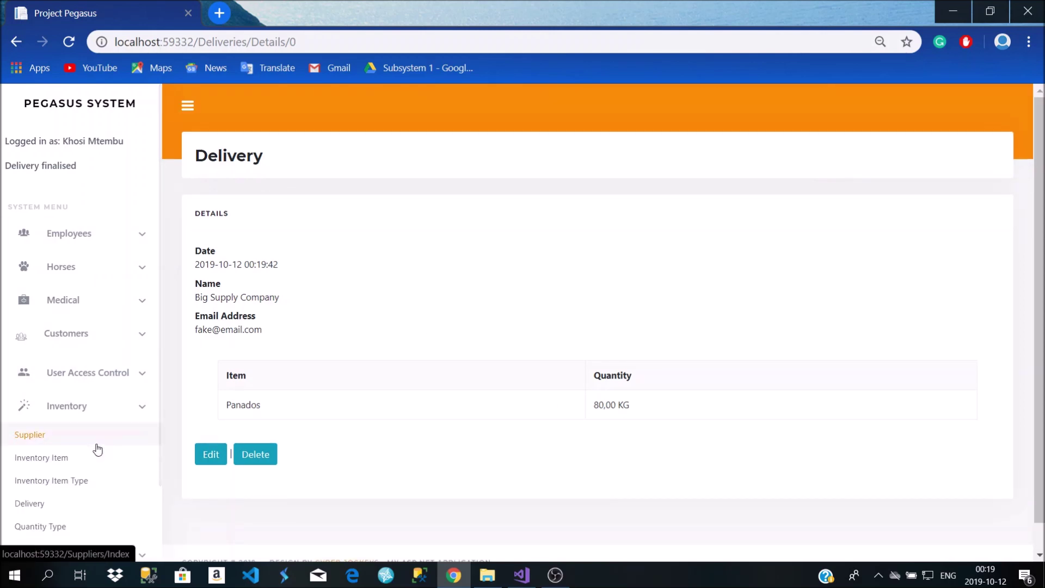
scroll(95, 448, "down", 1)
left_click(92, 450)
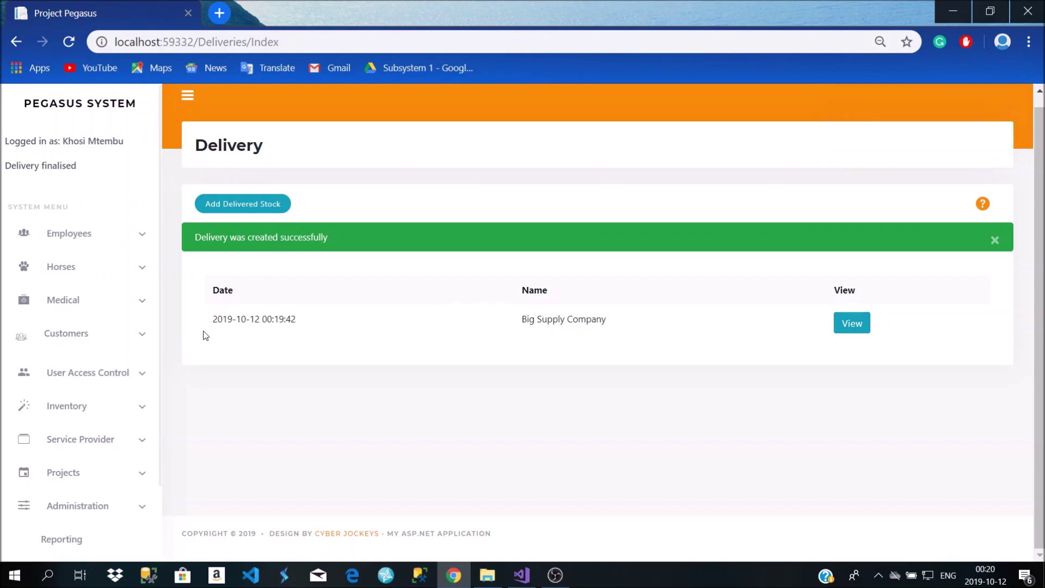
mouse_move(249, 319)
left_mouse_down()
mouse_move(295, 319)
mouse_move(261, 320)
left_mouse_up()
left_click(852, 324)
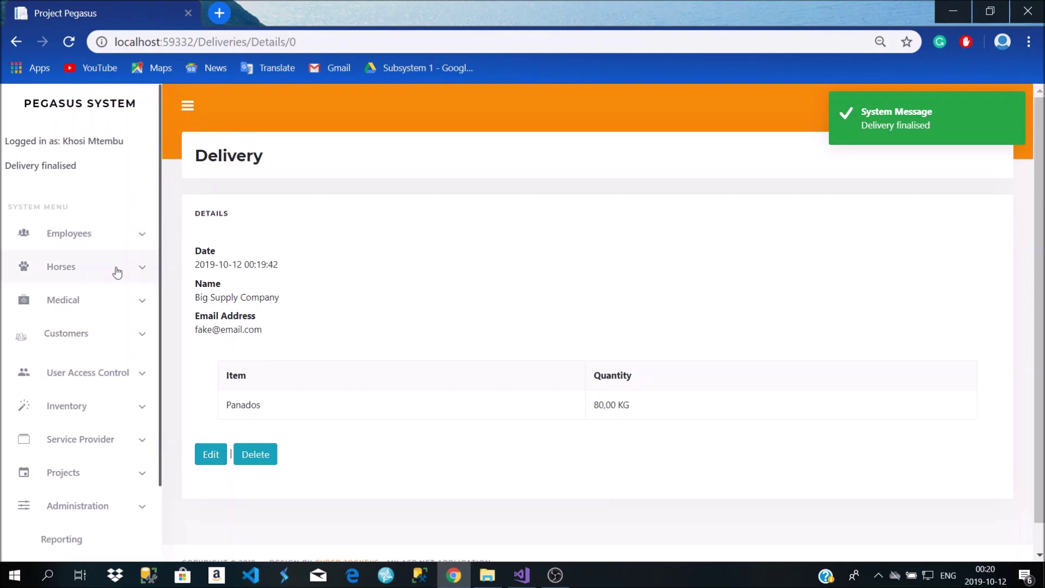
left_click(124, 408)
scroll(120, 413, "down", 1)
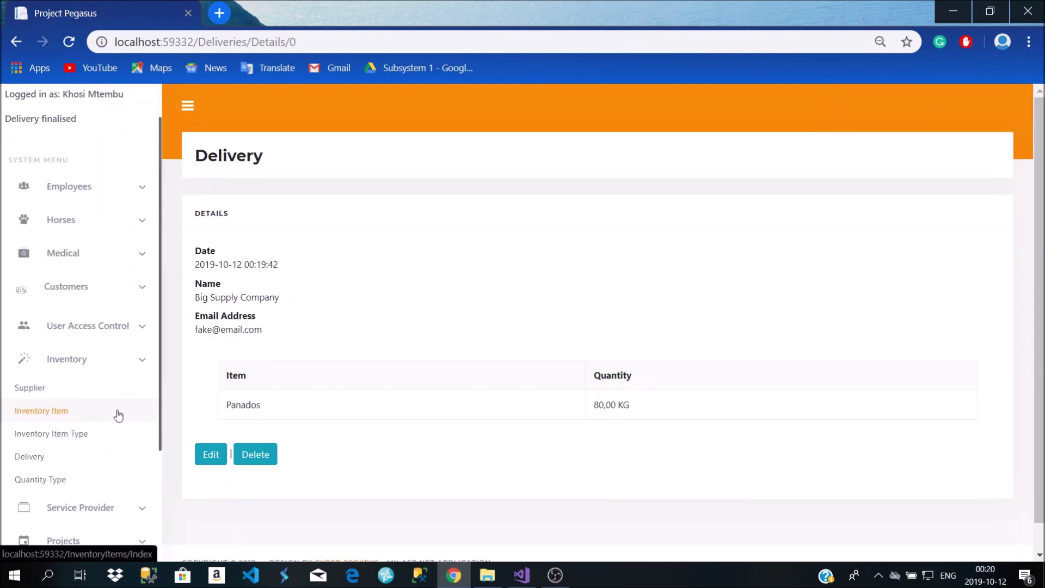
Review the Bales, KG, Millilitres, Scoops and Units quantity types, then start a new one
left_click(72, 478)
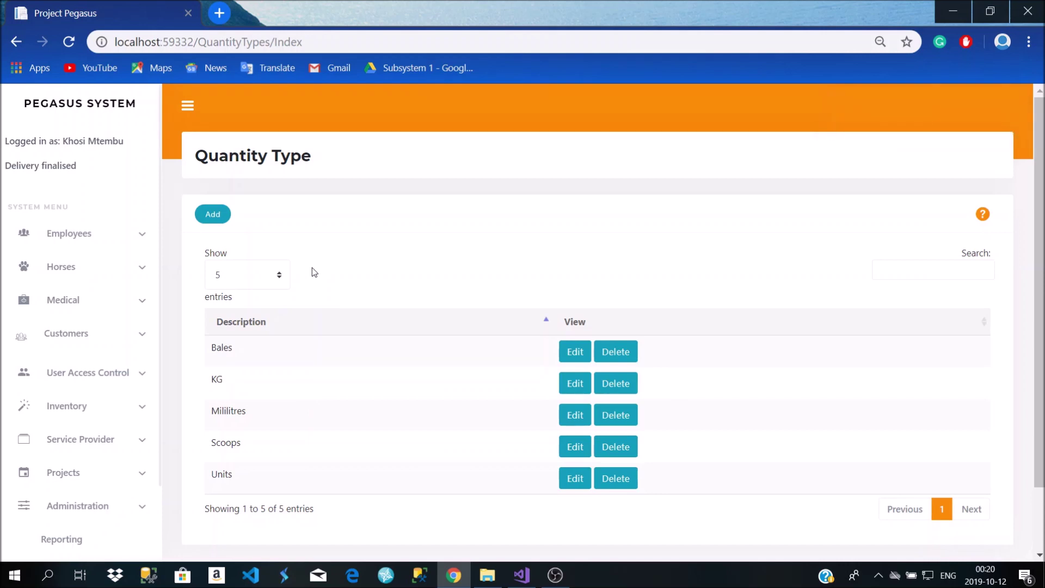
scroll(312, 267, "down", 2)
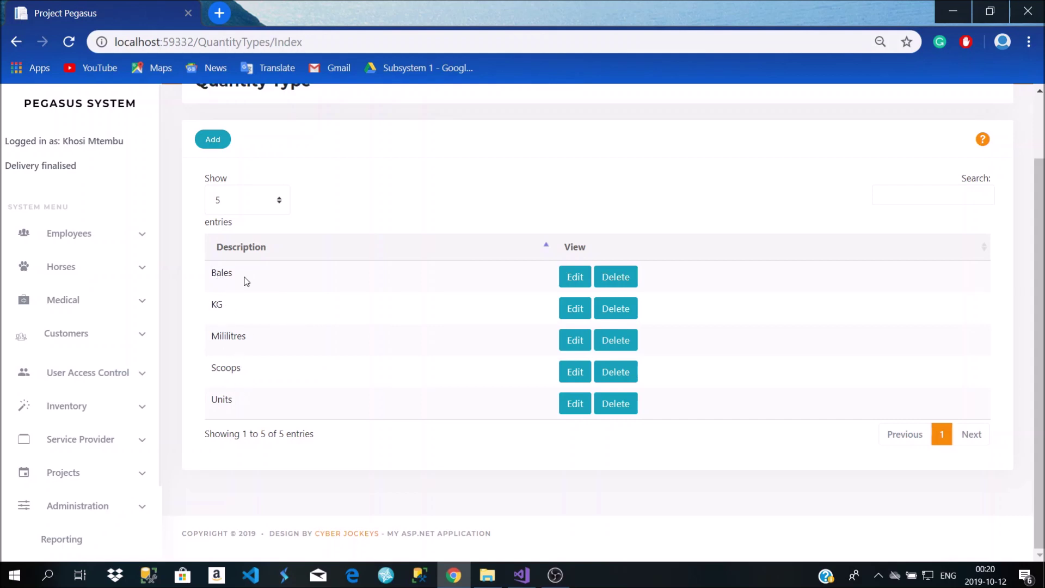
double_click(224, 276)
double_click(217, 305)
left_click(240, 346)
double_click(238, 337)
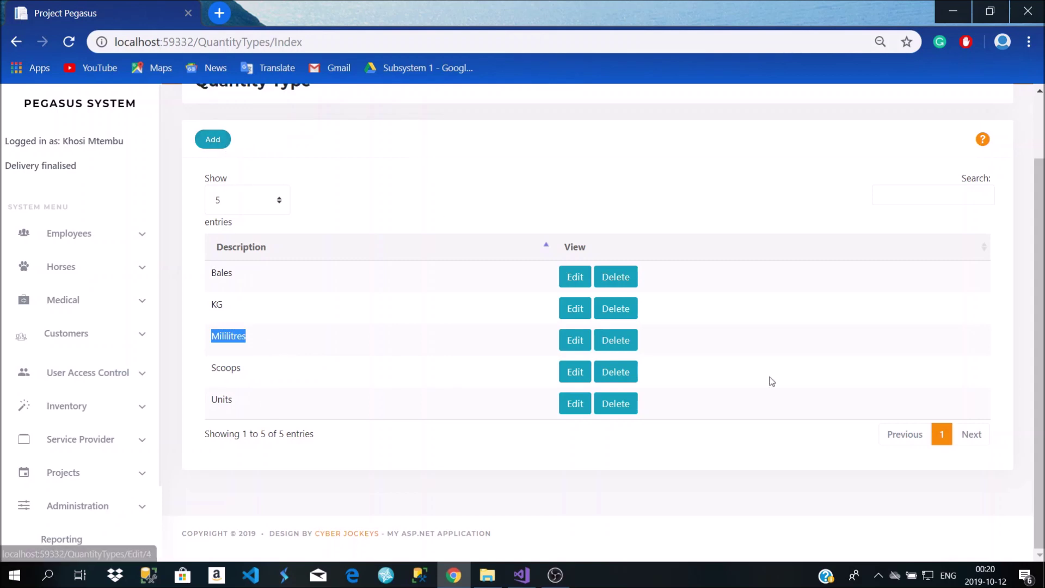
left_click(213, 140)
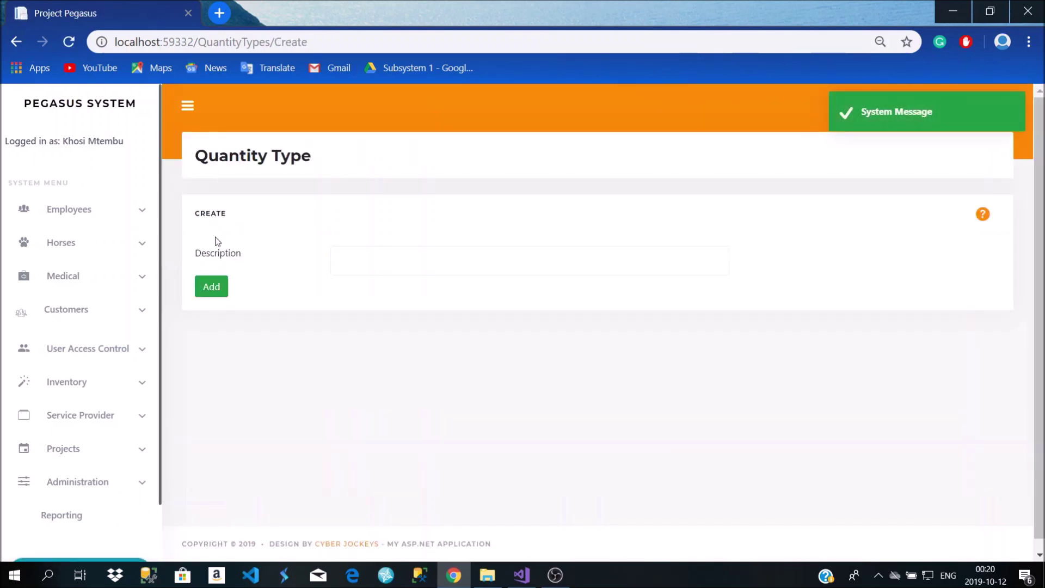
Add a new quantity type with description 'powder', bringing the list to six entries
left_click(384, 258)
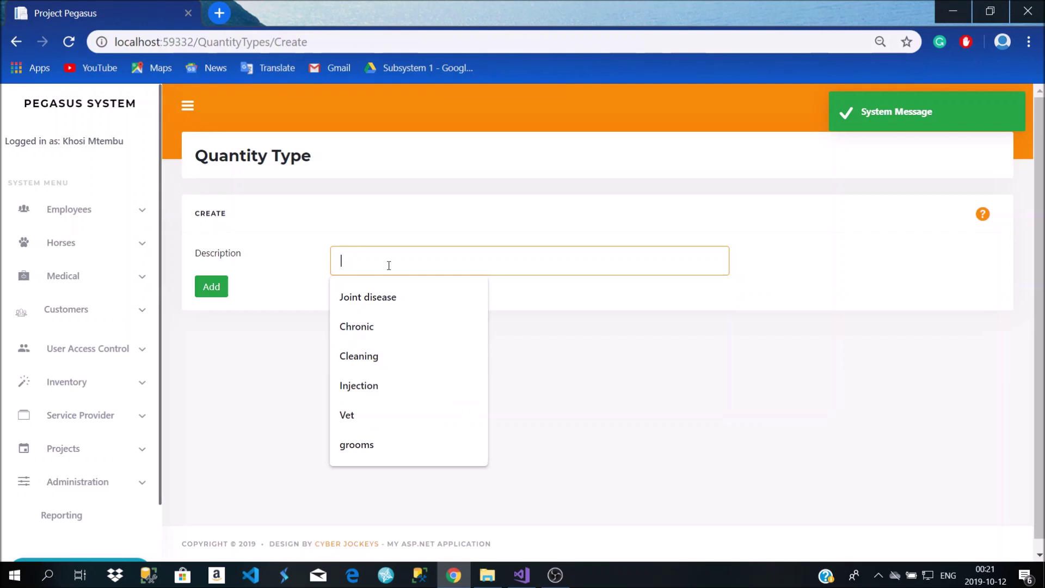
left_click(20, 43)
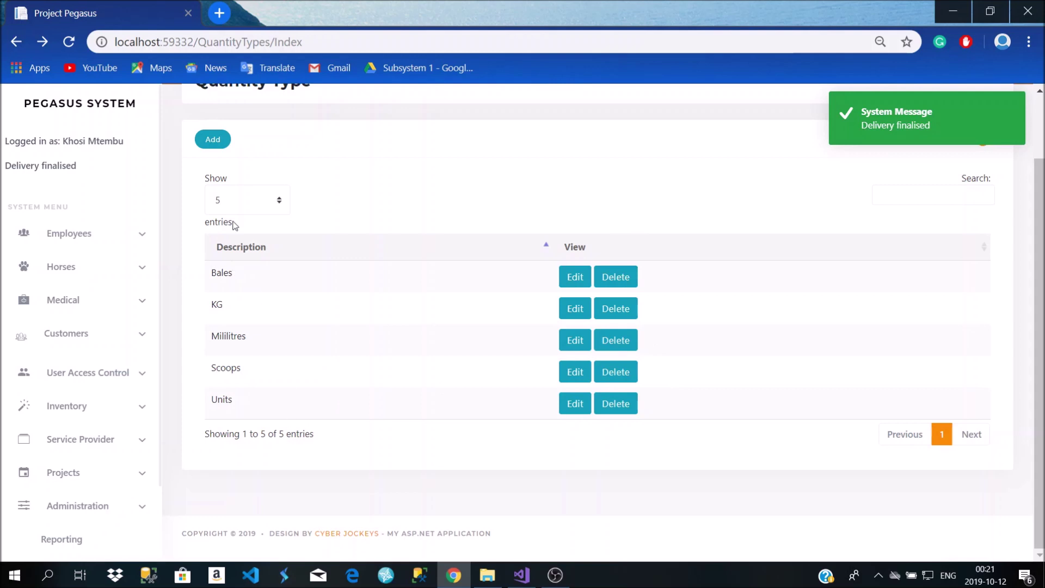
left_click(213, 140)
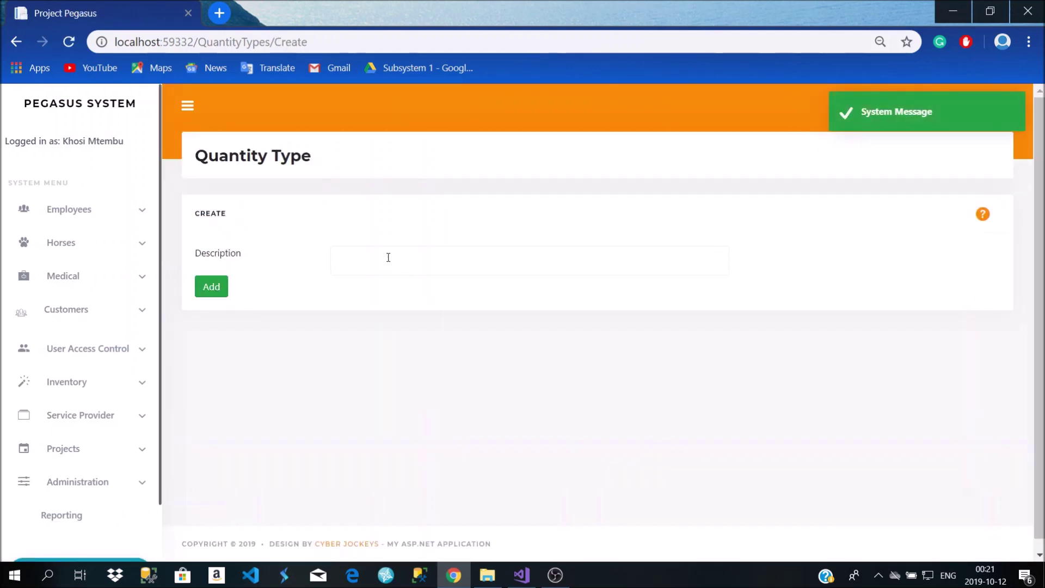
left_click(384, 260)
type("powder")
left_click(211, 287)
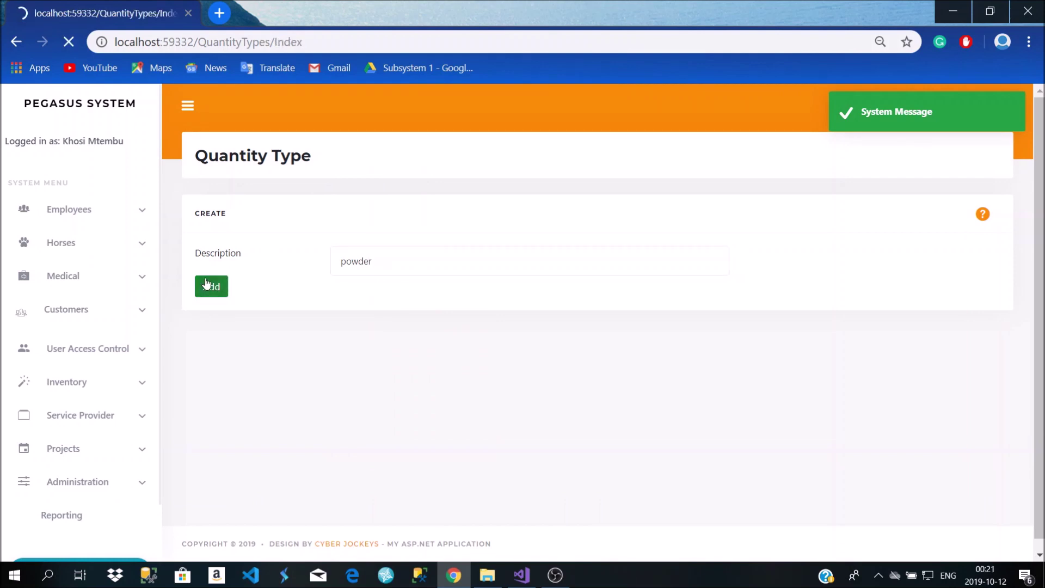
scroll(335, 349, "down", 2)
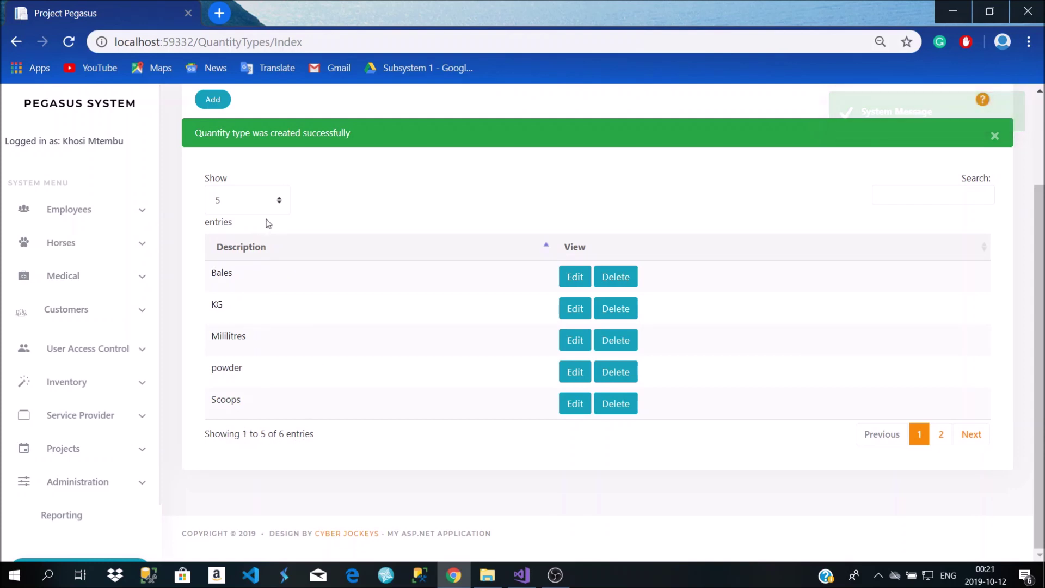
List 10 entries per page and rename the 'powder' quantity type to 'Powder'
left_click(281, 202)
left_click(256, 234)
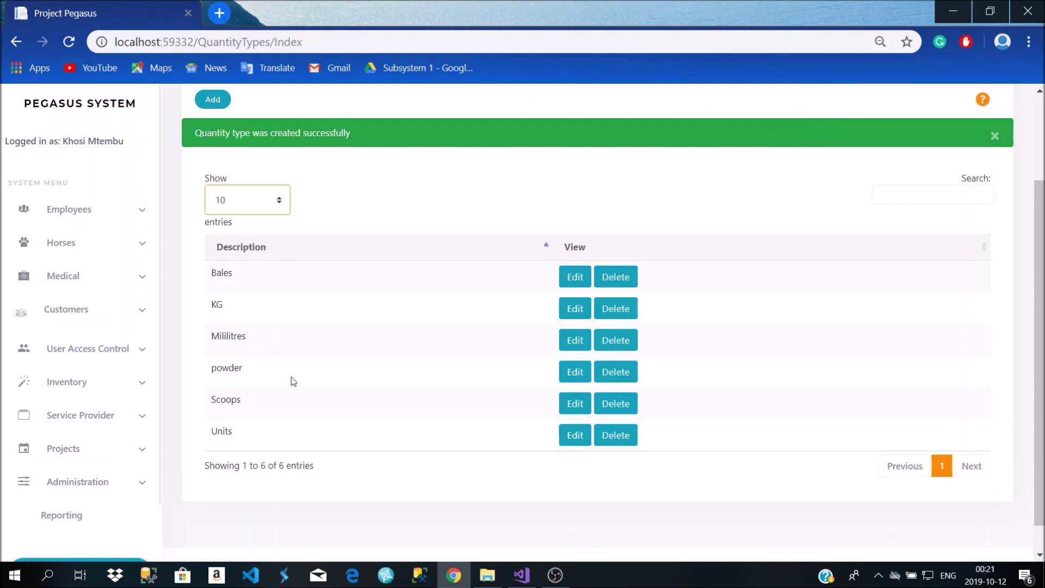
left_click_drag(213, 367, 252, 369)
left_click(575, 372)
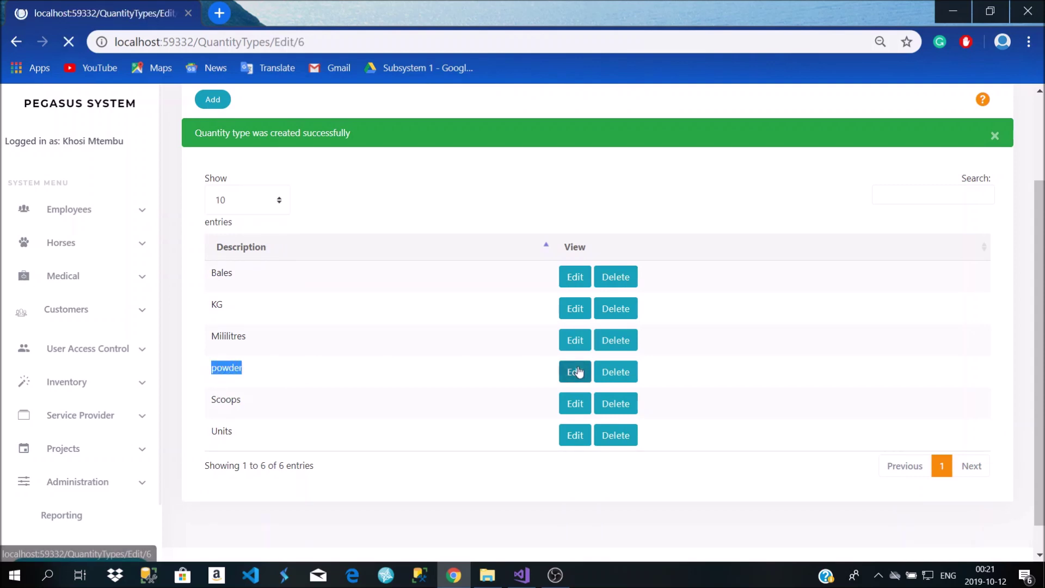
left_click(385, 258)
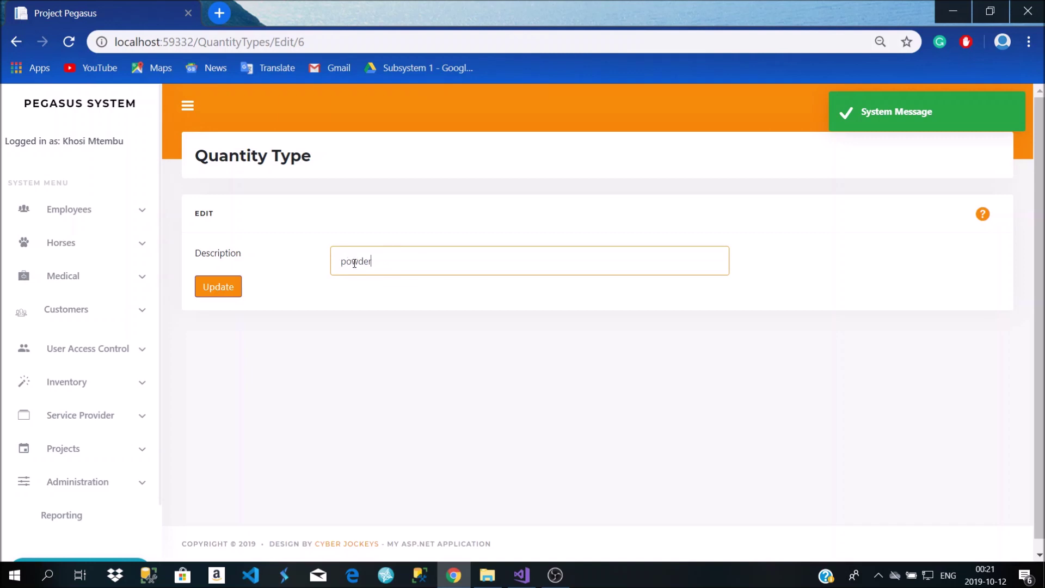
key("BackSpace")
type("P")
left_click(237, 286)
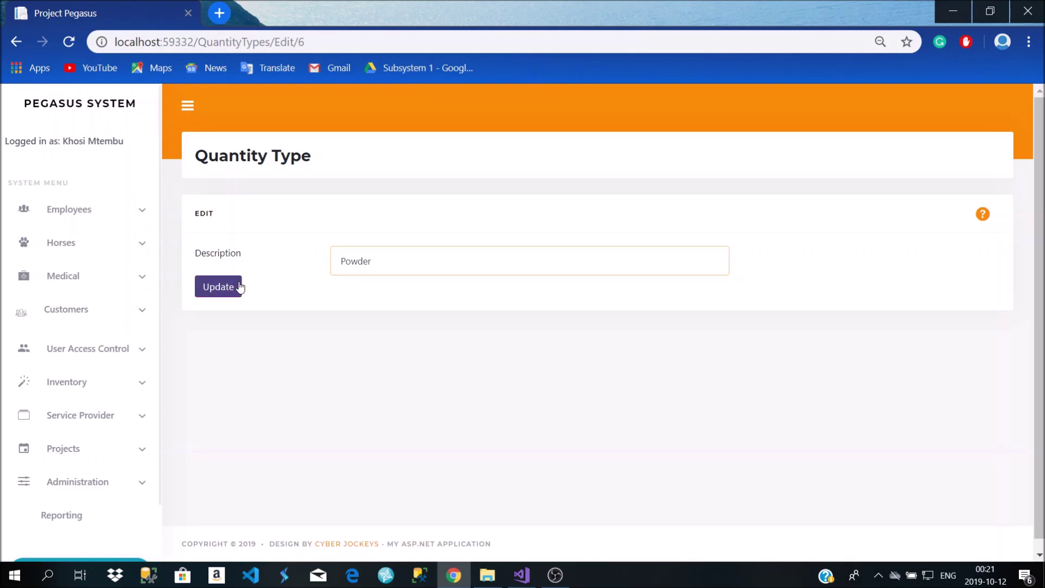
scroll(419, 342, "down", 2)
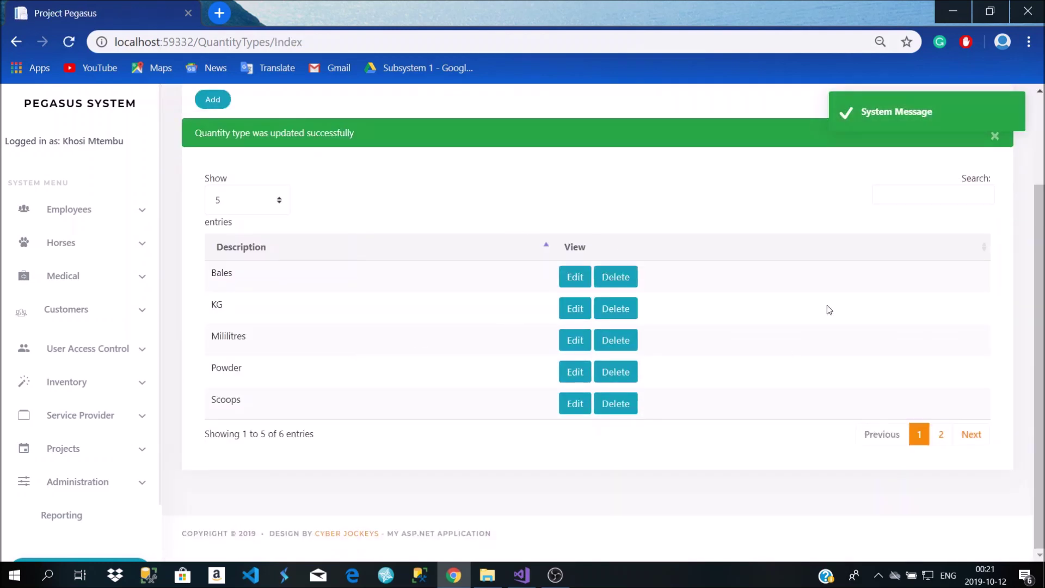
scroll(927, 278, "up", 2)
Expand the Inventory section of the sidebar menu, browse it, then collapse it
left_click(913, 279)
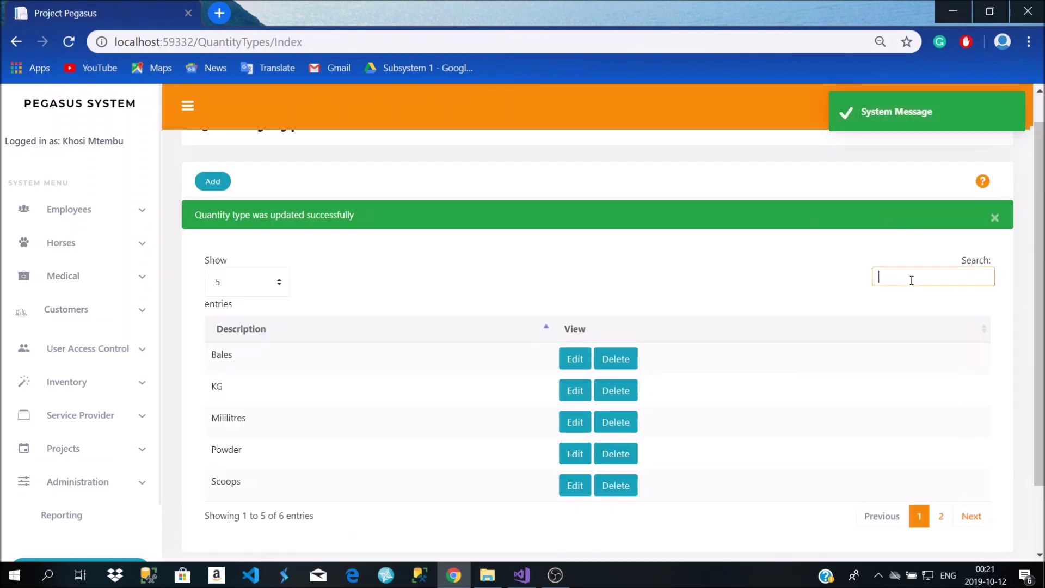
scroll(248, 284, "down", 2)
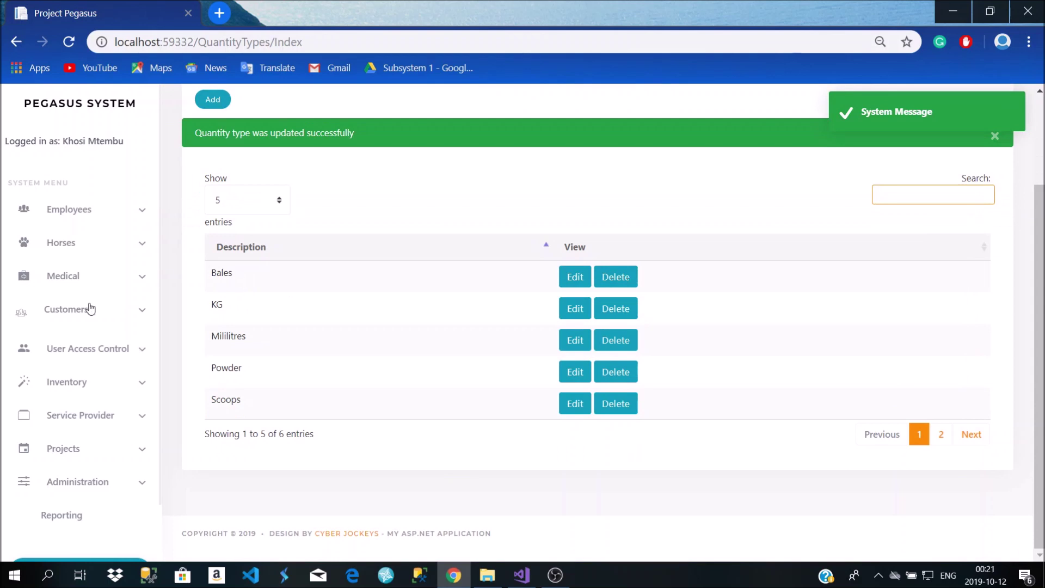
left_click(97, 383)
scroll(97, 383, "down", 2)
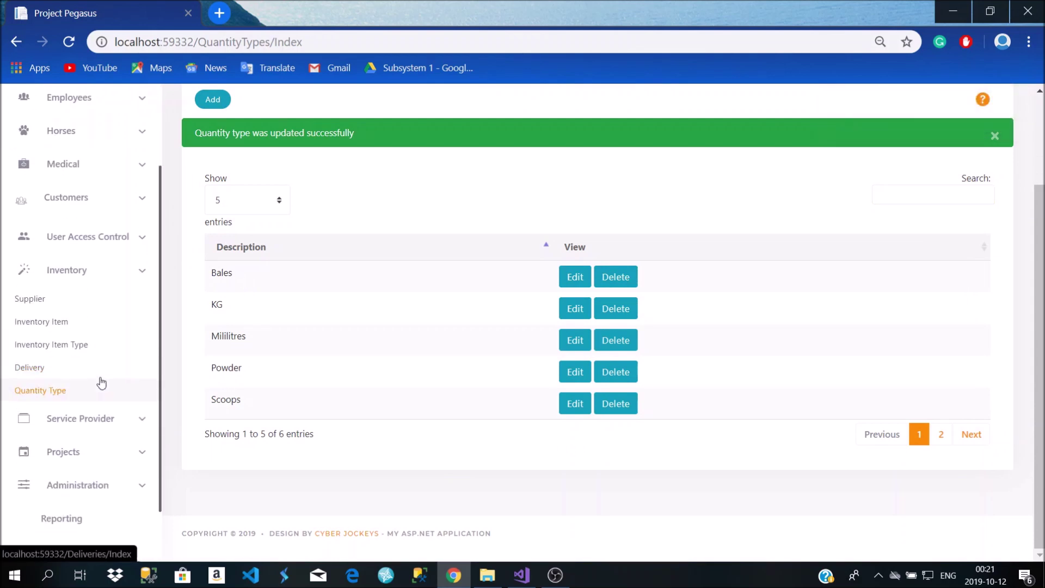
scroll(331, 333, "up", 2)
scroll(341, 302, "down", 3)
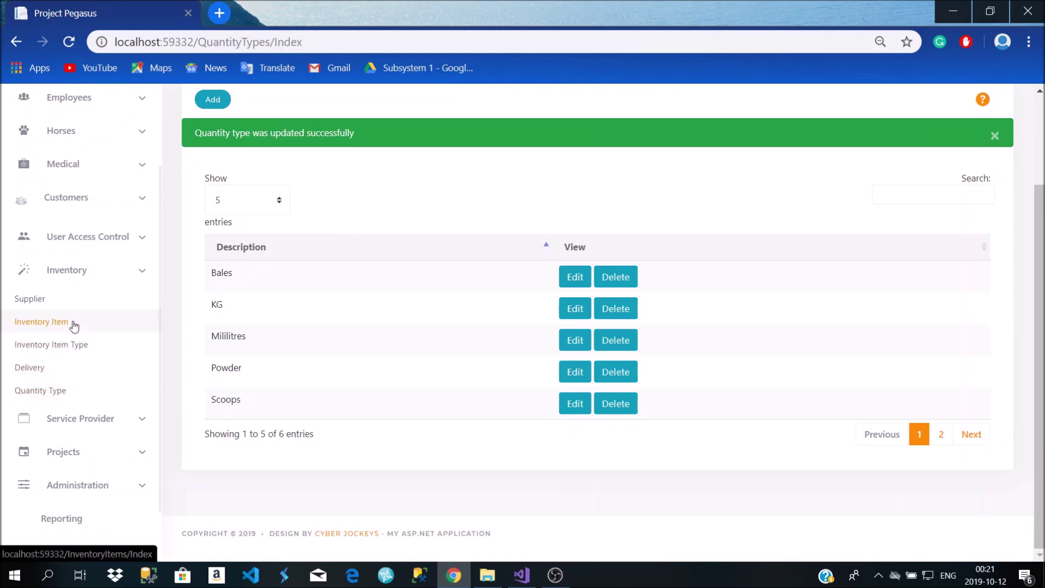
left_click(89, 284)
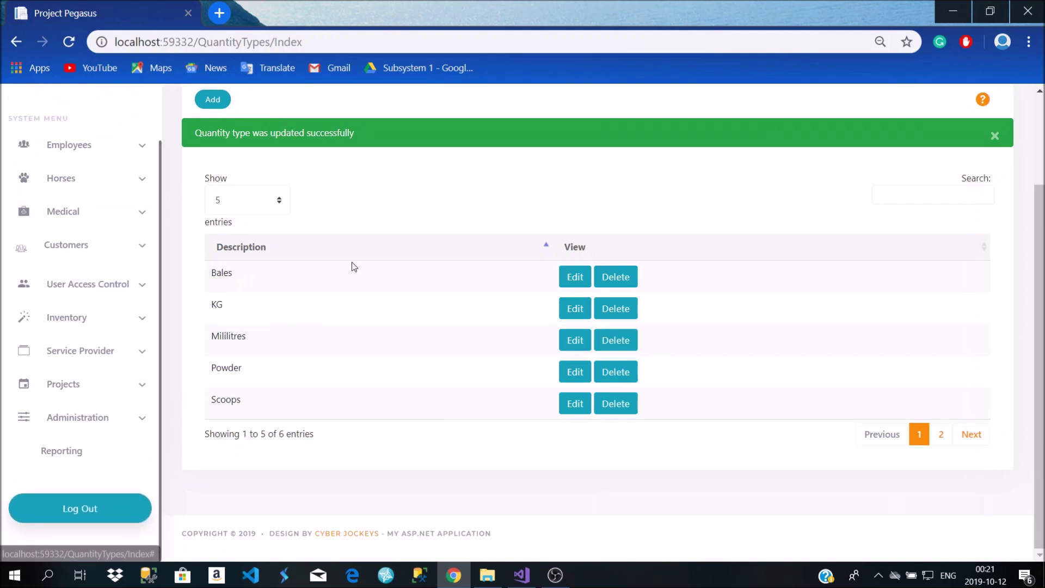
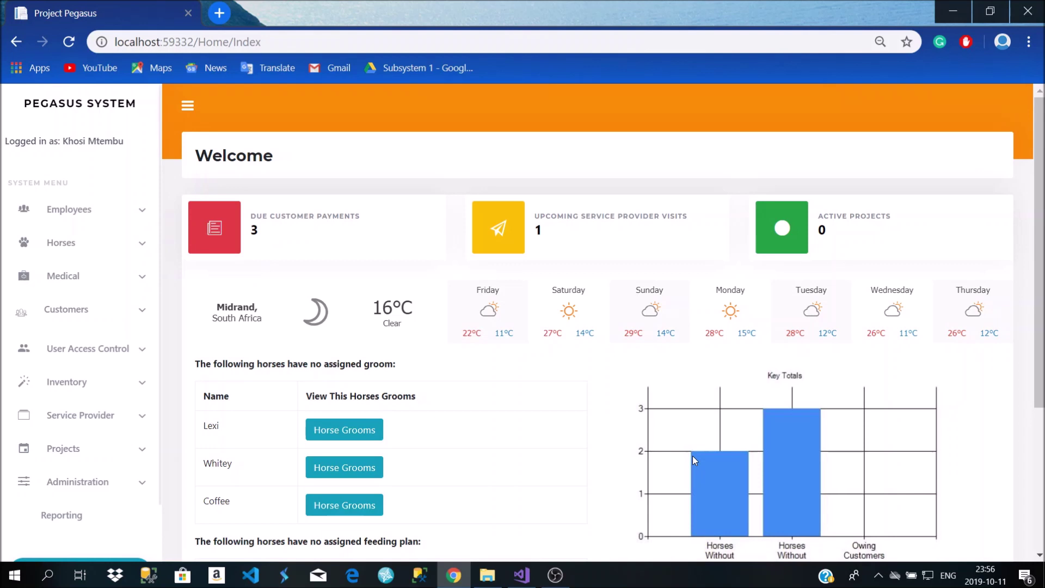
Open the Customers list from the sidebar and browse the customers with their registered horses
left_click(103, 312)
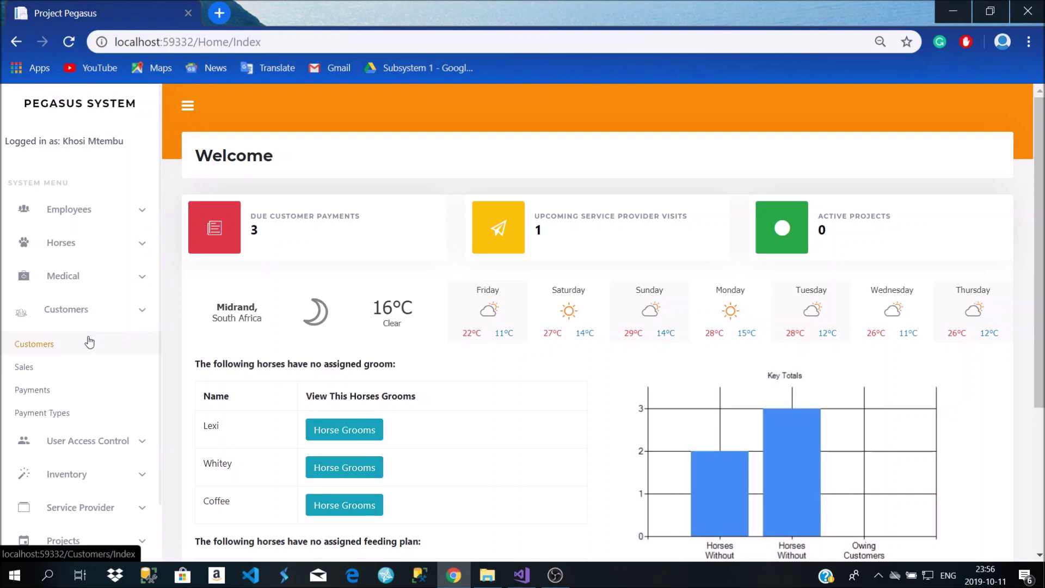
left_click(88, 347)
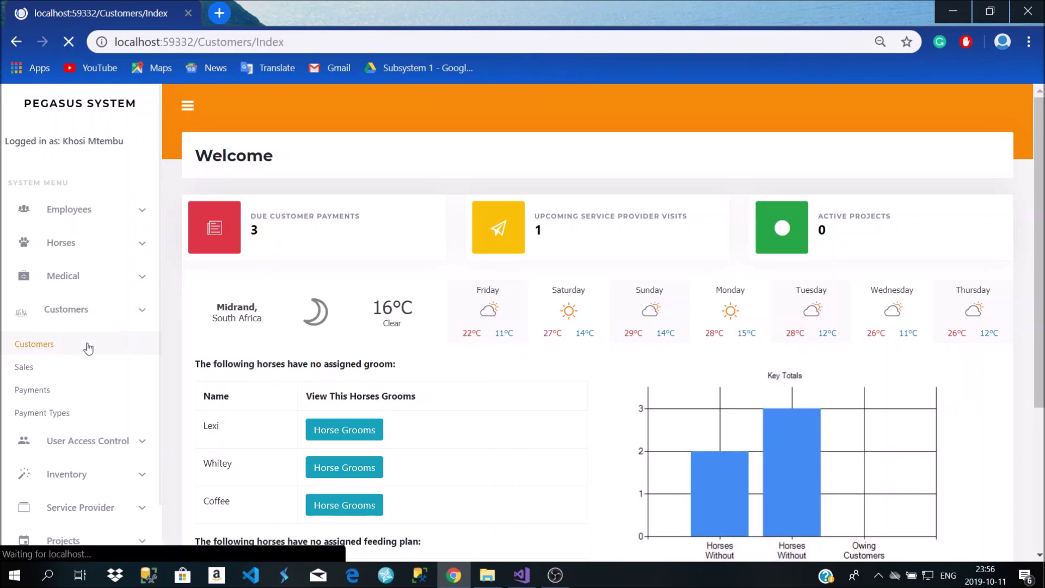
scroll(260, 380, "down", 3)
scroll(298, 170, "down", 3)
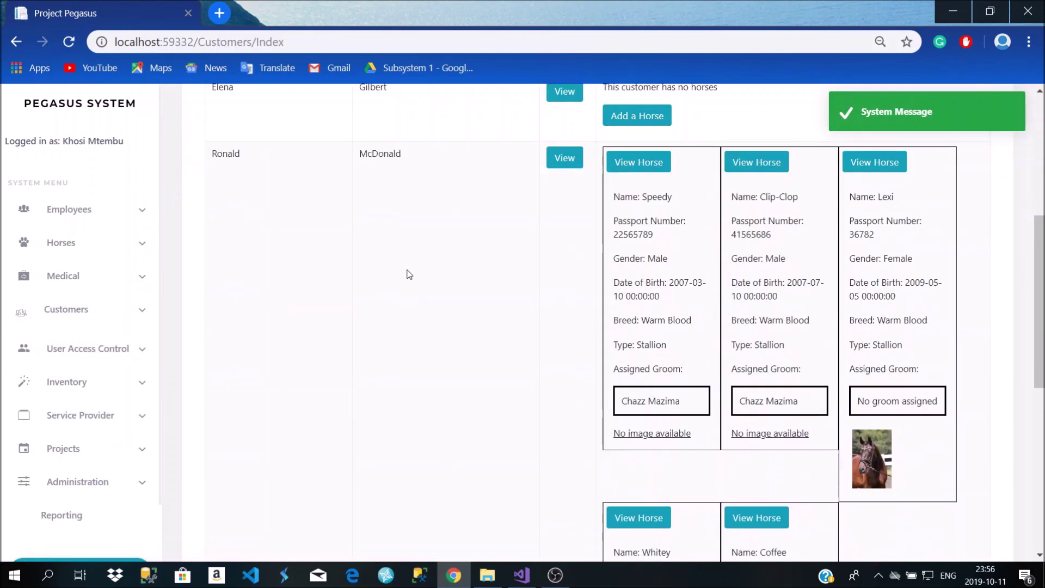
scroll(408, 273, "up", 5)
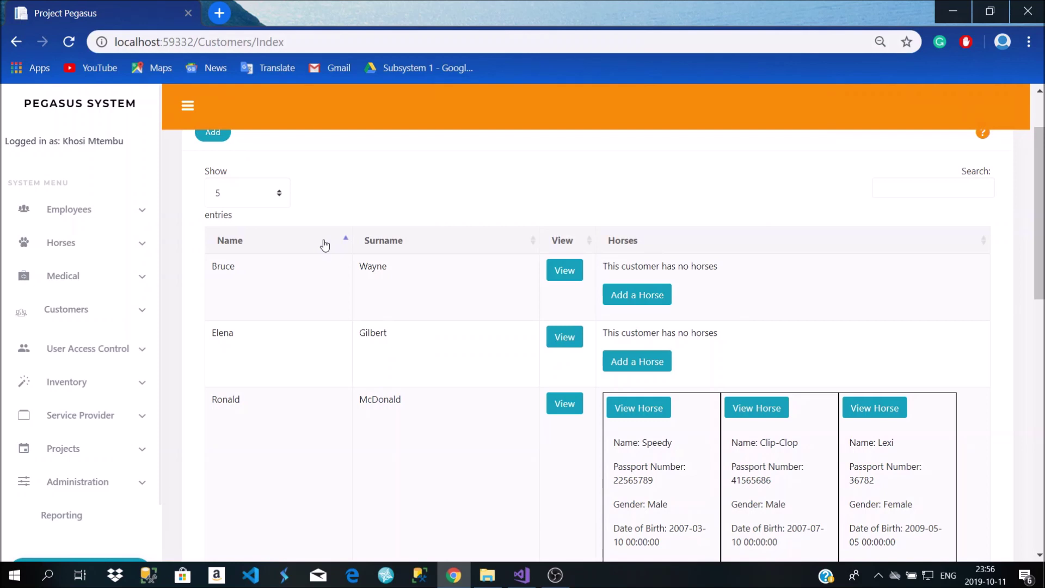
scroll(369, 287, "up", 2)
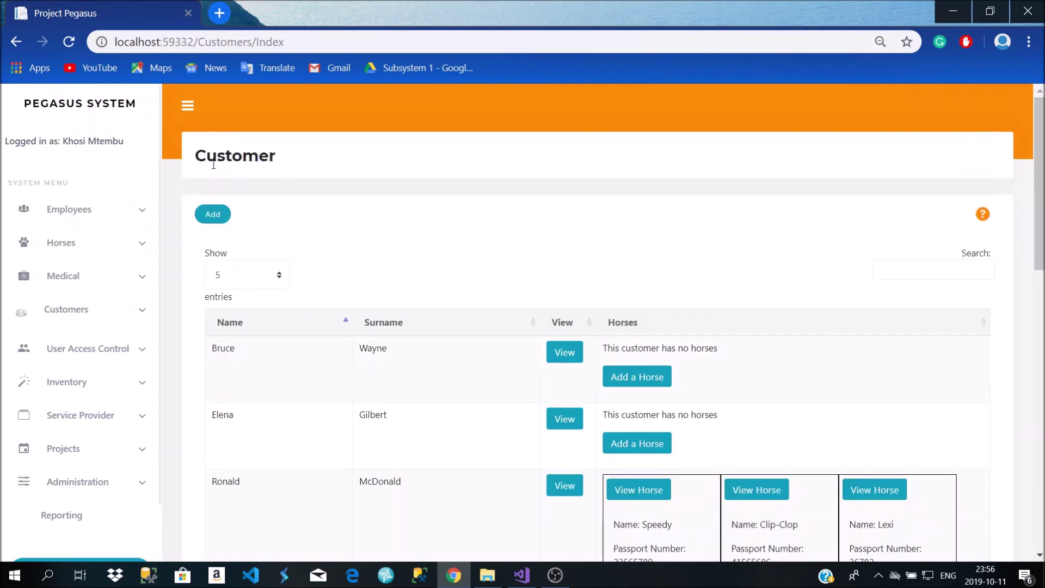
left_click(946, 267)
scroll(907, 377, "down", 10)
scroll(560, 399, "up", 10)
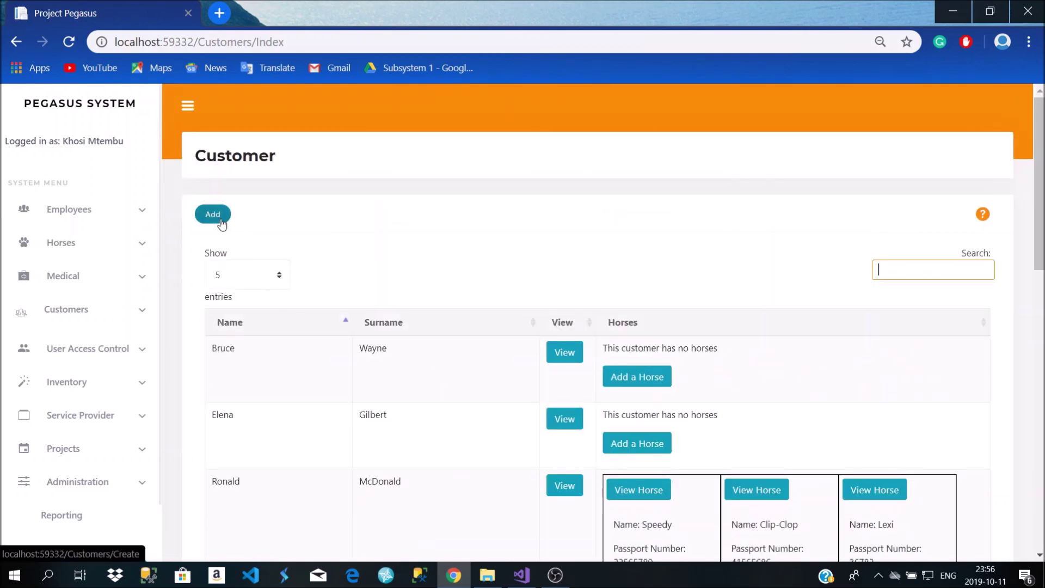
Start a new customer and enter the customer's first name and surname
left_click(221, 218)
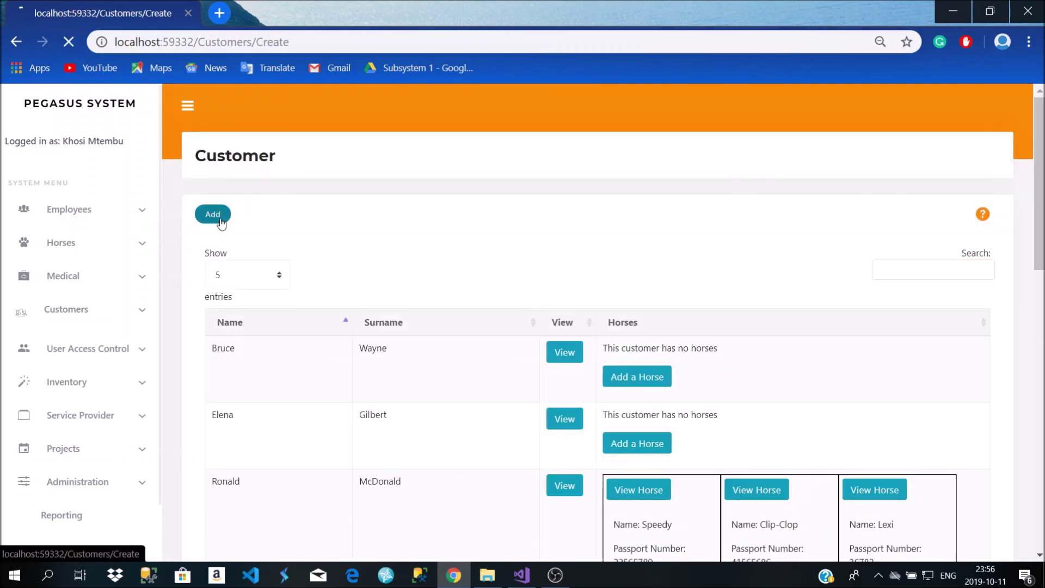
left_click(373, 249)
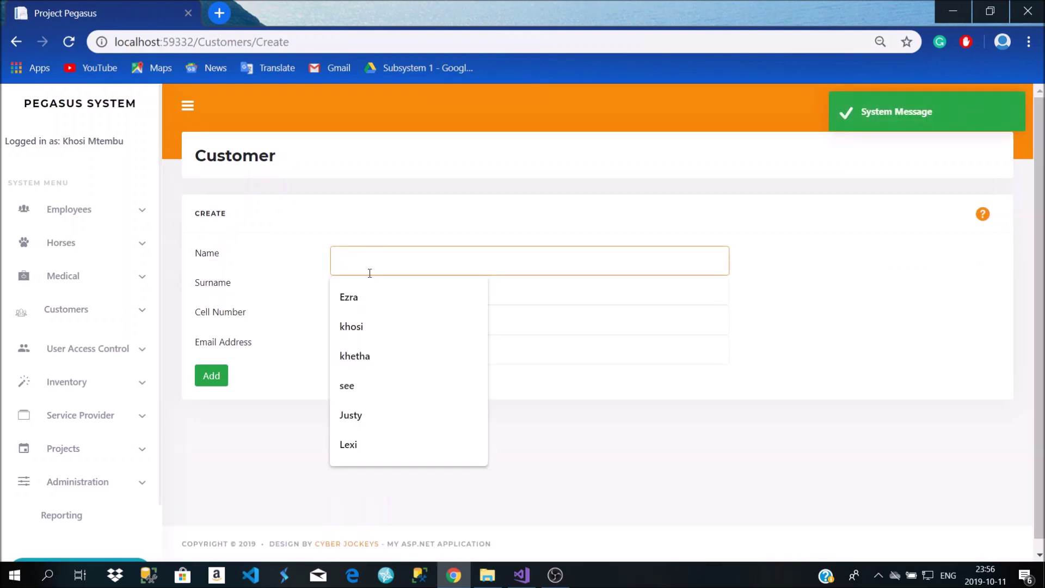
type("B")
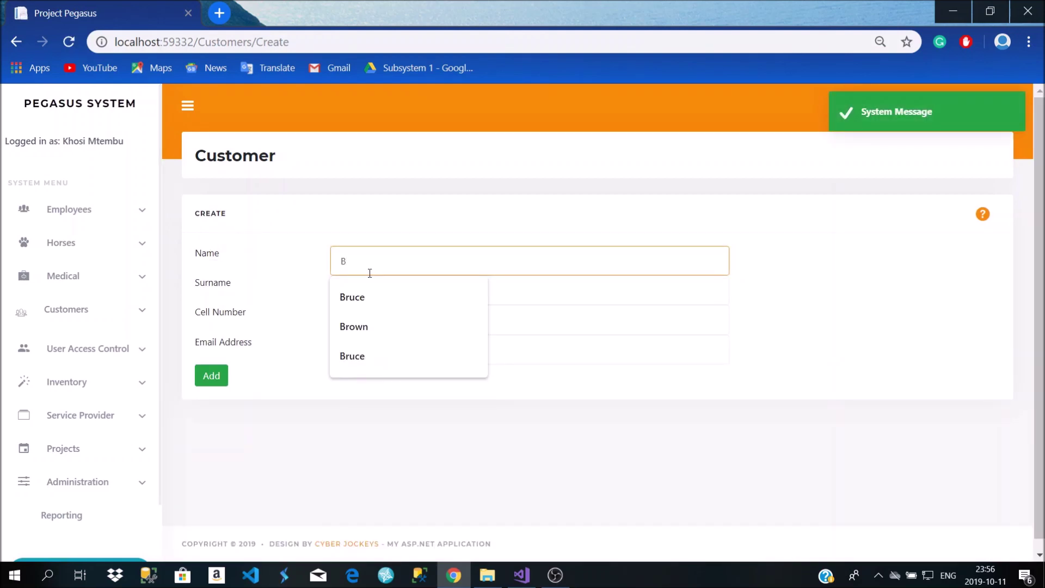
key("BackSpace")
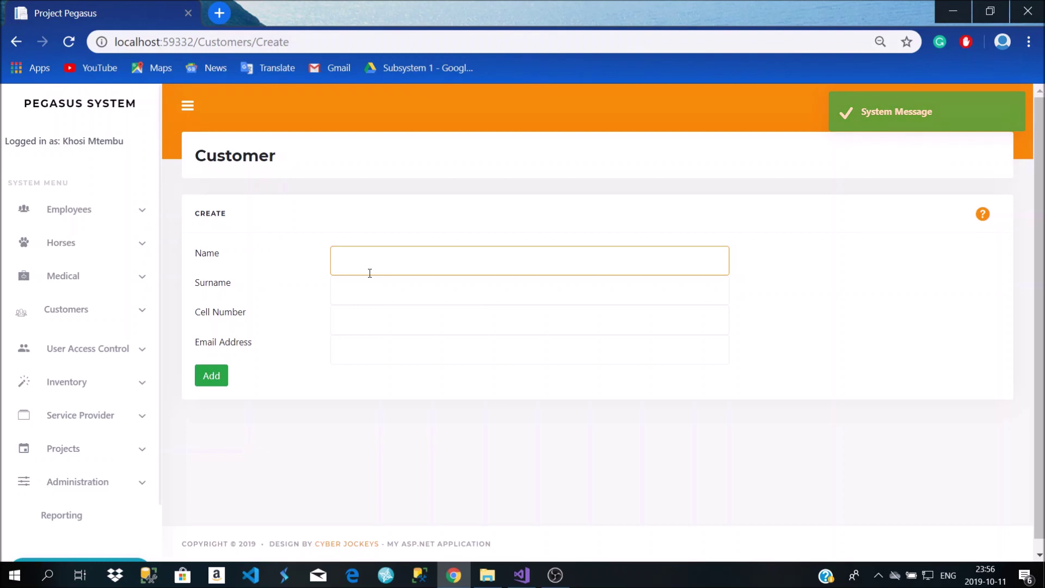
type("Joker")
key("Tab")
type("Wayne")
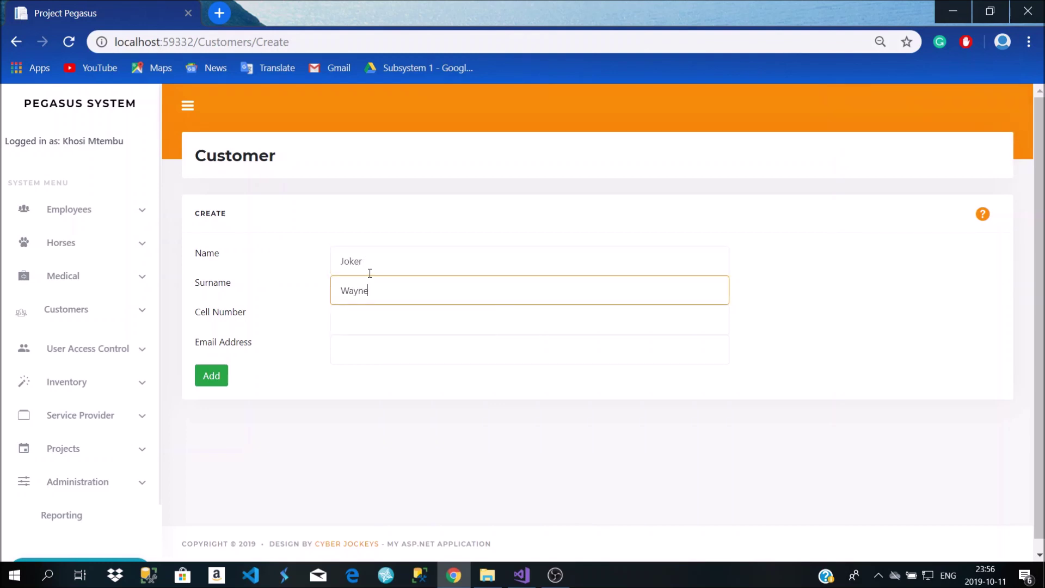
key("Tab")
Fill the cell number and e-mail from earlier suggestions and submit; the duplicate e-mail is rejected
type("06")
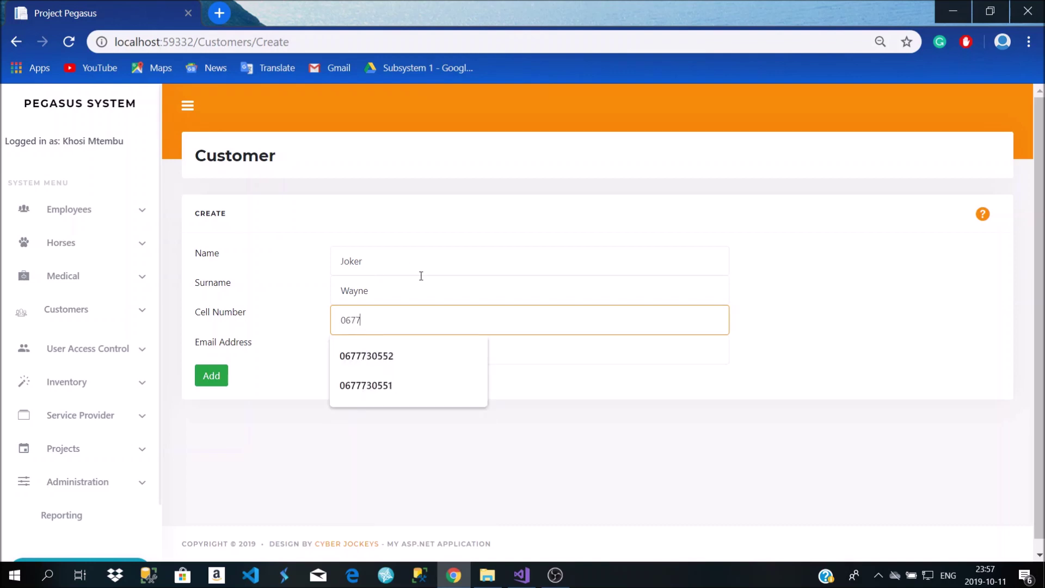
left_click(400, 396)
left_click(420, 362)
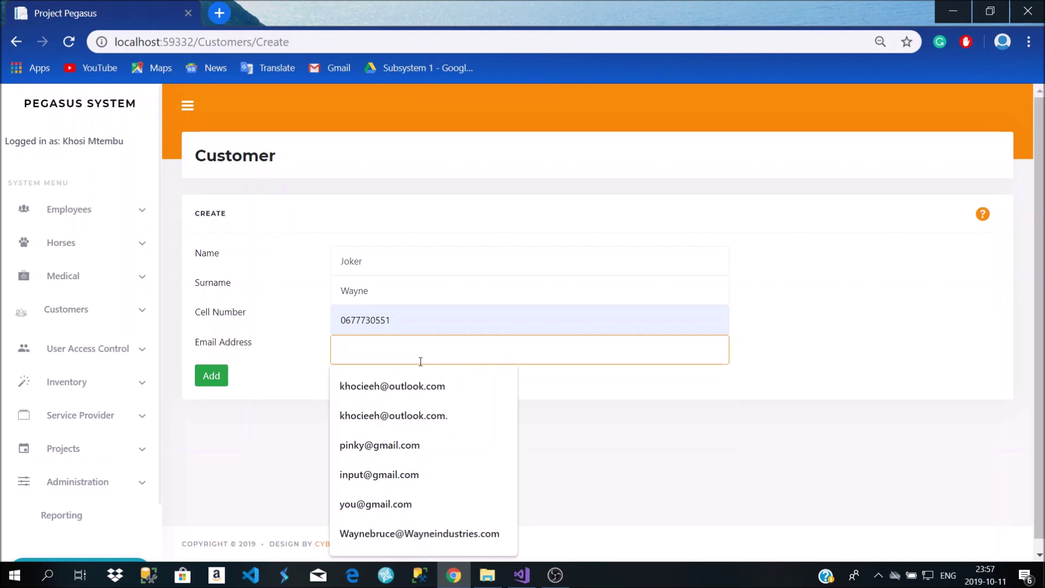
type("jo")
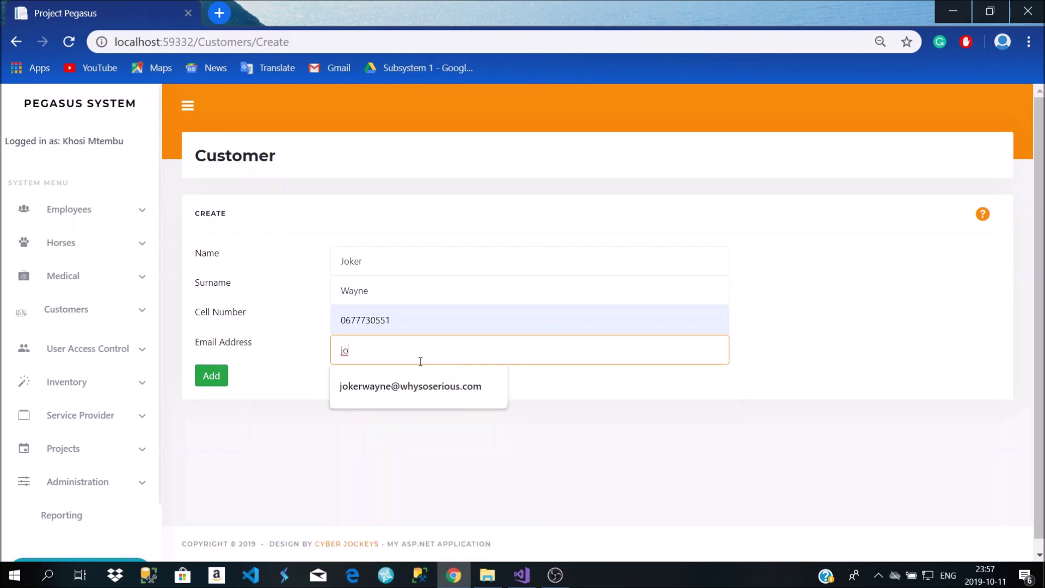
left_click(427, 379)
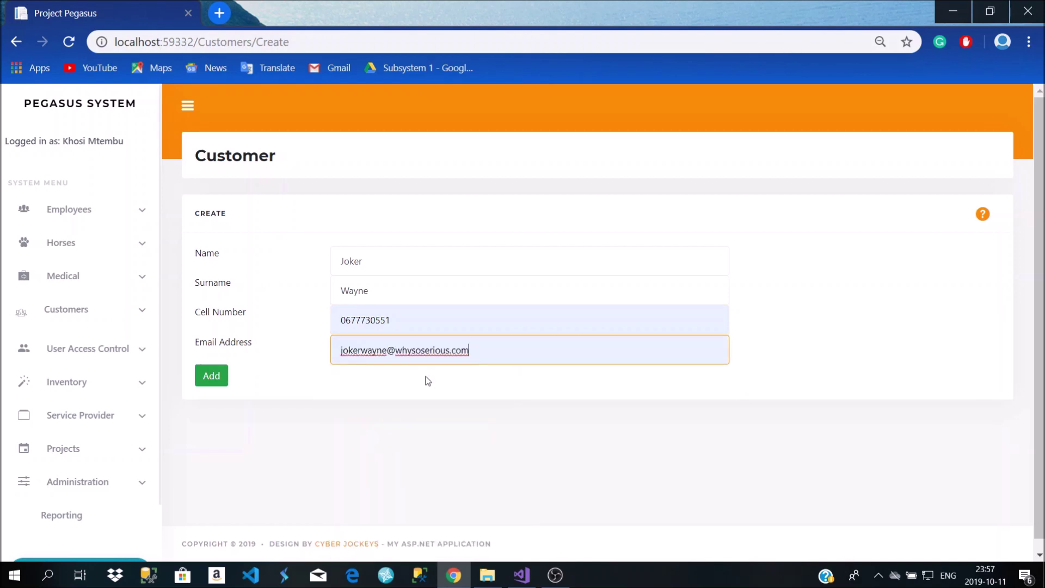
left_click(225, 381)
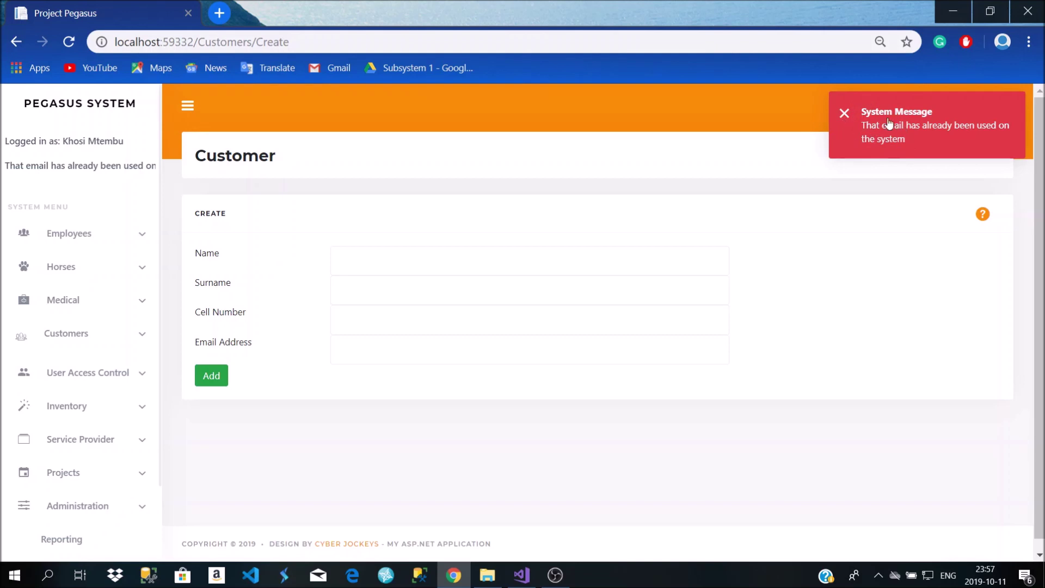
left_click(411, 267)
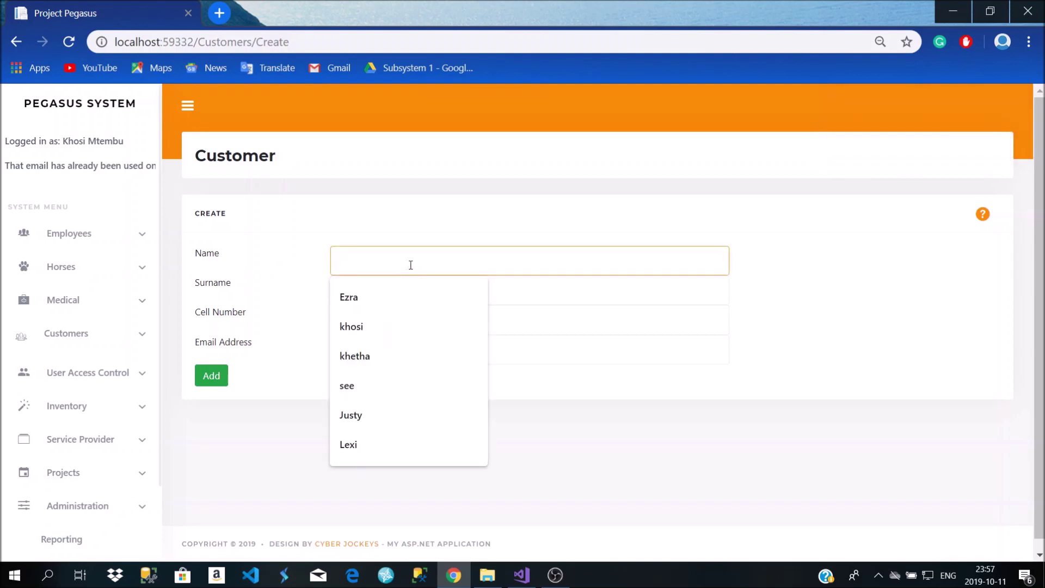
Refill the name and surname from suggestions and change the cell number's last digit to 3
type("Joker")
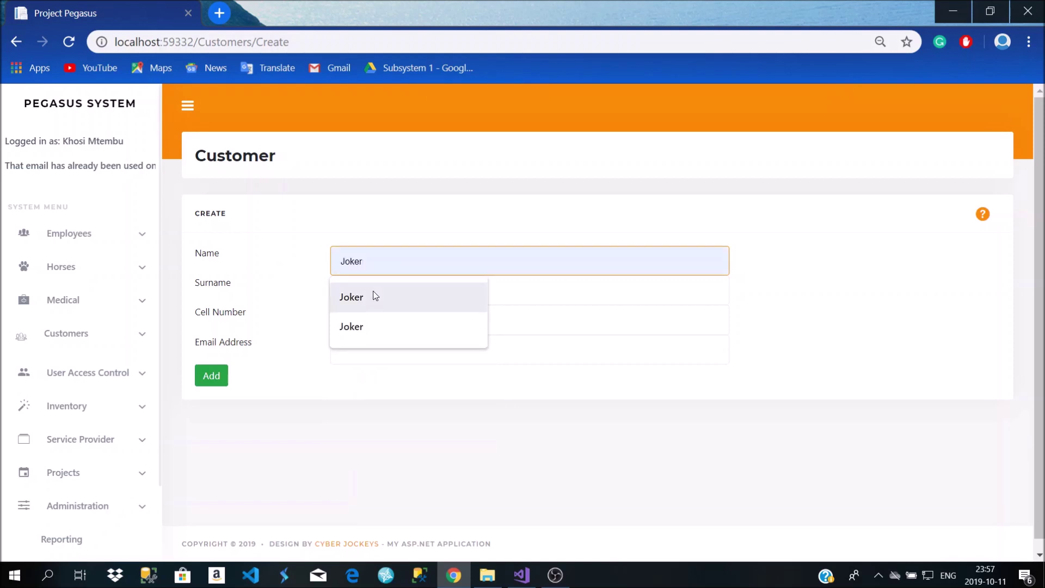
left_click(373, 297)
left_click(374, 296)
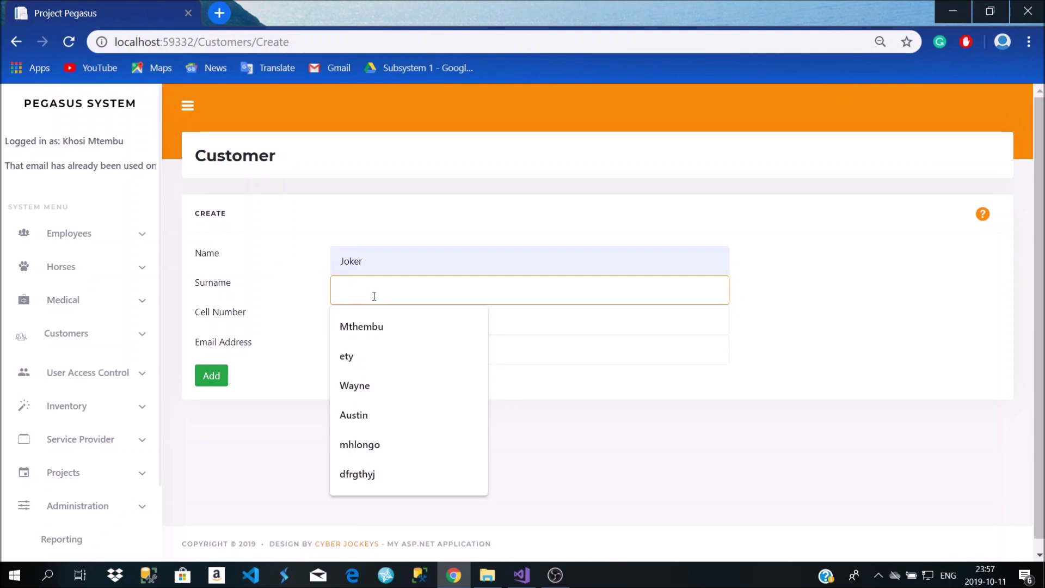
left_click(380, 388)
left_click(378, 322)
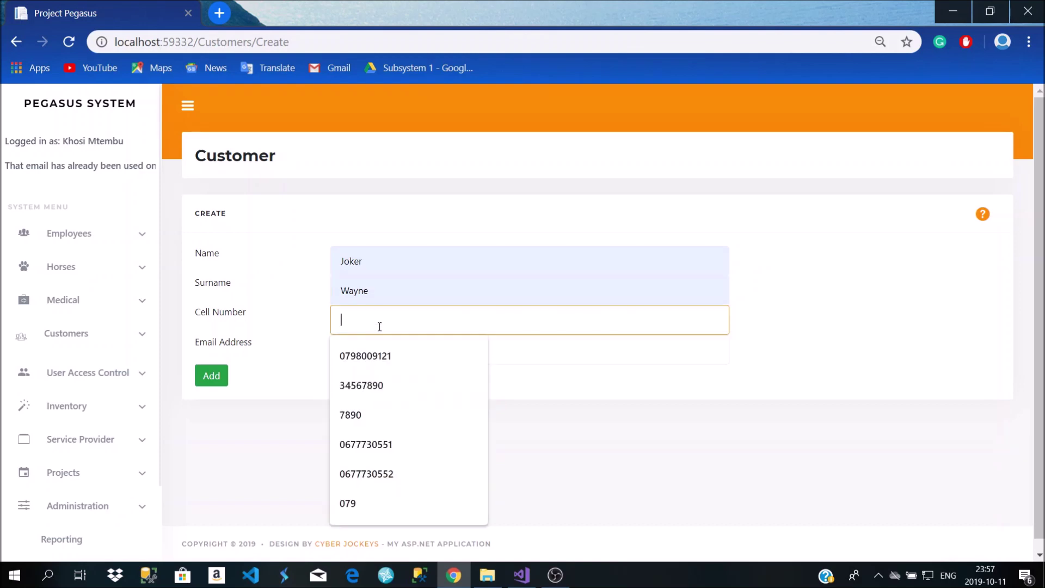
left_click(389, 452)
key("BackSpace")
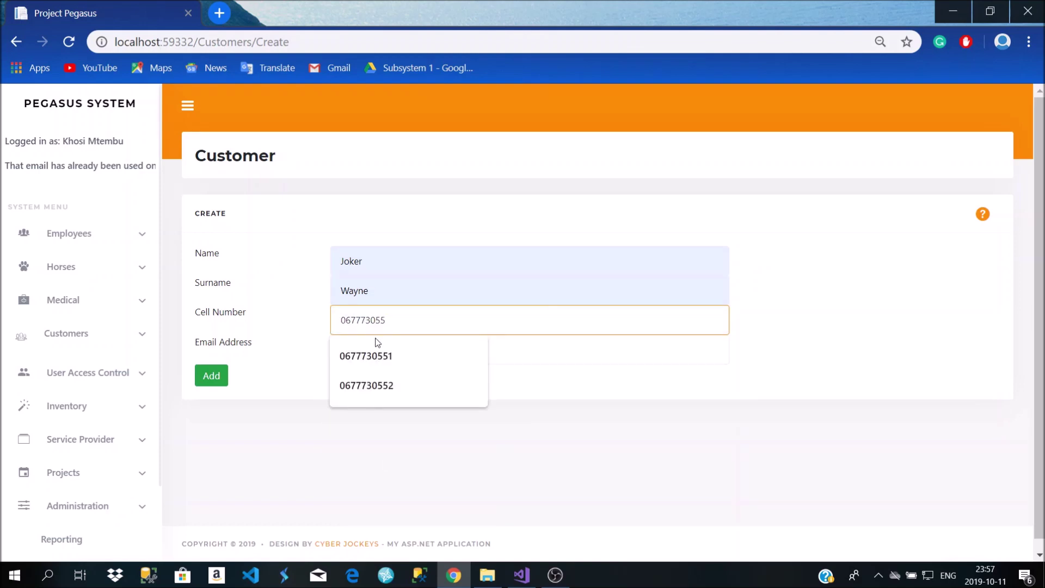
type("3")
Enter a new e-mail address for the customer and submit the form
left_click(378, 344)
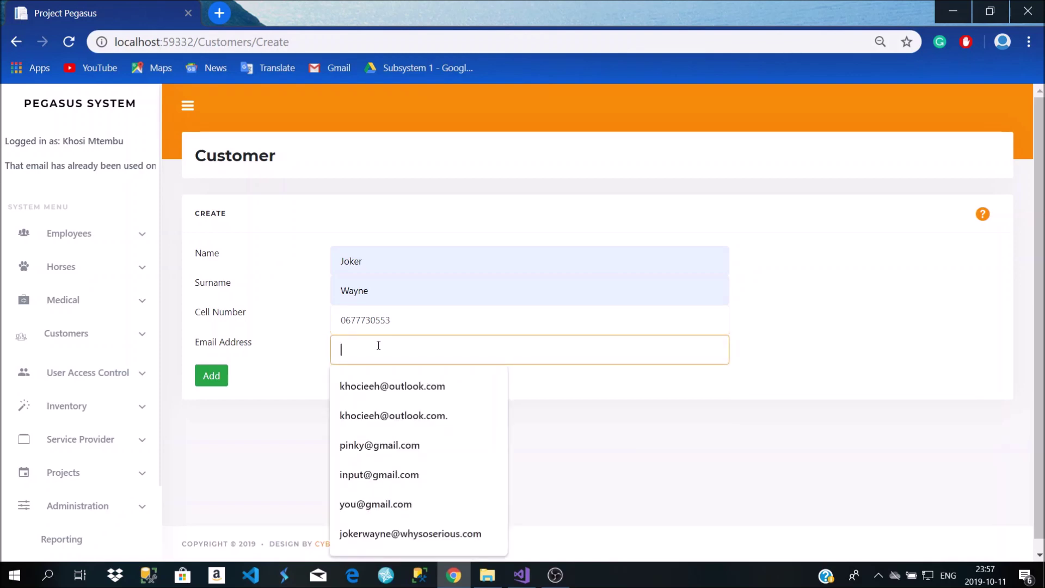
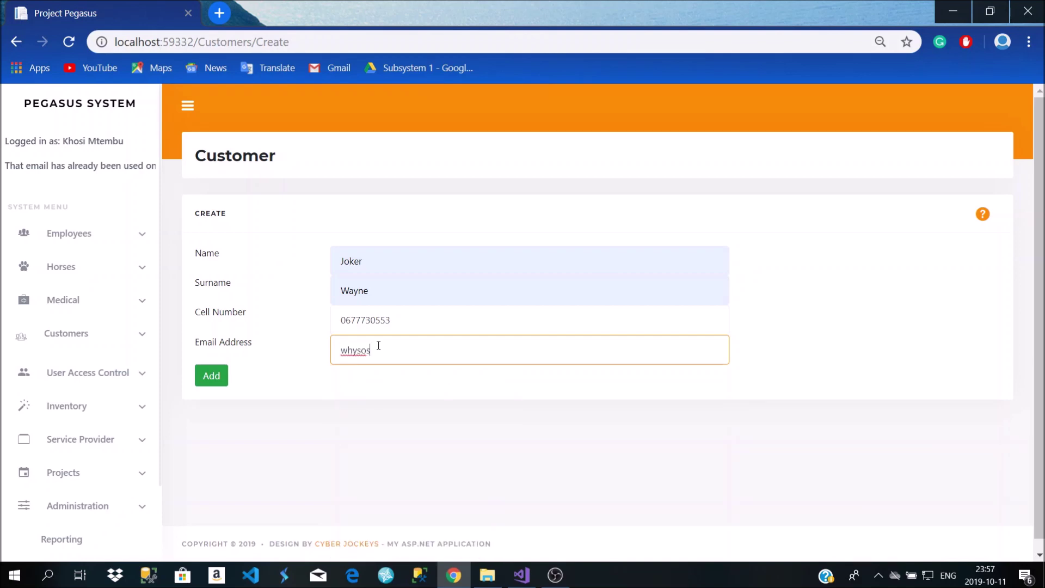
left_click(223, 378)
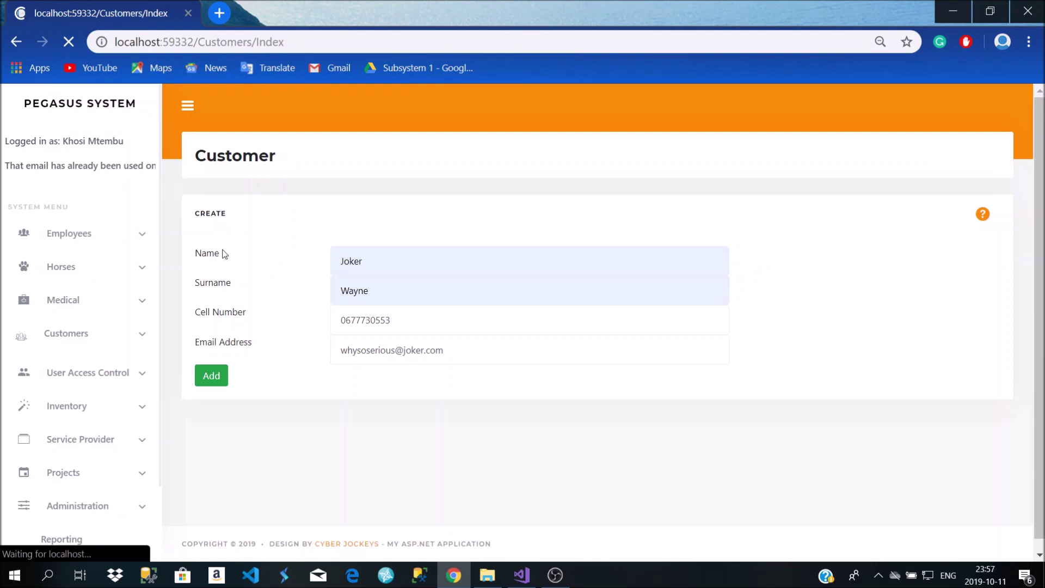
scroll(345, 273, "down", 1)
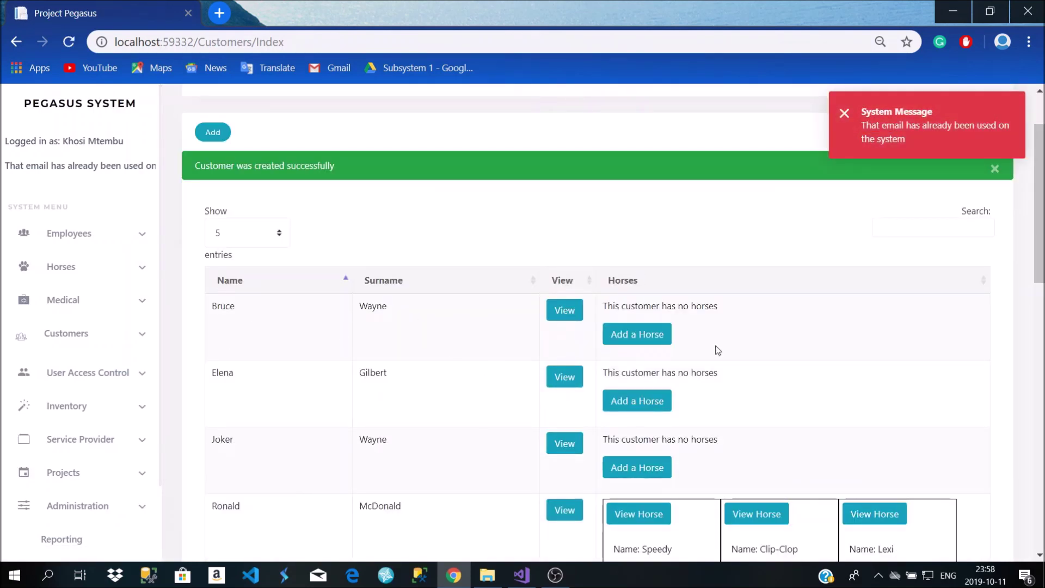
Check the new customer's details page, showing a R 0,00 balance, then return to the list
left_click(566, 310)
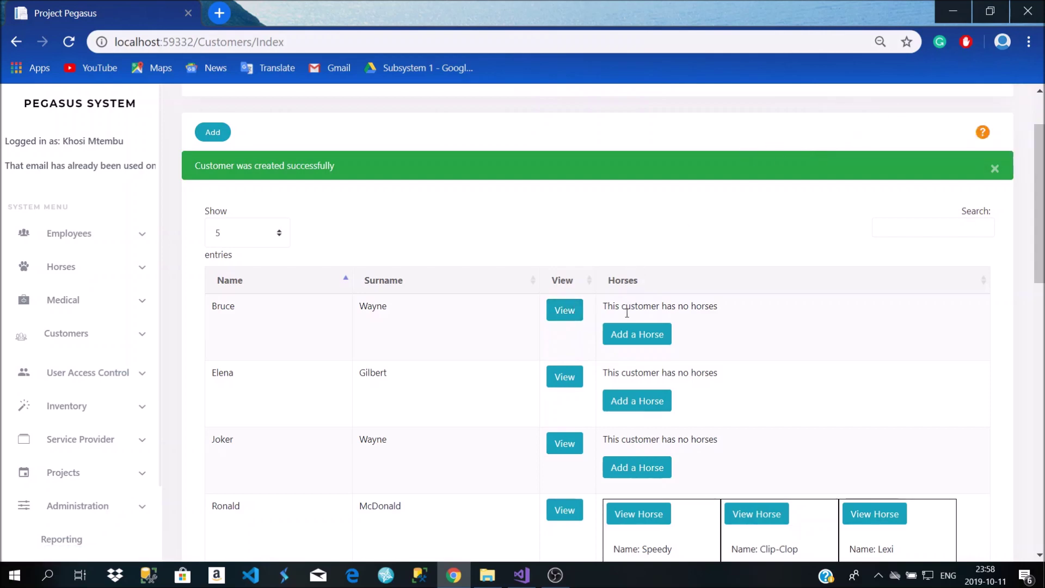
scroll(626, 313, "down", 10)
scroll(358, 313, "up", 10)
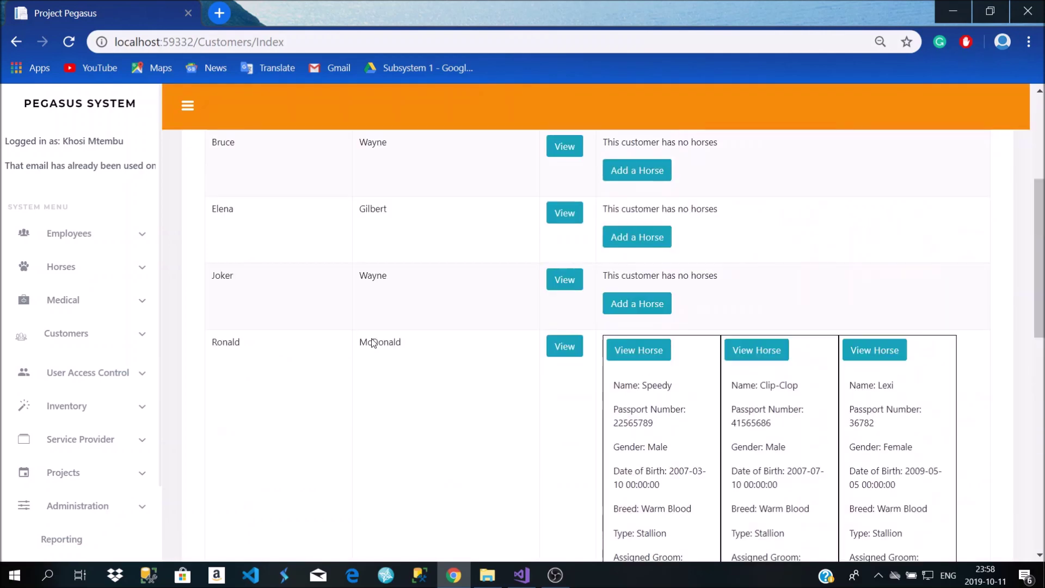
scroll(334, 335, "down", 2)
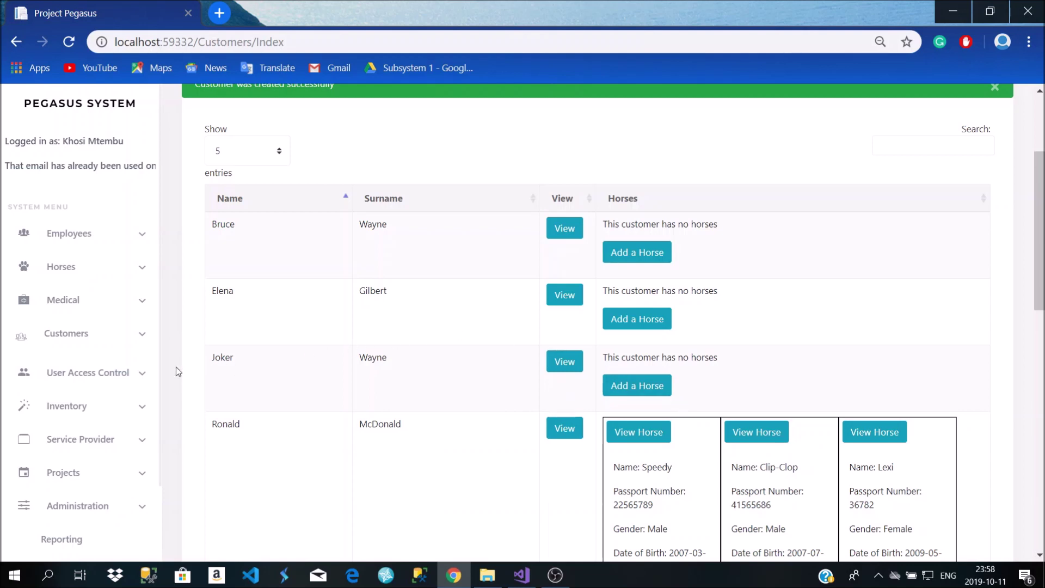
left_click(575, 368)
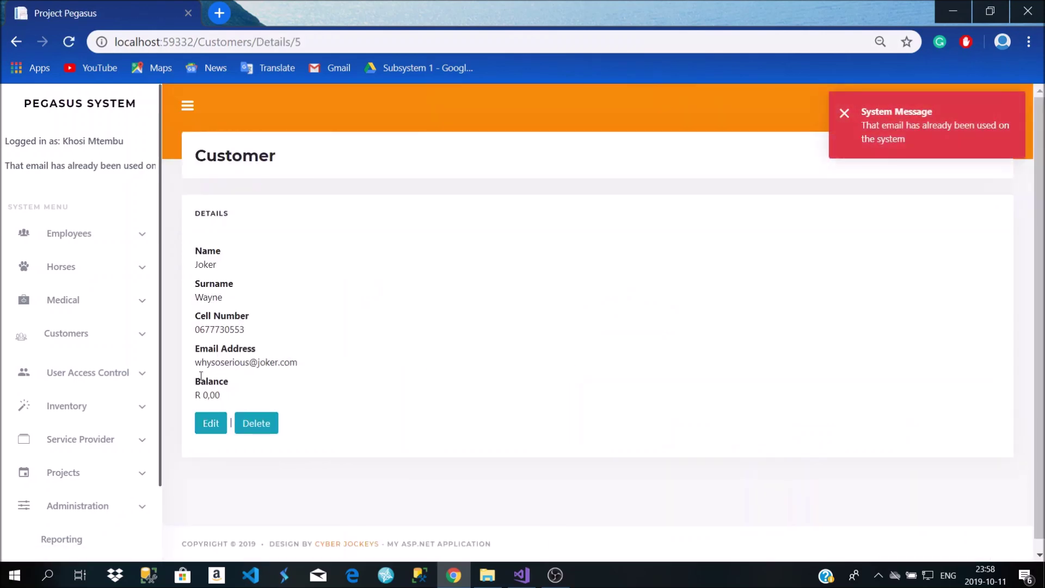
left_click(17, 42)
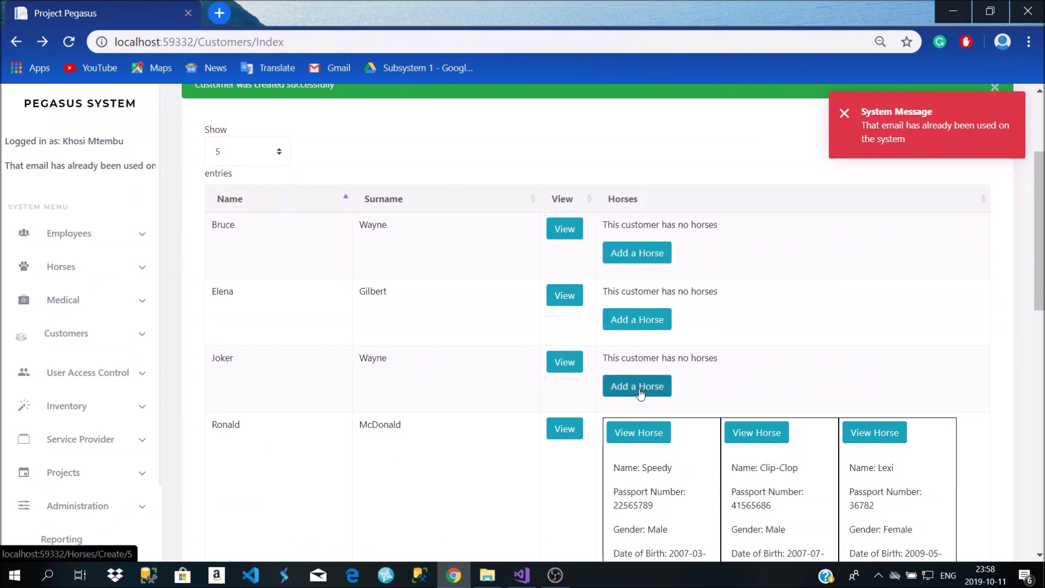
Start a horse for the new customer: passport 1841517, name Ezra, born 2009-05-05
left_click(639, 393)
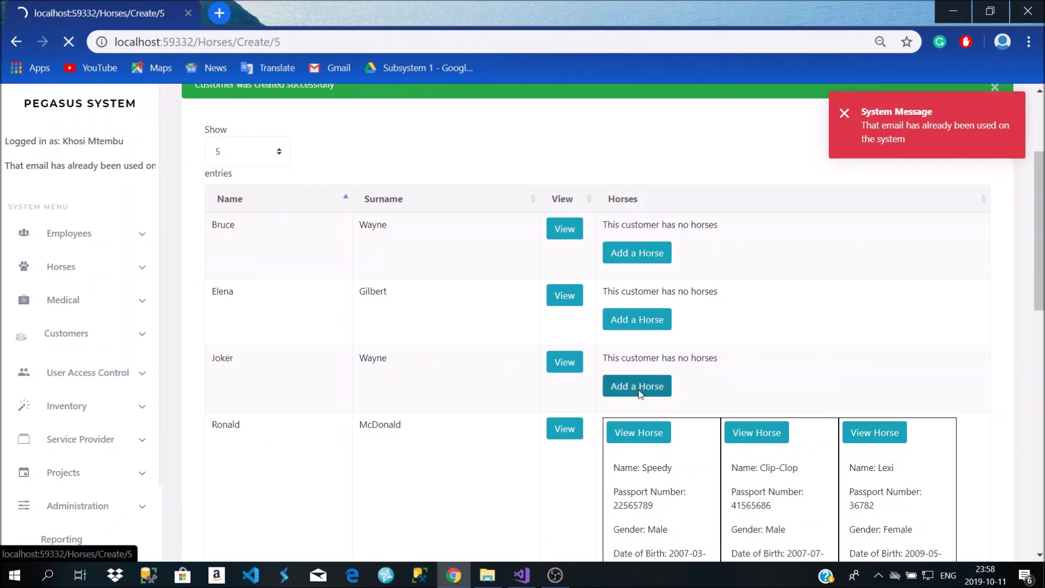
scroll(639, 393, "down", 2)
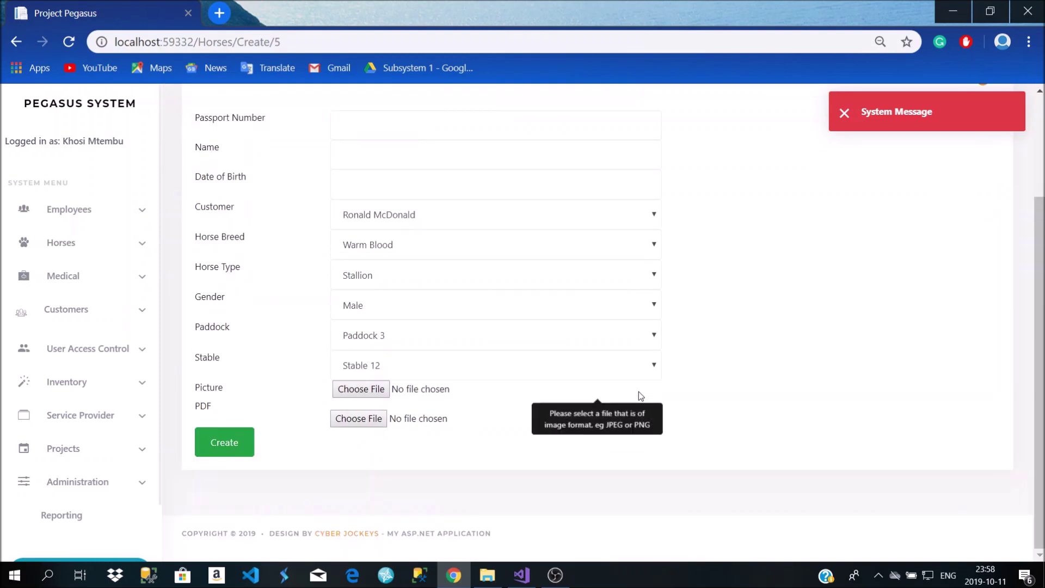
scroll(638, 391, "up", 2)
left_click(450, 268)
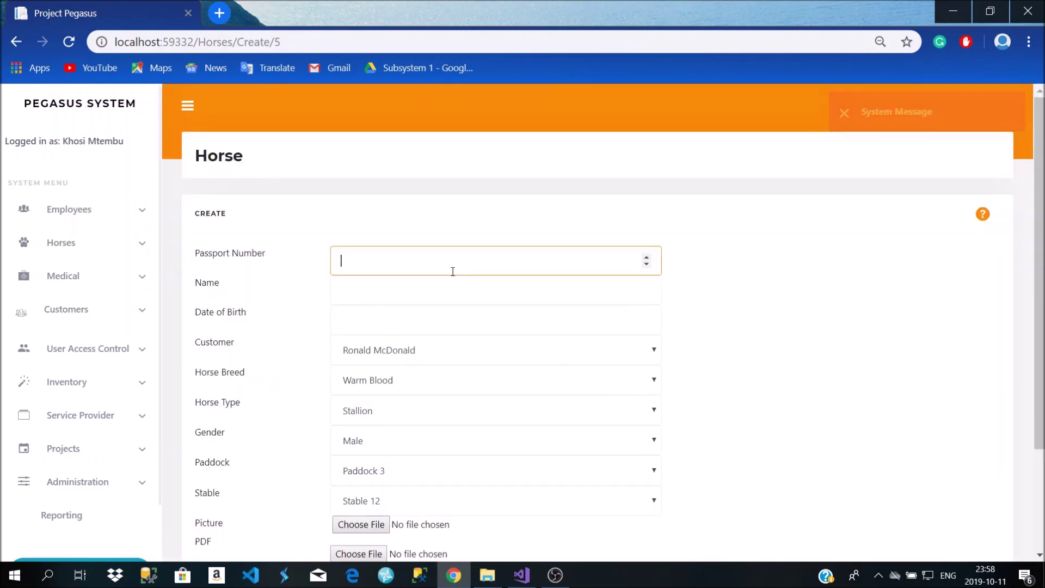
type("1841517")
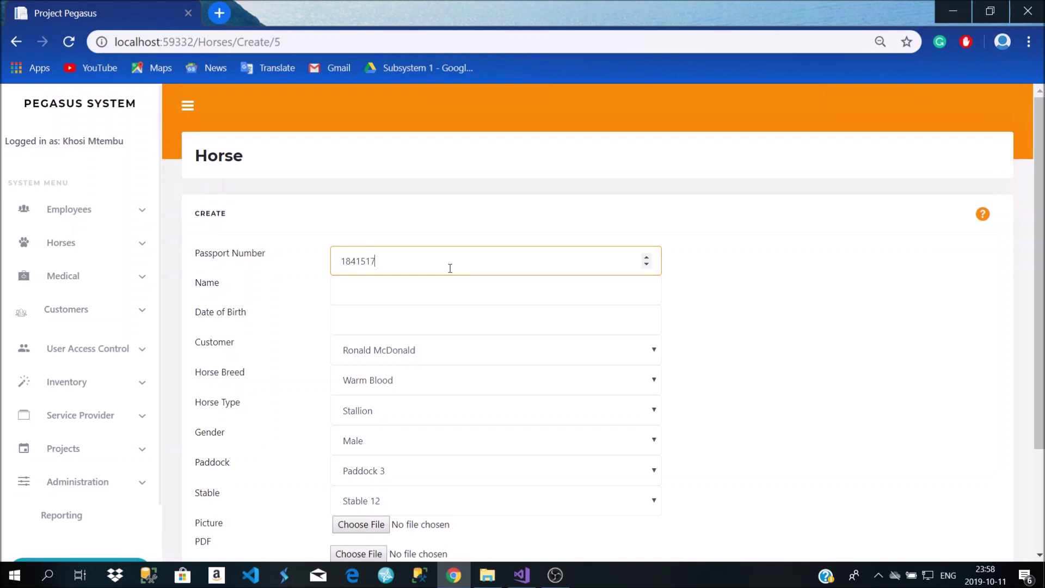
left_click(422, 295)
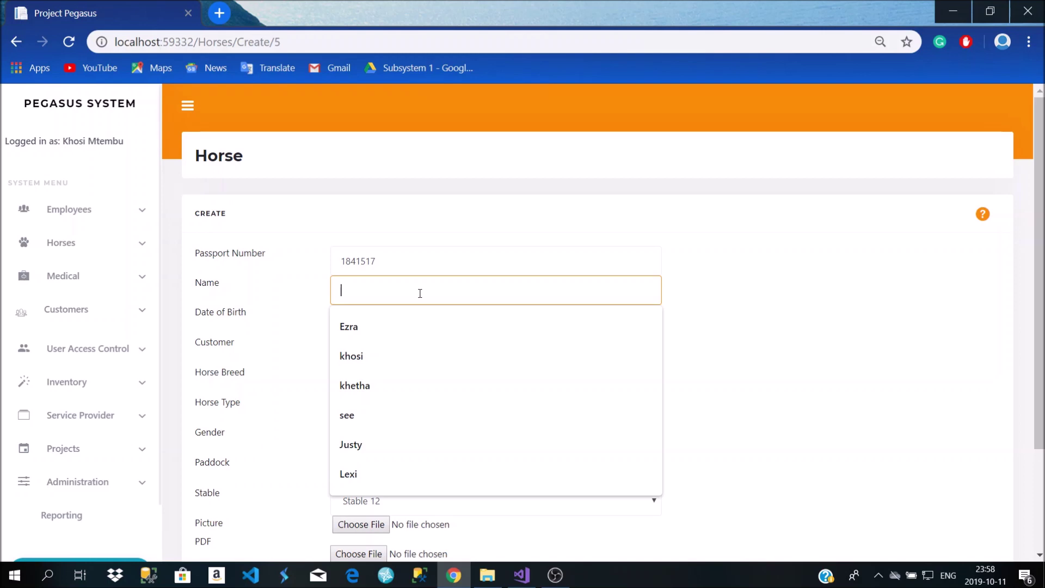
left_click(394, 332)
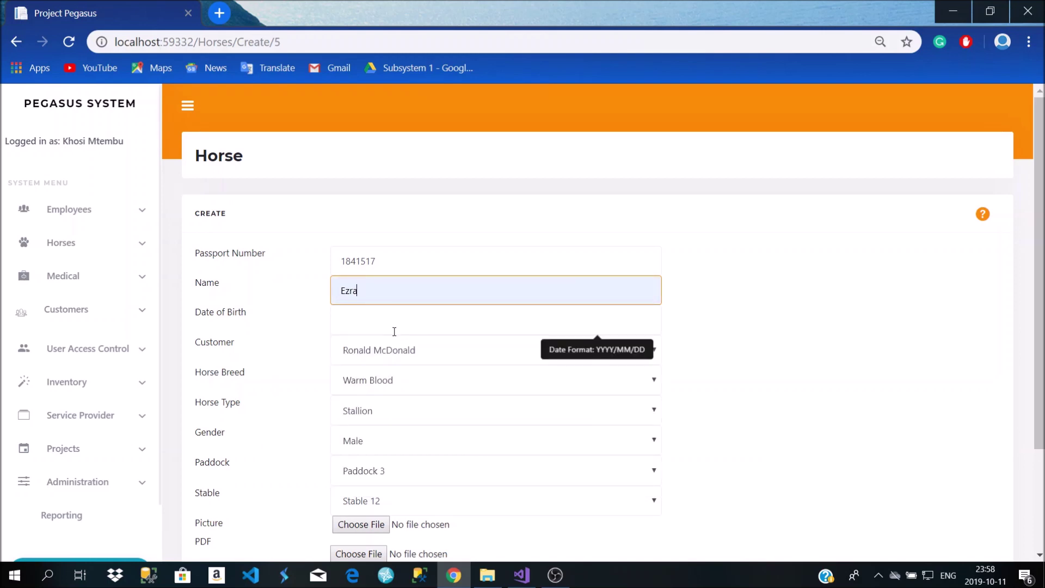
left_click(394, 331)
left_click(427, 358)
Set the owner to the new customer and keep Paddock 3; submitting without a picture fails
scroll(424, 348, "down", 3)
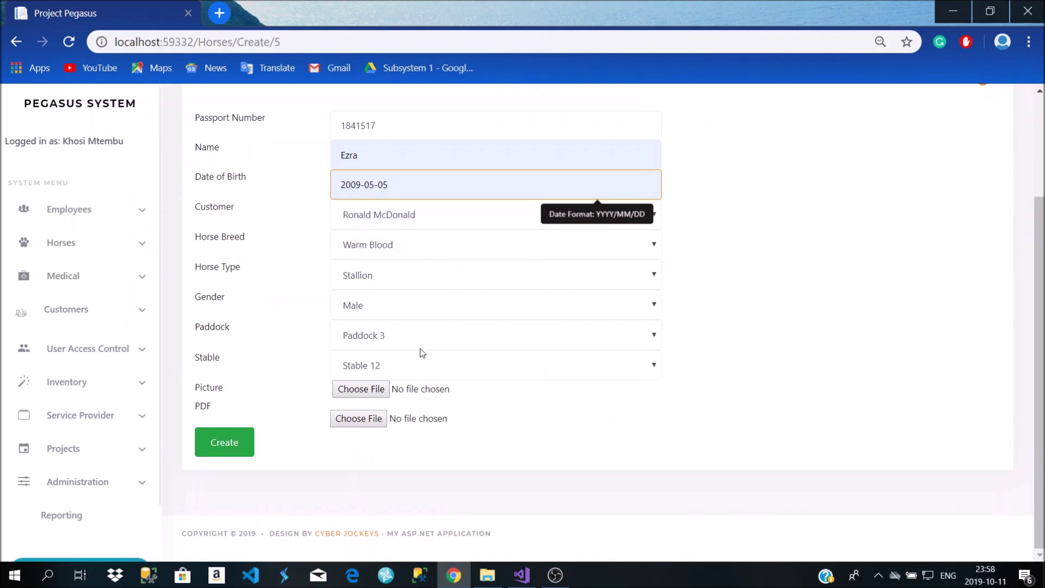
left_click(399, 218)
left_click(385, 274)
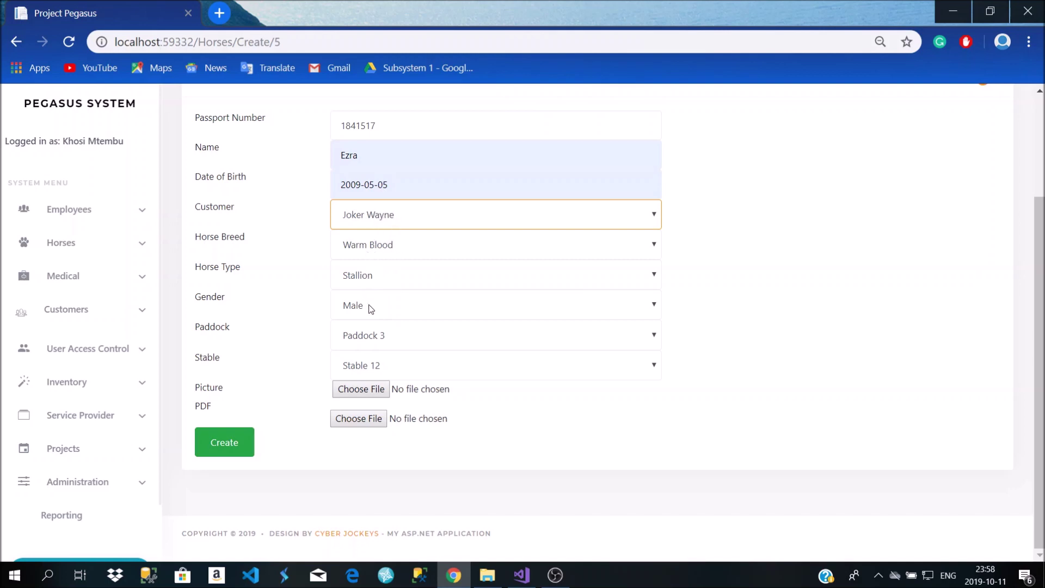
left_click(374, 335)
left_click(315, 374)
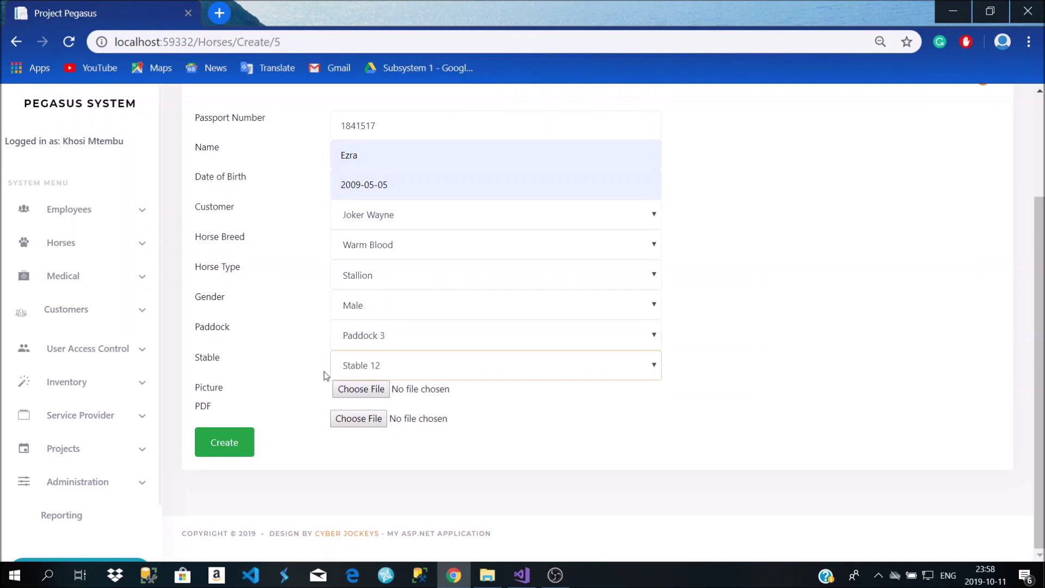
left_click(377, 393)
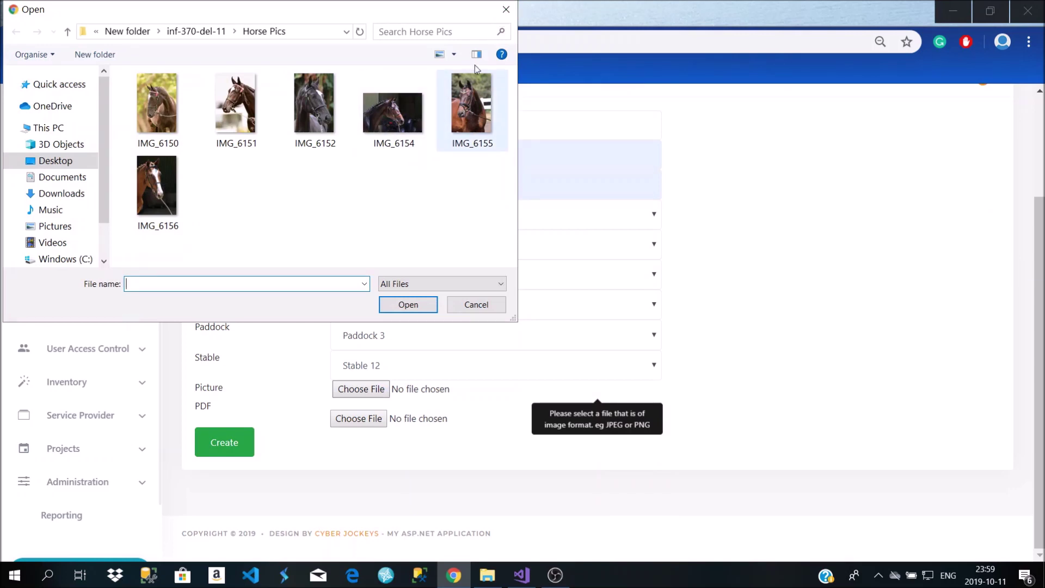
left_click(507, 10)
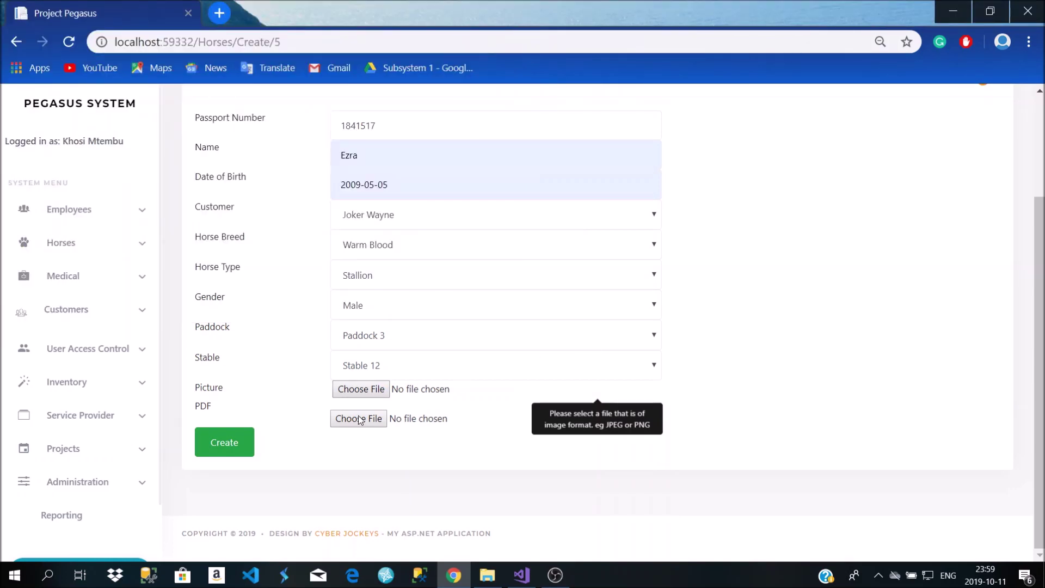
left_click(219, 450)
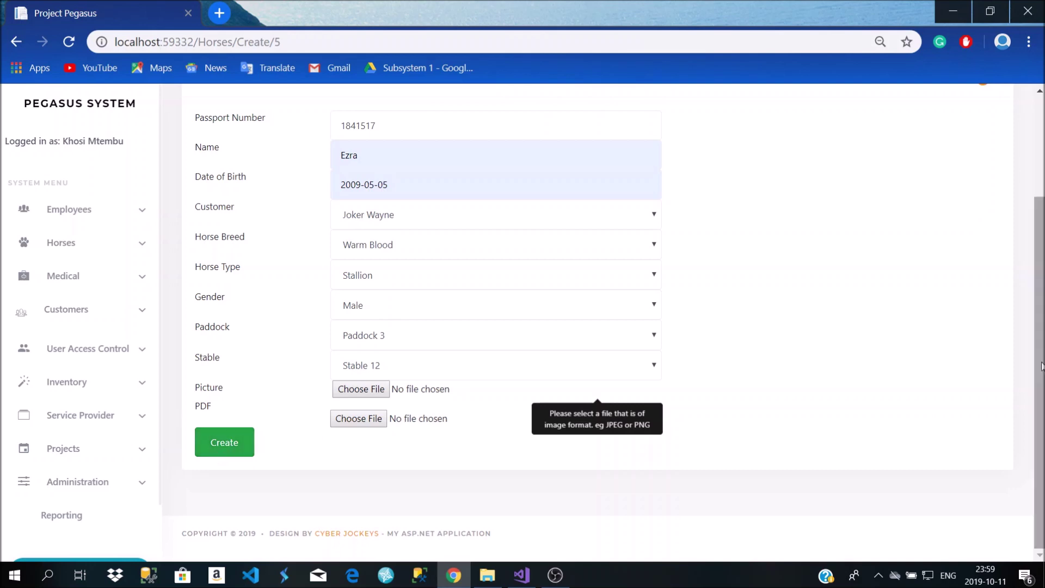
left_click(60, 106)
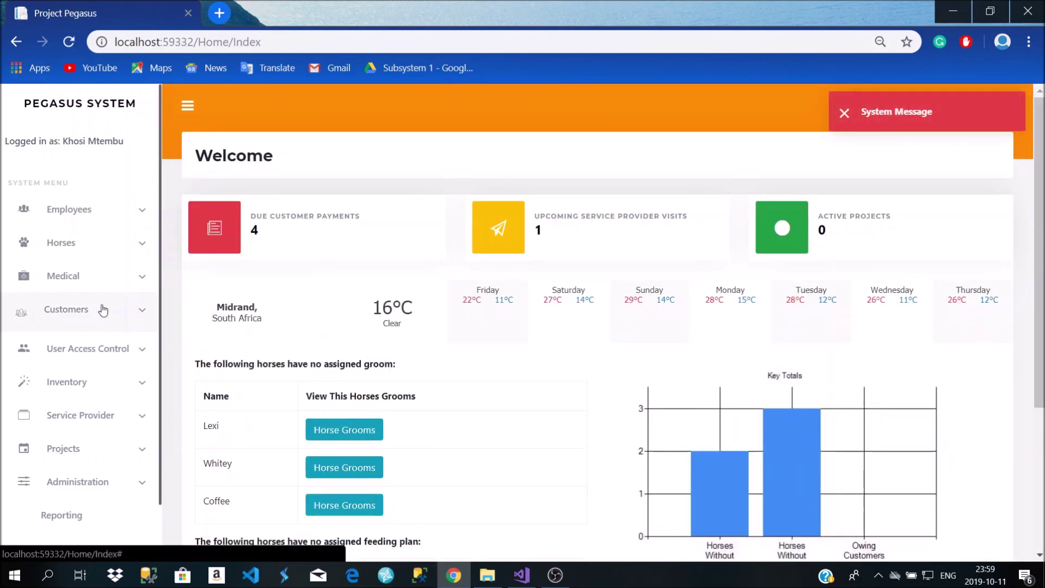
Open the customer list from the sidebar and locate the horse Coffee
left_click(99, 310)
left_click(106, 351)
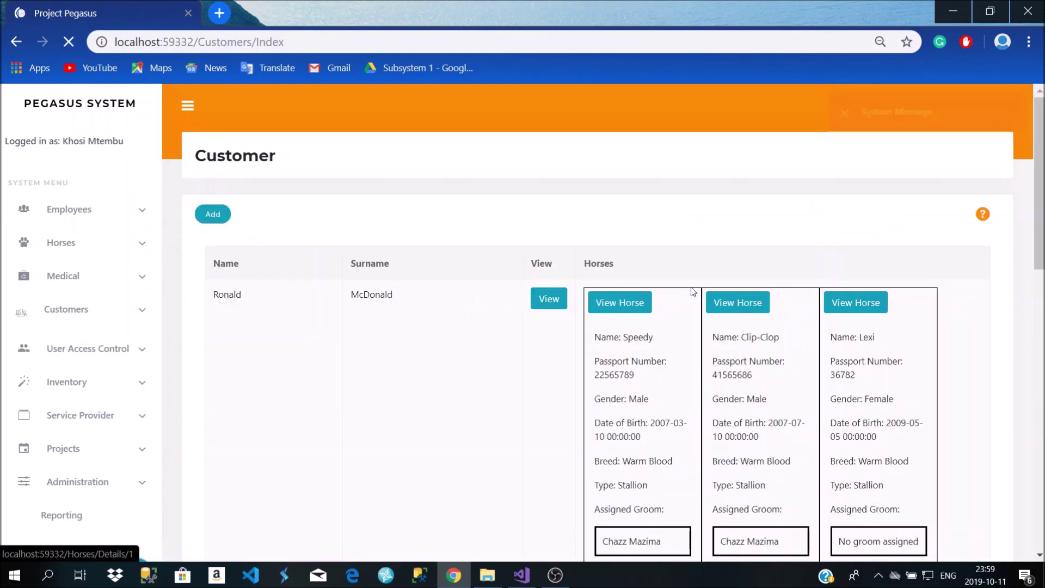
scroll(620, 357, "down", 3)
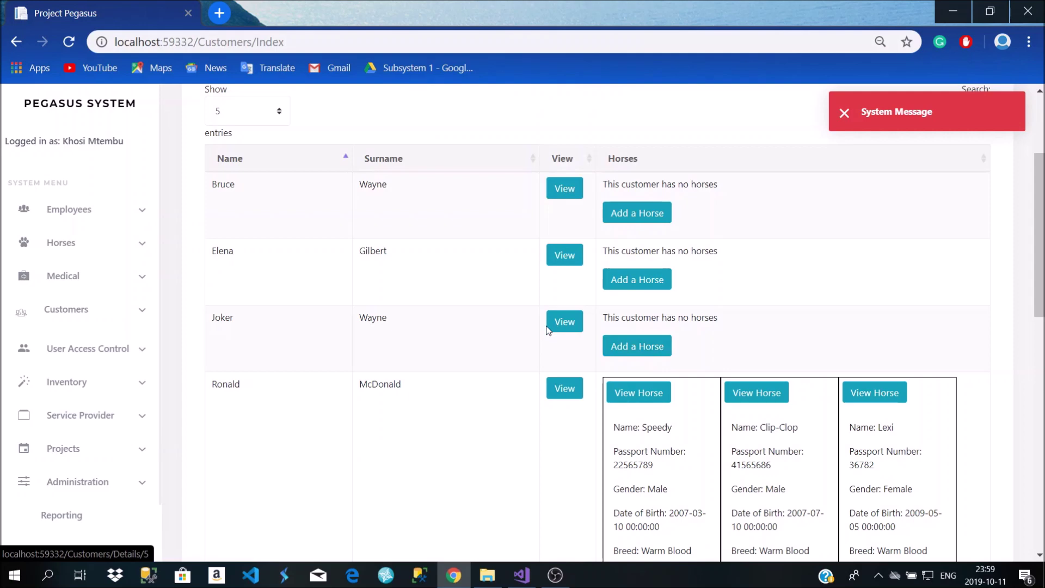
left_click(624, 353)
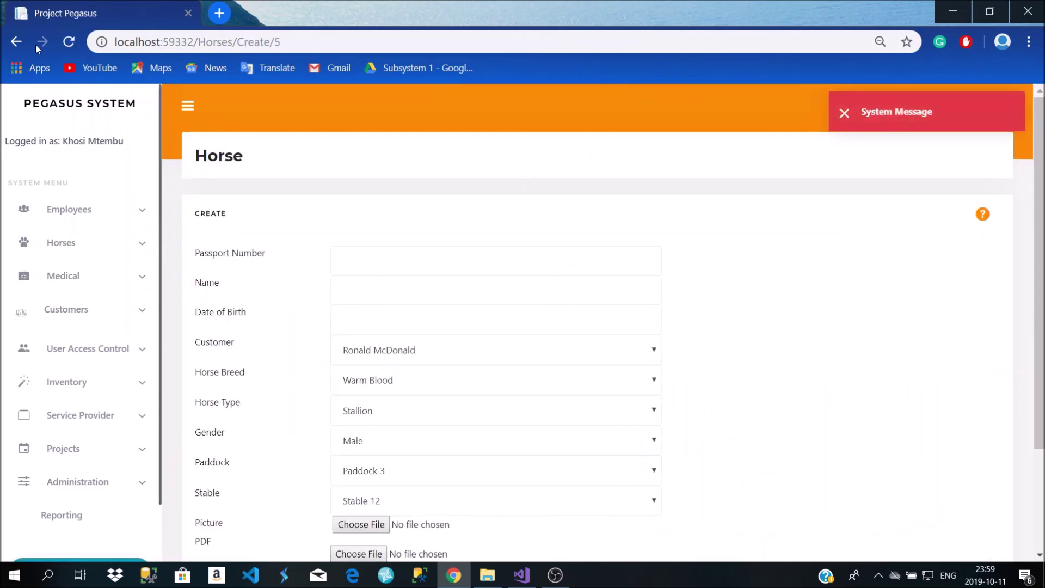
left_click(16, 44)
scroll(679, 343, "down", 5)
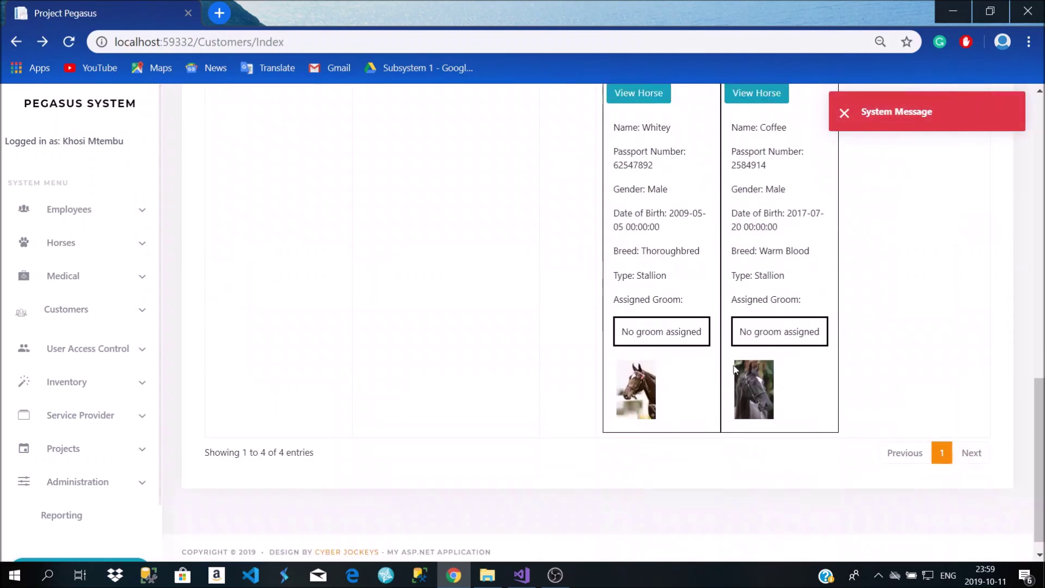
Edit Coffee's record to make the newly added customer its owner and update it
left_click(753, 96)
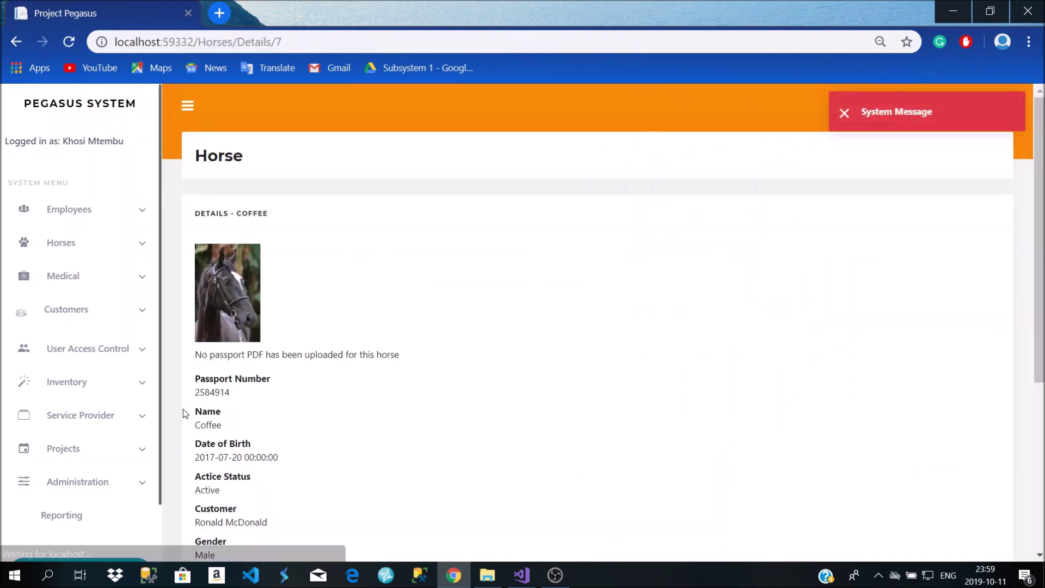
scroll(238, 490, "down", 3)
left_click(211, 549)
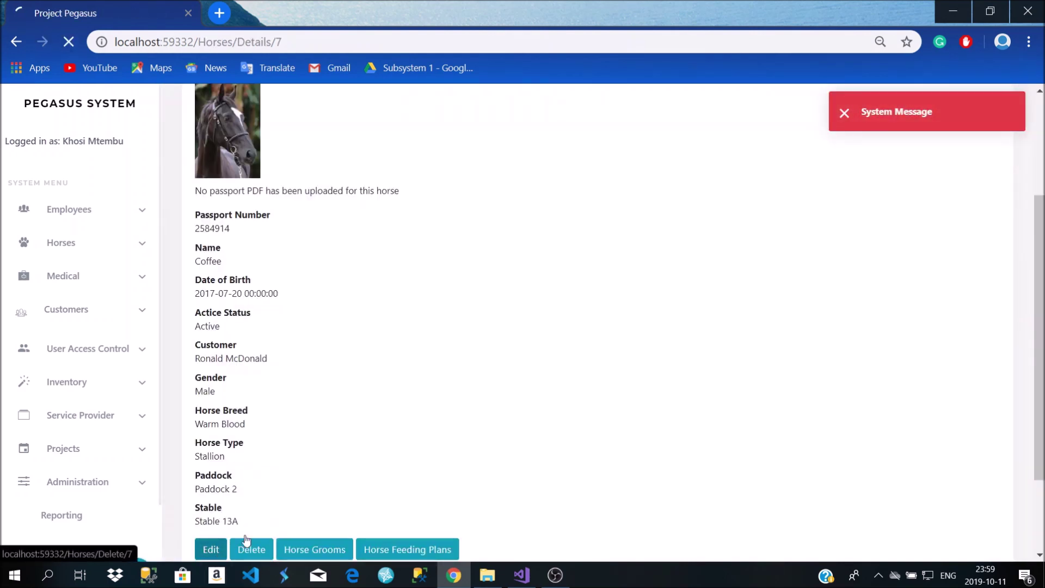
left_click(381, 350)
left_click(398, 396)
scroll(408, 403, "down", 5)
left_click(226, 456)
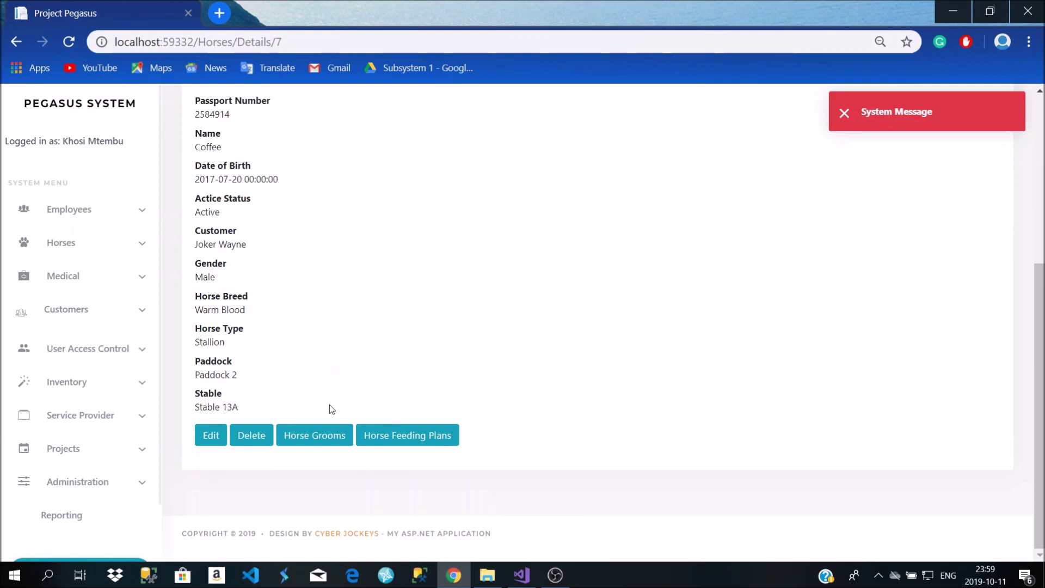
left_click(76, 310)
Open Coffee's details from the customer list to confirm its new owner
left_click(87, 351)
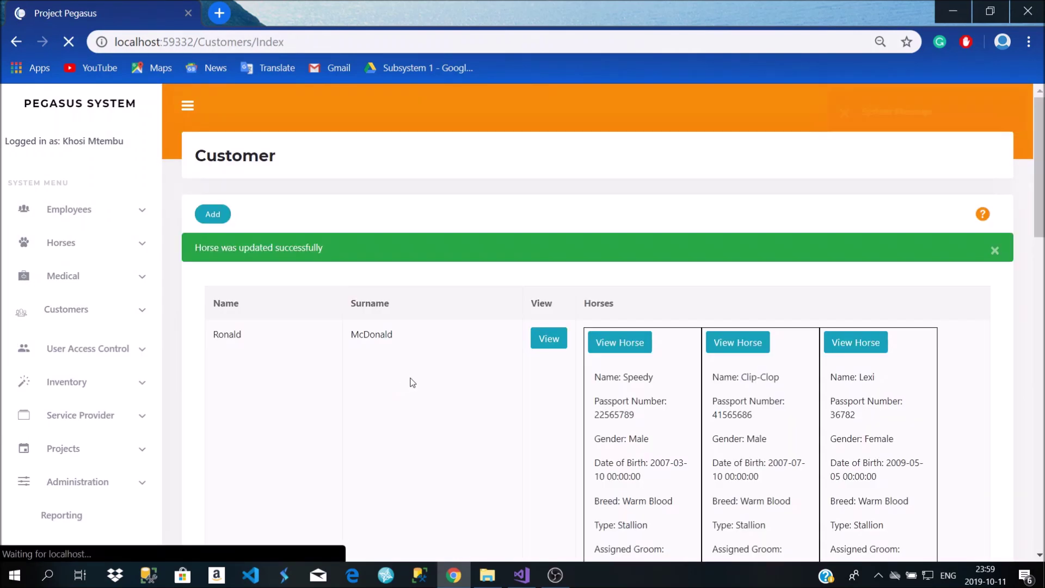
scroll(566, 364, "down", 3)
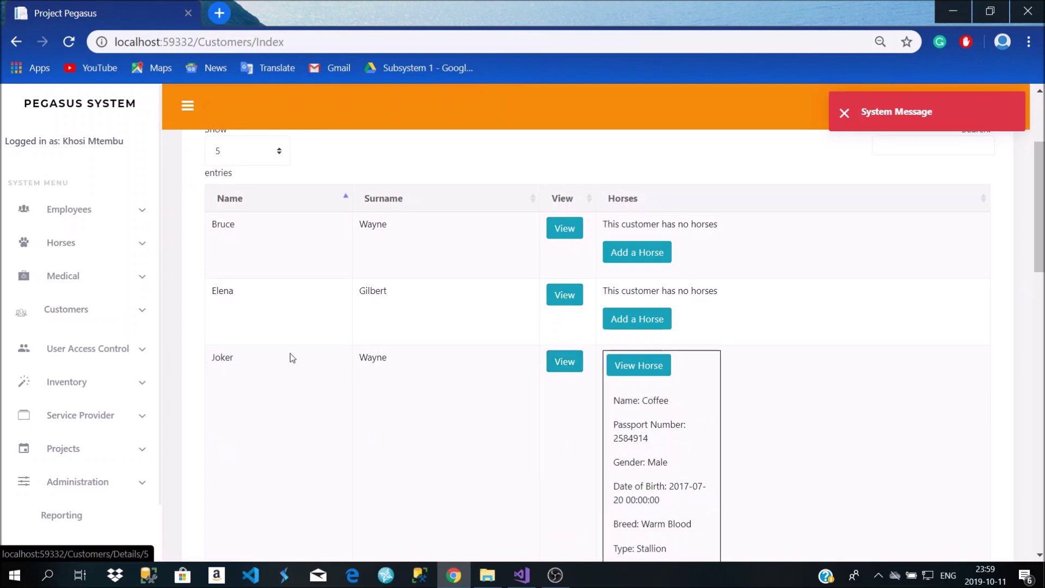
scroll(612, 403, "down", 5)
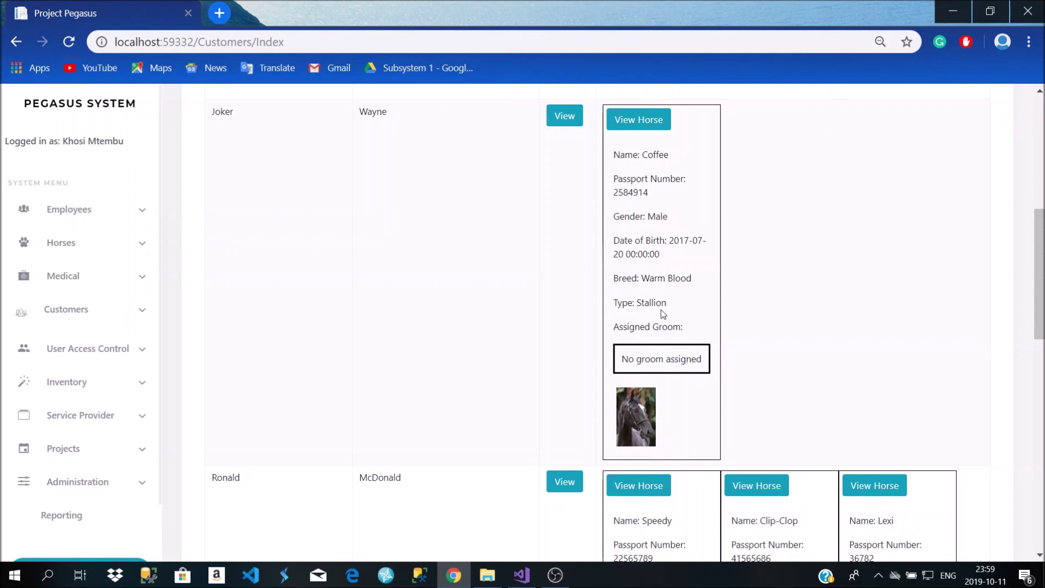
scroll(657, 355, "up", 5)
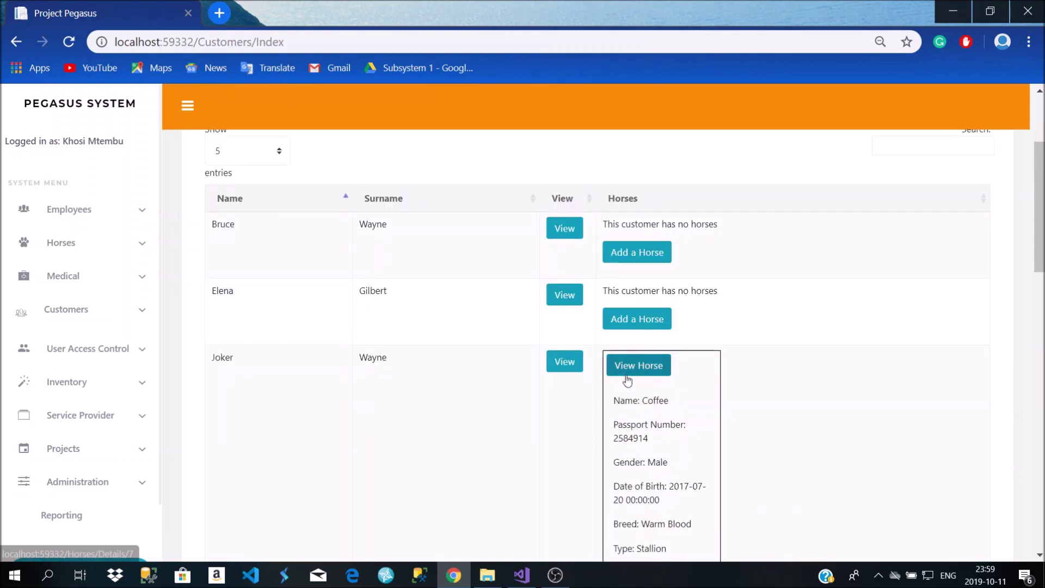
left_click(627, 374)
scroll(303, 378, "down", 4)
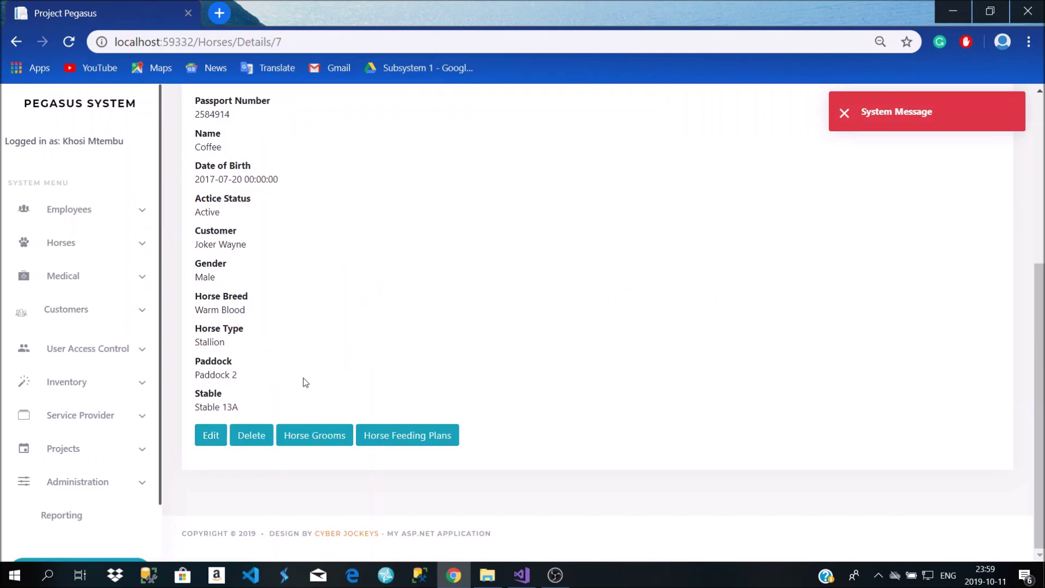
scroll(419, 388, "up", 5)
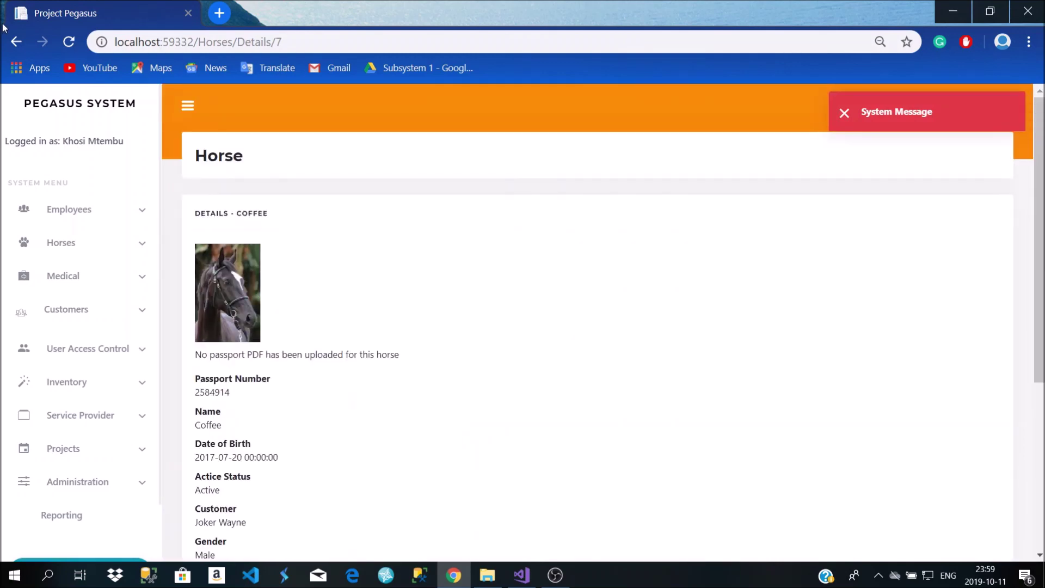
left_click(16, 41)
Open the Sales list, showing the single sale dated 2019-08-30
scroll(461, 359, "down", 7)
left_click(71, 310)
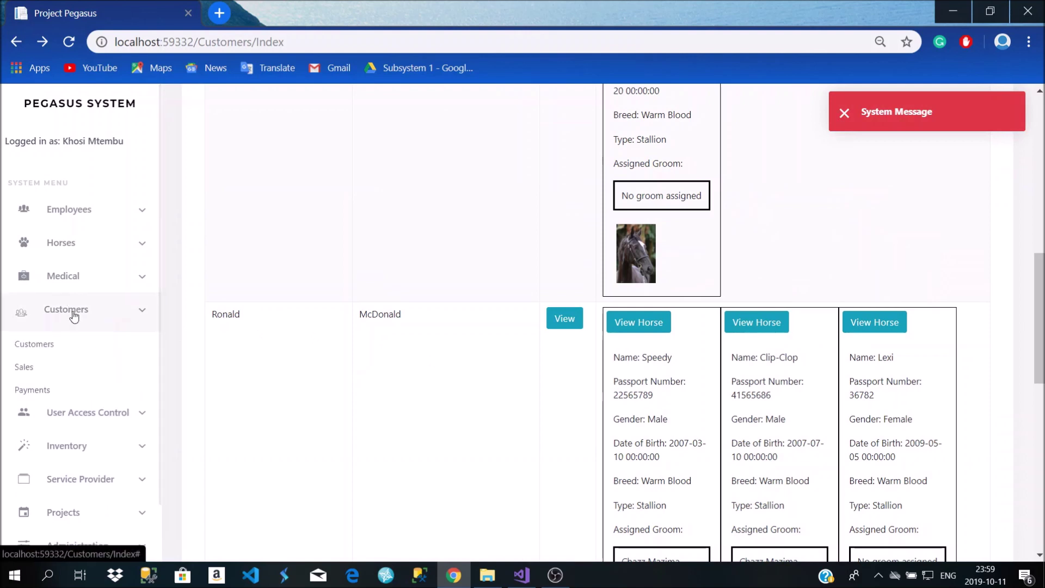
left_click(79, 367)
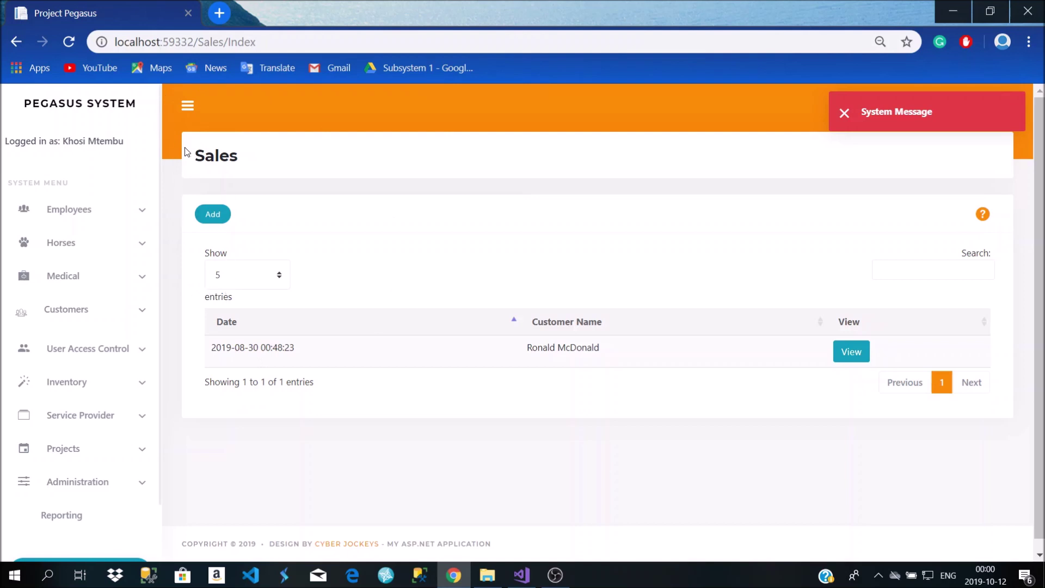
Try the sales search box and toggle the sale-date sort order
left_click(918, 261)
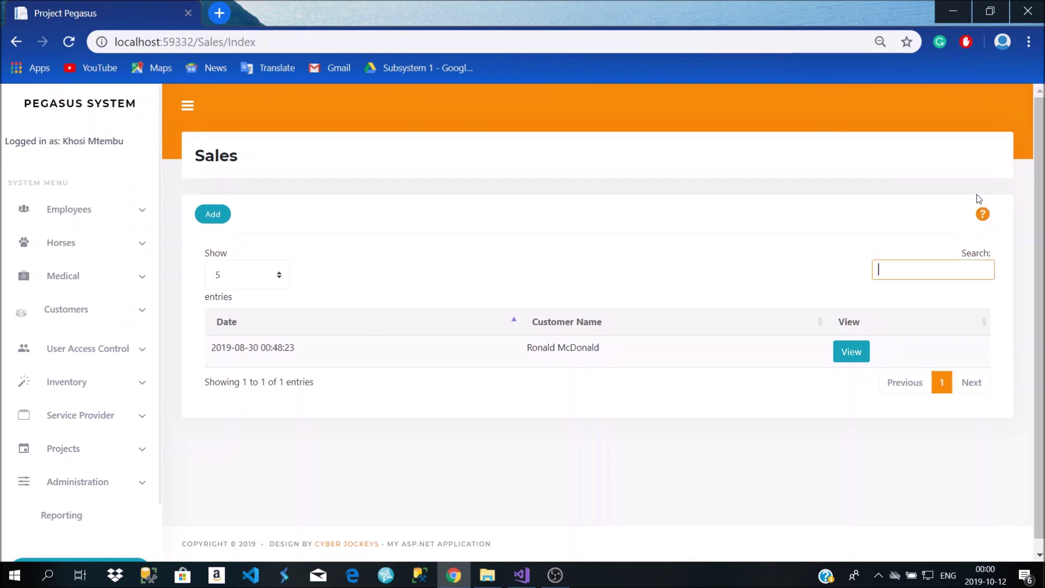
left_click(986, 375)
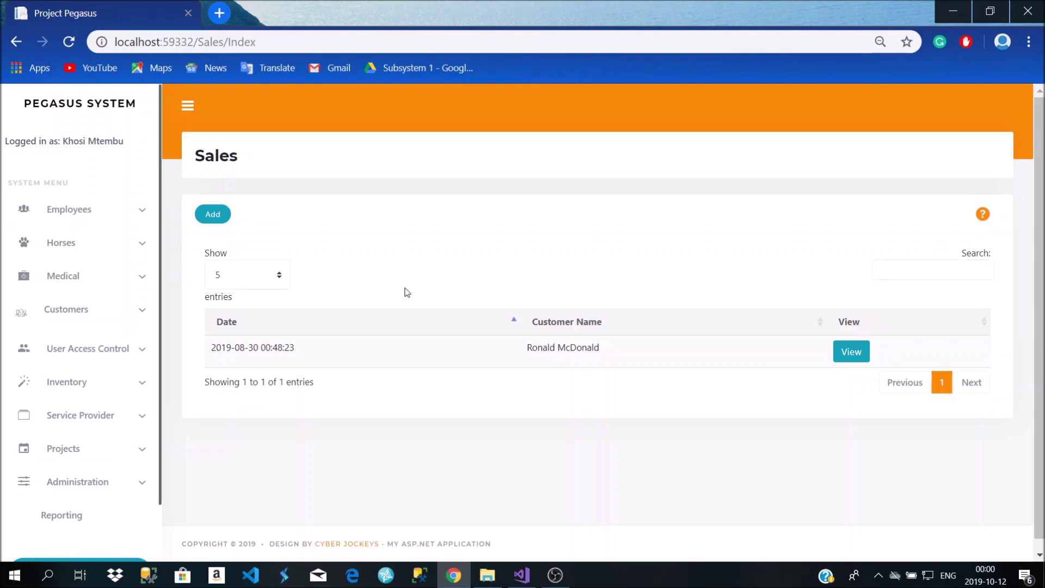
left_click(512, 325)
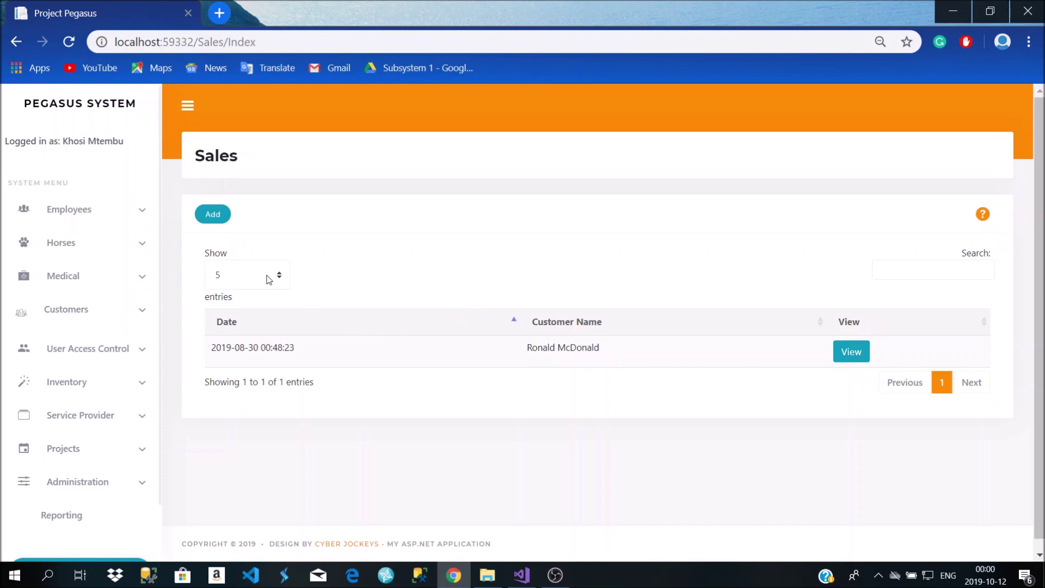
Create a new sale billed to the newly added customer
left_click(213, 216)
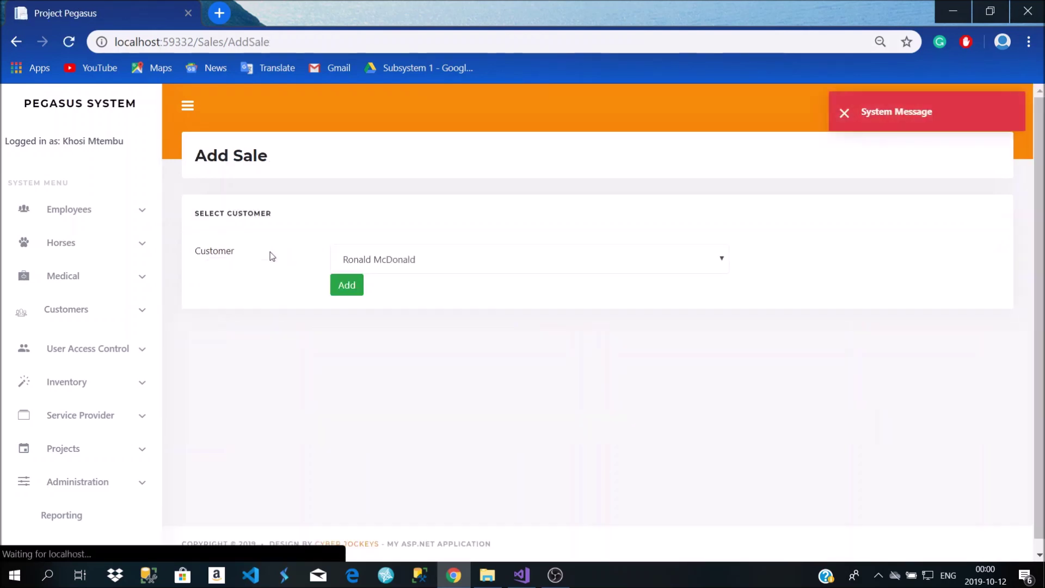
left_click(420, 263)
left_click(420, 262)
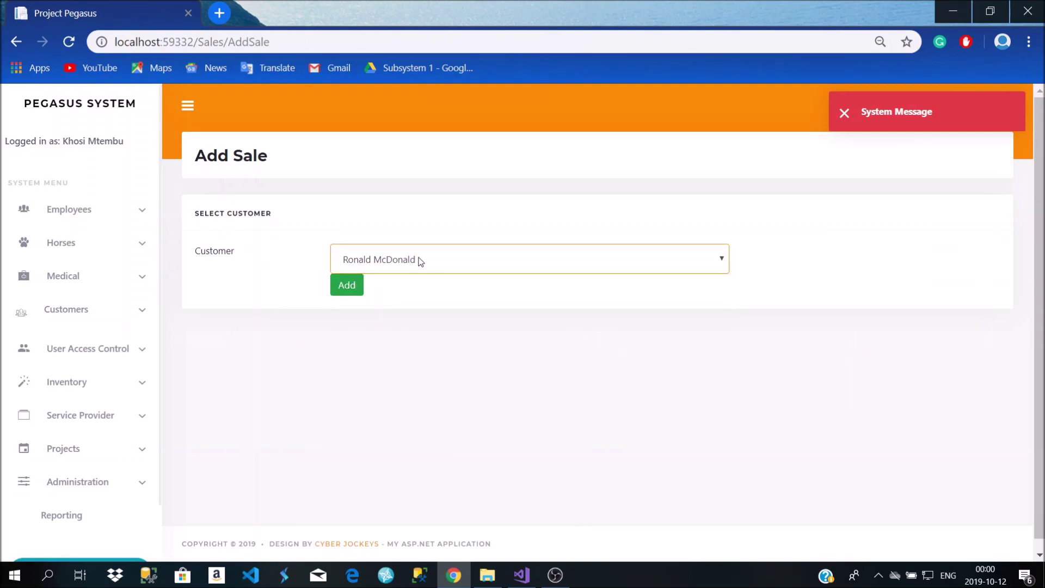
left_click(420, 261)
left_click(410, 321)
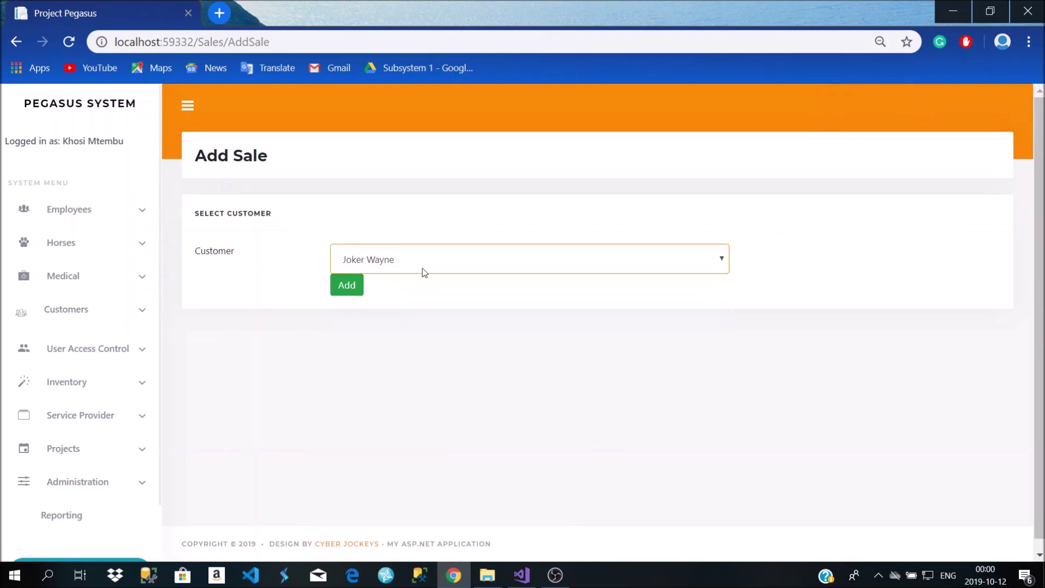
left_click(423, 267)
left_click(423, 267)
left_click(352, 292)
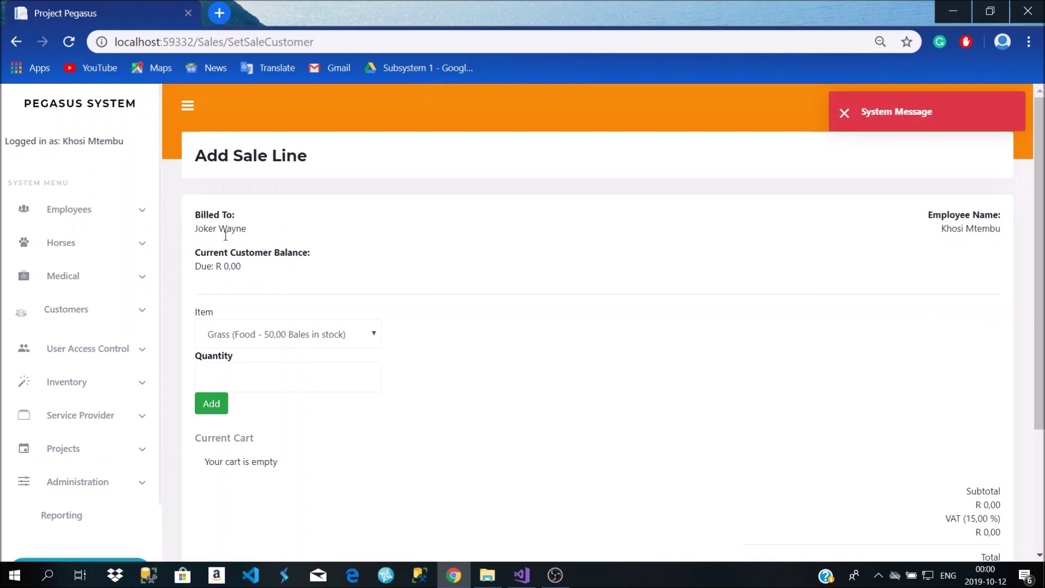
Review the sale's billing, employee details and the customer's due balance
left_click_drag(920, 208, 980, 214)
left_click(967, 201)
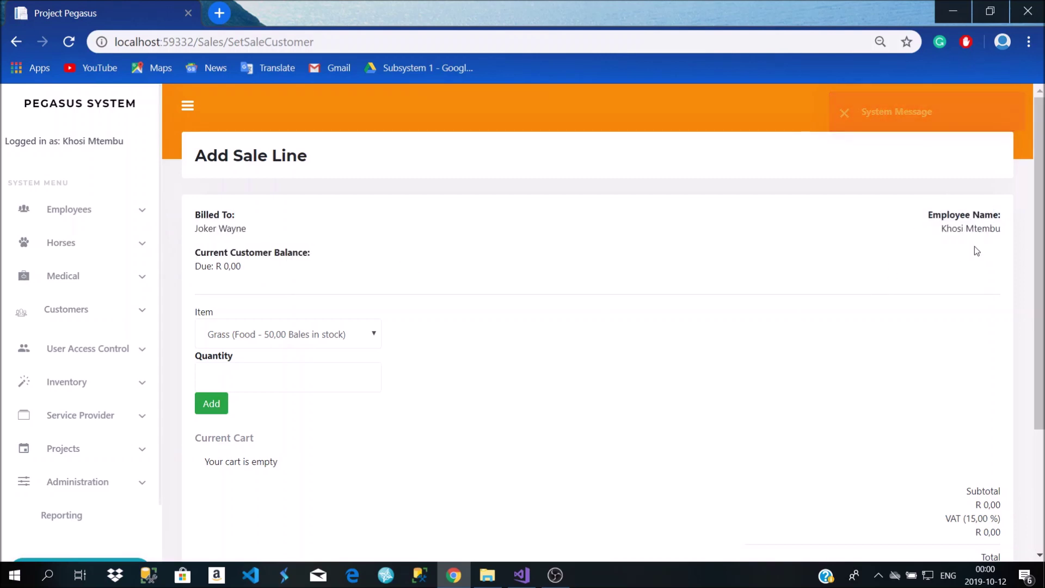
scroll(482, 300, "down", 2)
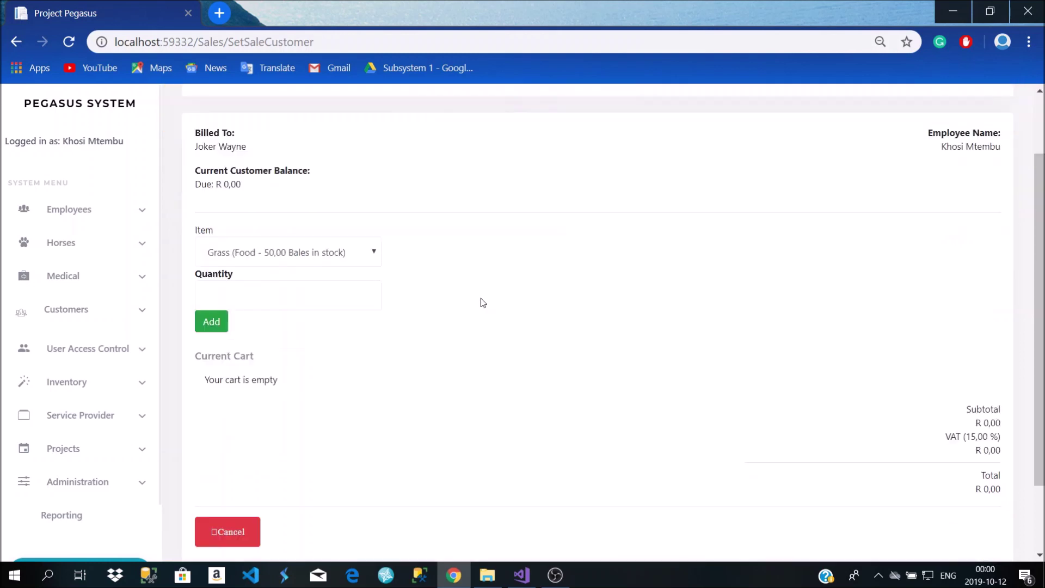
scroll(248, 248, "up", 2)
scroll(338, 197, "down", 4)
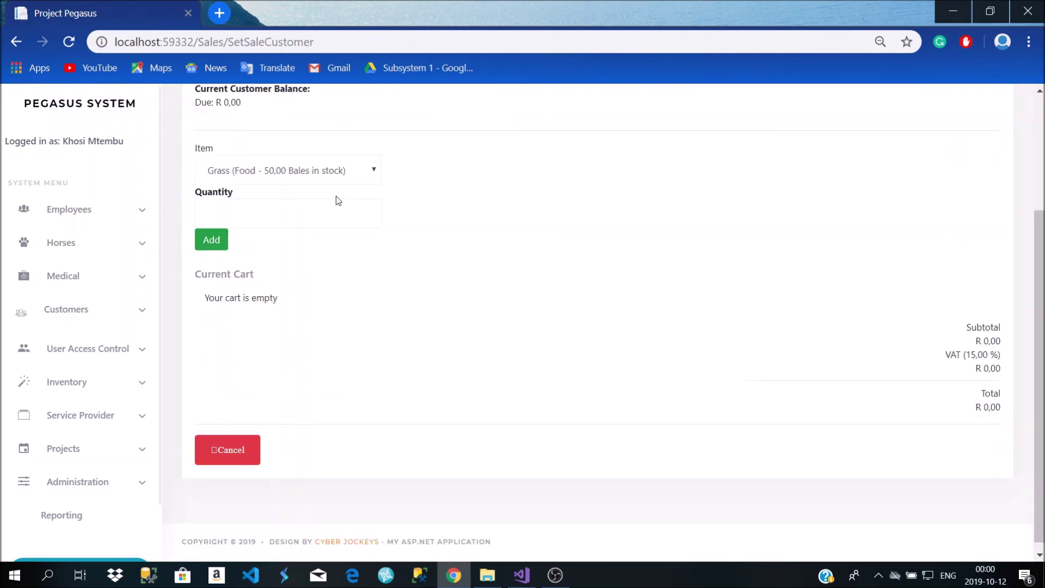
scroll(327, 192, "up", 2)
scroll(248, 173, "up", 2)
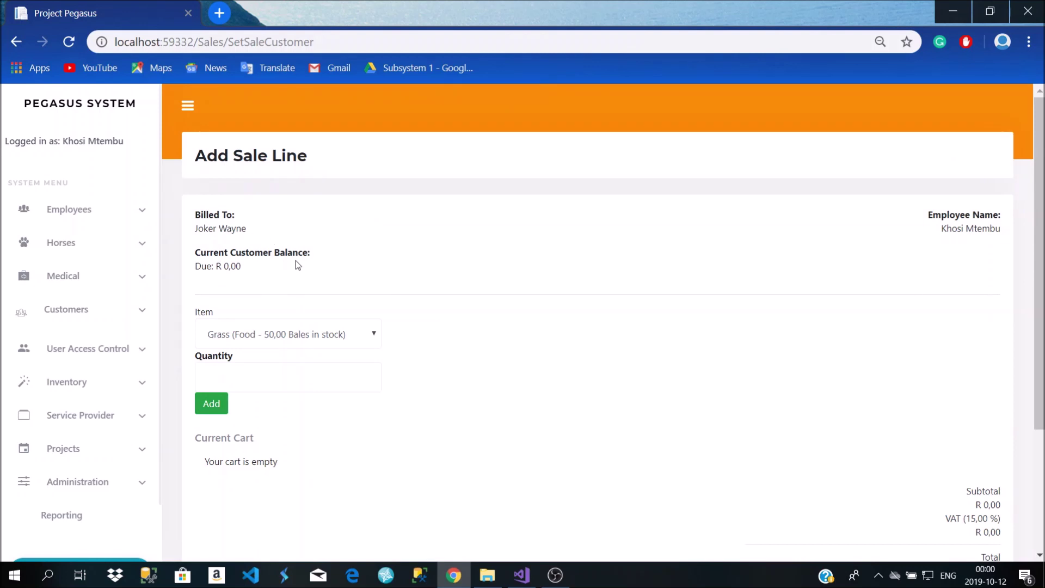
left_click_drag(229, 269, 209, 268)
scroll(331, 289, "down", 3)
scroll(327, 289, "up", 3)
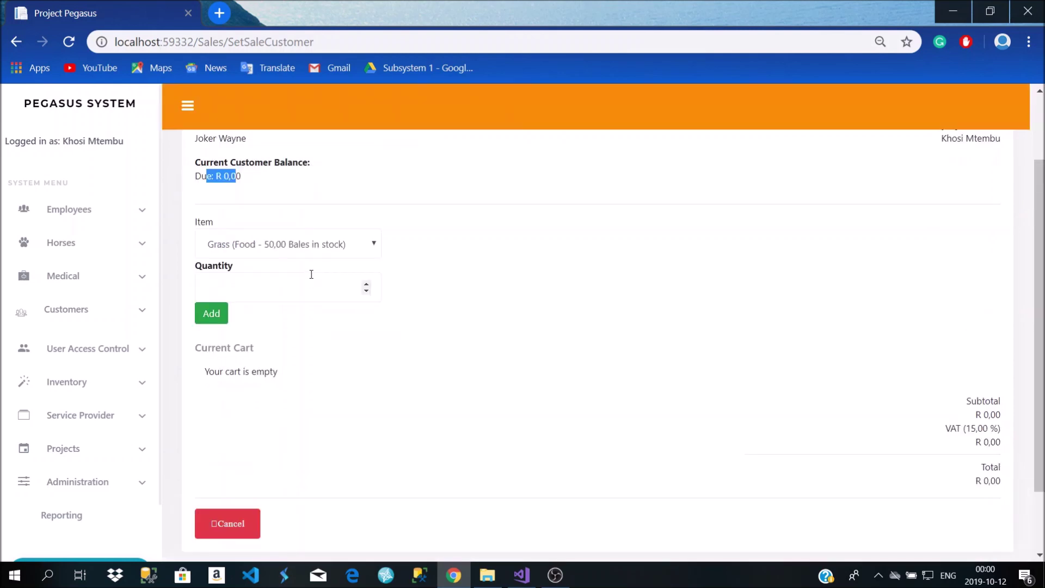
scroll(290, 301, "down", 2)
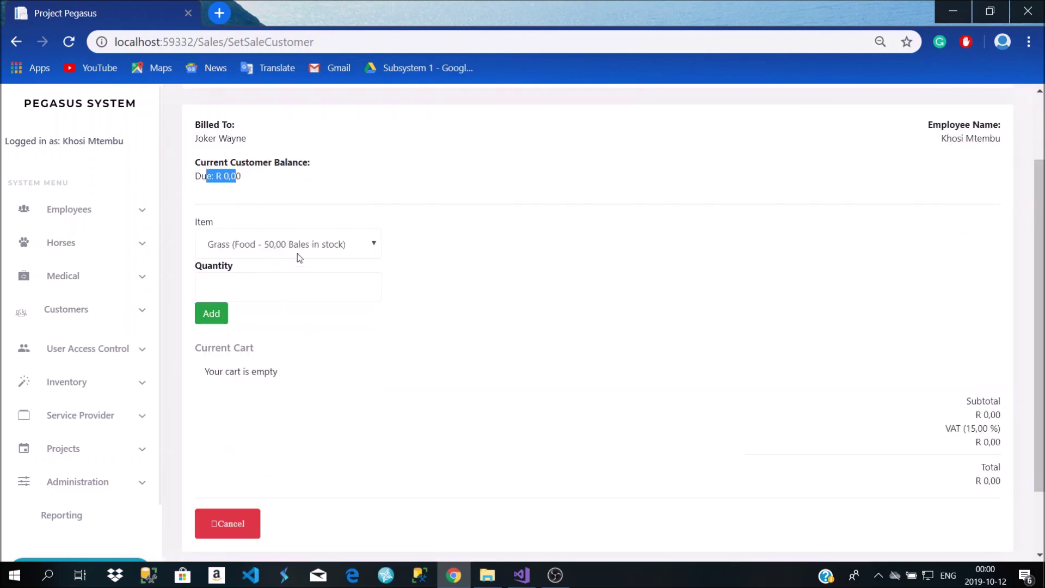
Add a sale line of Grass with quantity 8 to the cart
left_click(331, 249)
left_click(329, 249)
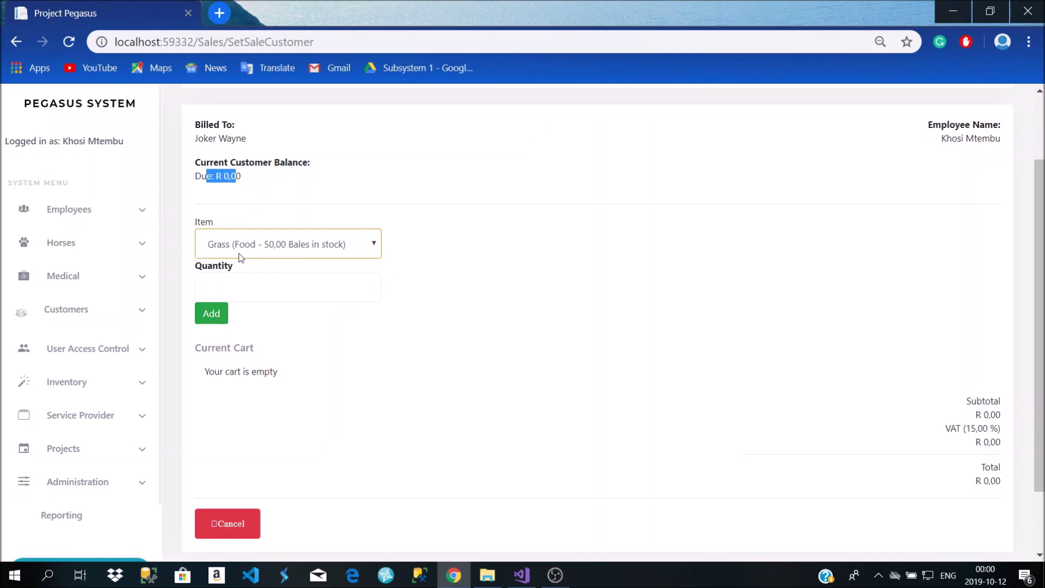
left_click(351, 251)
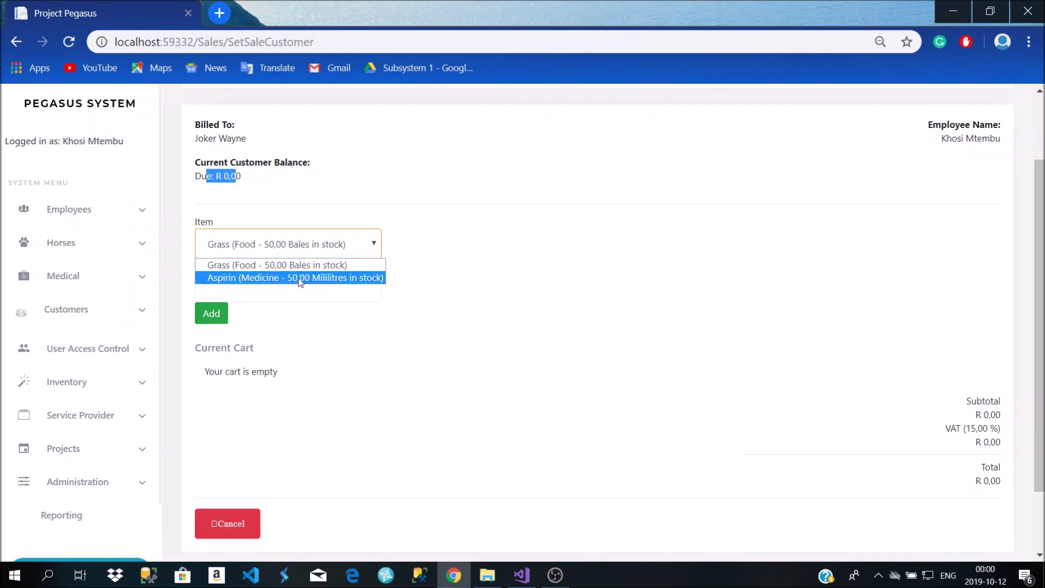
left_click(505, 248)
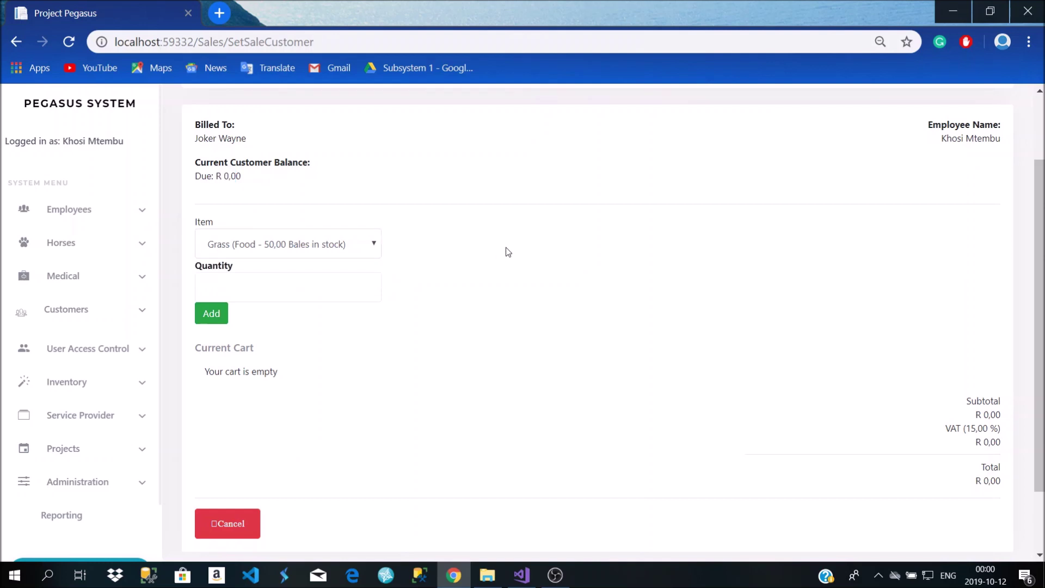
left_click(248, 293)
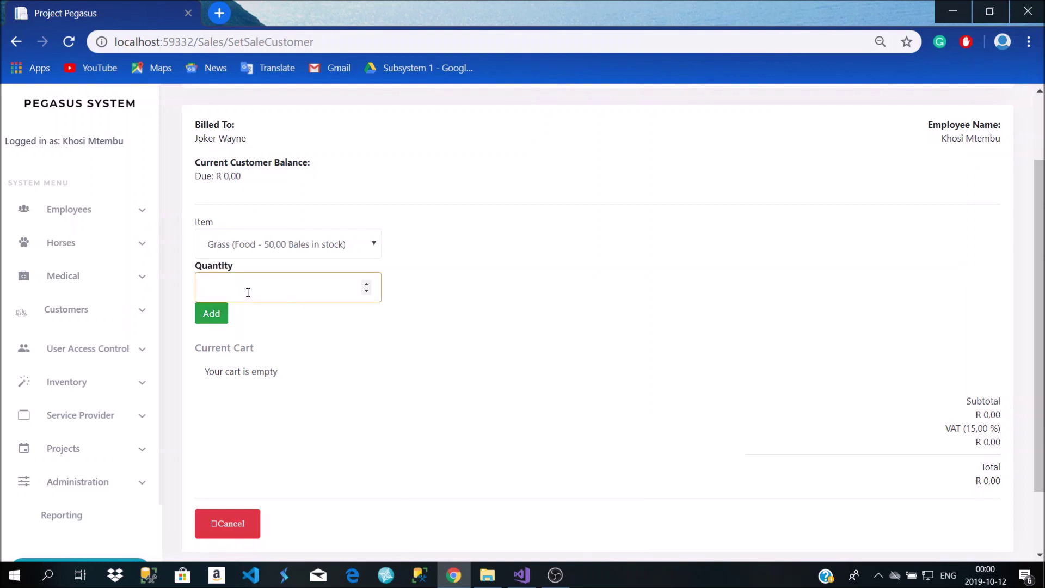
type("8")
left_click(225, 319)
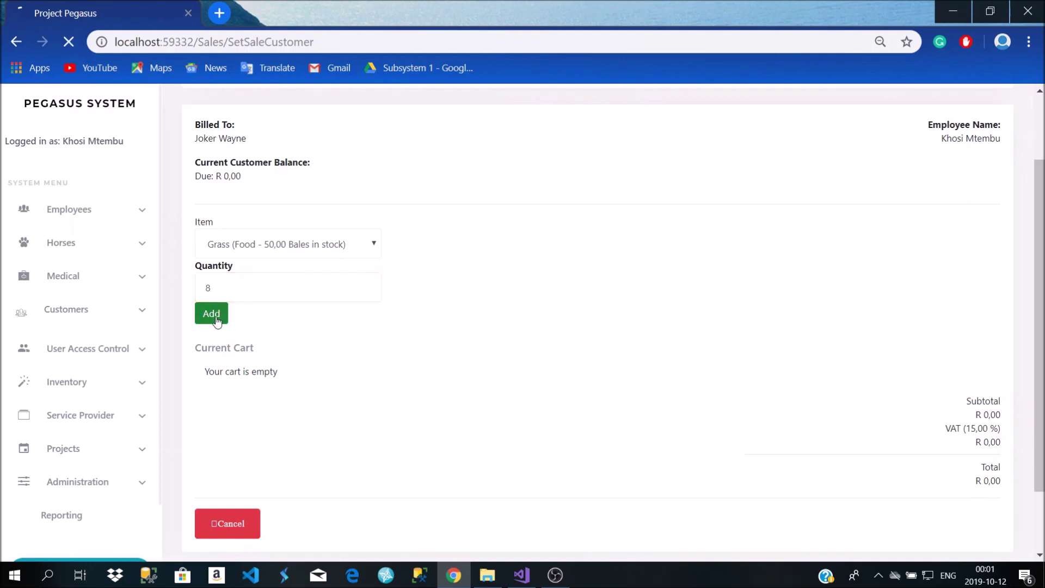
Review the cart: 8 Bales of Grass at R 100,00, R 120,00 VAT, R 920,00 total
scroll(272, 359, "down", 4)
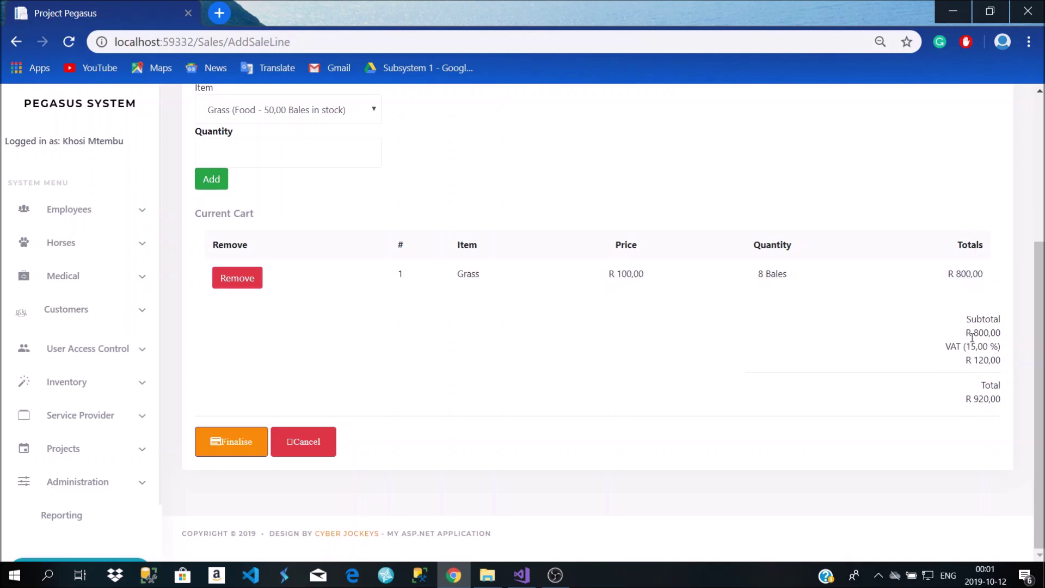
left_click_drag(953, 340, 977, 365)
left_click_drag(959, 398, 991, 400)
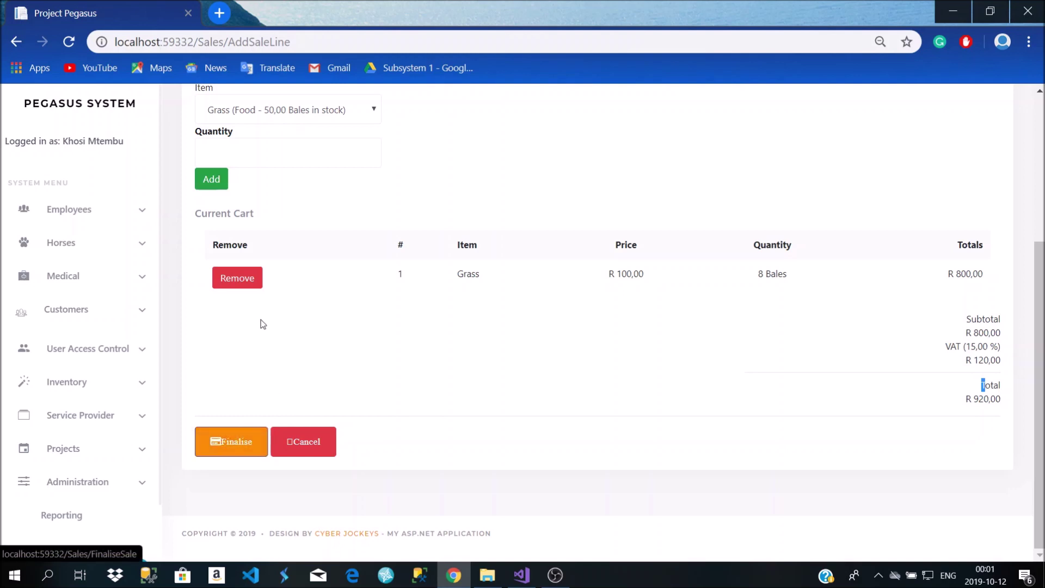
Finalise the 2019-10-12 sale and go to the Sales list
left_click(227, 438)
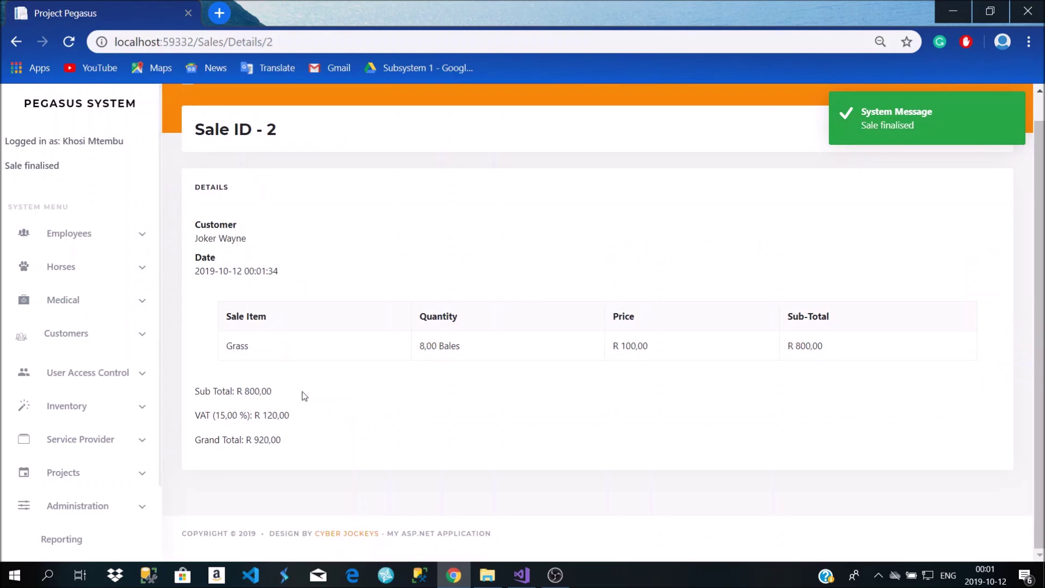
scroll(727, 354, "up", 1)
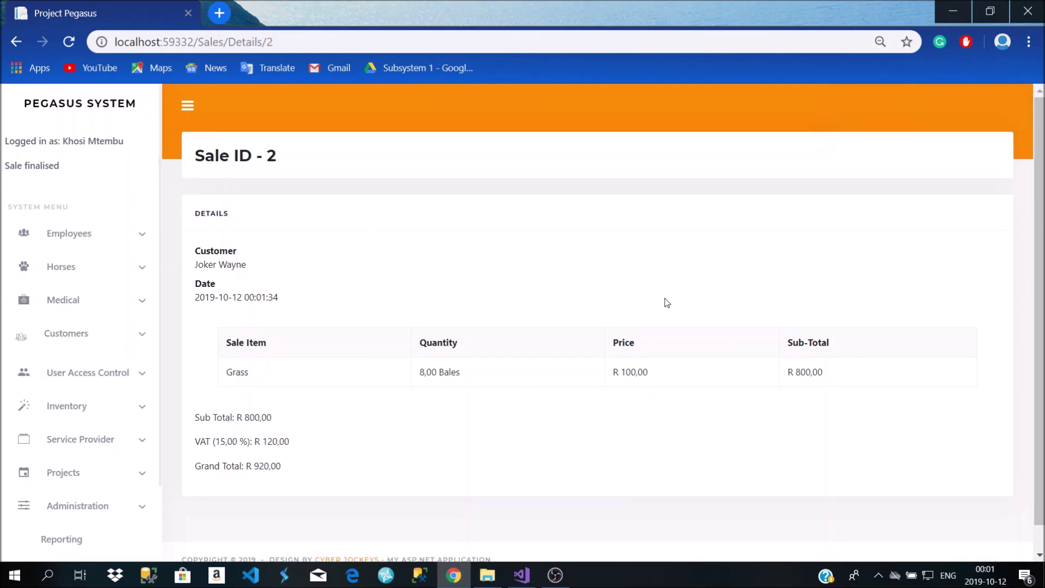
left_click(101, 334)
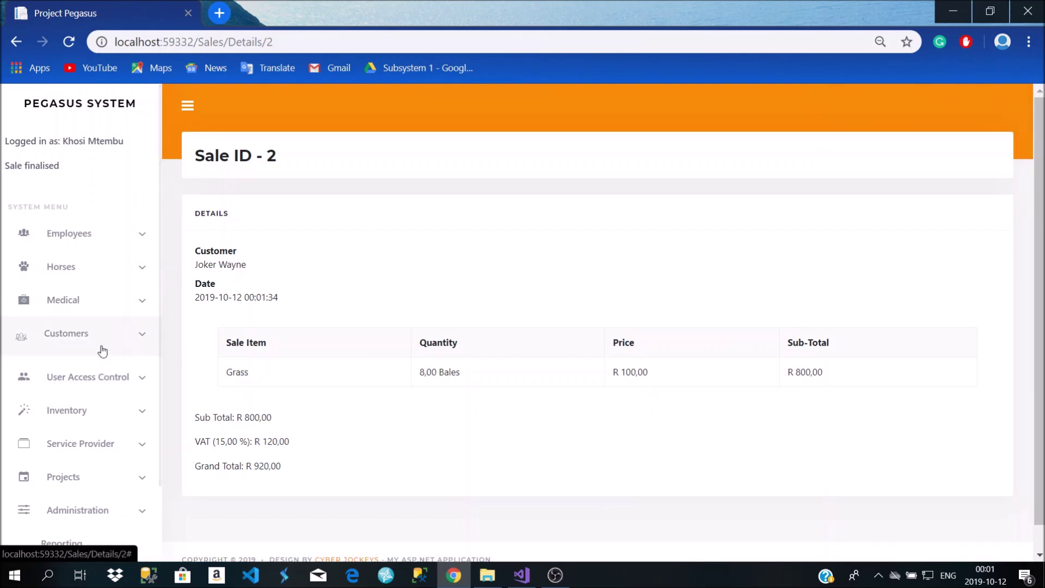
left_click(79, 401)
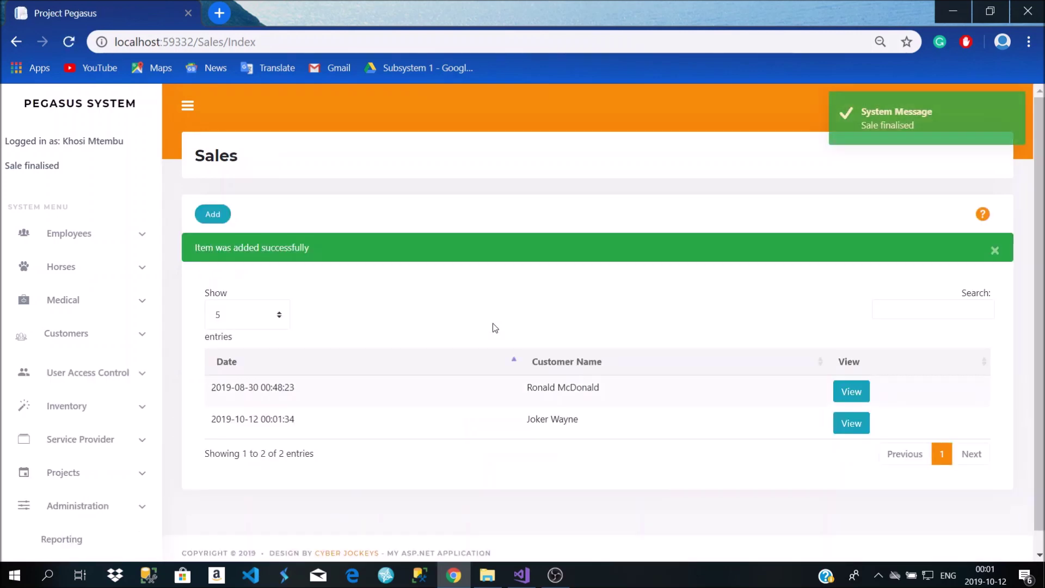
scroll(296, 405, "down", 1)
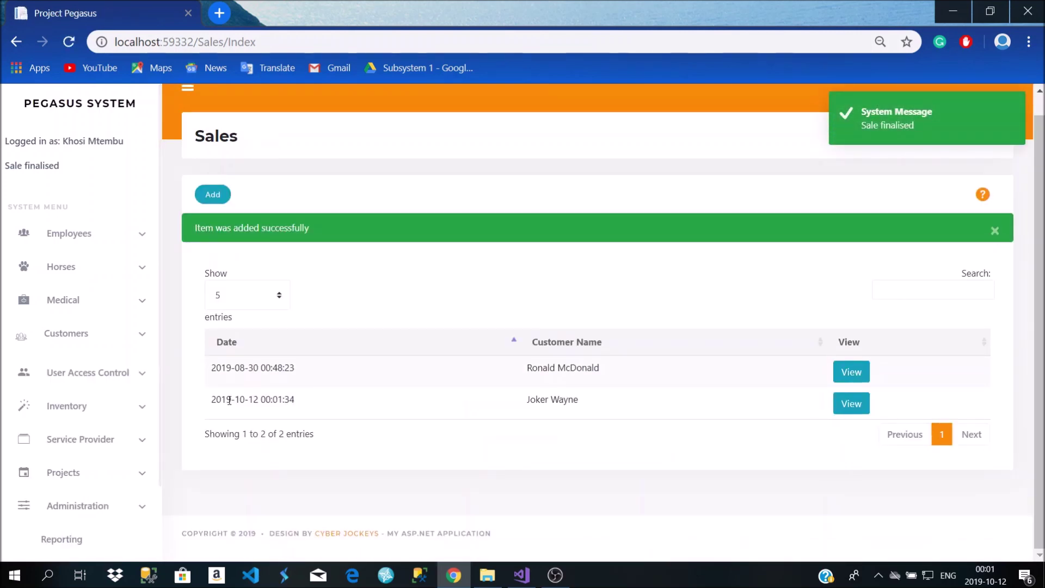
Check the new sale's details, then return to the Sales list
left_click_drag(216, 399, 589, 408)
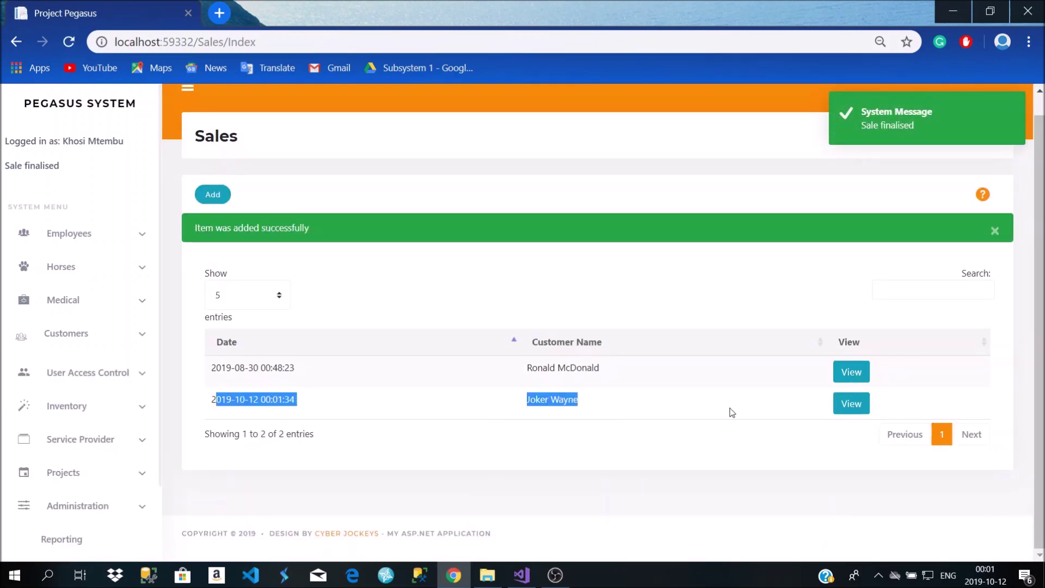
left_click(851, 404)
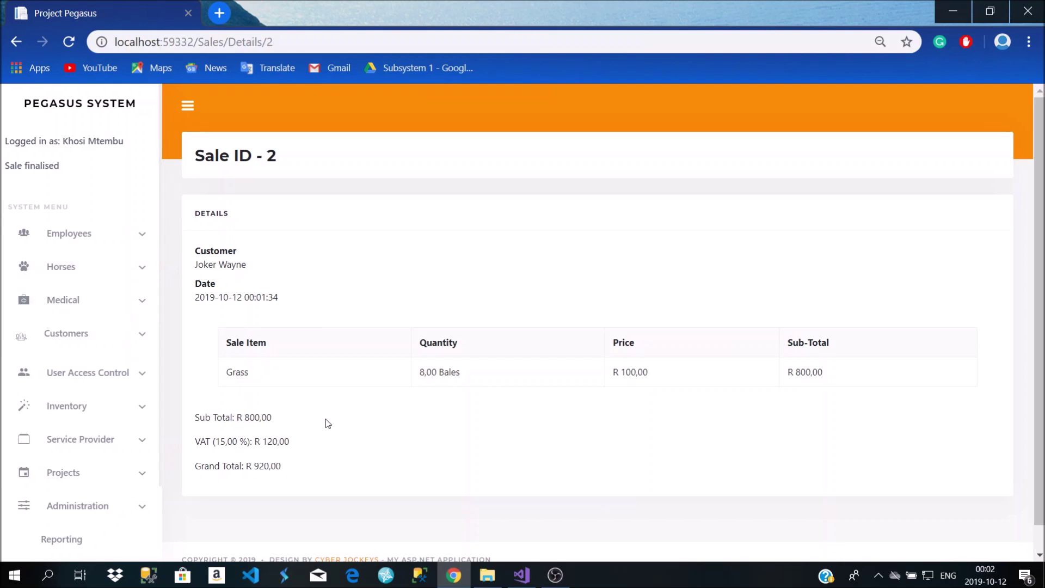
scroll(445, 377, "down", 1)
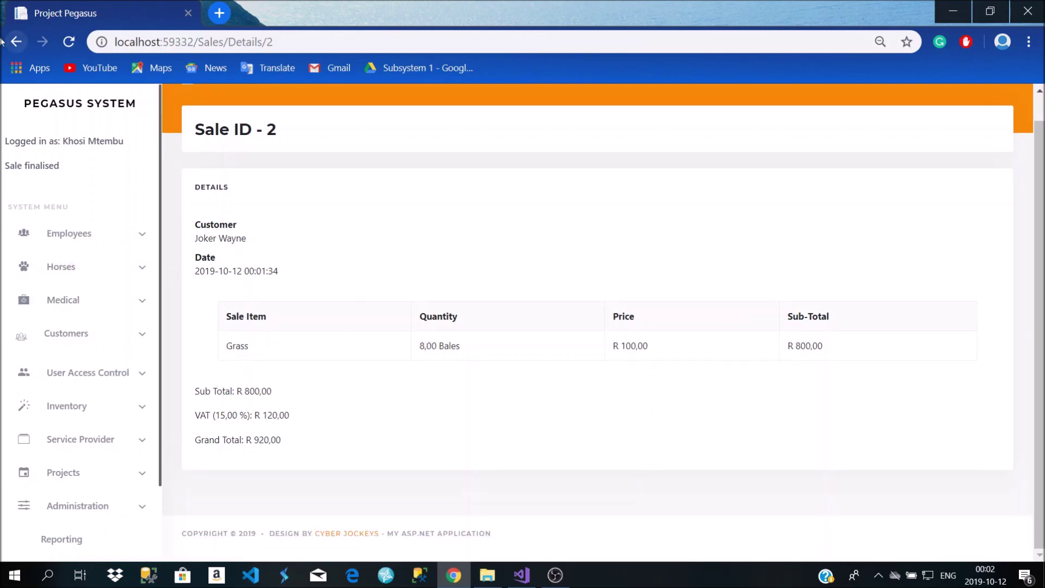
left_click(21, 48)
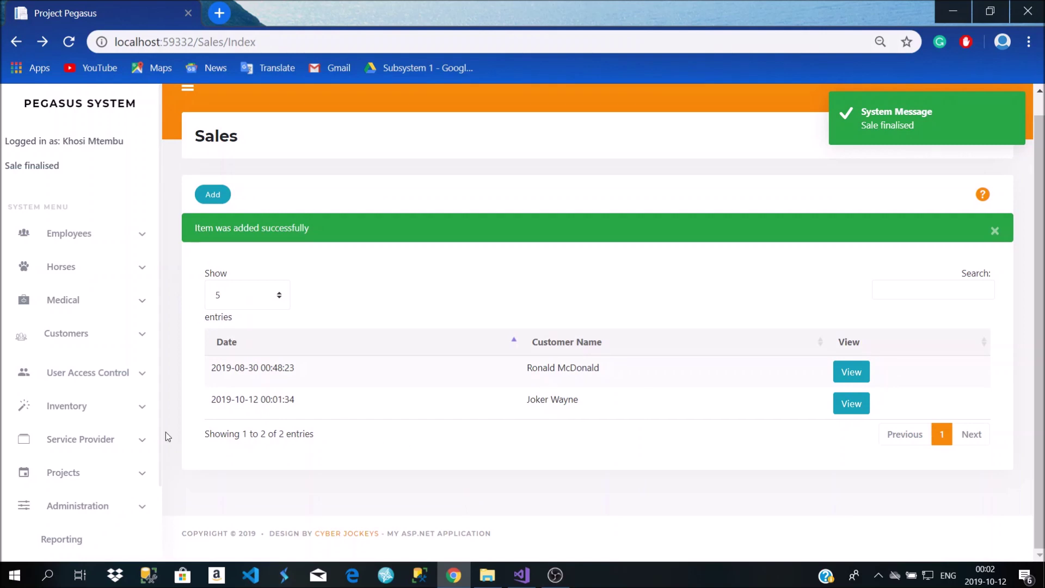
left_click(98, 344)
Start a new payment from the Payments list and choose the paying customer
left_click(44, 415)
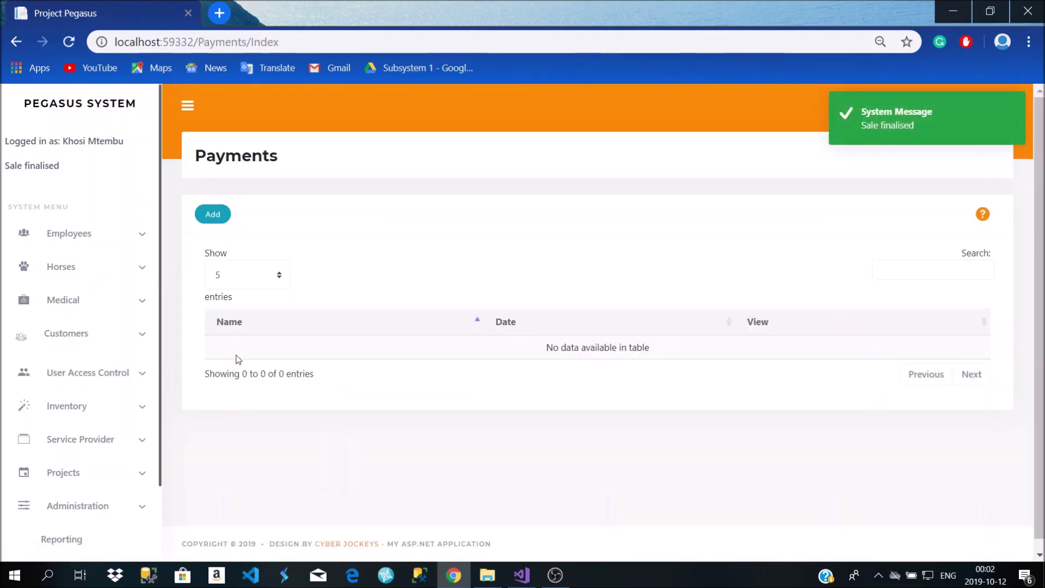
scroll(208, 369, "down", 1)
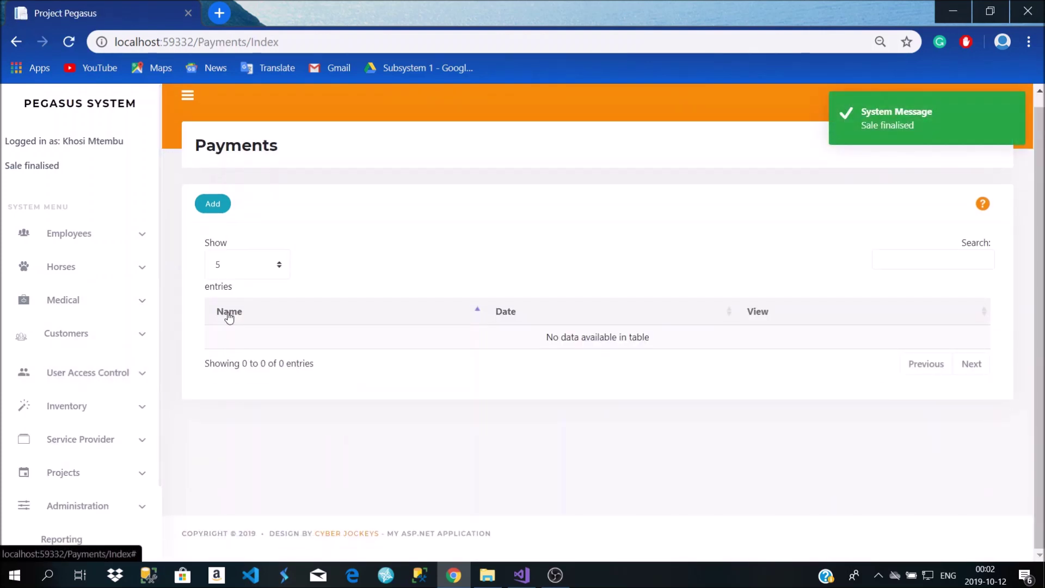
scroll(260, 308, "up", 1)
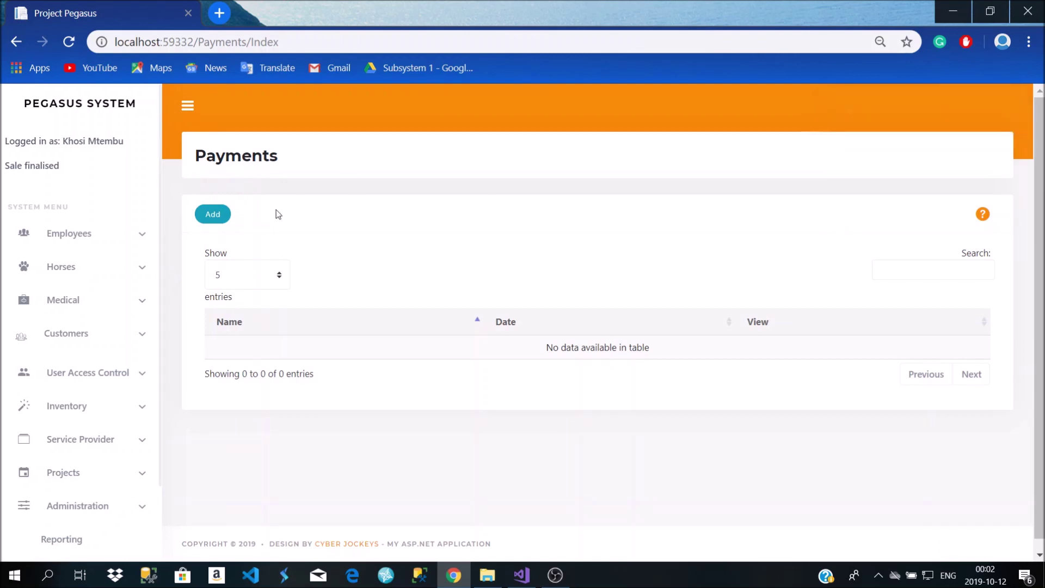
left_click(210, 222)
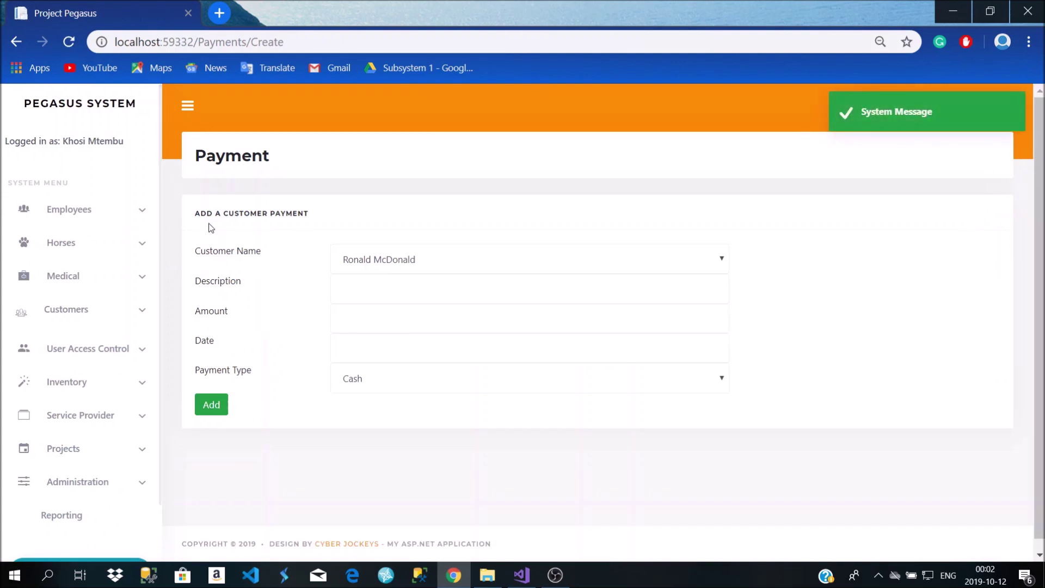
left_click(343, 292)
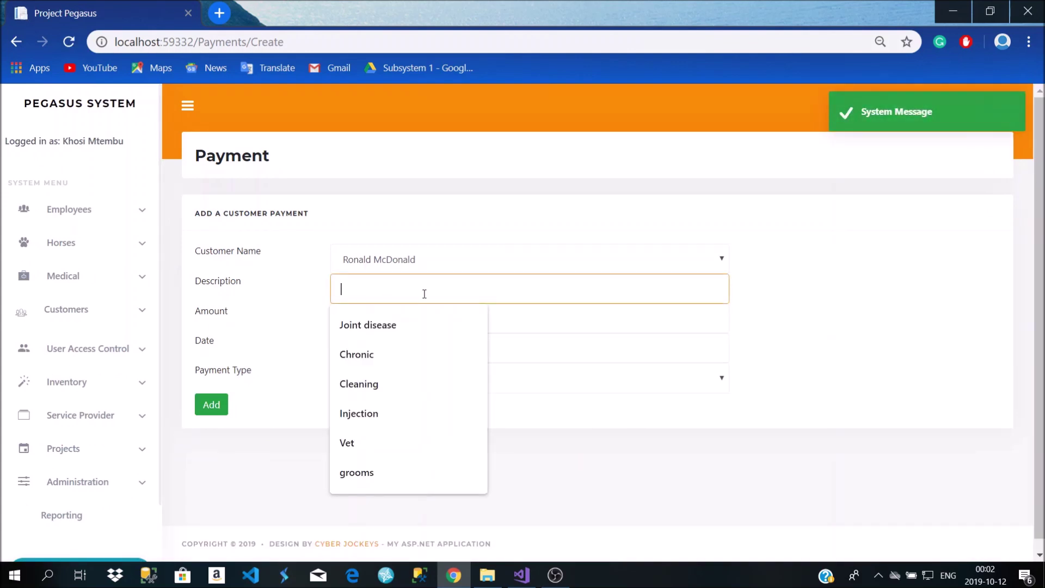
left_click(381, 264)
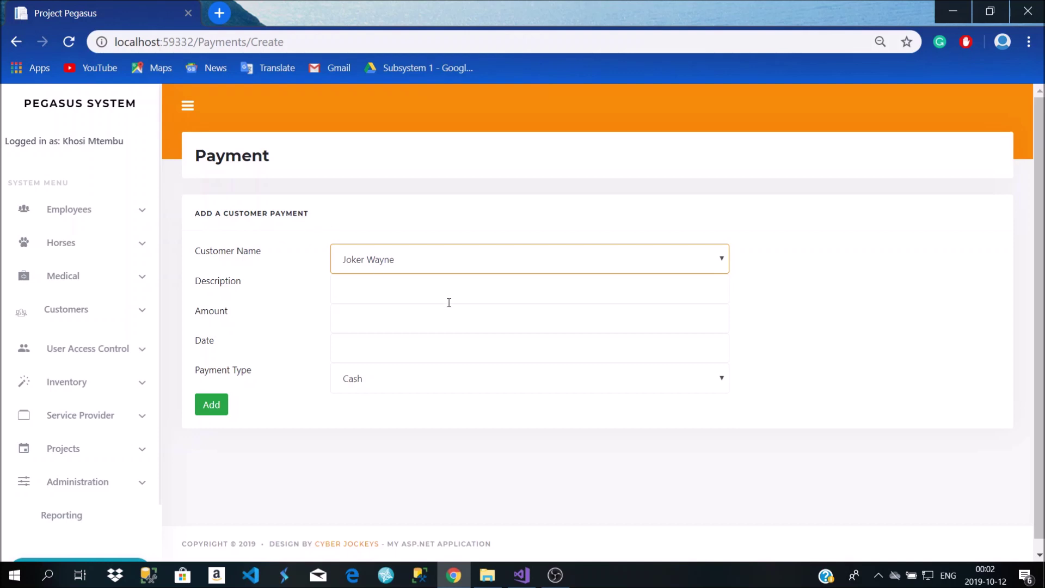
left_click(392, 291)
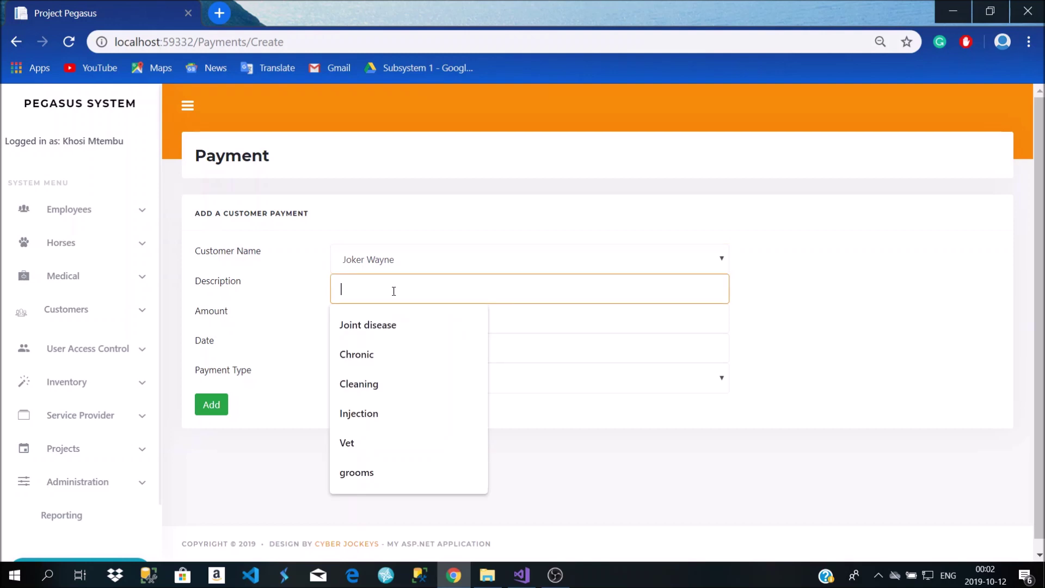
Enter 'Payment of bales', amount 920, date 2019/10/12, keep Cash, and save the payment
type("PAyment")
key("BackSpace")
key("BackSpace")
key("BackSpace")
type("Paym")
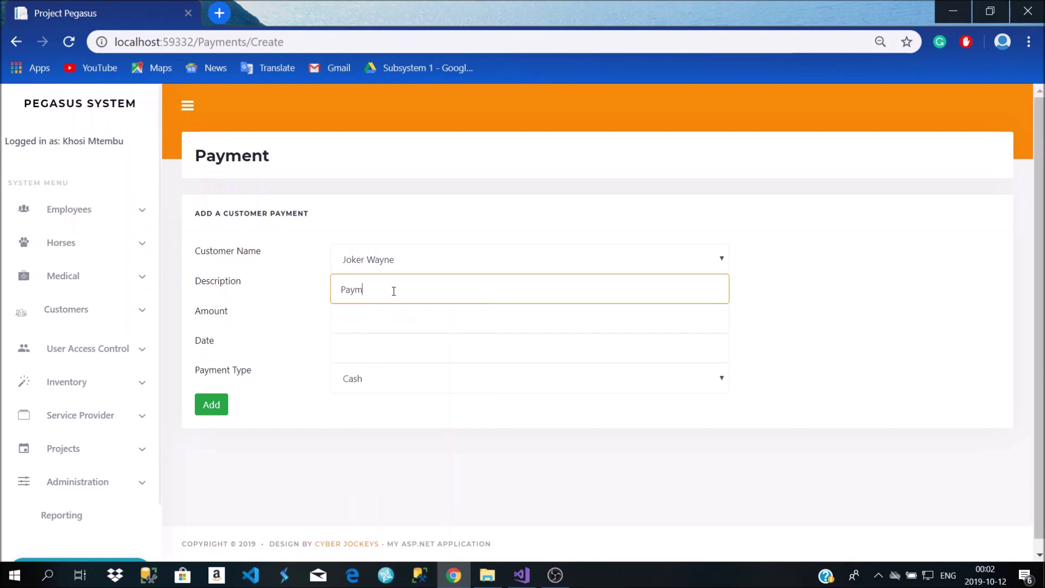
type("ent of bales")
left_click(380, 311)
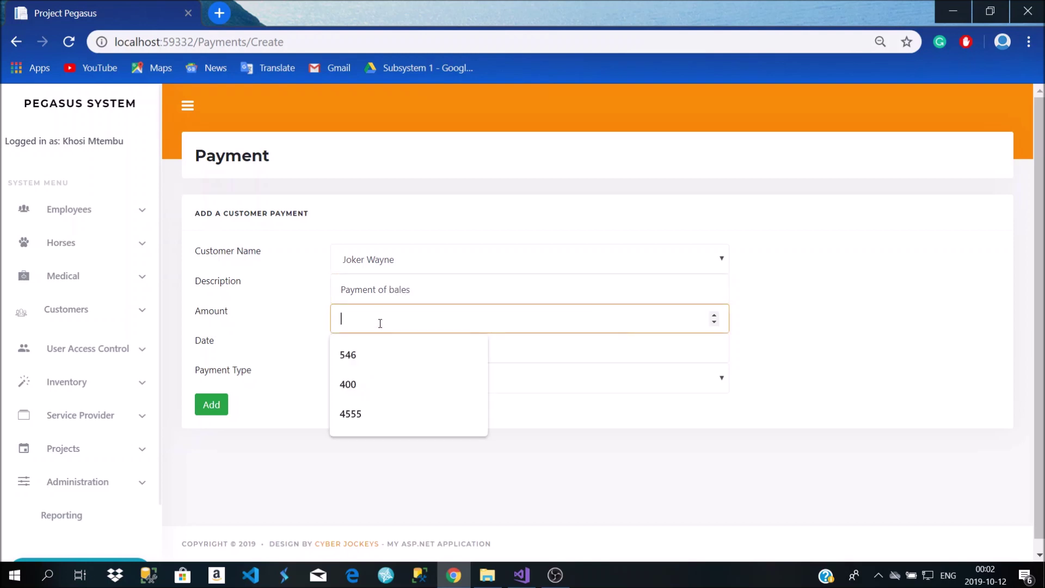
type("920")
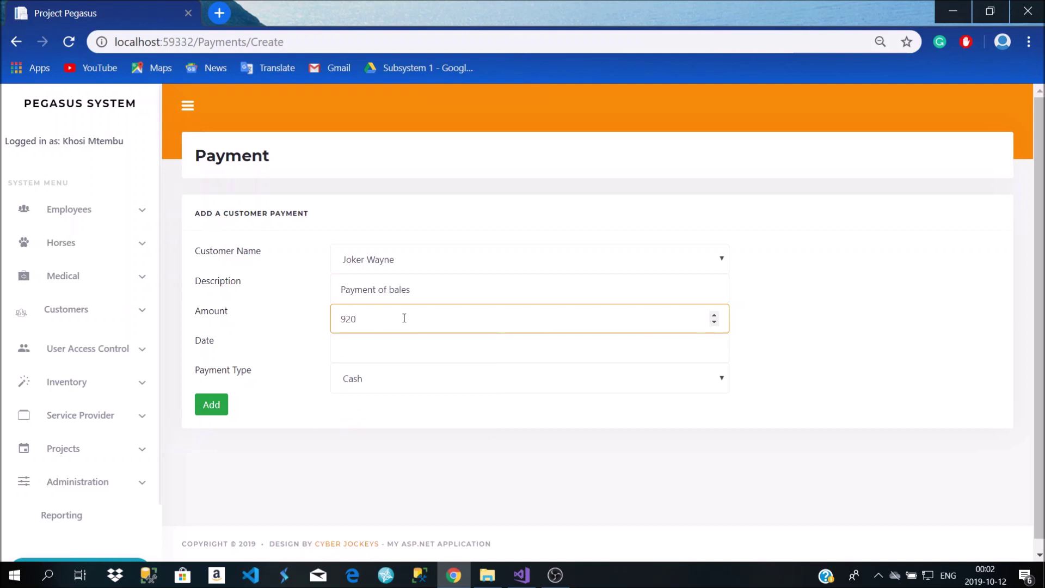
left_click(392, 351)
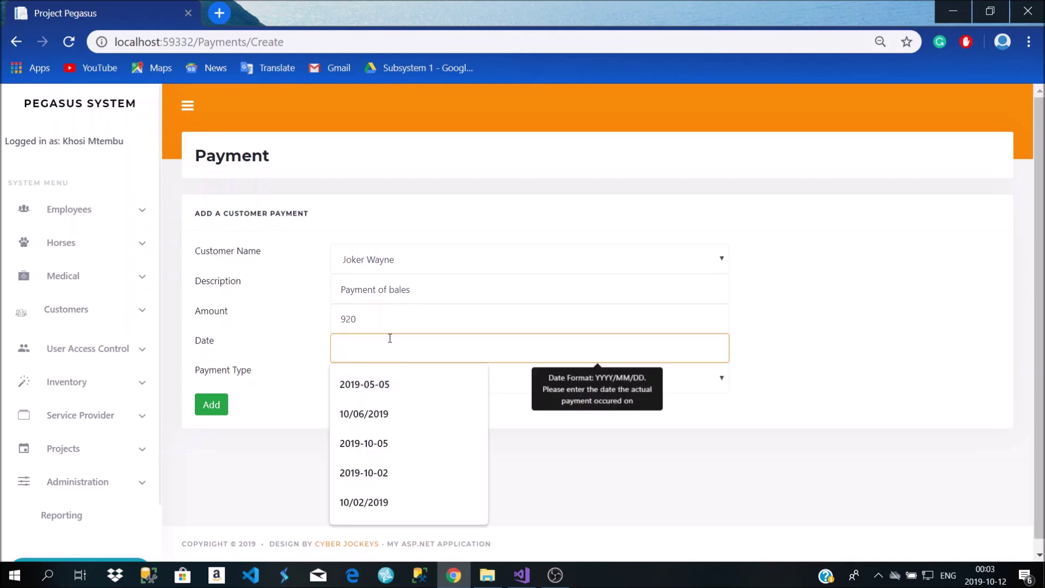
type("2019")
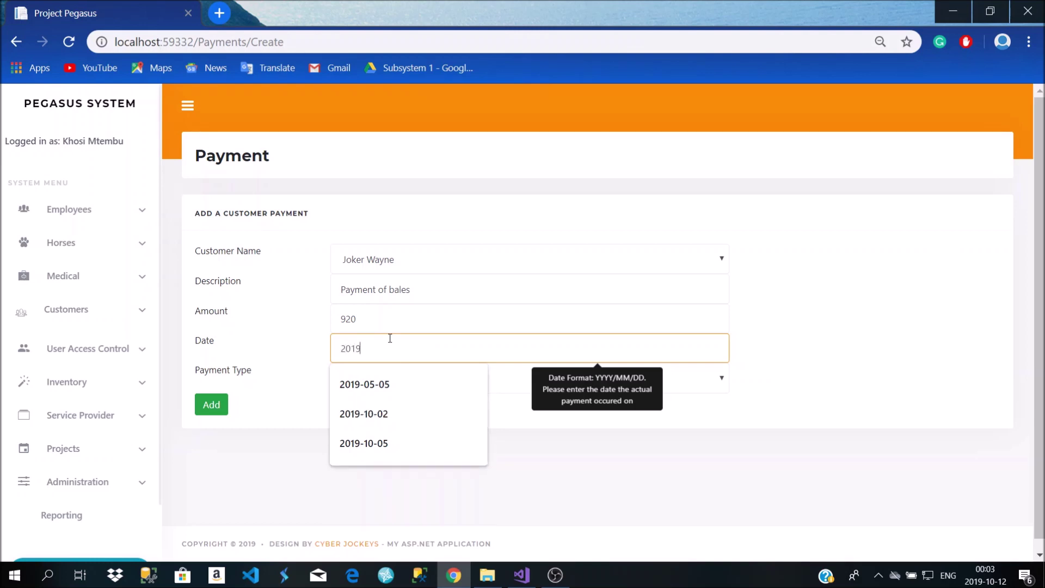
type("/10/12")
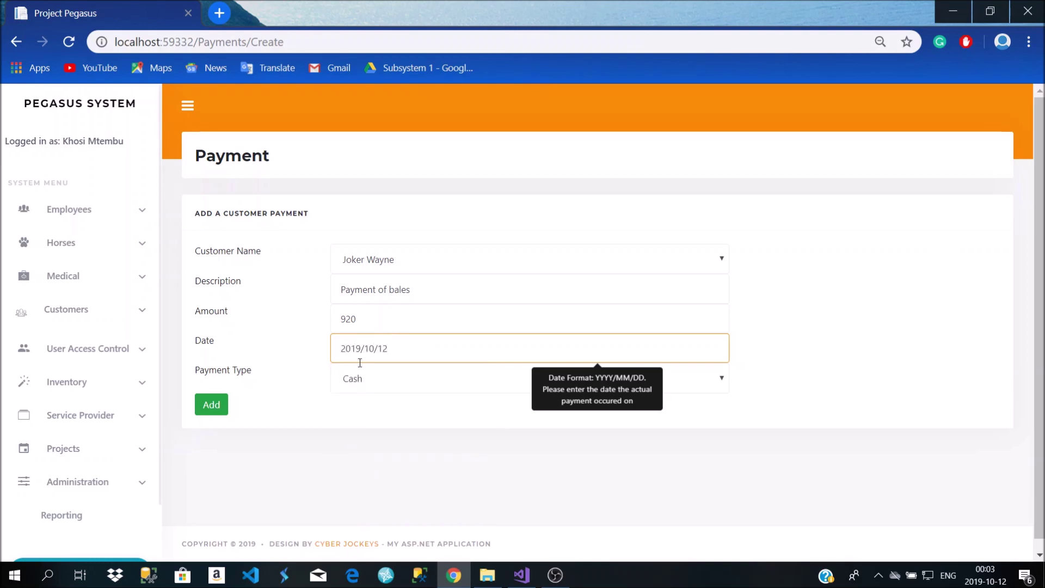
left_click(351, 385)
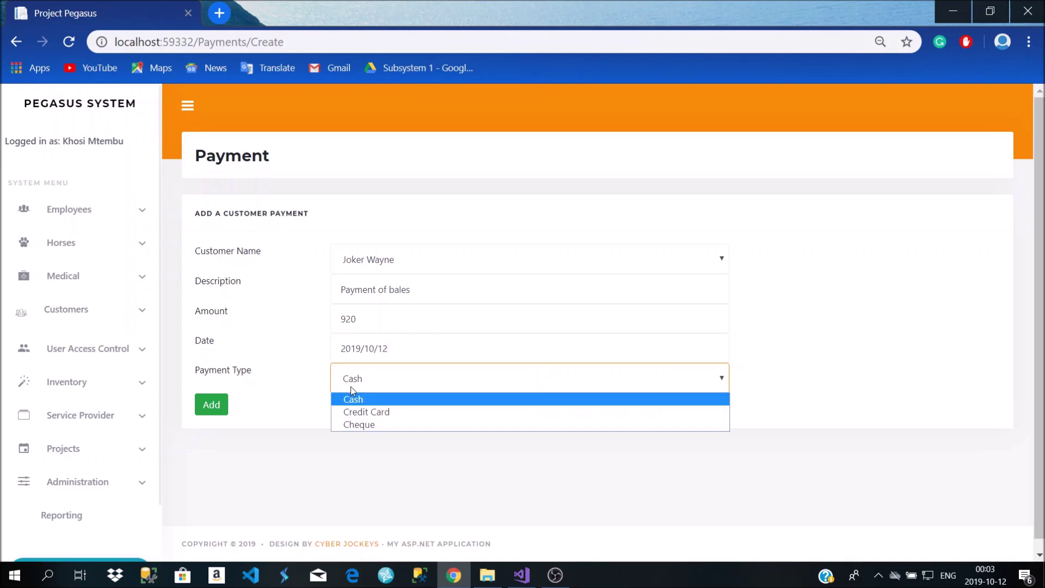
left_click(350, 386)
left_click(203, 412)
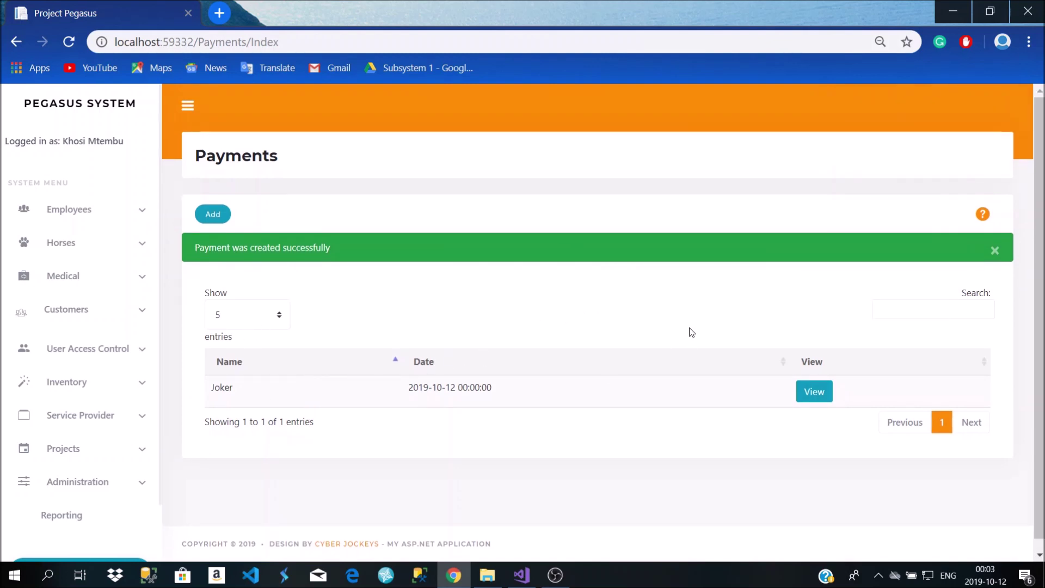
left_click(823, 390)
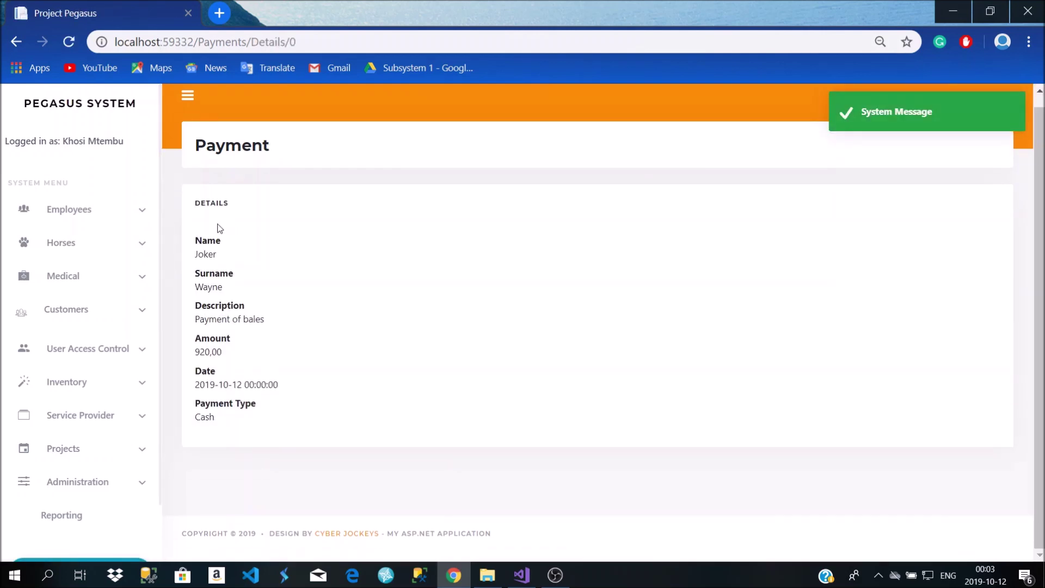
left_click(16, 44)
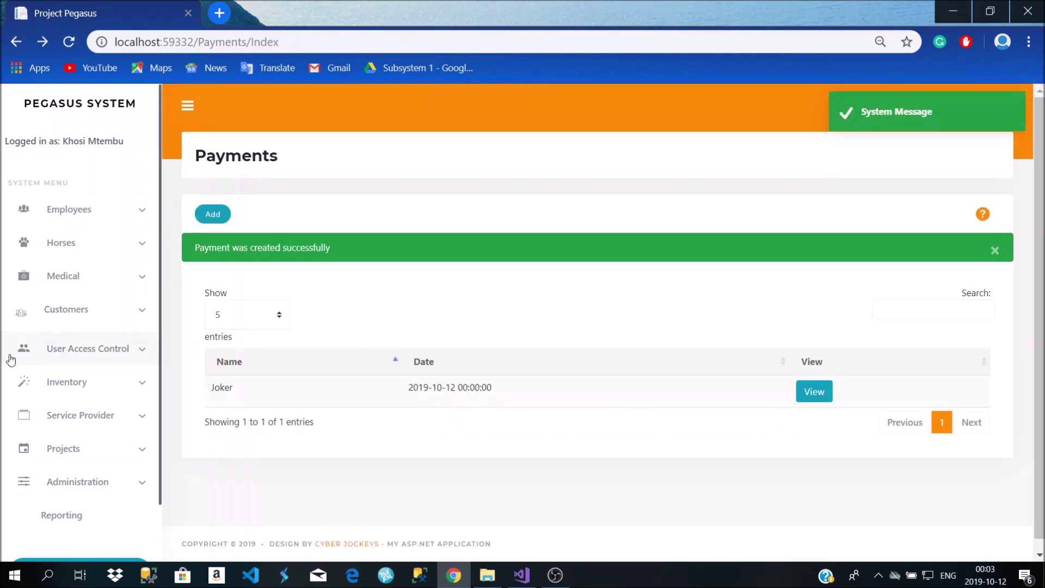
left_click(100, 306)
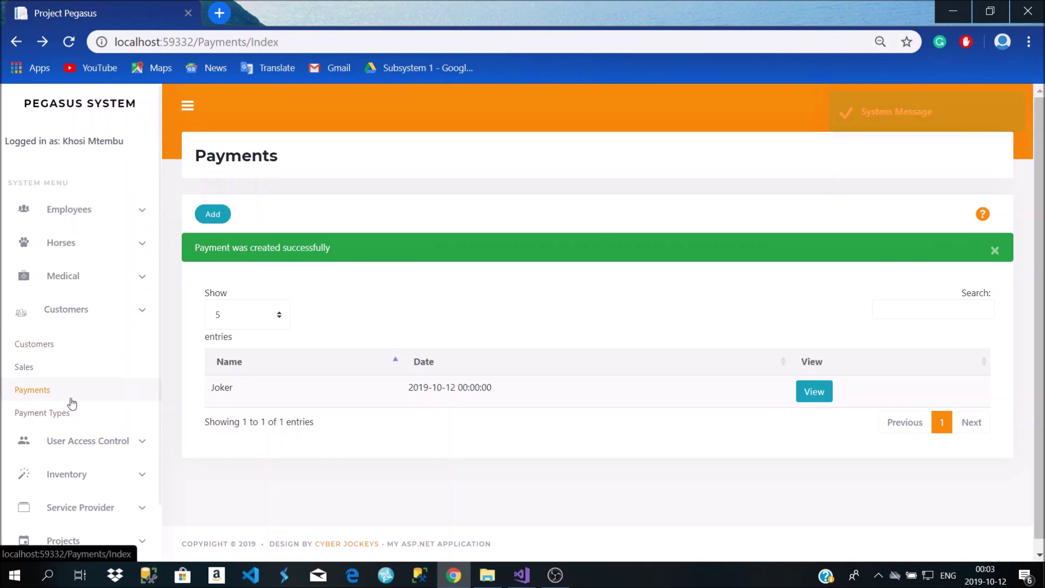
Open the Payment Types list with the navigation panel hidden
left_click(70, 414)
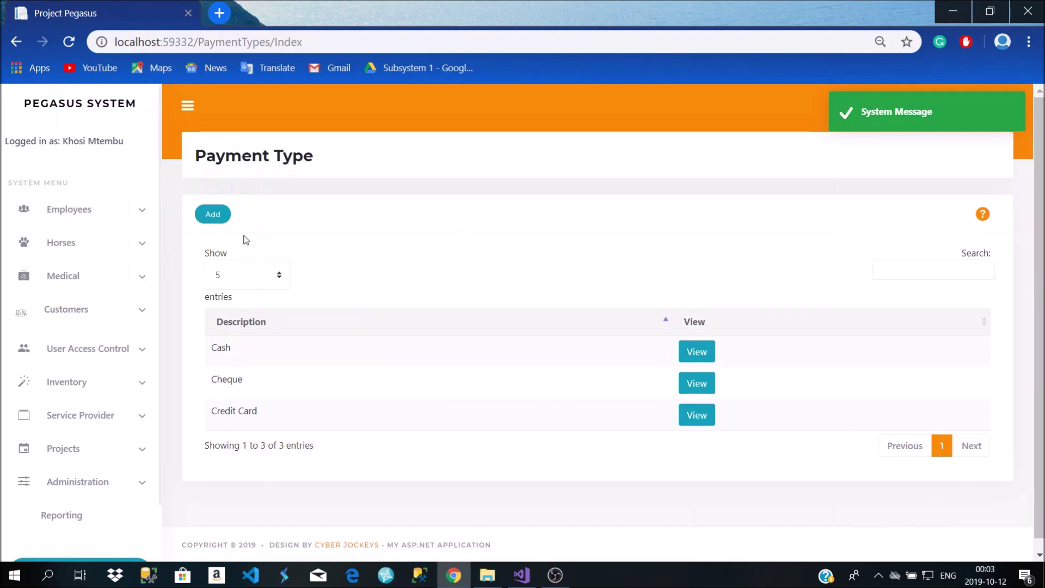
left_click(187, 106)
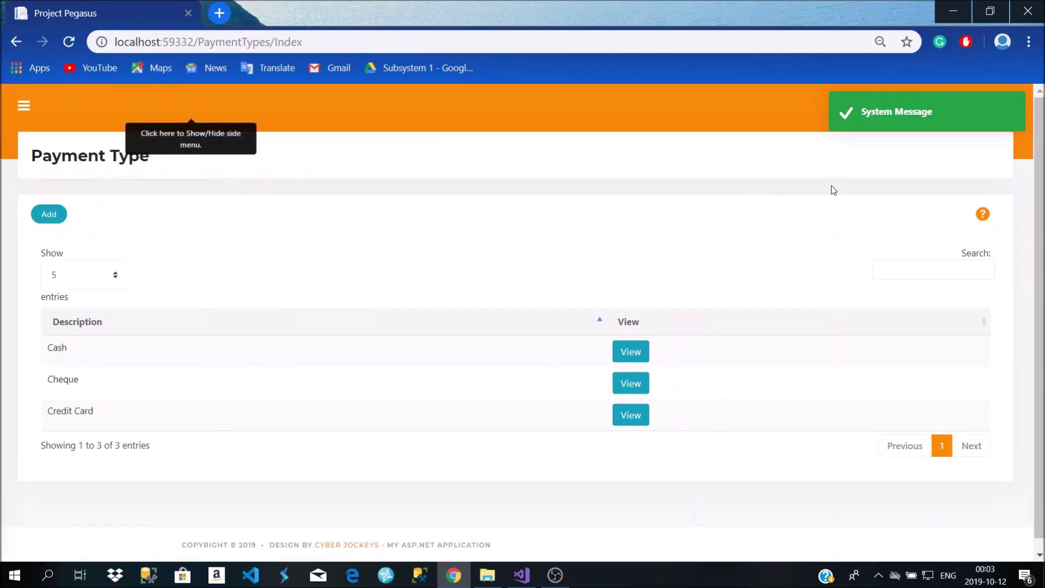
left_click(963, 273)
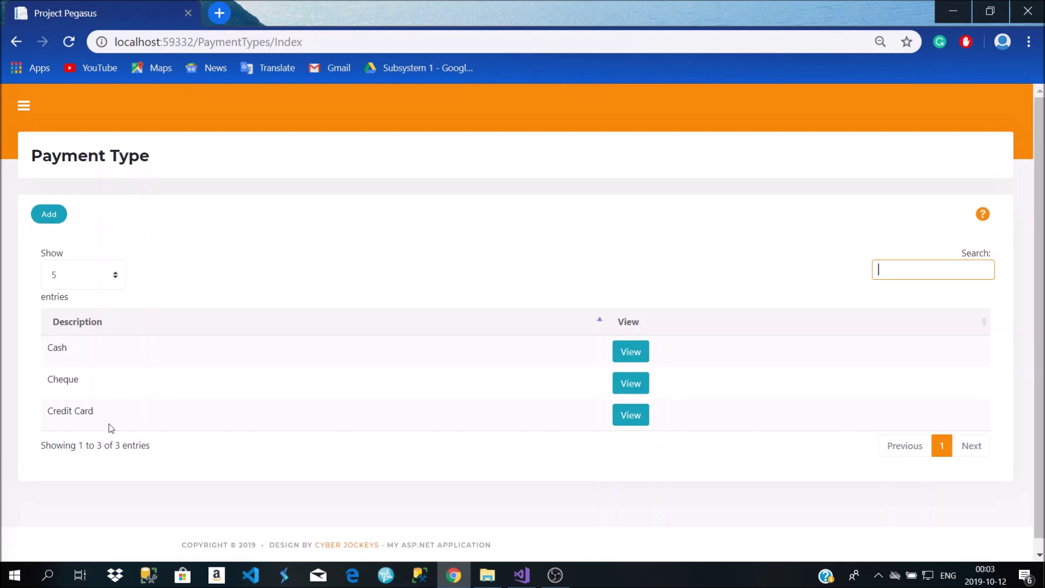
left_click(66, 394)
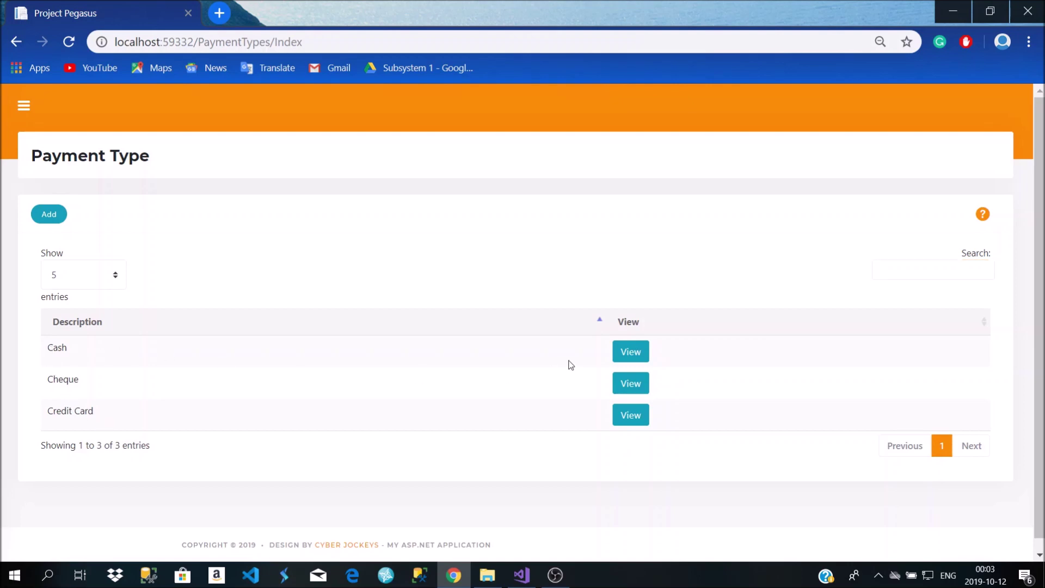
Add a payment type described 'Cryptocurrency' and save it
left_click(43, 218)
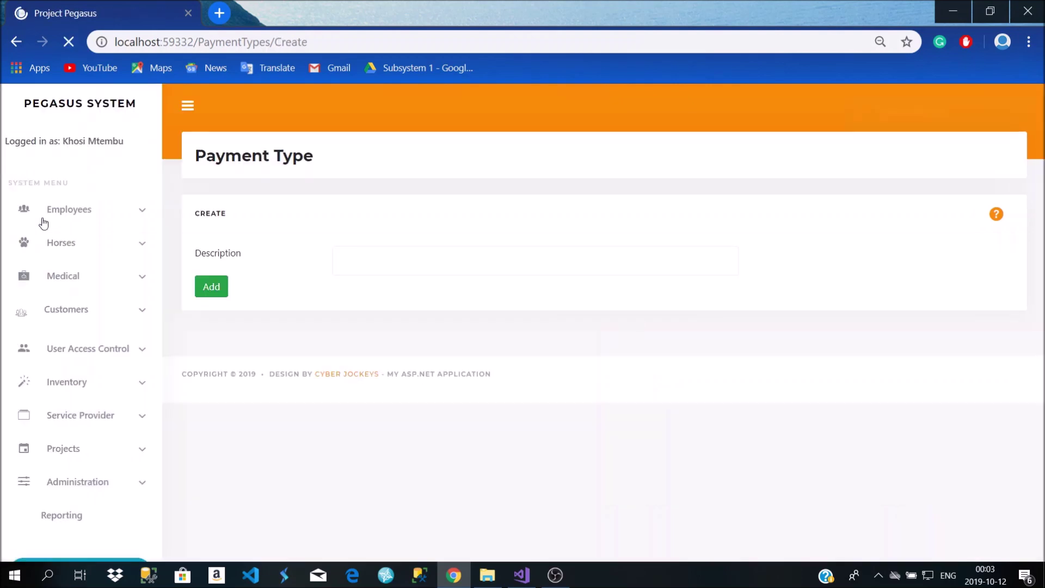
left_click(388, 270)
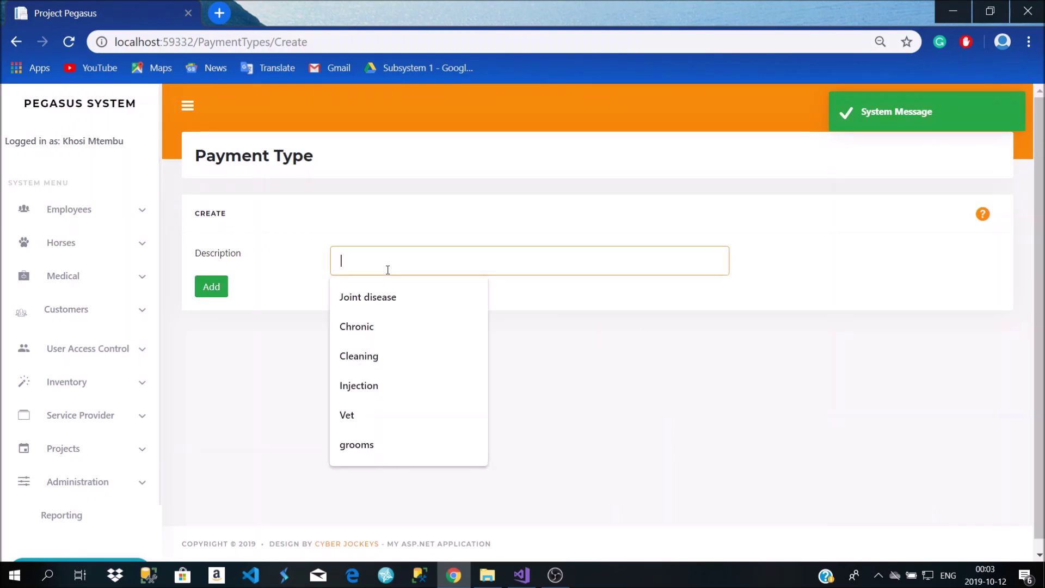
type("Bit")
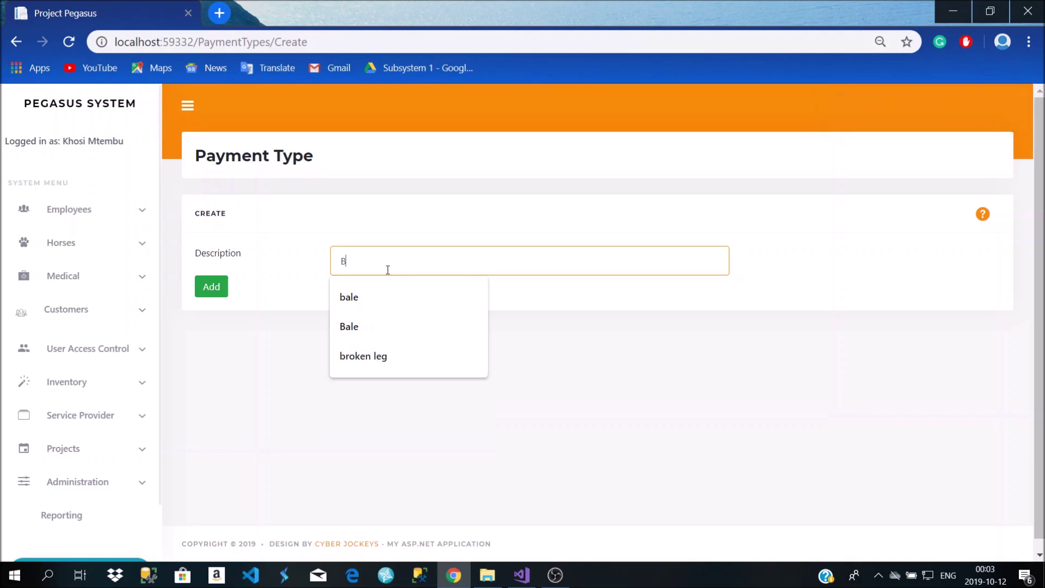
key("BackSpace")
key("BackSpace")
key("BackSpace")
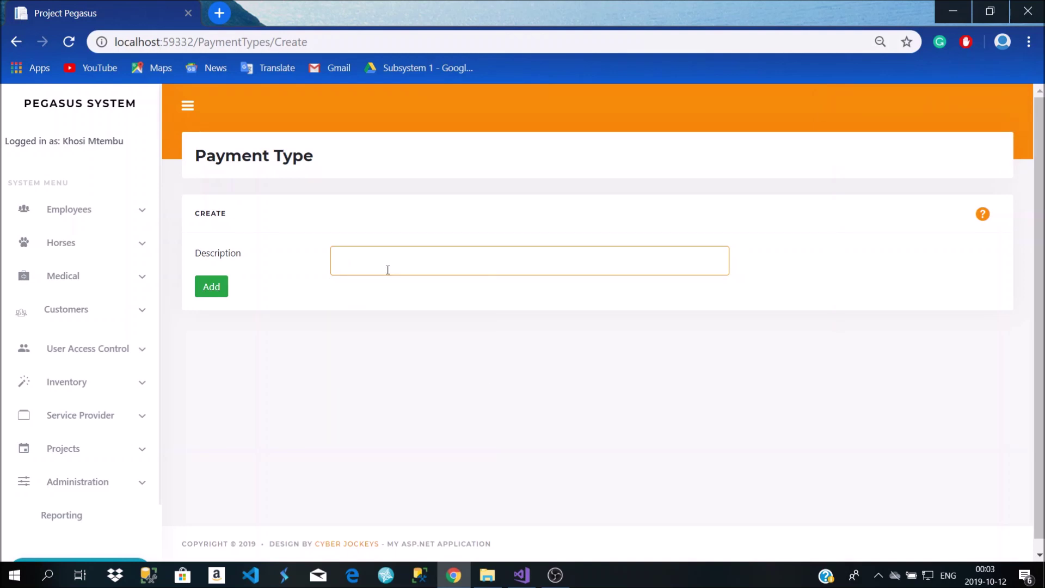
type("Cryptocurrency")
left_click(213, 287)
scroll(435, 357, "down", 1)
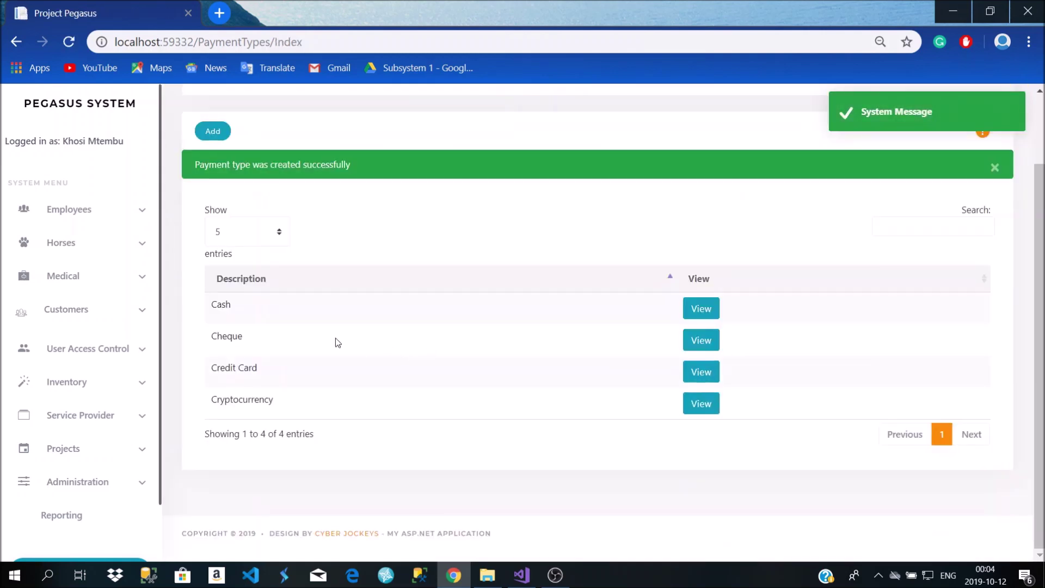
left_click(700, 401)
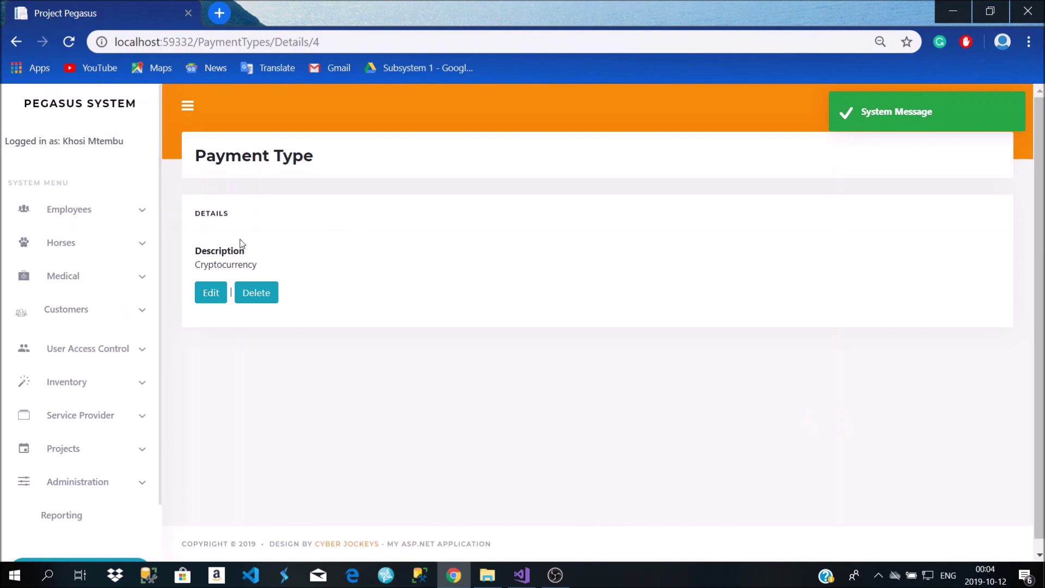
left_click(15, 42)
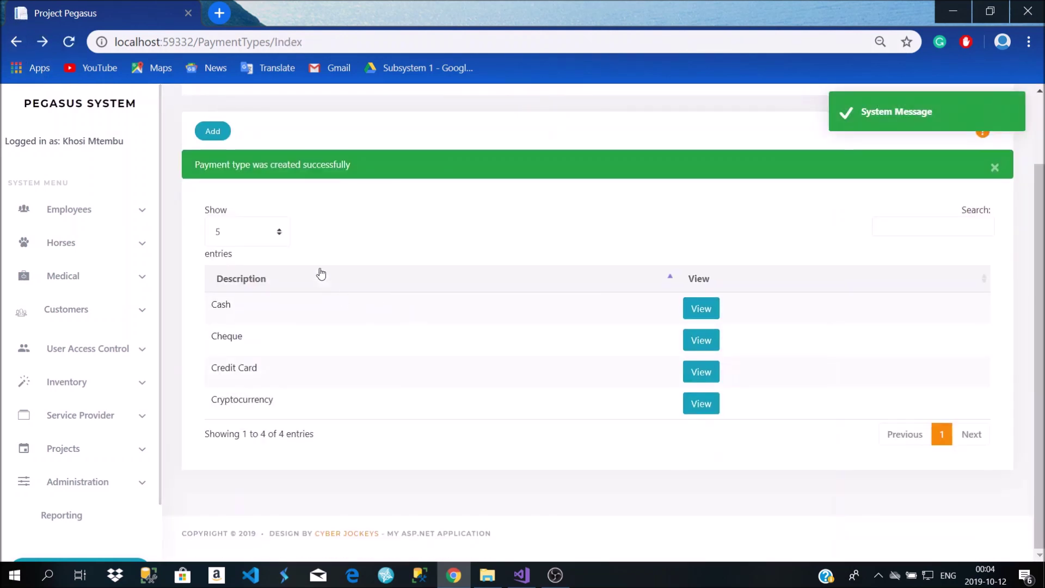
left_click(106, 309)
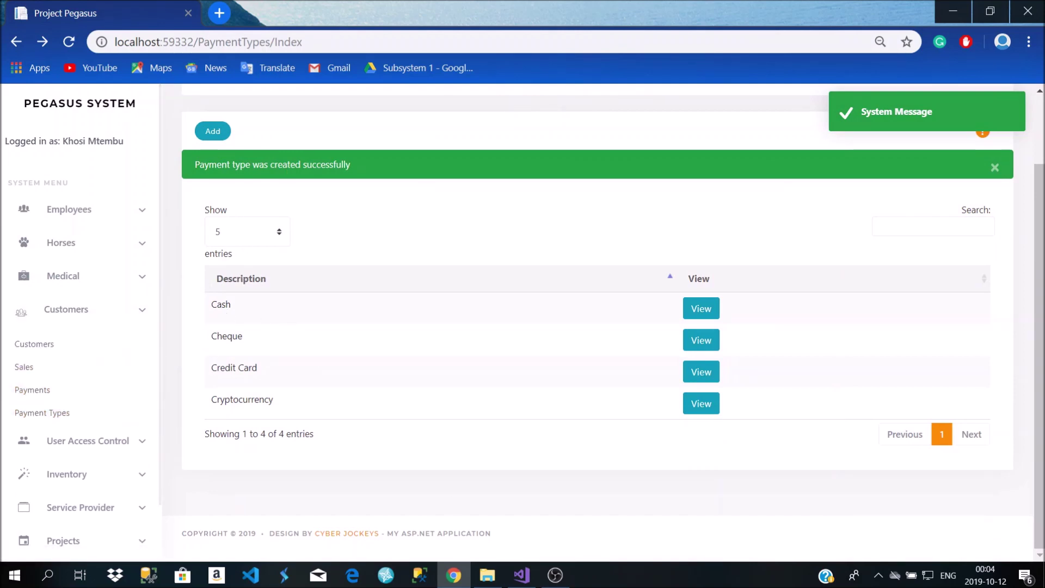
left_click(557, 569)
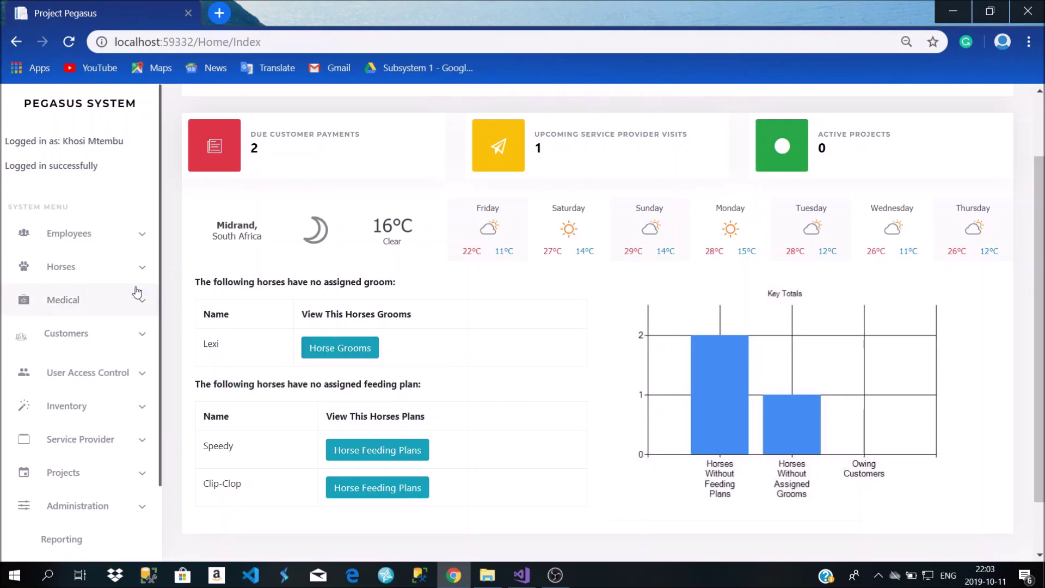
Open the Horses list showing Clip-Clop, Lexi and Speedy, and focus its search box
left_click(127, 275)
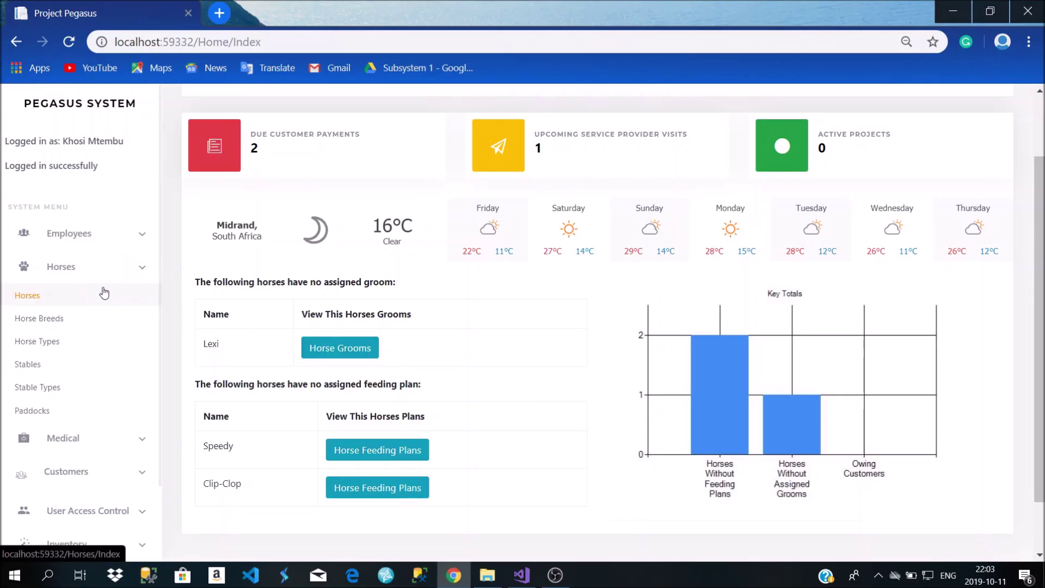
left_click(95, 296)
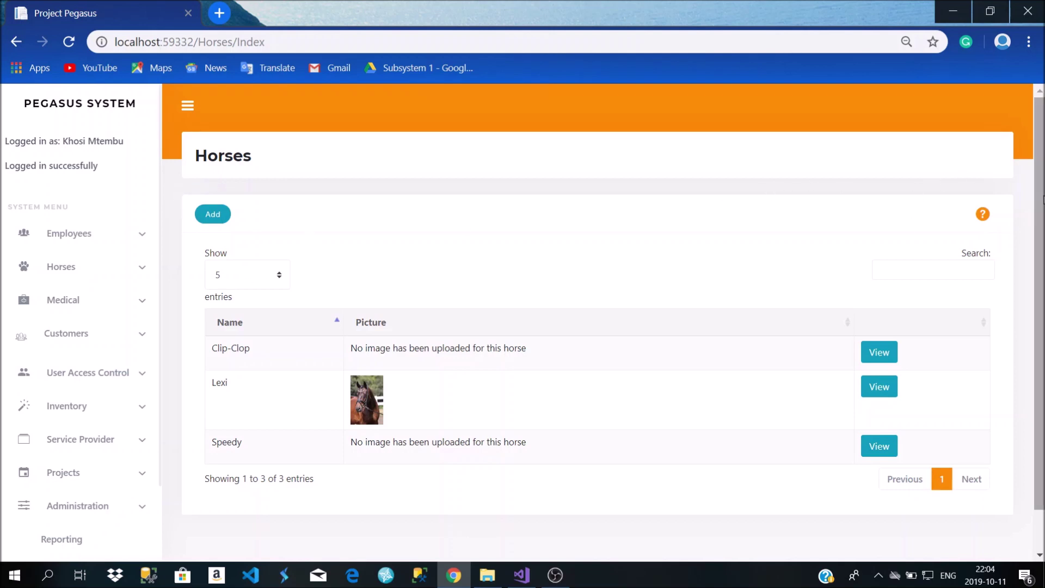
left_click(918, 267)
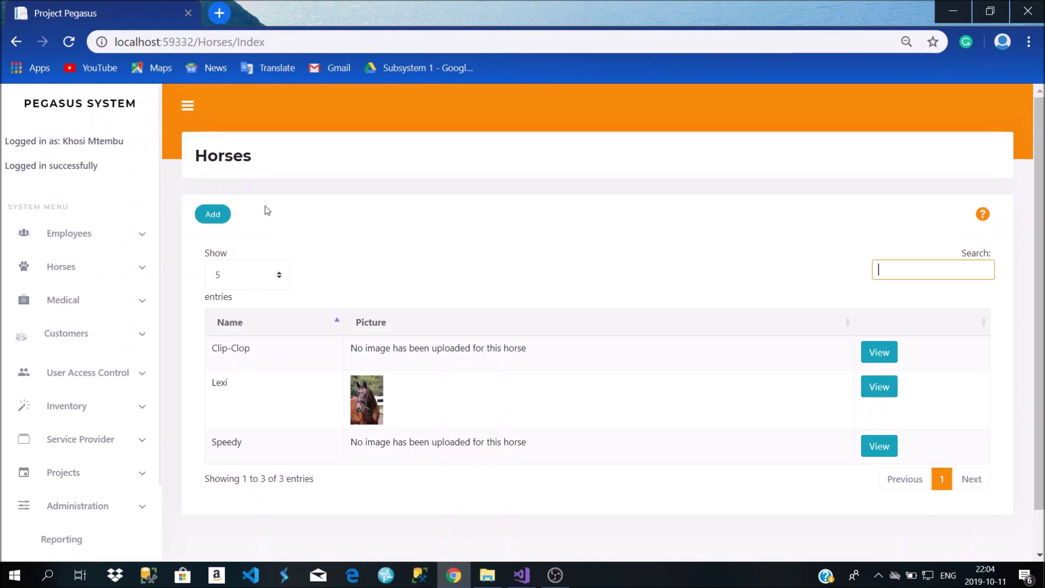
Start a new horse, entering its passport number and the name Whitey
left_click(223, 218)
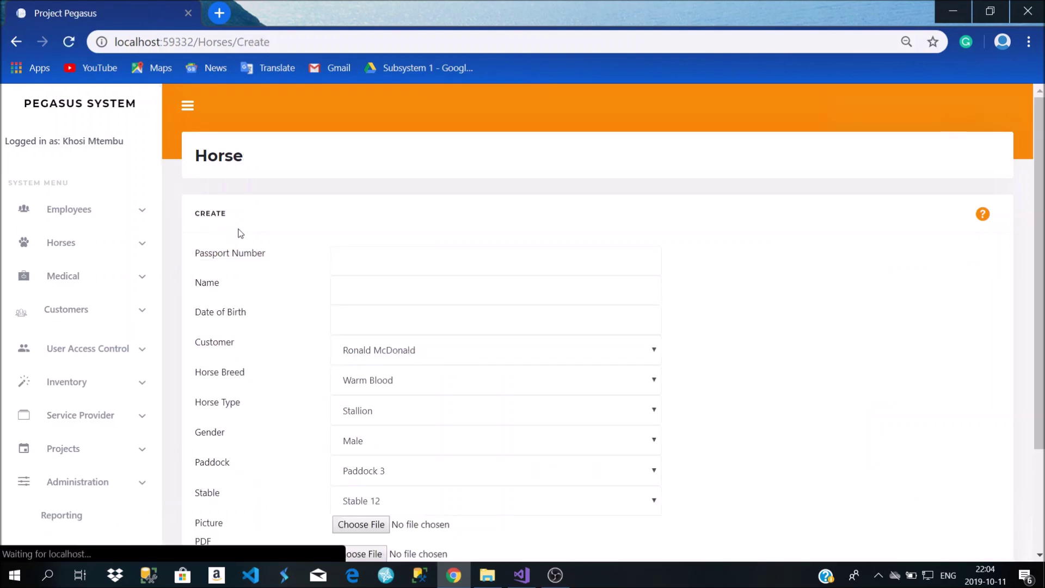
scroll(313, 298, "down", 3)
scroll(313, 300, "up", 3)
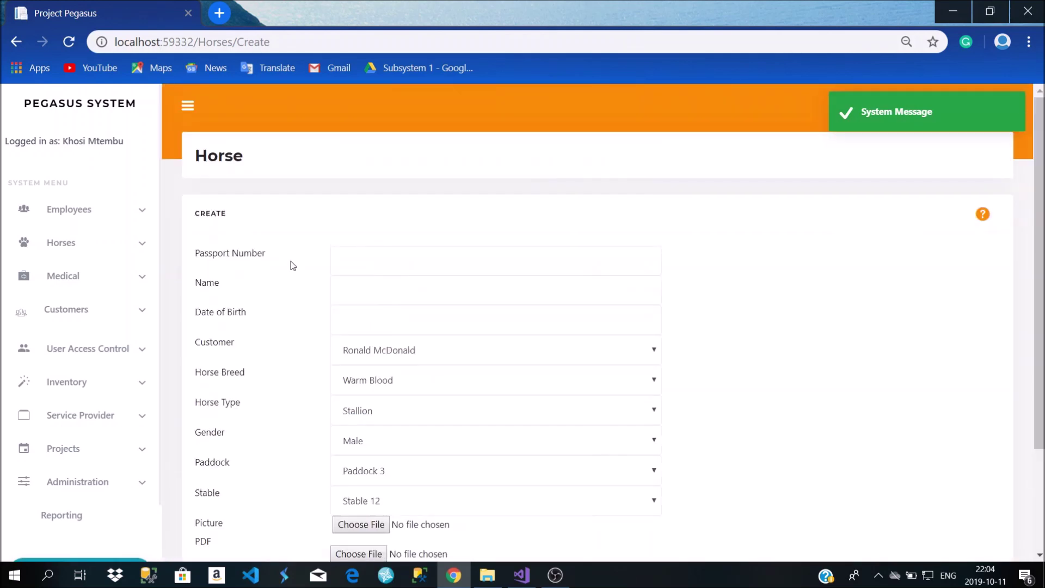
scroll(241, 282, "down", 3)
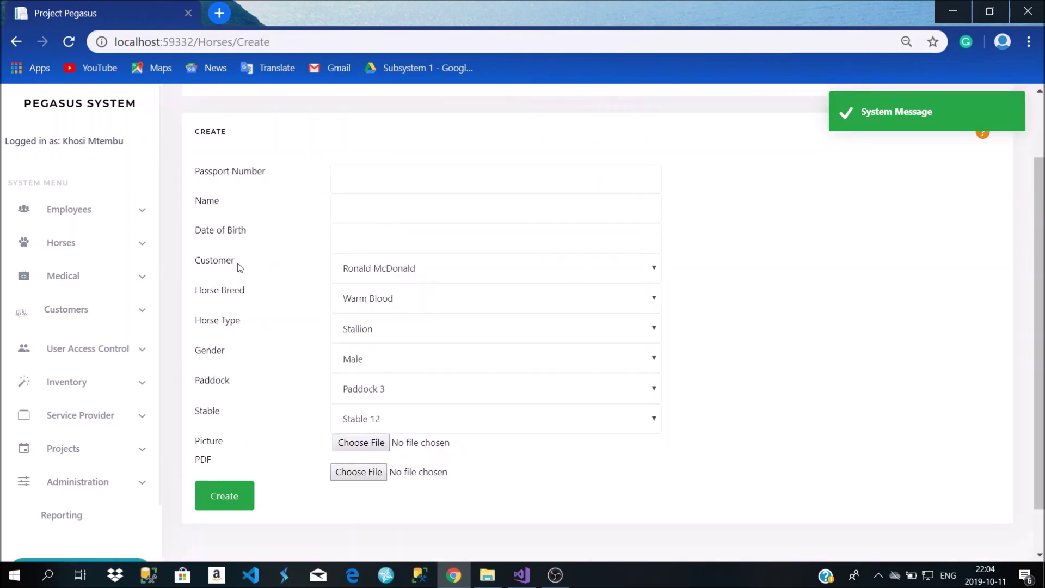
left_click(373, 182)
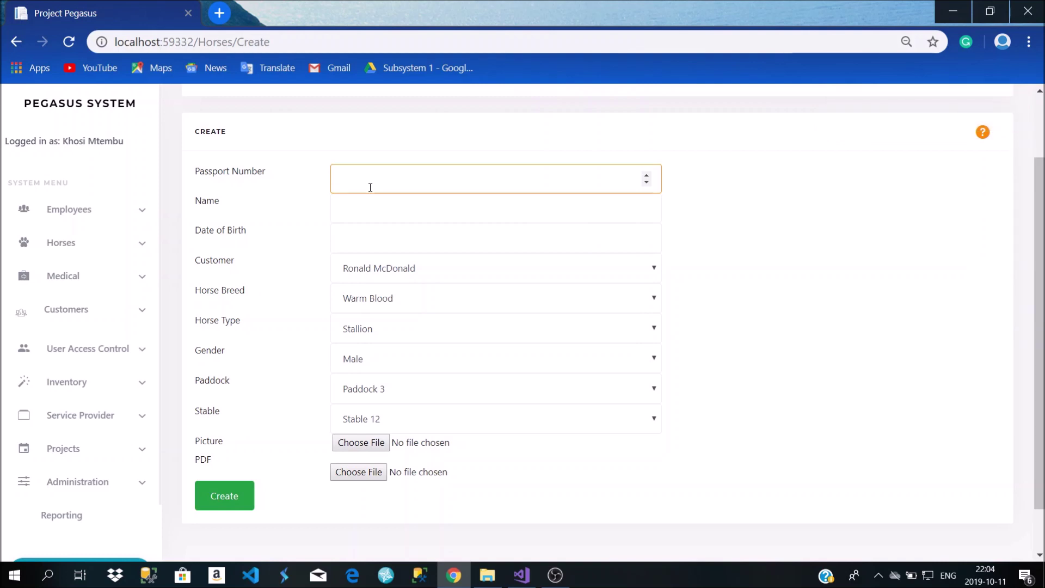
type("62548756322")
left_click(376, 201)
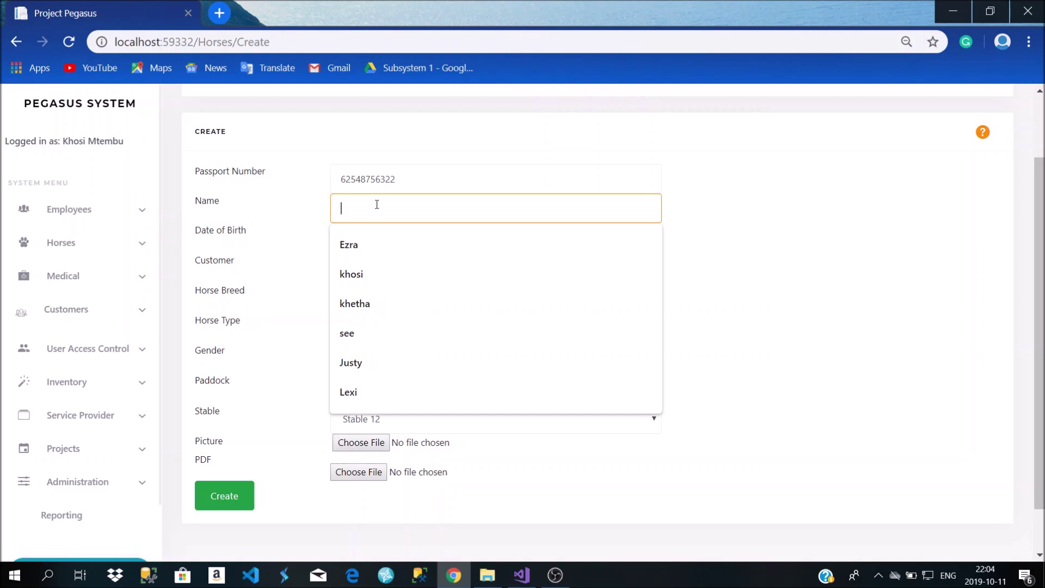
type("Whitey")
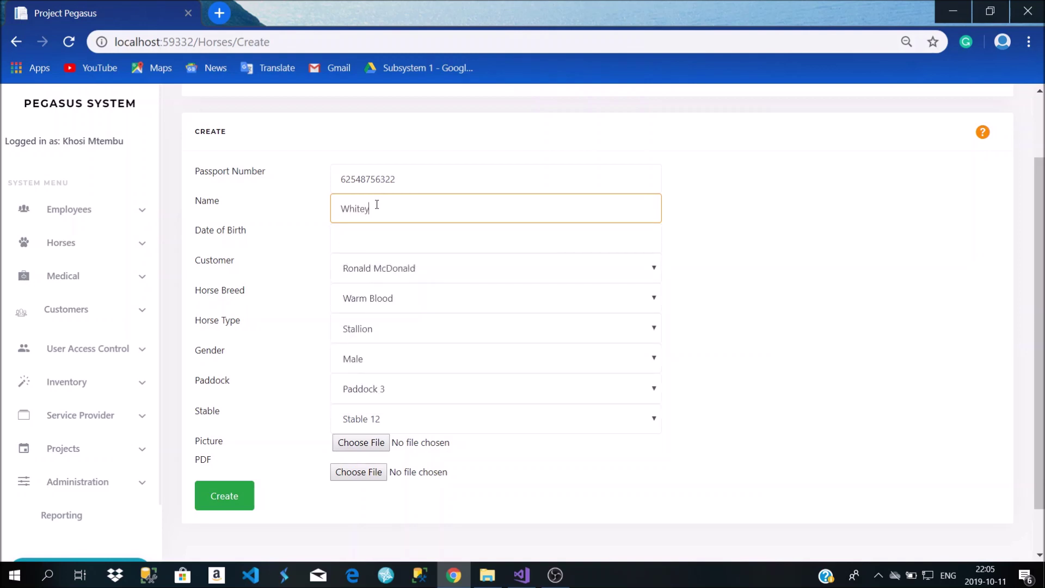
Set the horse's date of birth to 2009/05/05
left_click(381, 239)
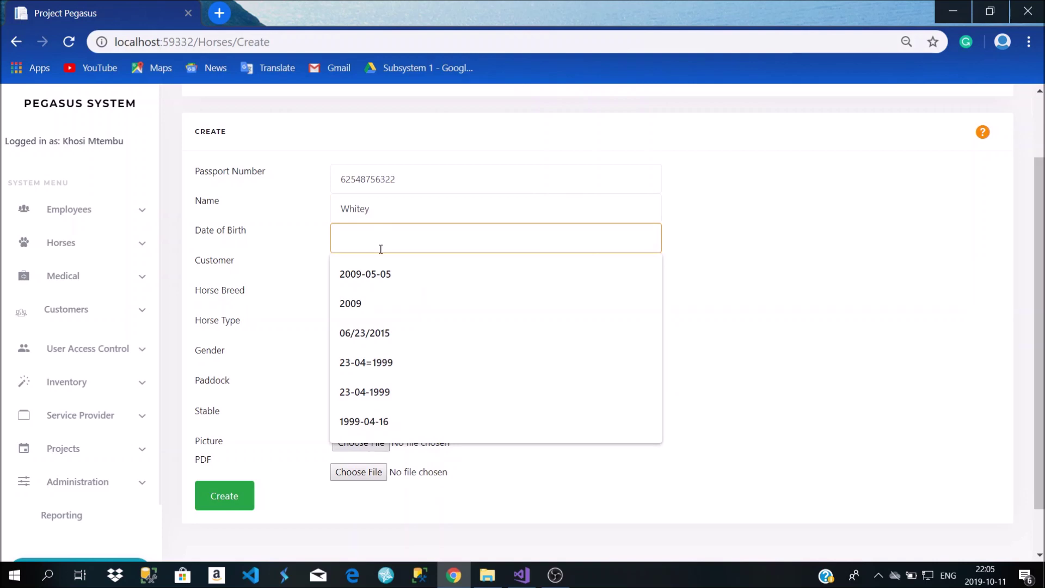
left_click(373, 275)
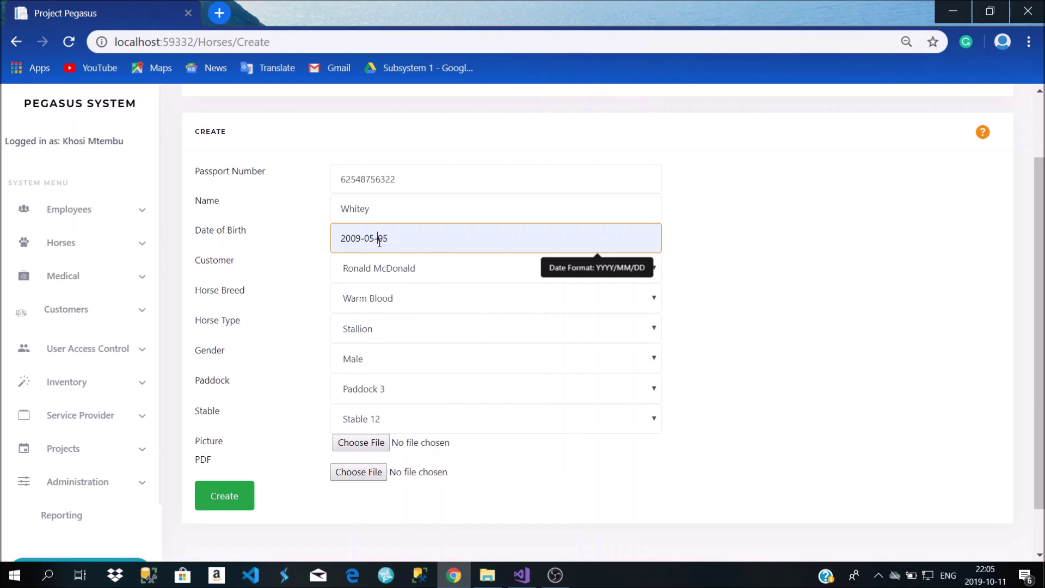
key("BackSpace")
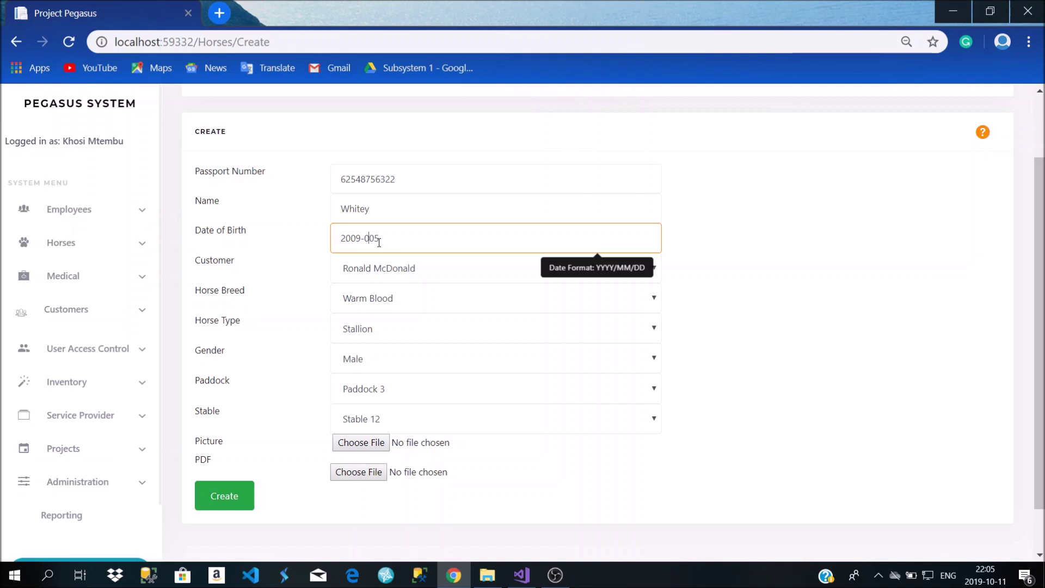
type("/")
key("Delete")
type("/05")
Pick the second customer as owner, then go to the Customers list
left_click(404, 275)
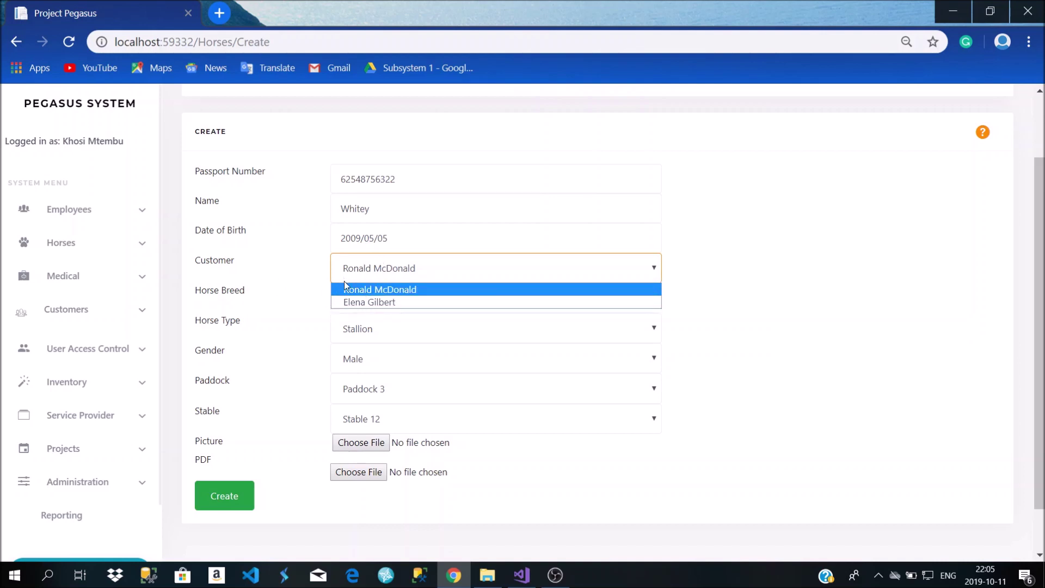
left_click(363, 303)
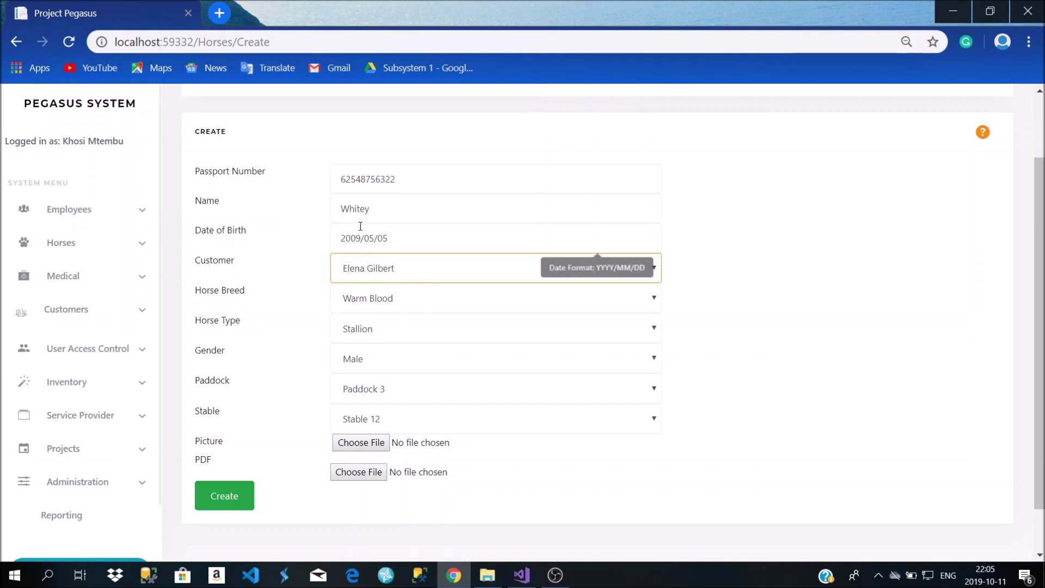
left_click(101, 316)
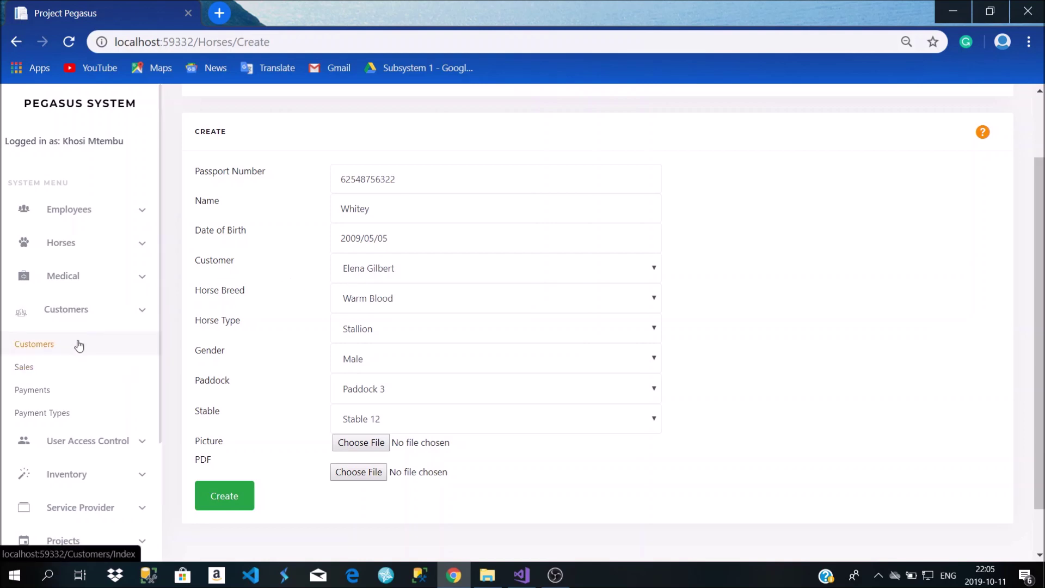
left_click(97, 348)
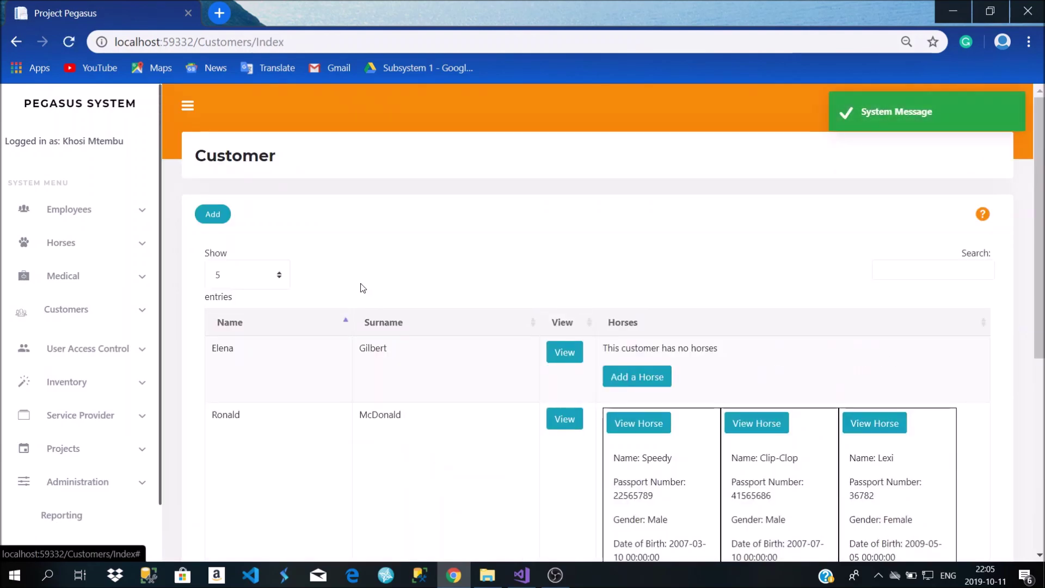
Start a new customer and enter the customer's first name and surname
scroll(382, 323, "down", 5)
scroll(385, 327, "up", 5)
left_click(221, 223)
left_click(370, 257)
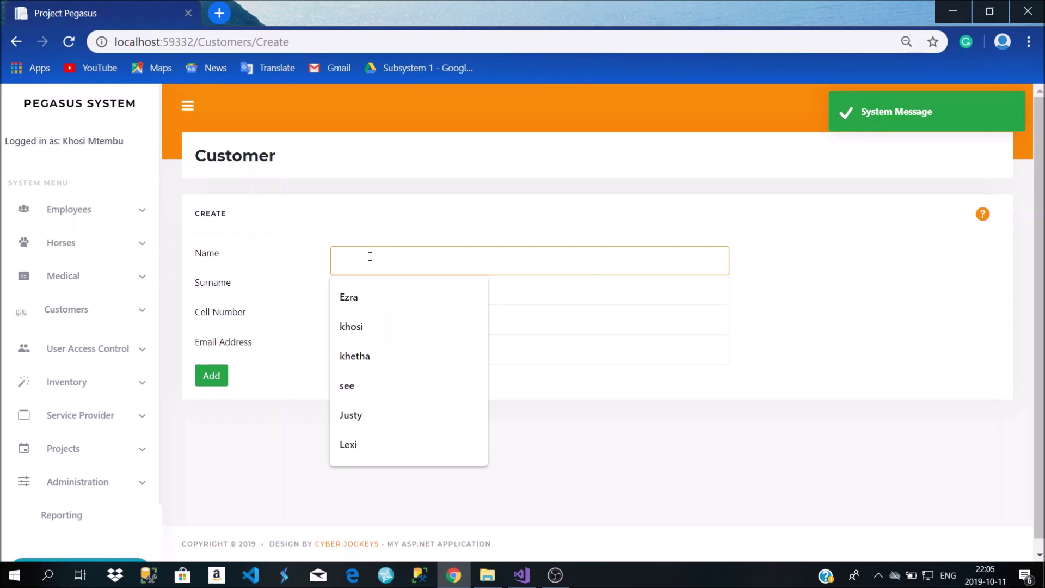
type("Jo")
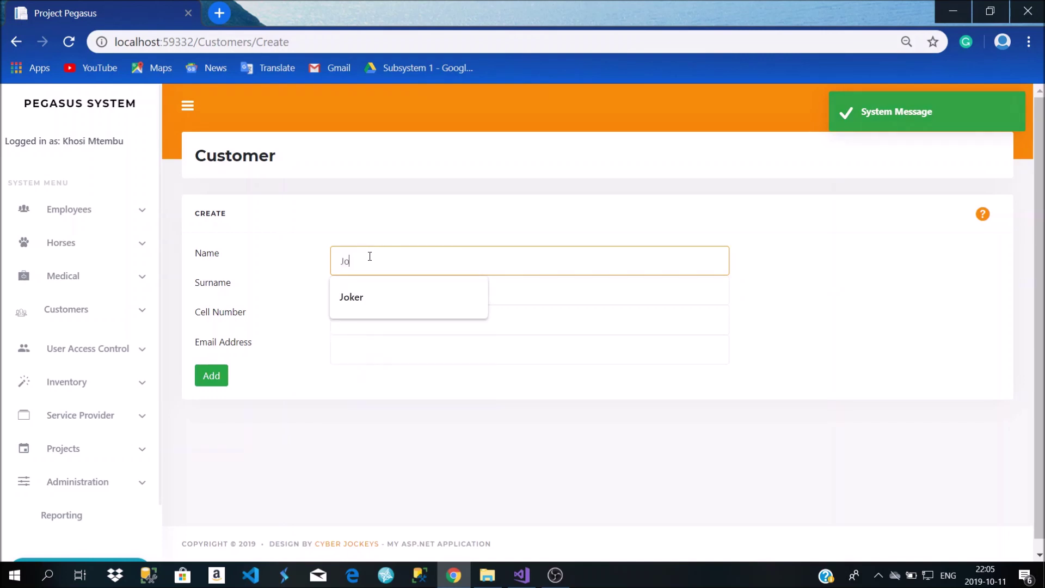
type("u")
key("BackSpace")
key("BackSpace")
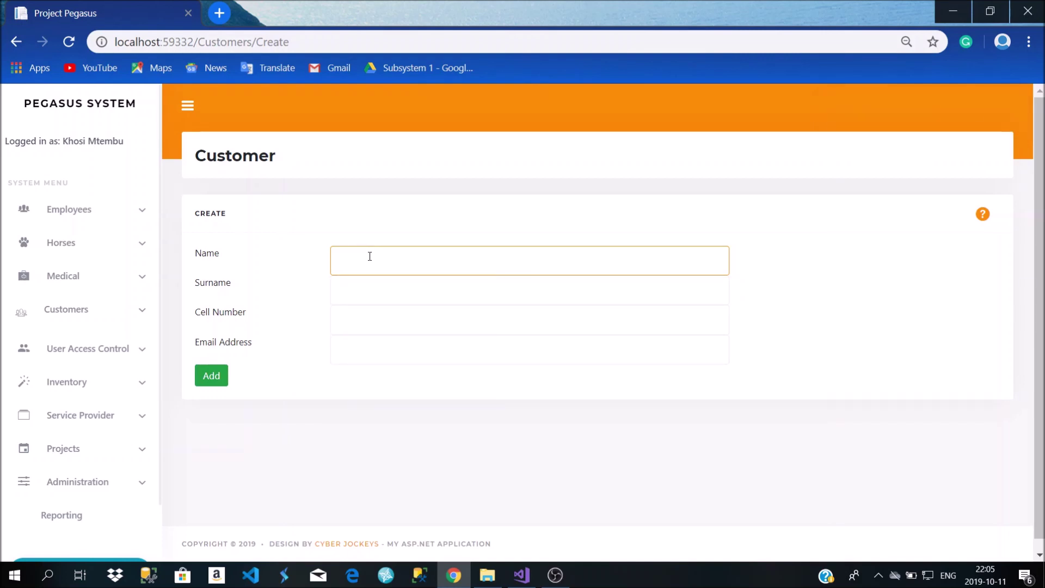
type("Bruce")
key("Tab")
type("Wayb")
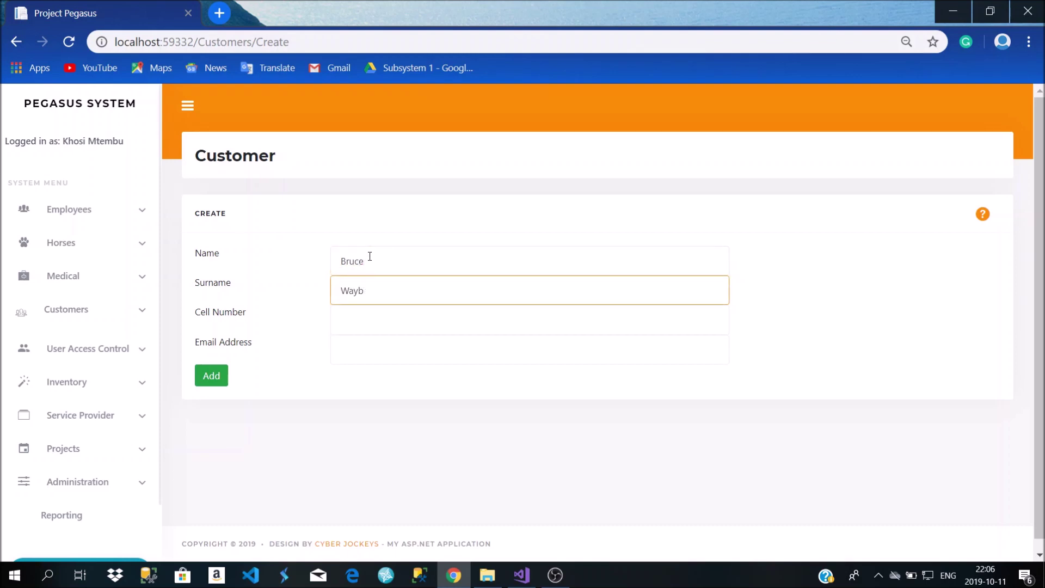
key("BackSpace")
type("ne")
Fill in the customer's cell number and e-mail address, then save the customer
left_click(352, 331)
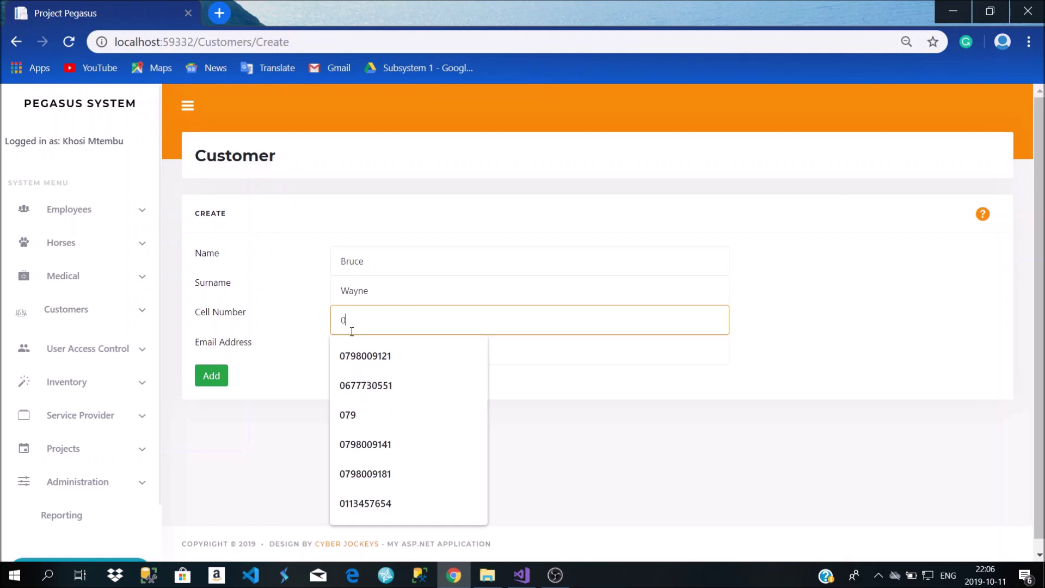
key("BackSpace")
key("BackSpace")
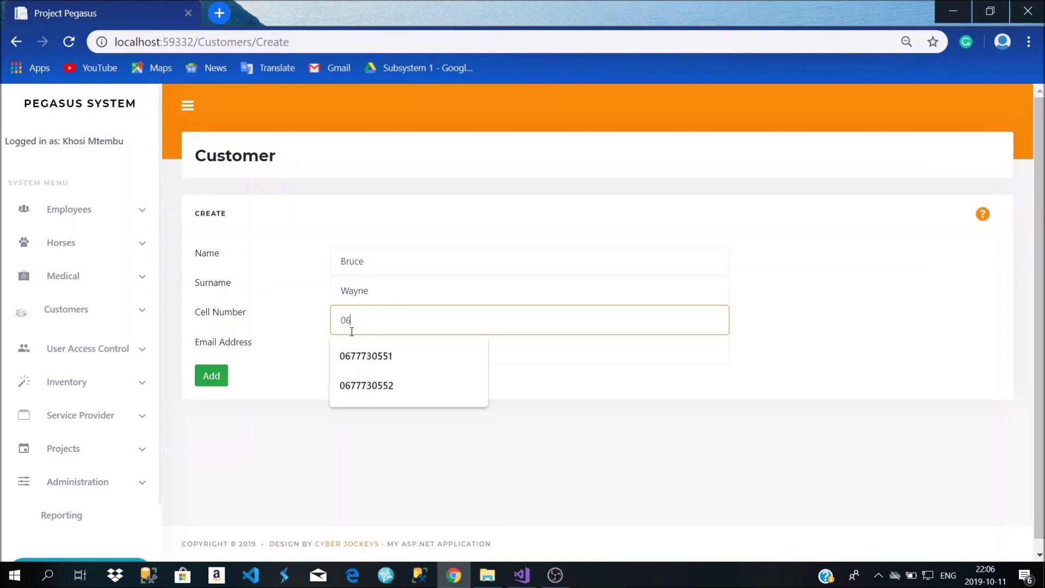
left_click(368, 388)
left_click(356, 347)
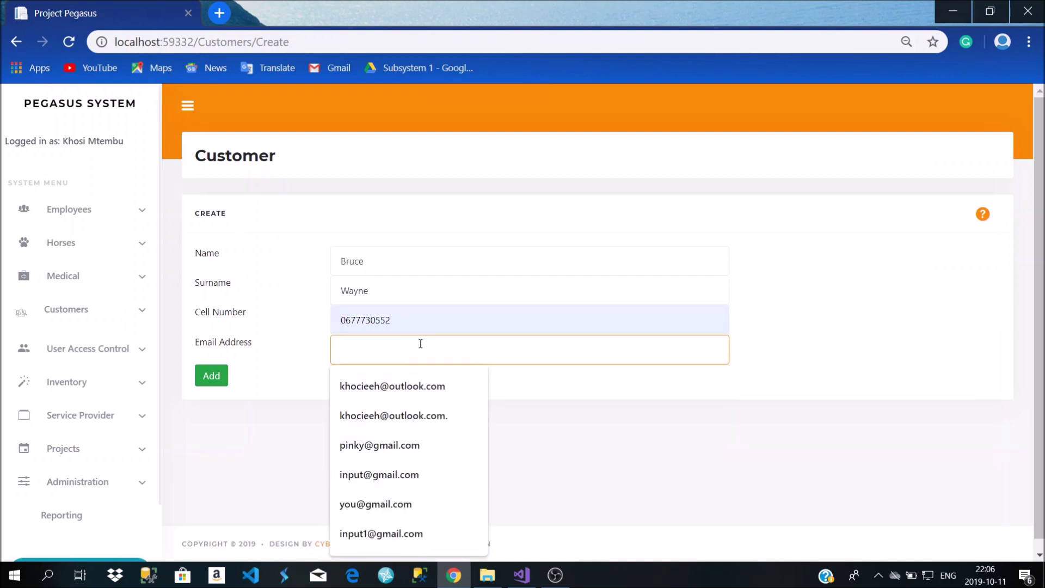
type("way")
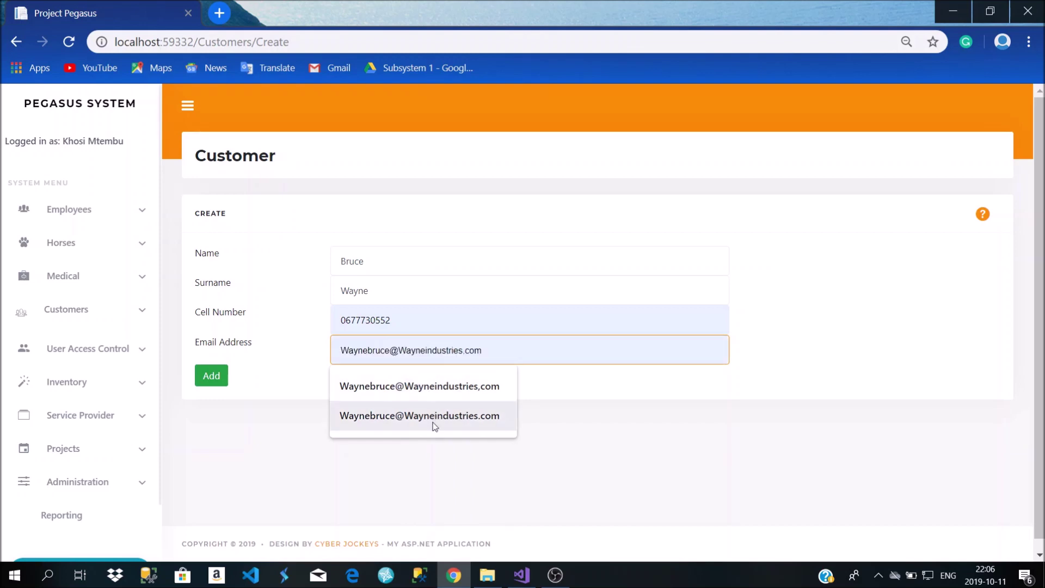
left_click(435, 415)
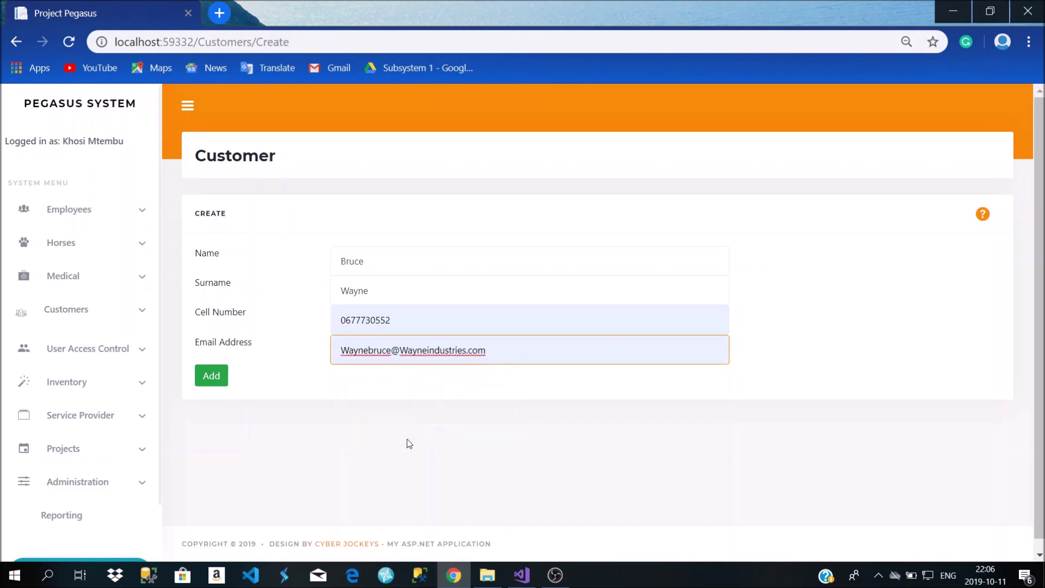
left_click(221, 385)
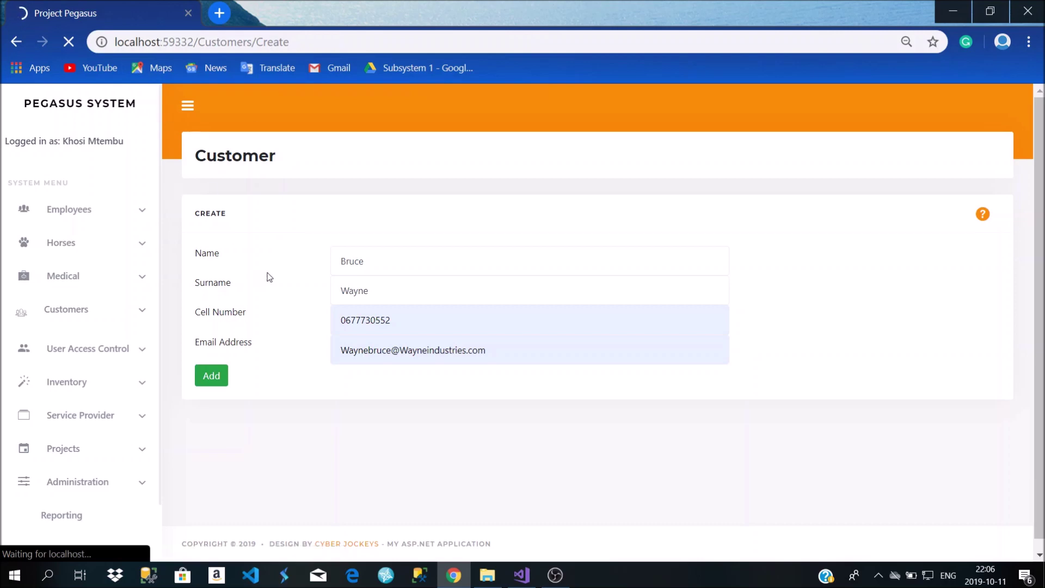
scroll(496, 386, "down", 6)
scroll(495, 381, "up", 5)
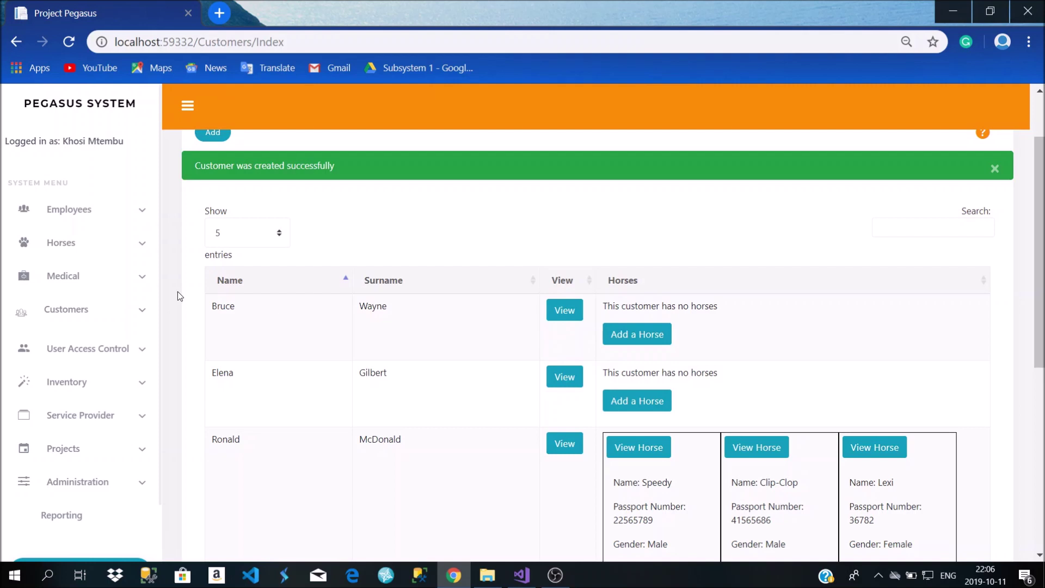
Begin a new horse for the customer named Whitey, born 2009/05/05
left_click(652, 340)
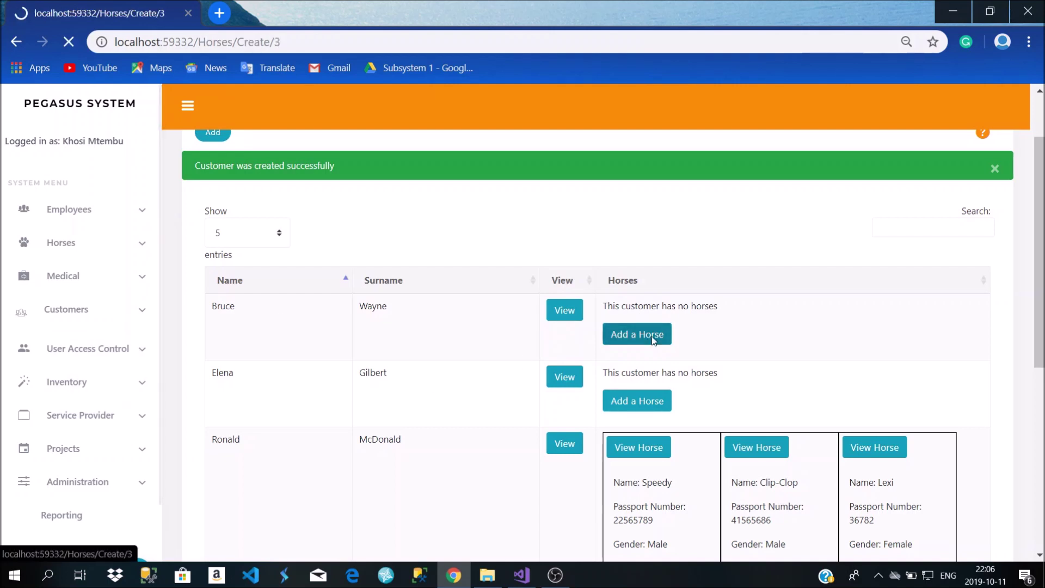
scroll(381, 372, "down", 1)
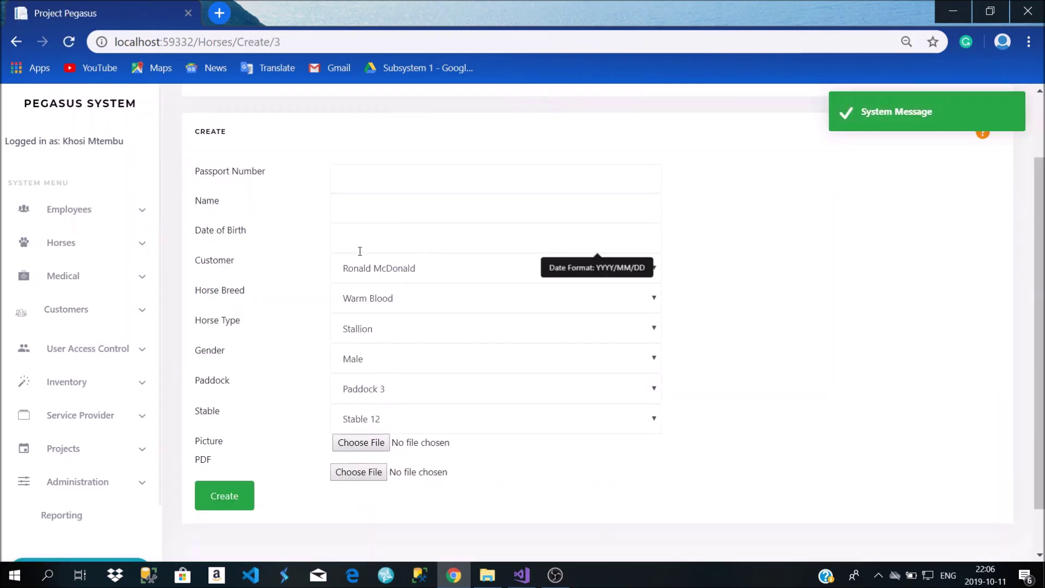
scroll(381, 245, "up", 1)
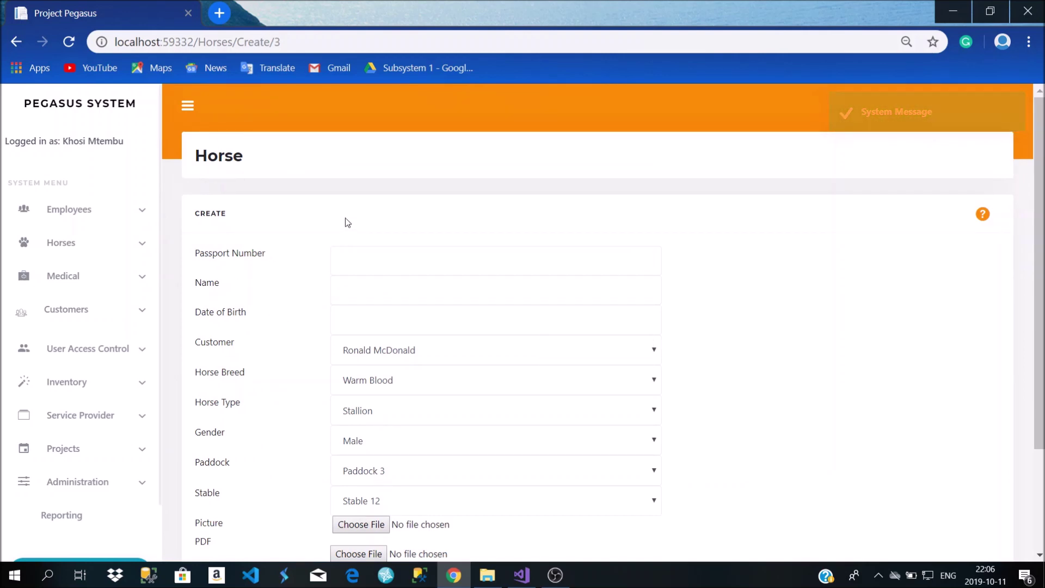
left_click(355, 254)
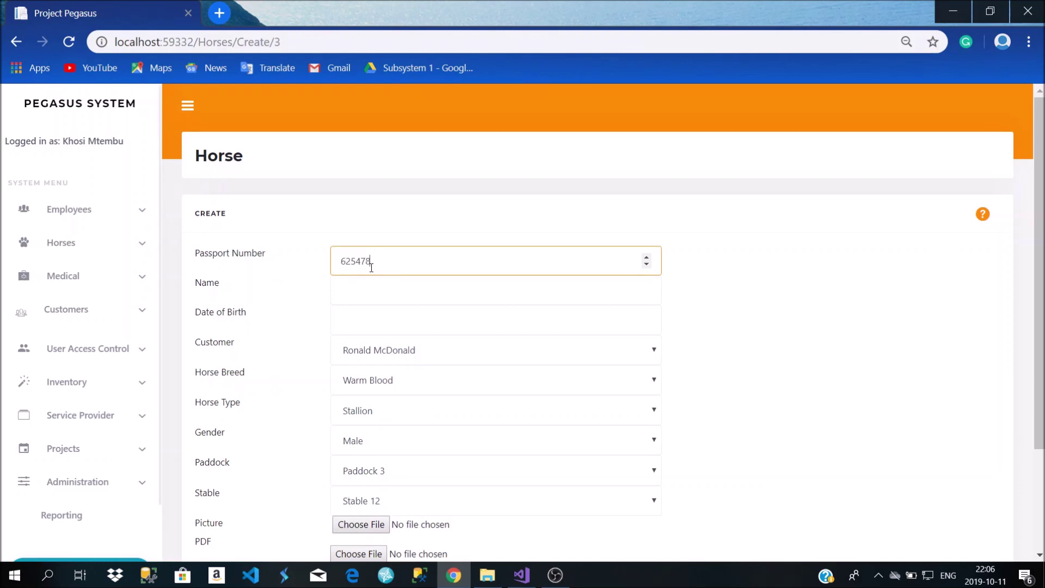
left_click(361, 298)
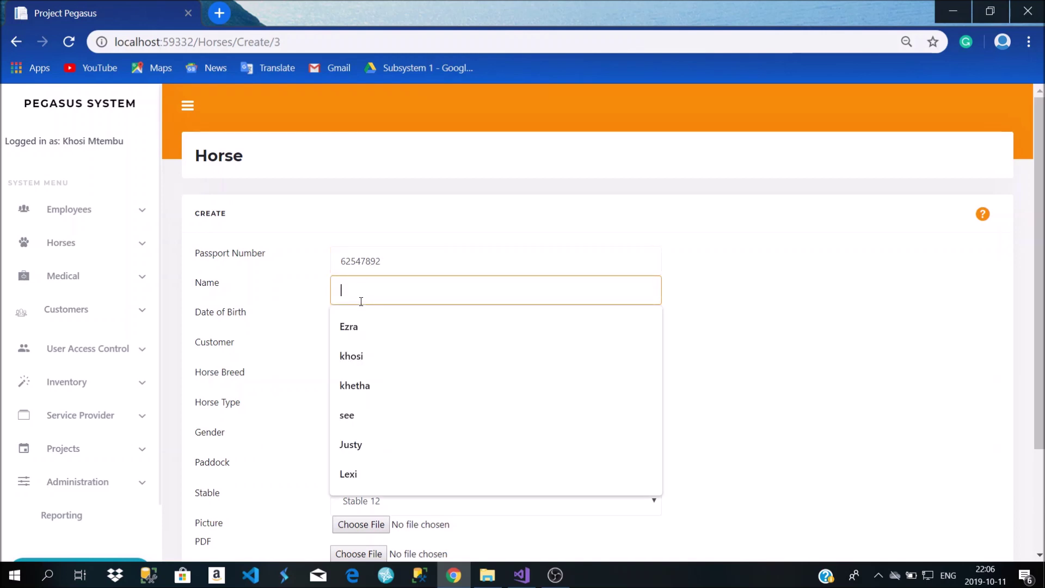
type("W")
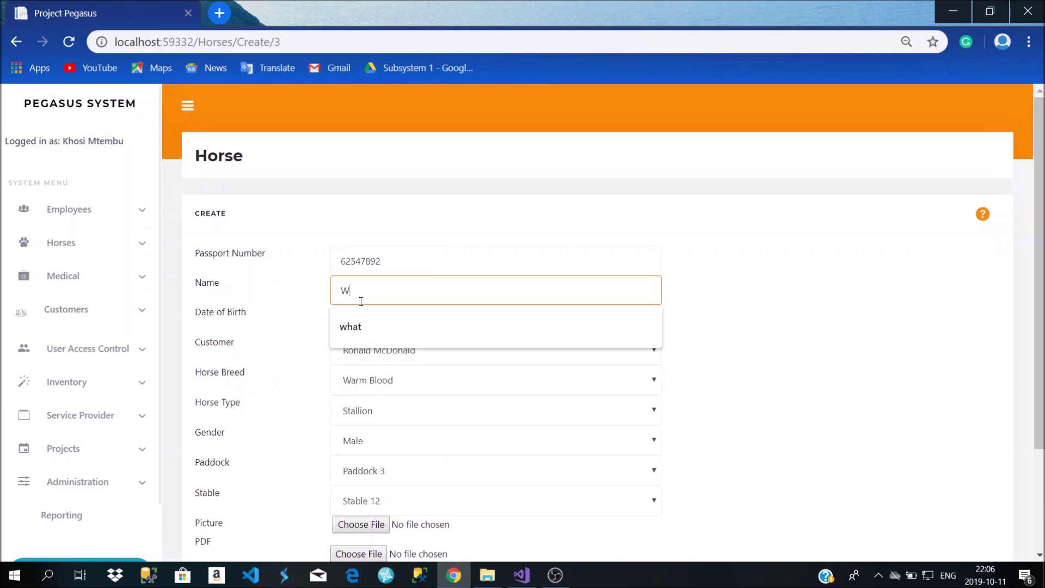
type("hitey")
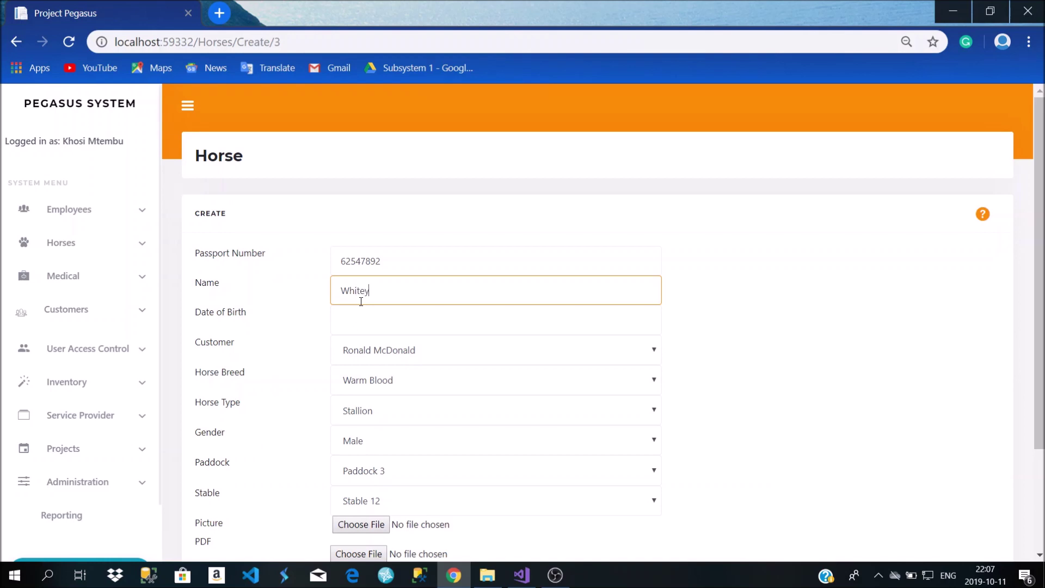
left_click(359, 322)
left_click(373, 351)
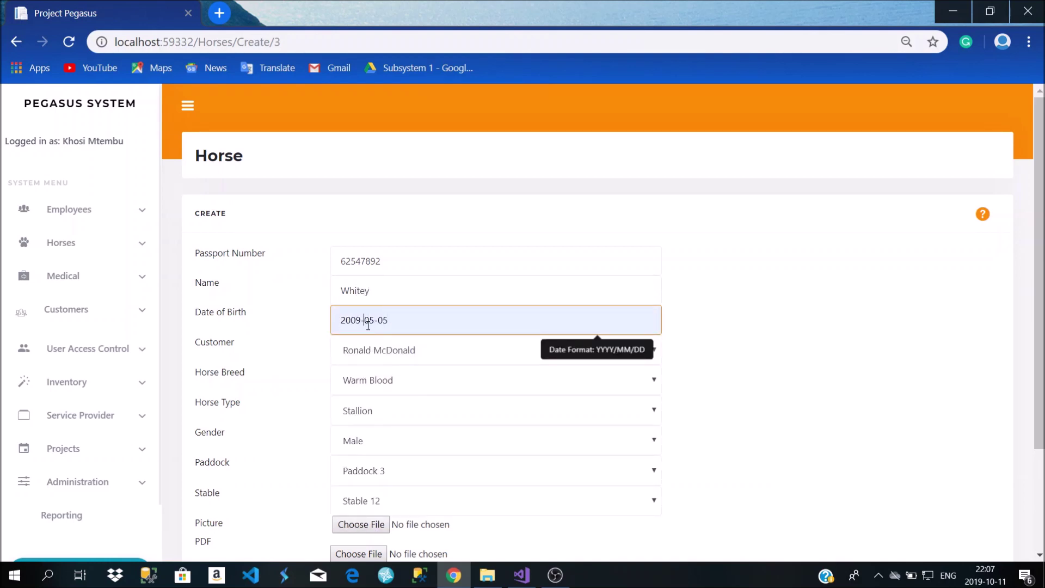
key("BackSpace")
type("/")
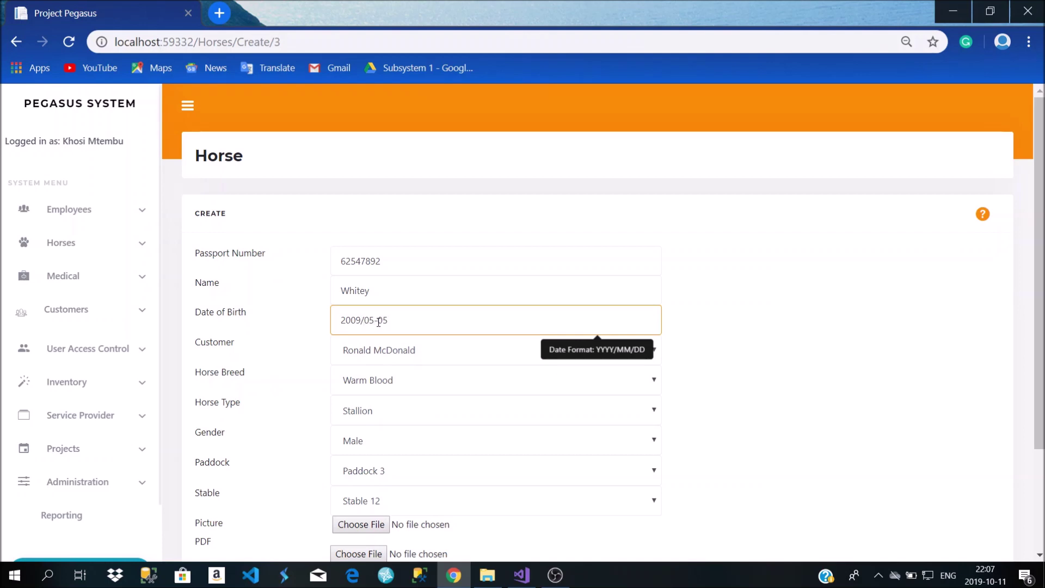
key("BackSpace")
type("/")
Set the owner customer, breed Thoroughbred and Paddock 2
left_click(417, 355)
left_click(406, 396)
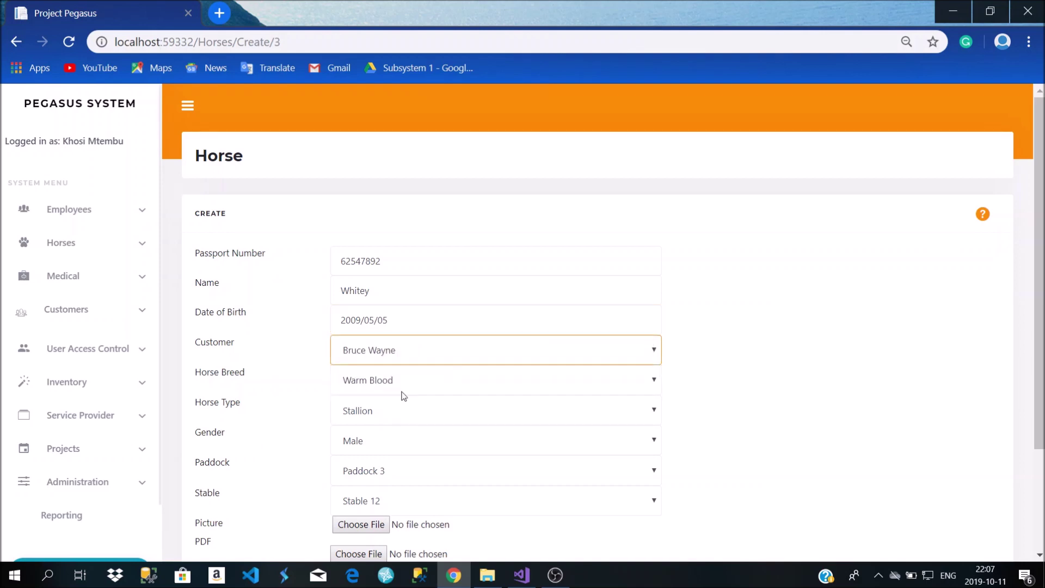
left_click(401, 384)
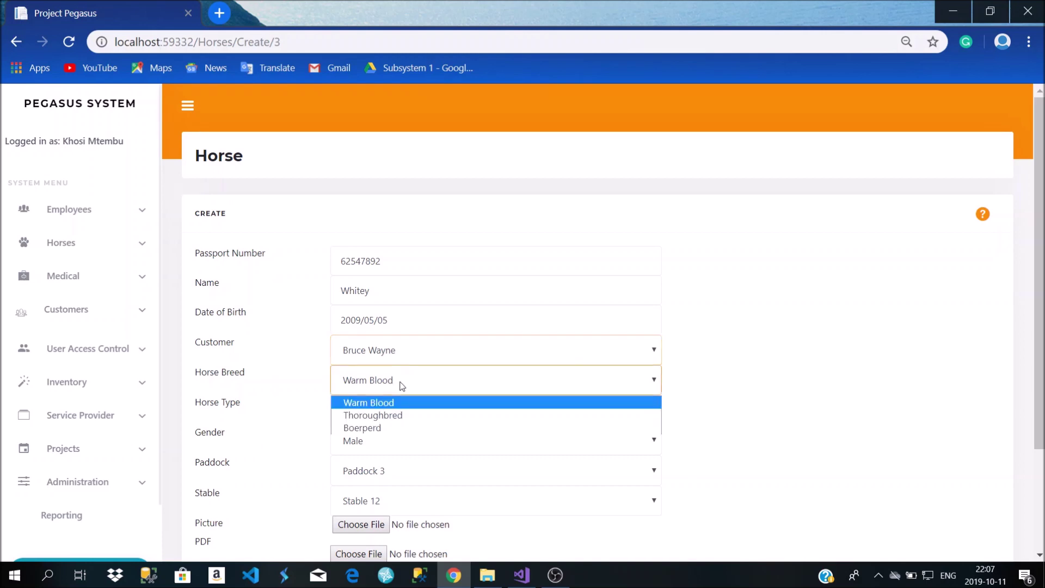
left_click(401, 416)
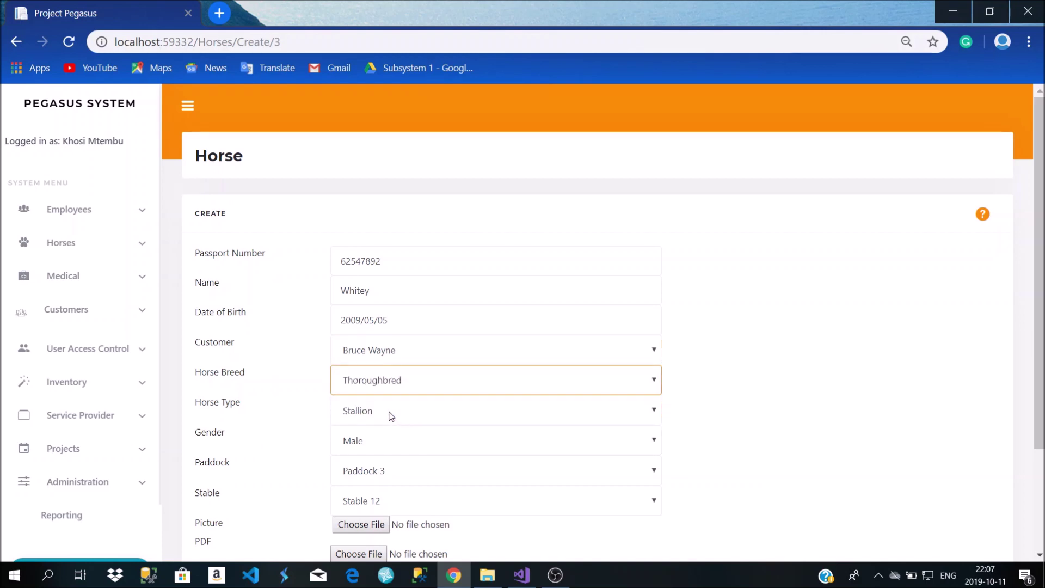
scroll(391, 436, "down", 2)
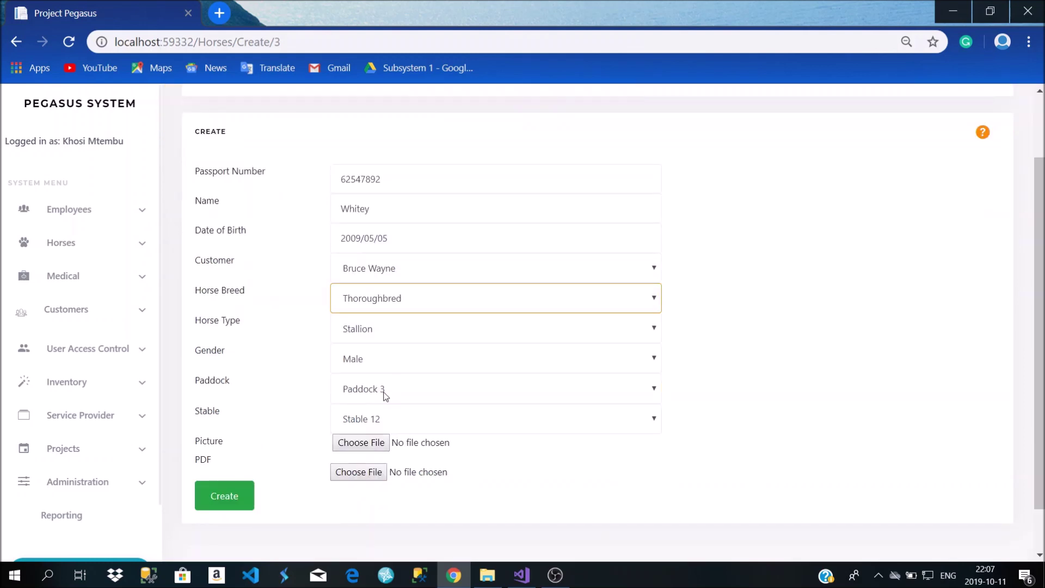
left_click(384, 395)
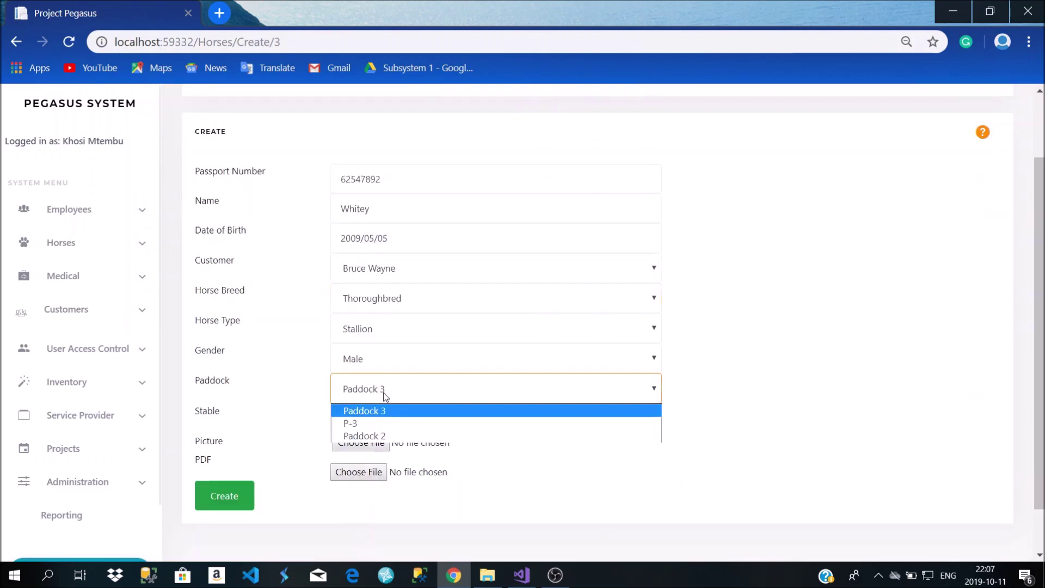
left_click(385, 437)
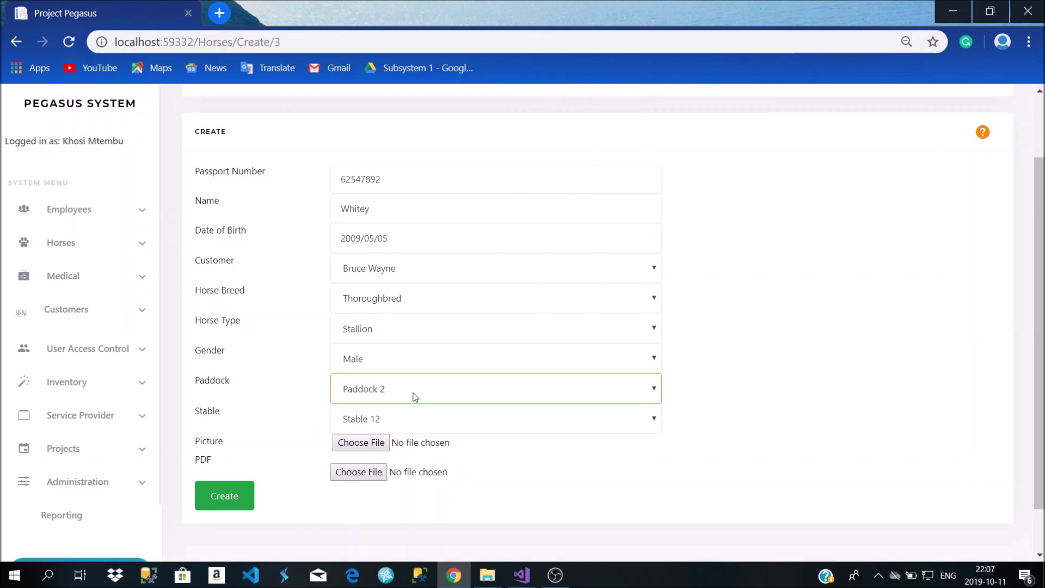
left_click(415, 398)
left_click(356, 434)
Attach photo IMG_6151 and create the horse record
left_click(372, 443)
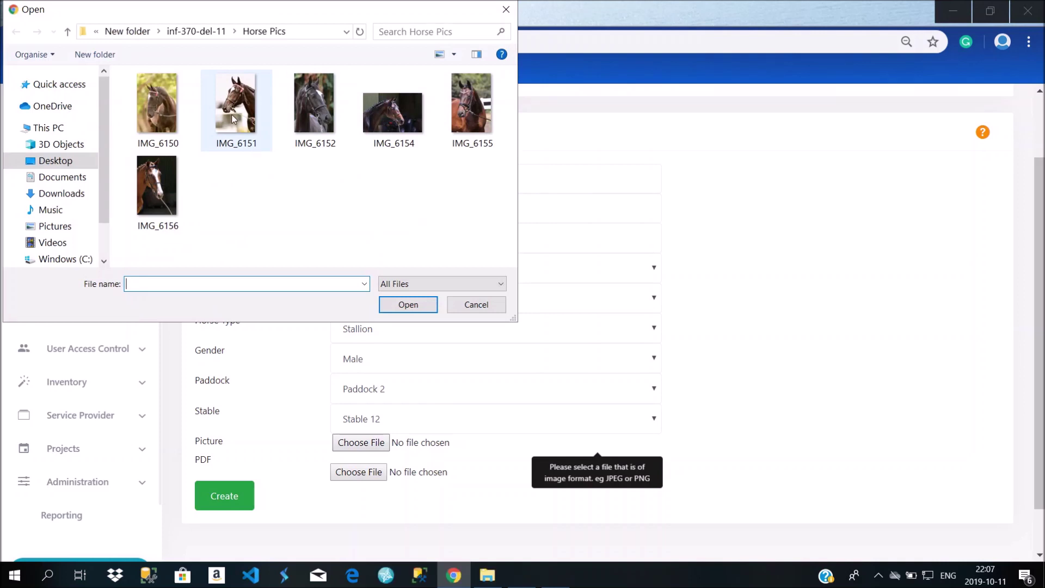
left_click(233, 117)
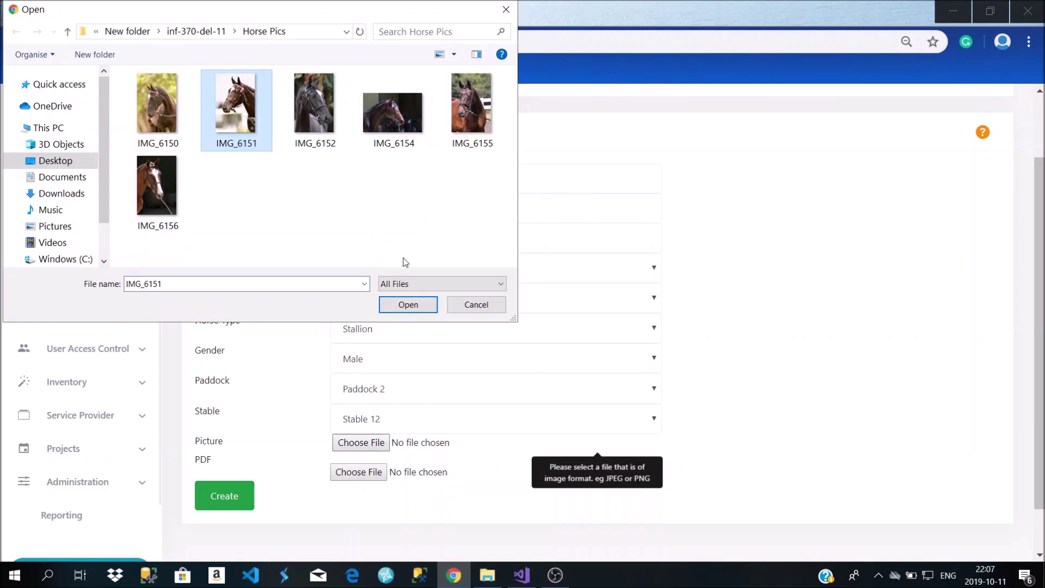
left_click(410, 305)
scroll(348, 447, "down", 2)
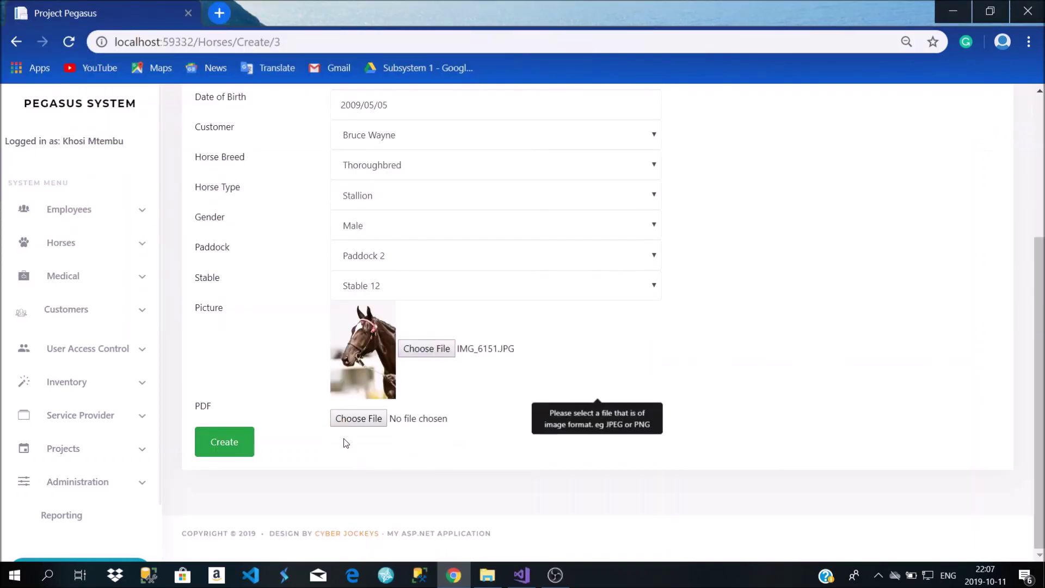
left_click(236, 441)
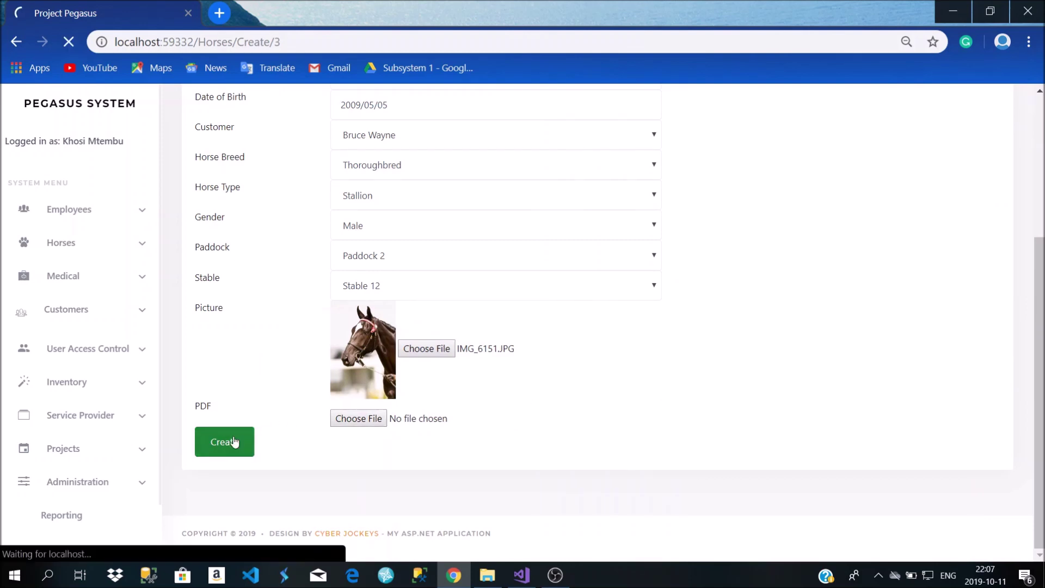
Review Whitey's saved details and go to his Horse Feeding Plans
scroll(262, 321, "down", 5)
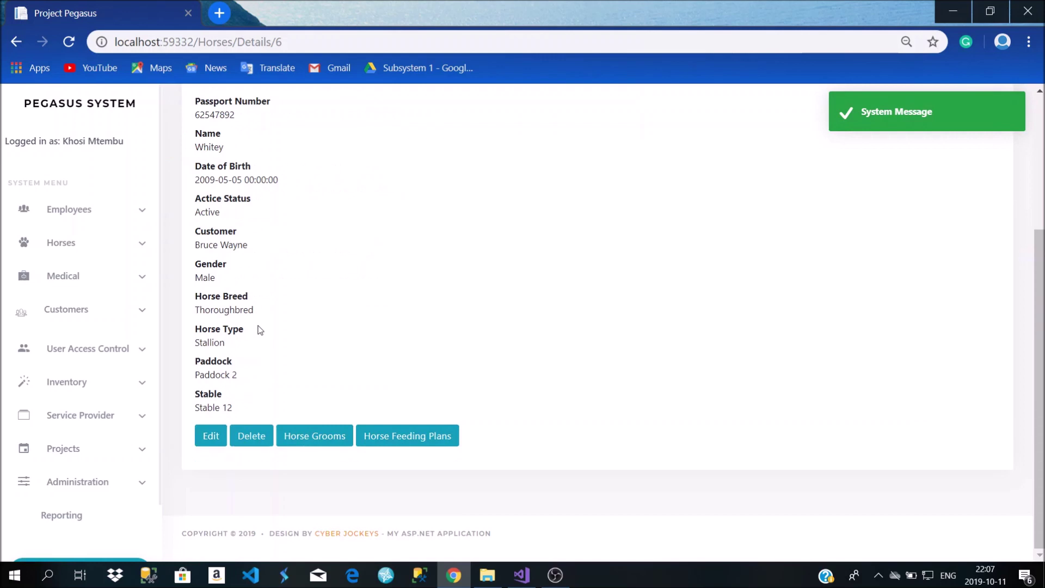
scroll(280, 321, "up", 5)
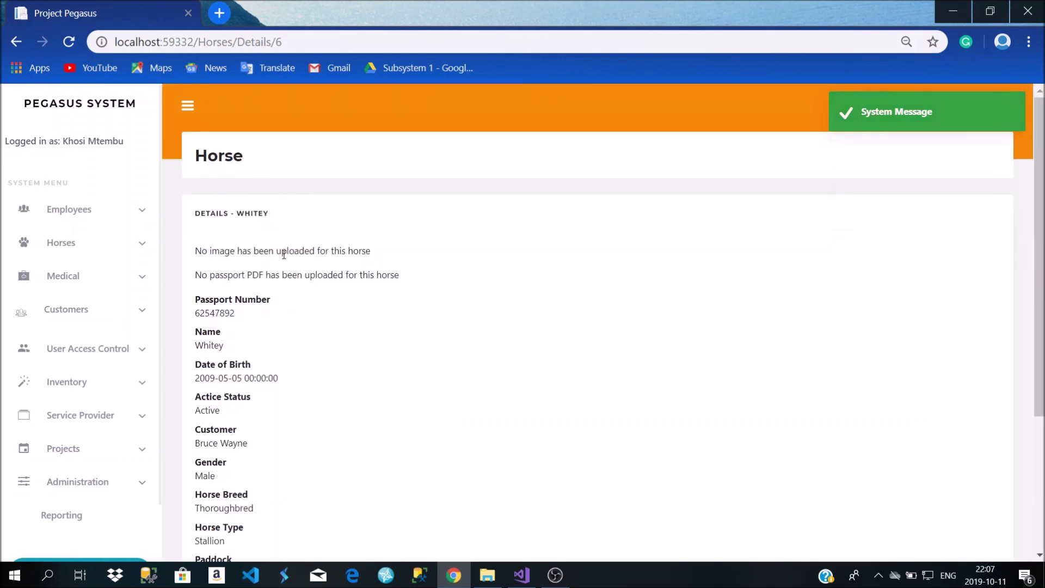
scroll(268, 264, "down", 3)
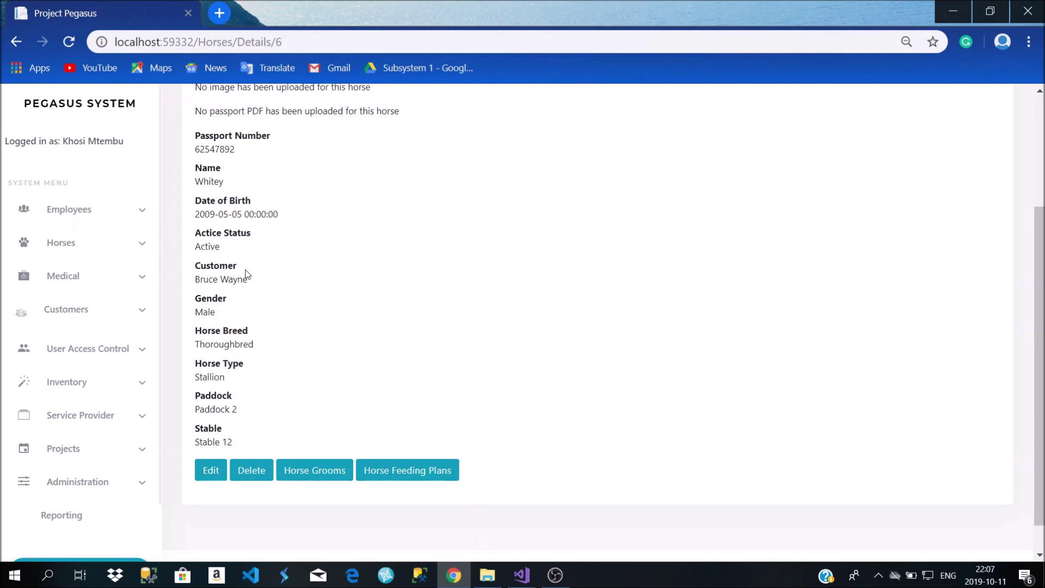
scroll(246, 273, "up", 3)
scroll(294, 253, "down", 3)
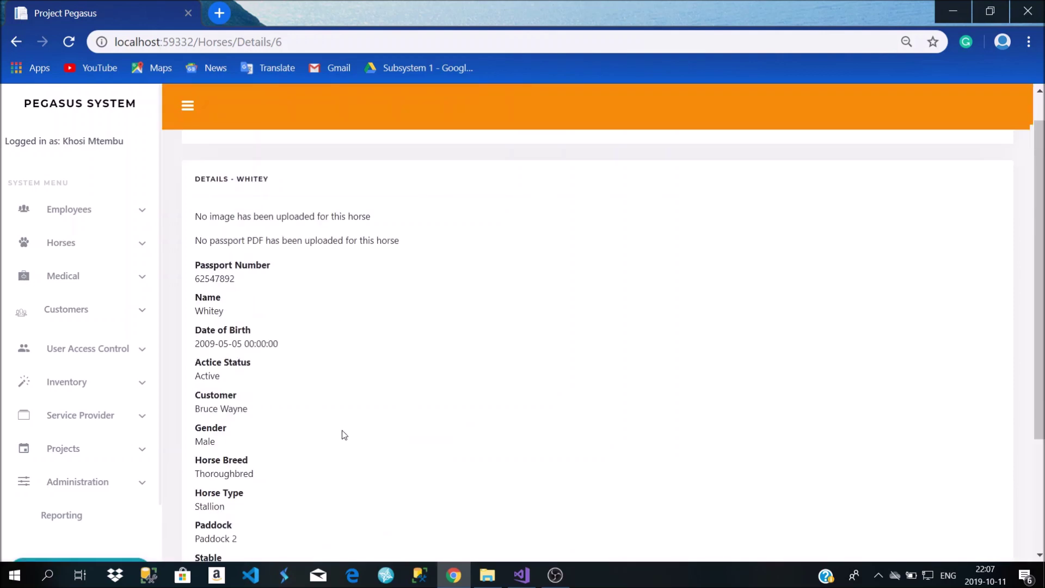
scroll(343, 434, "down", 3)
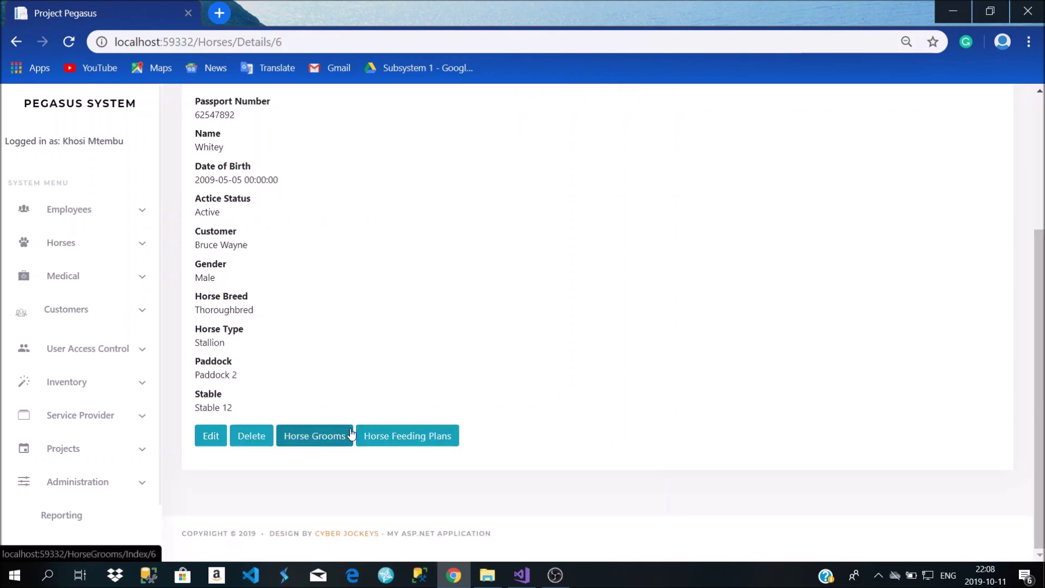
left_click(409, 437)
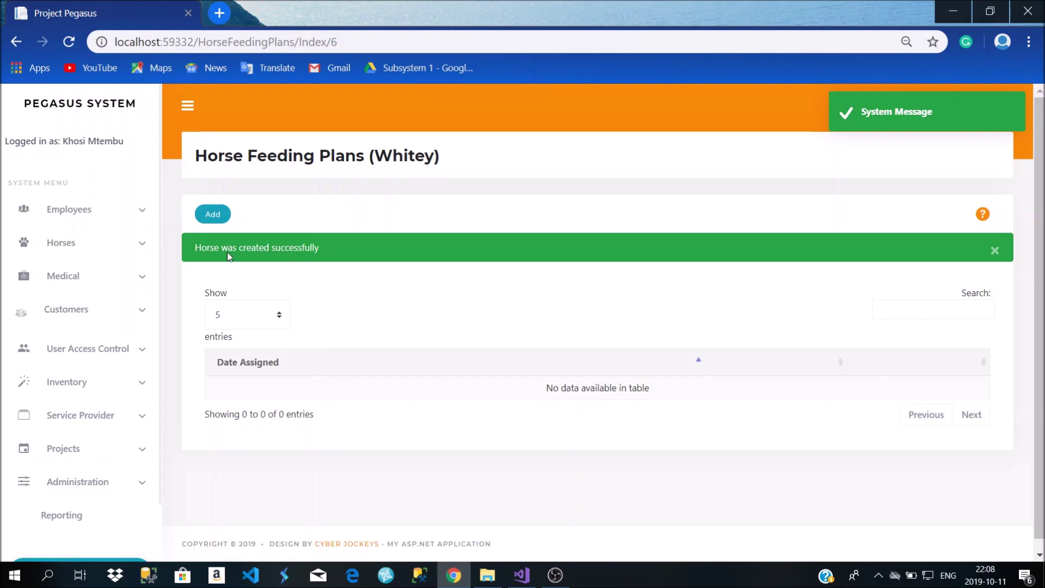
Create and save a feeding plan for Whitey with 2 Bales of Grass
left_click(228, 226)
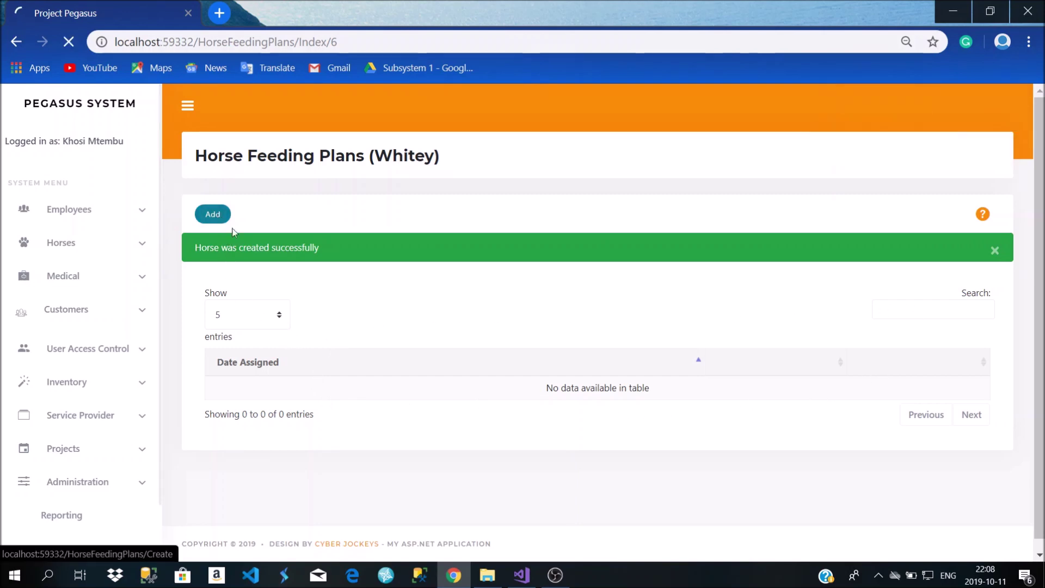
left_click(419, 268)
left_click(417, 267)
left_click(394, 298)
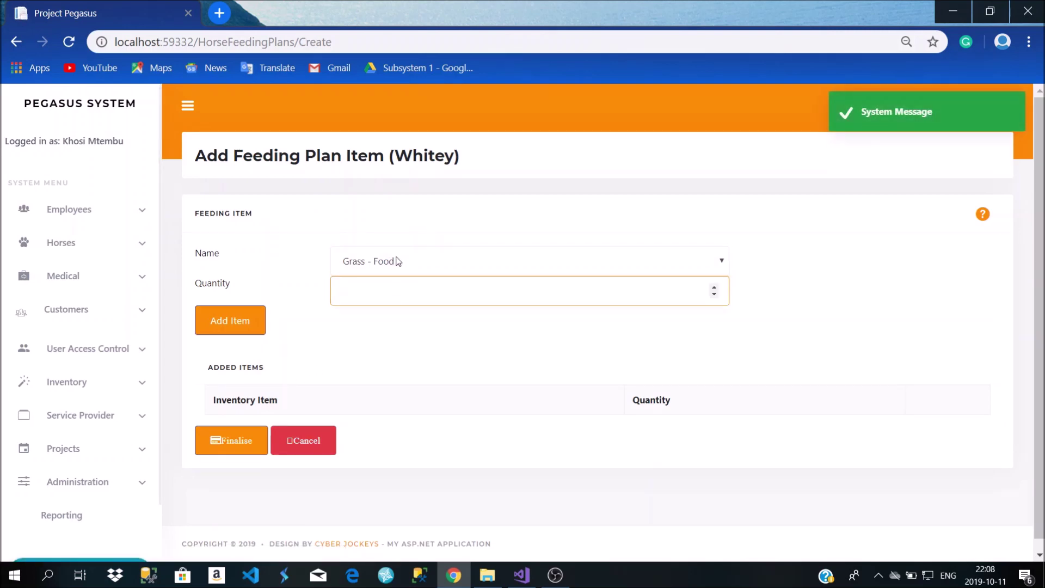
type("2")
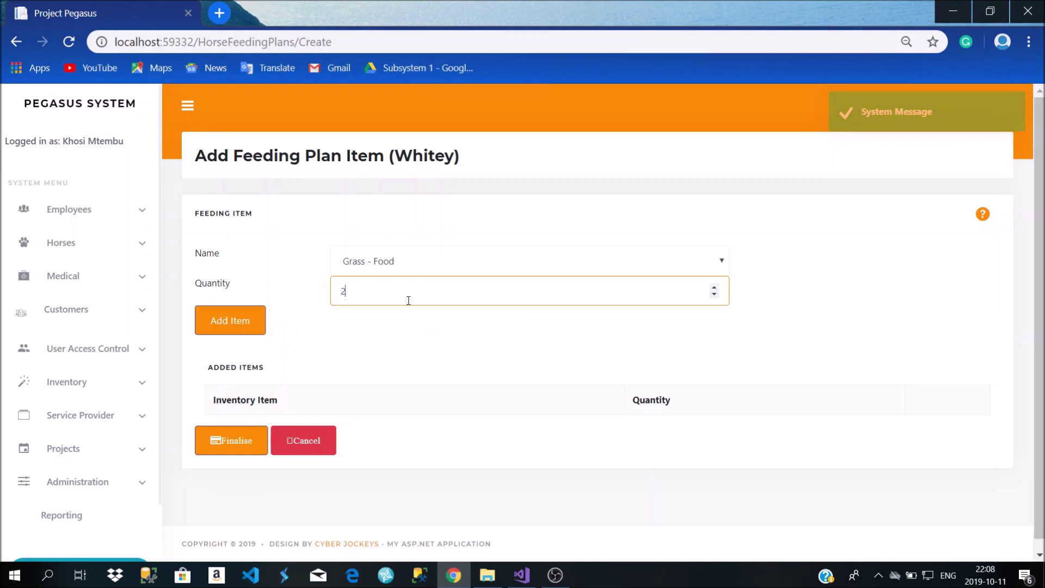
left_click(233, 325)
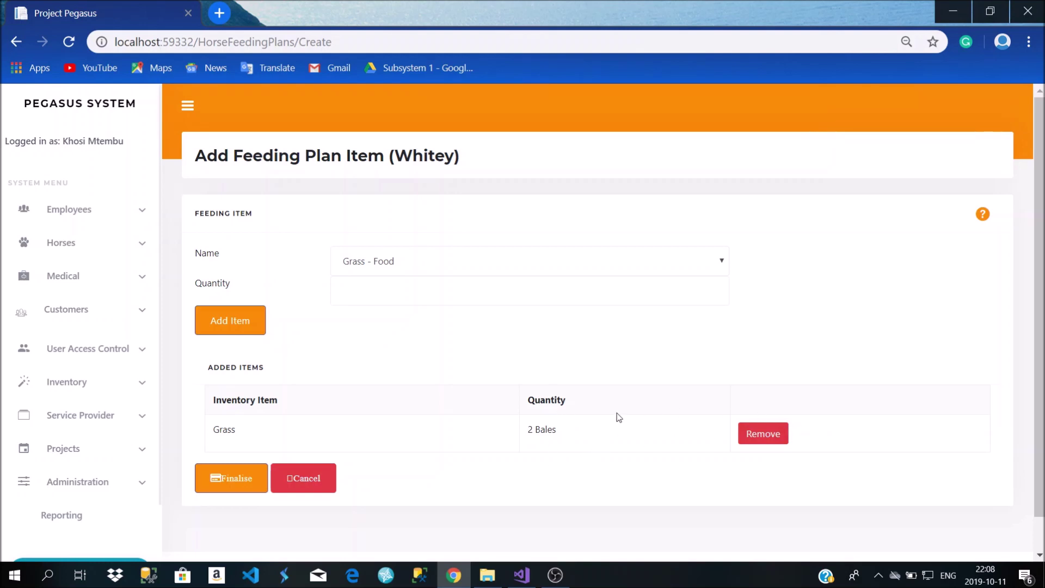
left_click(229, 482)
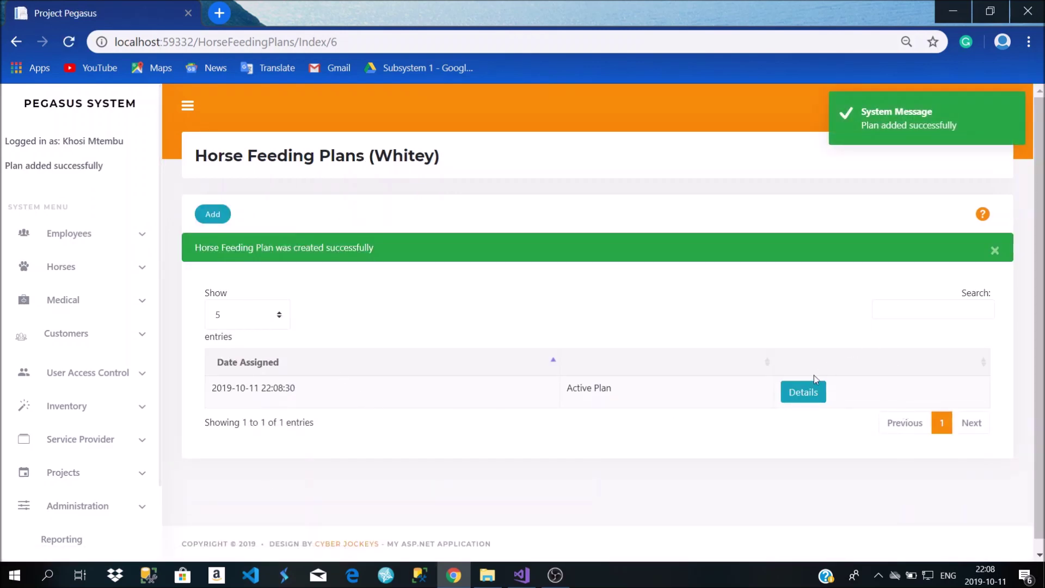
View the new plan's details, then return to the feeding plans list
left_click(804, 391)
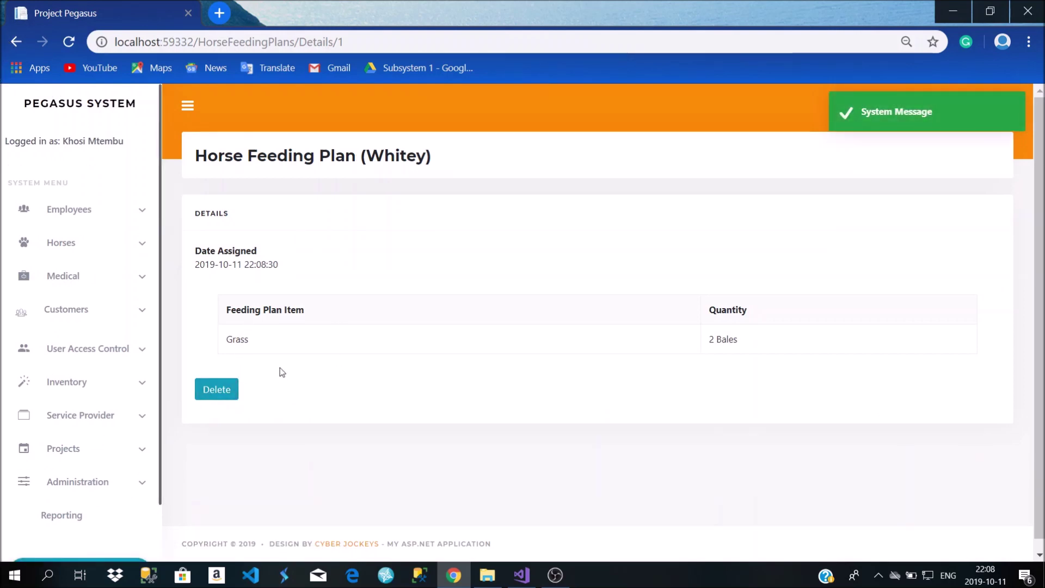
left_click(20, 47)
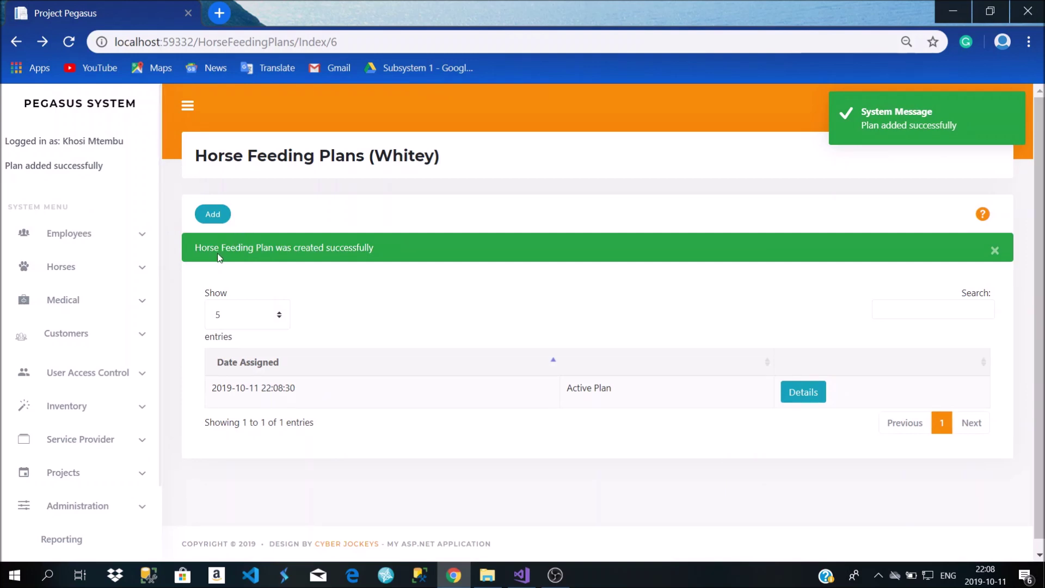
left_click(90, 266)
Edit Whitey's record to use IMG_6151 as his picture and update it
left_click(100, 298)
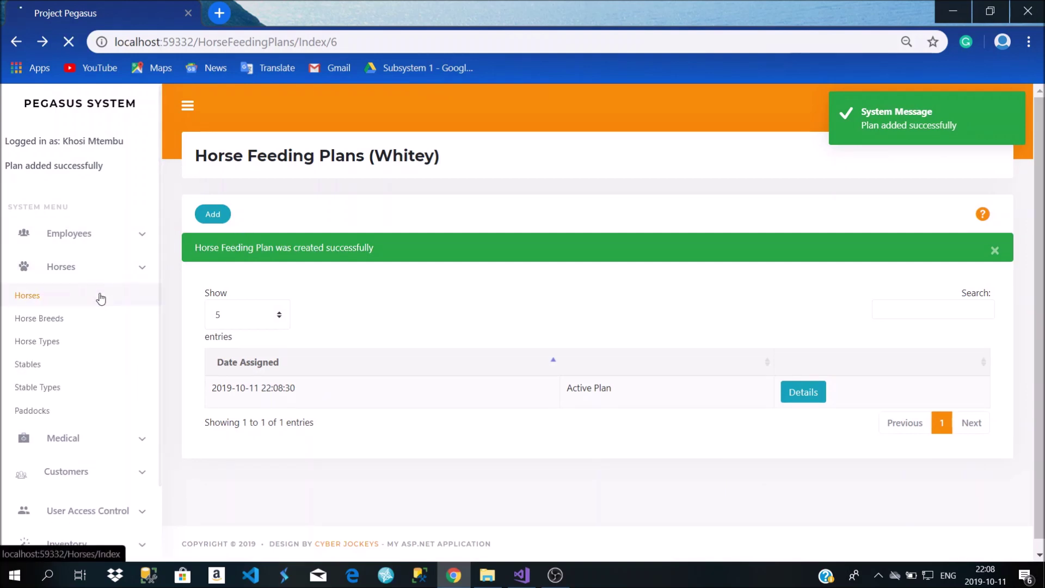
scroll(403, 313, "down", 2)
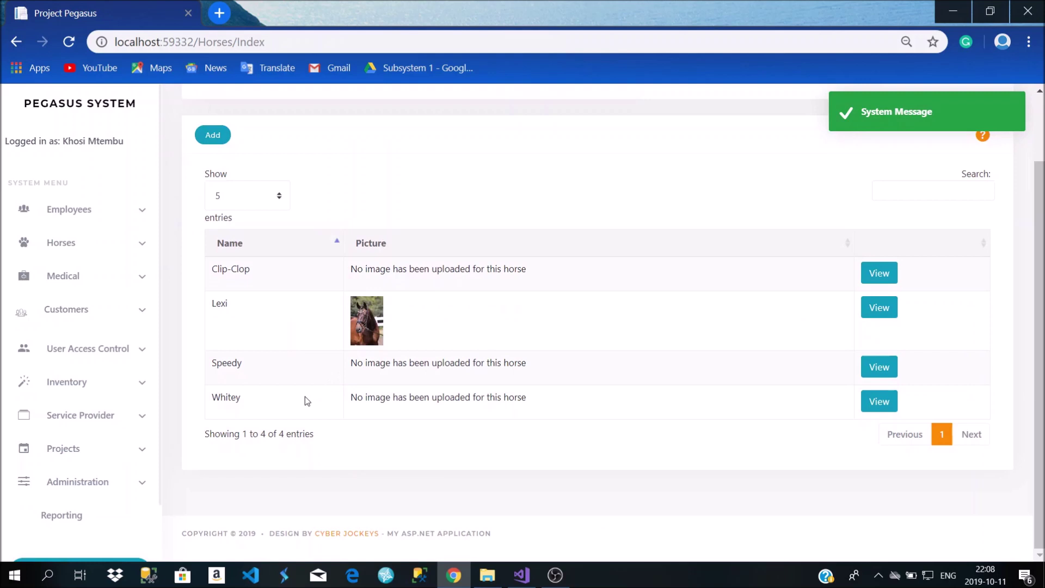
left_click(871, 401)
scroll(334, 365, "down", 4)
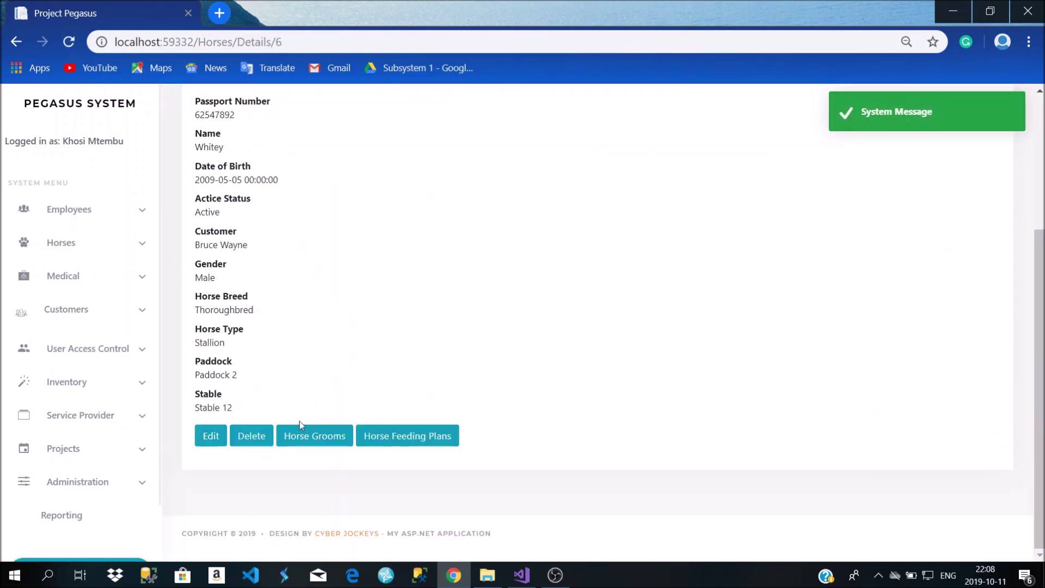
left_click(211, 435)
scroll(391, 341, "down", 4)
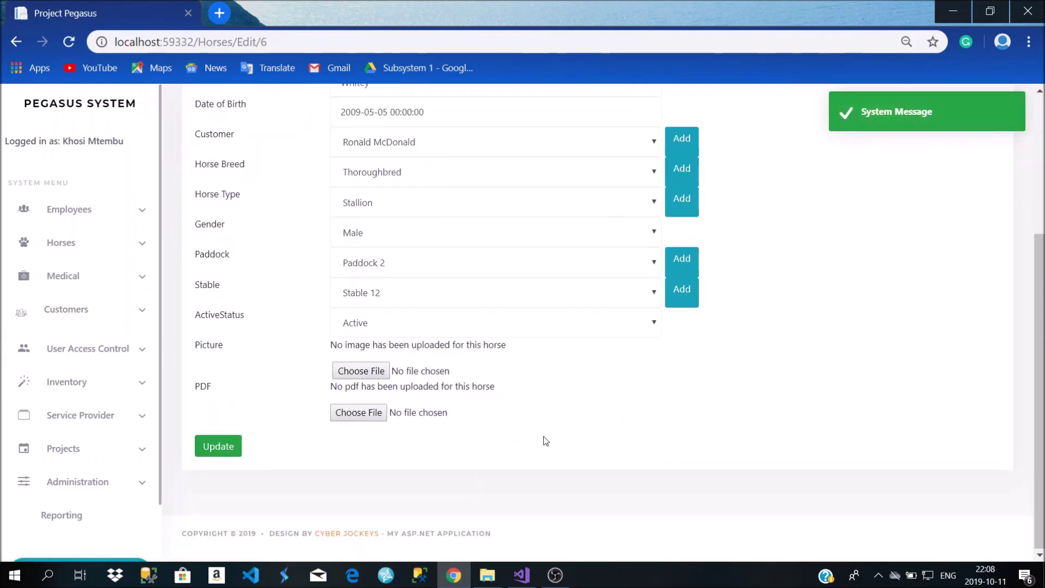
left_click(362, 372)
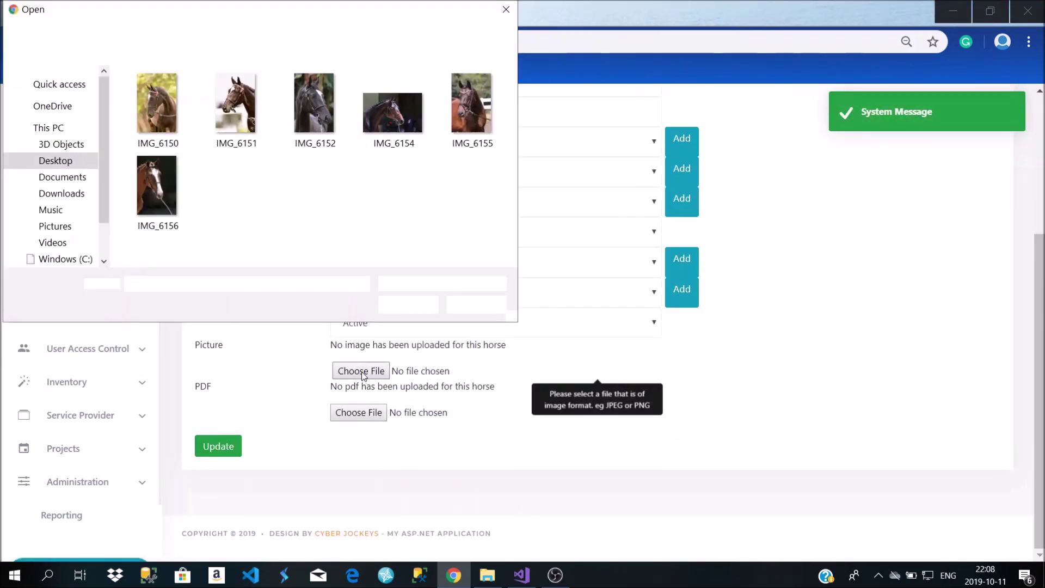
left_click(248, 117)
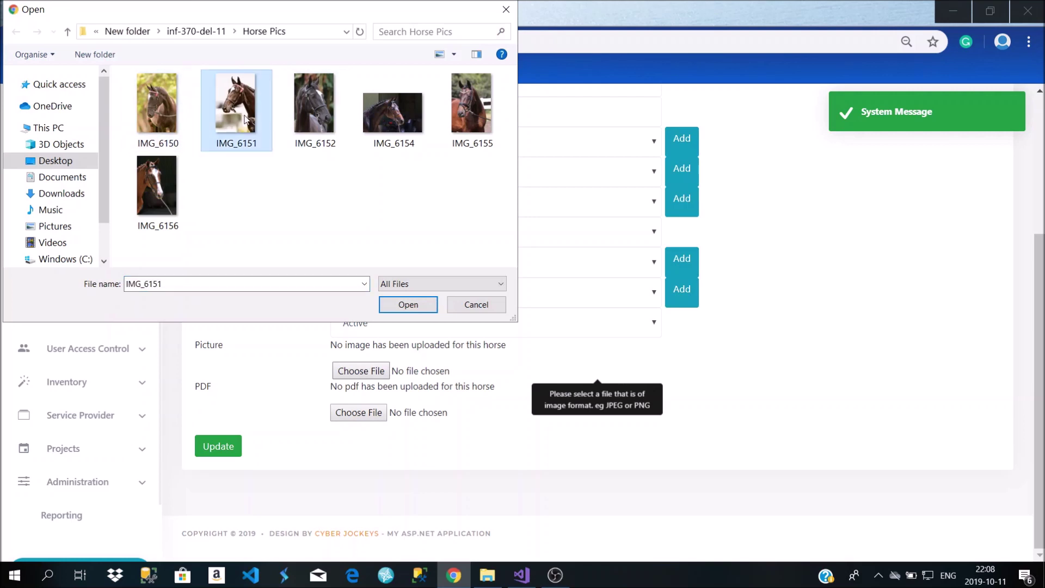
left_click(407, 306)
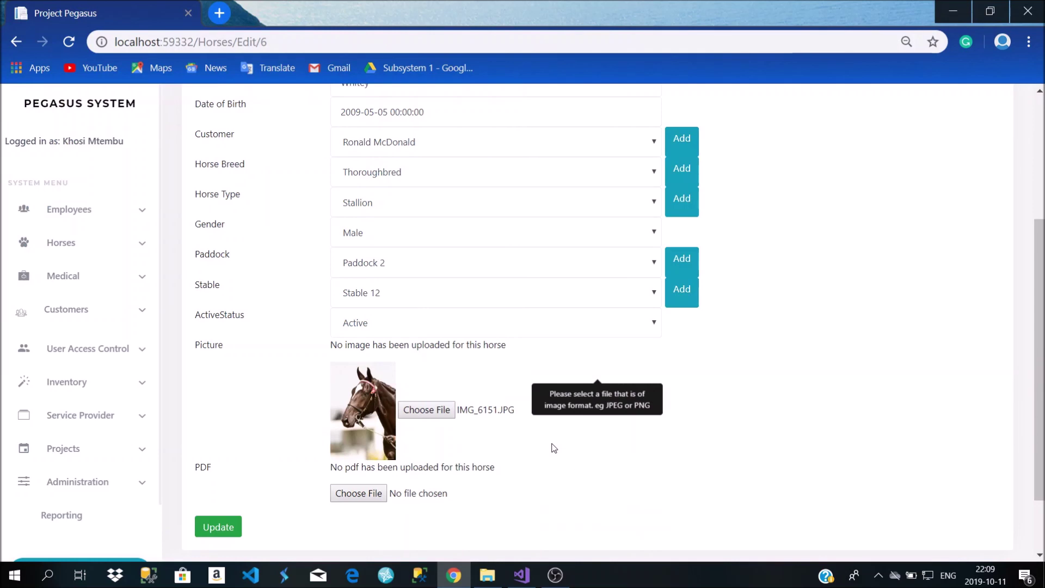
left_click(240, 528)
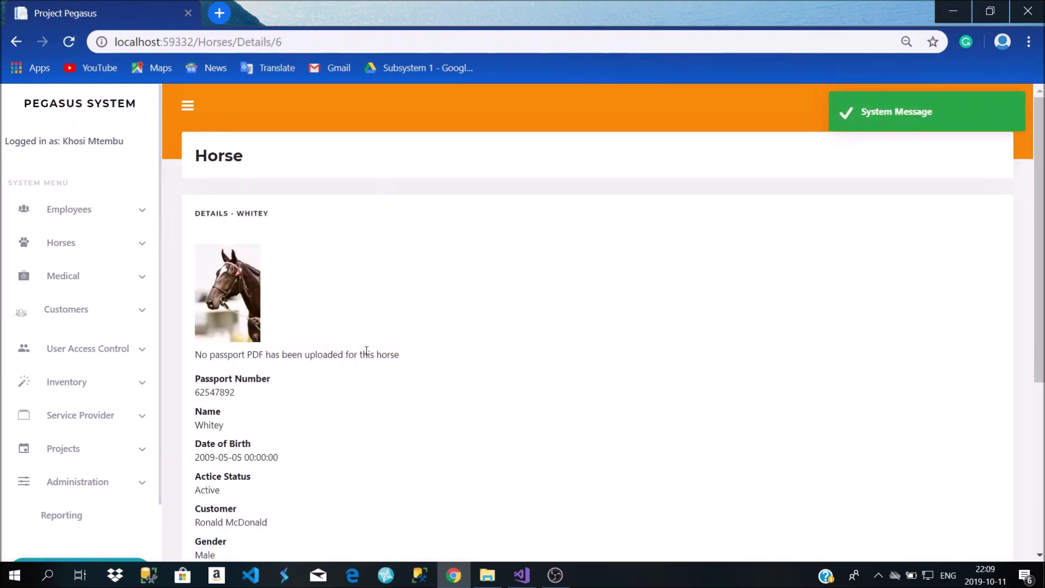
Review Whitey's photo and details, then expand the Horses section in the sidebar
scroll(241, 312, "down", 3)
scroll(239, 305, "up", 2)
scroll(239, 302, "down", 4)
scroll(234, 288, "up", 4)
scroll(230, 278, "down", 4)
scroll(228, 281, "up", 4)
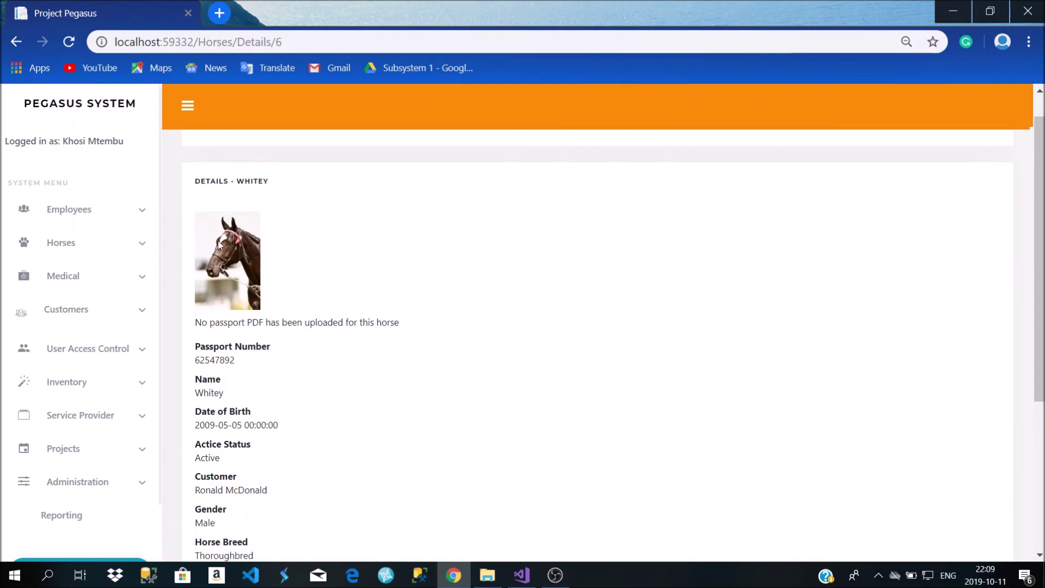
scroll(229, 298, "down", 4)
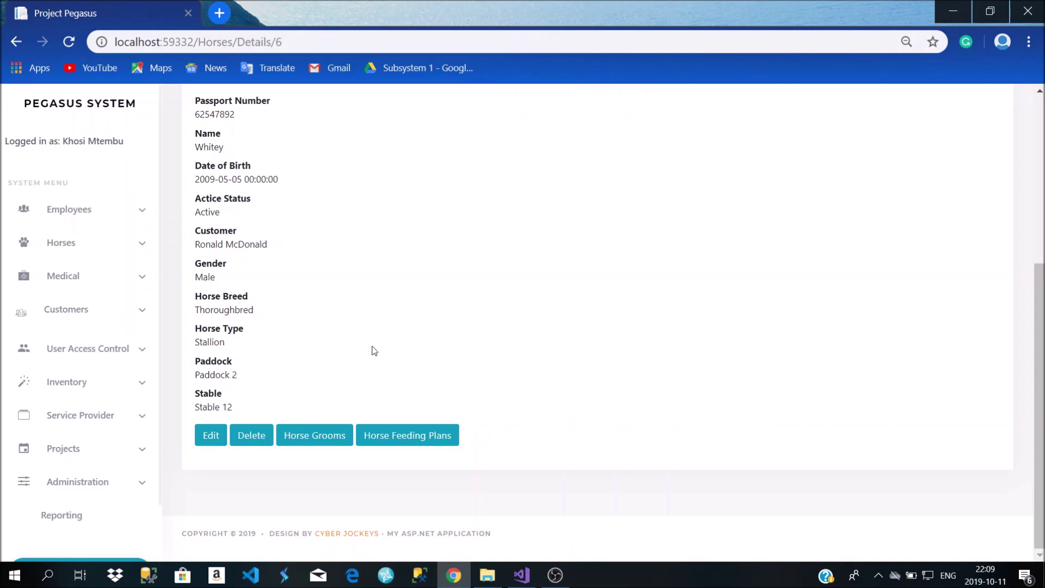
scroll(374, 351, "up", 2)
scroll(370, 350, "down", 2)
scroll(365, 350, "up", 5)
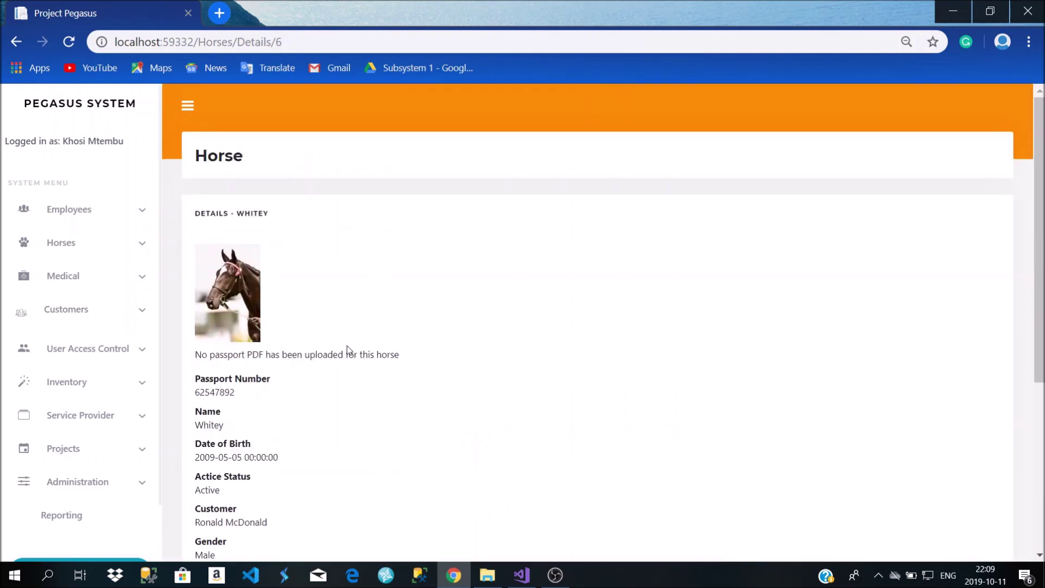
scroll(239, 294, "down", 5)
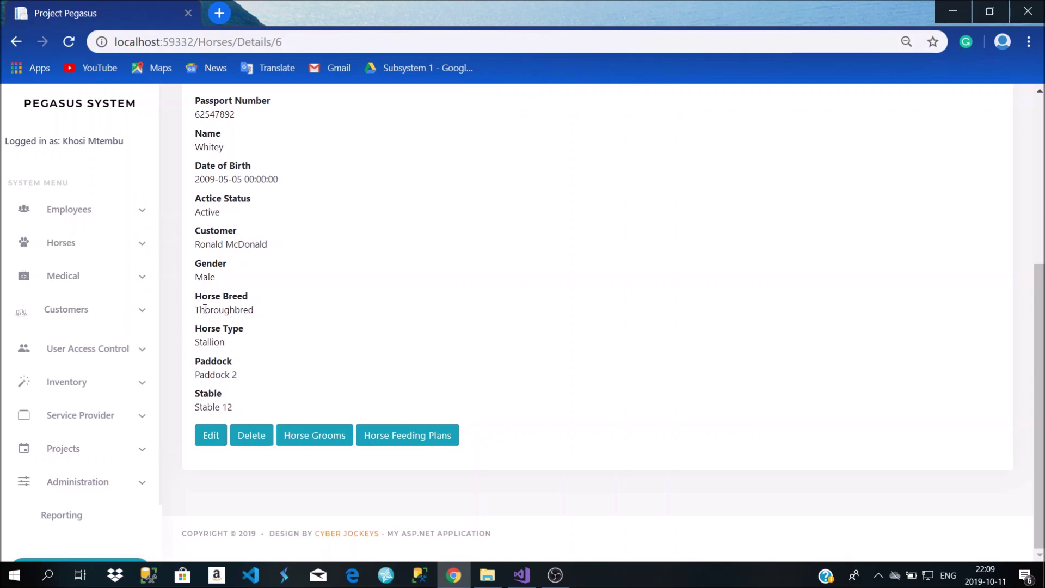
scroll(222, 289, "up", 5)
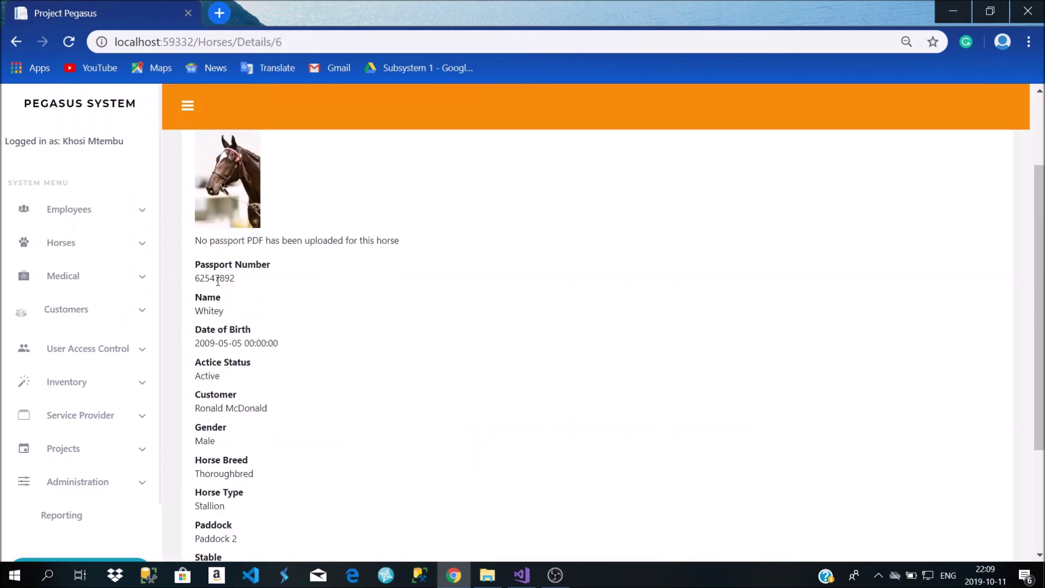
left_click(98, 241)
Add a horse breed with description 'Mare' from the Horse Breeds list
left_click(81, 301)
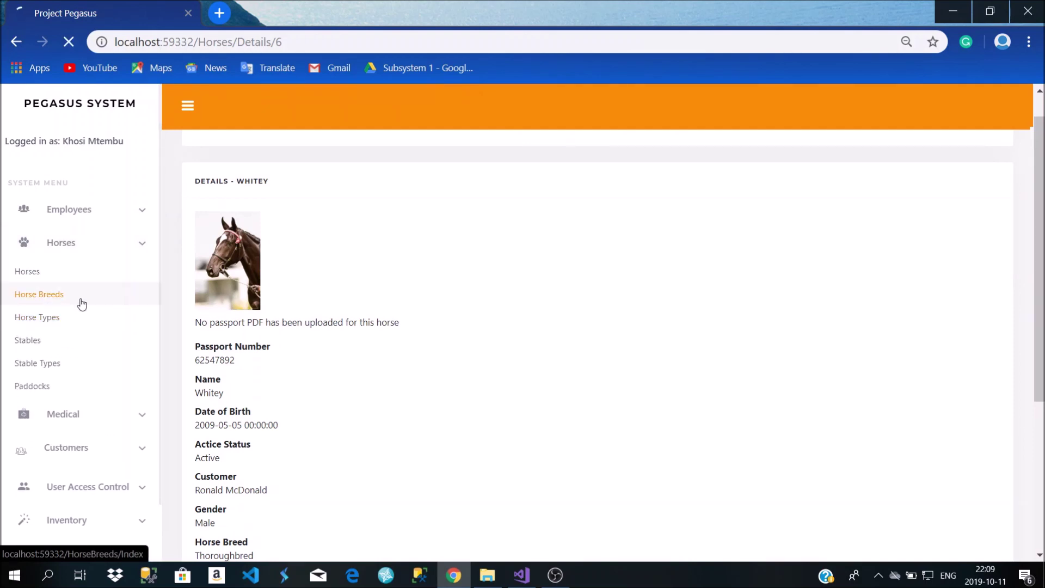
scroll(280, 349, "down", 1)
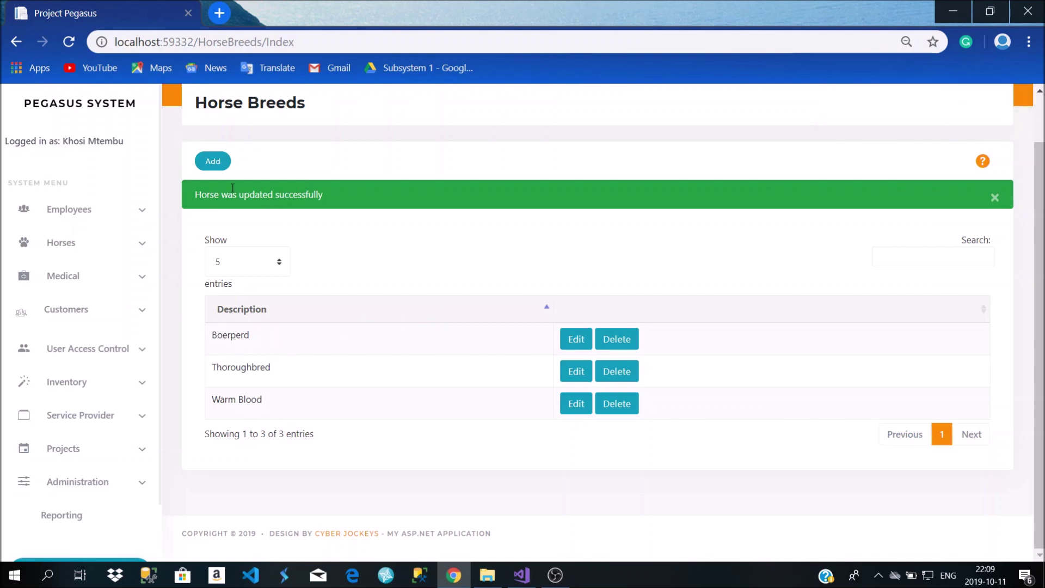
left_click(206, 165)
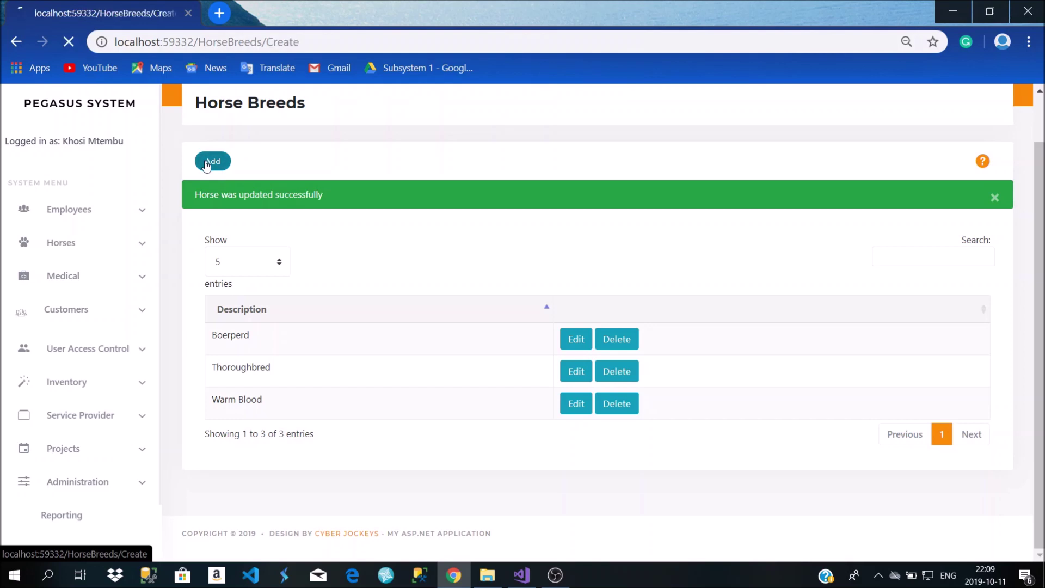
left_click(369, 265)
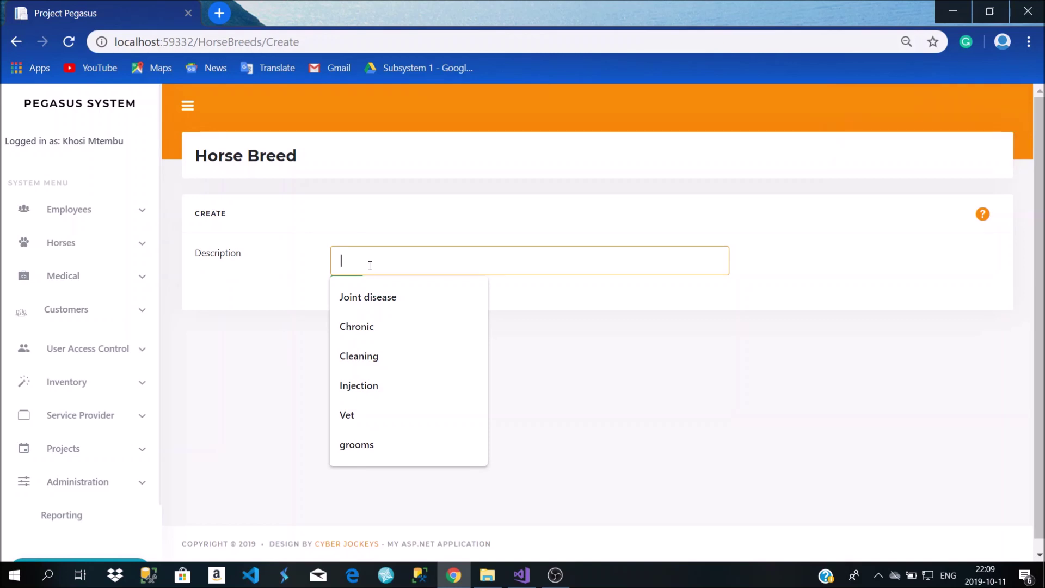
type("C")
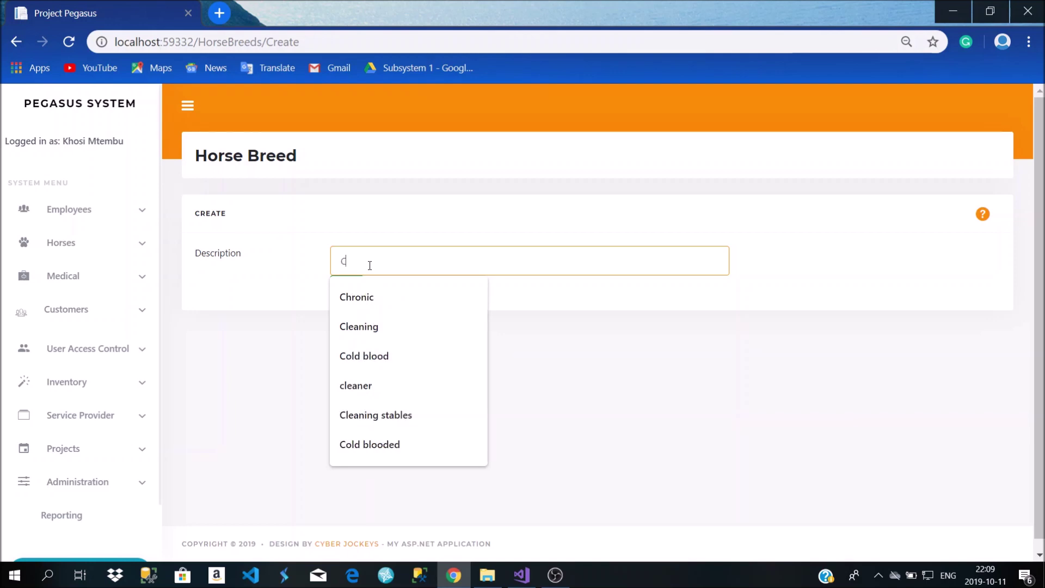
key("BackSpace")
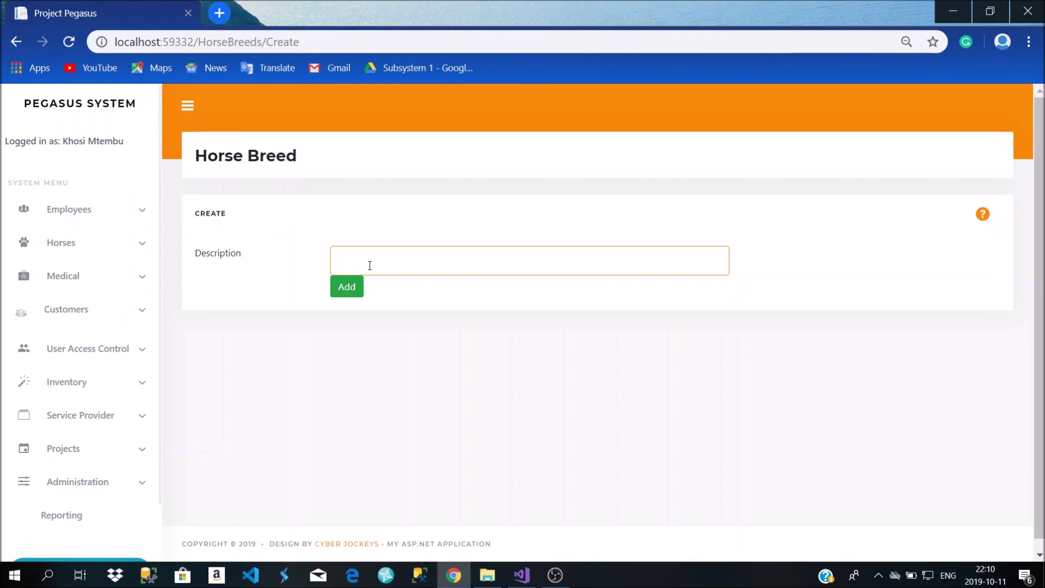
type("MAre")
key("BackSpace")
key("BackSpace")
key("BackSpace")
type("are")
left_click(353, 290)
scroll(281, 453, "down", 2)
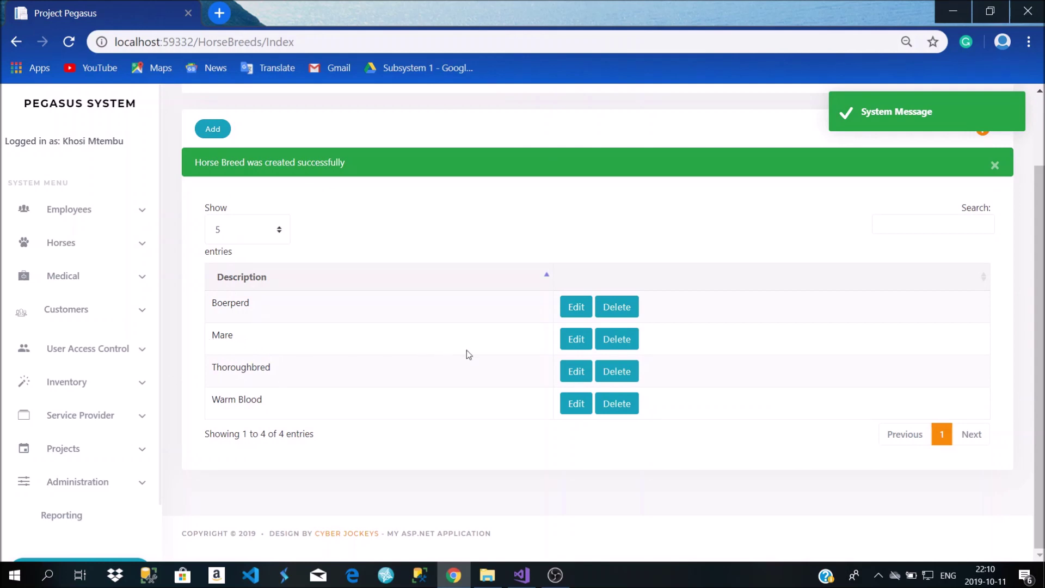
Rename the Mare horse breed to Marezo
left_click(570, 347)
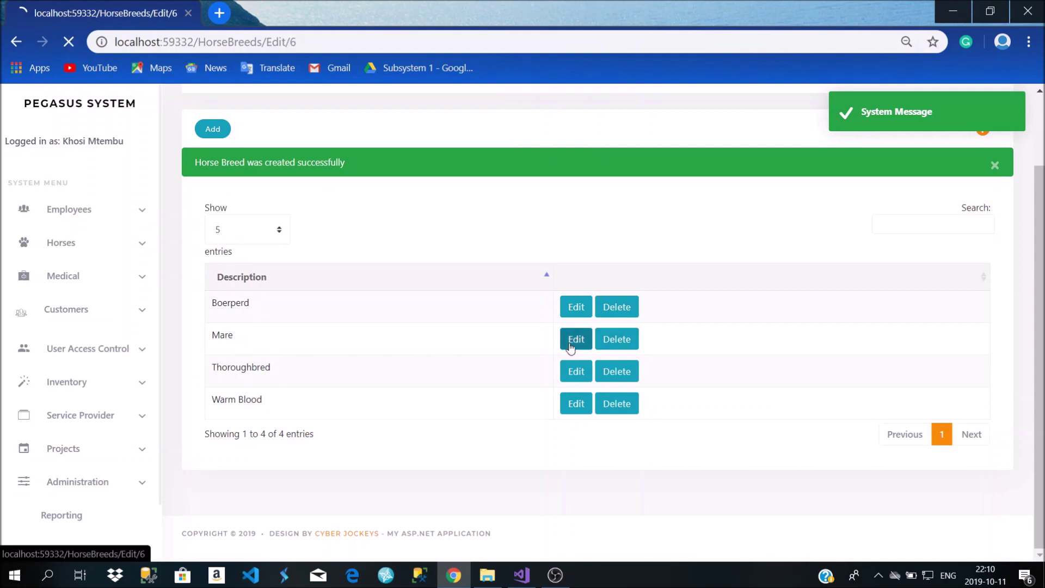
left_click(382, 261)
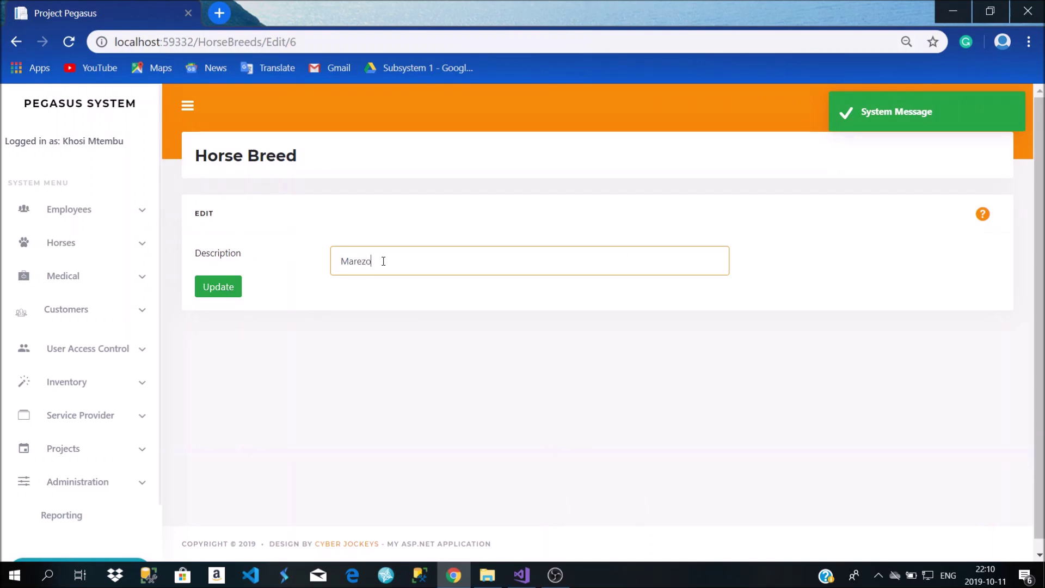
left_click(211, 294)
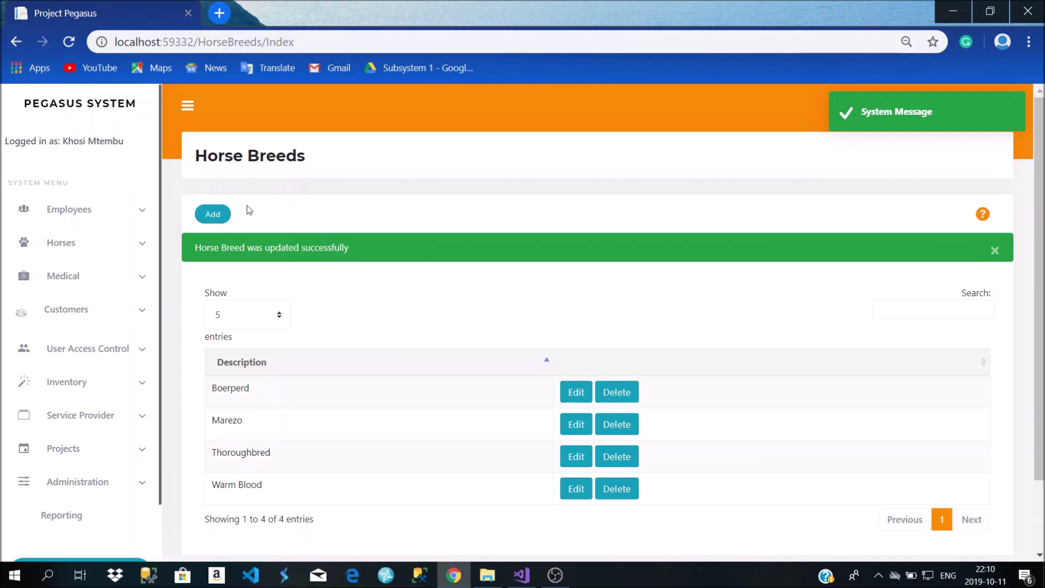
Delete the Marezo breed, leaving Boerperd, Thoroughbred and Warm Blood
left_click(112, 254)
left_click(83, 295)
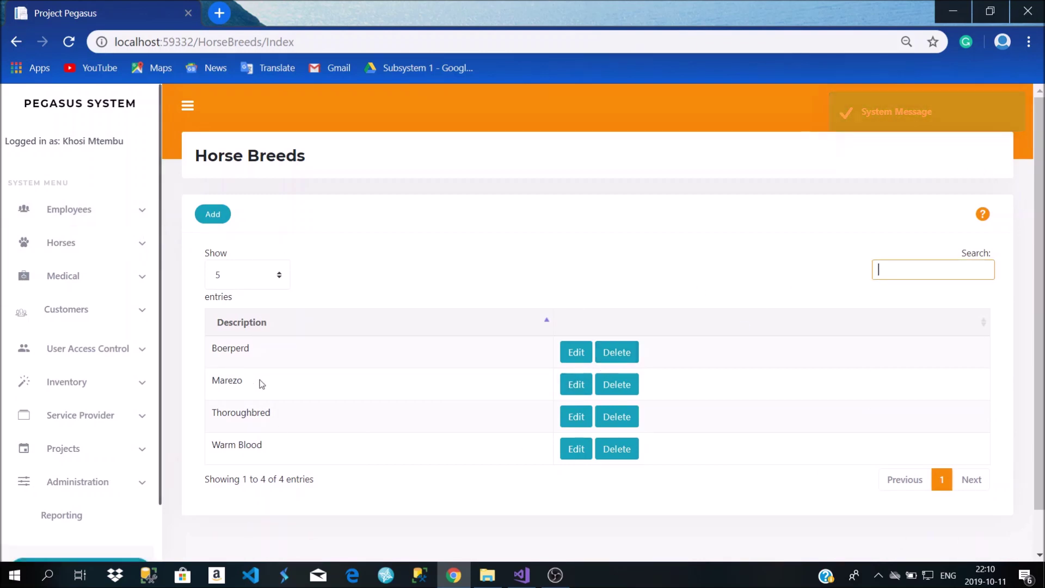
left_click(618, 390)
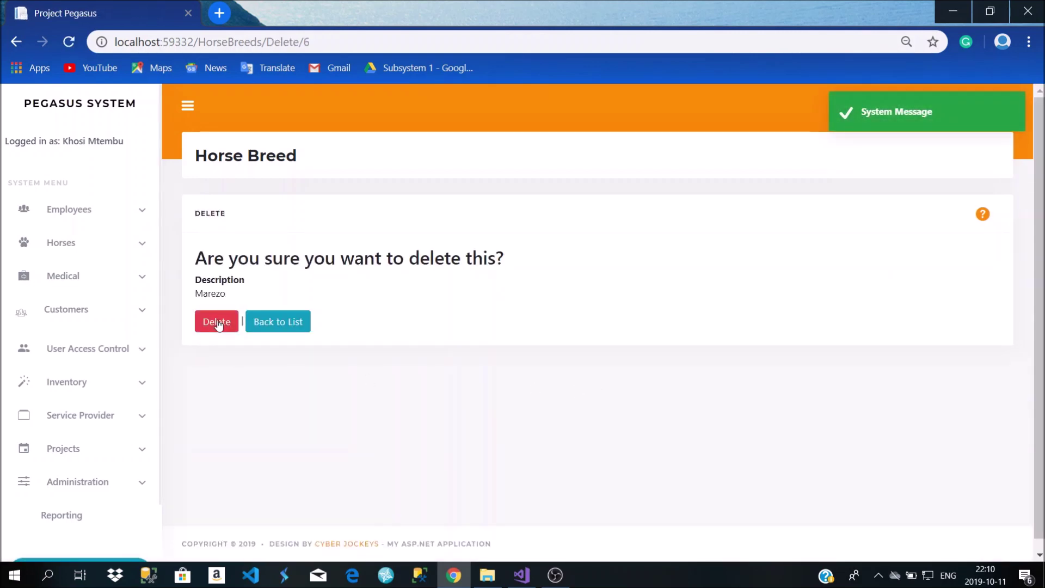
left_click(218, 323)
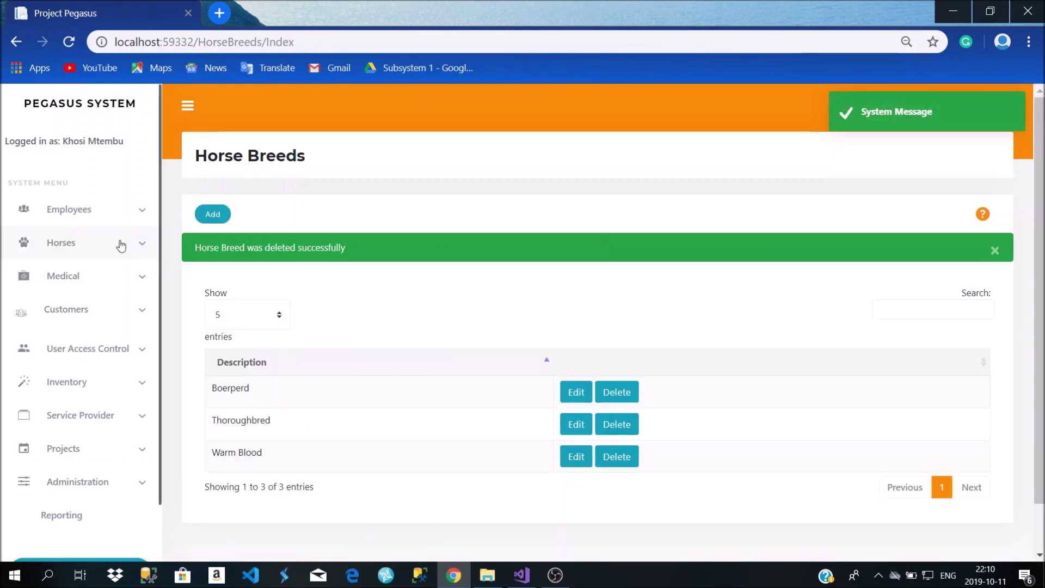
left_click(83, 253)
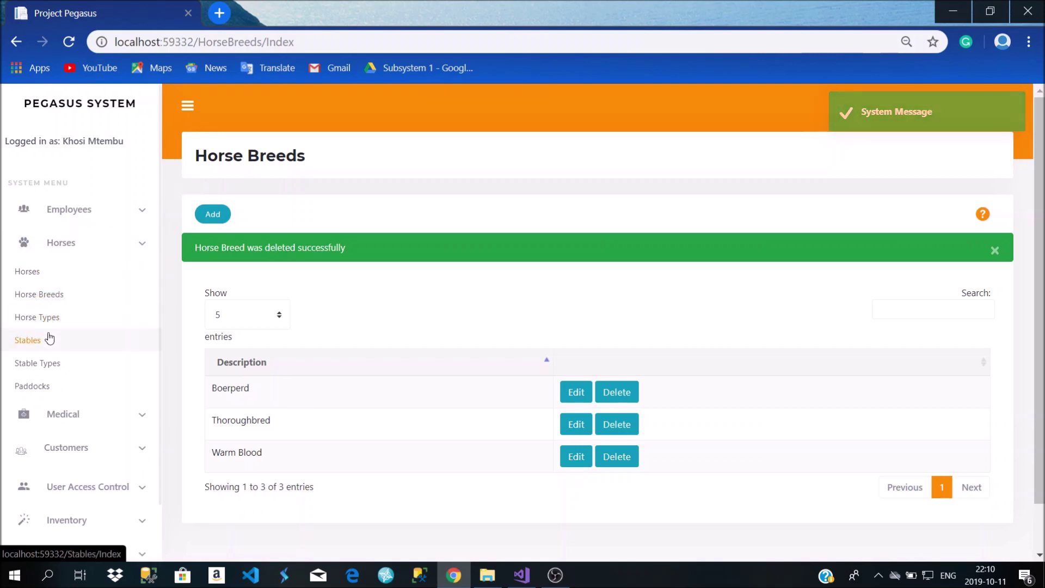
Open Horse Types and toggle the Description sort, ending in ascending order
left_click(47, 318)
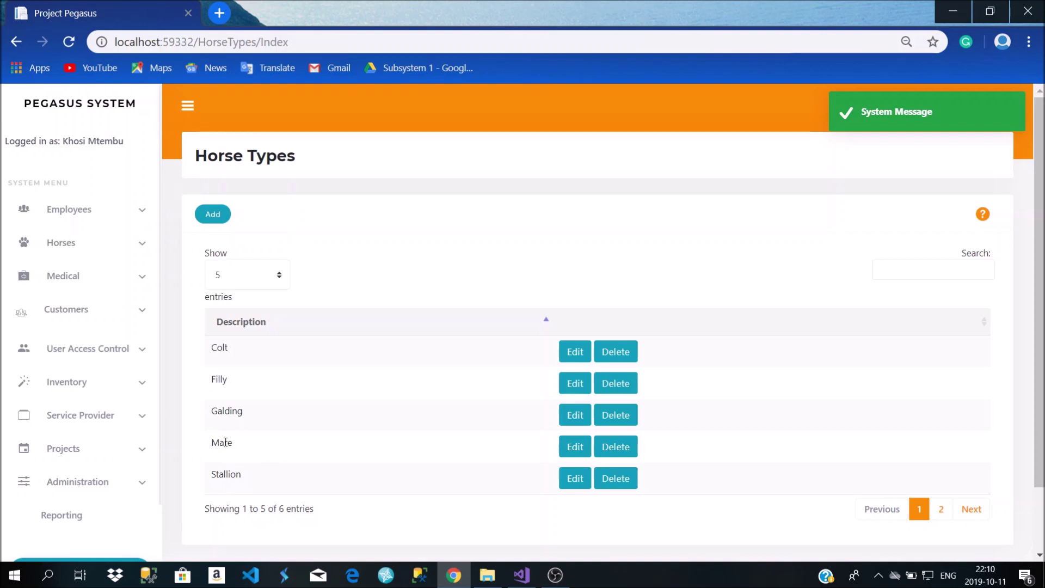
left_click_drag(236, 446, 213, 448)
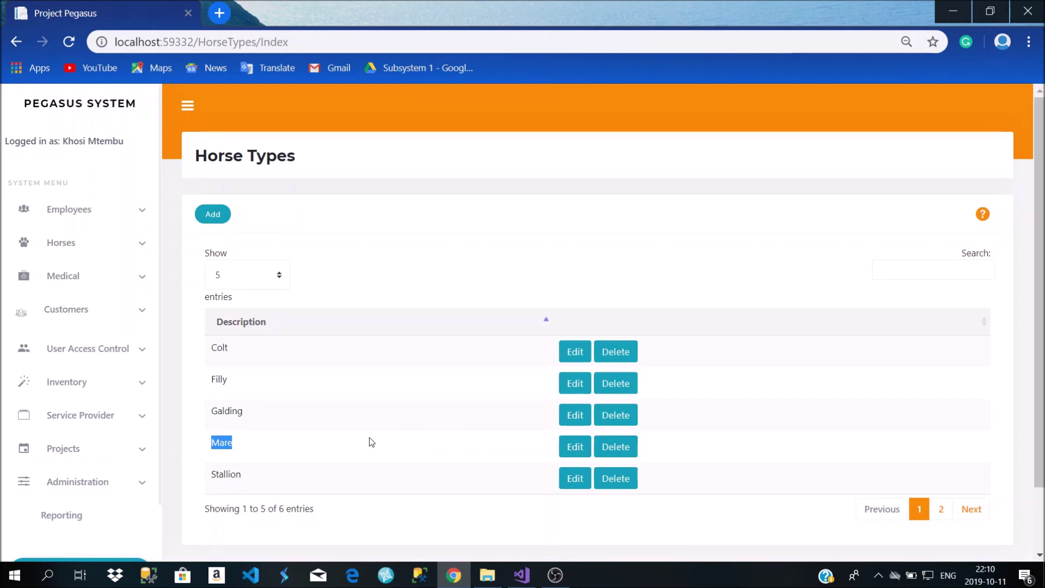
scroll(604, 385, "down", 2)
scroll(614, 368, "up", 2)
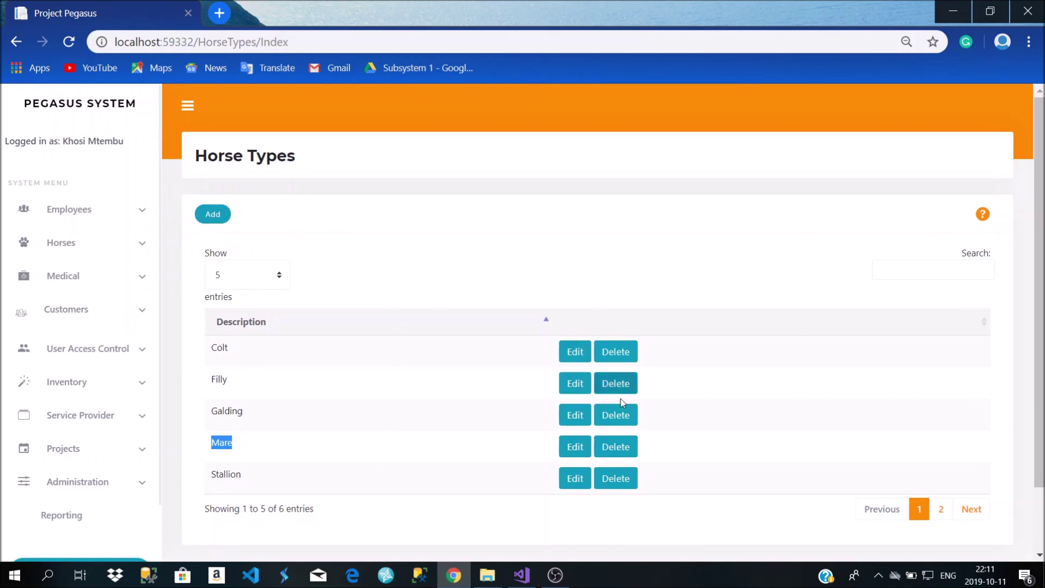
left_click(547, 325)
left_click(547, 325)
left_click(547, 325)
left_click(547, 325)
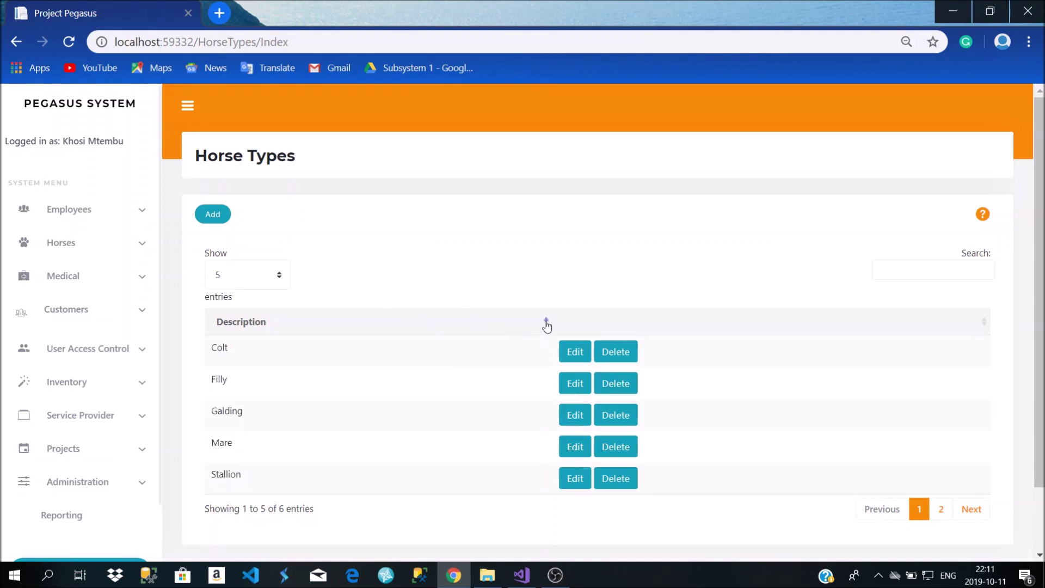
left_click(546, 325)
left_click(547, 325)
Show 10 horse types per page, then switch back to 5 entries
left_click(281, 277)
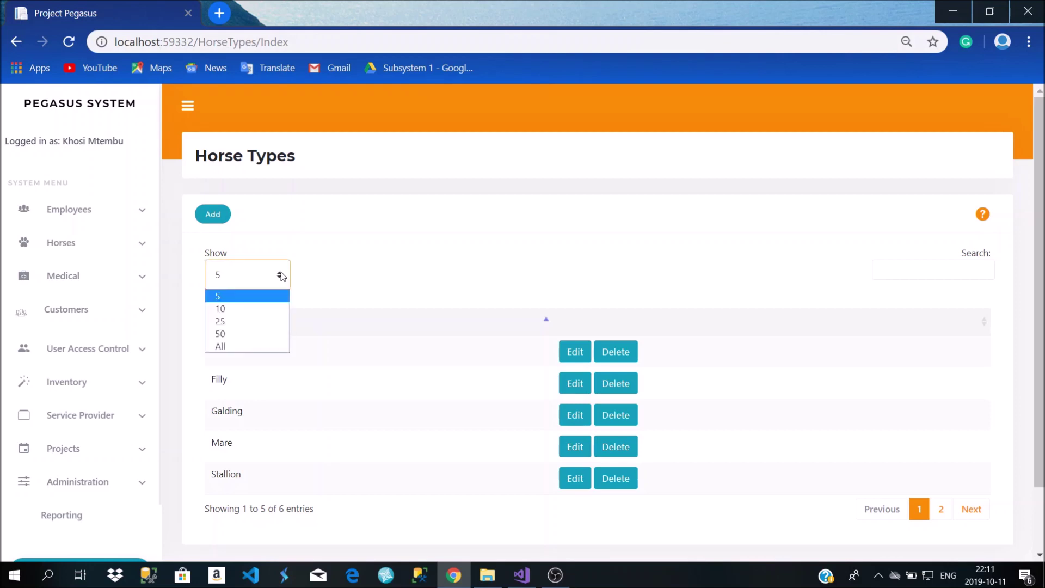
left_click(252, 286)
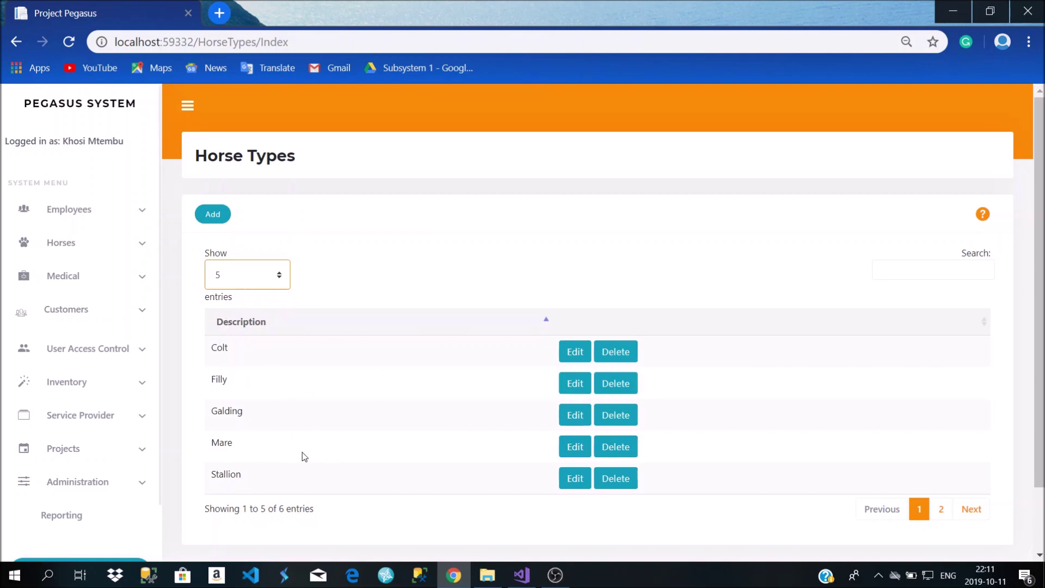
left_click(280, 279)
left_click(265, 300)
left_click(282, 278)
left_click(266, 308)
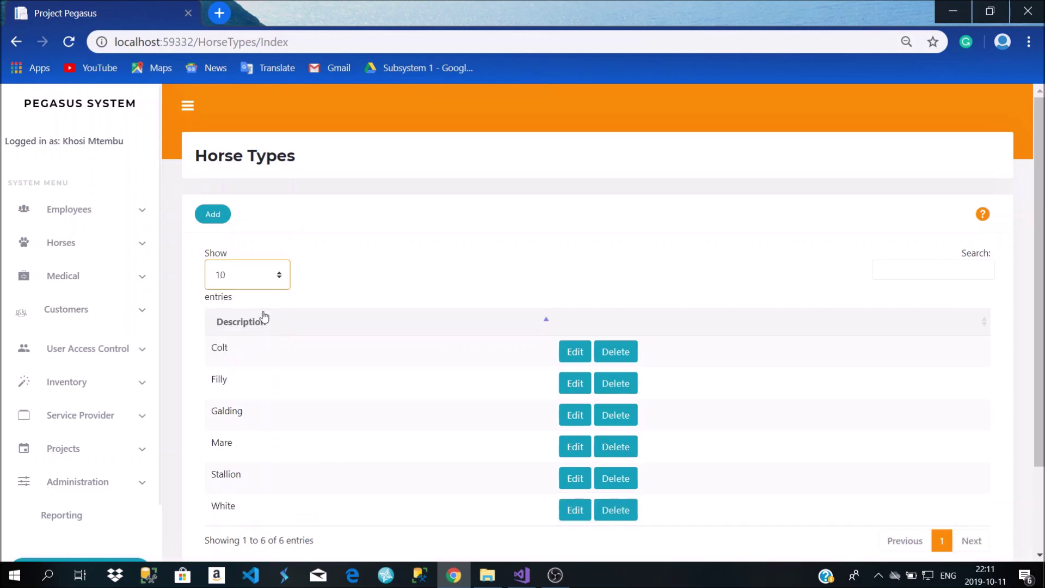
scroll(292, 367, "down", 2)
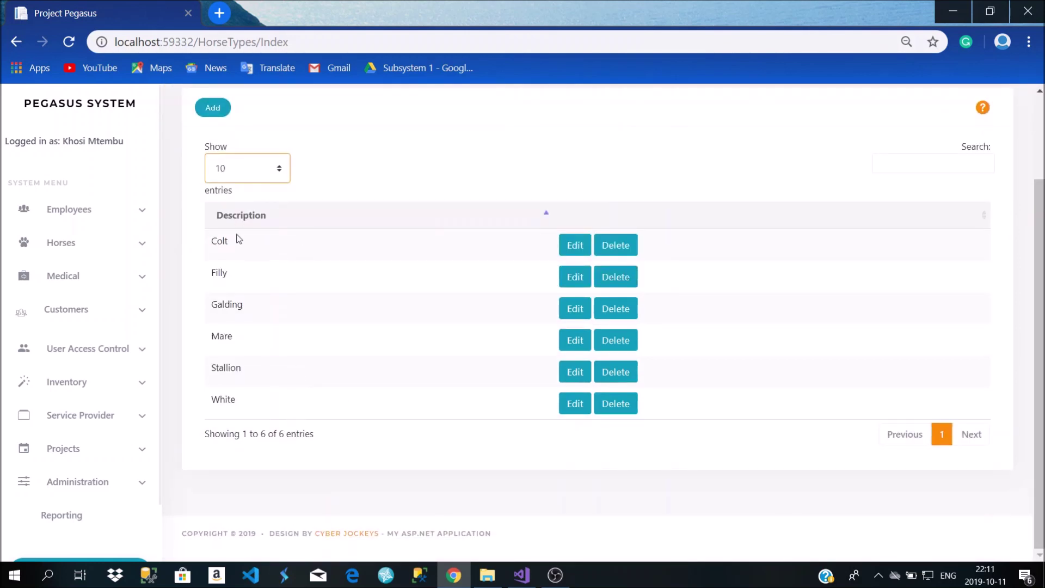
left_click(279, 169)
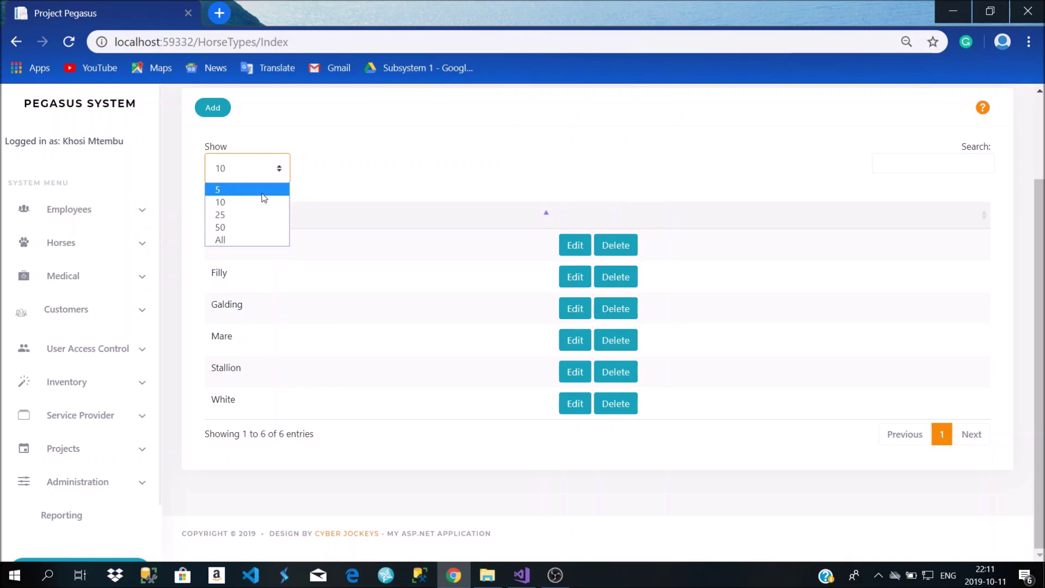
left_click(263, 194)
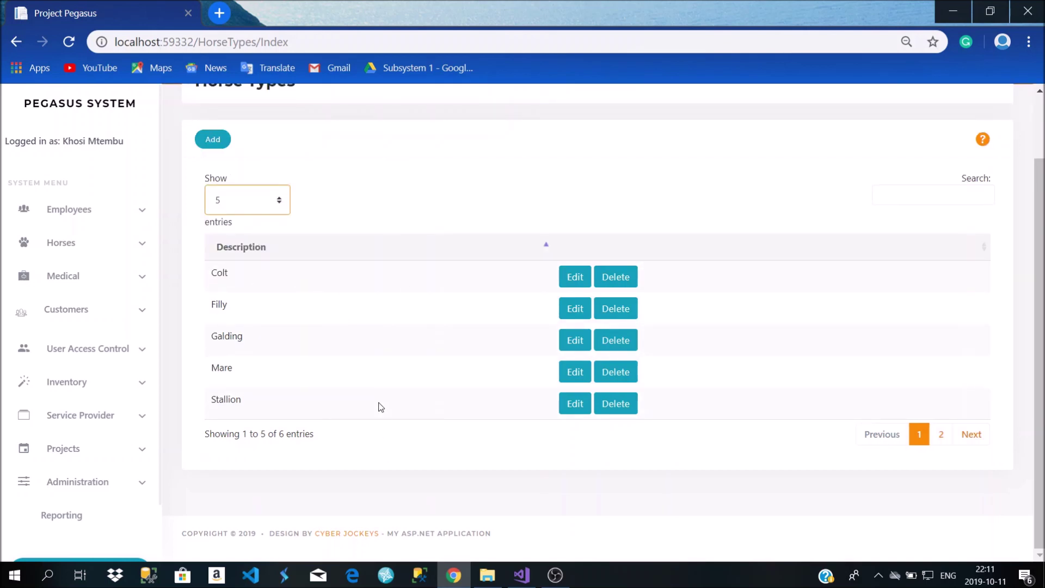
scroll(380, 408, "up", 2)
scroll(320, 425, "down", 2)
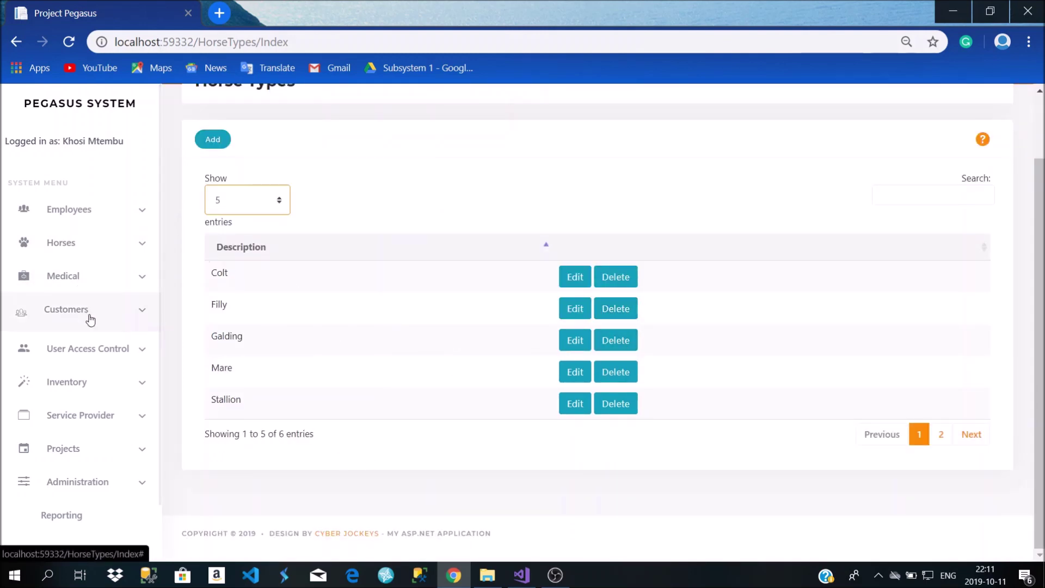
Try to reach the Stables list, arriving at the auto-logout login page
left_click(102, 286)
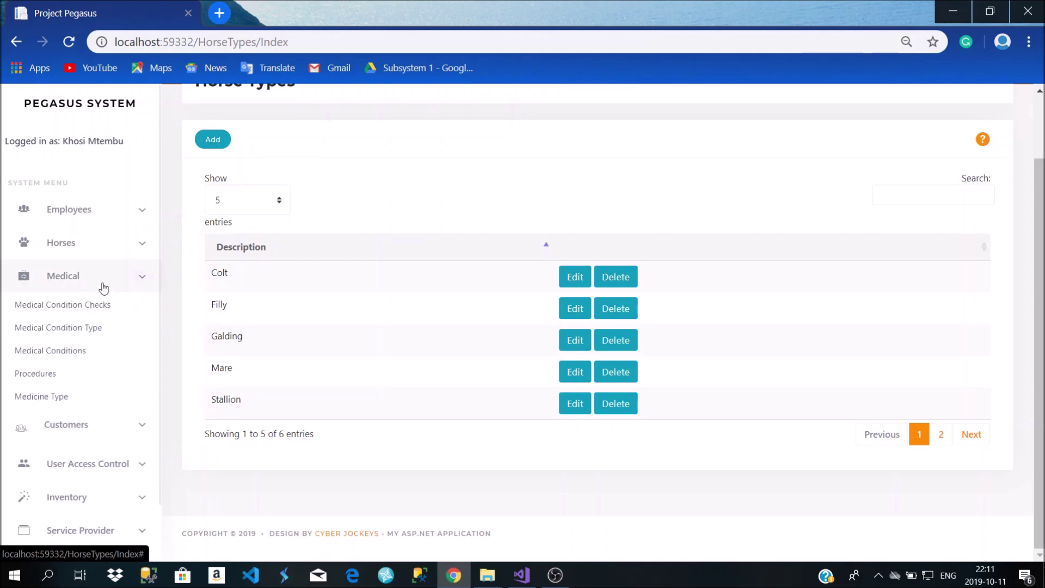
left_click(97, 252)
left_click(70, 346)
left_click(474, 334)
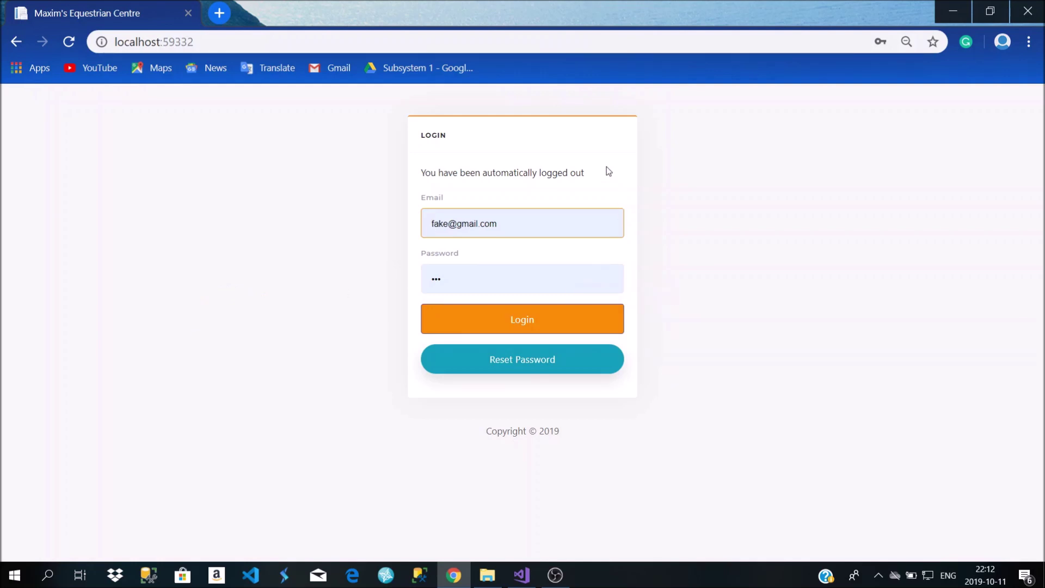
Log back in with the saved credentials and open the Stables list
left_click_drag(422, 174, 592, 182)
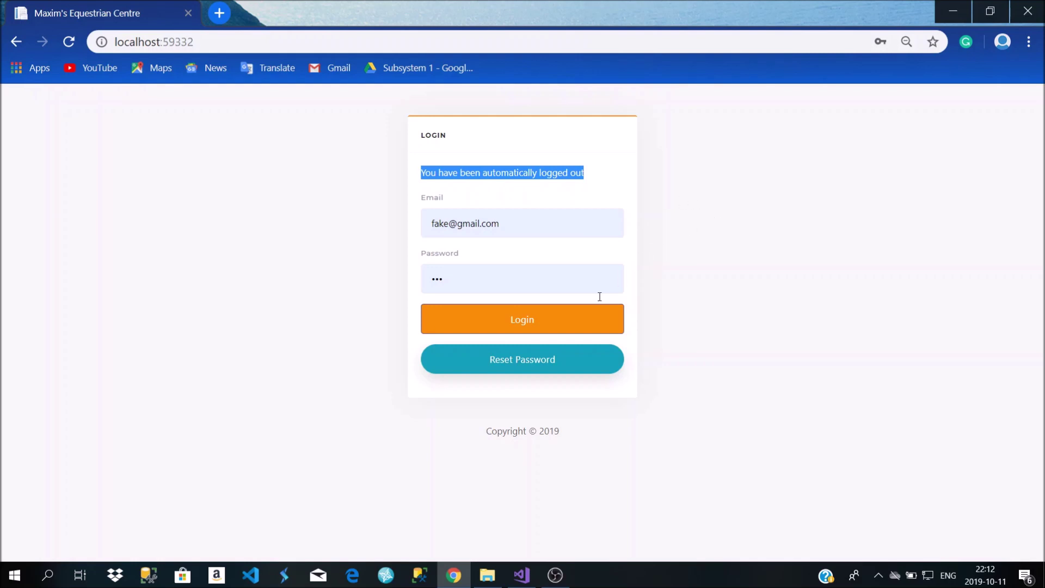
left_click(527, 329)
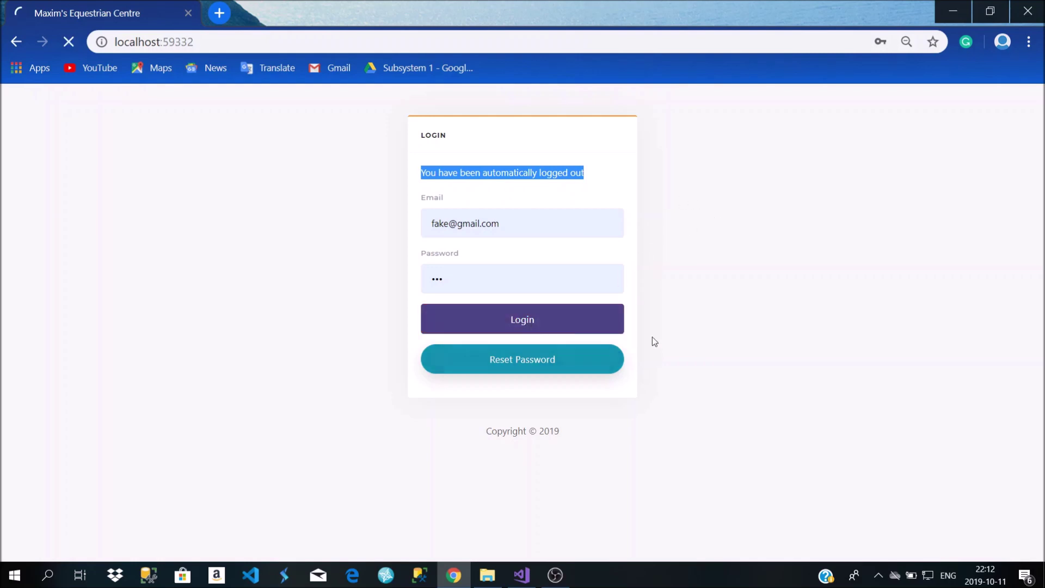
scroll(366, 315, "down", 3)
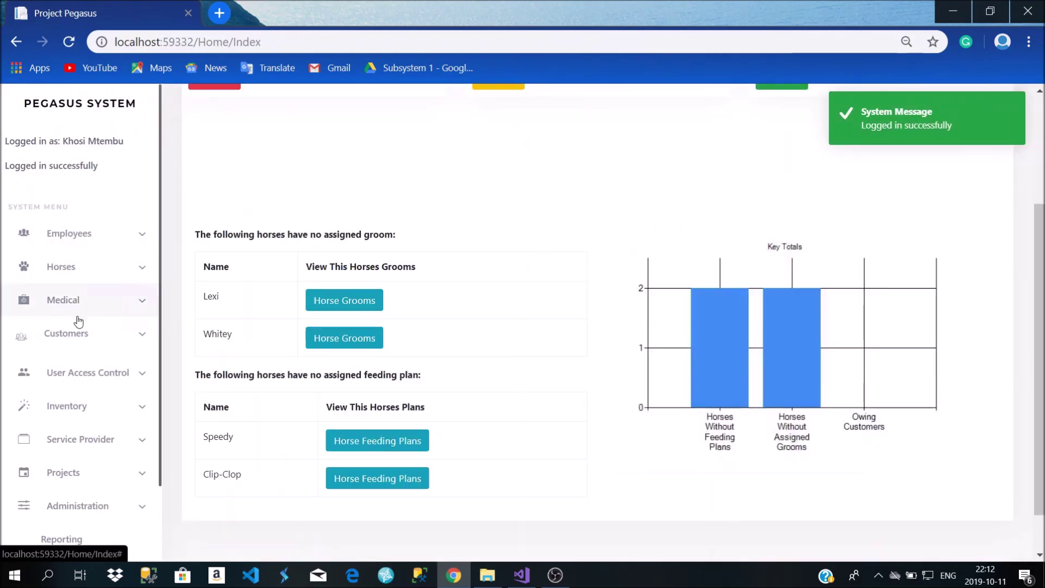
left_click(80, 310)
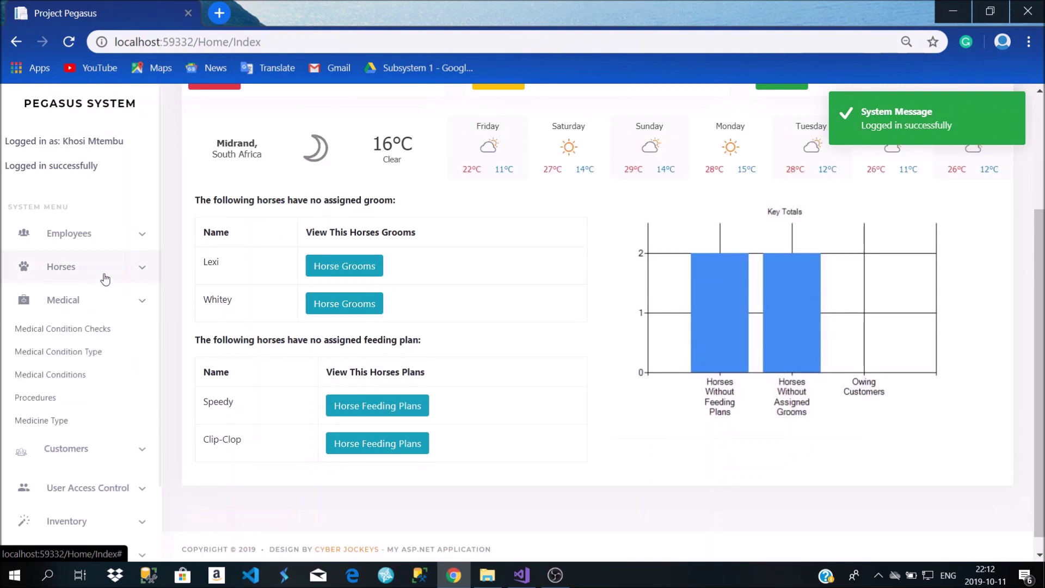
left_click(82, 263)
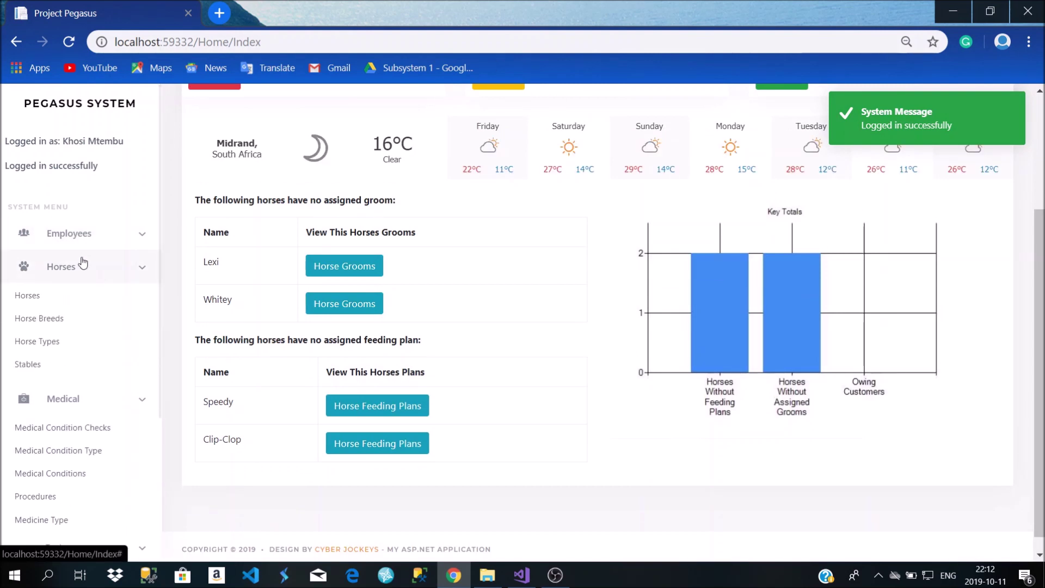
left_click(74, 366)
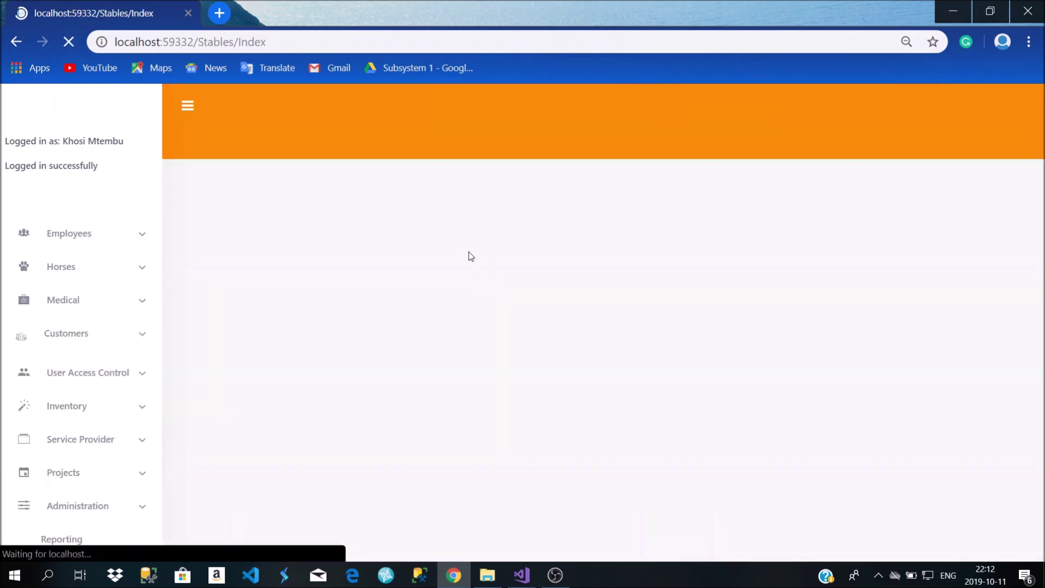
scroll(135, 373, "down", 2)
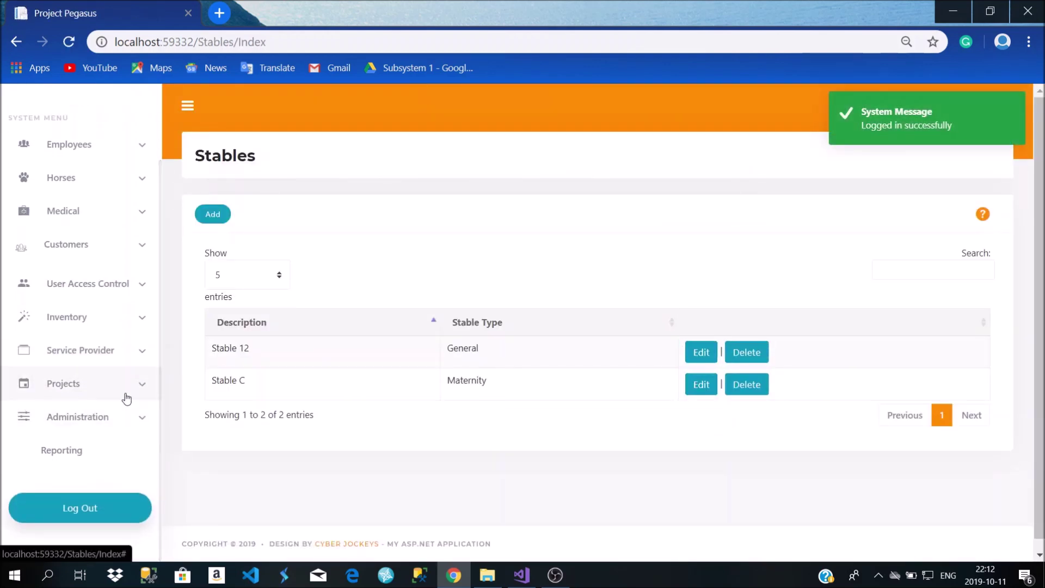
Save the logout timer at 60 minutes under Administration > Logout Timer
left_click(99, 411)
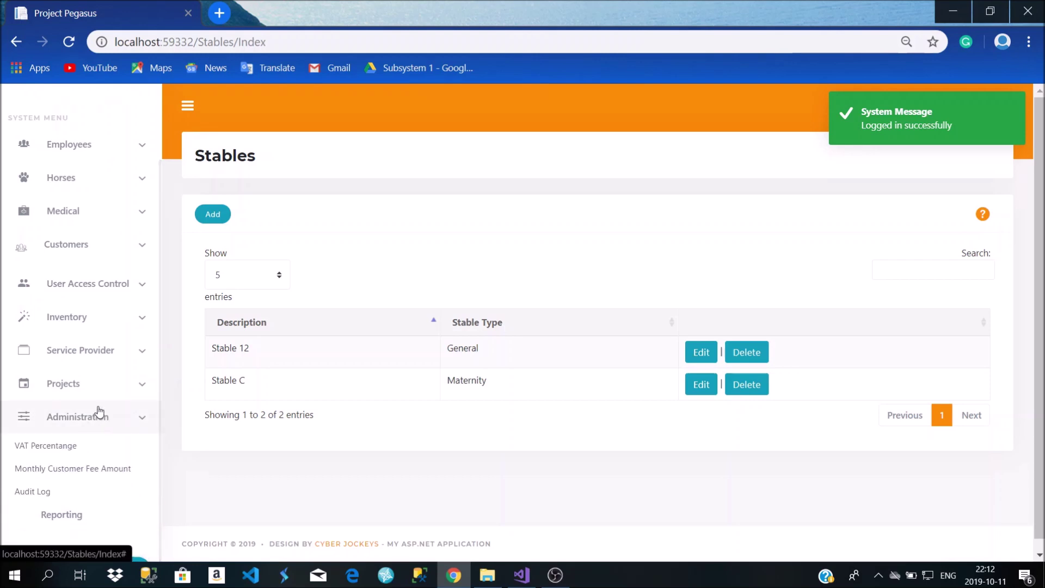
scroll(96, 403, "down", 2)
left_click(60, 448)
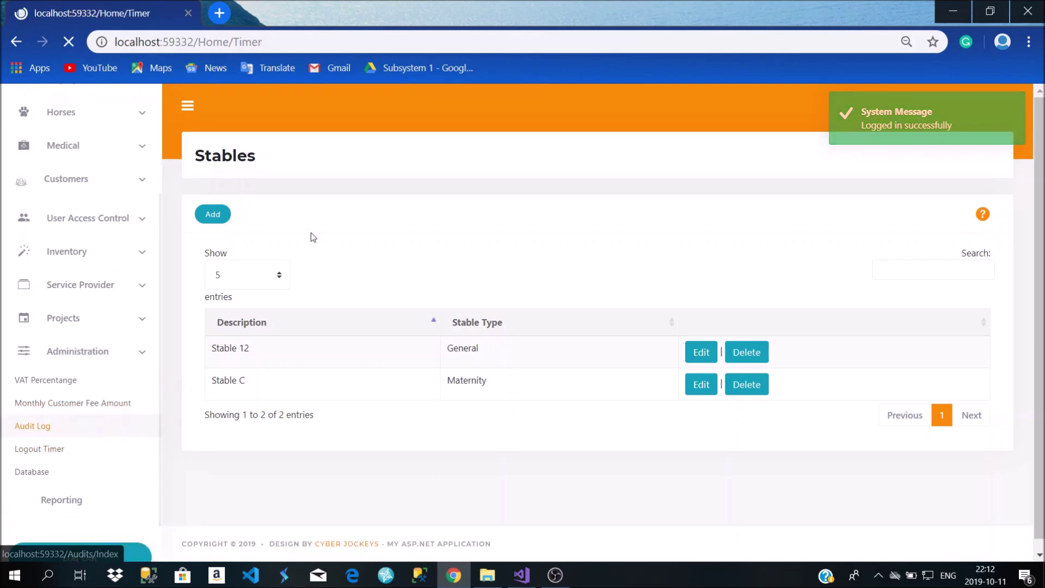
left_click(264, 247)
left_click(381, 253)
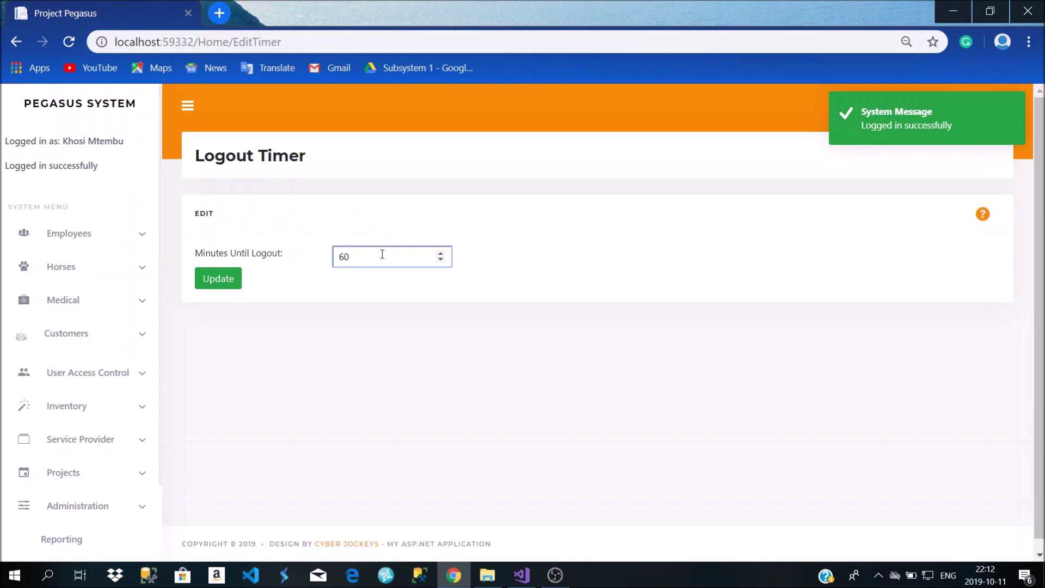
left_click(218, 279)
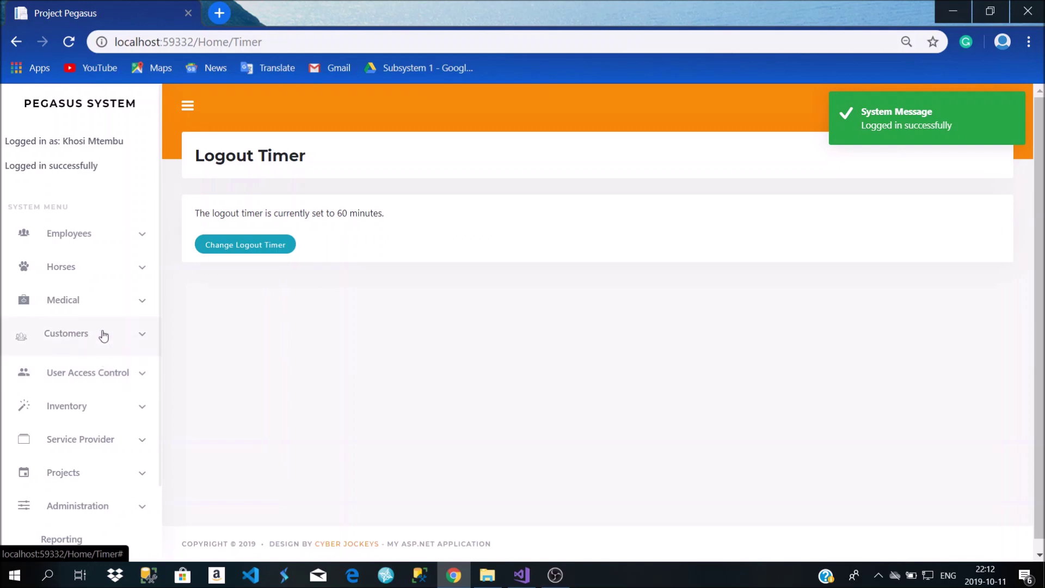
Return to the Horses > Stables list
left_click(100, 275)
left_click(61, 364)
scroll(375, 294, "down", 1)
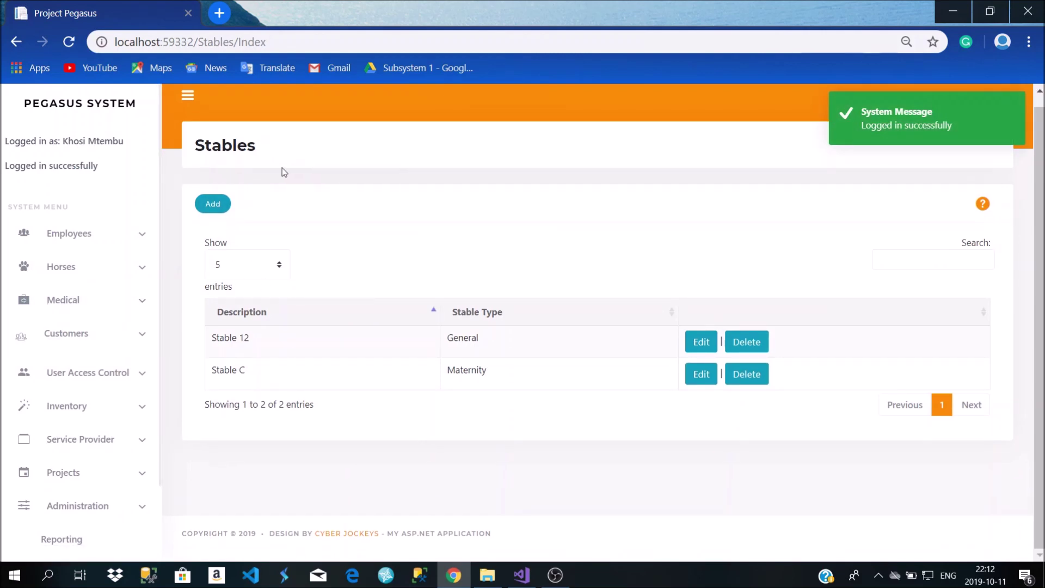
Add stable 'Stable 24A' of type Stallion and dismiss the success message
left_click(214, 209)
left_click(405, 258)
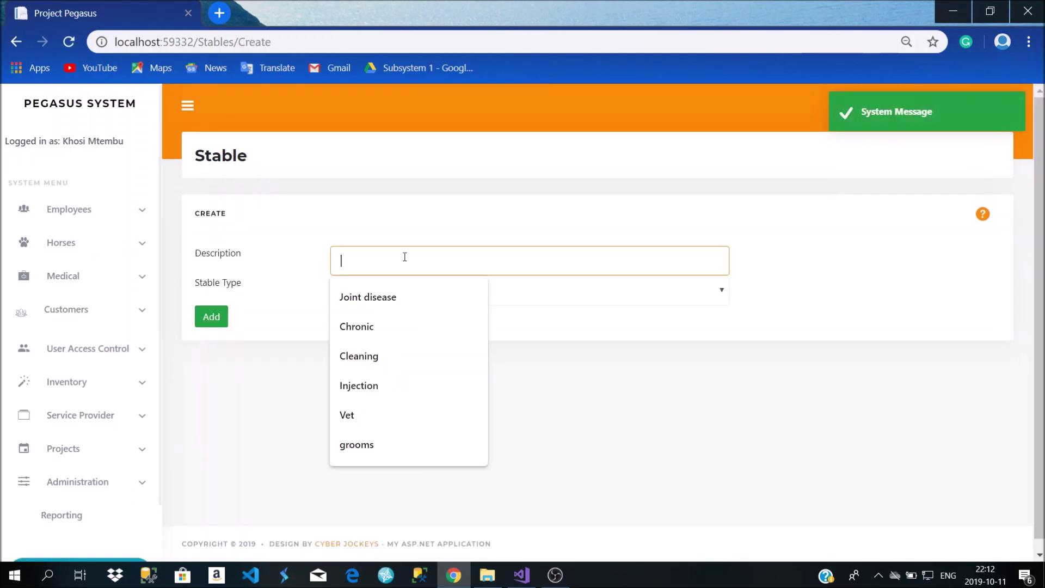
type("Satble")
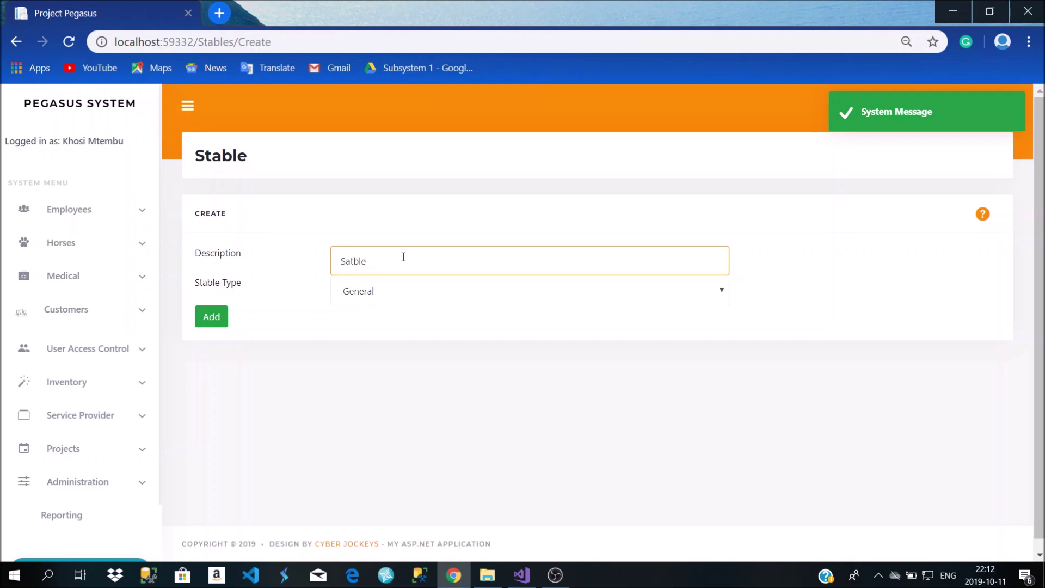
key("BackSpace")
key("BackSpace")
type("table ")
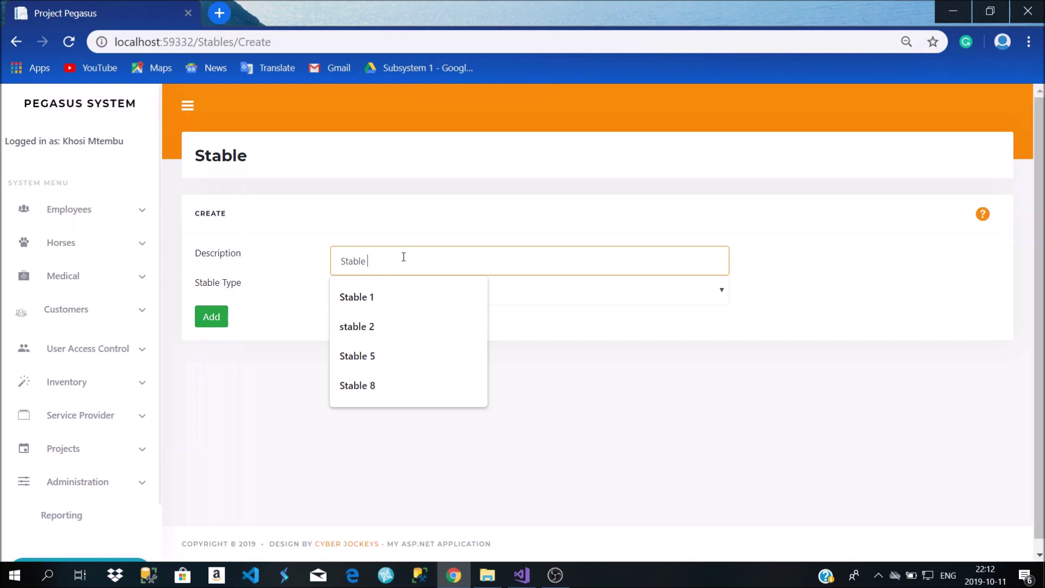
type("24")
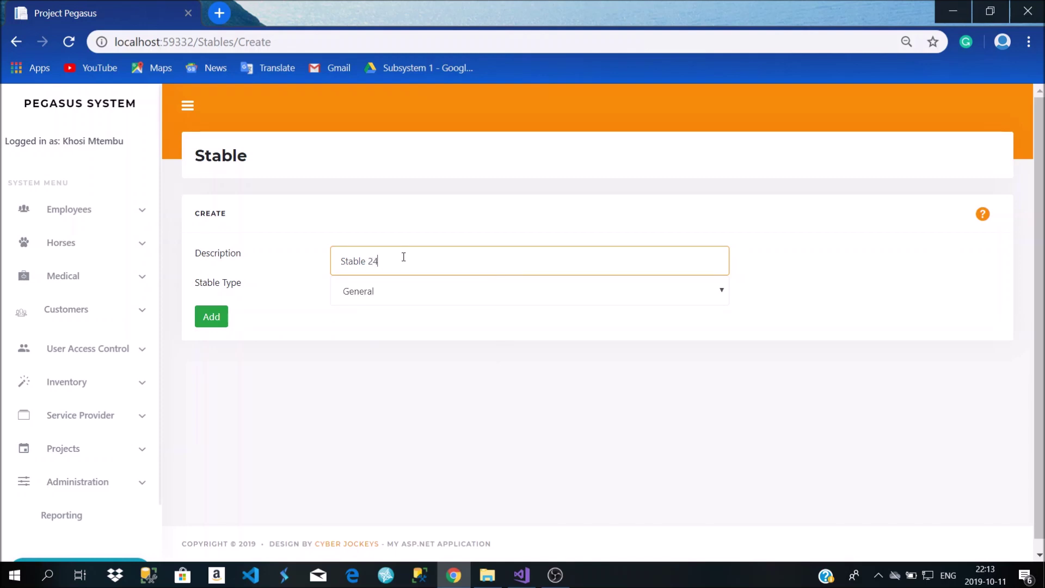
type("A")
left_click(368, 296)
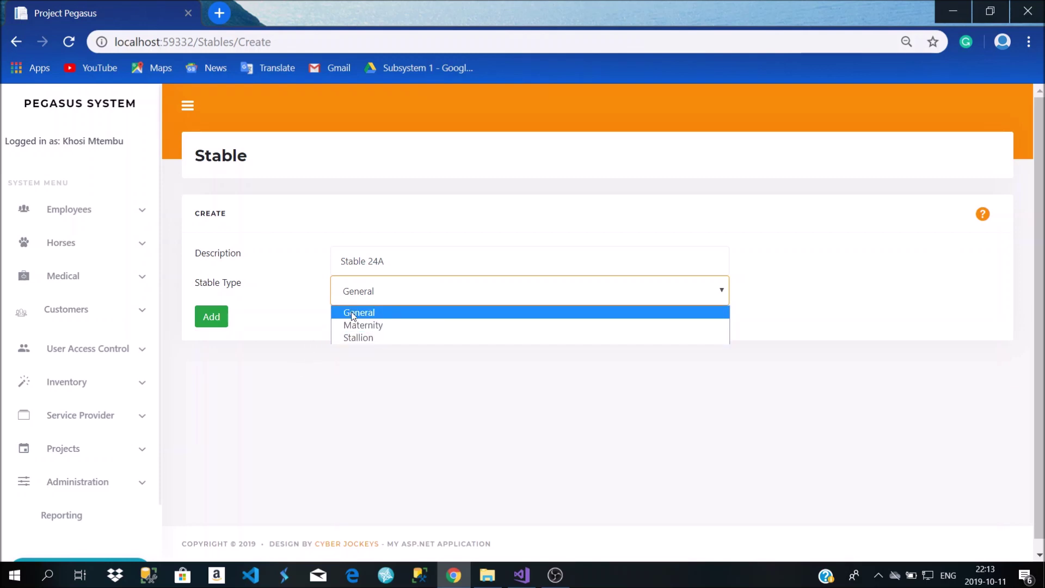
left_click(343, 392)
left_click(368, 296)
left_click(366, 338)
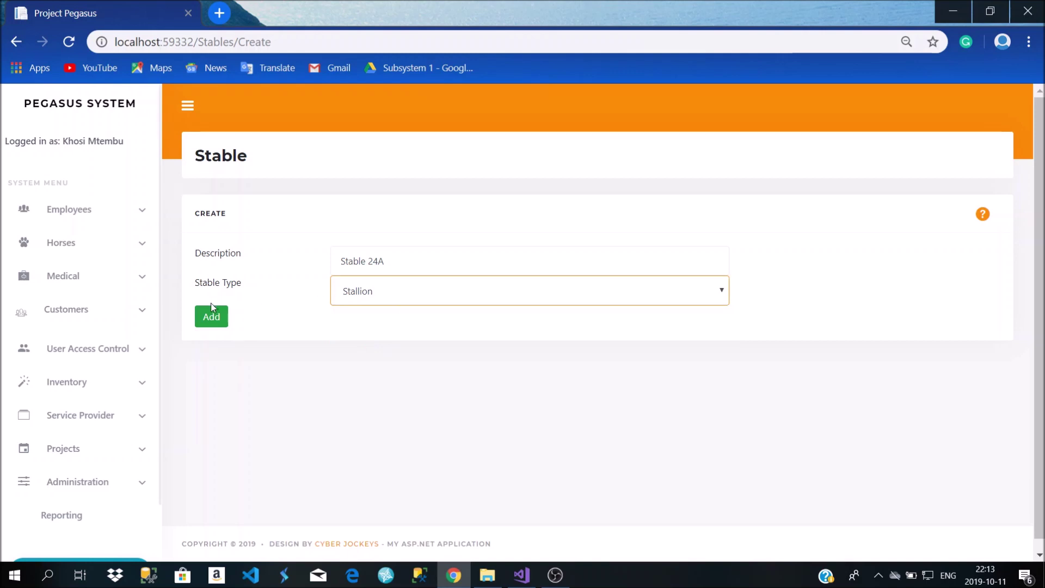
left_click(219, 320)
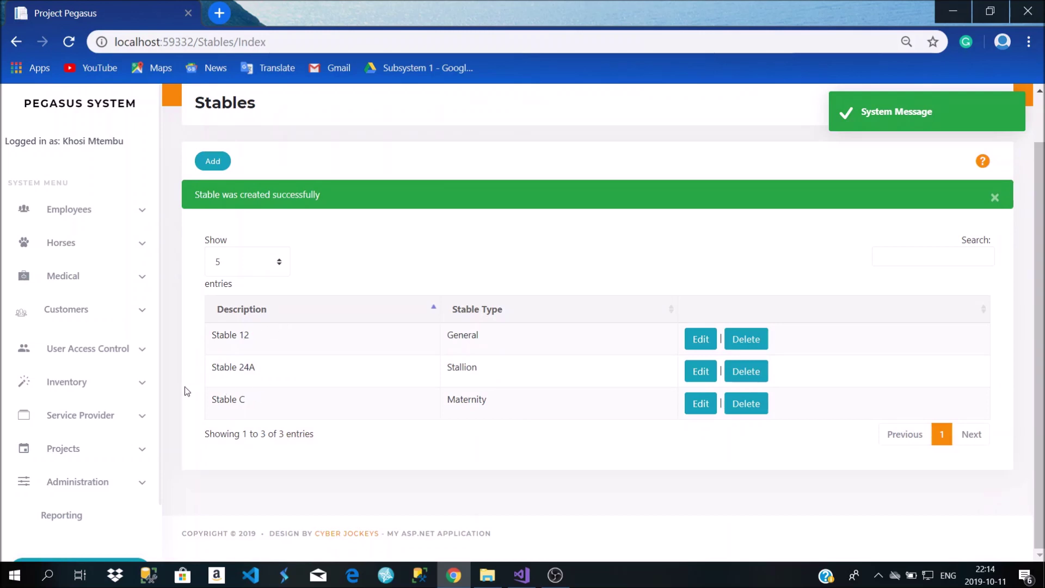
left_click(996, 197)
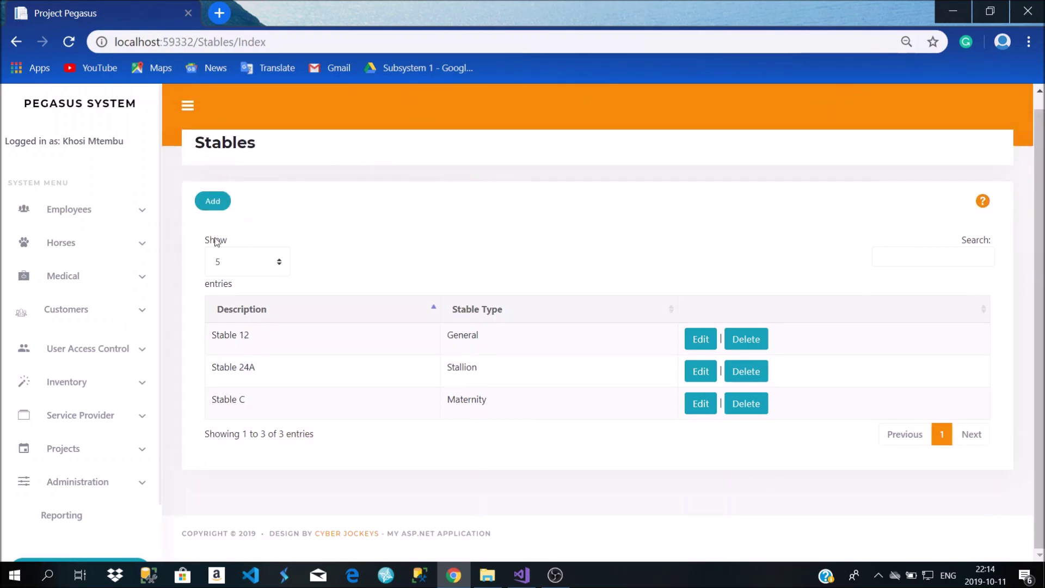
Rename Stable 24A to Stable 13A, then go to the Paddocks list
left_click(707, 370)
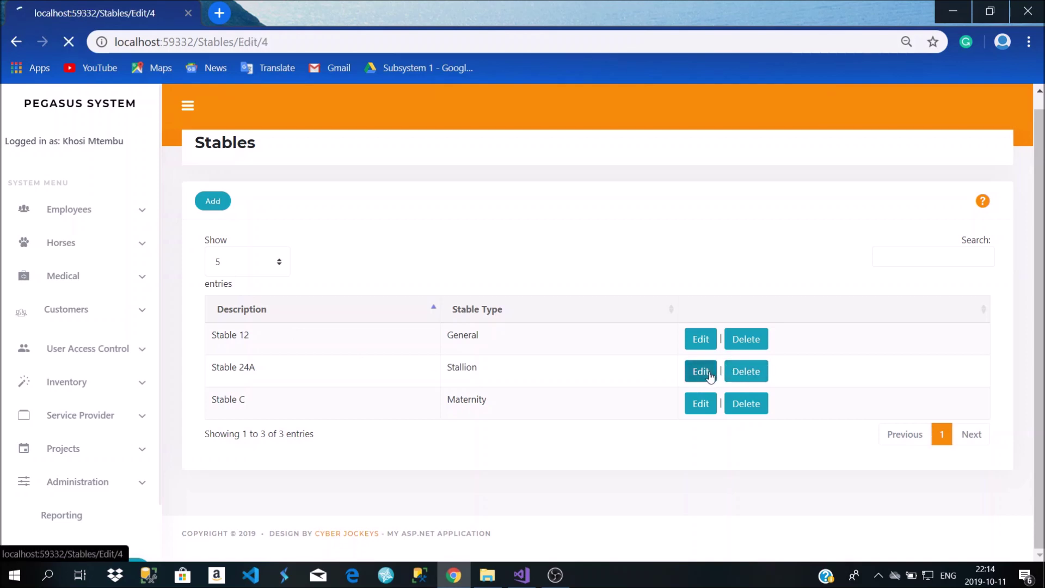
left_click(379, 262)
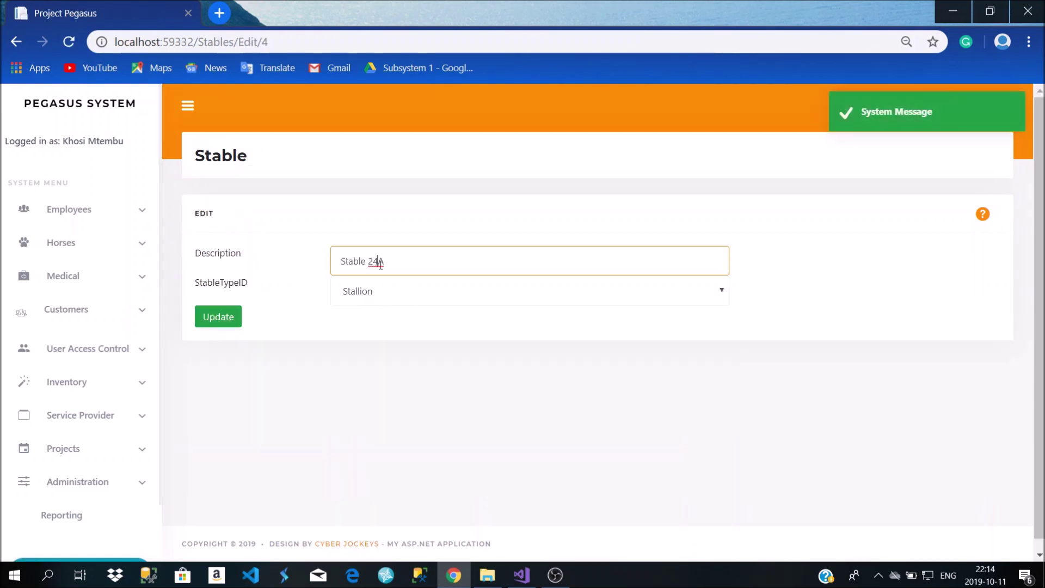
key("BackSpace")
key("BackSpace")
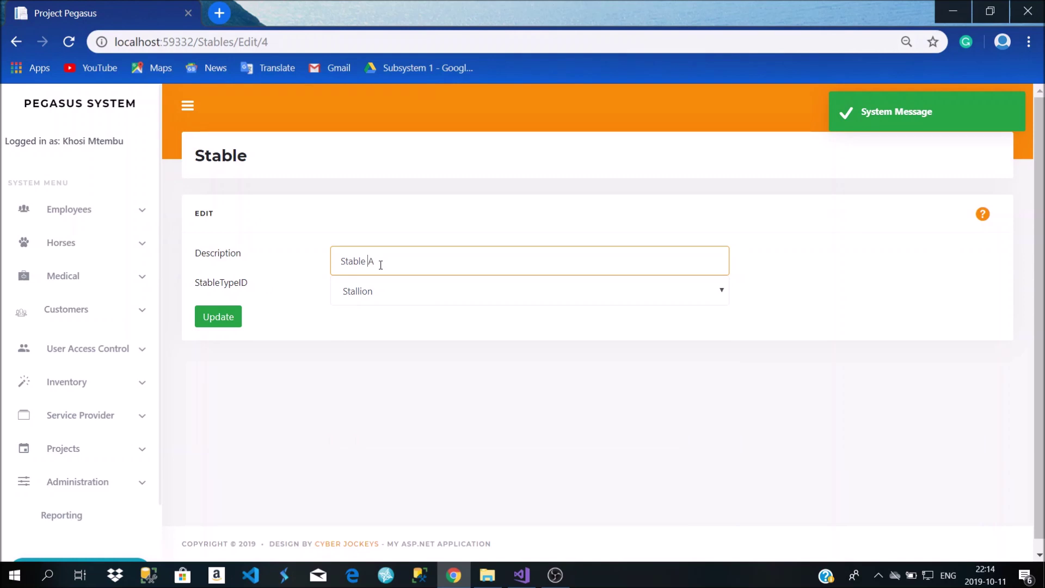
type("13")
left_click(219, 316)
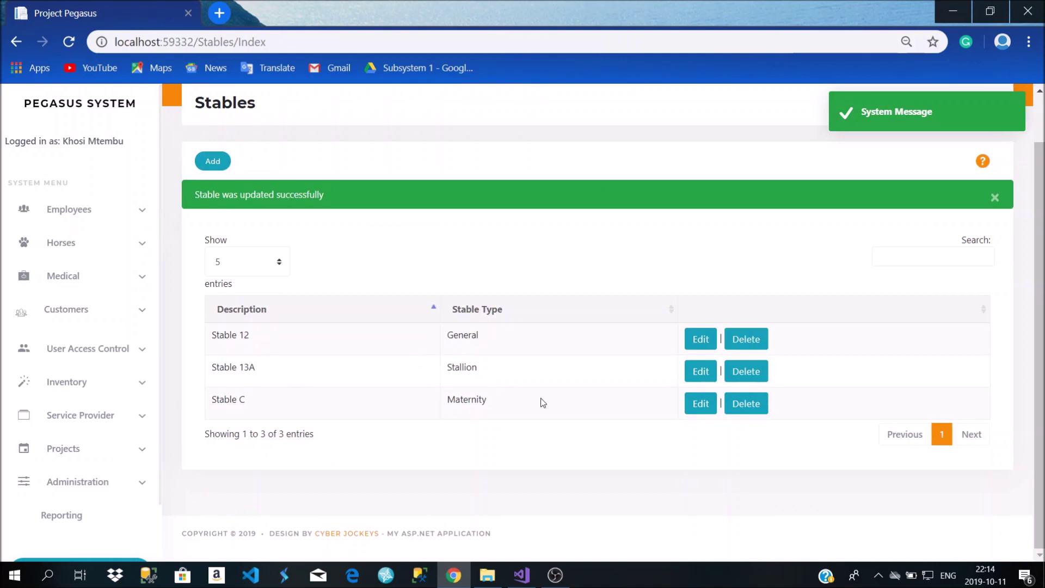
left_click(76, 252)
left_click(68, 387)
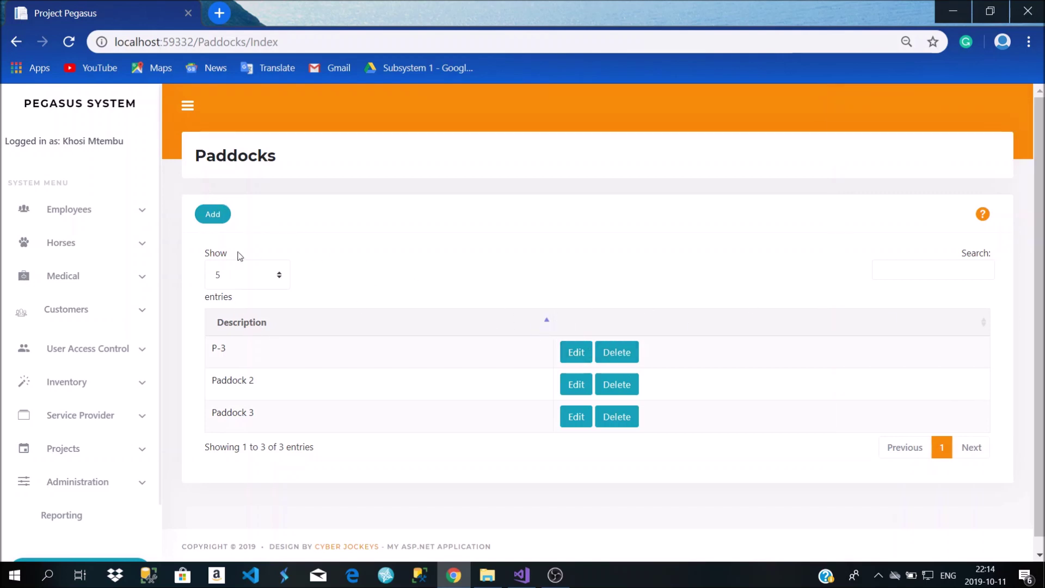
Add a new paddock named 'Paddock 4E'
left_click(209, 215)
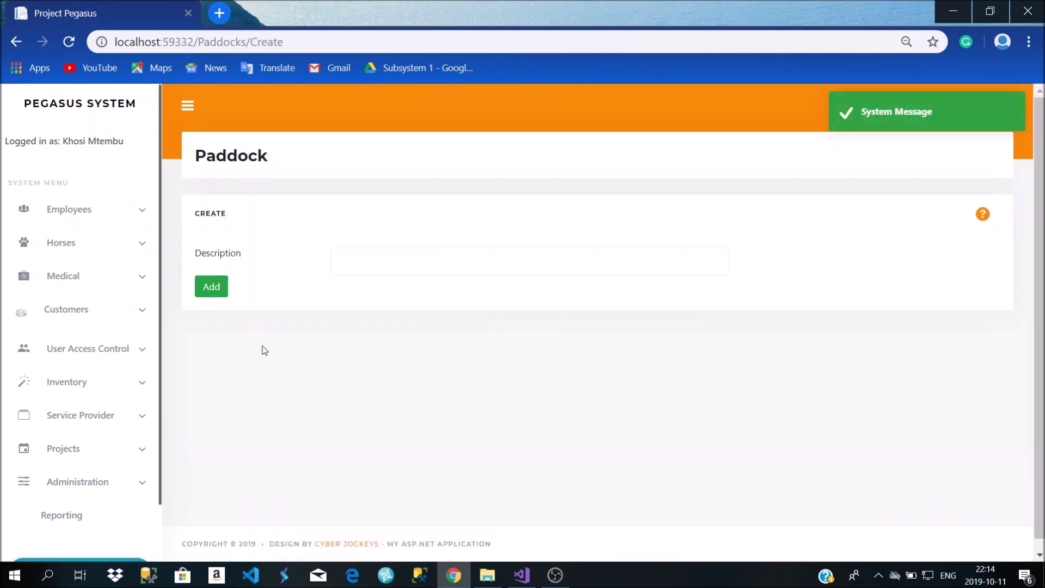
left_click(413, 259)
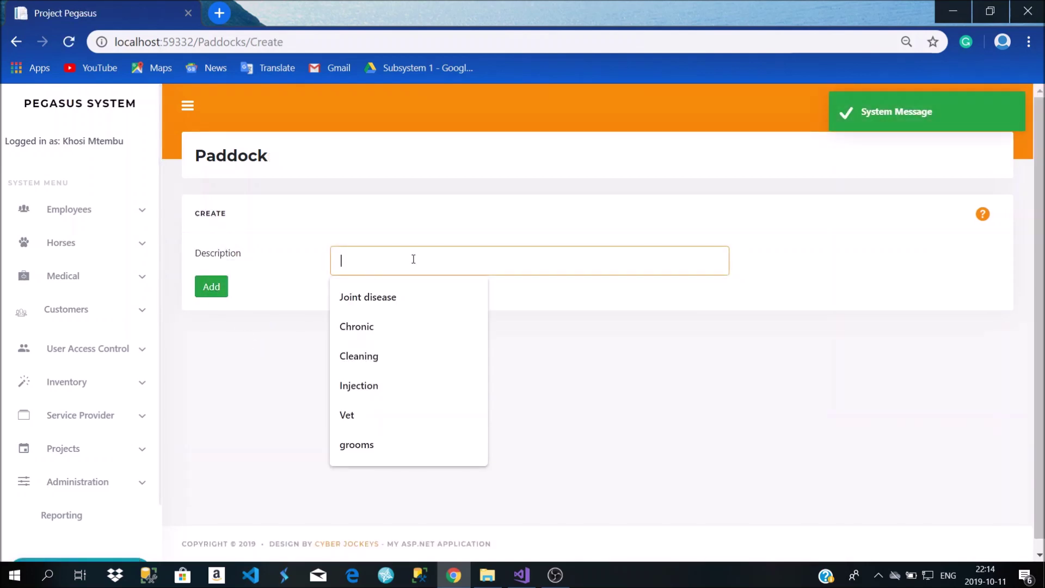
left_click(16, 41)
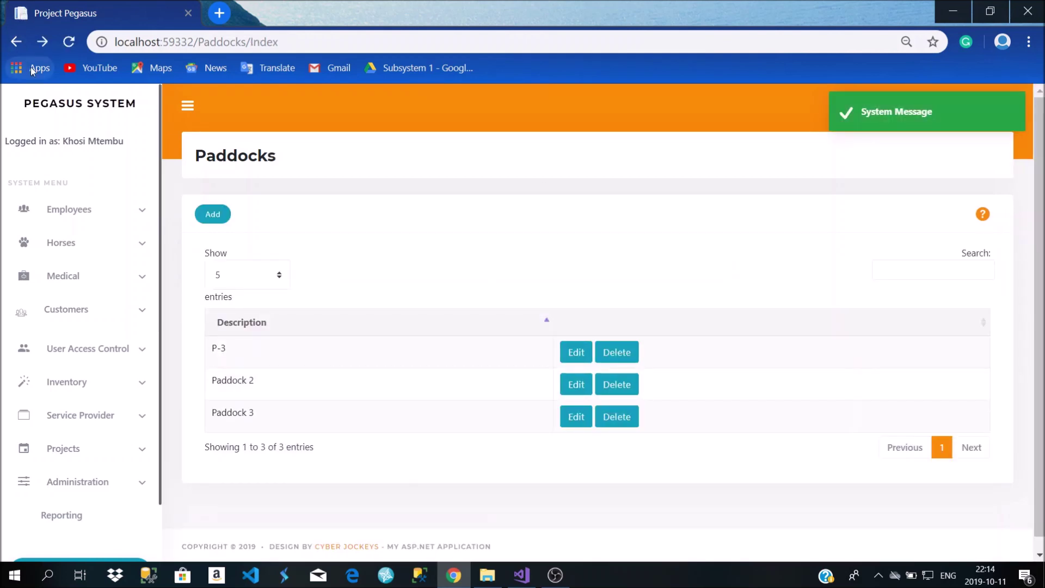
left_click(213, 214)
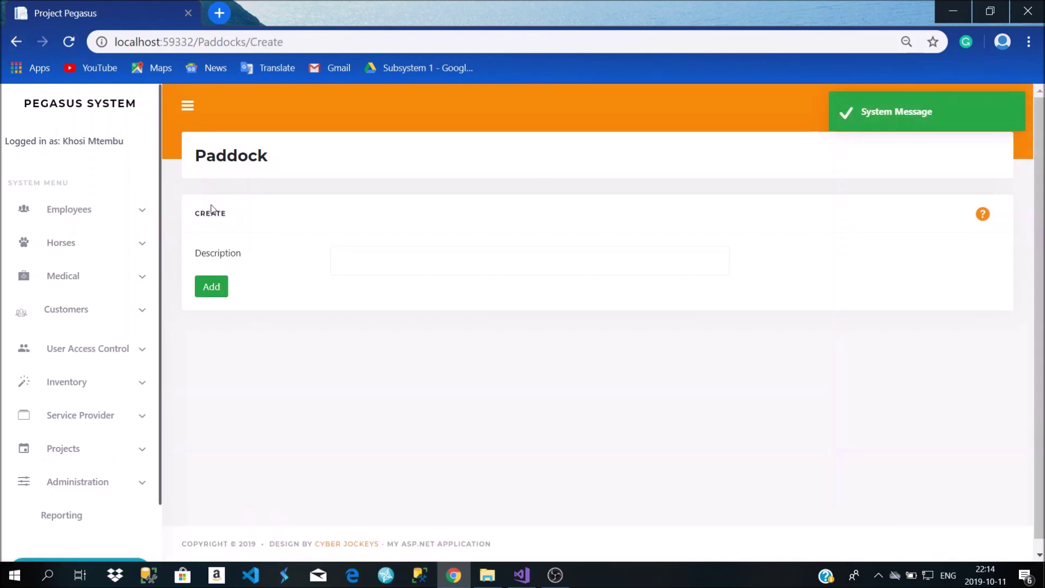
left_click(350, 256)
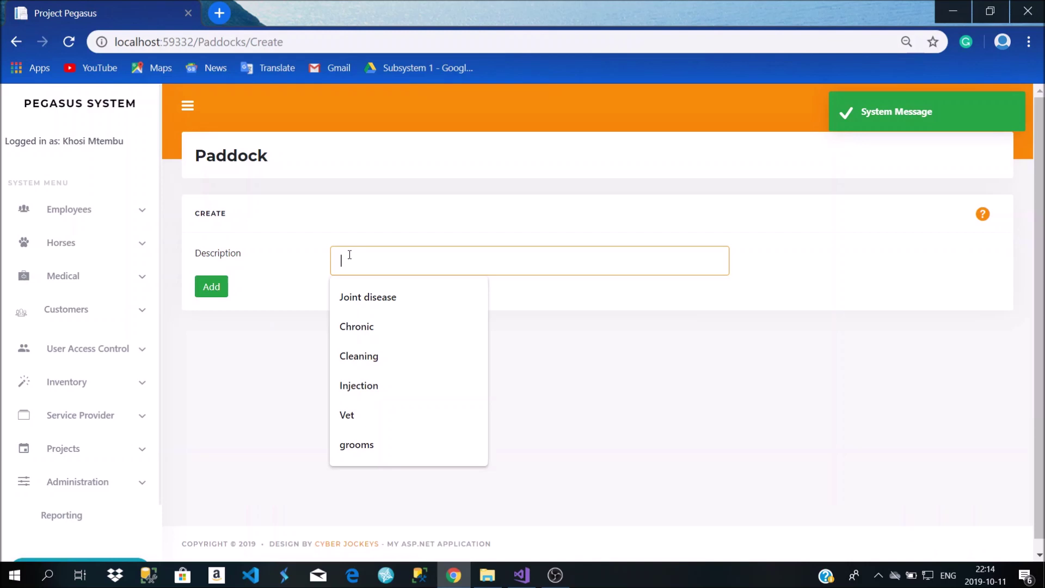
type("Paddock 4E")
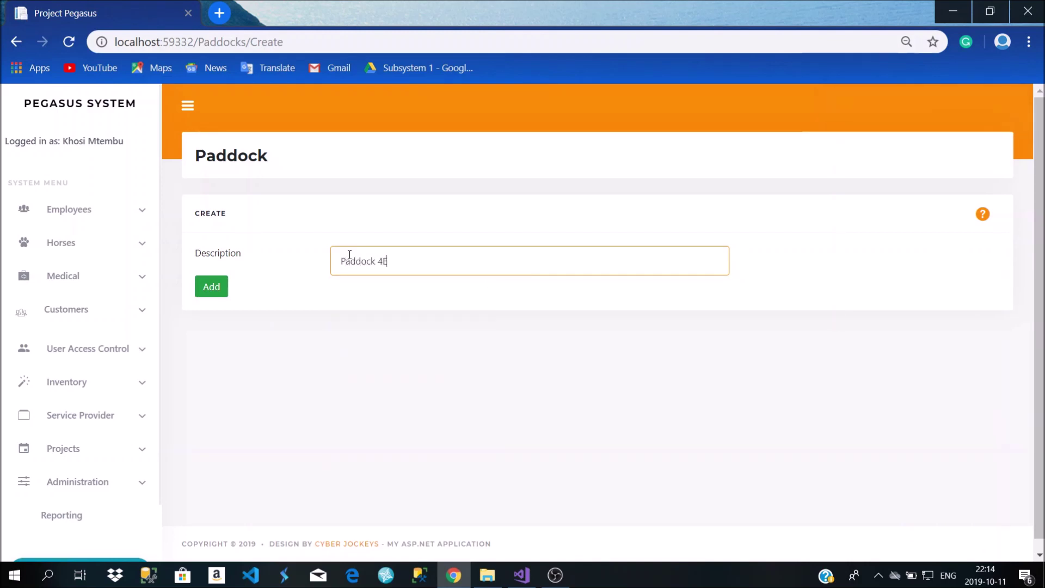
left_click(214, 287)
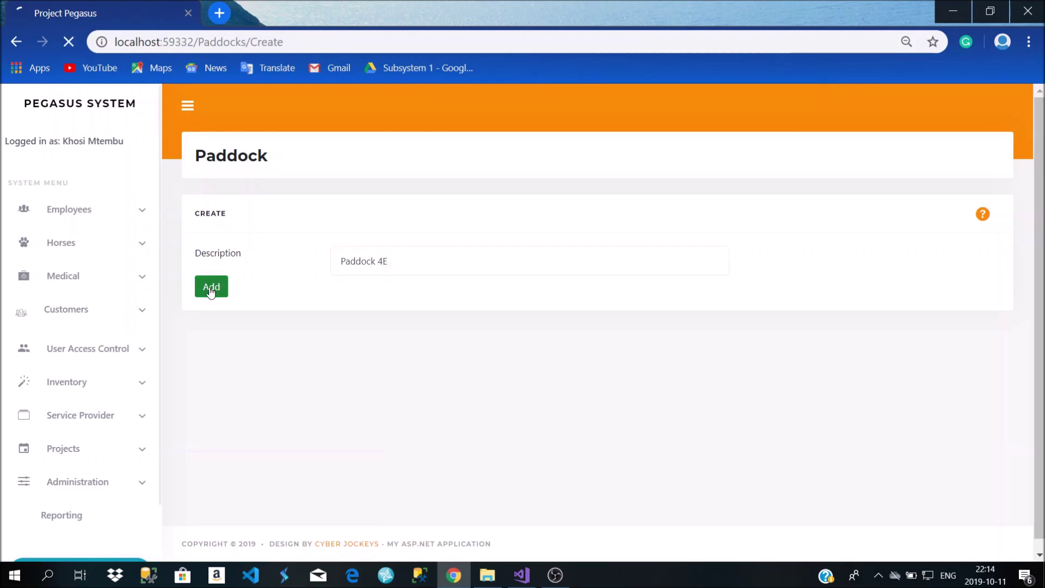
Delete Paddock 4E, leaving P-3, Paddock 2 and Paddock 3
scroll(362, 307, "down", 2)
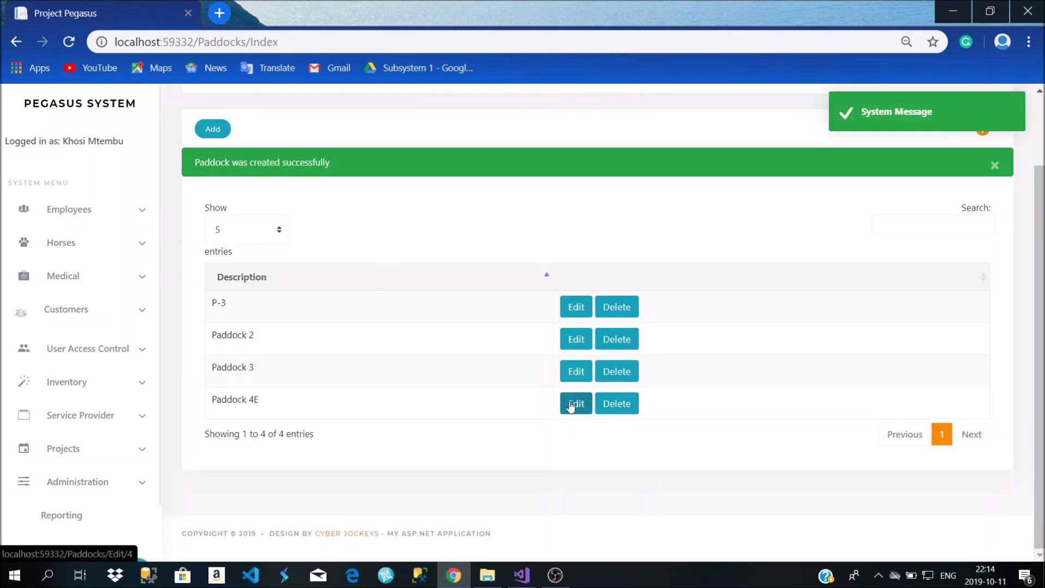
left_click(619, 405)
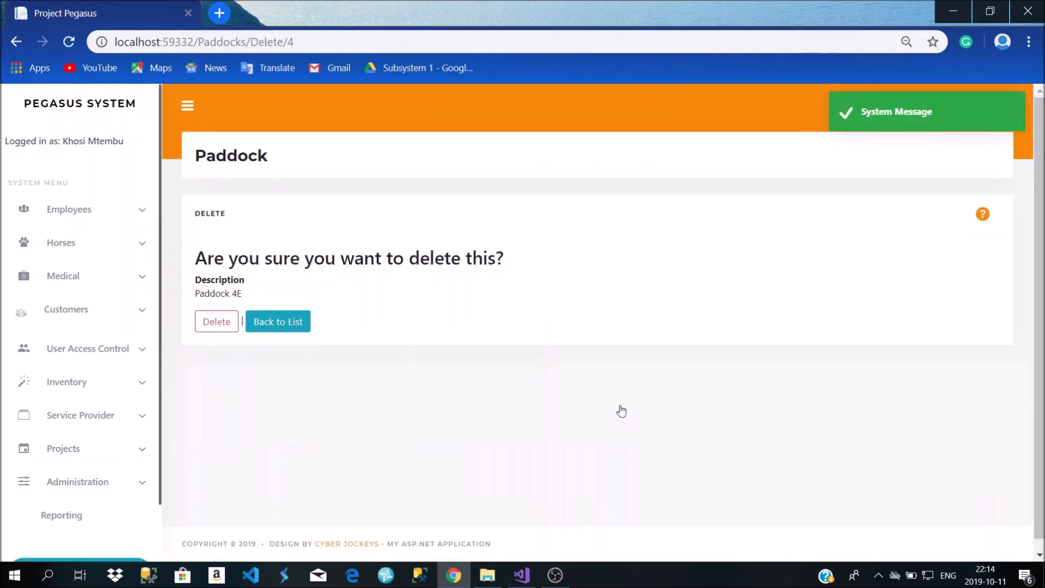
left_click(276, 321)
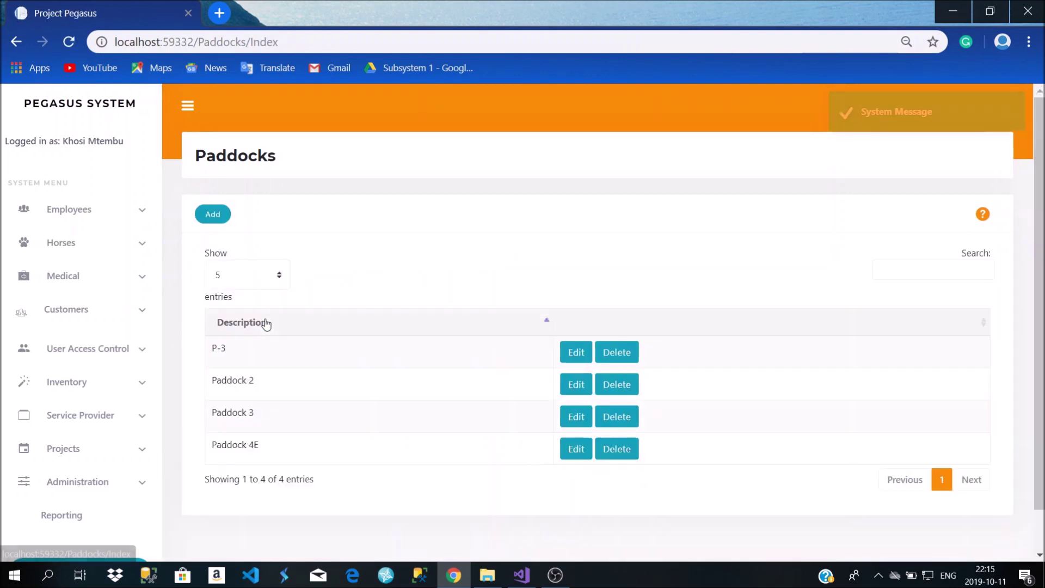
left_click(612, 446)
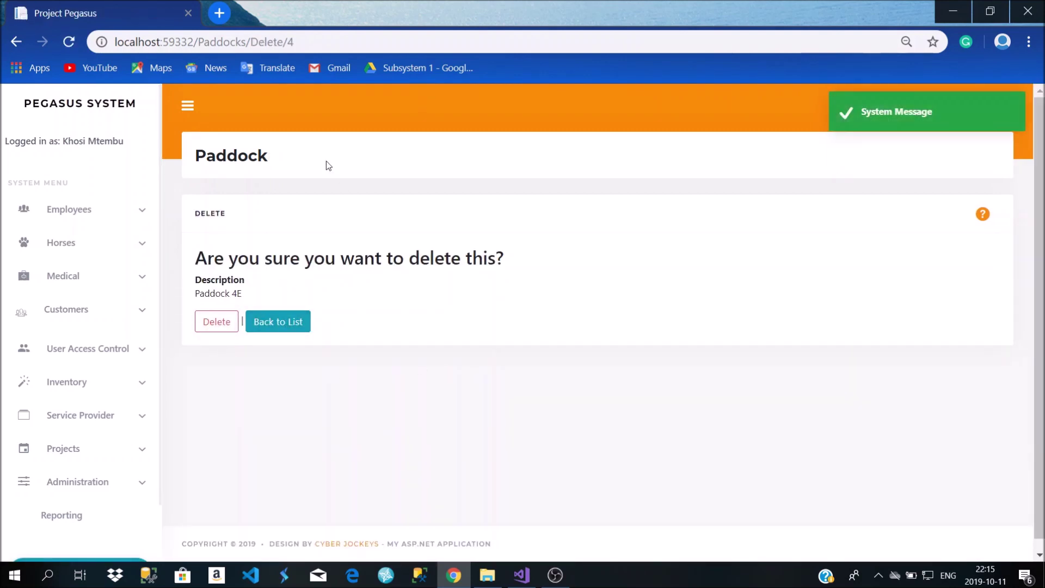
left_click(211, 328)
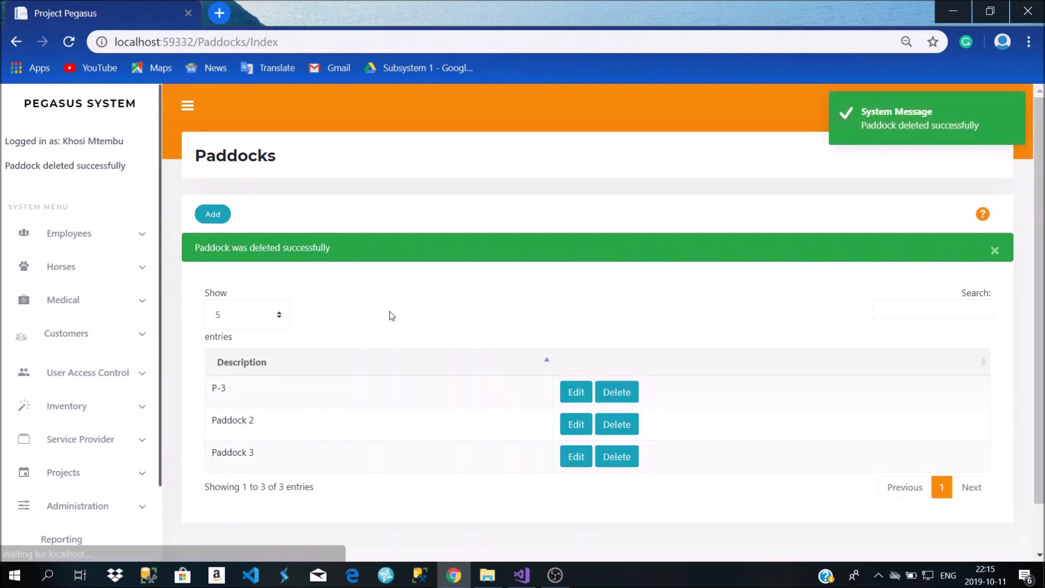
scroll(433, 339, "down", 1)
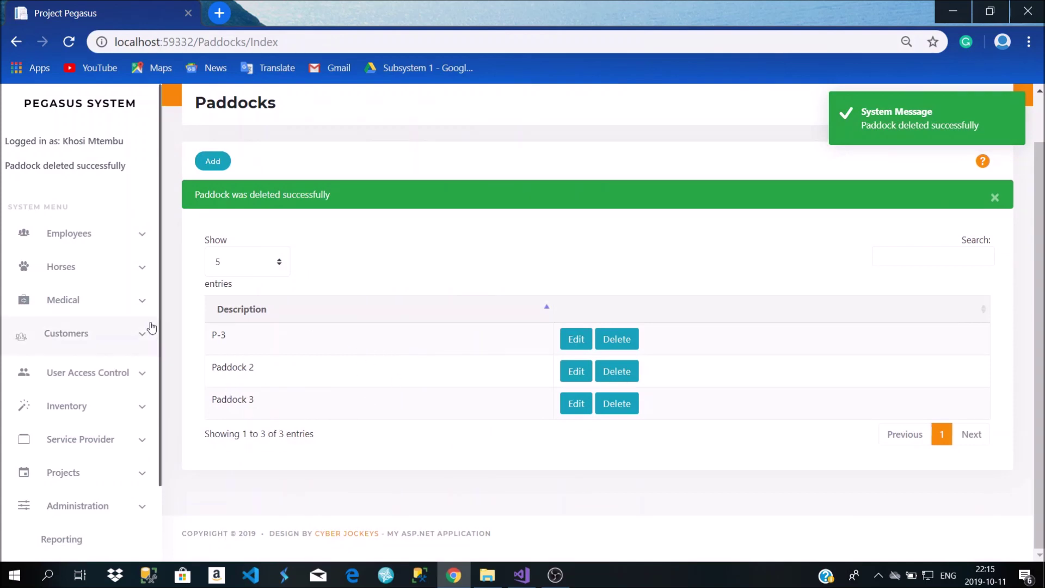
Expand Medical in the sidebar and open the Medical Condition Checks list
left_click(90, 277)
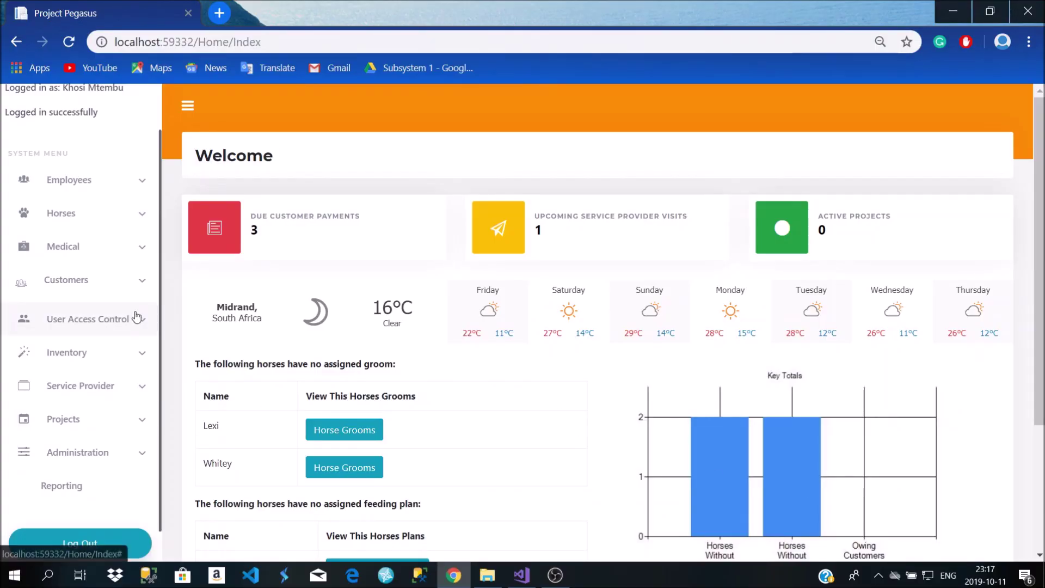
left_click(43, 259)
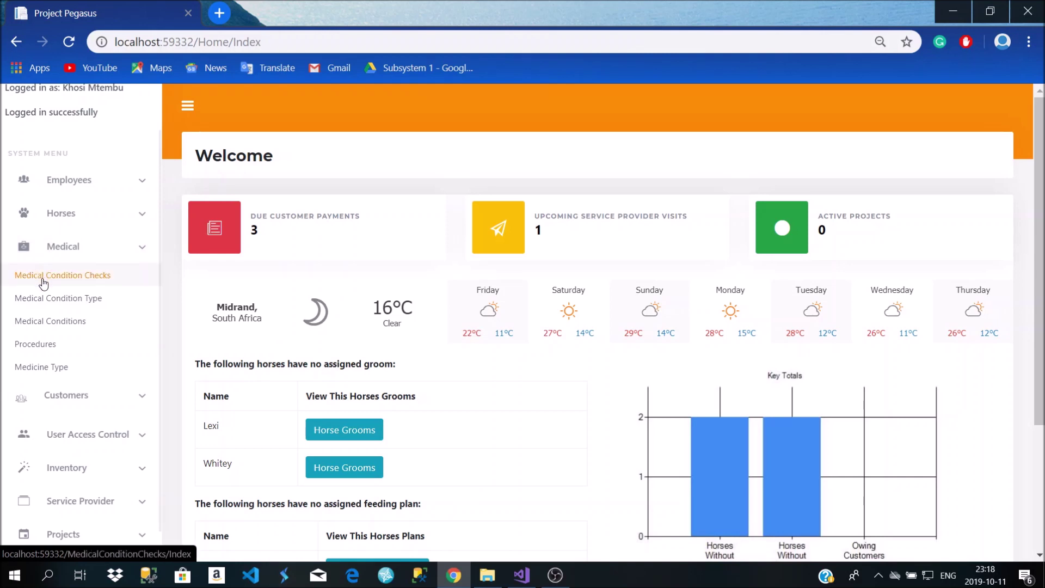
left_click(44, 277)
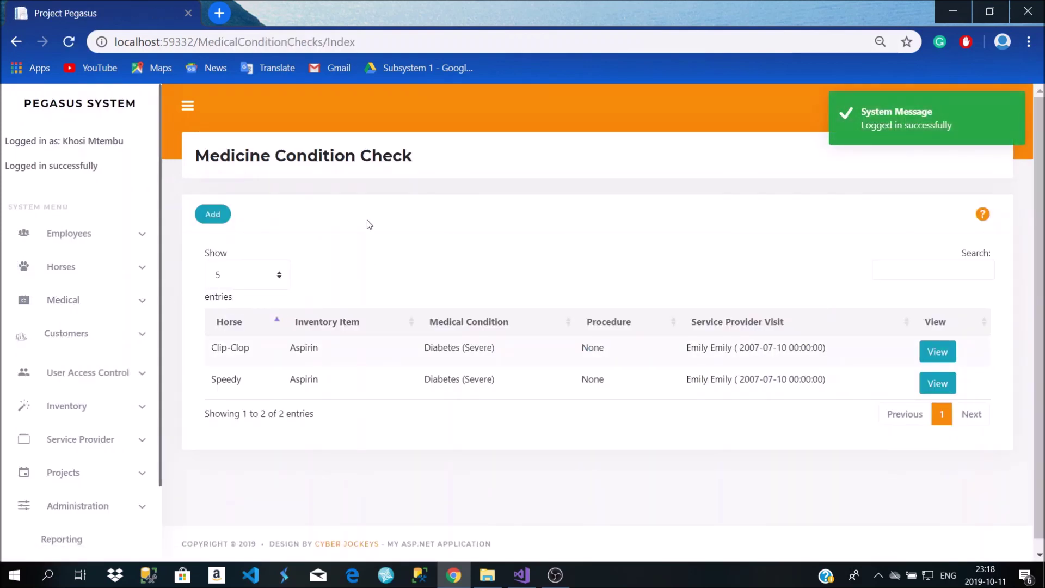
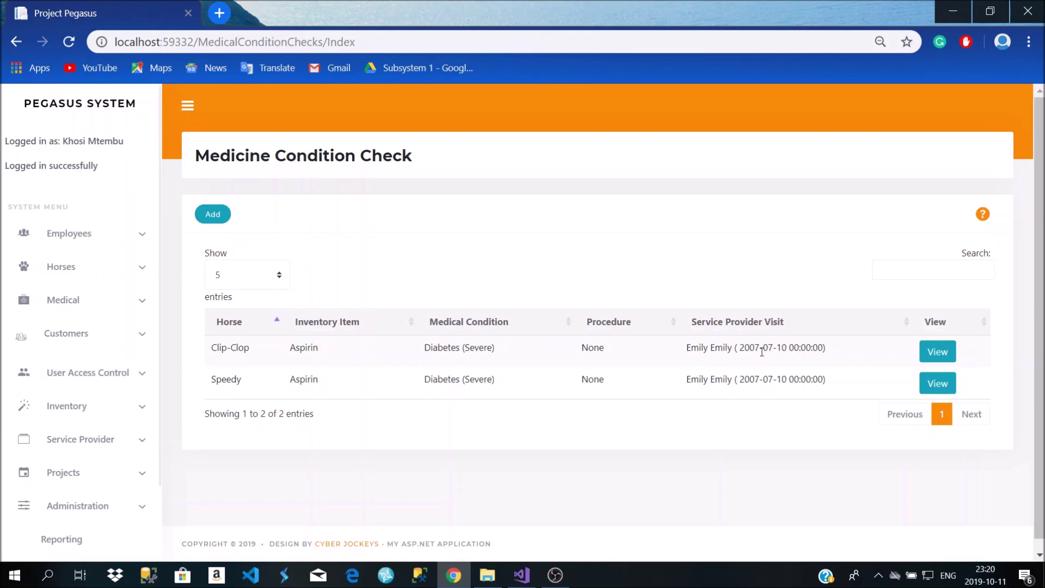
Inspect Clip-Clop's condition check details, then return to the condition check list
left_click_drag(688, 349, 826, 346)
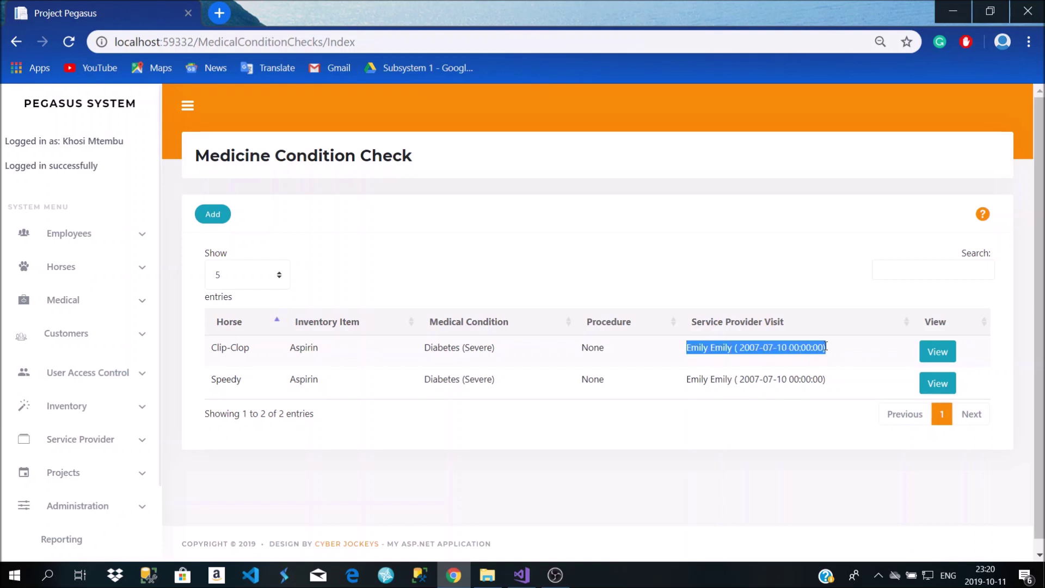
left_click(120, 443)
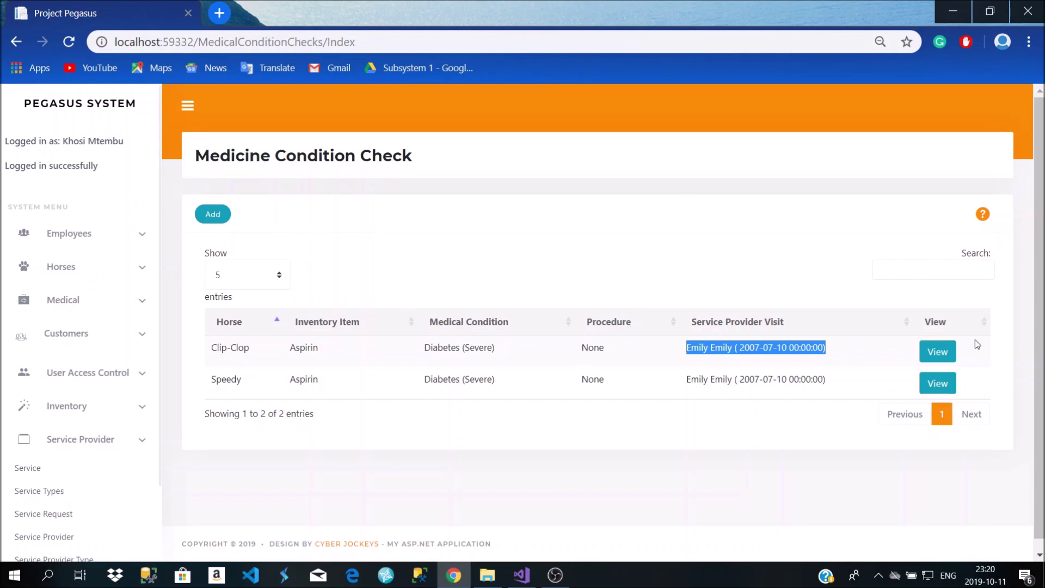
left_click(936, 351)
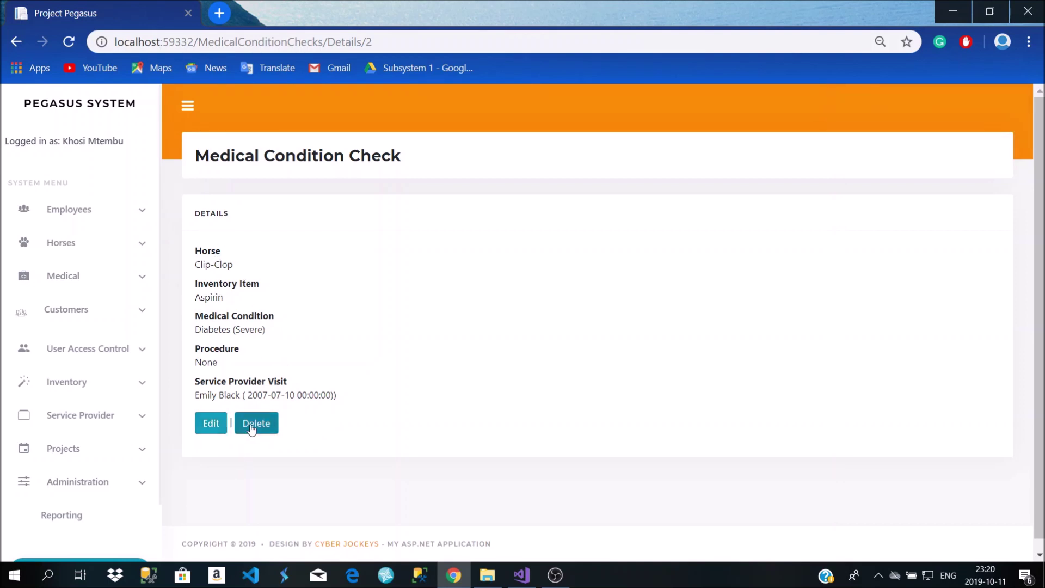
left_click(21, 46)
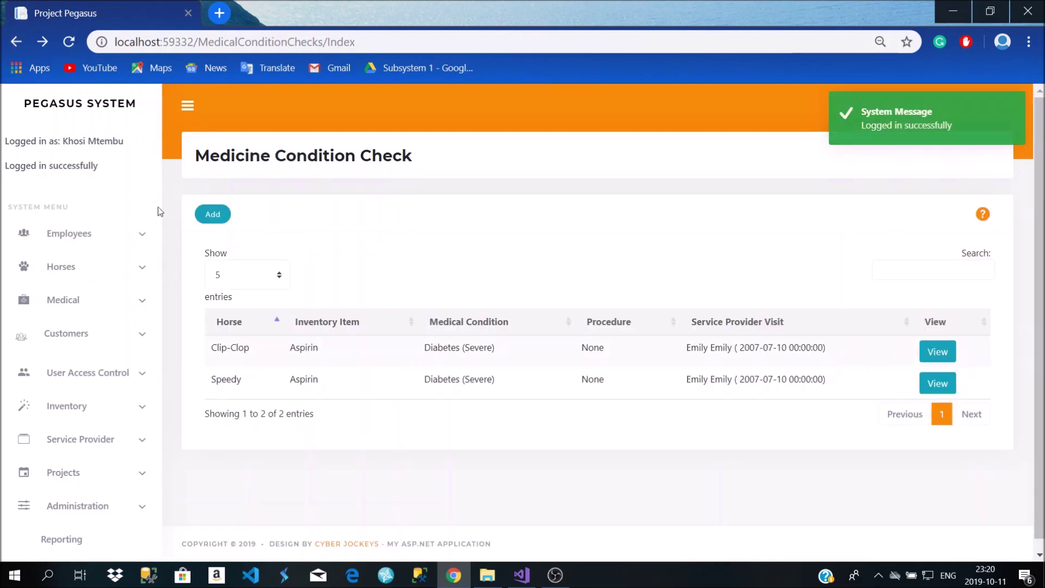
Start a new condition check and keep the Jul 10 2007 service provider visit
left_click(209, 215)
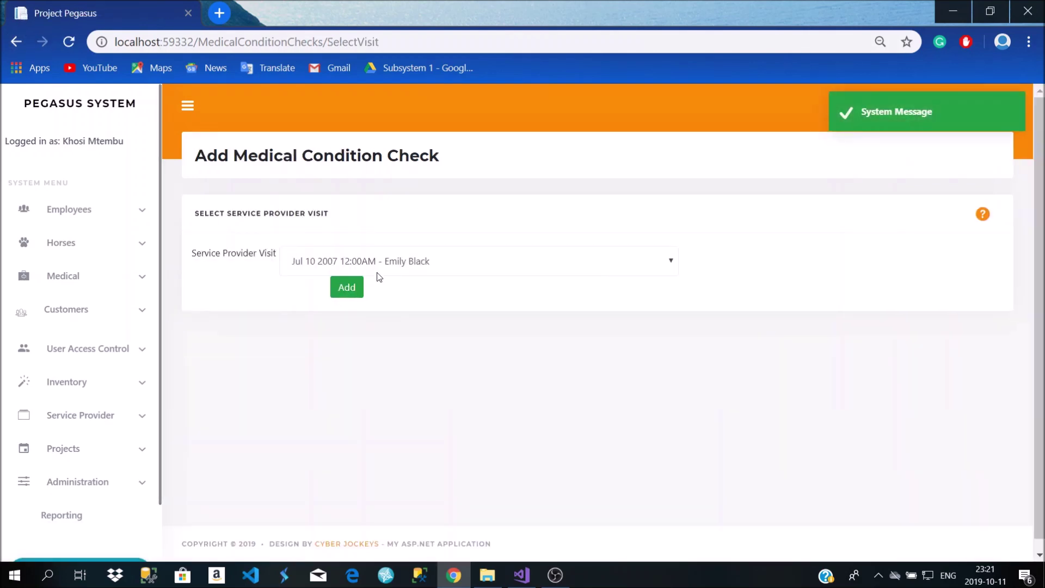
left_click(440, 270)
left_click(287, 262)
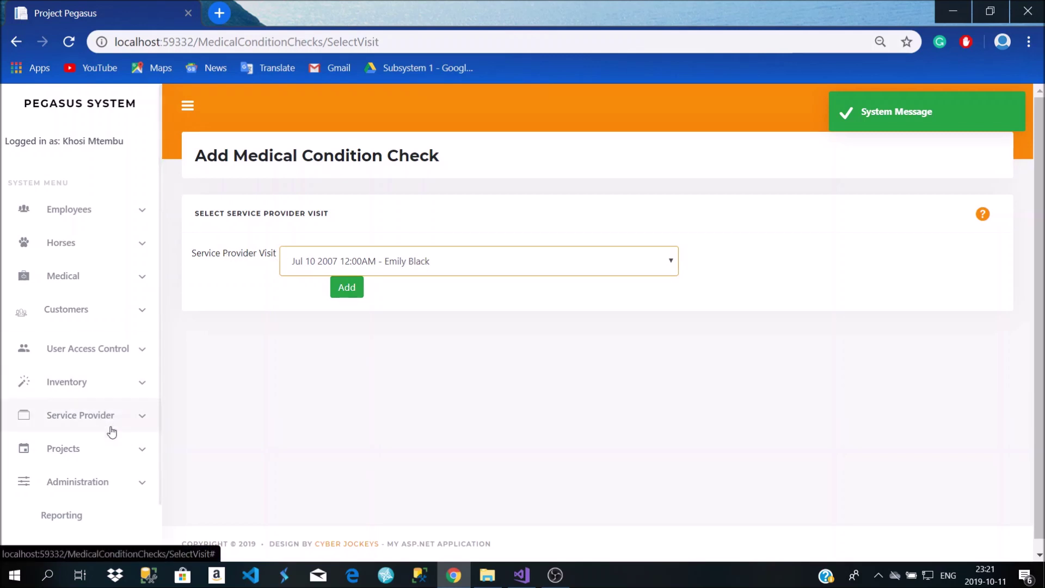
left_click(102, 417)
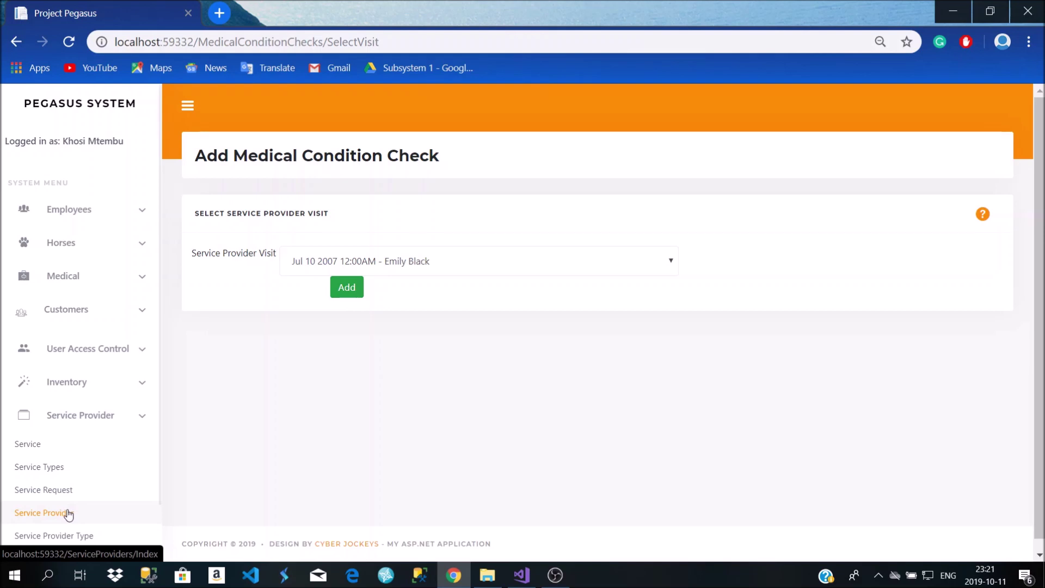
scroll(76, 496, "down", 2)
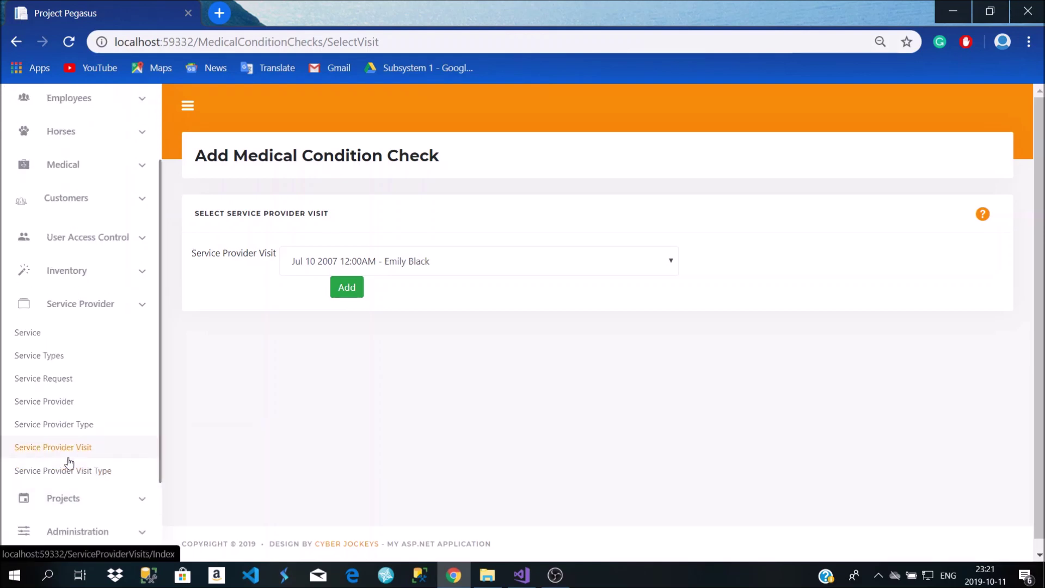
left_click(443, 267)
left_click(444, 267)
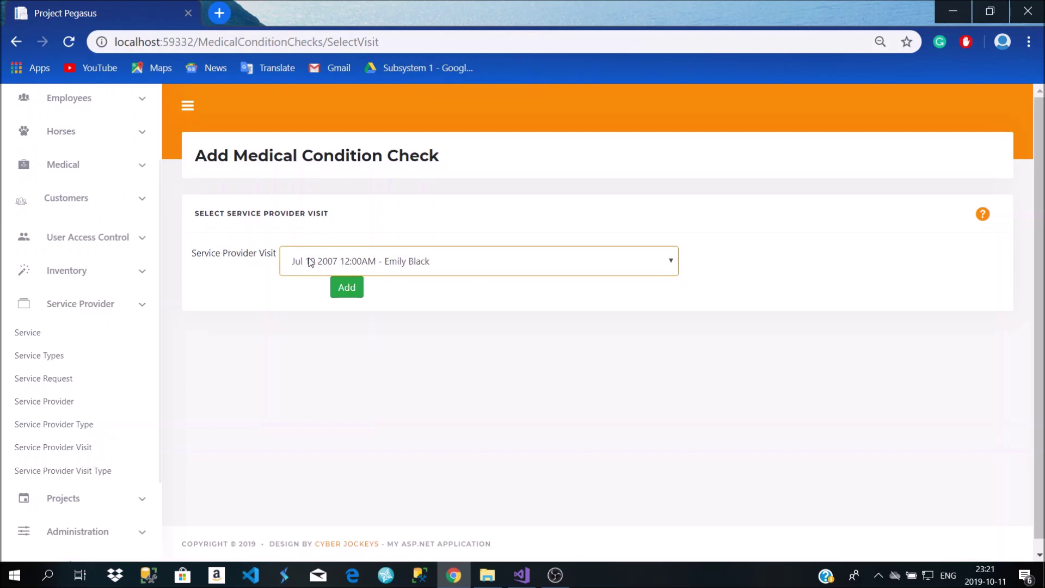
left_click(357, 290)
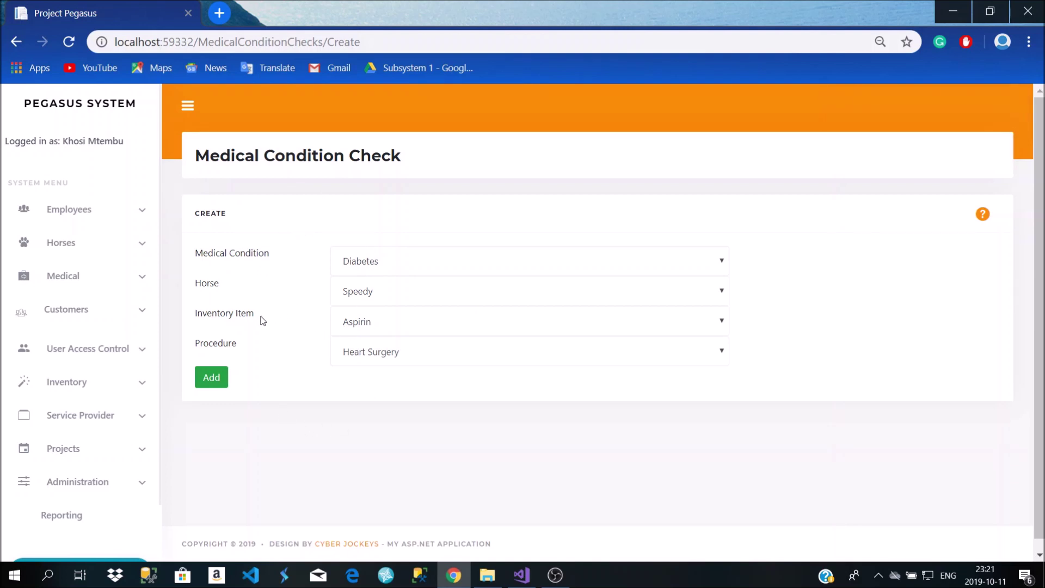
Keep Diabetes, Speedy, Aspirin and Heart Surgery and save the new check
left_click(444, 267)
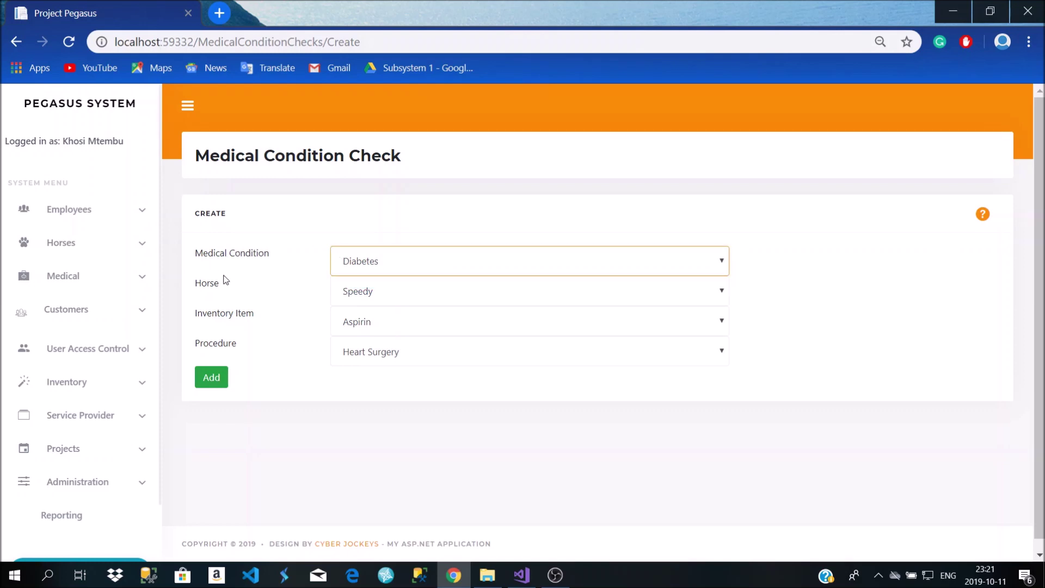
left_click(477, 270)
left_click(477, 270)
left_click(216, 378)
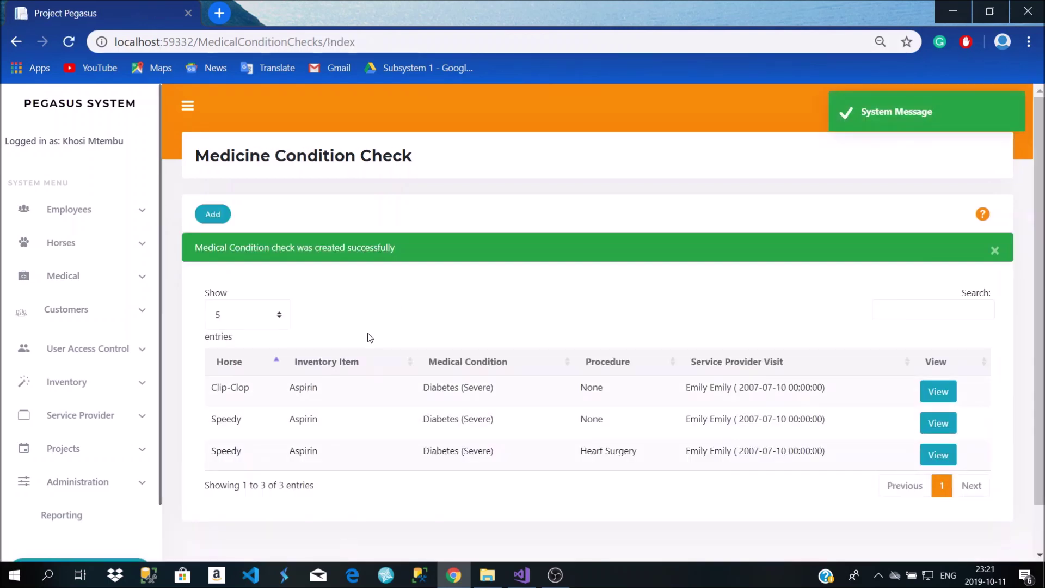
scroll(355, 348, "down", 1)
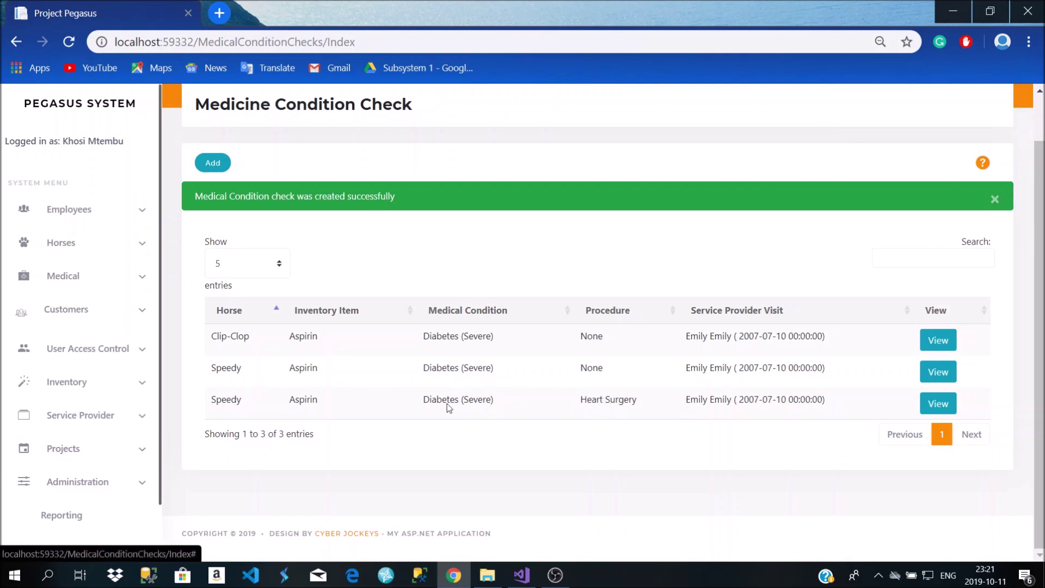
left_click(938, 403)
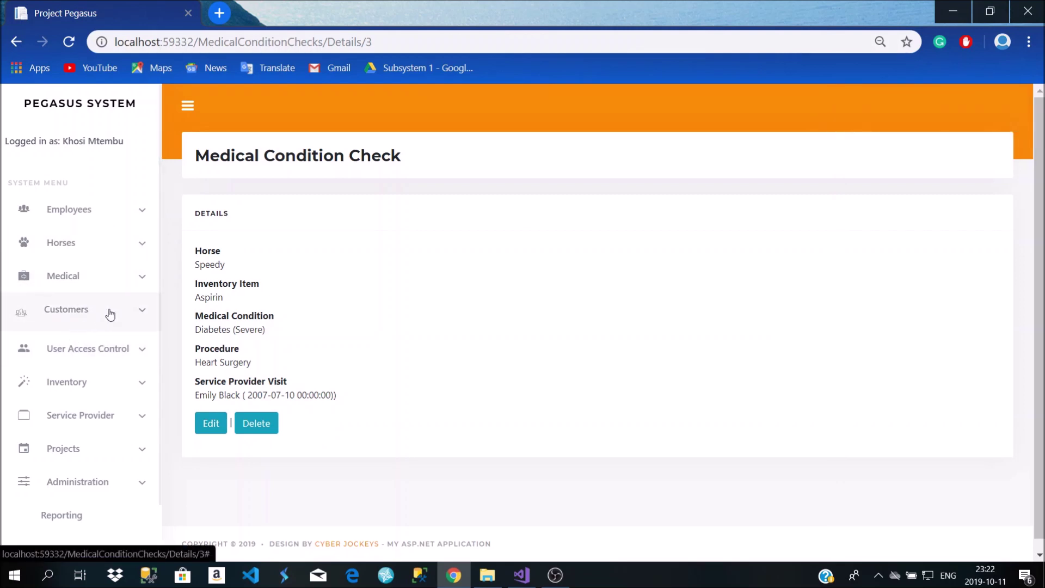
left_click(107, 288)
left_click(75, 329)
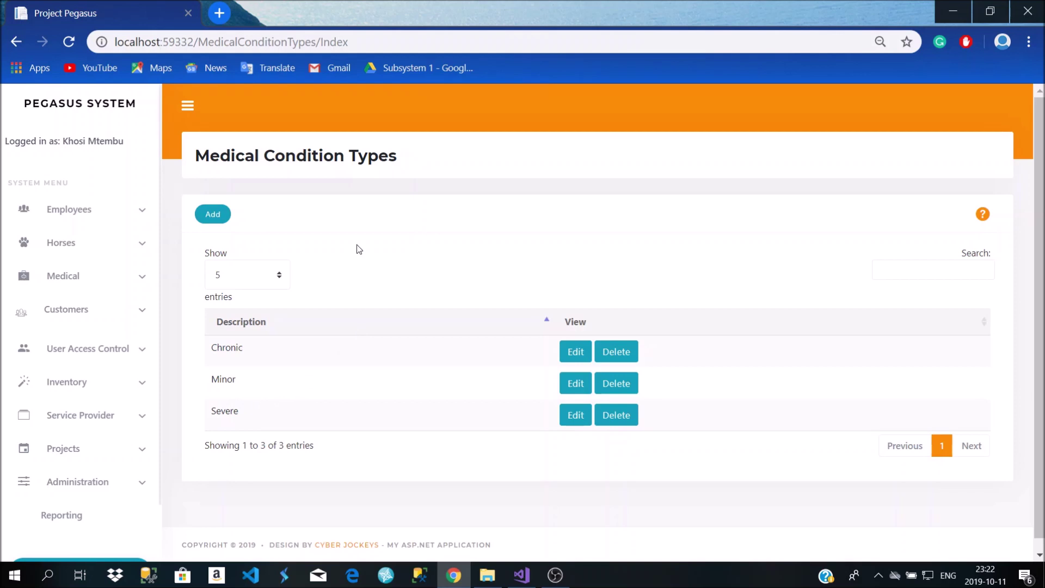
left_click(20, 49)
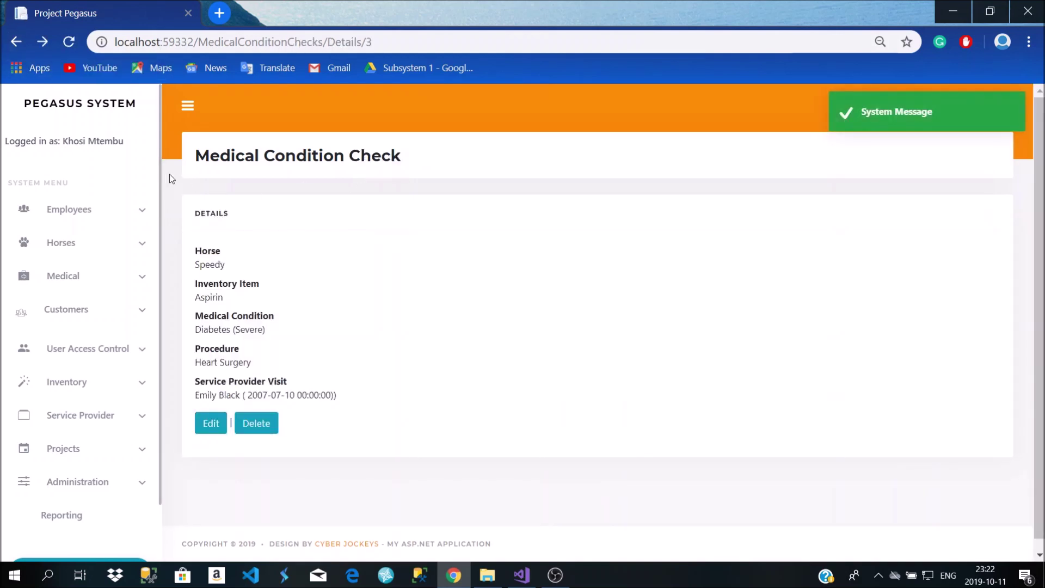
left_click(16, 42)
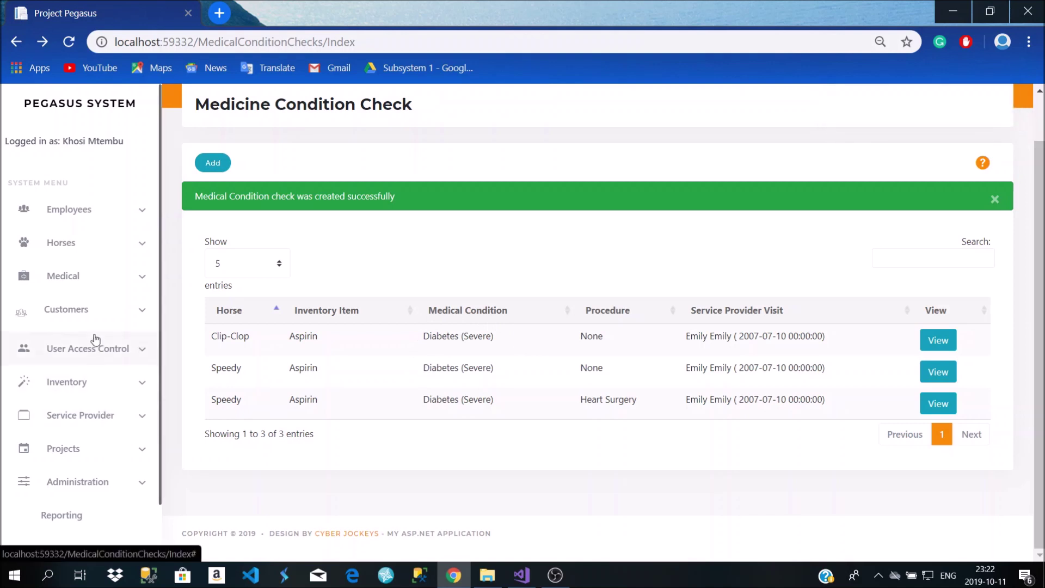
left_click(98, 282)
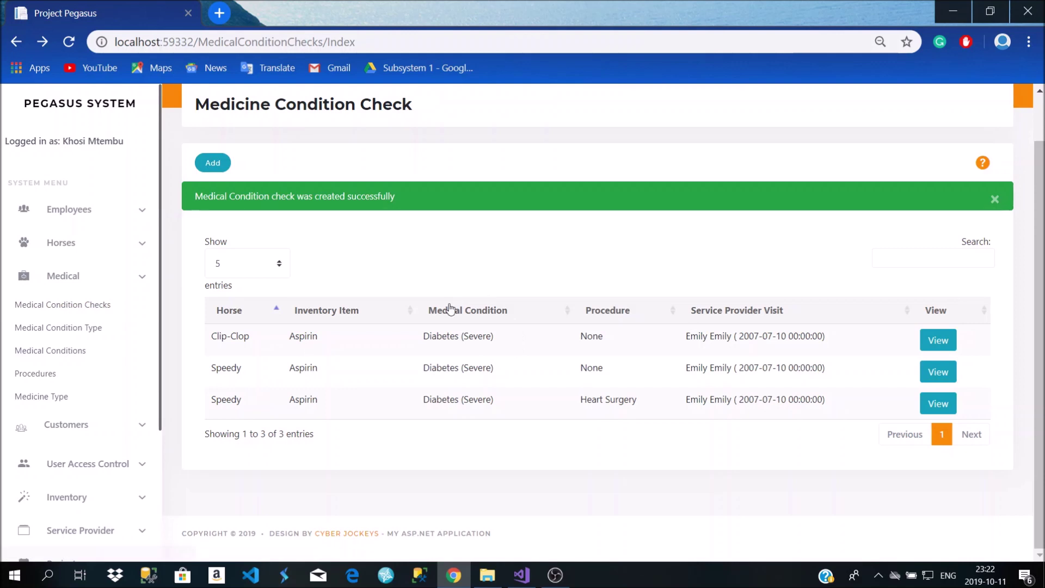
Browse the Medical Condition Types list, then open the Medical Conditions list
left_click(80, 328)
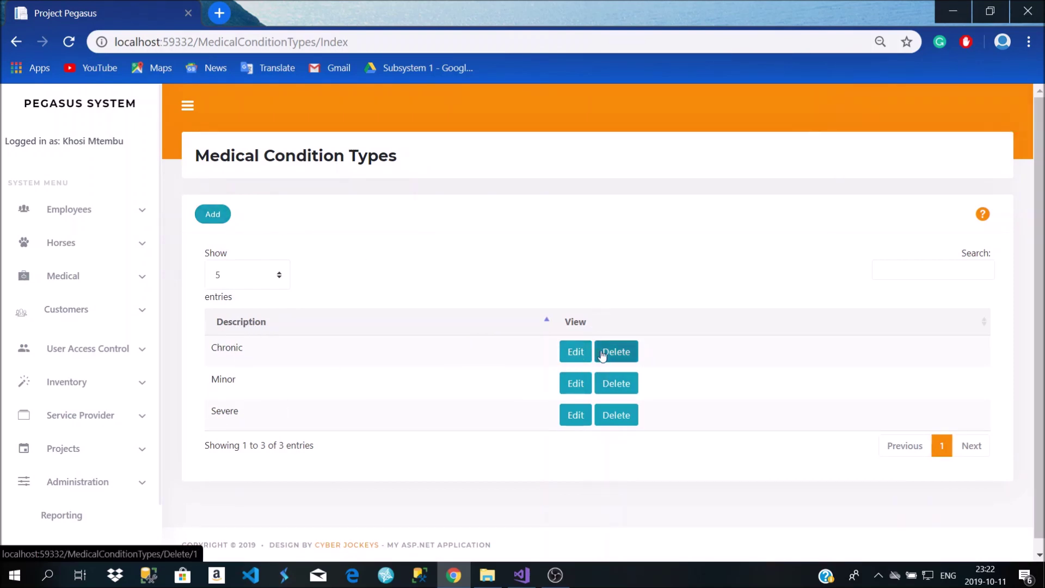
left_click(972, 268)
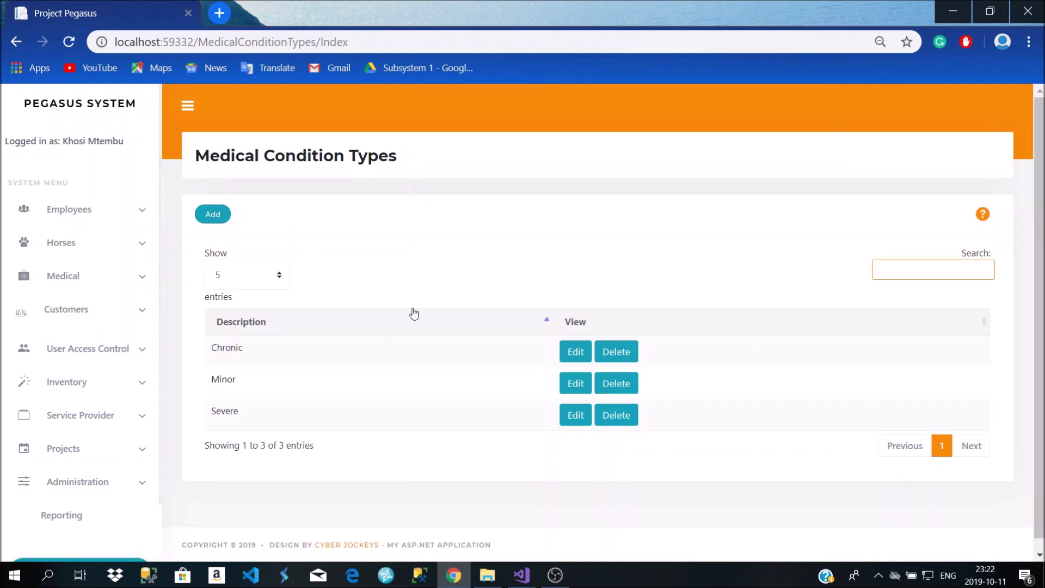
left_click(91, 280)
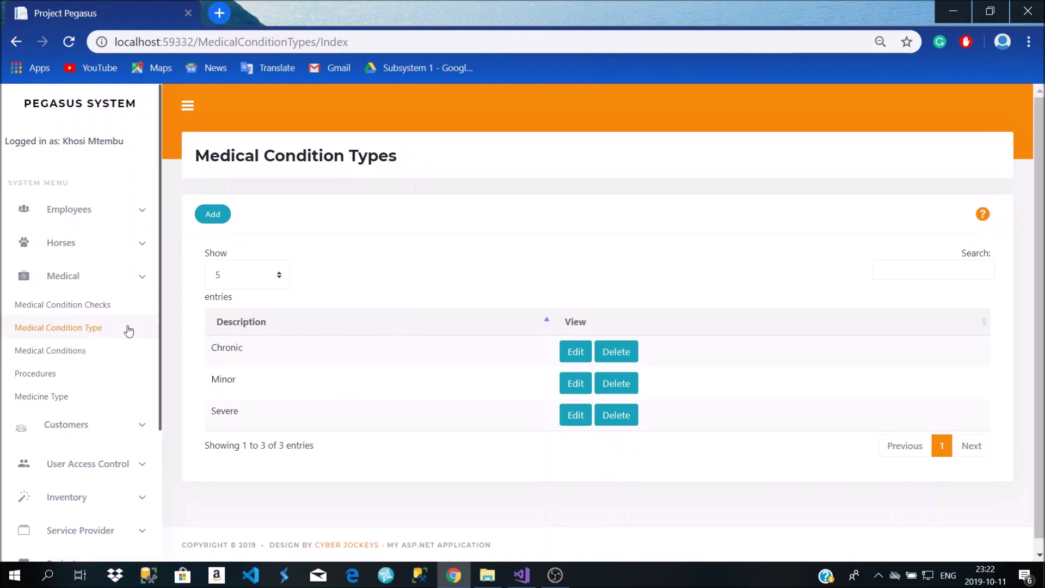
left_click(84, 349)
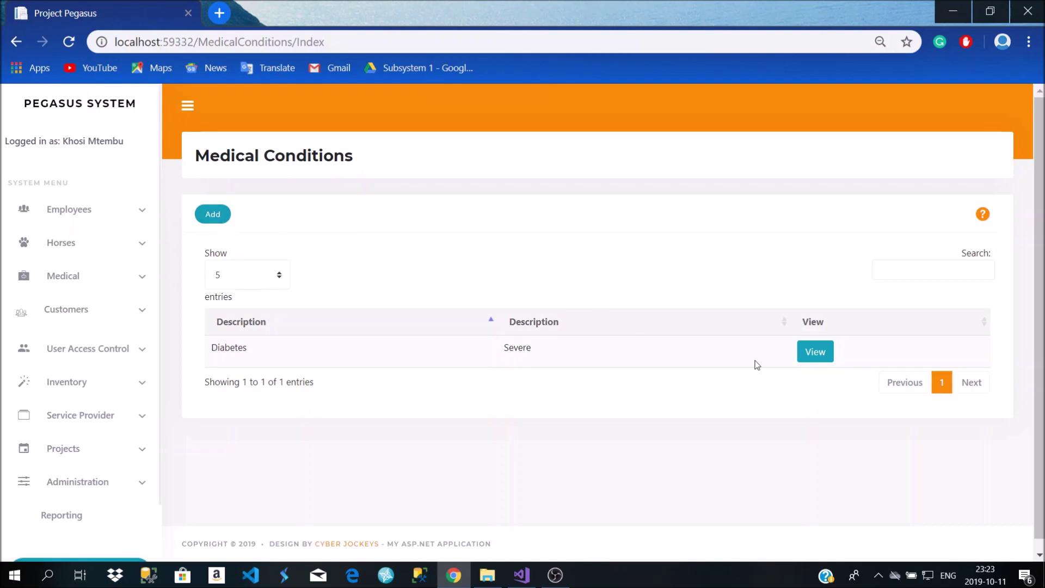
View the Diabetes condition details, then open the Procedures list
left_click(803, 353)
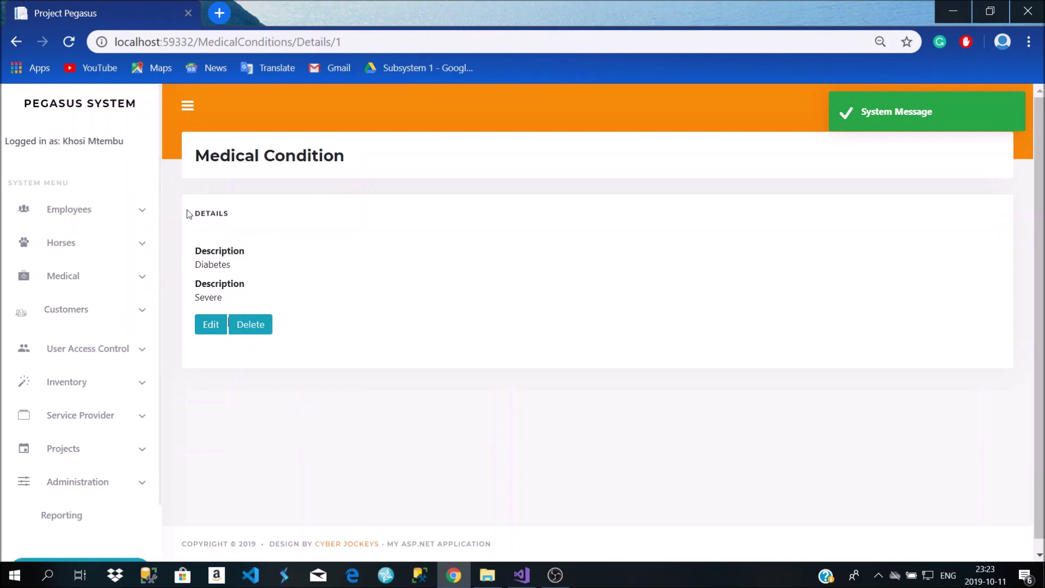
left_click(17, 42)
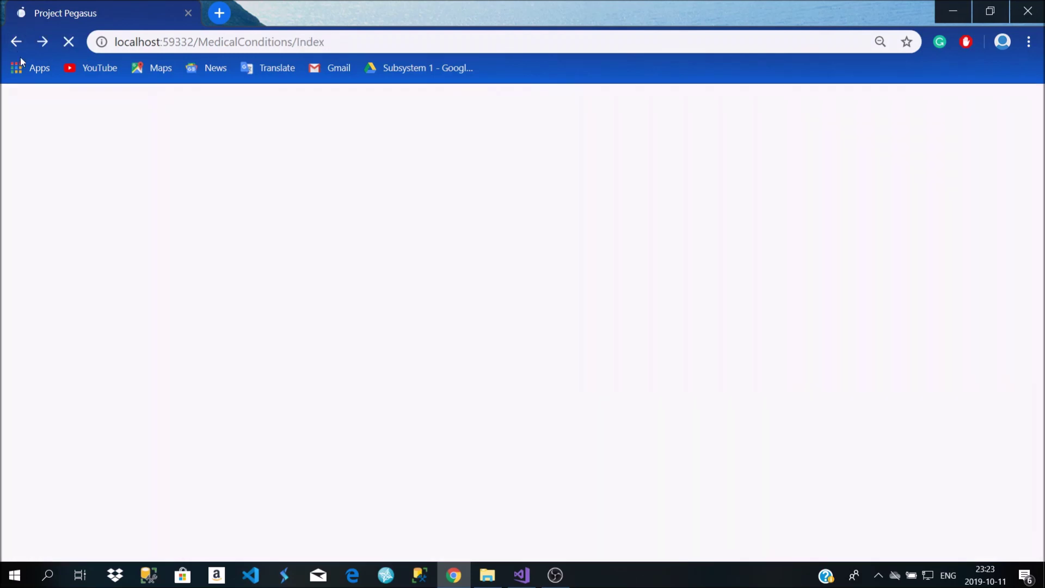
left_click(91, 284)
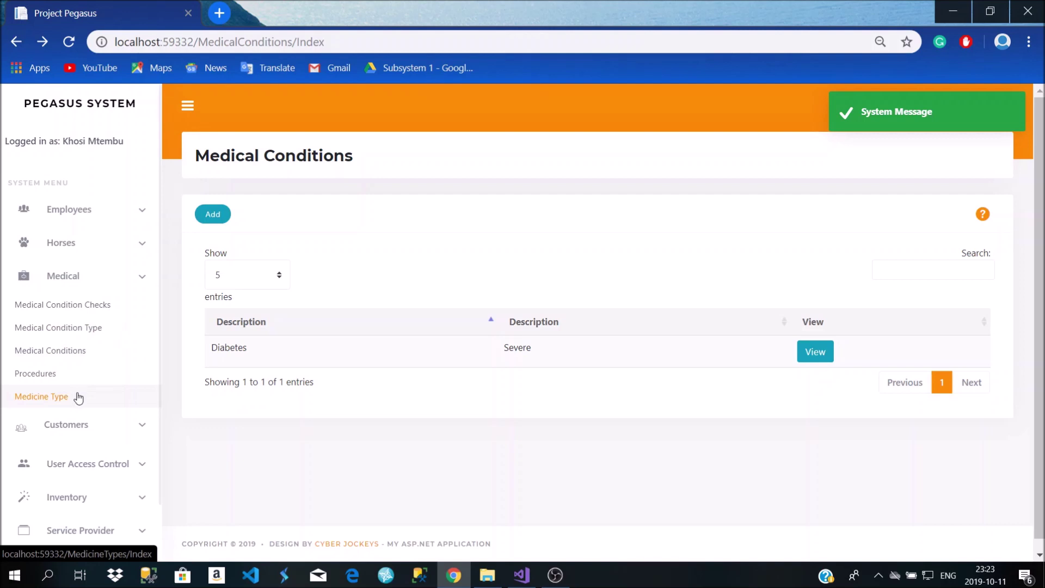
left_click(75, 377)
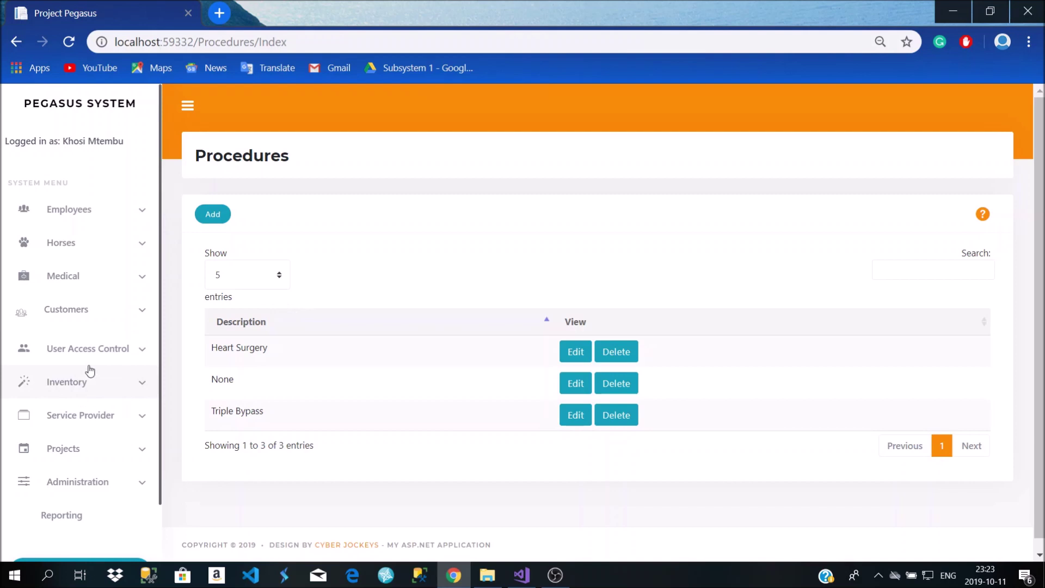
Open the Medicine Types list showing Injection and Tablets
left_click(106, 283)
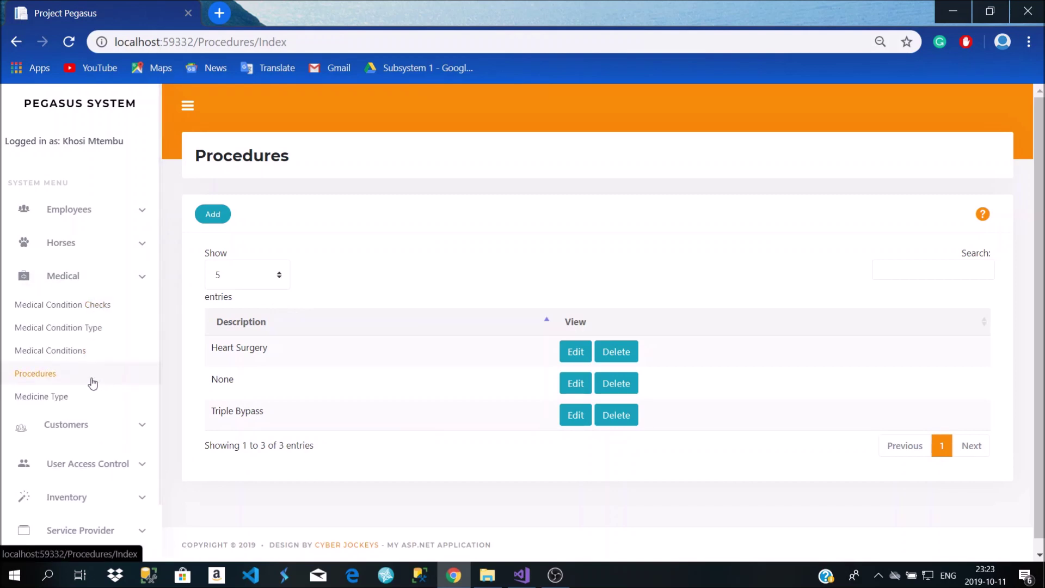
left_click(86, 396)
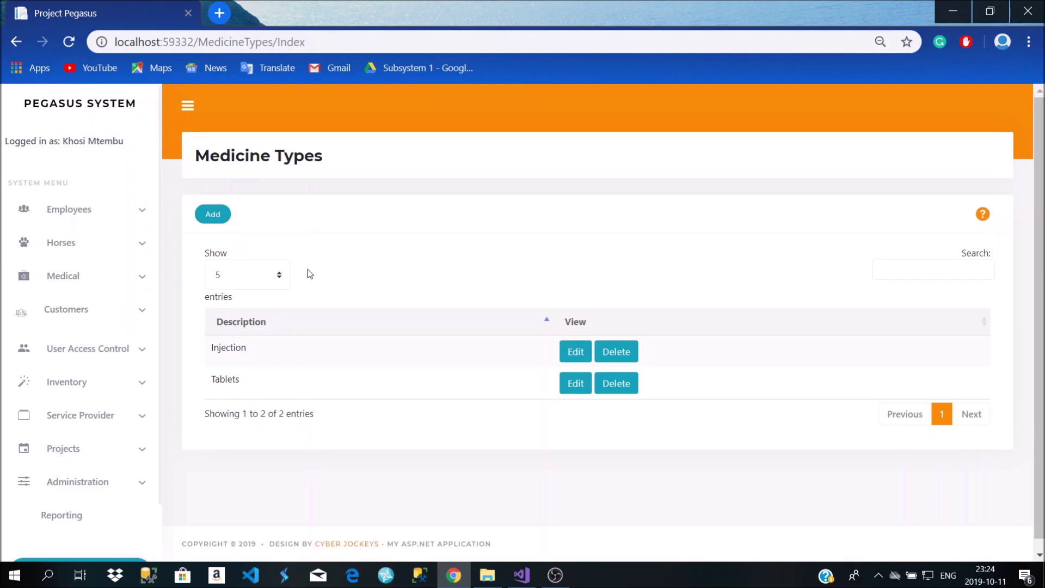
Look at the Injection medicine type's edit page, go back, and expand the Medical menu
left_click(564, 343)
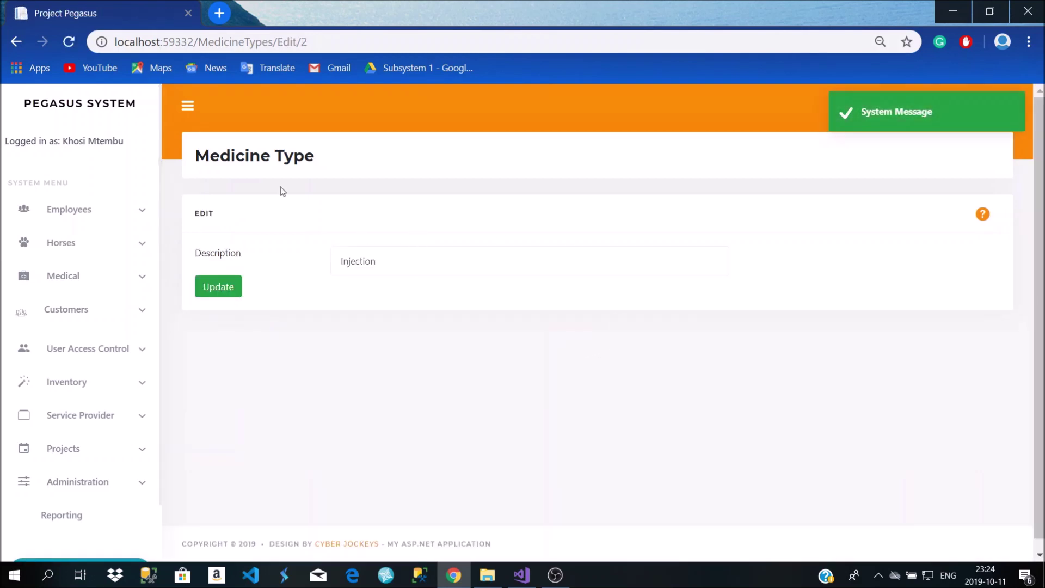
left_click(17, 42)
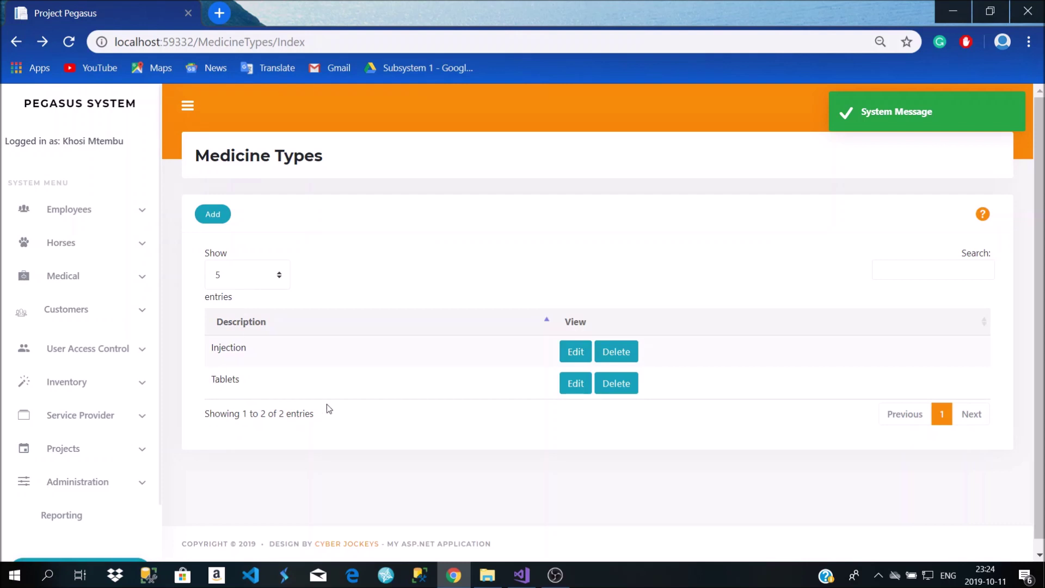
scroll(335, 361, "down", 1)
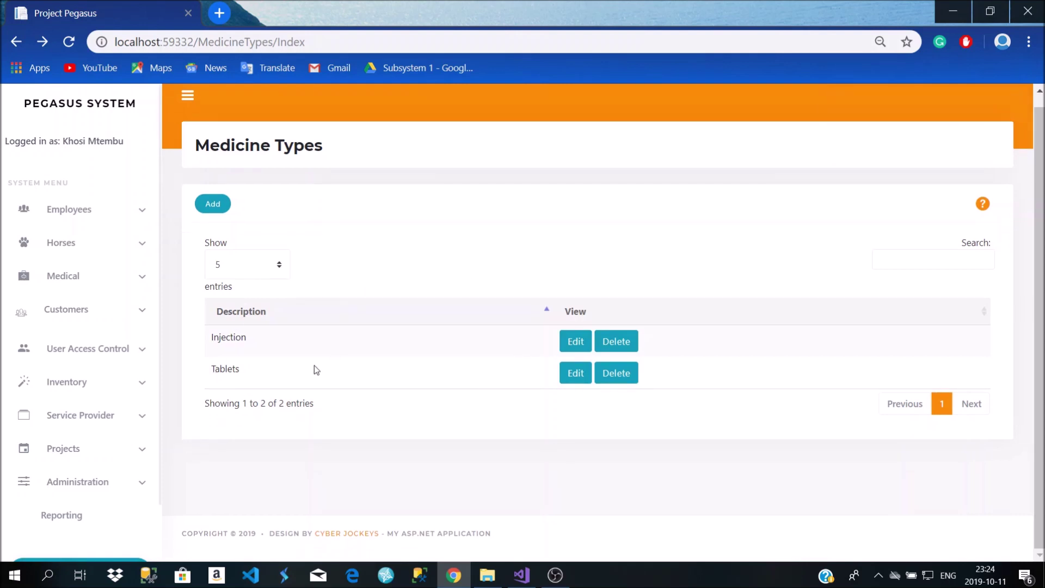
left_click(109, 278)
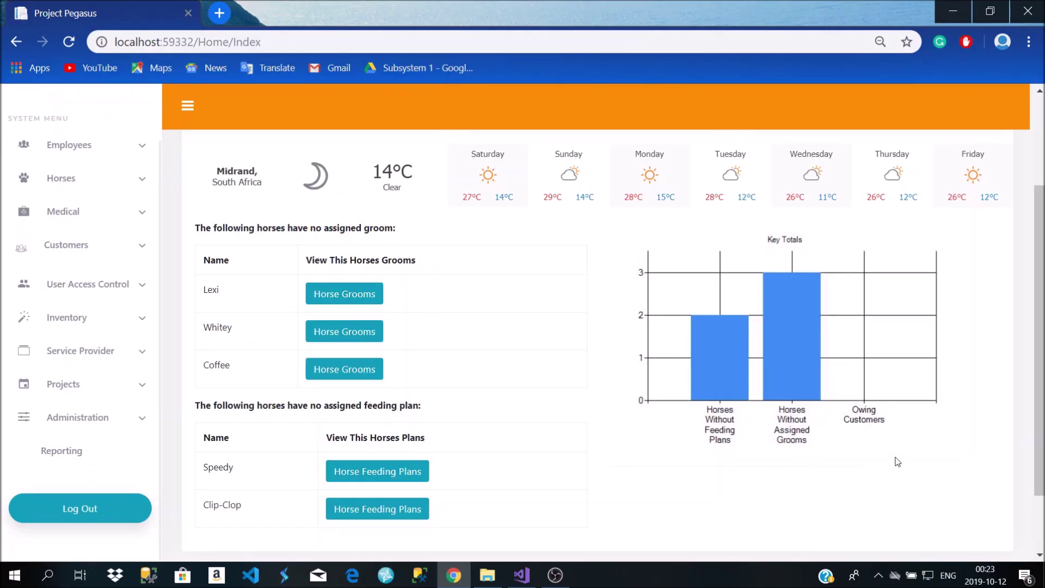
Open the Services list under Service Provider, showing Checkup of type Routine
left_click(81, 353)
scroll(84, 399, "down", 1)
scroll(83, 399, "down", 1)
left_click(64, 304)
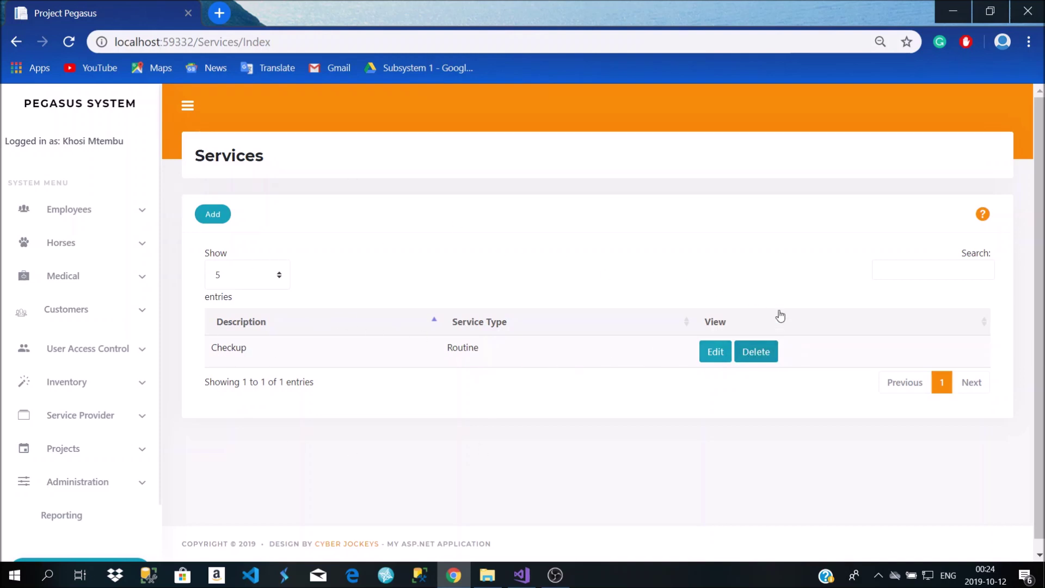
Look at the Checkup service's edit form and leave it unchanged
left_click(709, 358)
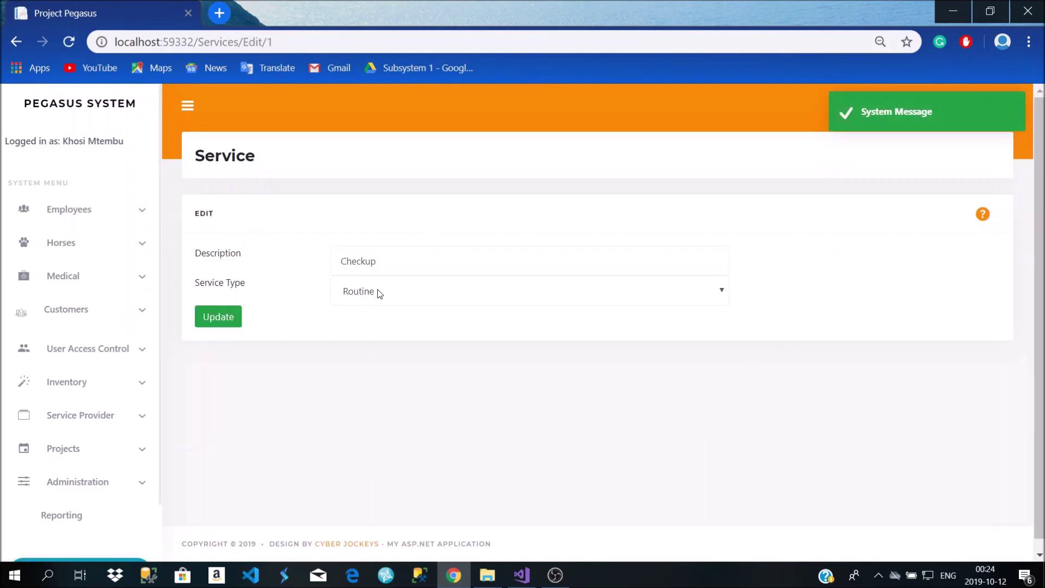
left_click(379, 263)
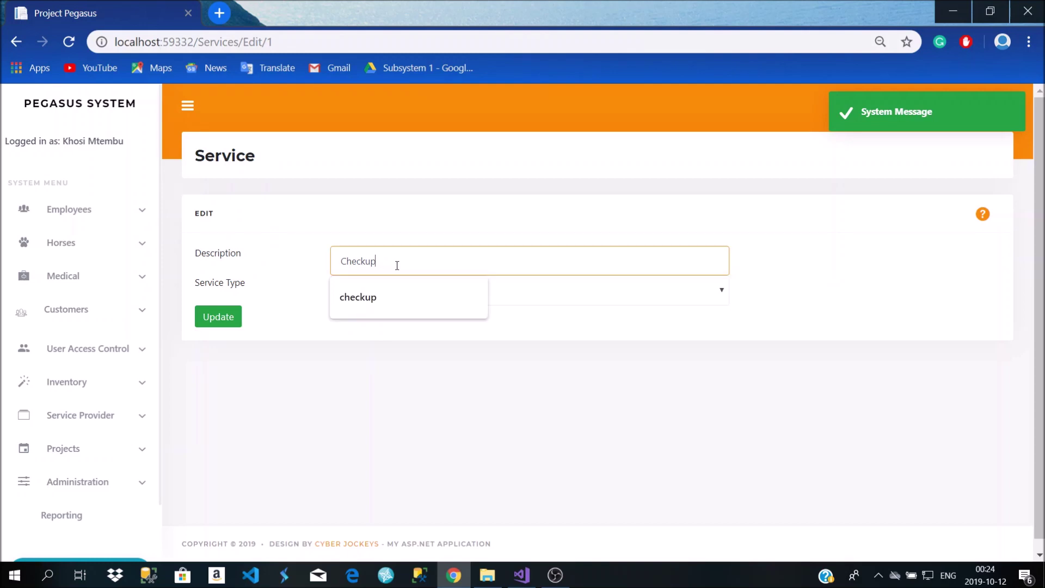
left_click(293, 222)
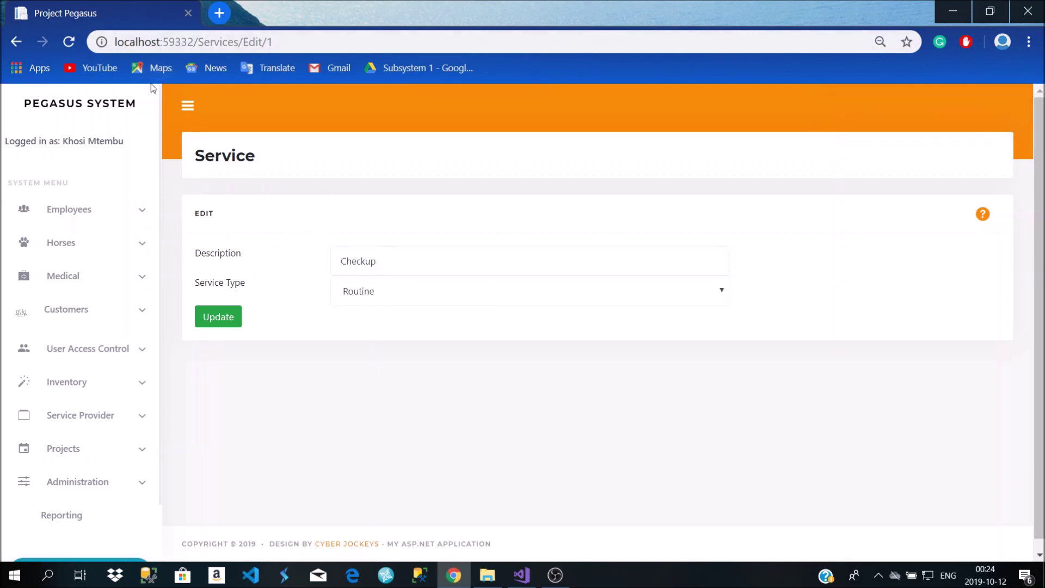
left_click(15, 42)
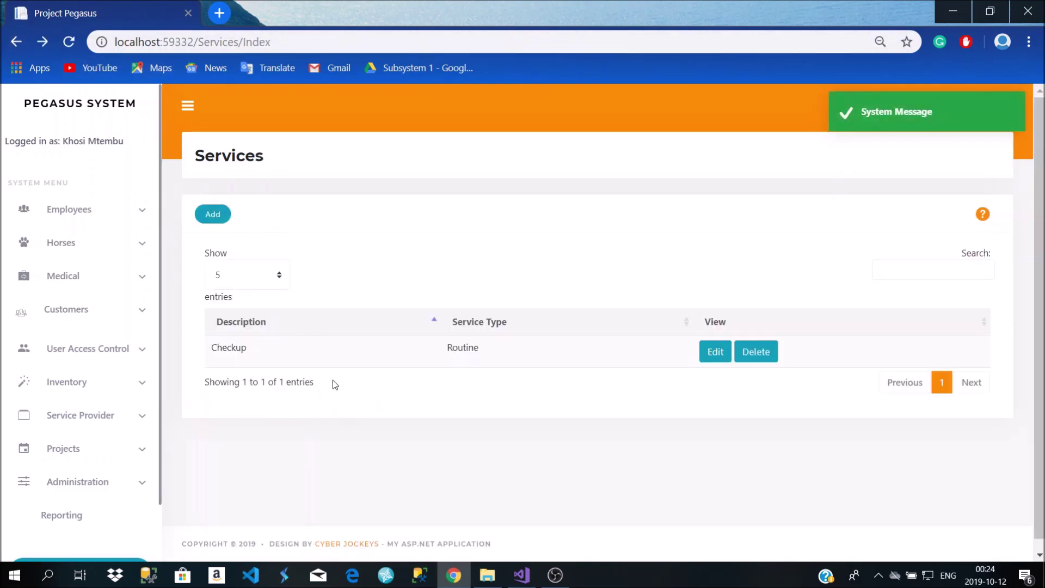
Add a new Routine service named Training
left_click(226, 218)
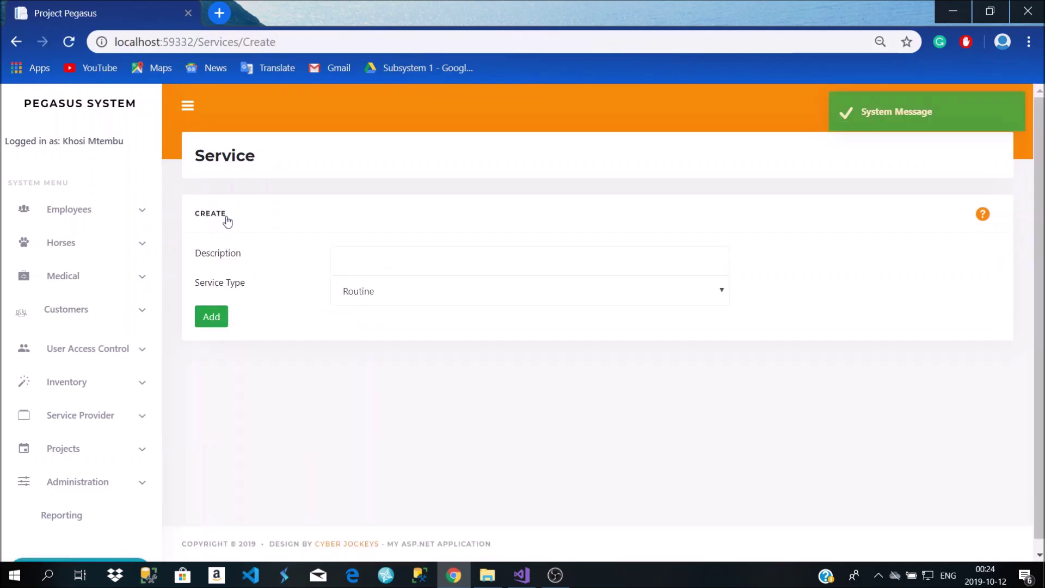
left_click(375, 255)
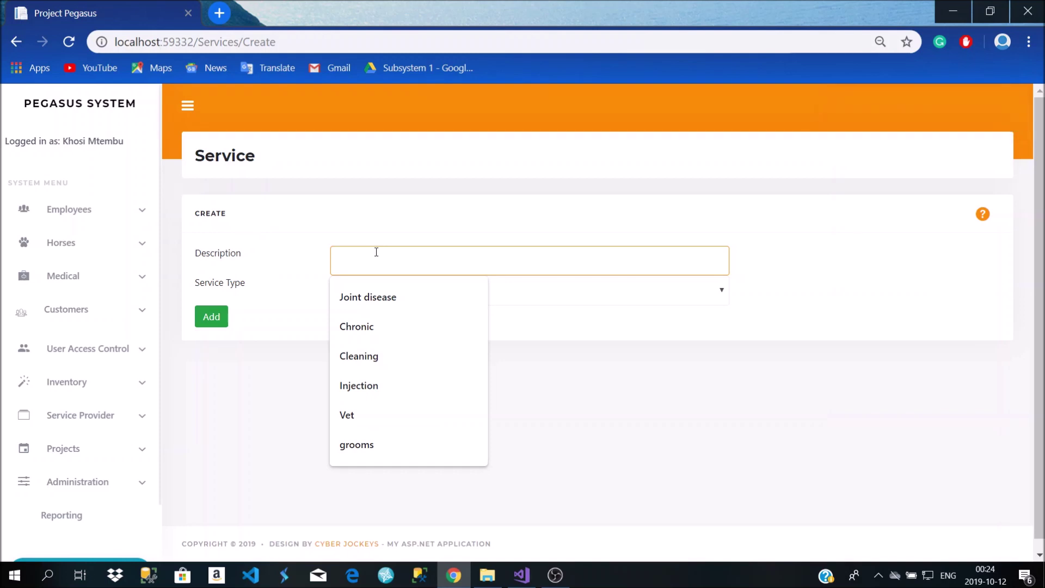
type("MAssage")
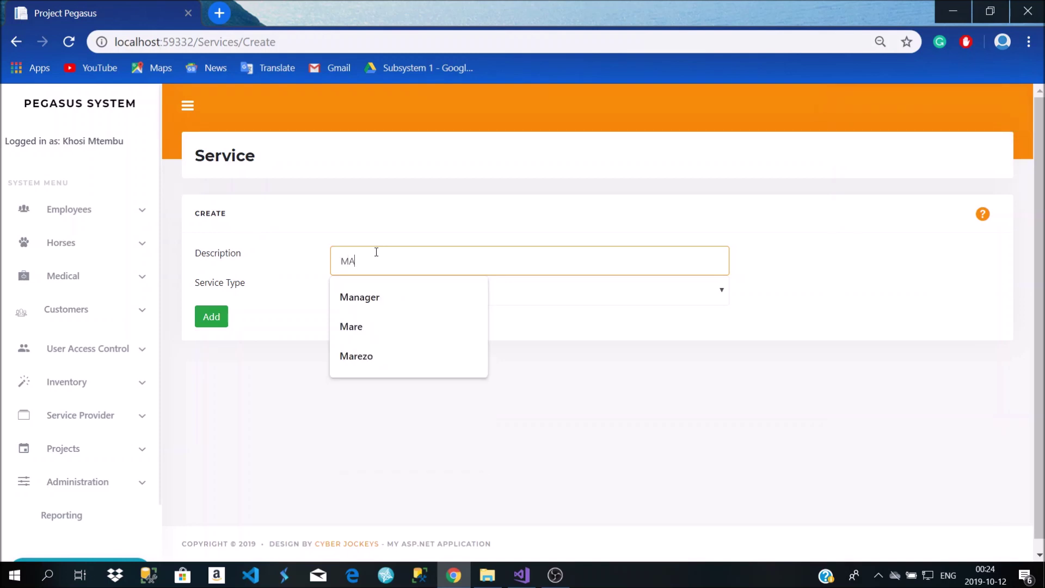
key("BackSpace")
key("BackSpace")
type("Training")
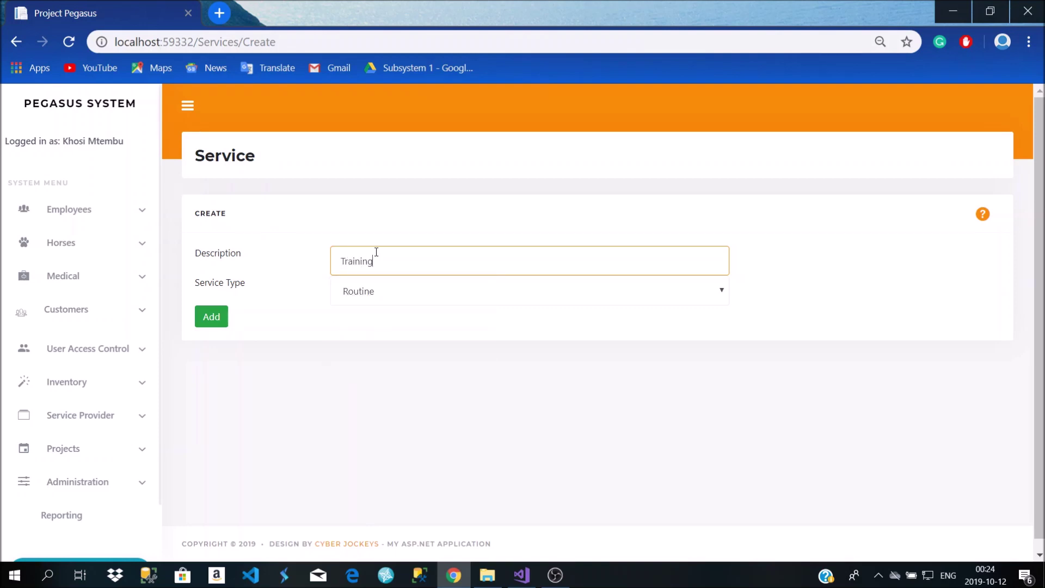
left_click(359, 297)
left_click(359, 297)
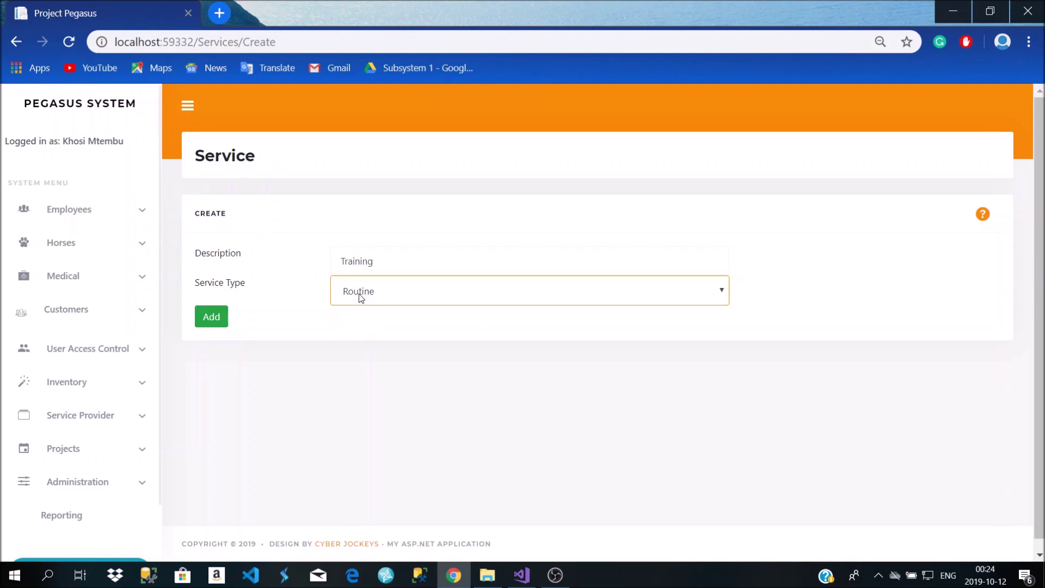
left_click(211, 317)
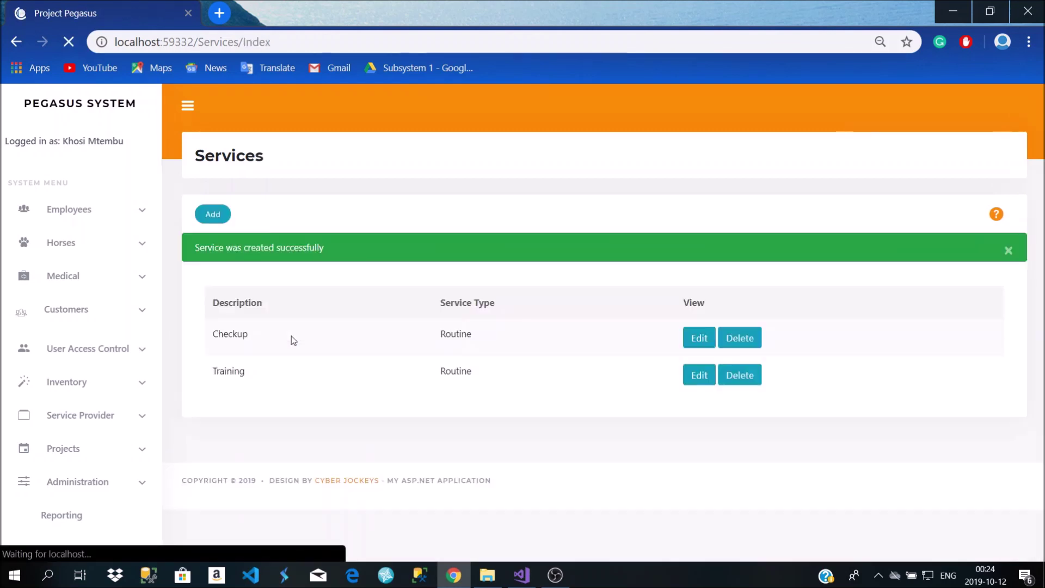
Add a second Routine service named Massage and check the updated list
left_click(213, 214)
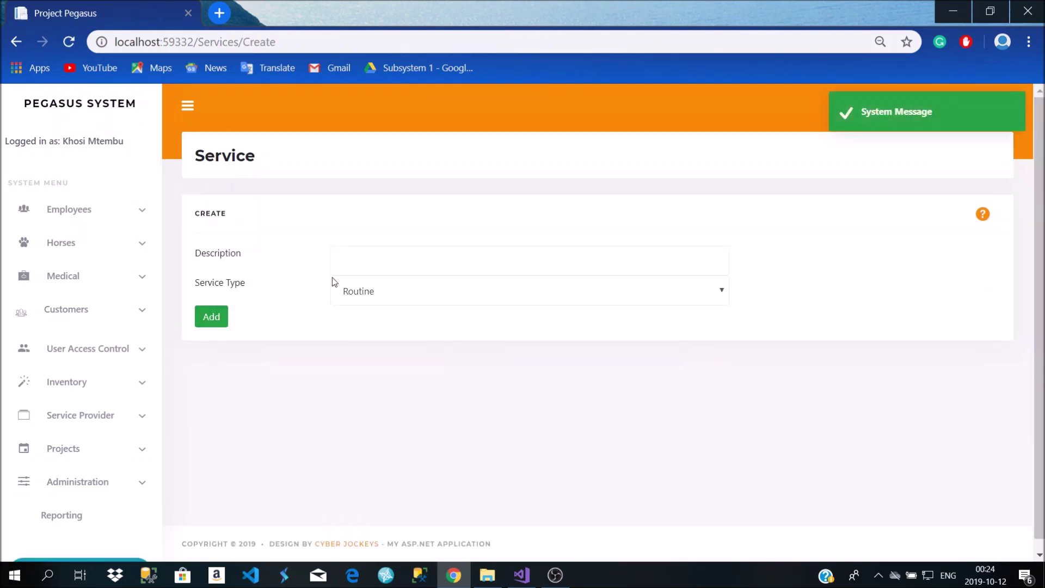
left_click(346, 259)
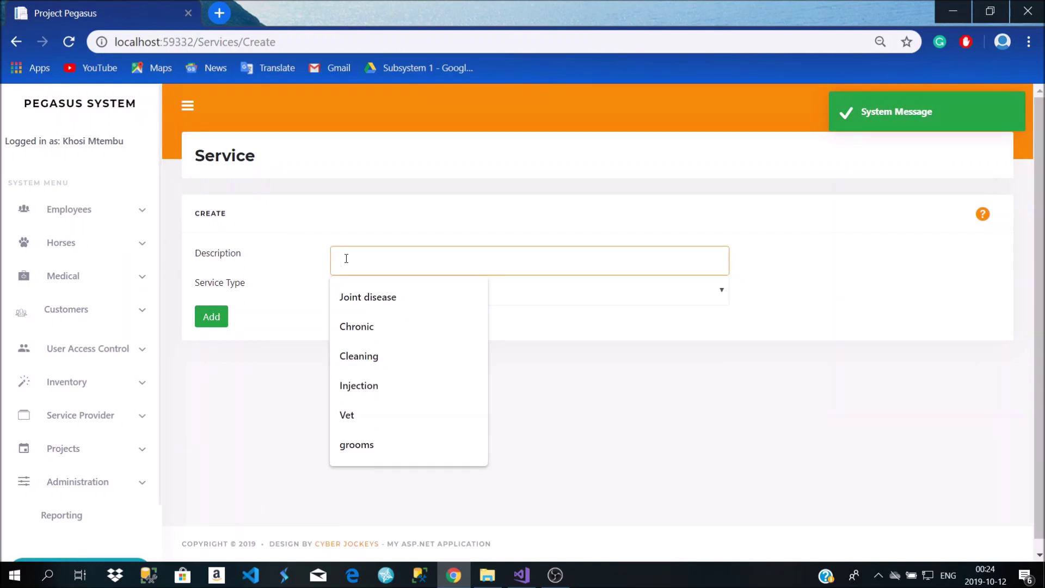
type("MAssage")
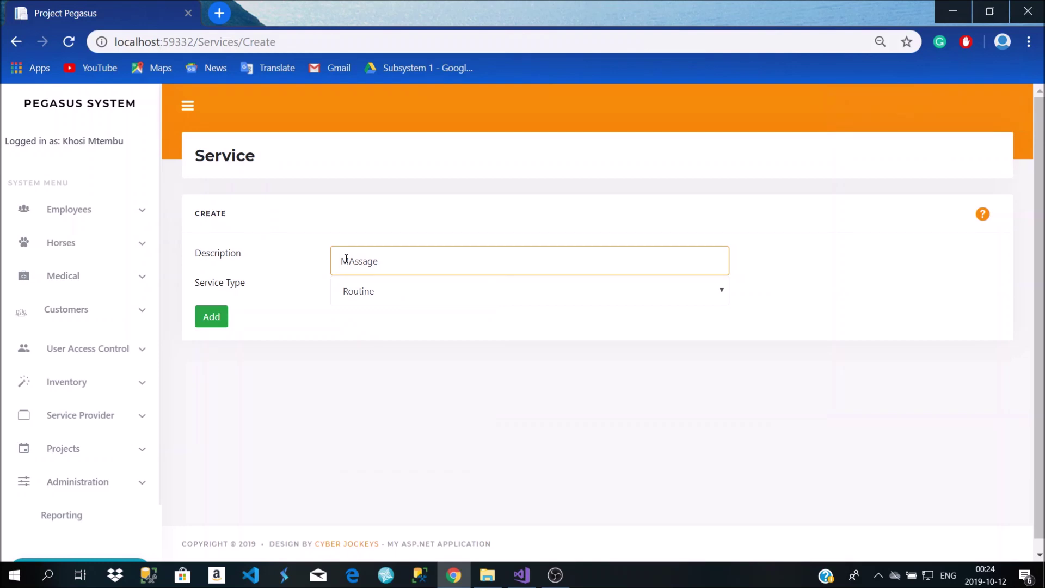
key("BackSpace")
key("BackSpace")
key("BackSpace")
key("BackSpace")
type("a")
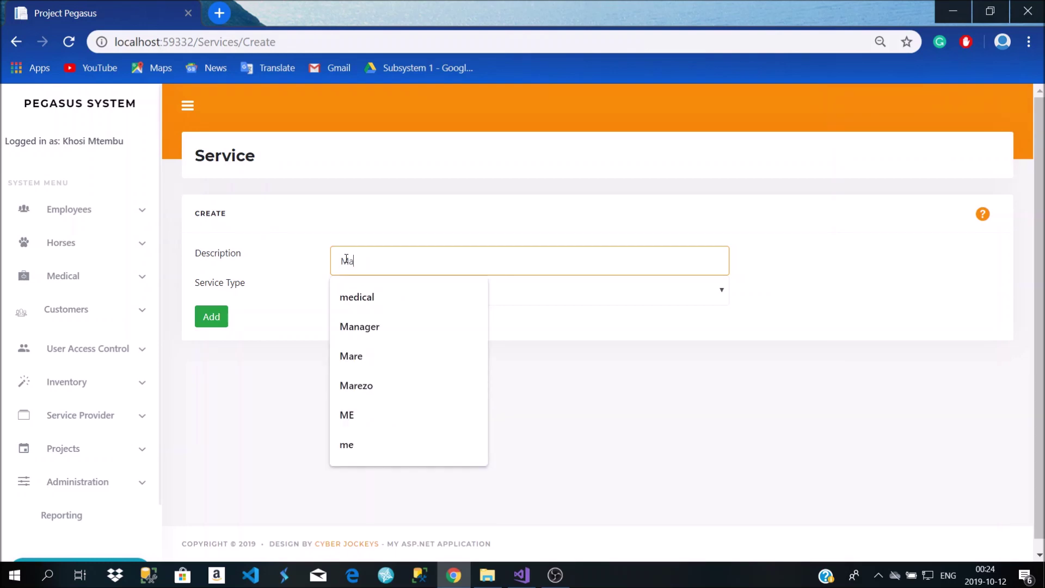
type("ssage")
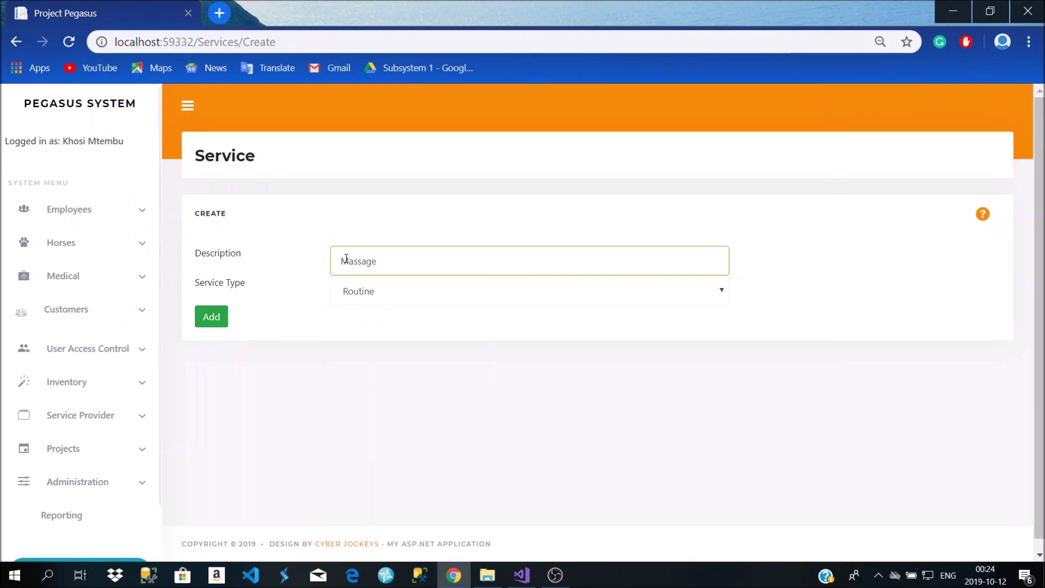
left_click(221, 318)
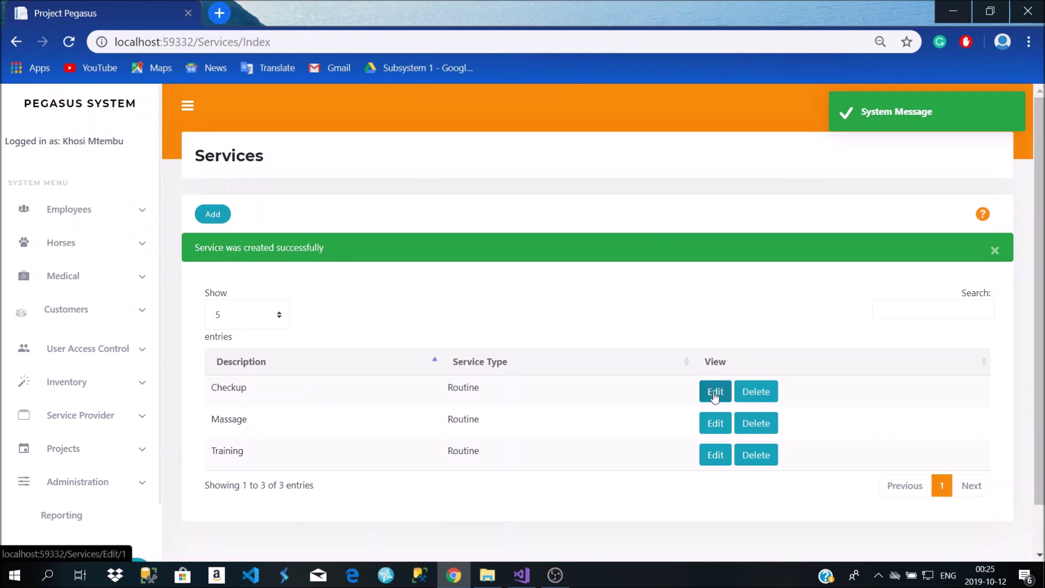
scroll(494, 273, "down", 1)
scroll(471, 156, "up", 1)
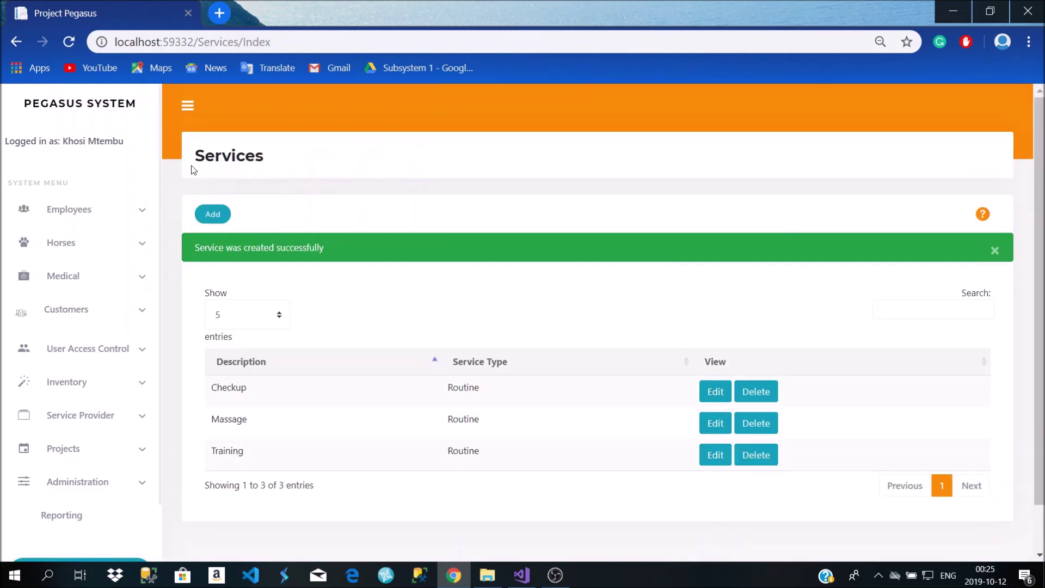
scroll(441, 305, "down", 1)
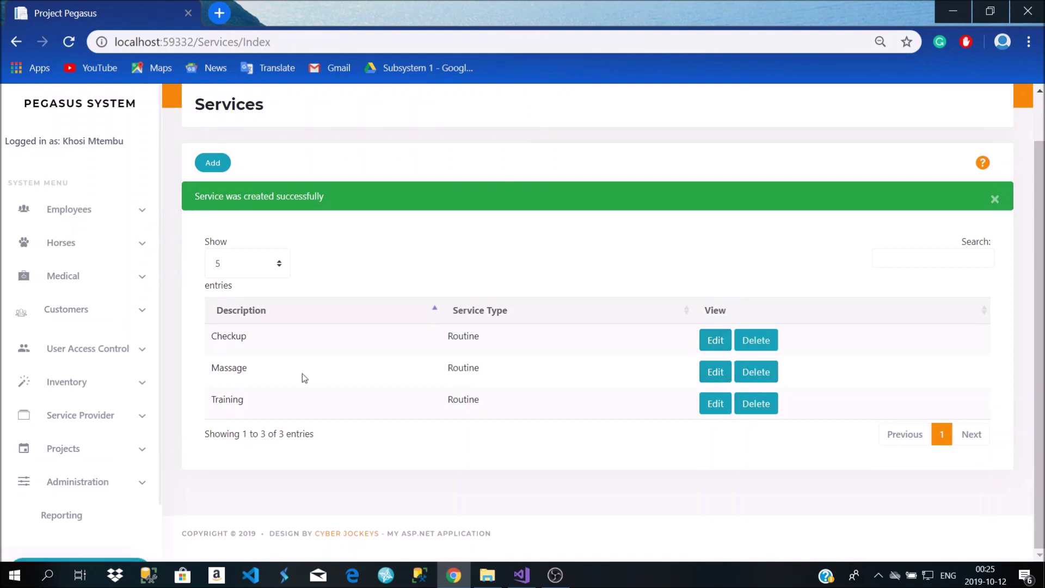
left_click(79, 422)
scroll(82, 436, "down", 1)
Review the Service Types list with Routine and Specialty, peeking at the new-type form
left_click(79, 405)
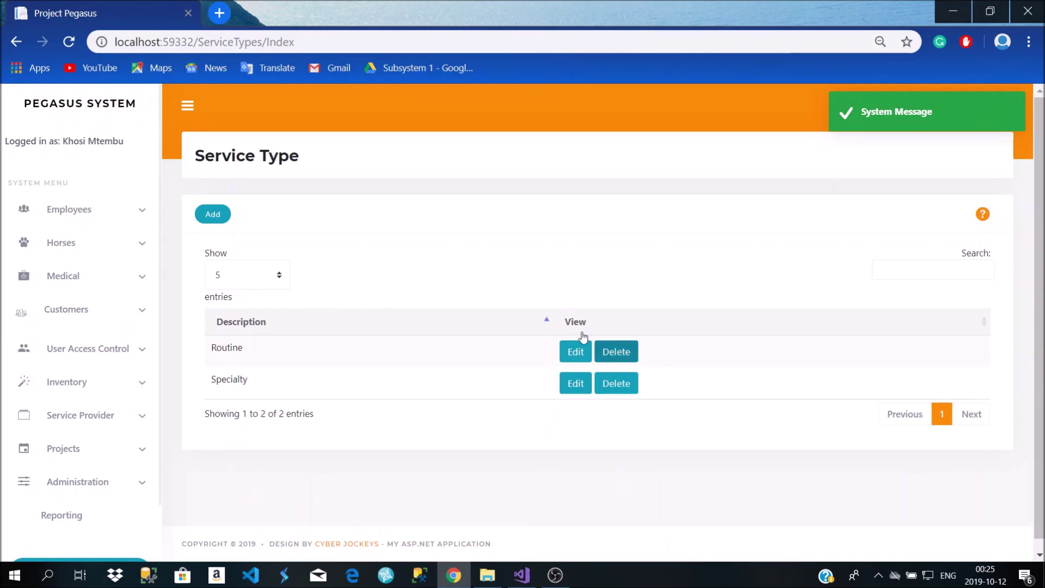
double_click(235, 347)
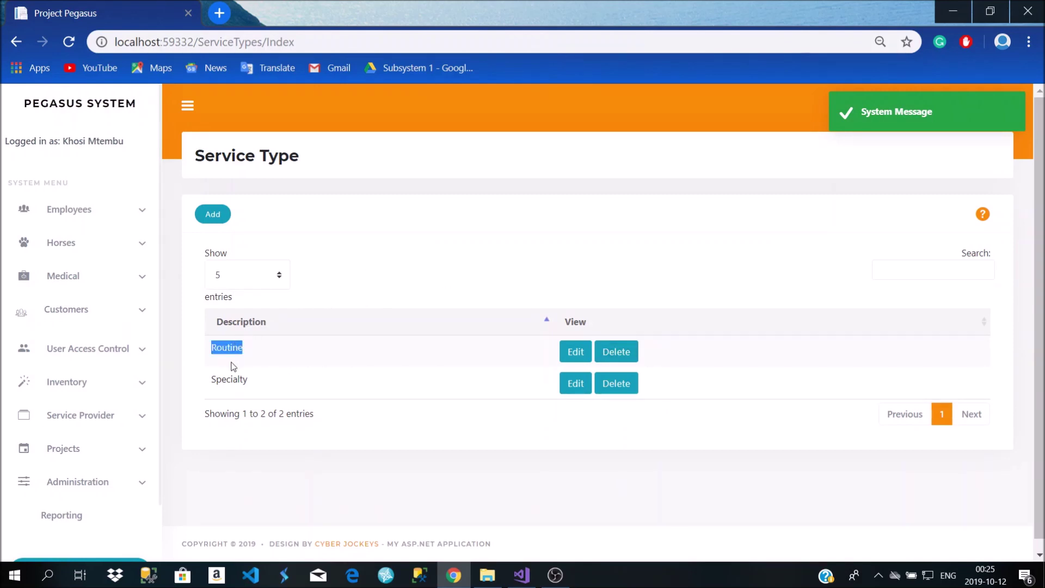
double_click(223, 380)
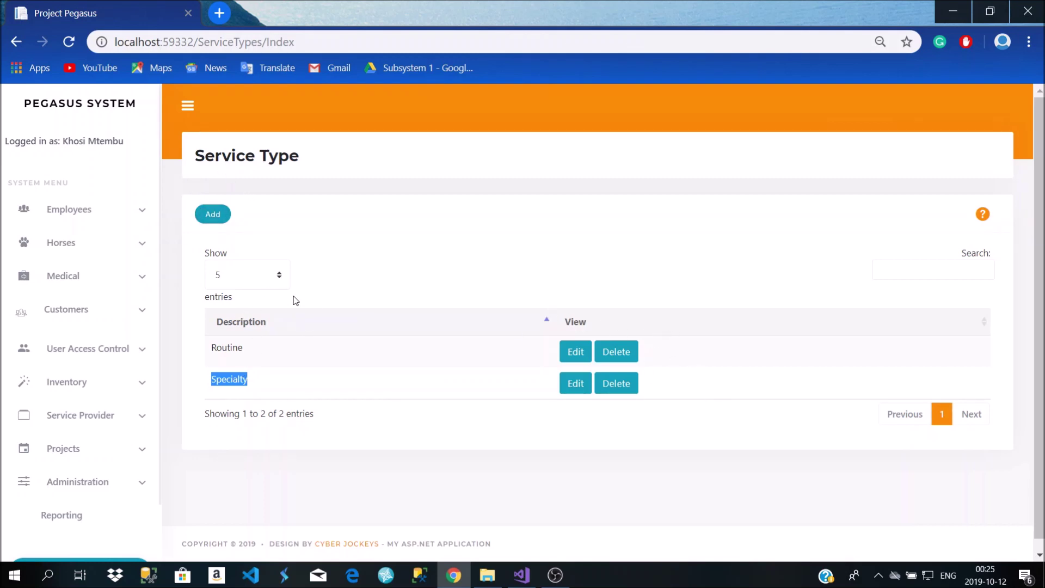
left_click(884, 252)
left_click(917, 264)
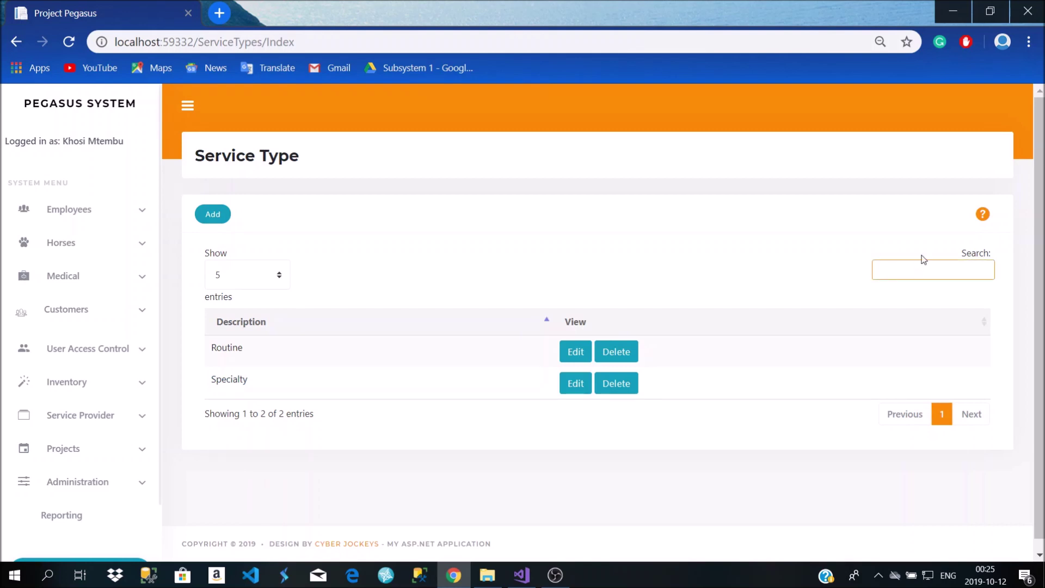
scroll(391, 378, "down", 1)
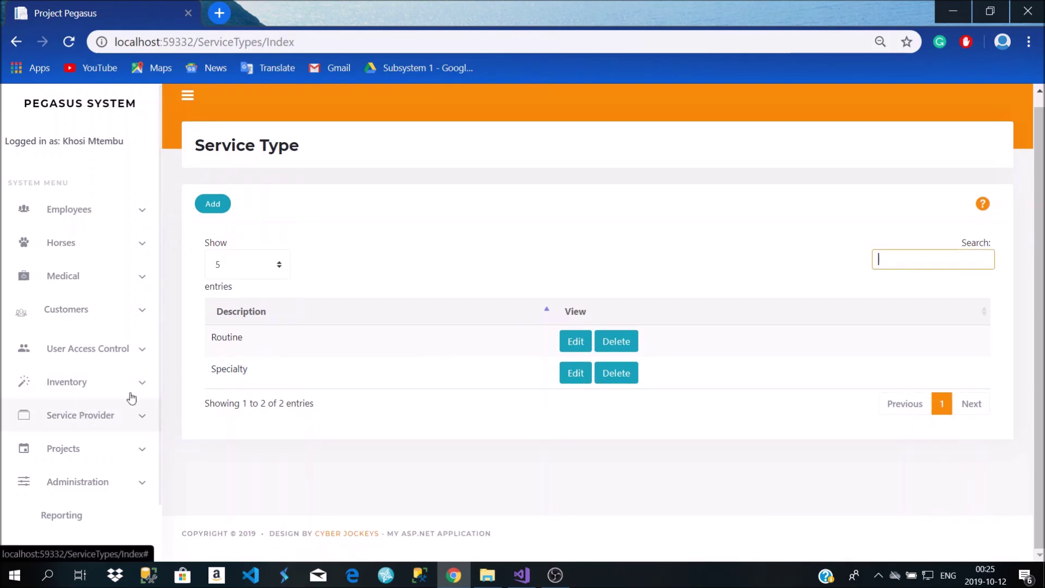
left_click(213, 204)
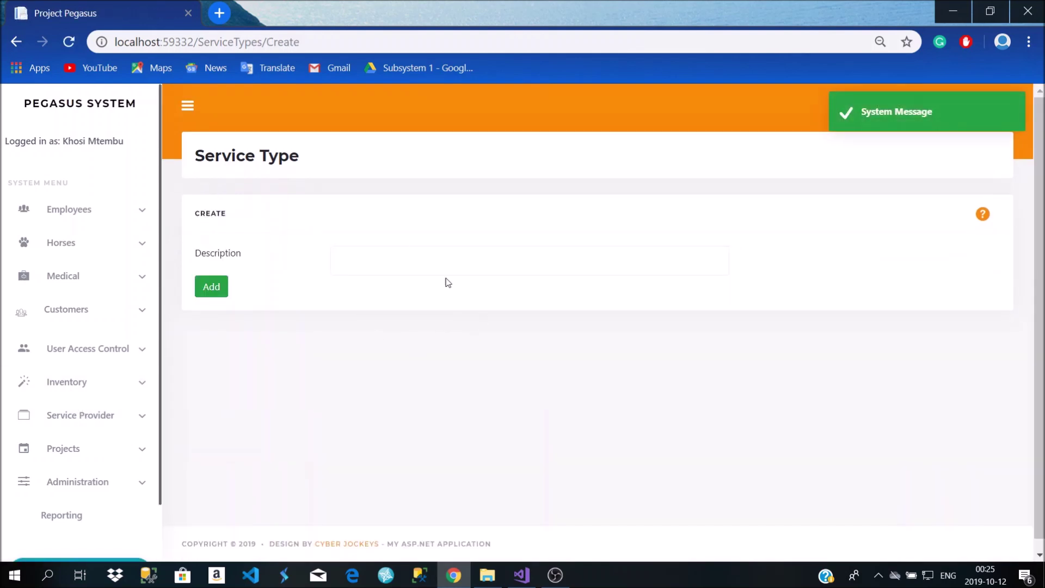
left_click(16, 42)
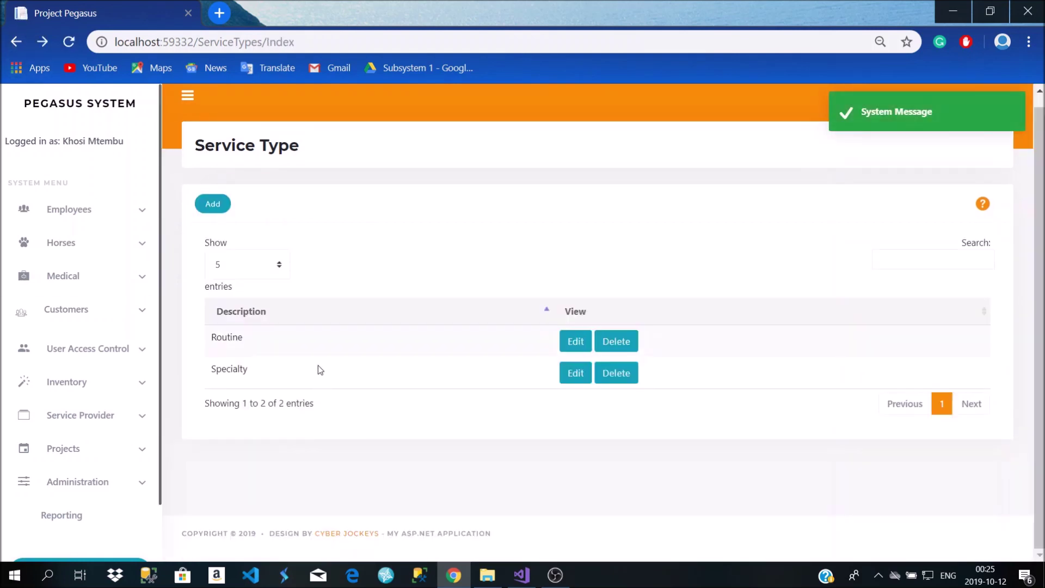
Open the empty Requested Services list from Service Provider > Service Request
left_click(82, 415)
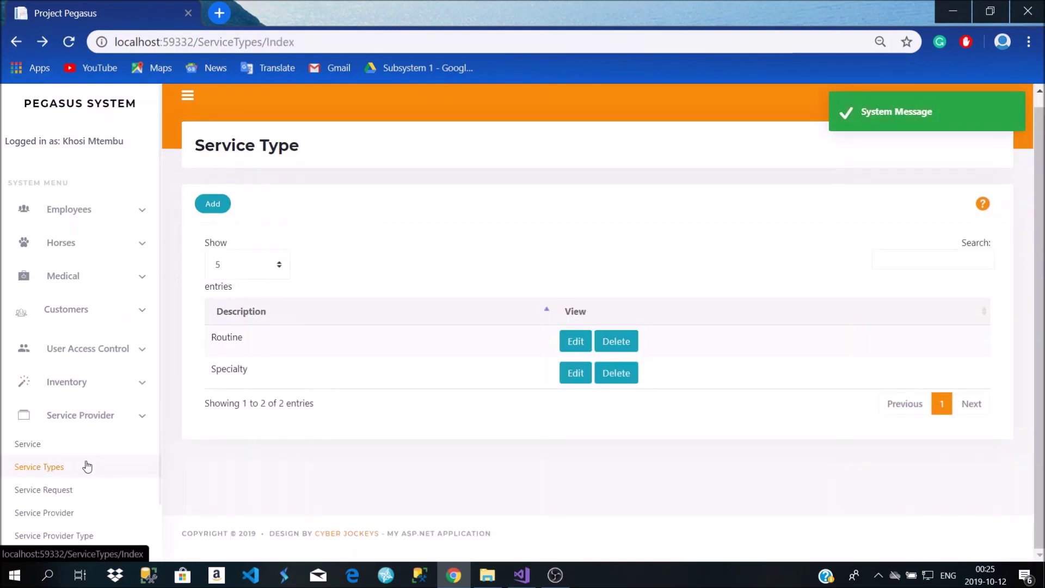
scroll(83, 468, "down", 1)
left_click(85, 446)
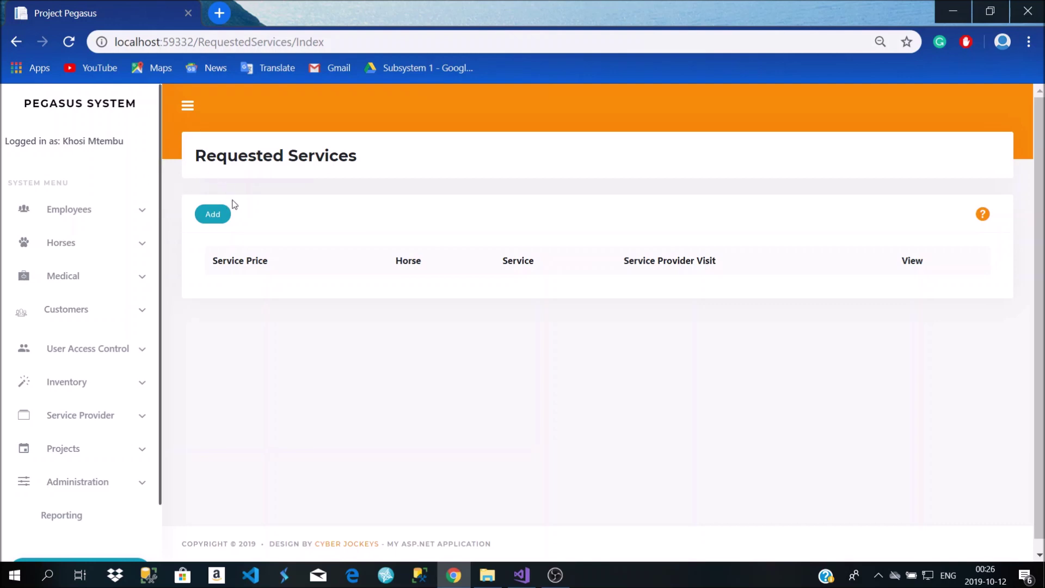
Add a Massage service request for Coffee, keeping the existing visit and typing 2 as price
left_click(228, 214)
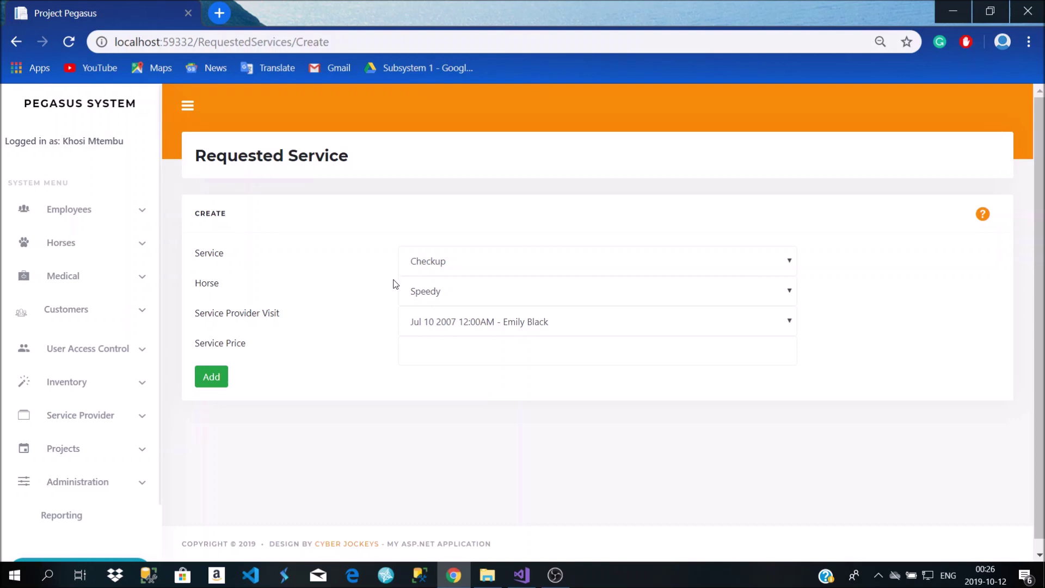
left_click(445, 263)
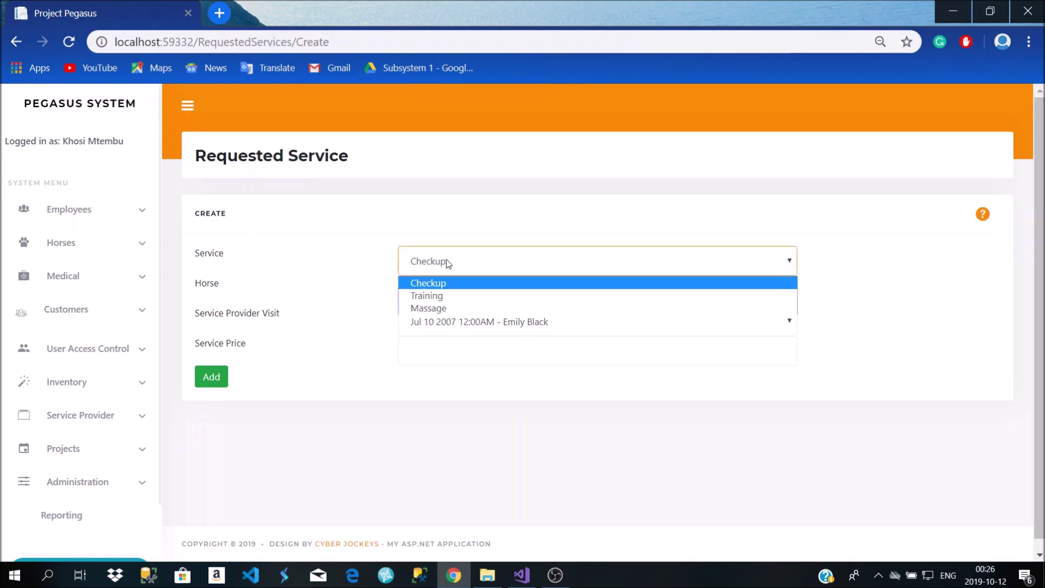
left_click(453, 308)
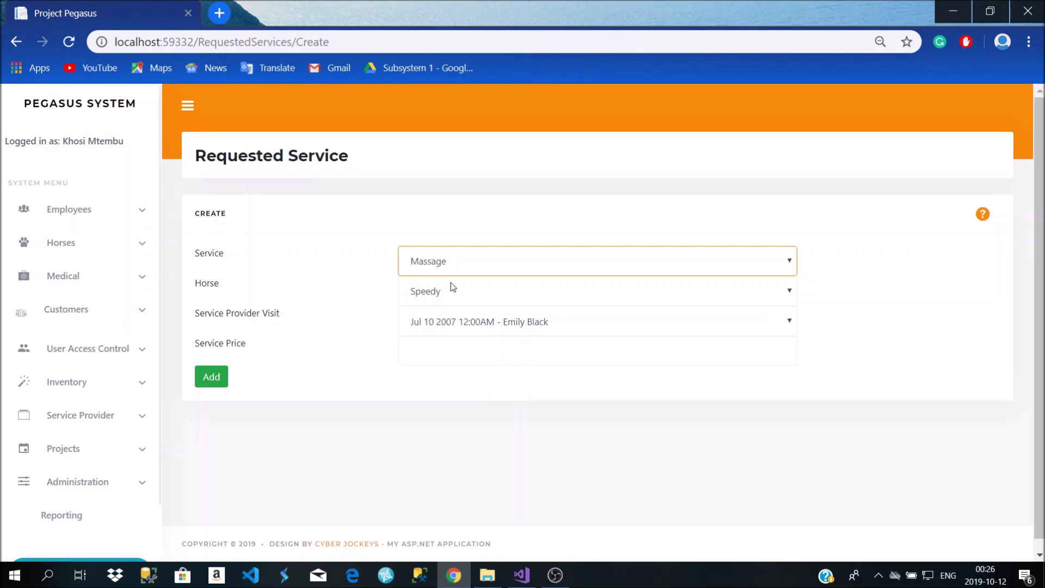
left_click(446, 292)
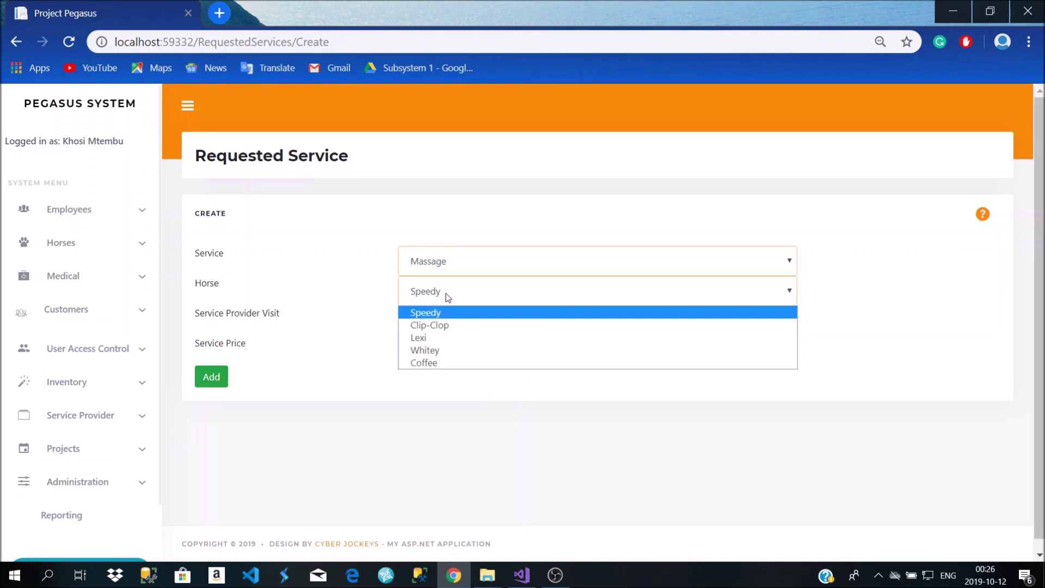
left_click(442, 363)
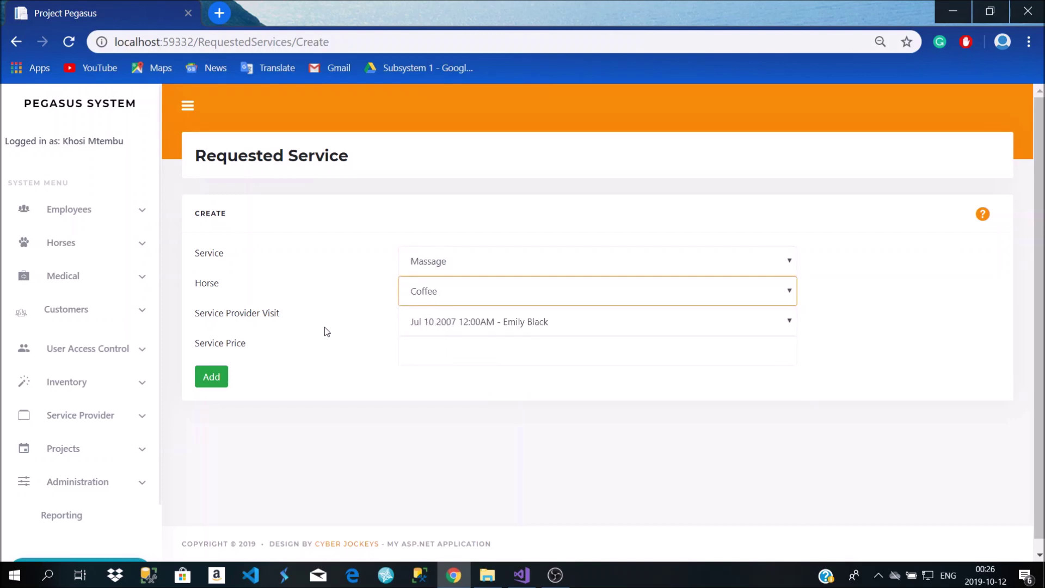
left_click(502, 322)
left_click(502, 323)
left_click(414, 355)
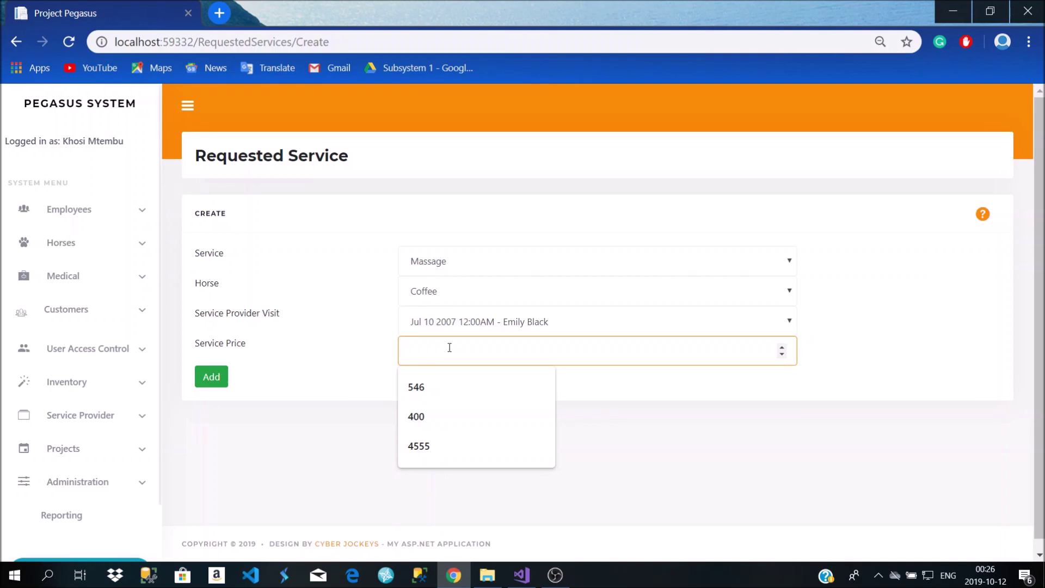
type("250")
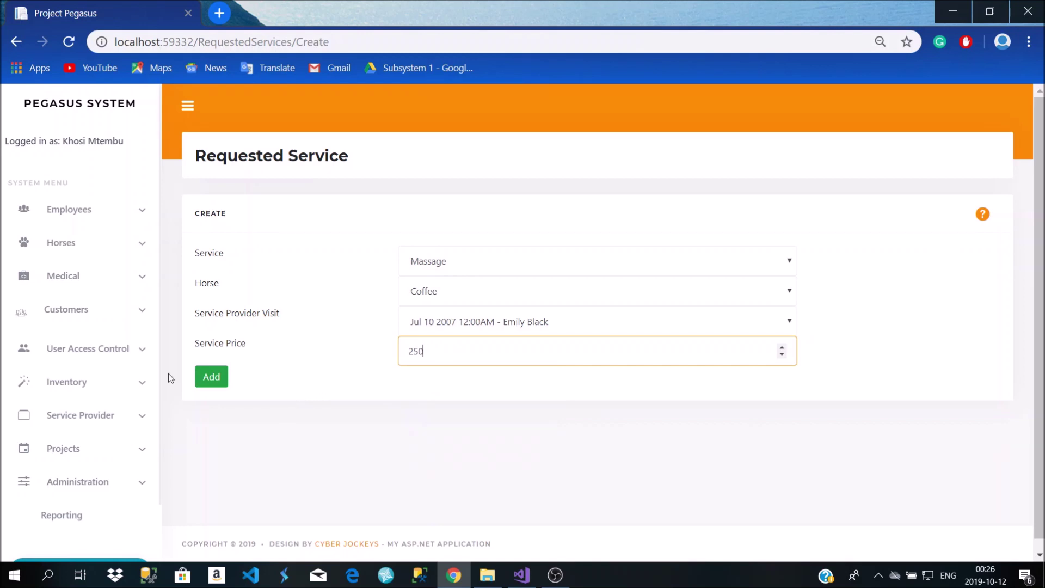
left_click(210, 377)
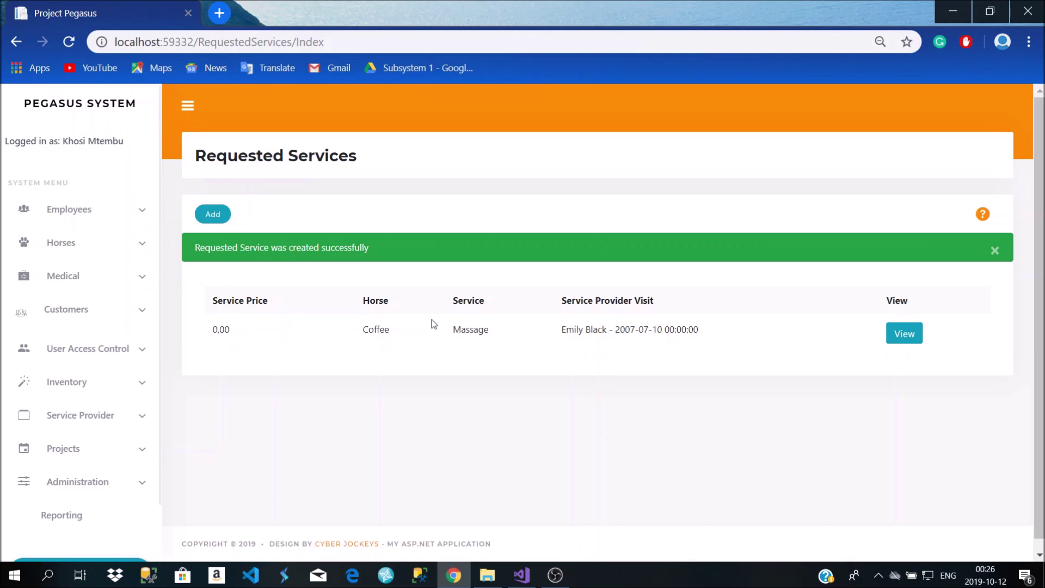
Expand the Inventory and Service Provider sections of the sidebar menu
left_click(96, 397)
scroll(96, 403, "down", 2)
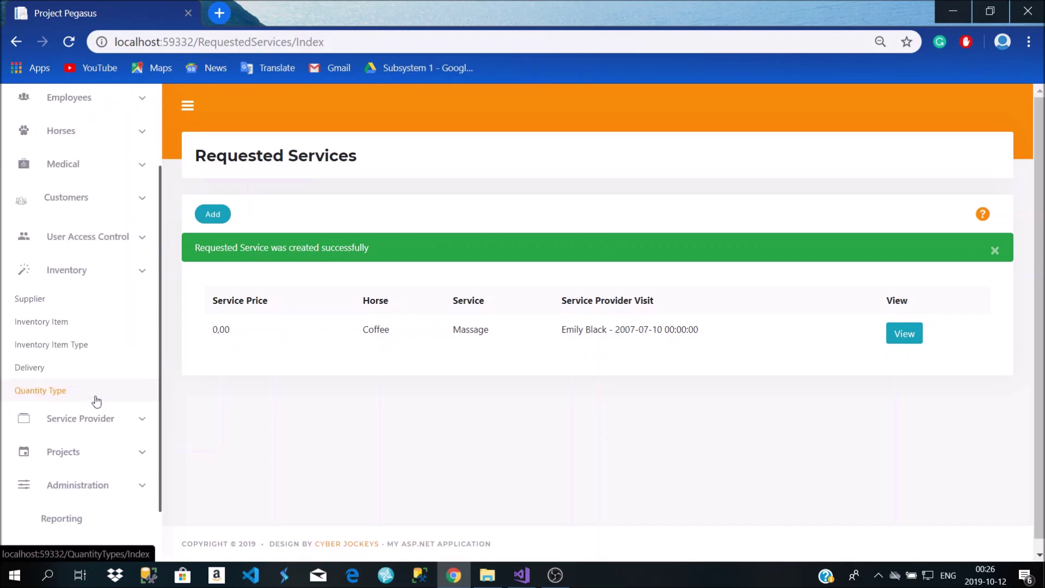
left_click(109, 437)
scroll(110, 422, "down", 1)
scroll(111, 423, "down", 1)
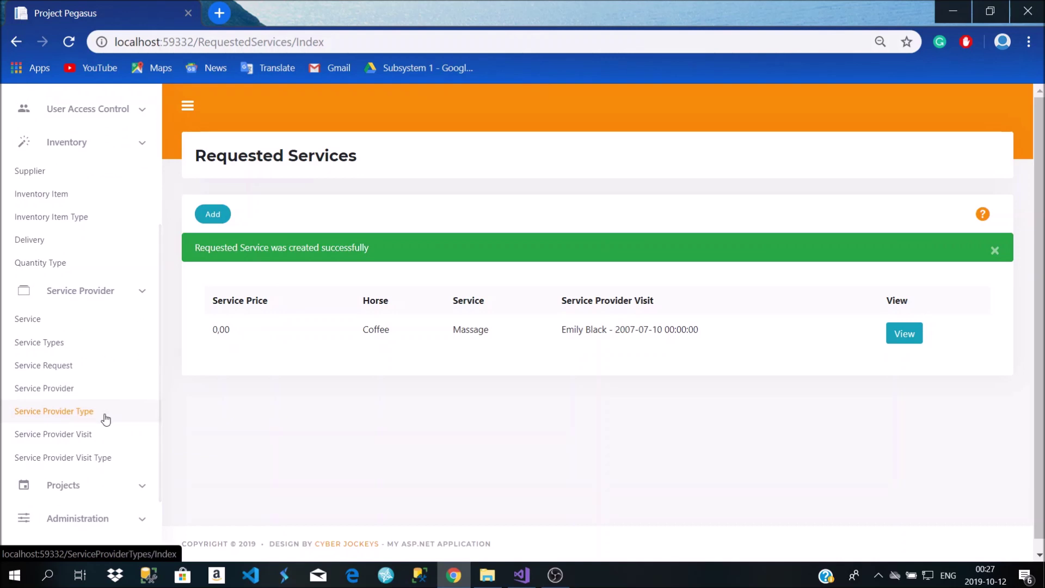
Open the new service provider form and enter the provider's first name and surname
left_click(91, 399)
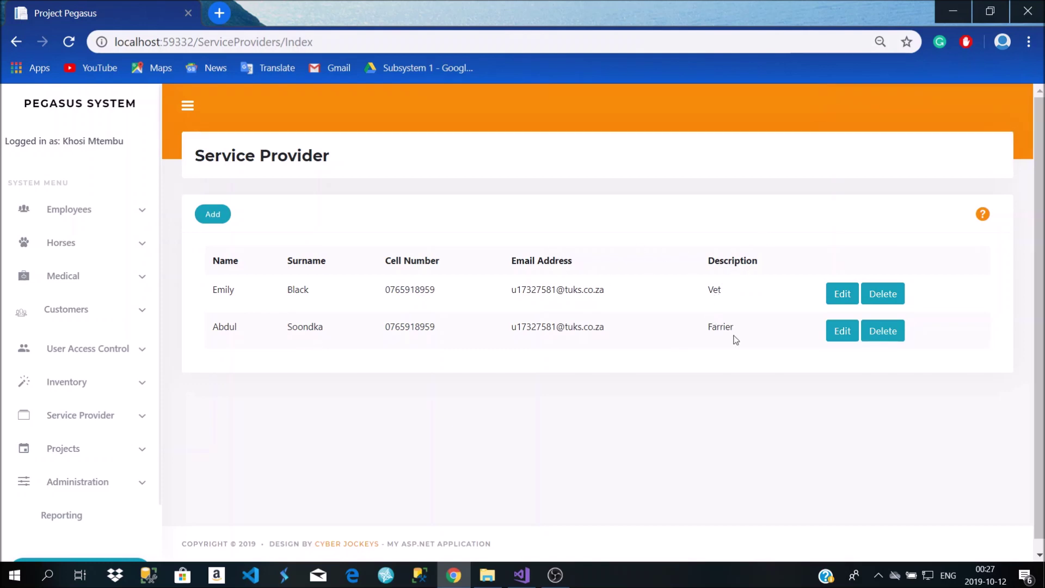
left_click(212, 214)
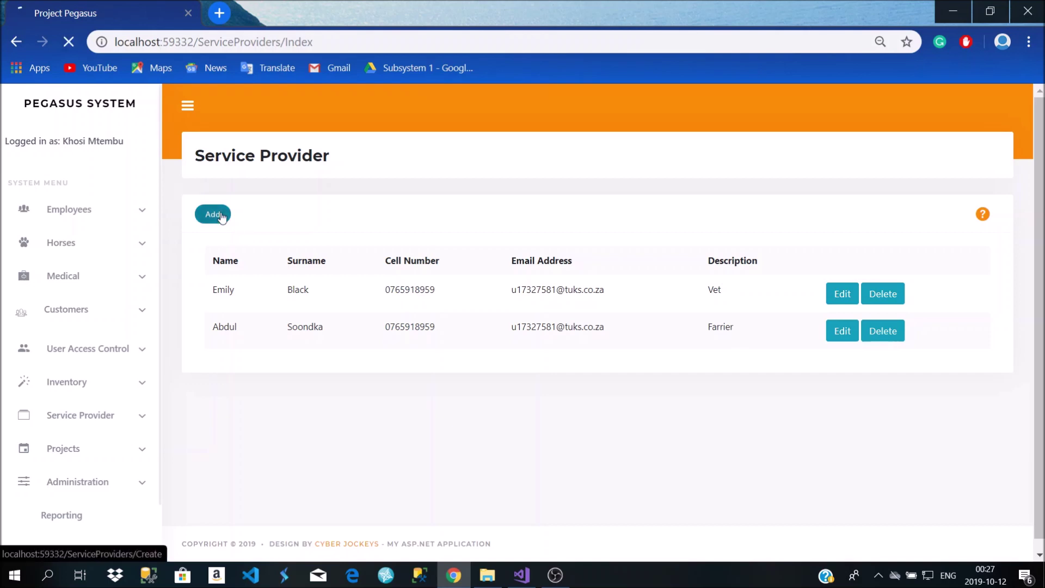
left_click(306, 275)
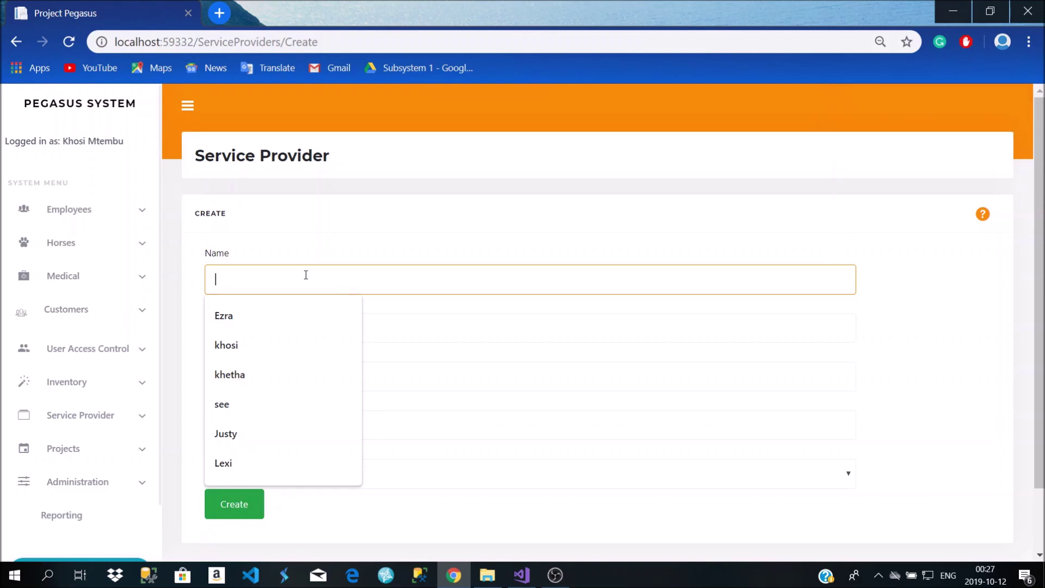
type("Jack")
key("Tab")
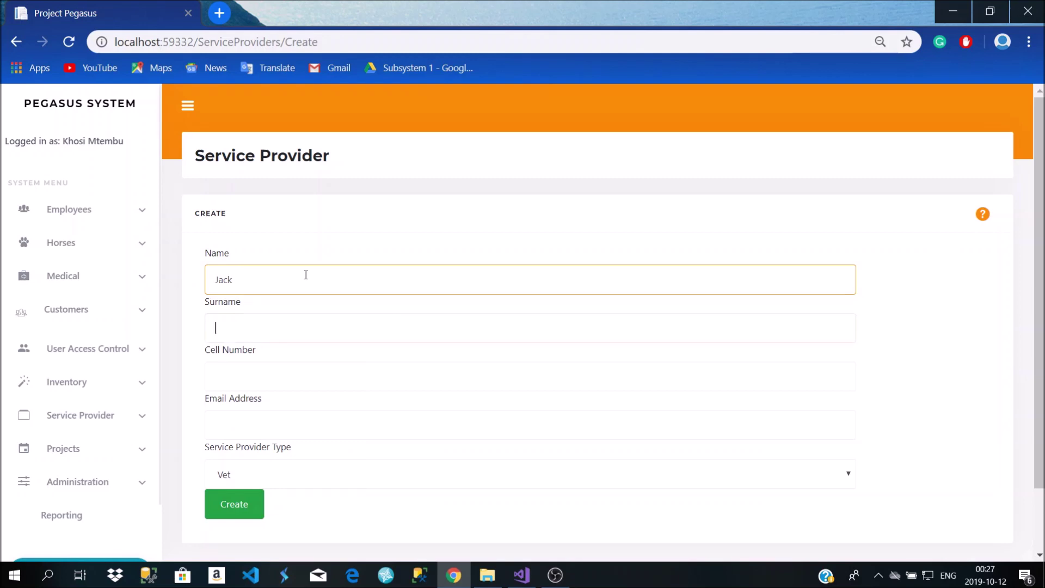
type("Ro")
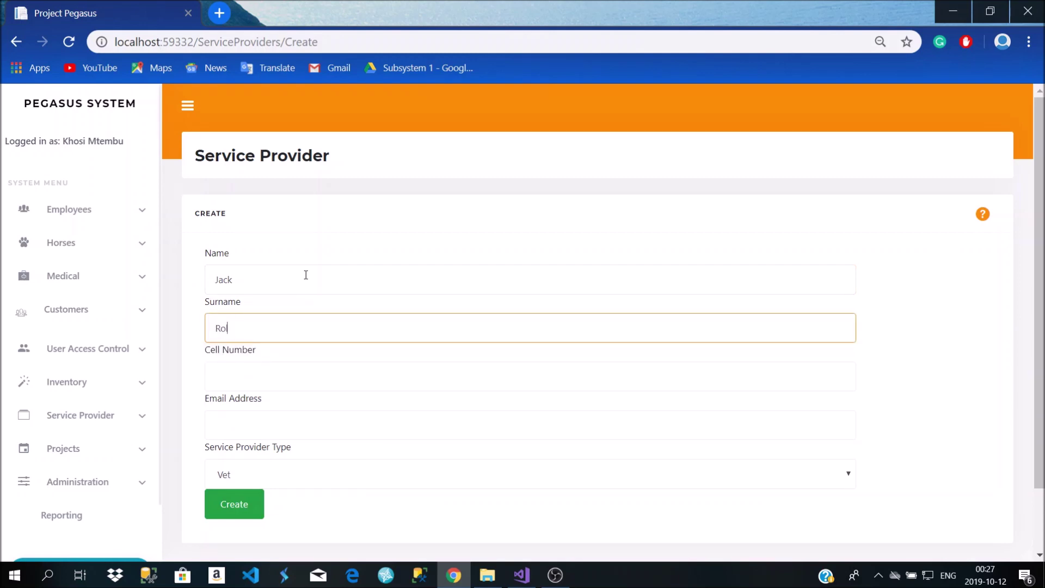
type("llercoaster")
right_click(238, 330)
left_click(301, 92)
key("BackSpace")
Enter the provider's cell number and e-mail, keep Vet as the type, and create it
left_click(251, 367)
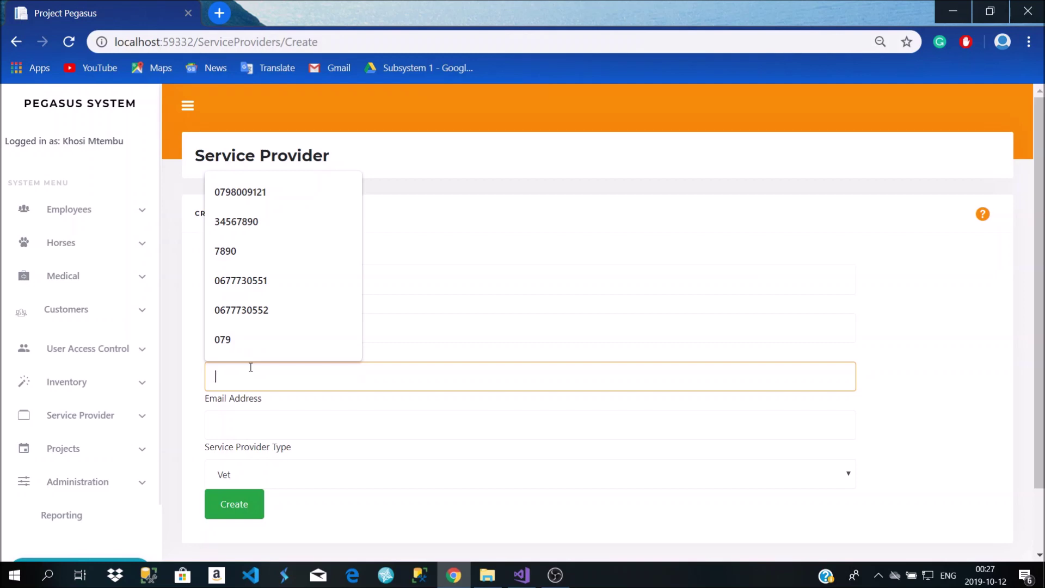
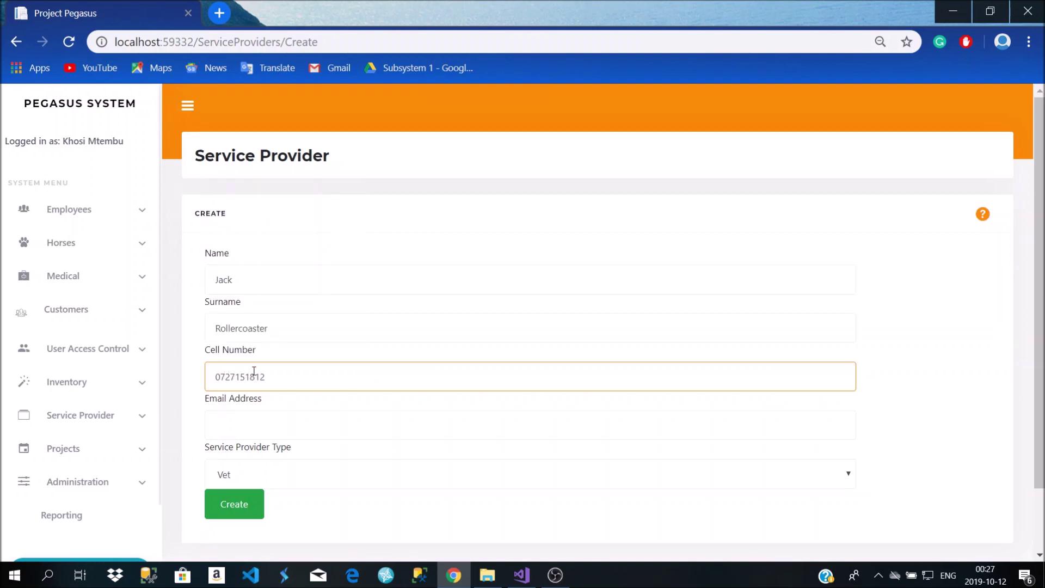
left_click(259, 417)
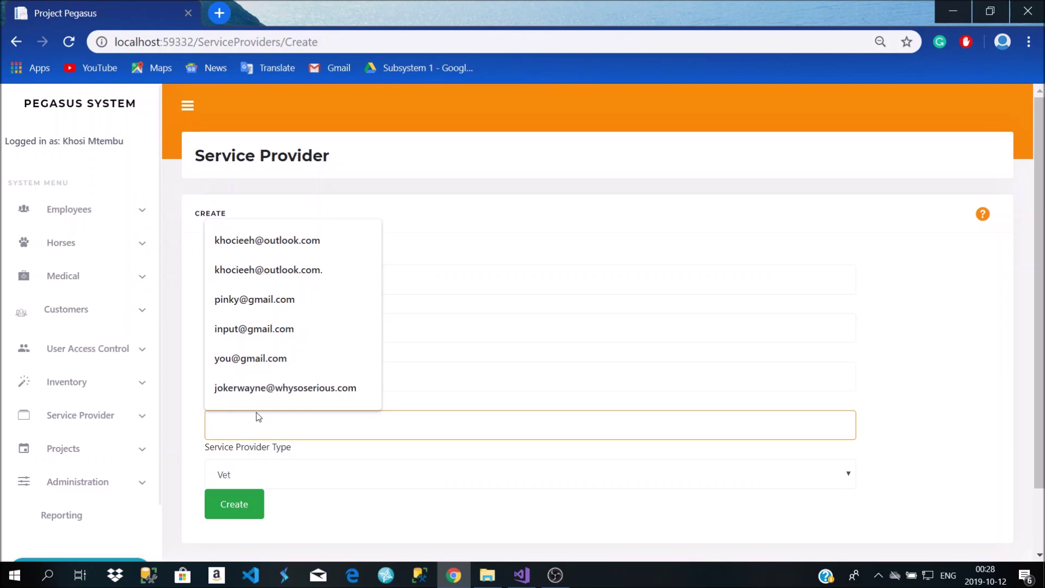
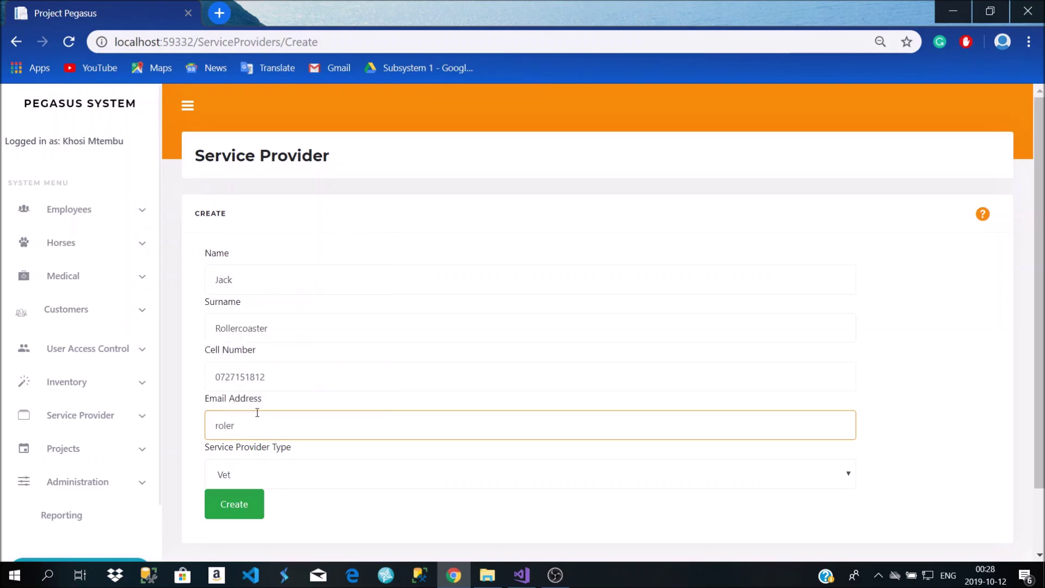
scroll(305, 452, "down", 2)
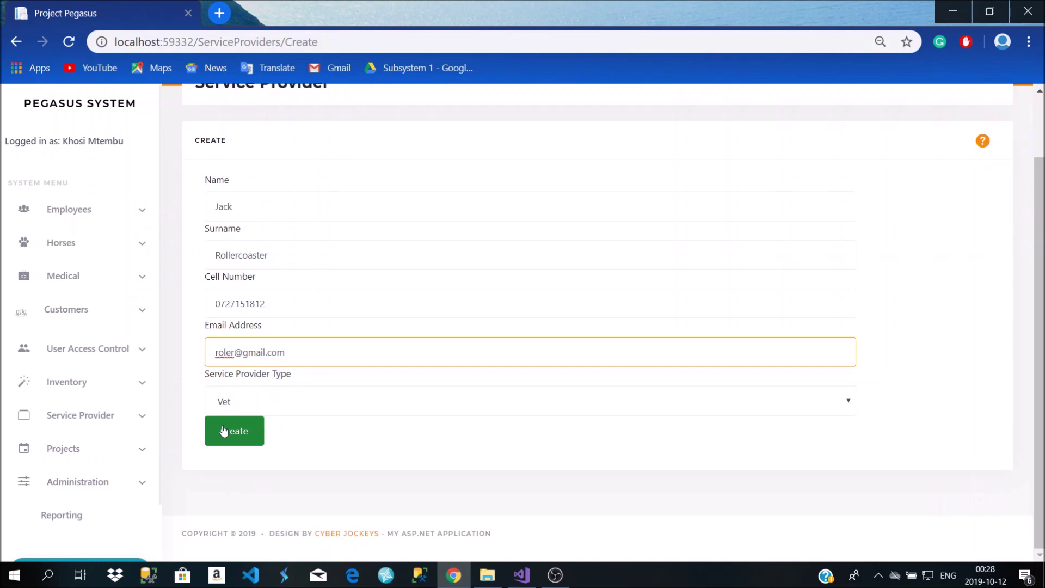
left_click(252, 398)
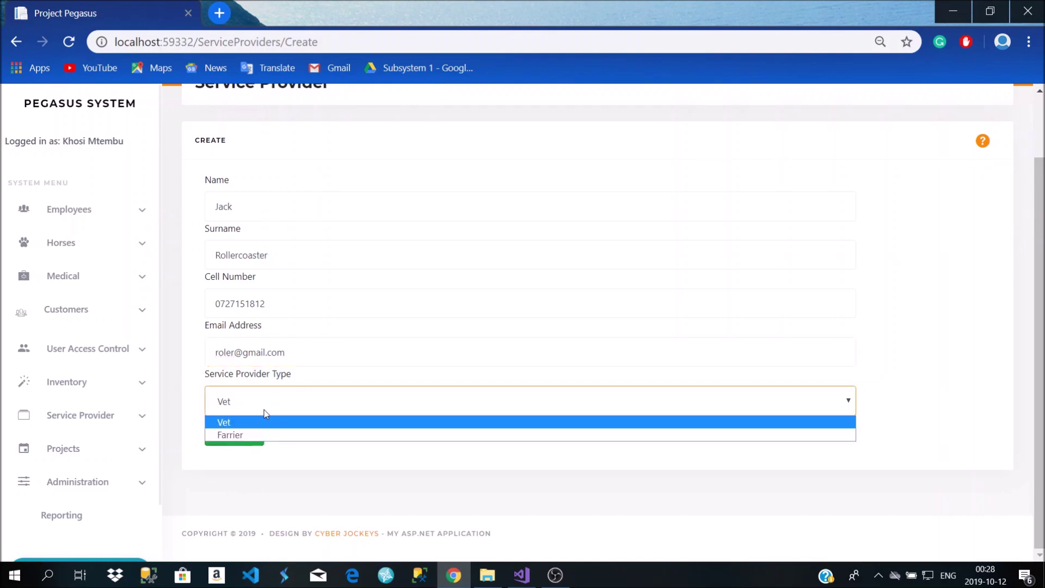
left_click(265, 411)
left_click(265, 412)
left_click(266, 411)
left_click(267, 411)
left_click(266, 412)
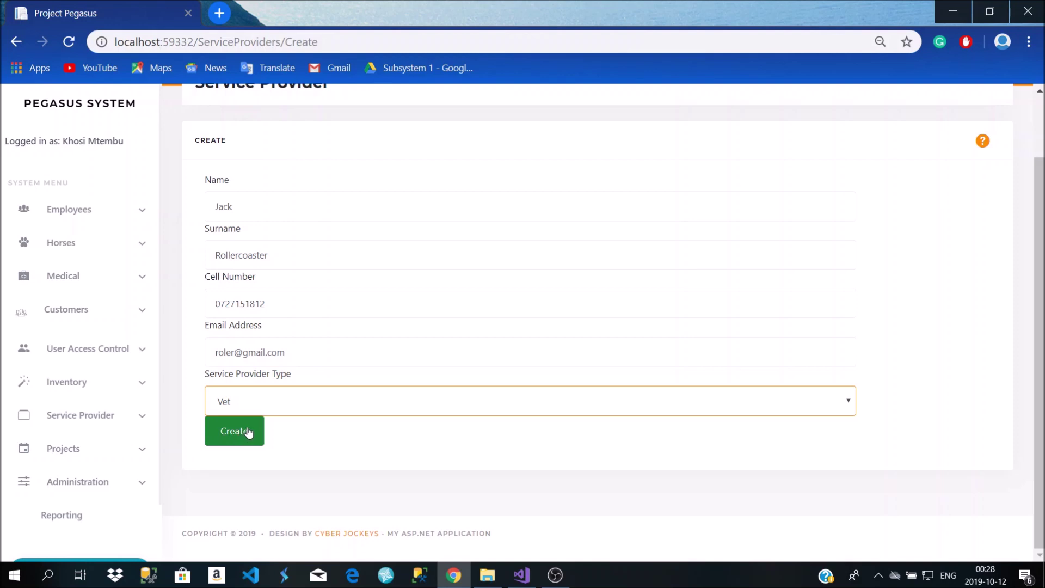
left_click(248, 431)
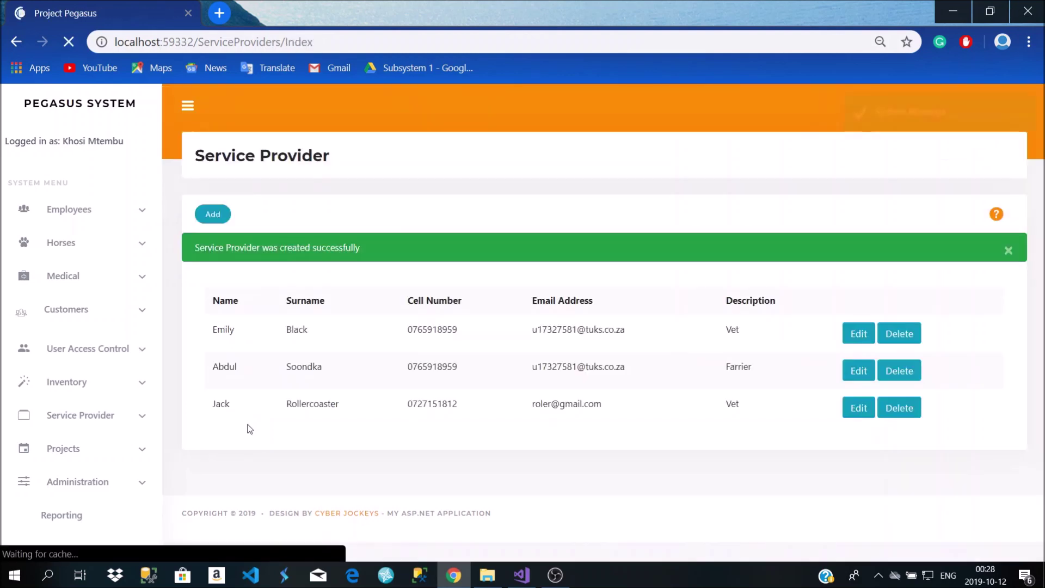
Open the Service Provider Types list (Farrier, Vet) and start a new type's Description
left_click(116, 409)
scroll(107, 419, "down", 1)
scroll(71, 441, "down", 1)
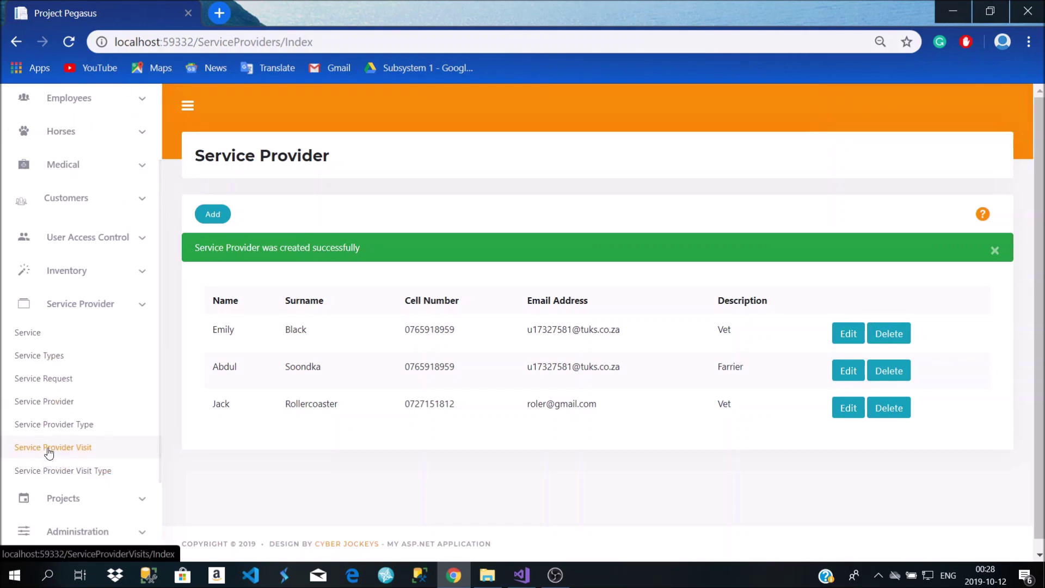
left_click(54, 427)
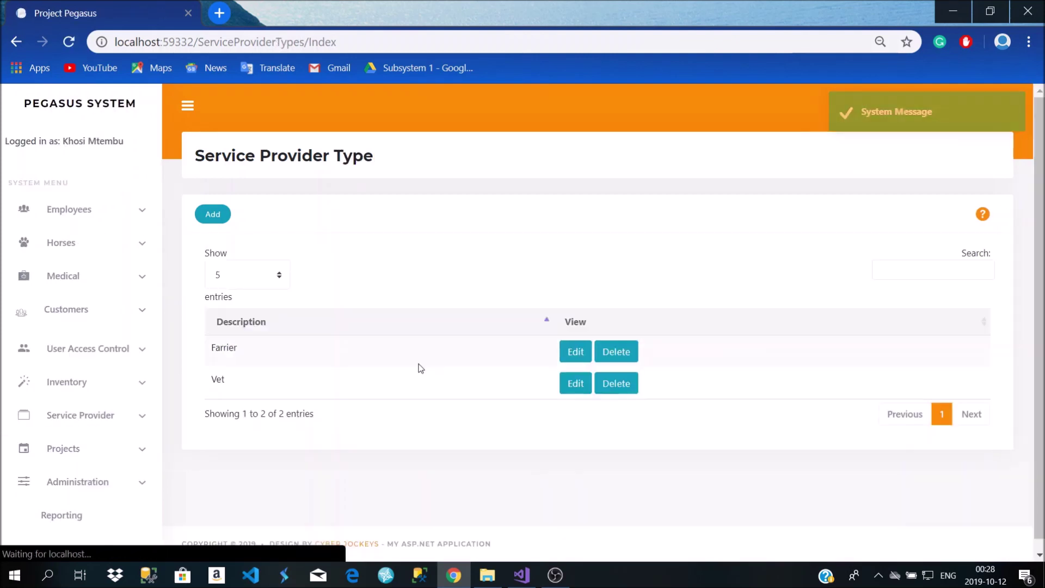
left_click(224, 223)
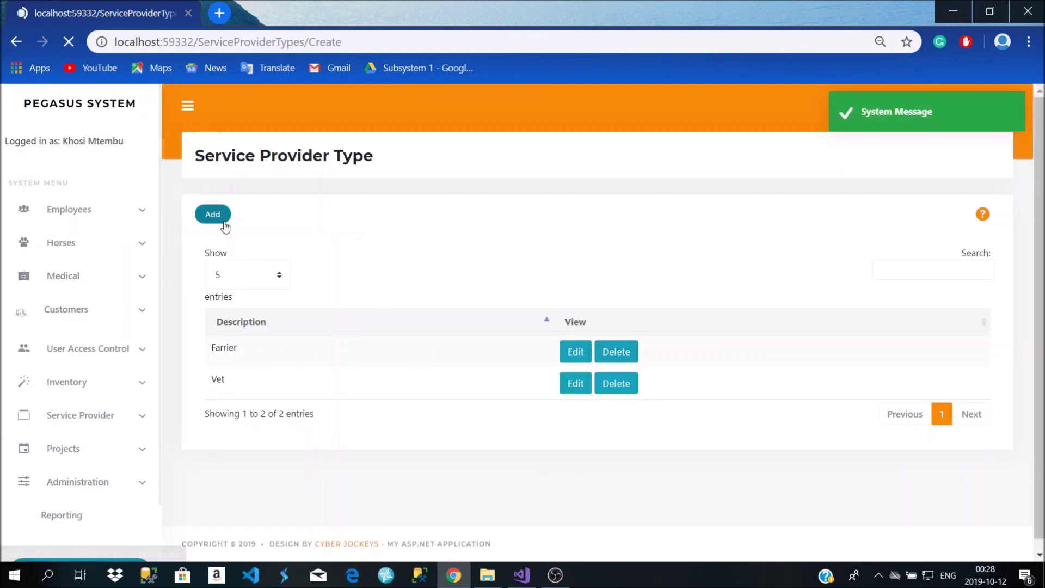
left_click(423, 258)
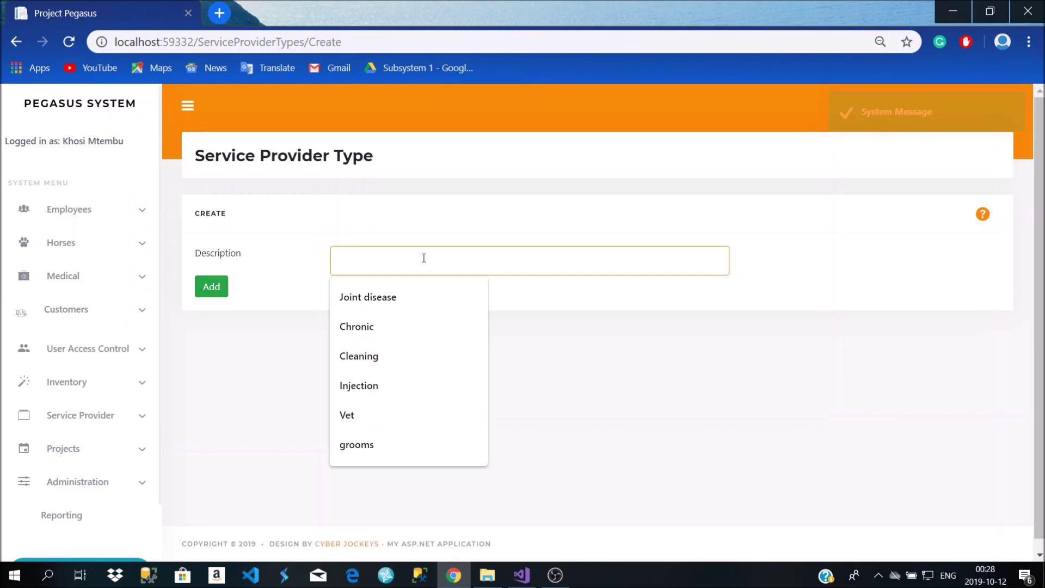
Drop the 'masous' spelling search in a new Chrome tab and go back to the Pegasus tab
left_click(219, 13)
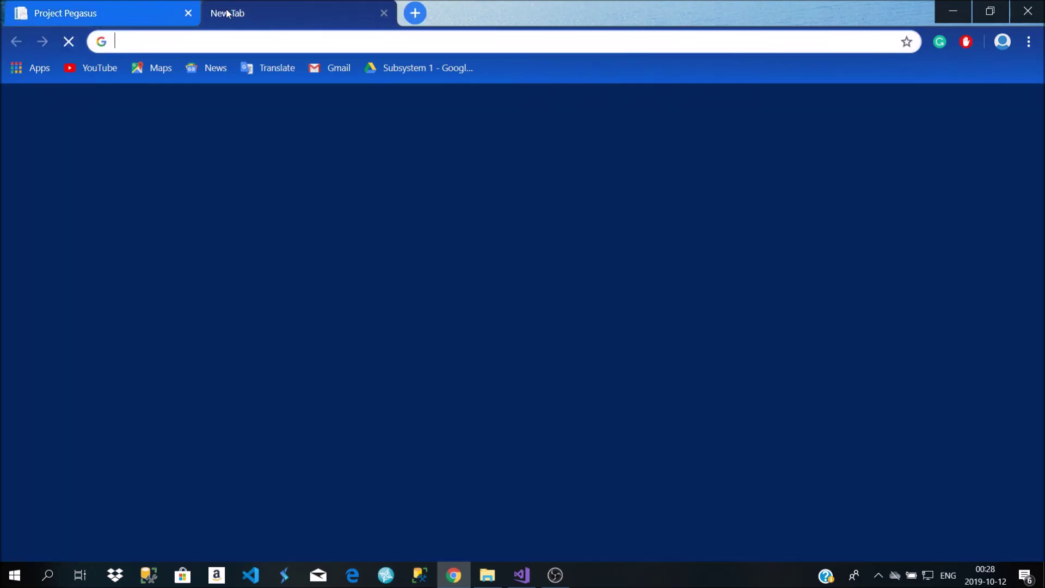
type("masous")
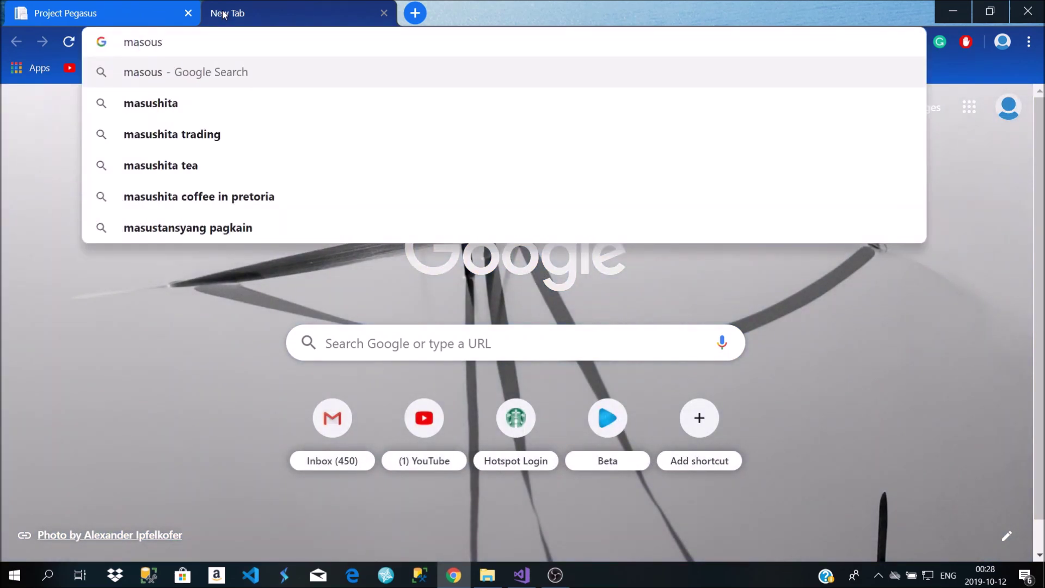
key("BackSpace")
key("BackSpace")
key("BackSpace")
key("BackSpace")
key("BackSpace")
key("BackSpace")
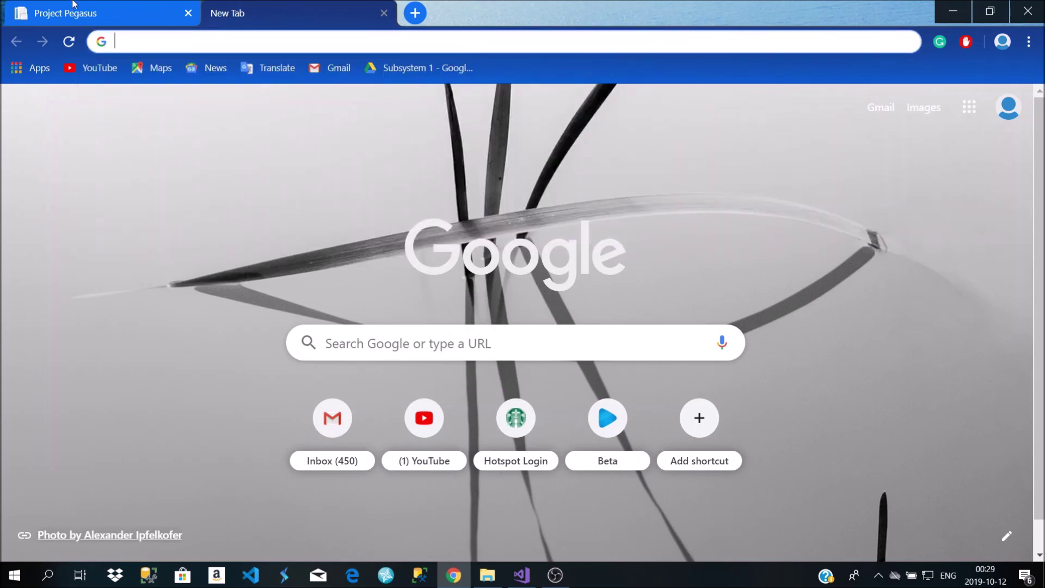
left_click(74, 4)
Add a service provider type described as 'masseuse', fixing the misspelling via spelling suggestions
type("massouse")
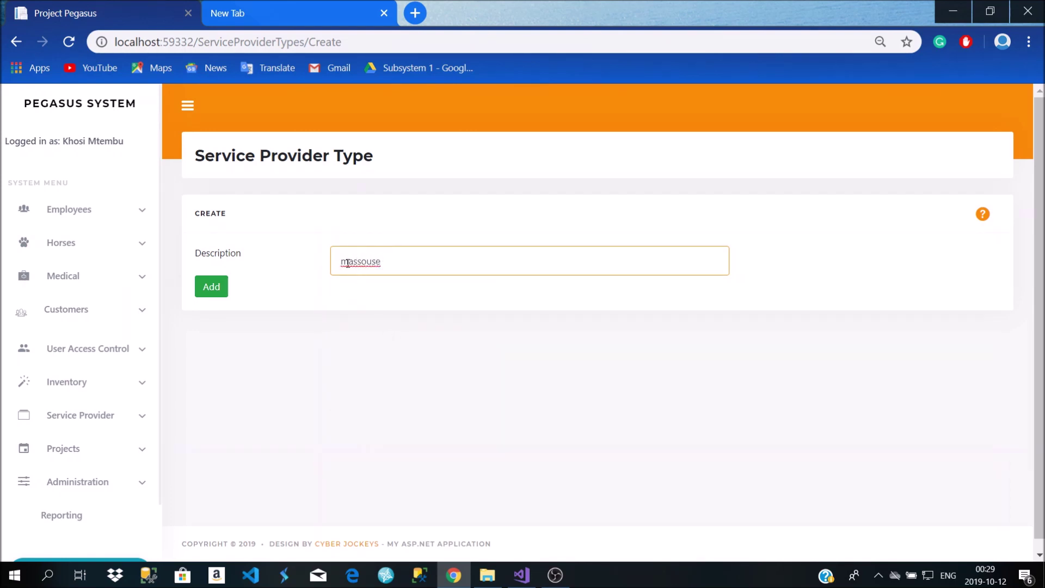
double_click(347, 263)
right_click(348, 264)
left_click(384, 276)
left_click(222, 291)
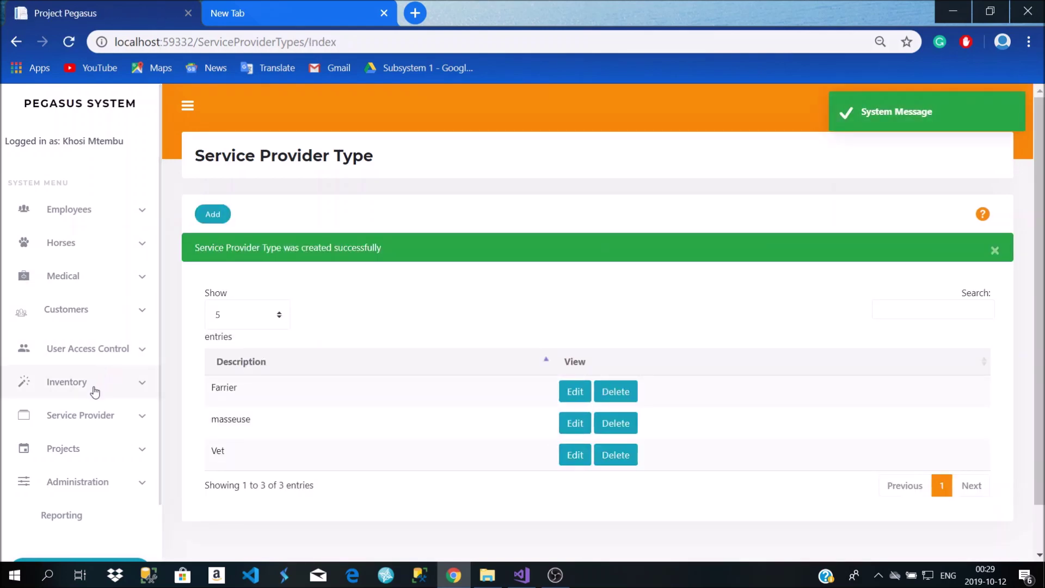
Change the third service provider's type from Vet to masseuse and update it
left_click(99, 412)
scroll(66, 452, "down", 3)
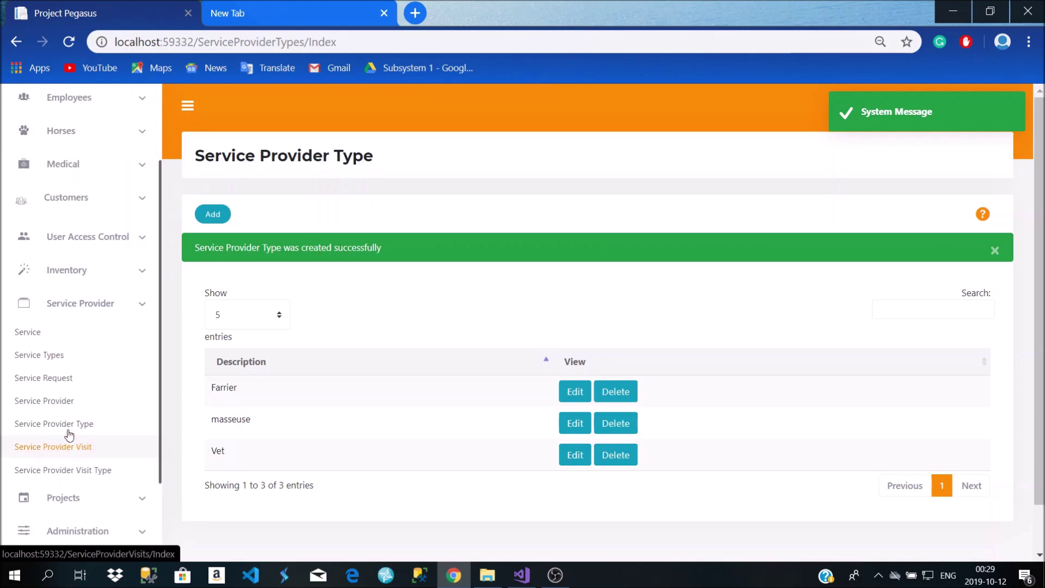
left_click(71, 408)
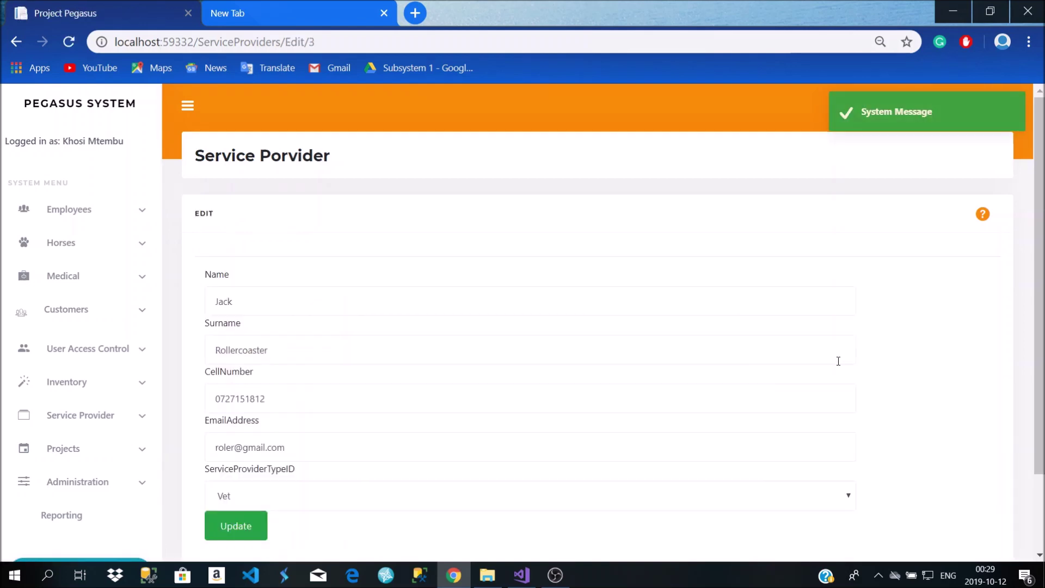
scroll(387, 410, "down", 2)
left_click(280, 402)
left_click(256, 449)
left_click(243, 433)
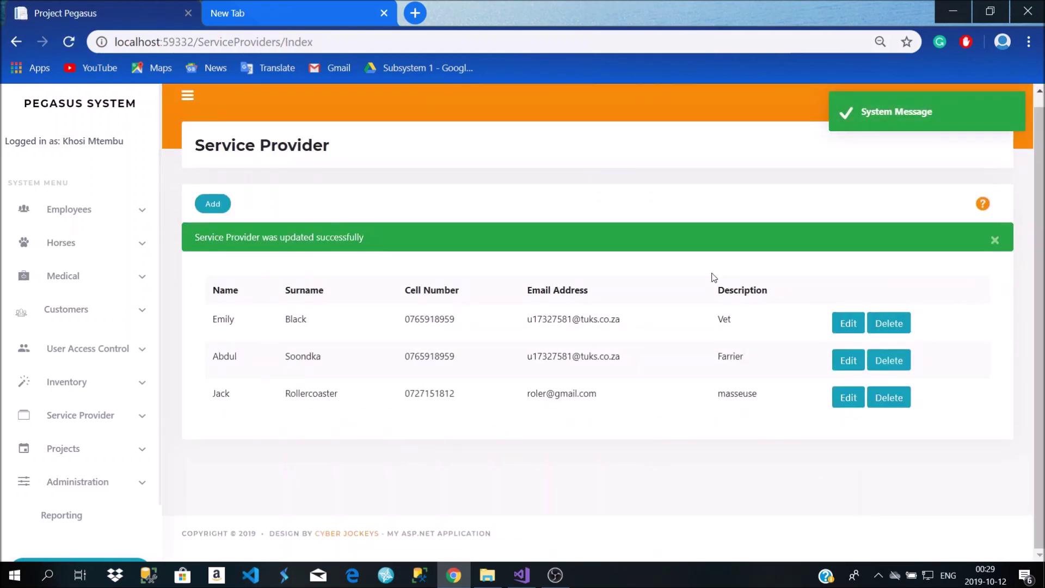
left_click(66, 410)
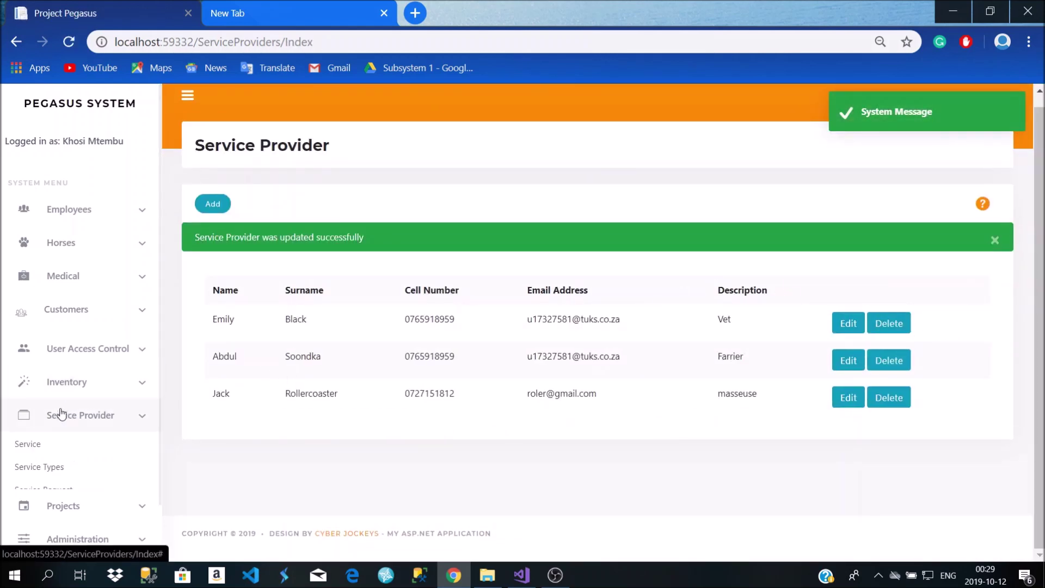
scroll(66, 414, "down", 2)
Open the Service Provider Visit list from the Service Provider sidebar section
left_click(67, 430)
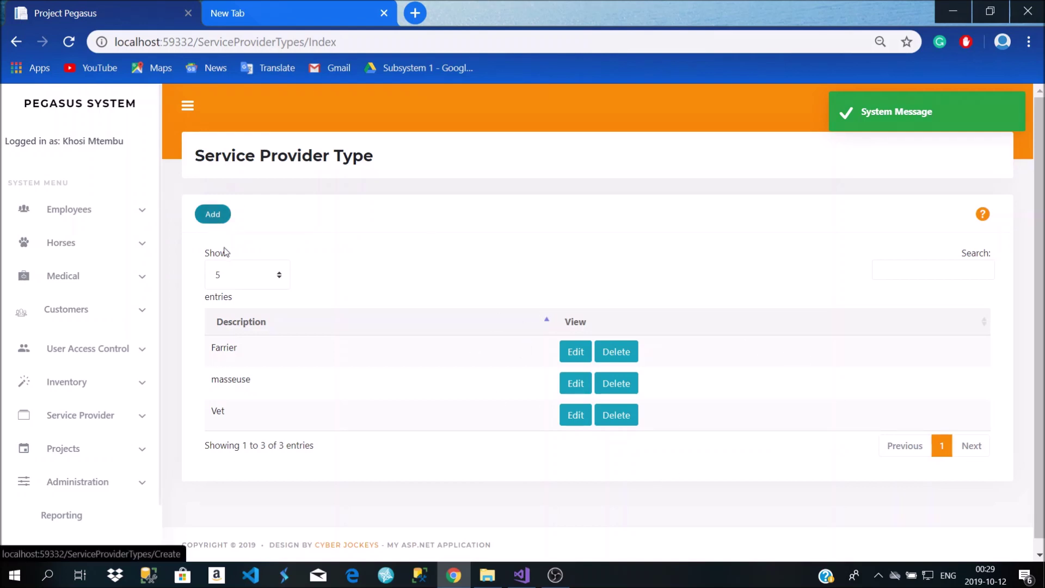
left_click(61, 417)
scroll(77, 493, "down", 1)
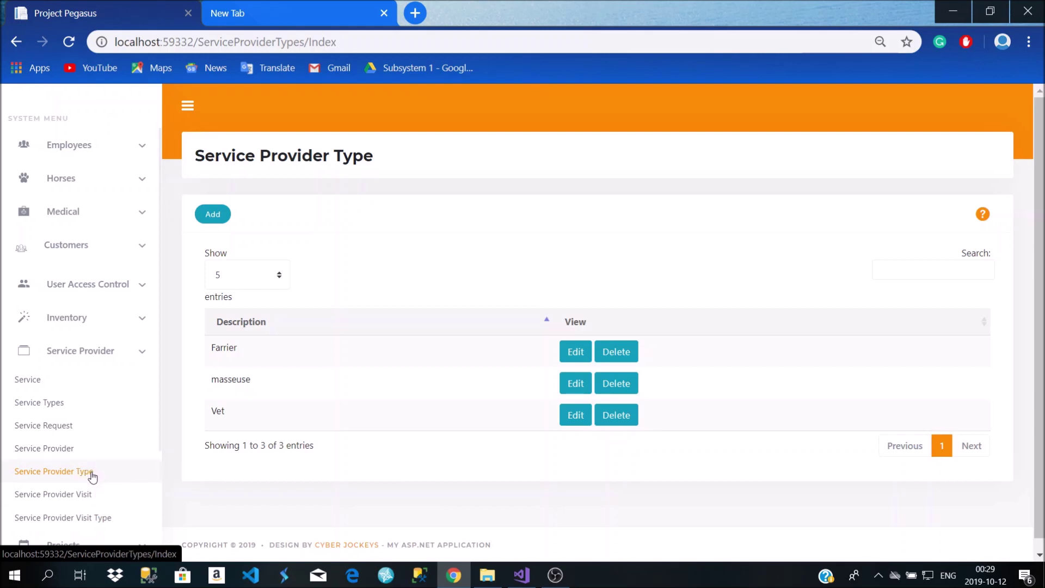
left_click(76, 495)
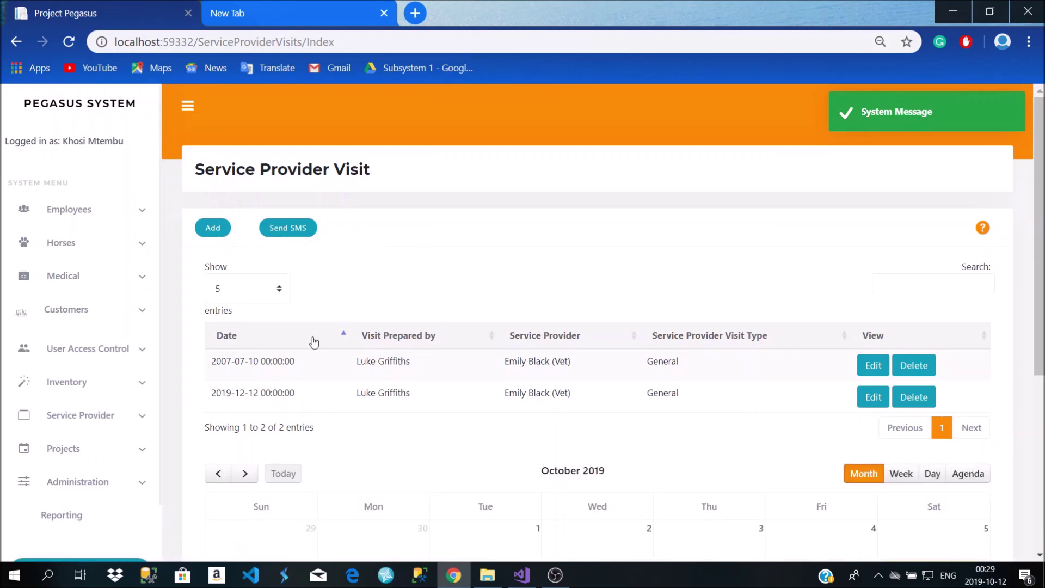
scroll(313, 357, "down", 3)
scroll(312, 357, "up", 3)
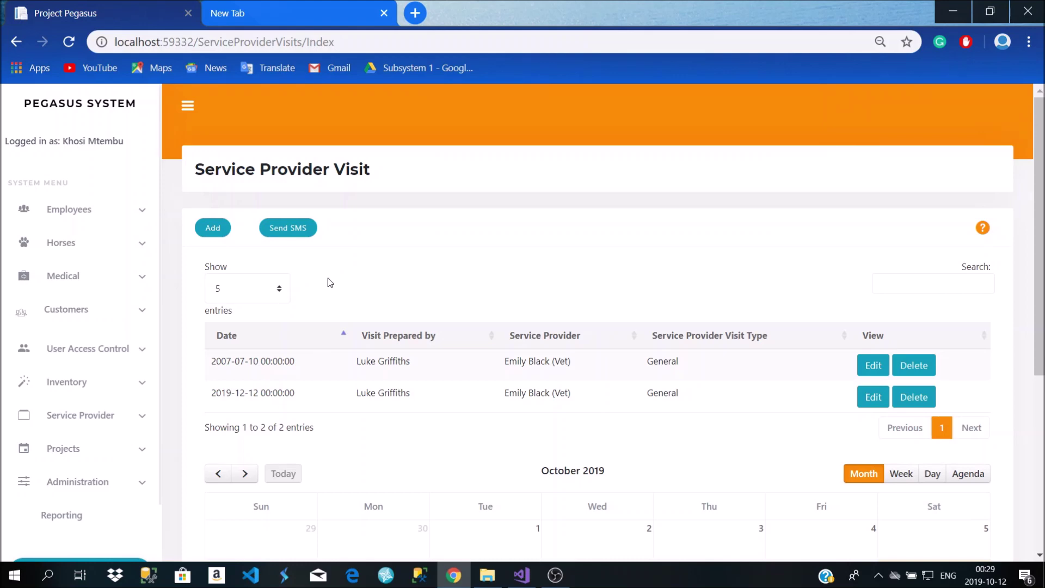
Collapse the side navigation, review the visits table and calendar, and start a new visit
left_click(188, 105)
scroll(297, 291, "down", 5)
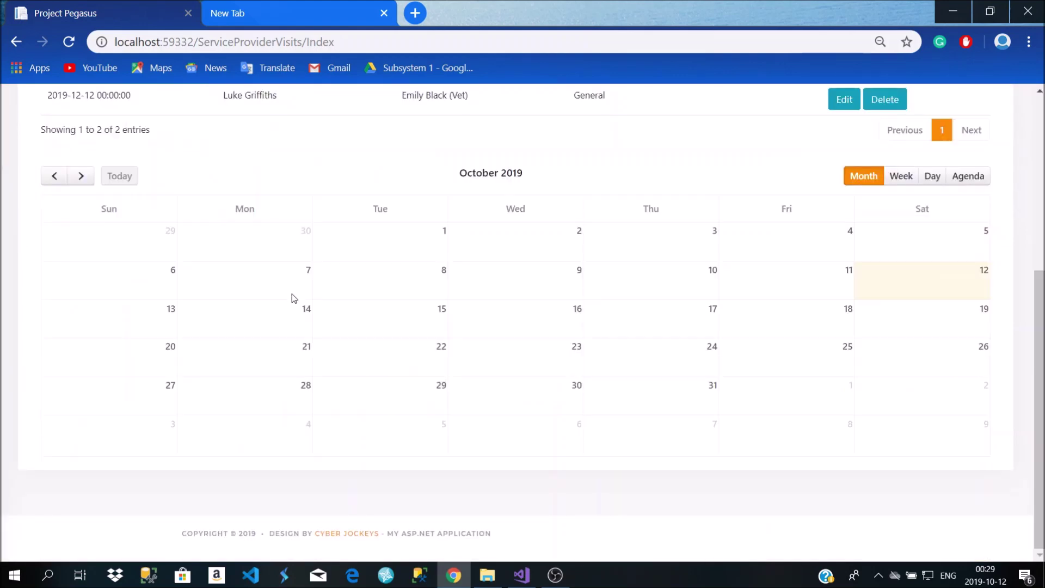
scroll(296, 297, "up", 4)
scroll(293, 297, "up", 1)
scroll(291, 296, "down", 5)
scroll(292, 298, "up", 4)
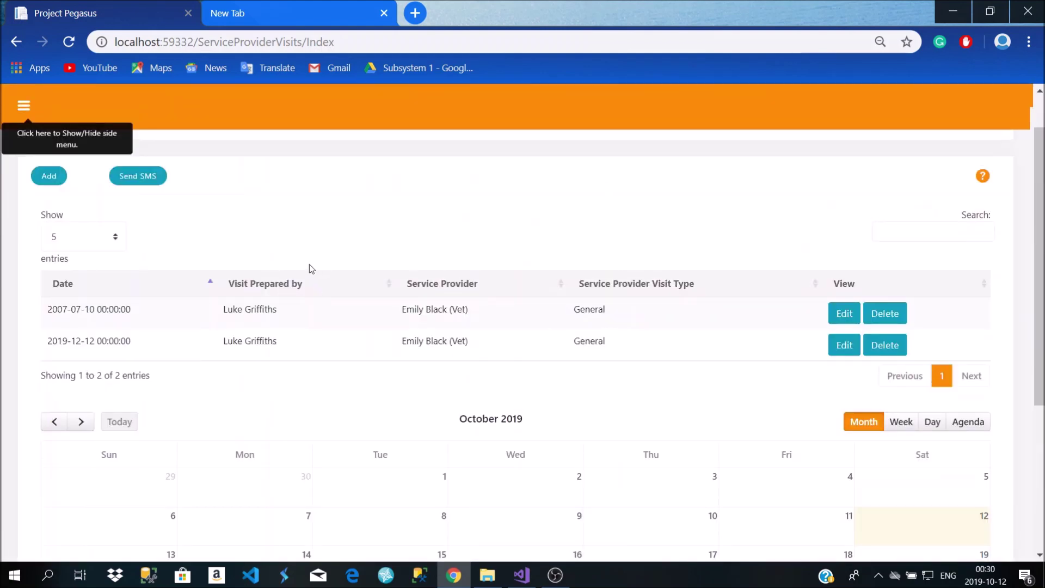
scroll(482, 320, "down", 5)
scroll(474, 324, "up", 6)
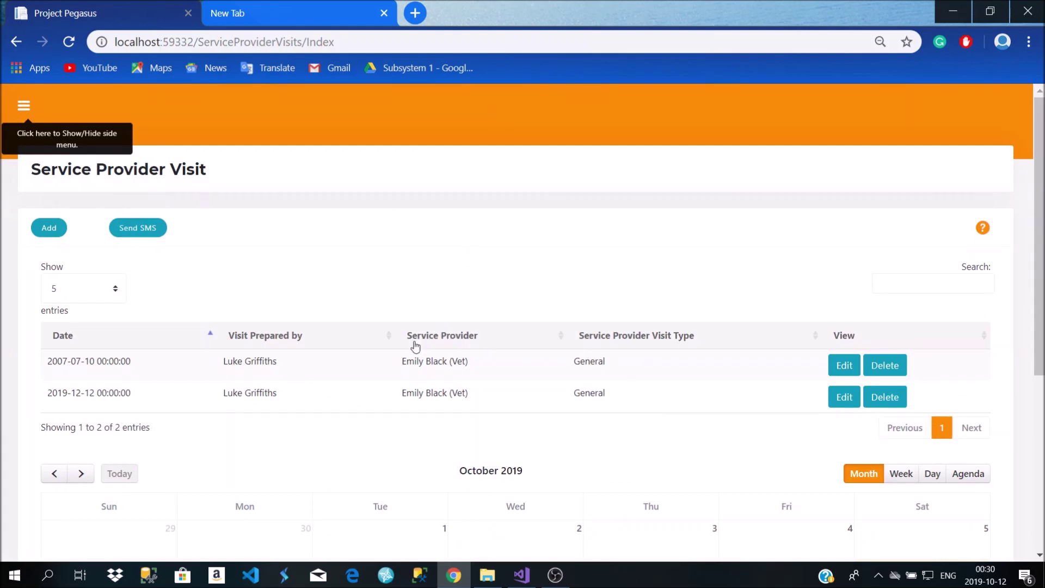
scroll(611, 401, "down", 3)
scroll(561, 383, "up", 3)
scroll(296, 294, "down", 5)
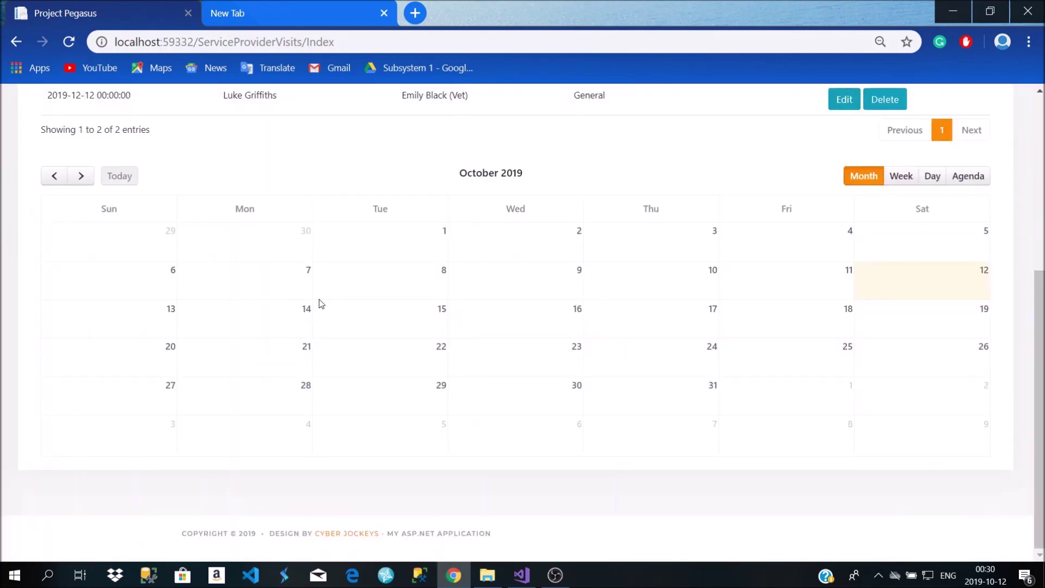
scroll(261, 286, "up", 5)
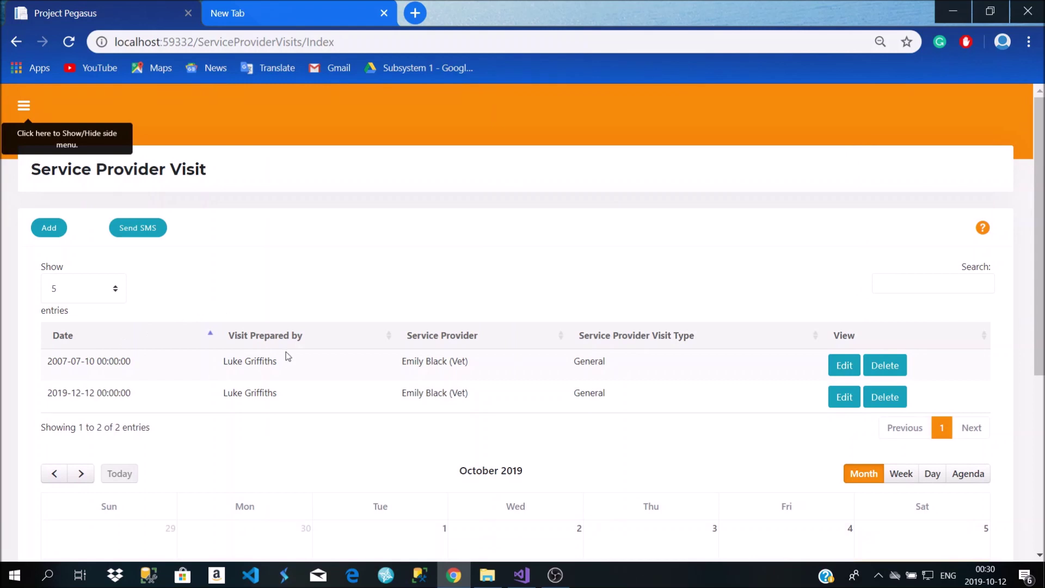
left_click(48, 227)
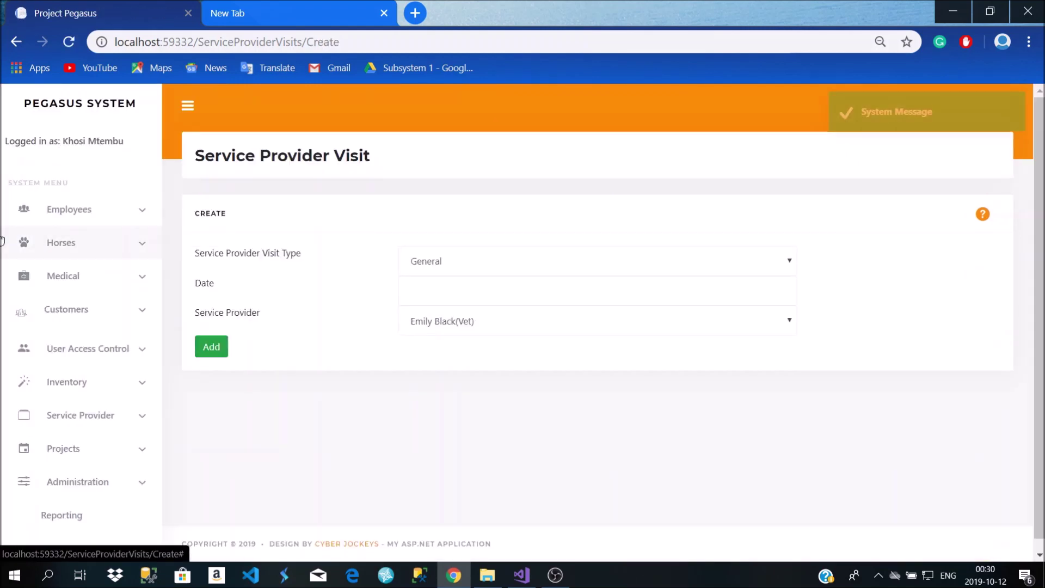
Leave General as the visit type, then return to and review the visits list
left_click(504, 266)
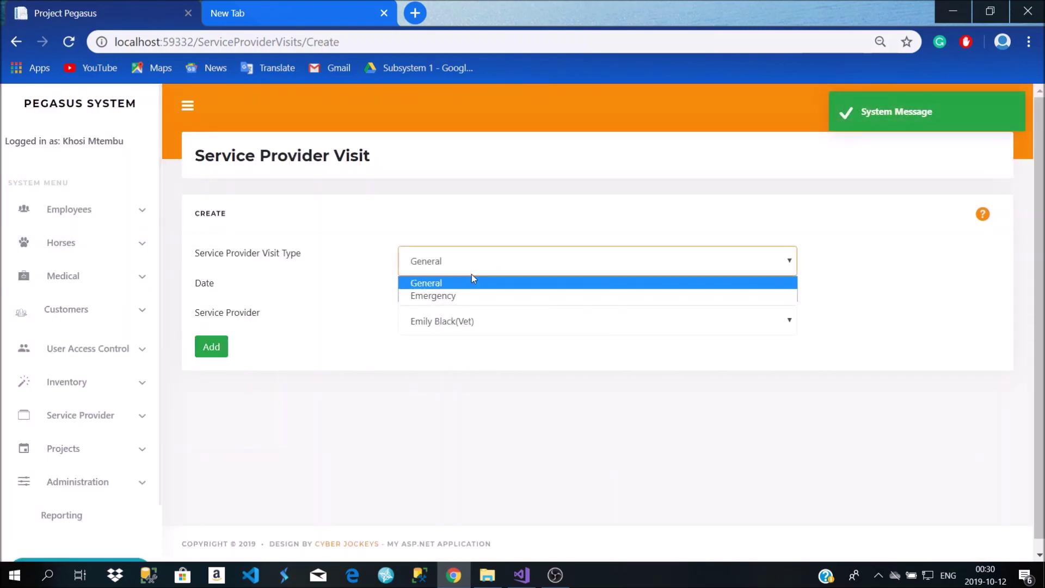
left_click(471, 279)
left_click(455, 303)
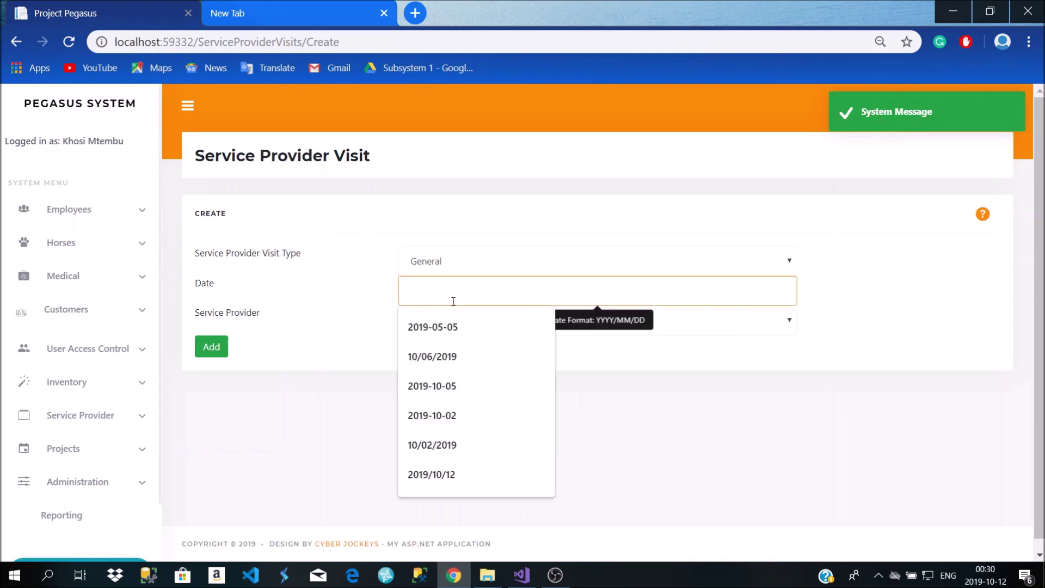
key("alt+Left")
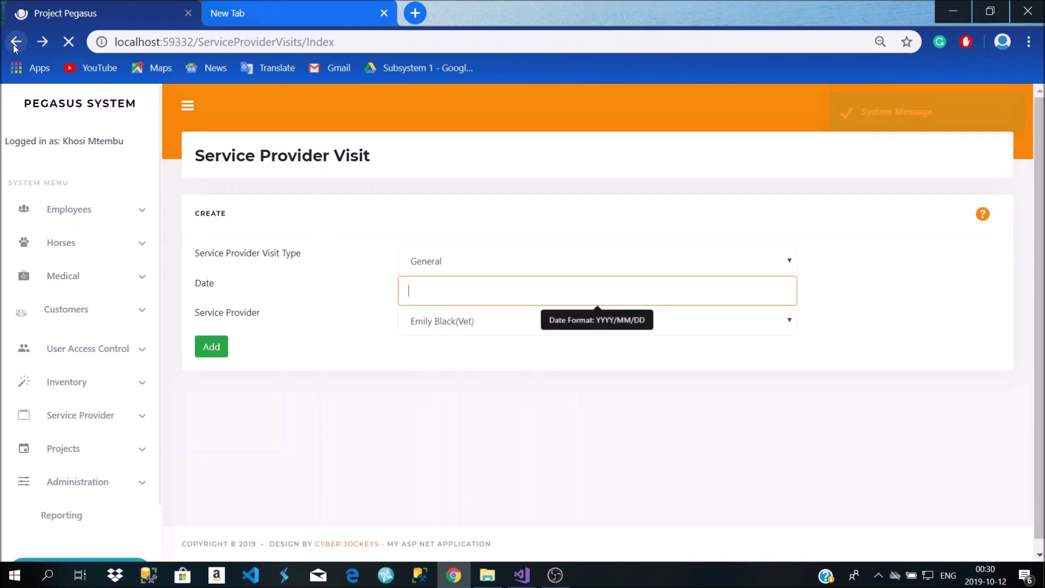
scroll(548, 335, "down", 5)
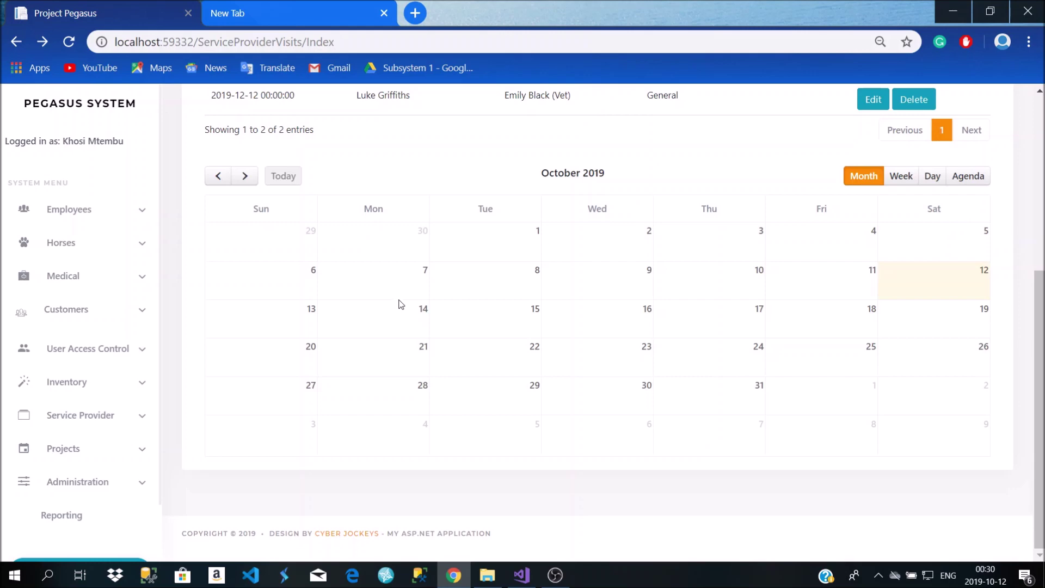
scroll(400, 304, "up", 5)
scroll(338, 329, "down", 3)
scroll(337, 330, "down", 2)
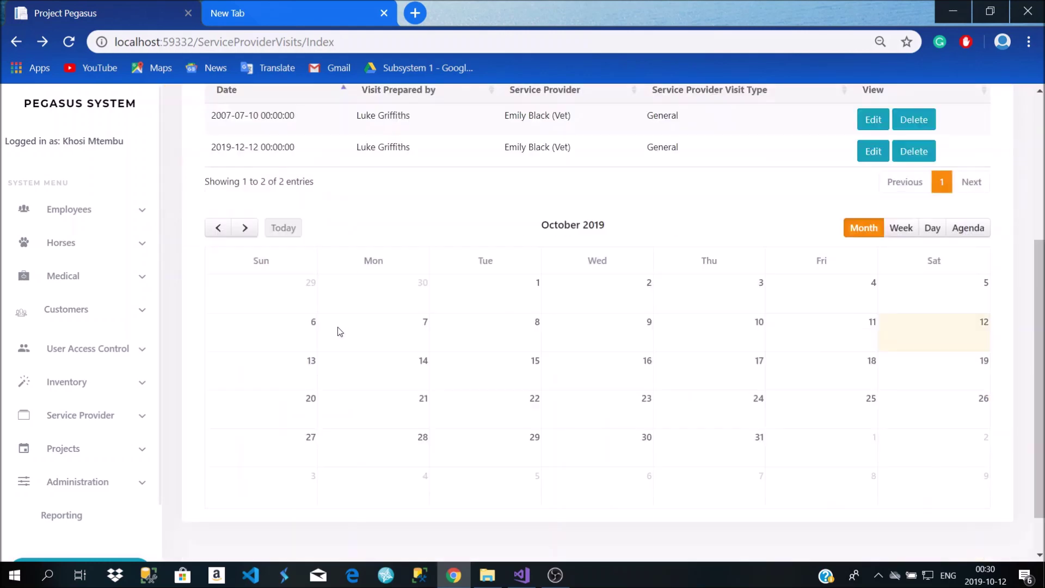
scroll(404, 359, "up", 5)
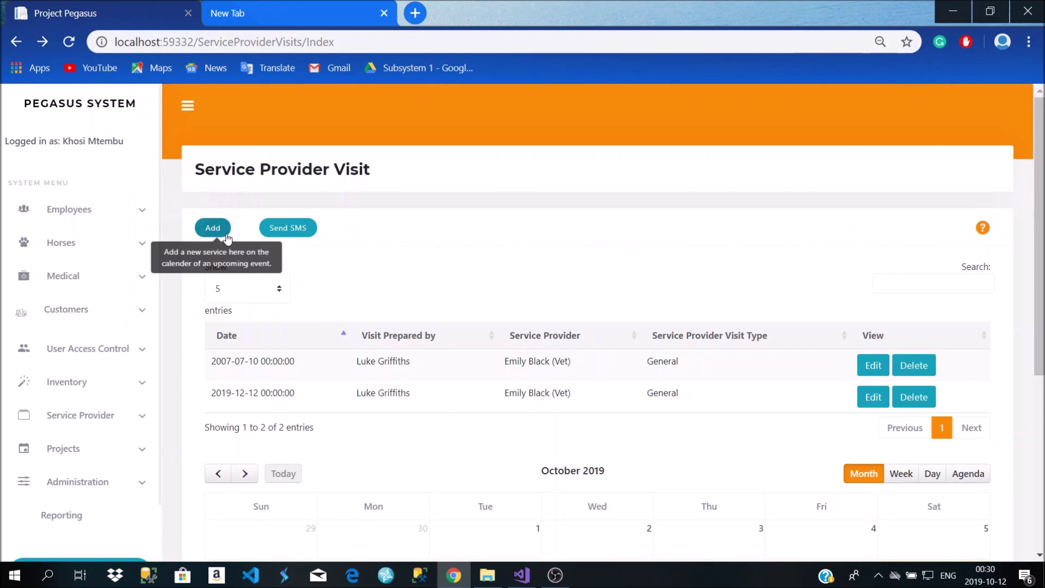
Add a General visit dated 2019/10/14 with the masseuse as service provider
left_click(227, 233)
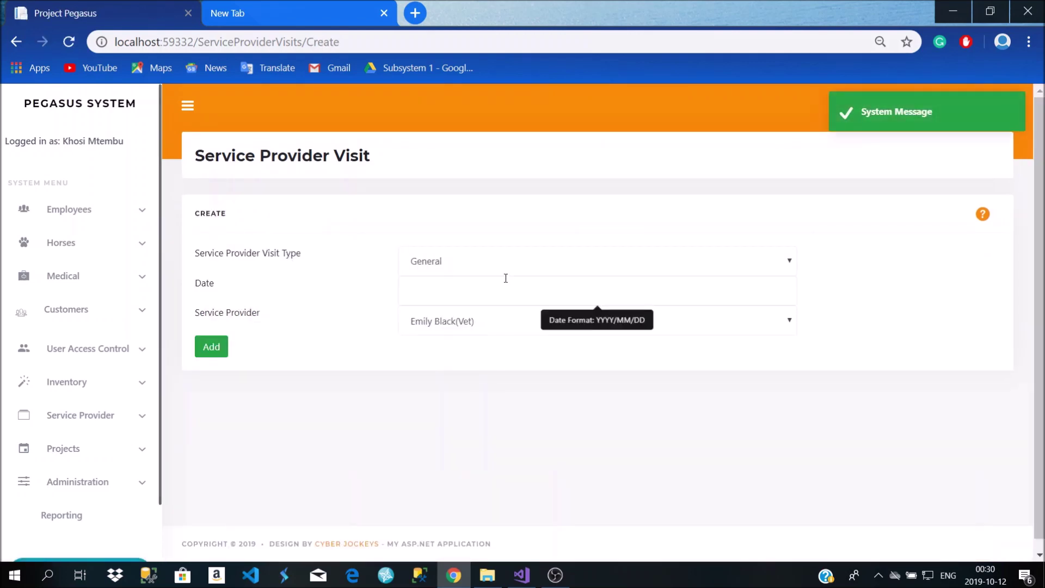
left_click(498, 291)
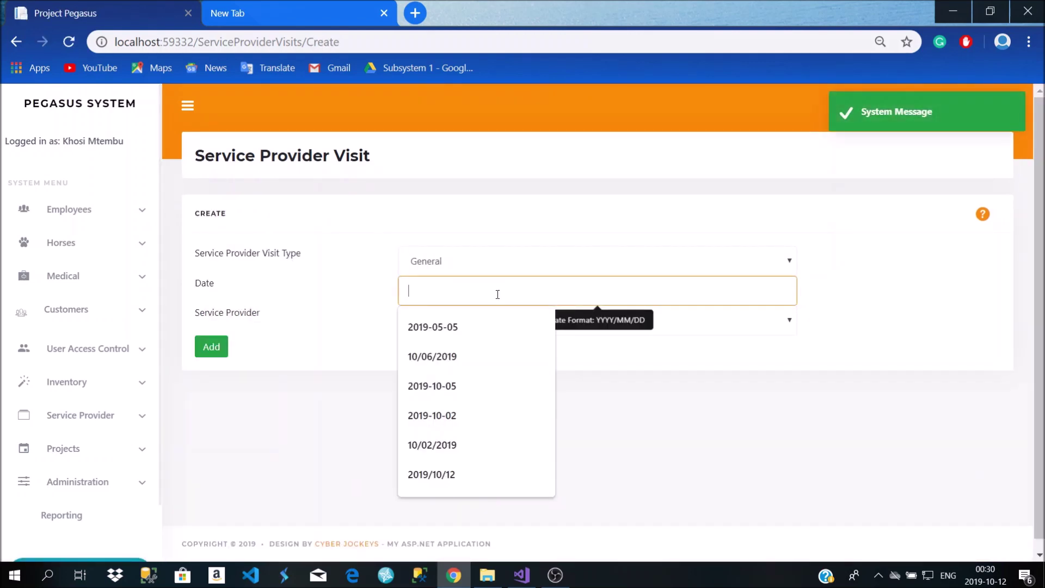
type("2019")
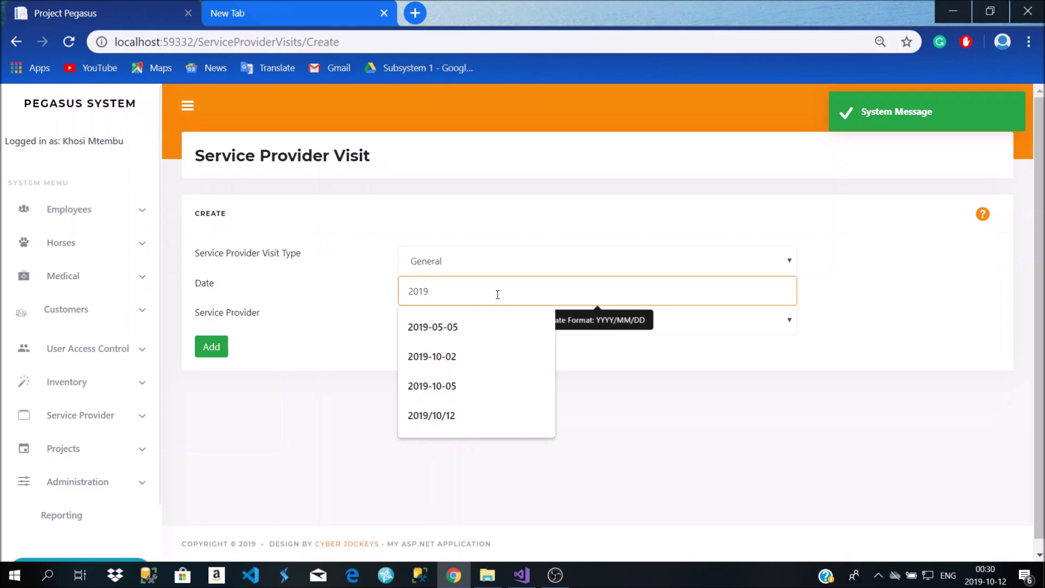
type("/11")
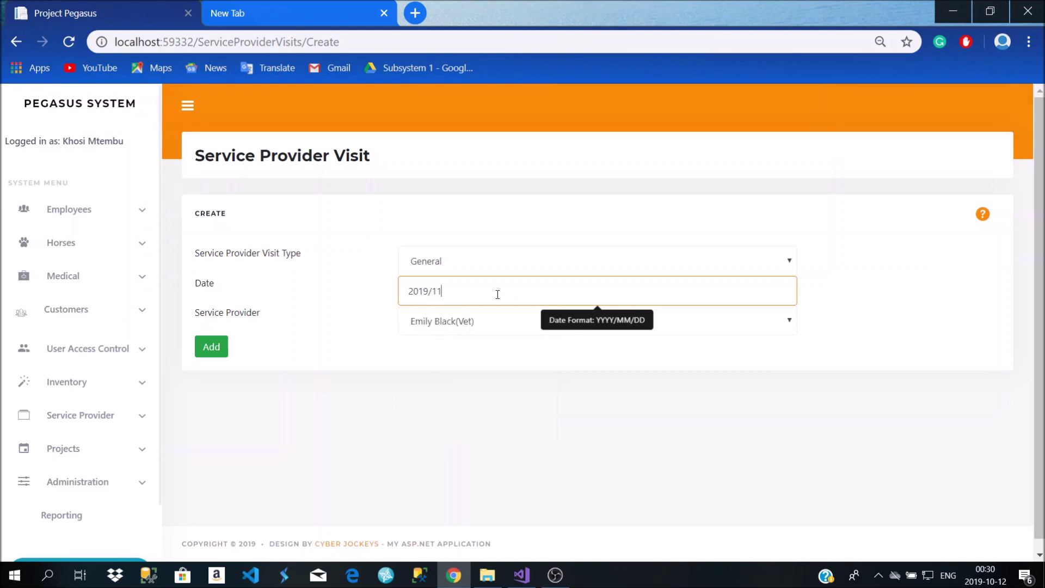
key("BackSpace")
type("0/")
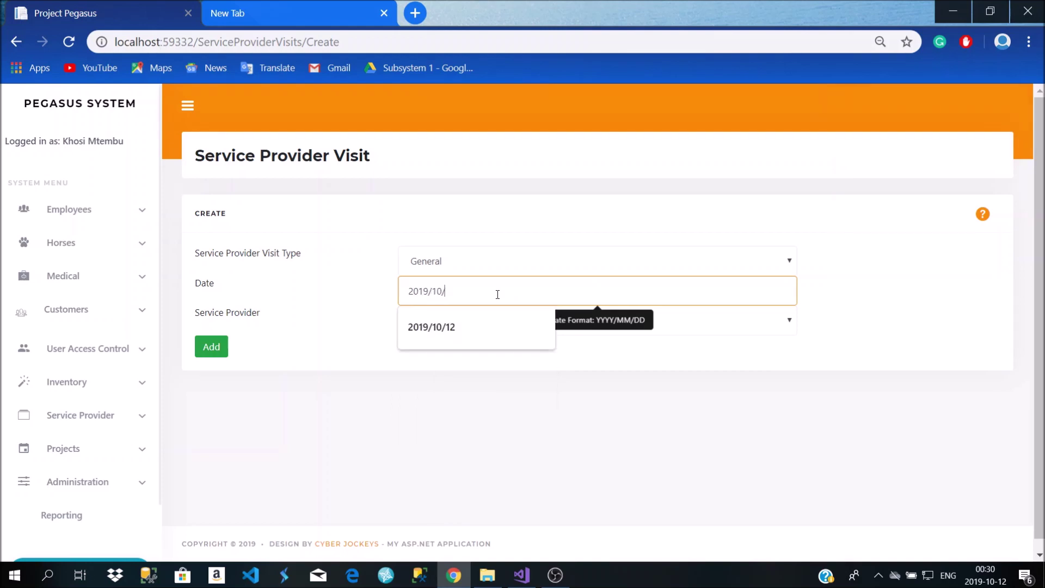
type("14")
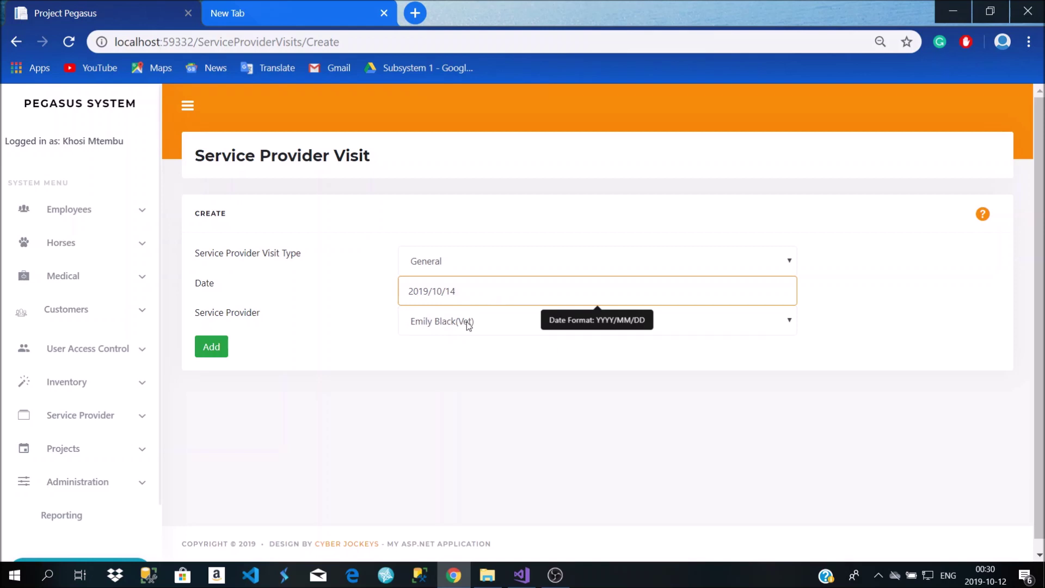
left_click(469, 326)
left_click(456, 368)
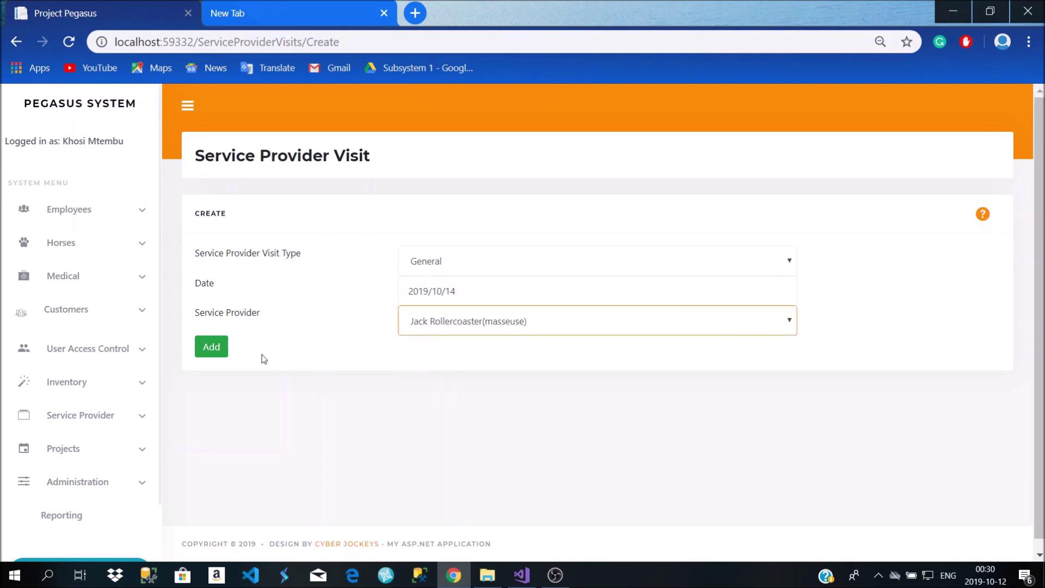
left_click(211, 348)
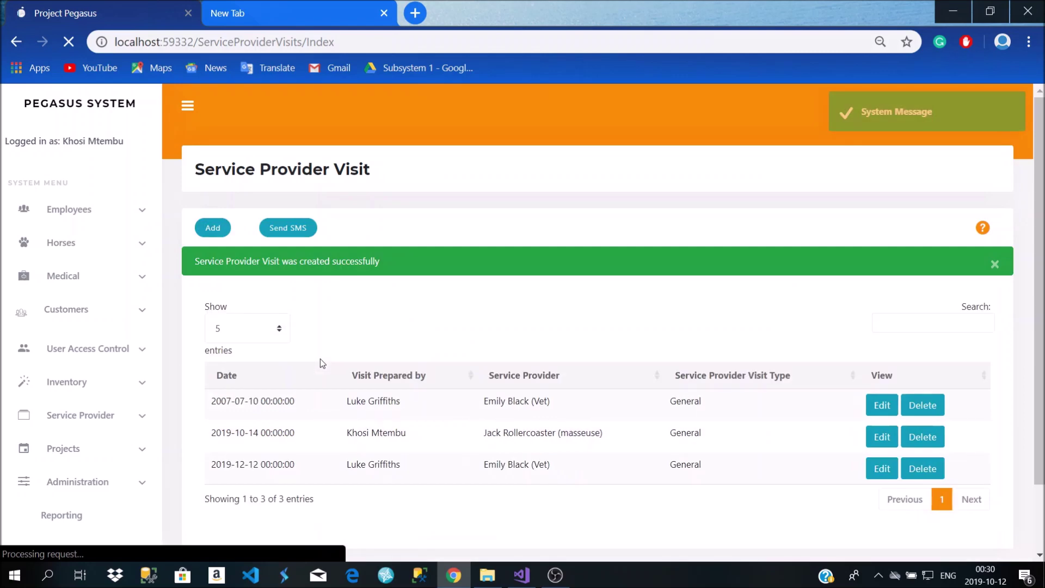
scroll(322, 361, "down", 5)
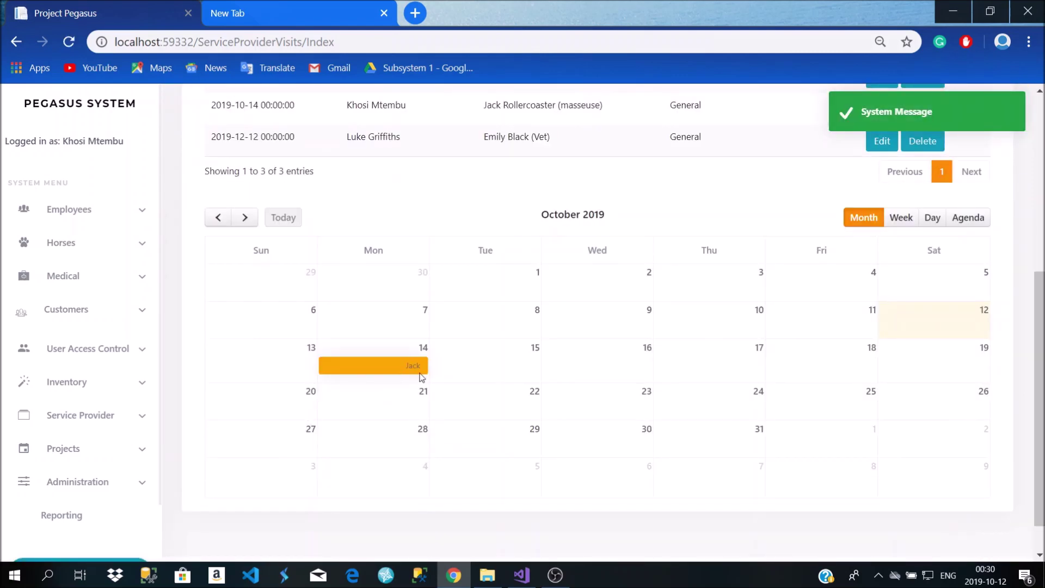
scroll(400, 381, "up", 2)
scroll(479, 386, "down", 3)
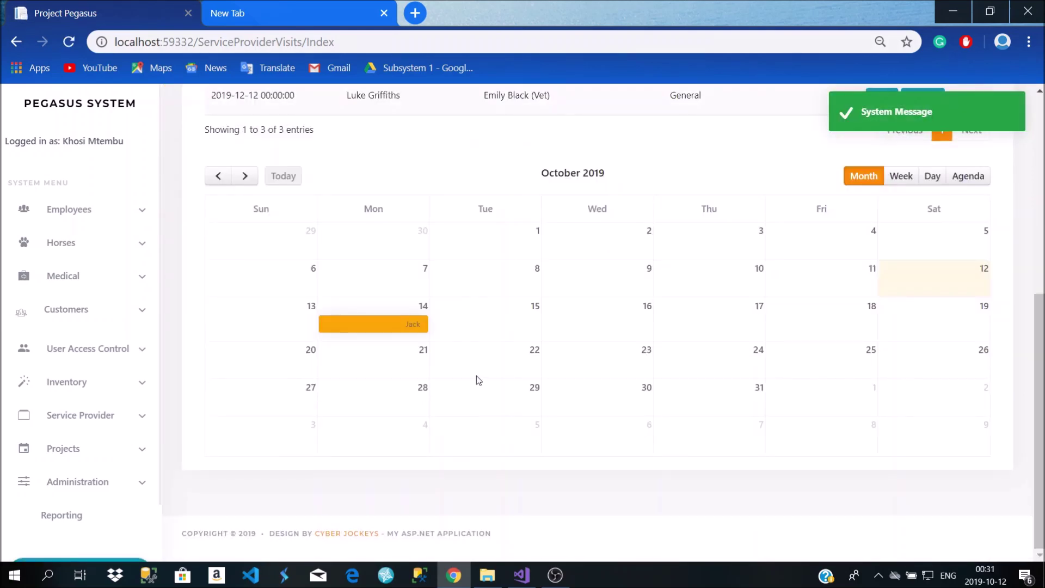
Review the visits calendar, then open the Service Provider Visit Type list from the sidebar
scroll(403, 337, "up", 6)
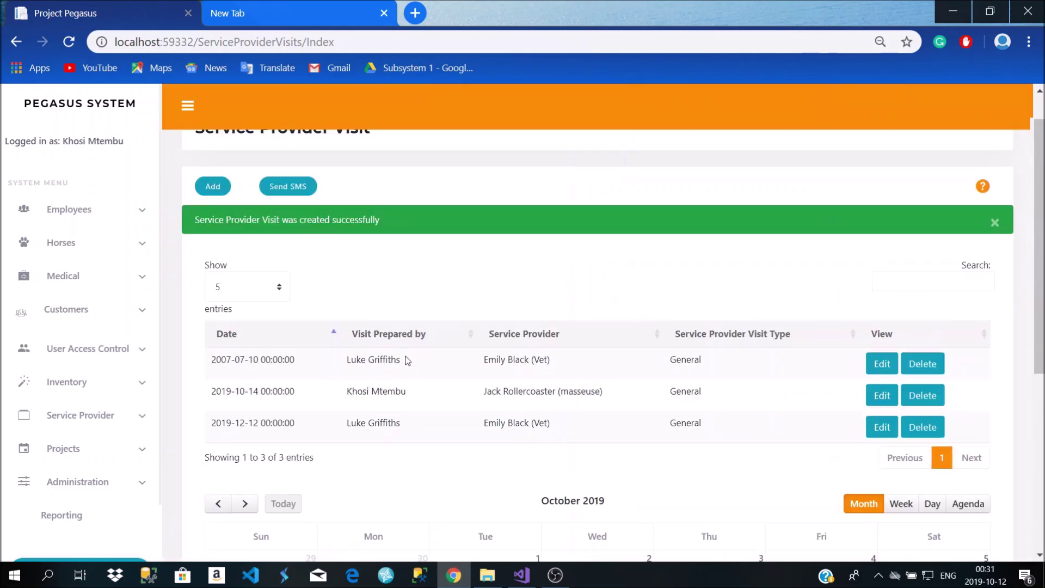
scroll(485, 327, "down", 6)
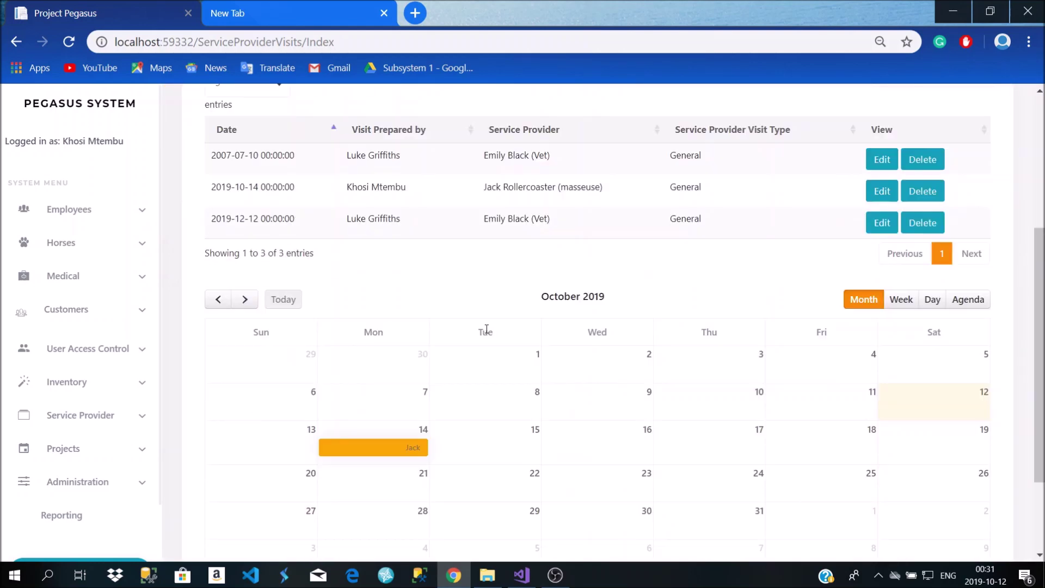
scroll(487, 338, "up", 1)
scroll(486, 338, "up", 5)
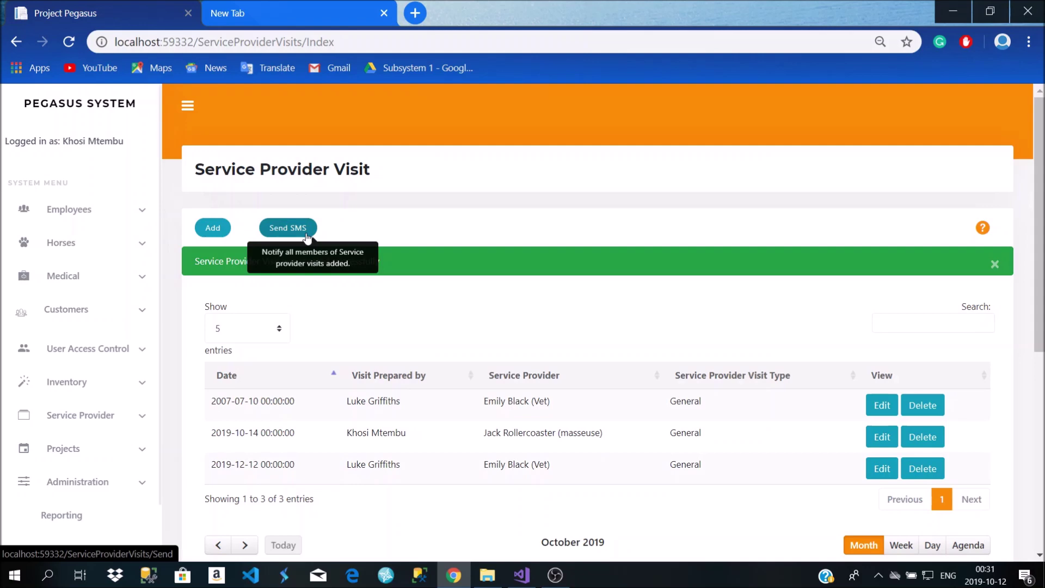
scroll(440, 332, "down", 1)
scroll(440, 333, "down", 3)
scroll(438, 332, "up", 4)
scroll(448, 318, "down", 4)
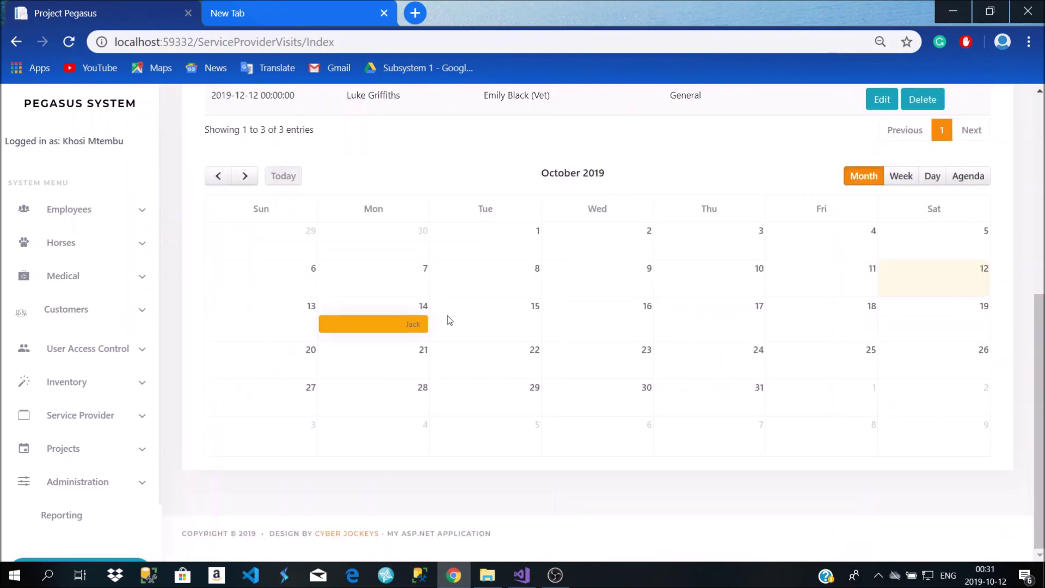
left_click(129, 415)
scroll(129, 460, "down", 2)
scroll(124, 460, "down", 2)
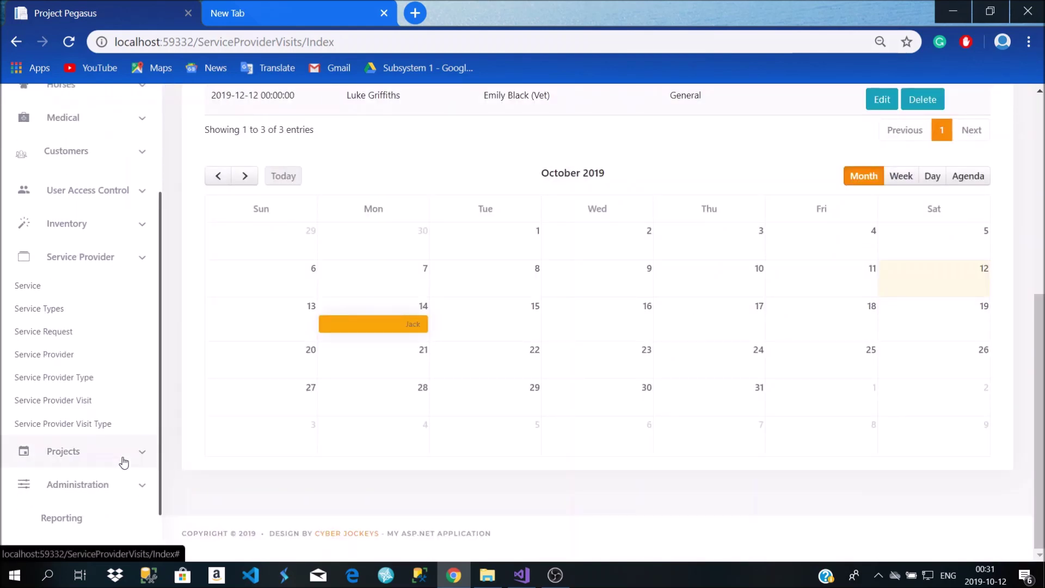
left_click(109, 417)
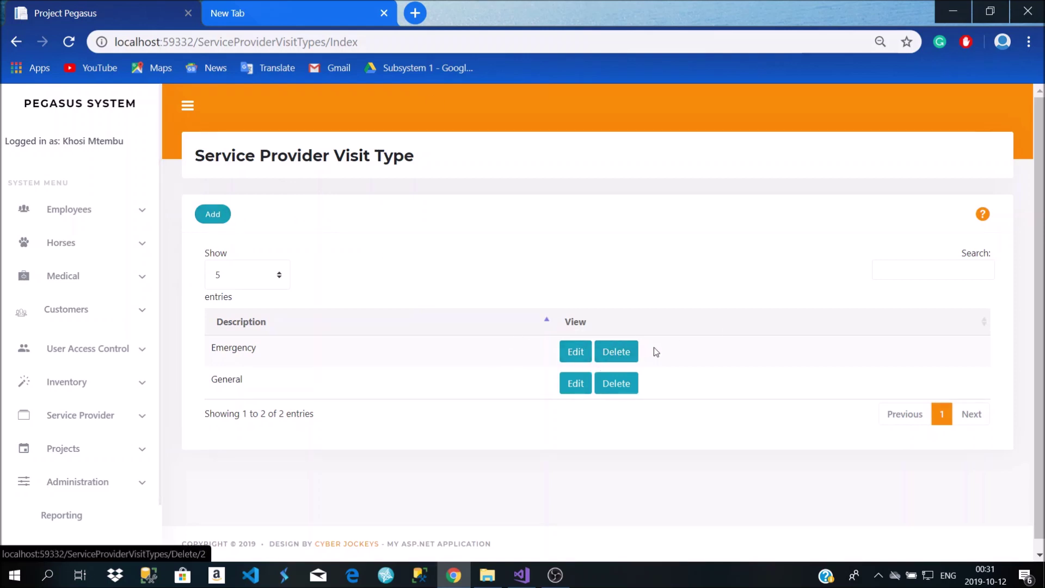
Highlight the Emergency and General visit types, then expand the Service Provider sidebar section
double_click(233, 353)
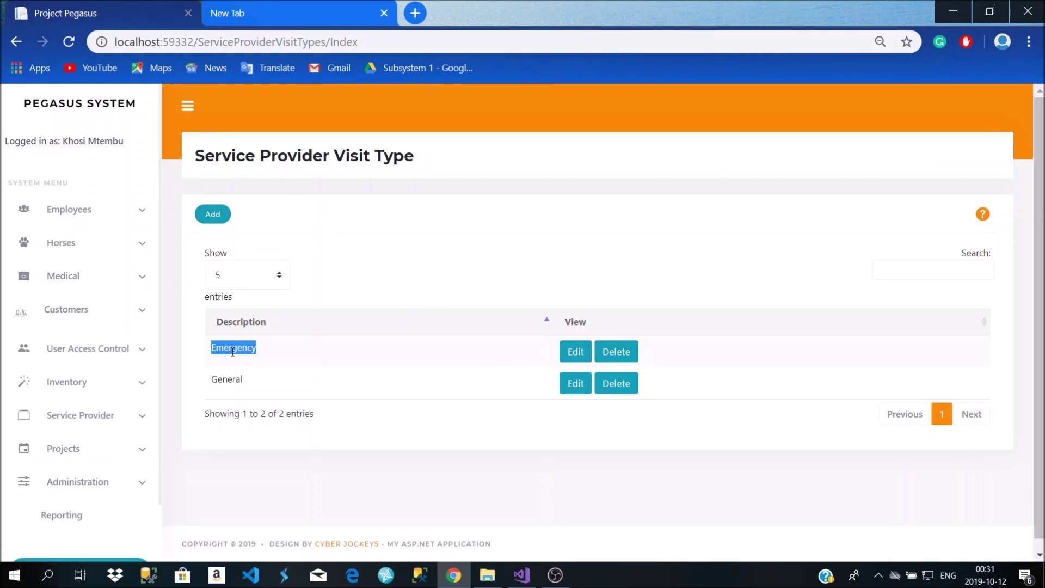
double_click(220, 381)
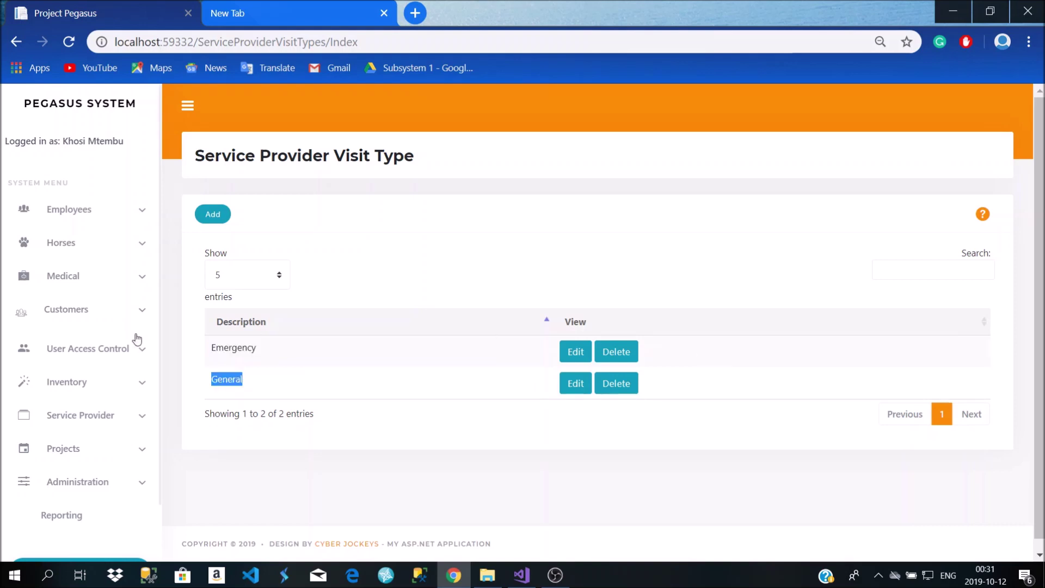
left_click(104, 415)
scroll(476, 357, "down", 1)
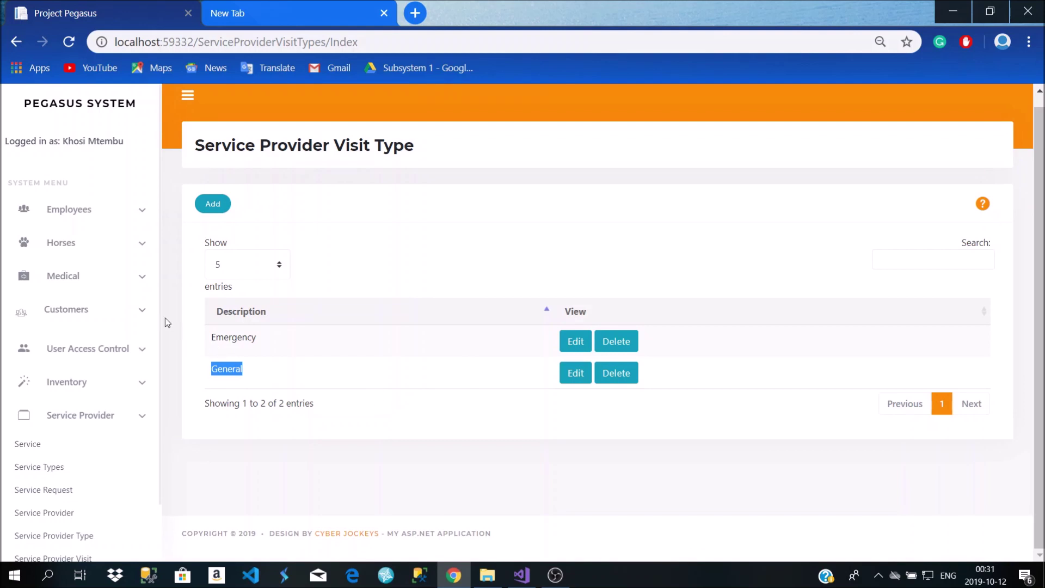
Check the dashboard's 2 upcoming visits and 0 active projects, then open the Project list
scroll(154, 378, "down", 3)
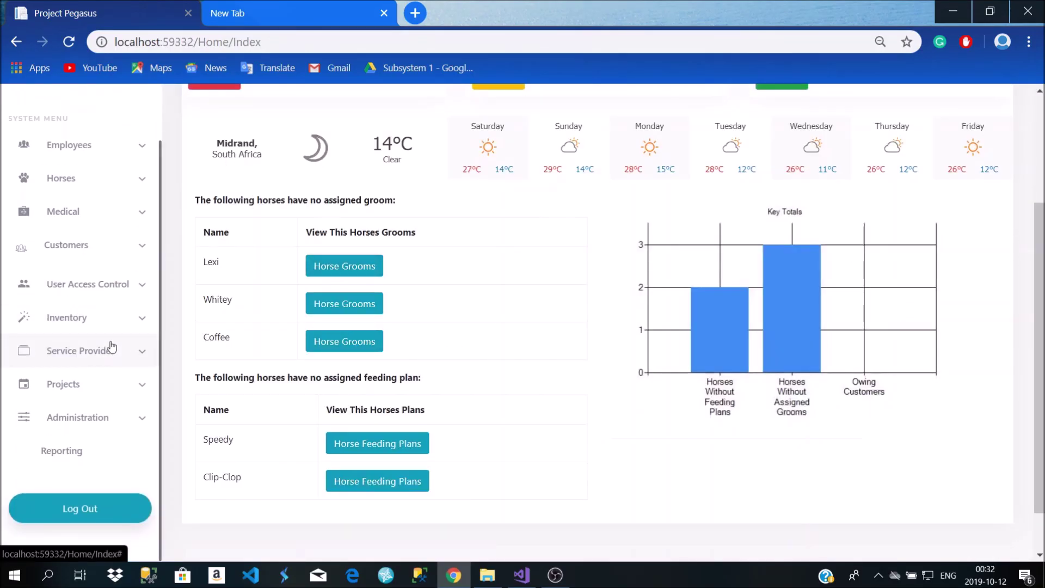
scroll(112, 383, "up", 2)
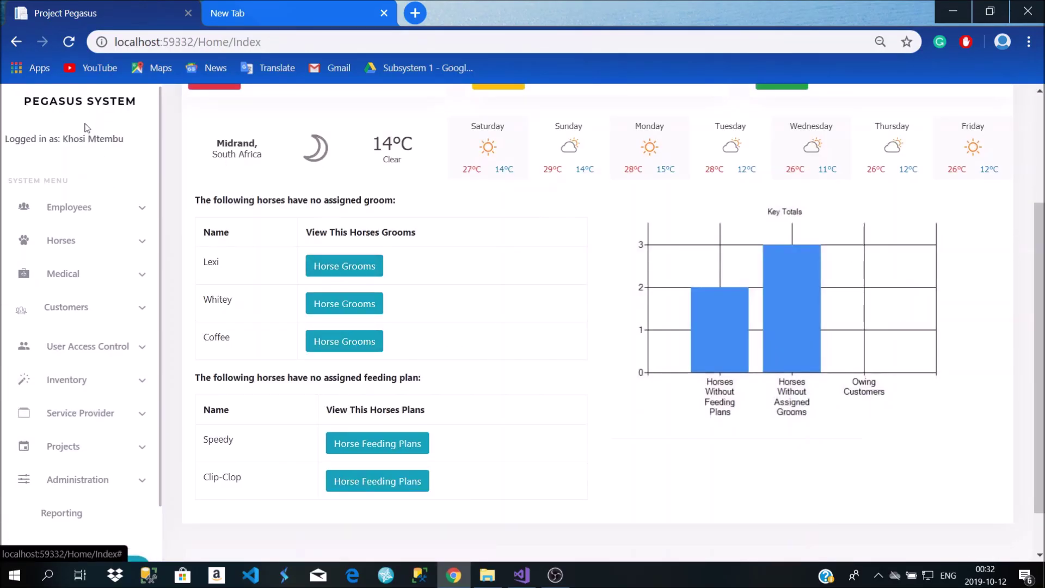
scroll(417, 294, "up", 3)
mouse_move(763, 245)
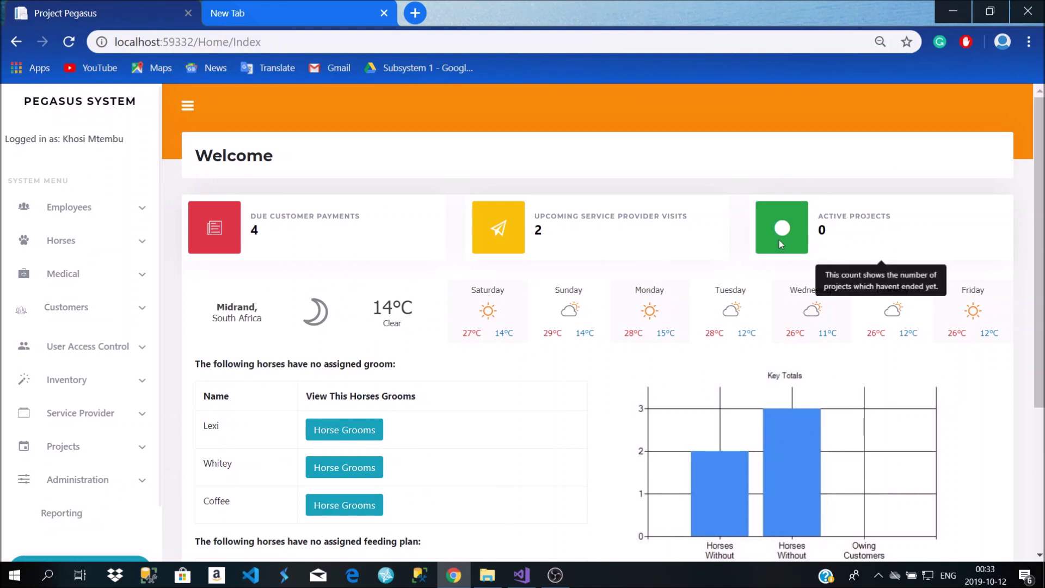
scroll(728, 294, "down", 4)
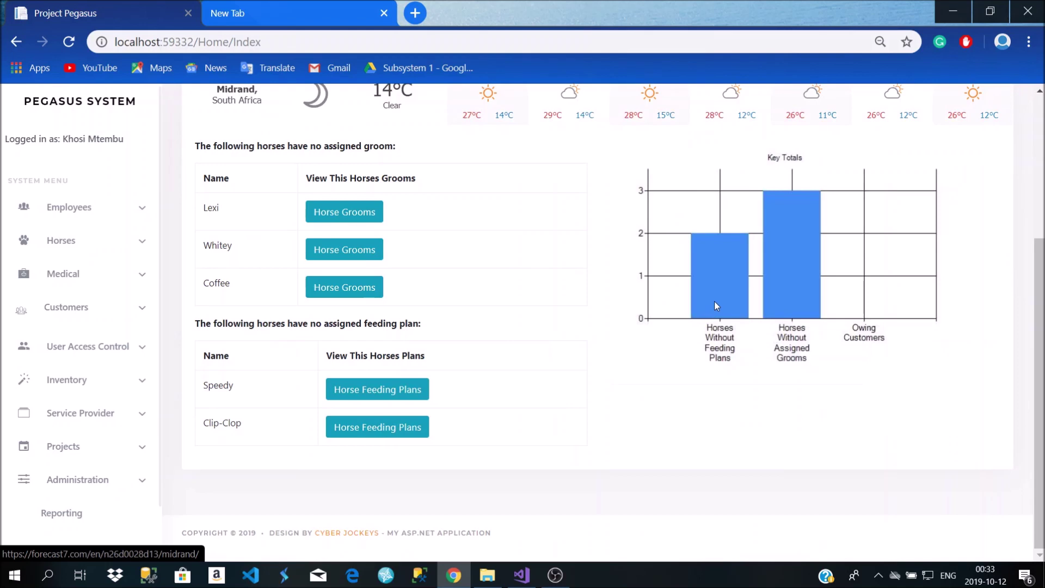
left_click(74, 452)
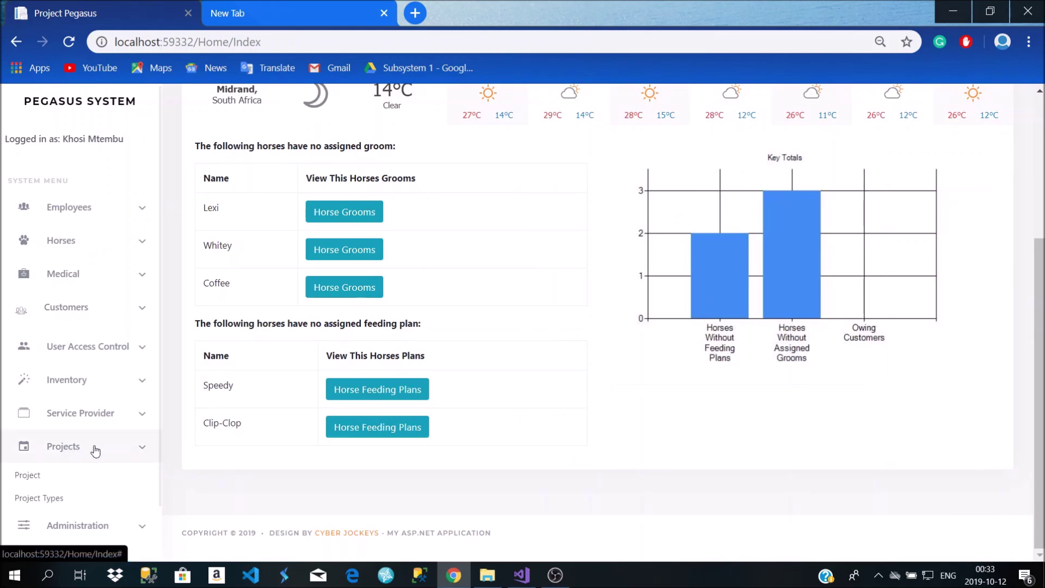
scroll(94, 452, "down", 2)
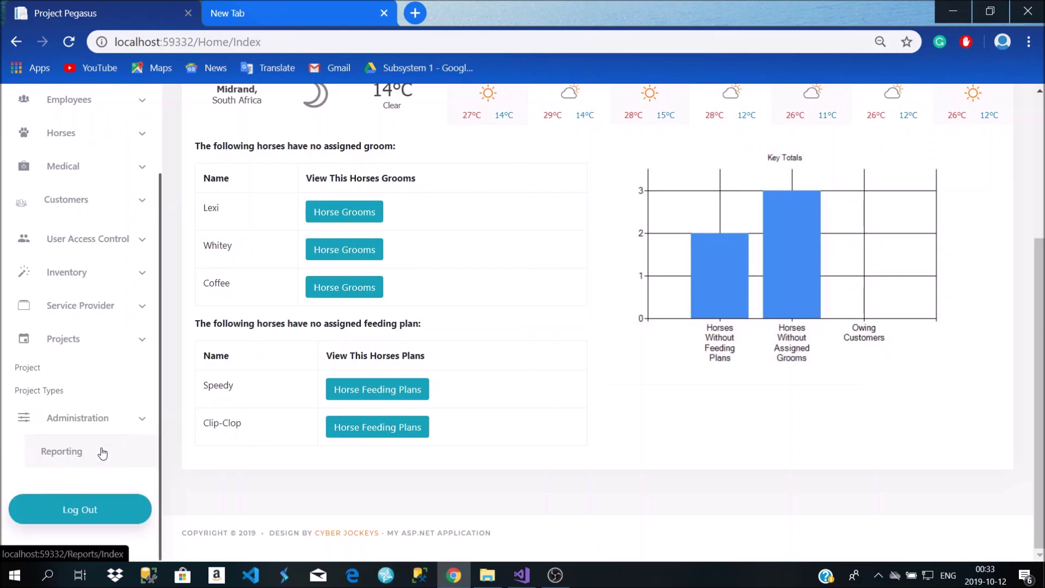
left_click(80, 377)
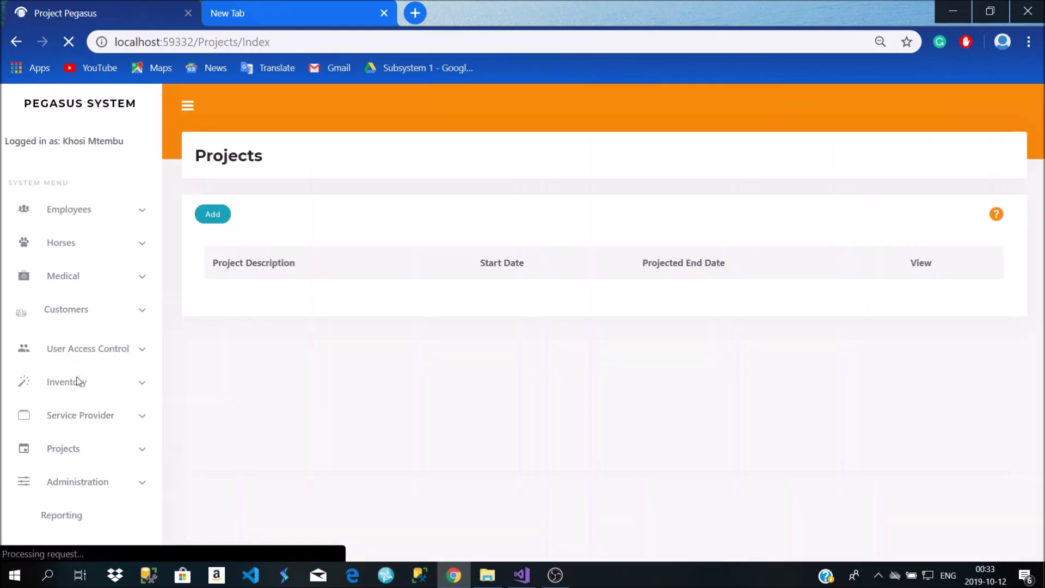
Scroll through the empty projects table and the October 2019 project calendar
scroll(329, 312, "down", 2)
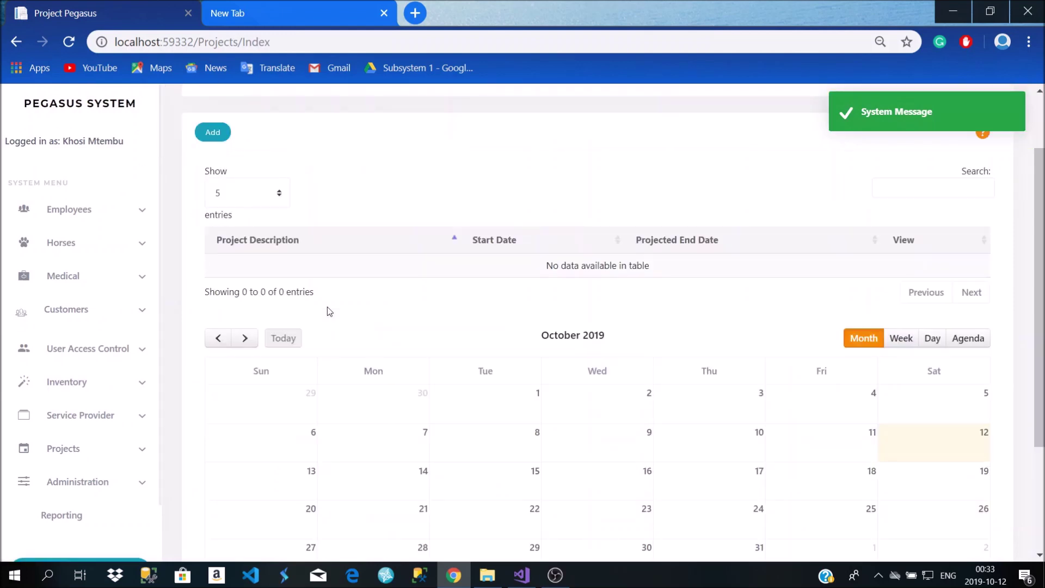
scroll(329, 312, "down", 2)
scroll(330, 311, "up", 4)
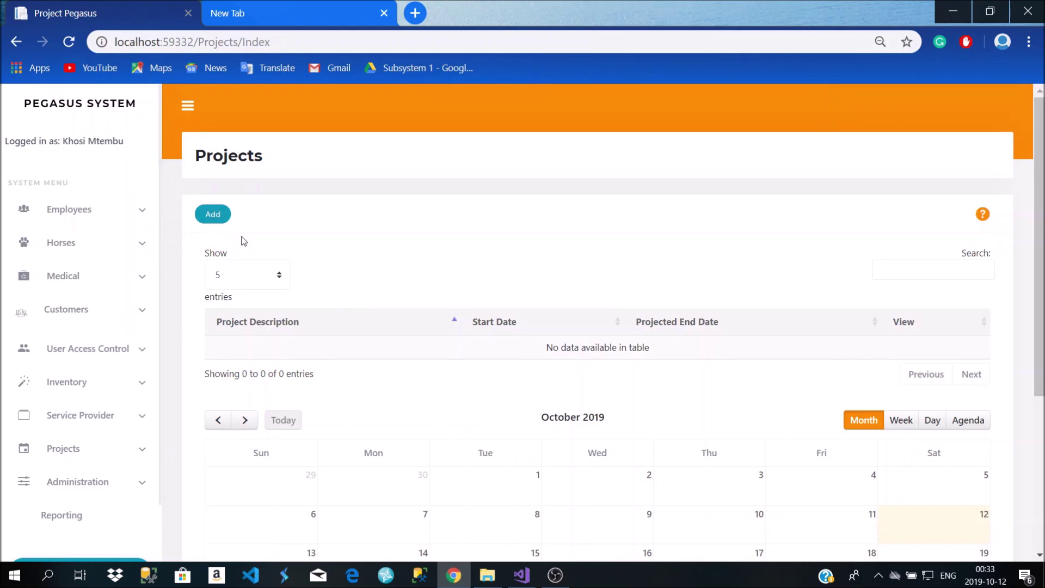
scroll(354, 247, "down", 2)
scroll(358, 268, "down", 2)
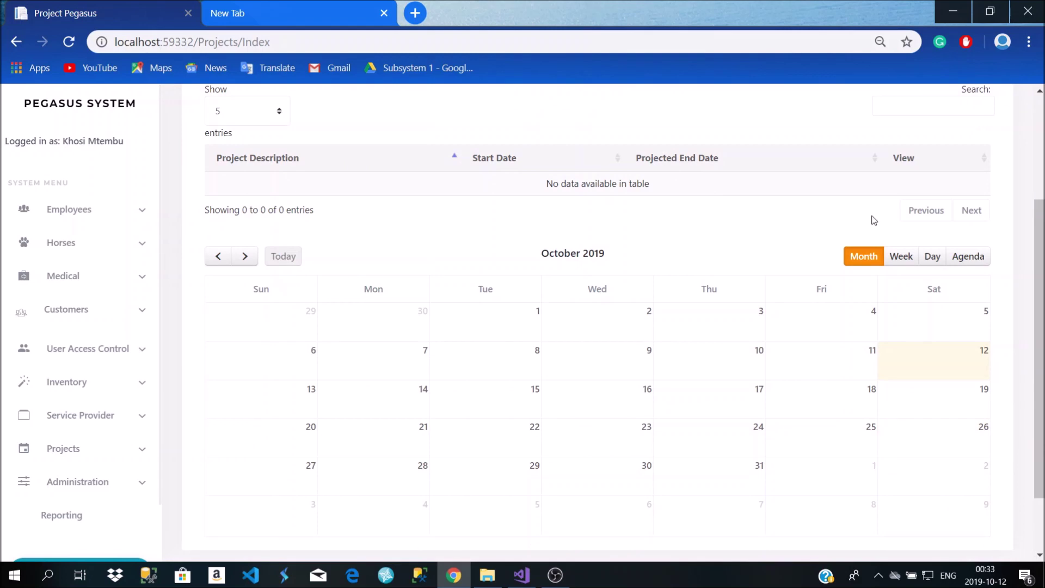
scroll(966, 479, "down", 2)
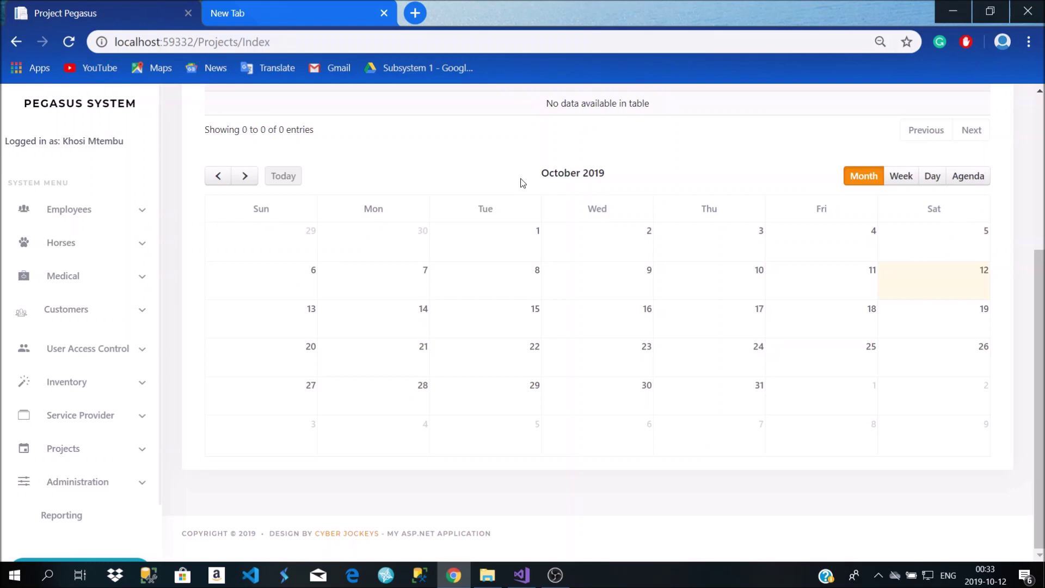
scroll(521, 182, "up", 5)
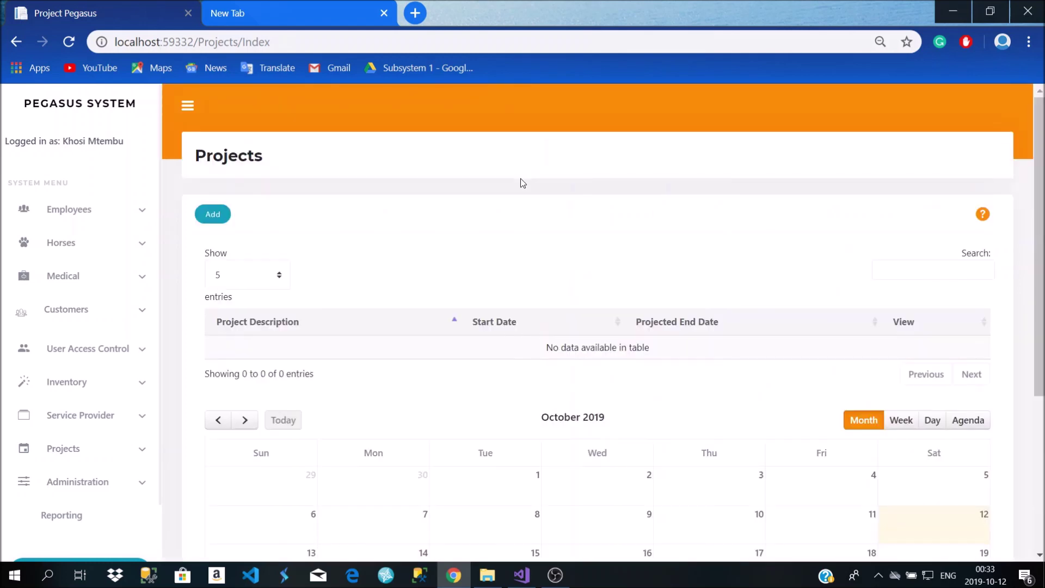
Start a new project described as 'Upgrading' with start date 2019/10/13
left_click(215, 214)
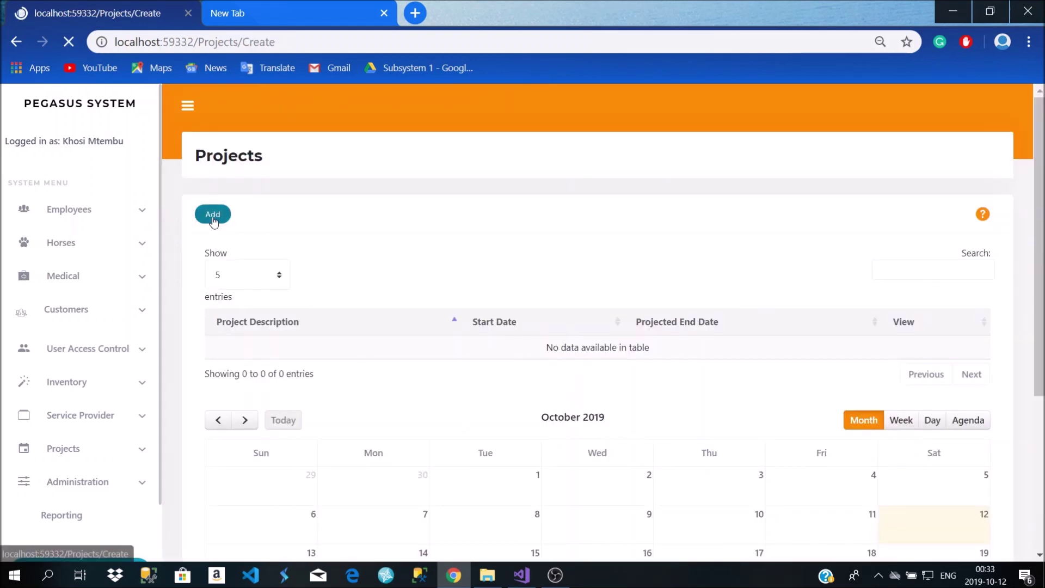
left_click(381, 261)
key("Down")
key("Up")
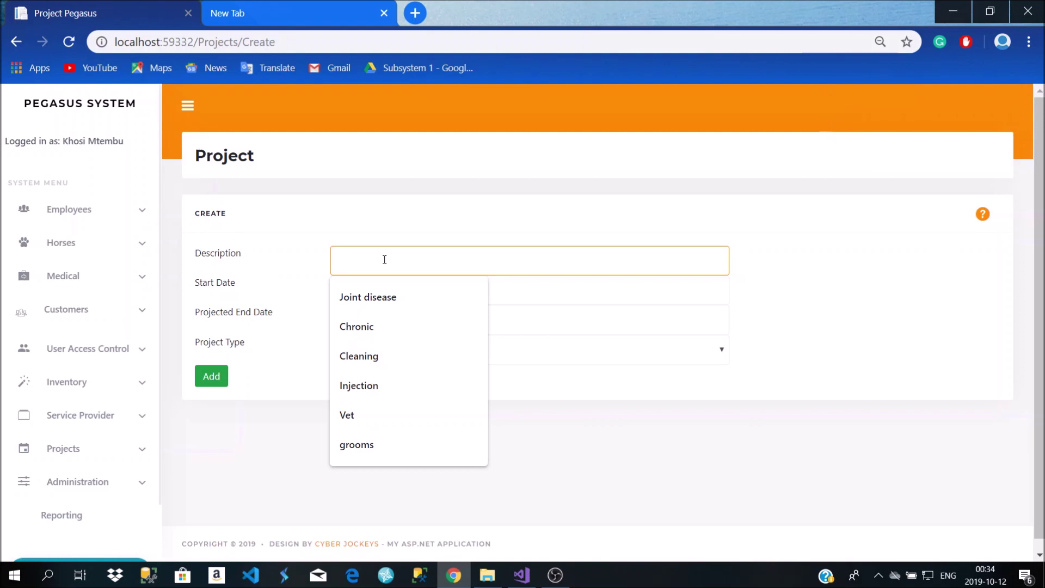
type("Upgrading")
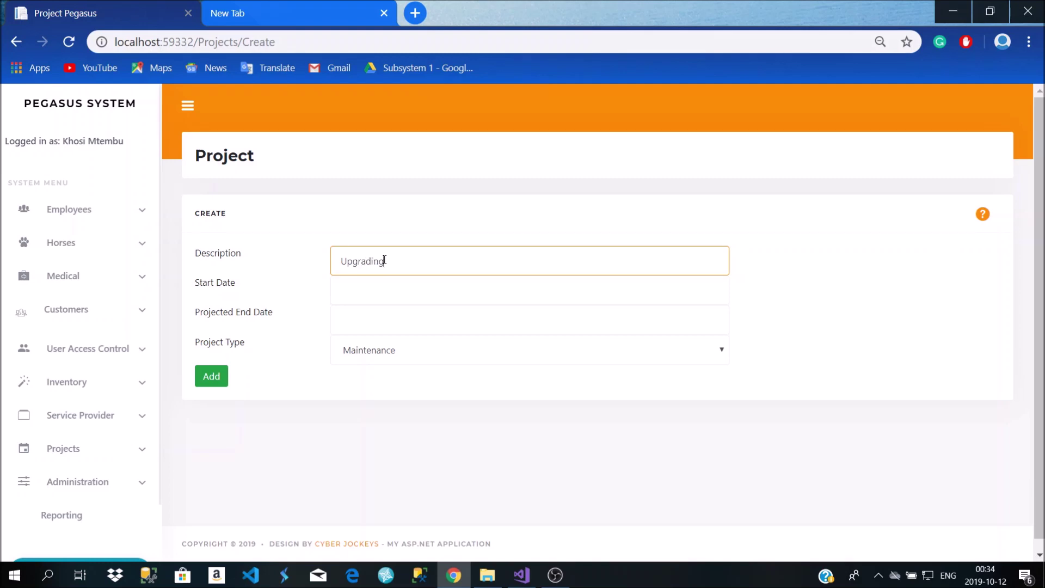
left_click(370, 287)
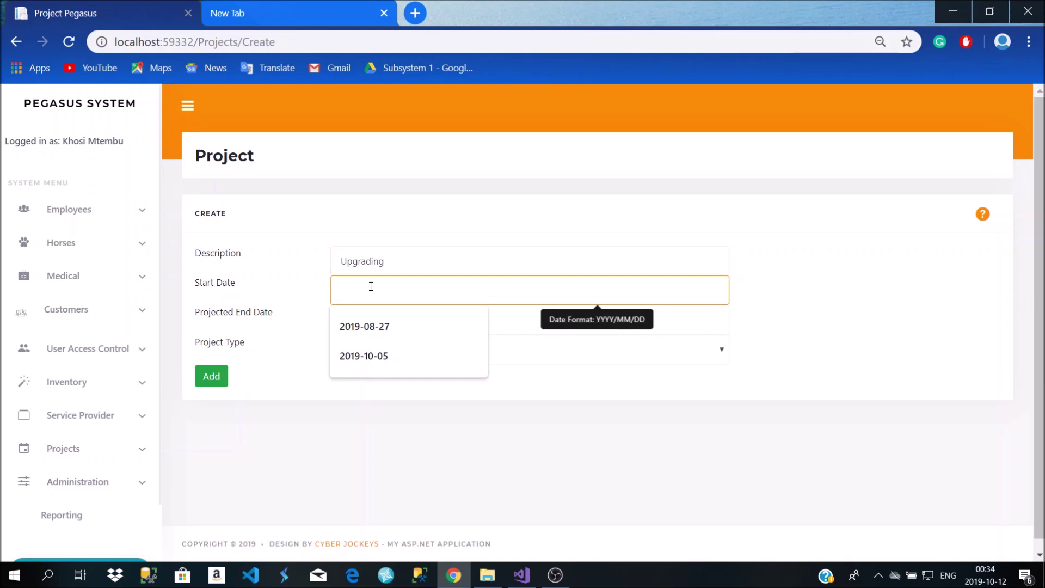
type("2019/10/13")
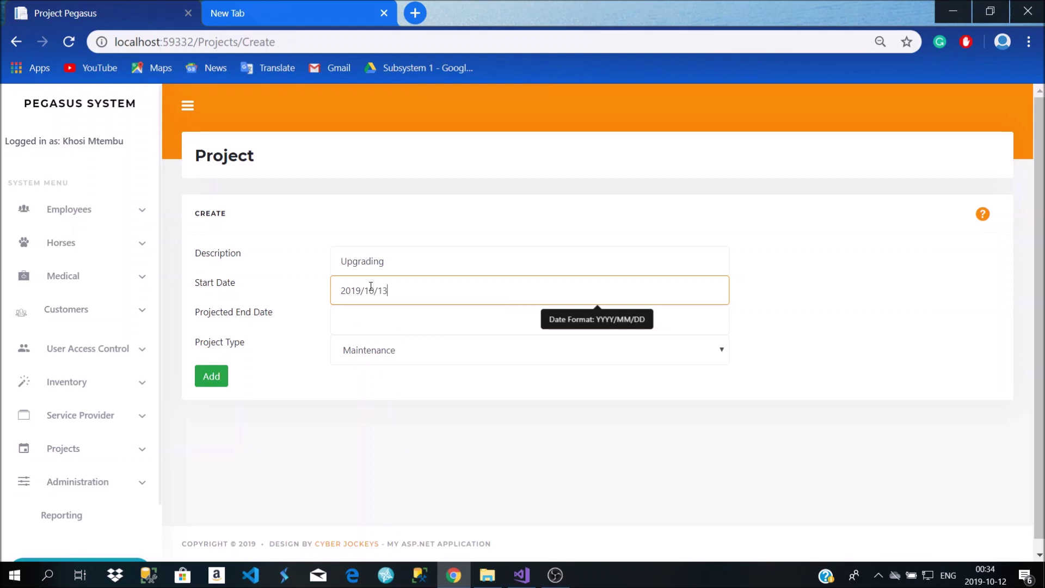
Set the projected end date to 2019/10/20 and keep Maintenance as project type
left_click(371, 329)
type("2019")
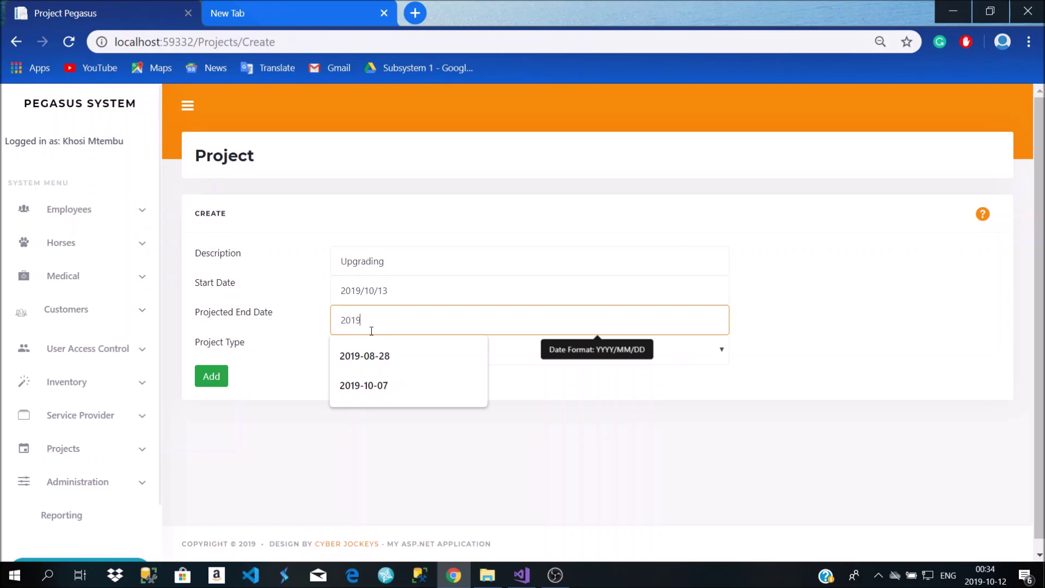
type("/10/20")
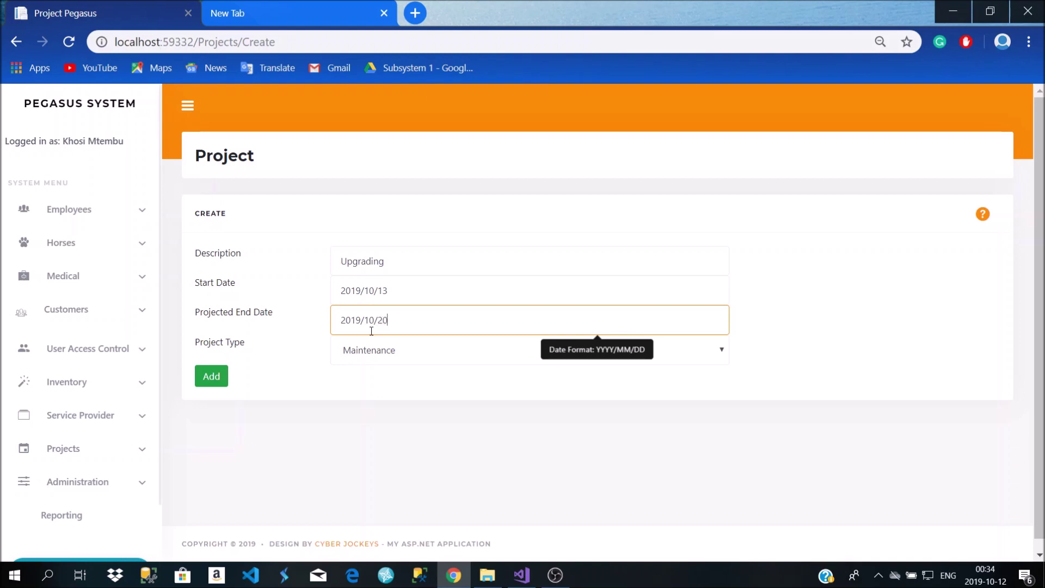
left_click(381, 345)
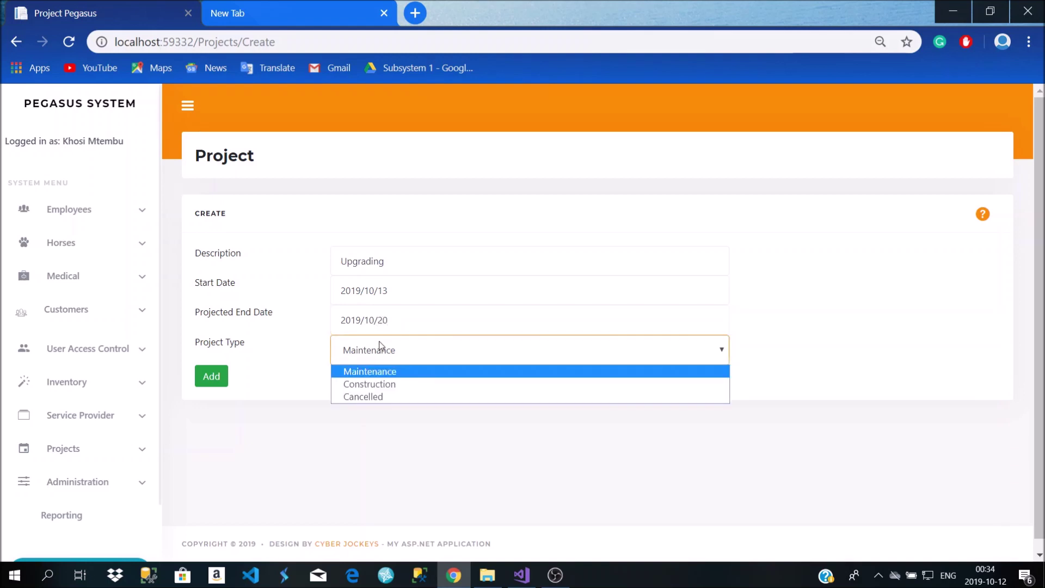
left_click(374, 375)
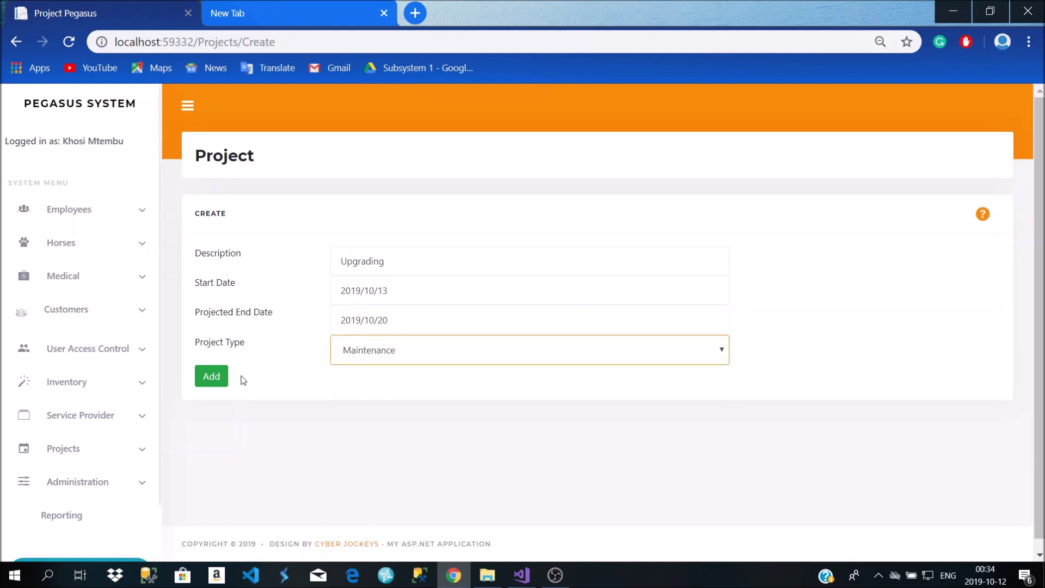
left_click(351, 360)
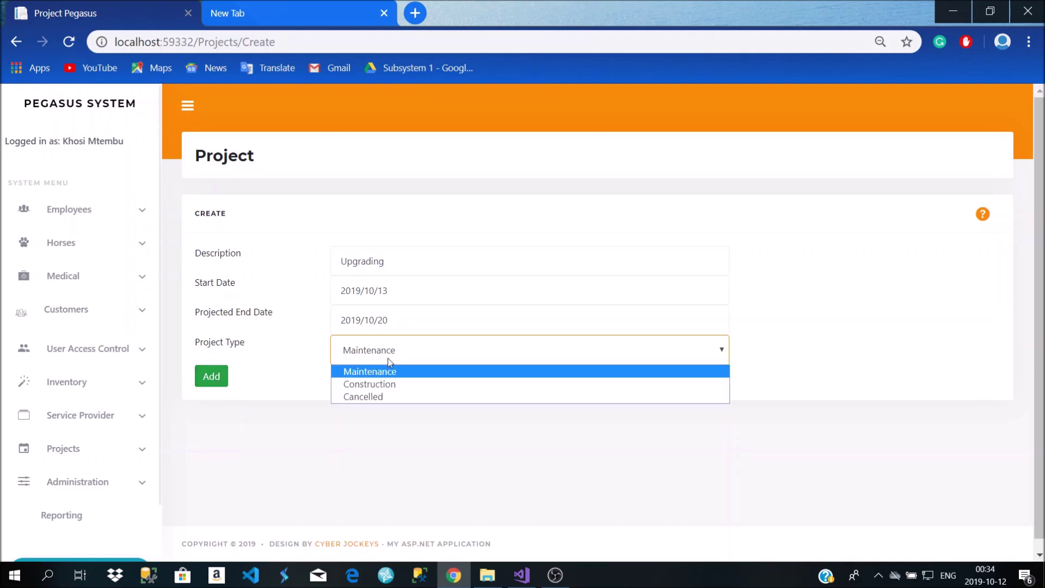
left_click(371, 373)
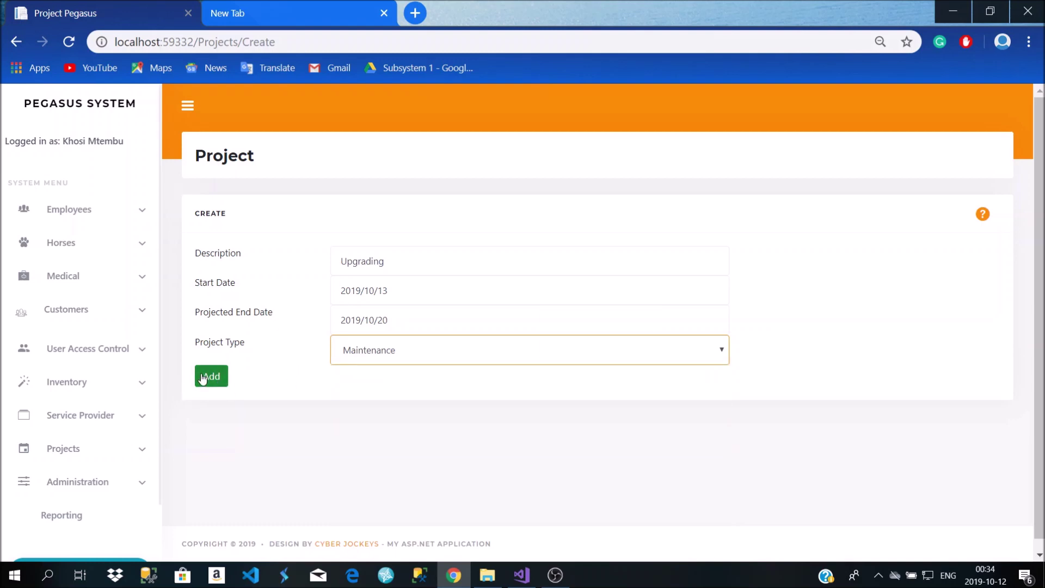
Add the Upgrading project and view it in the projects table and October calendar
left_click(203, 378)
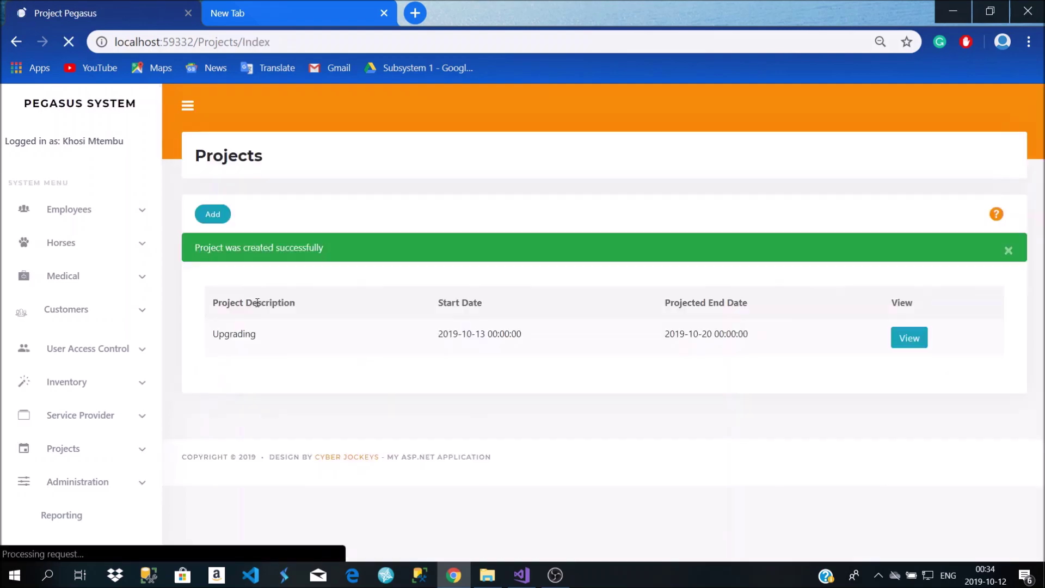
scroll(567, 327, "down", 2)
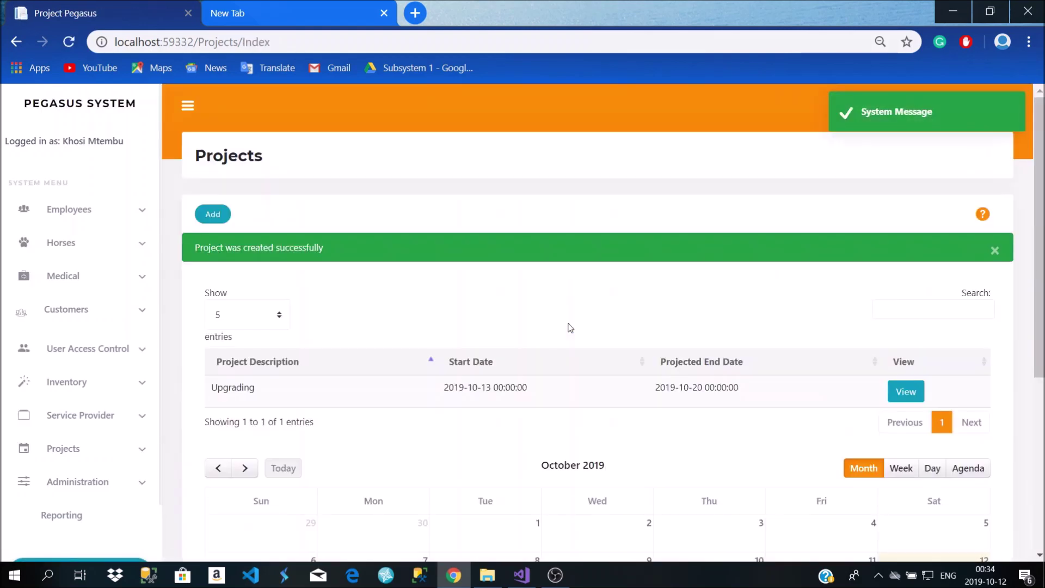
scroll(584, 341, "down", 4)
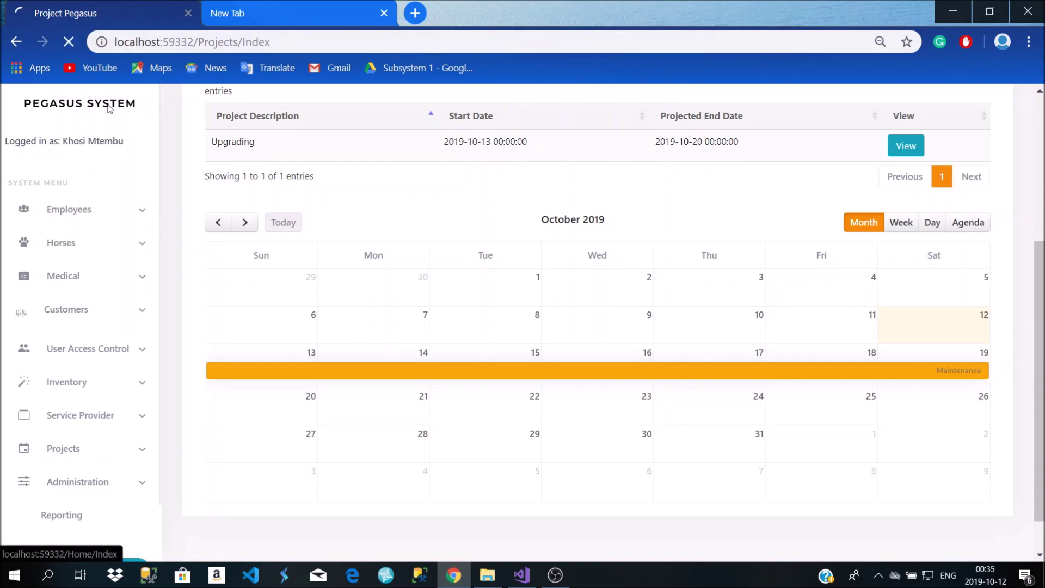
left_click(110, 108)
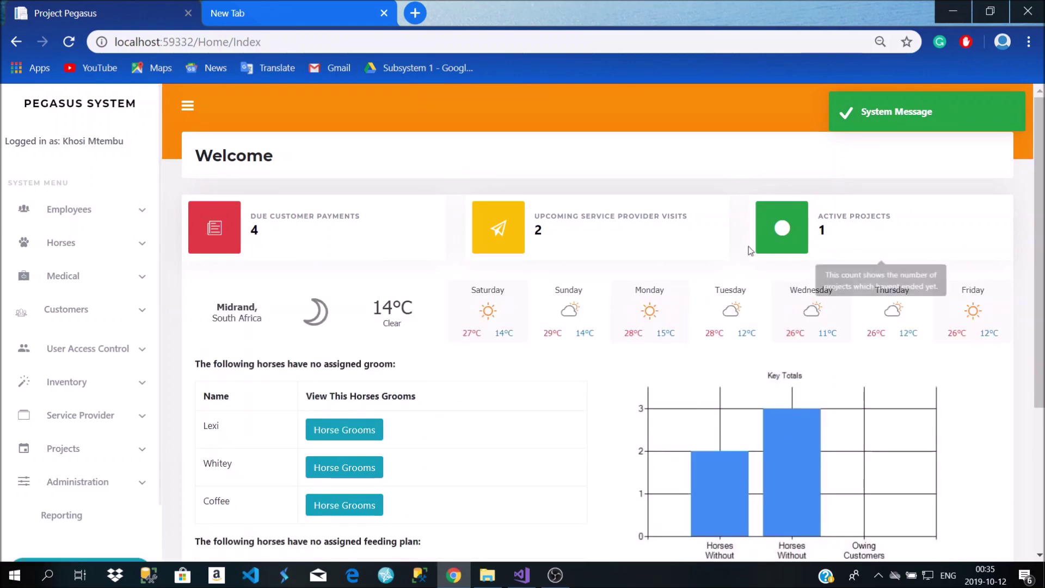
scroll(830, 256, "down", 1)
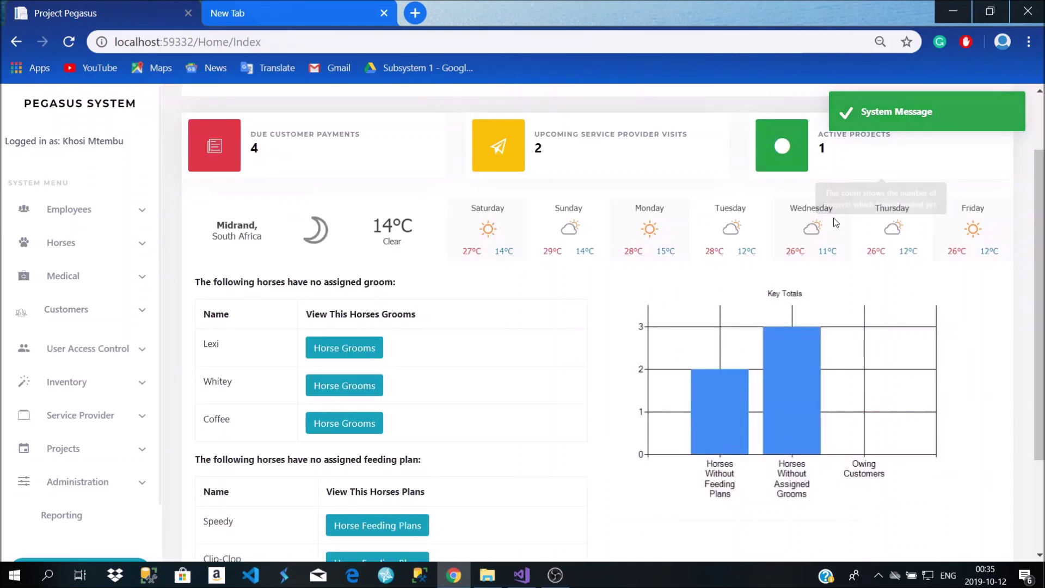
scroll(830, 256, "up", 1)
scroll(778, 209, "down", 4)
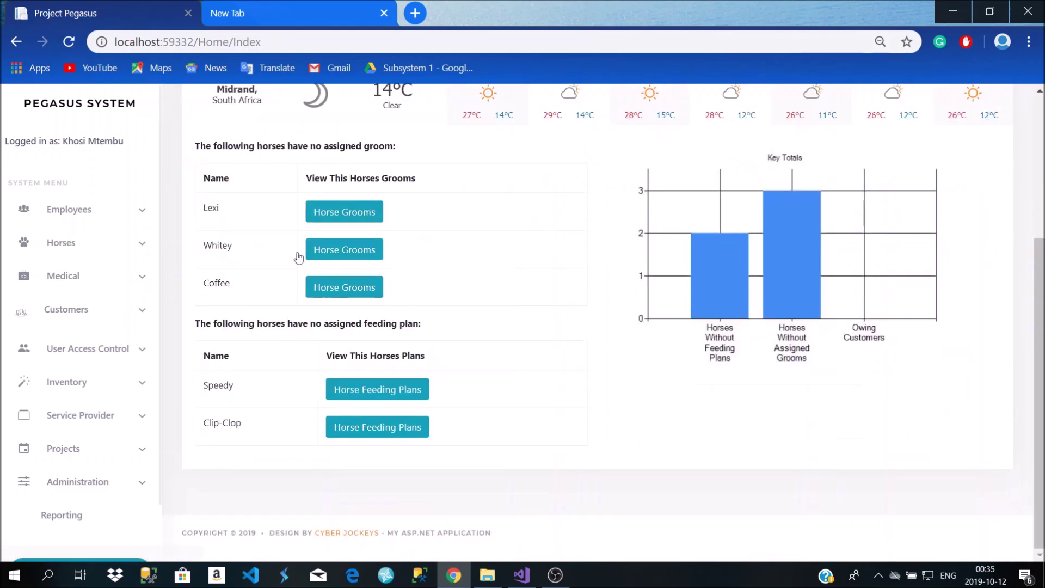
left_click(89, 447)
scroll(103, 485, "down", 2)
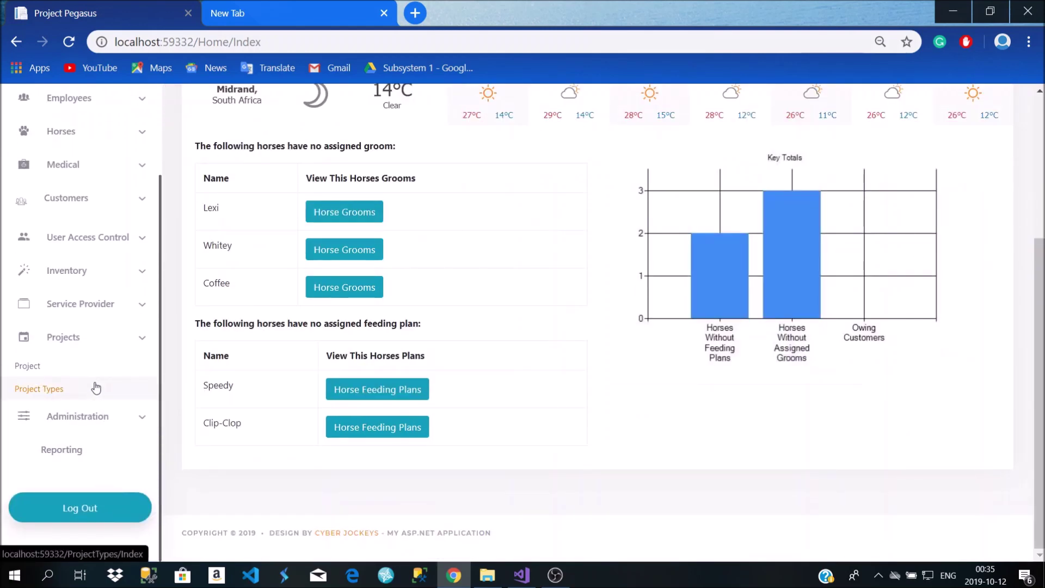
left_click(86, 366)
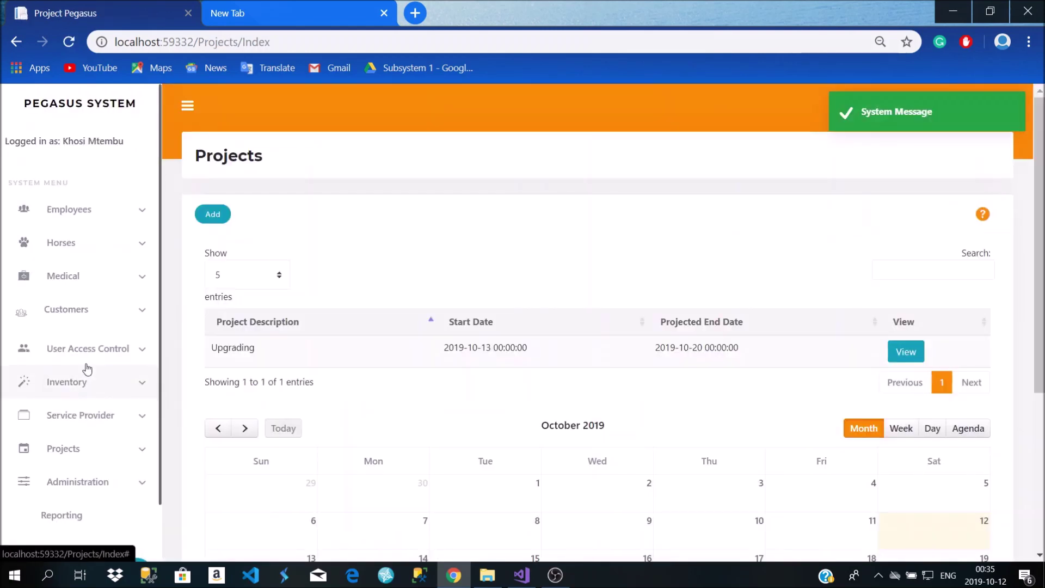
scroll(233, 387, "down", 1)
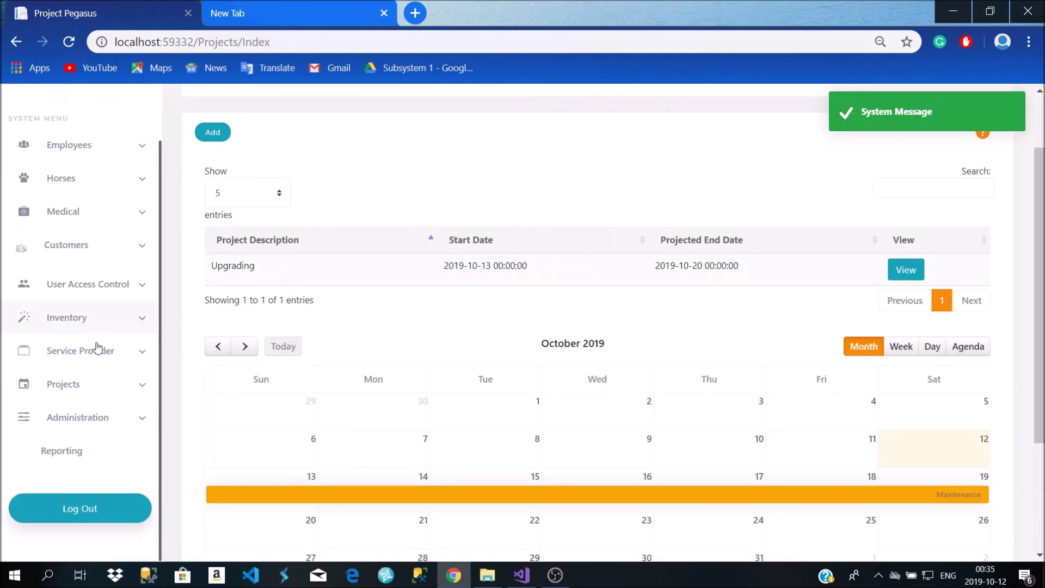
left_click(79, 387)
Add a new project type with the description 'Upgrade' to the Project Types list
left_click(71, 435)
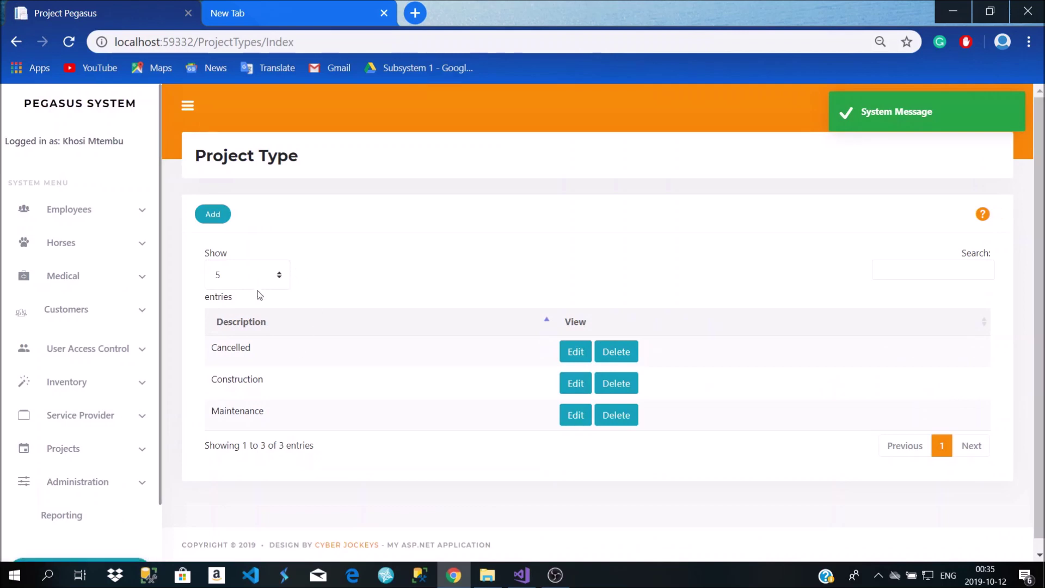
left_click(214, 215)
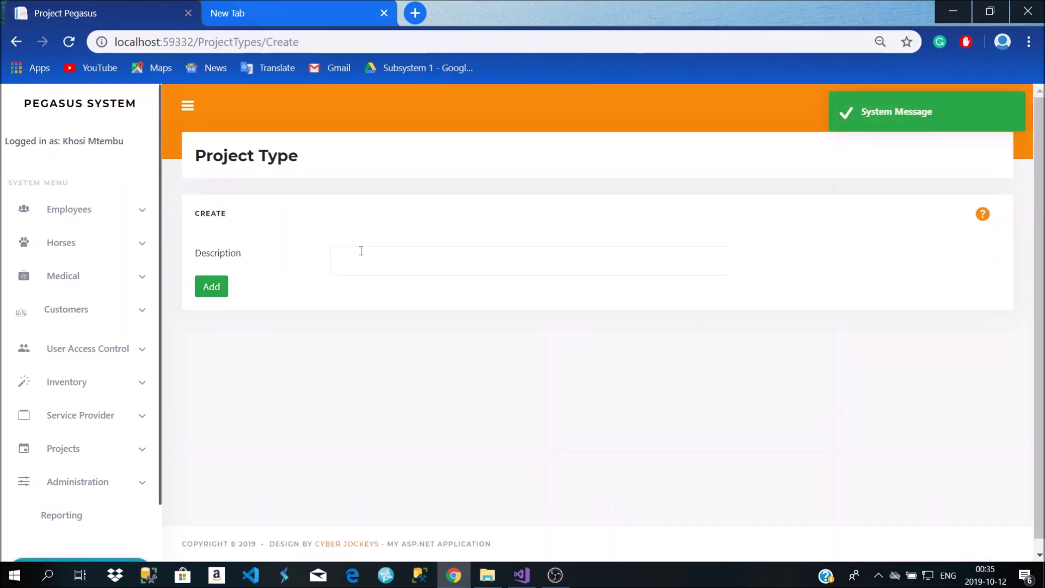
left_click(421, 262)
type("Upgrade")
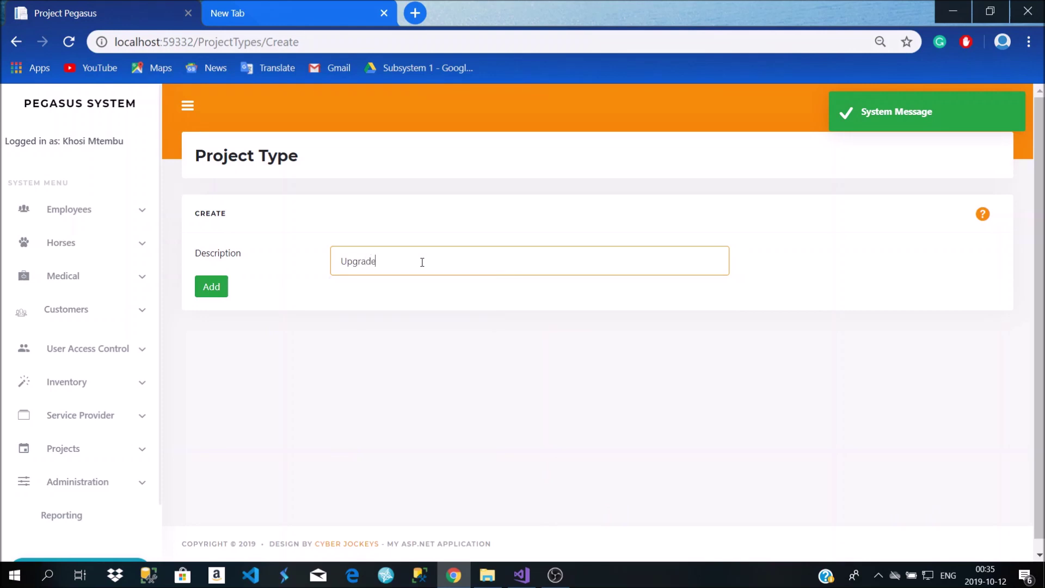
left_click(223, 288)
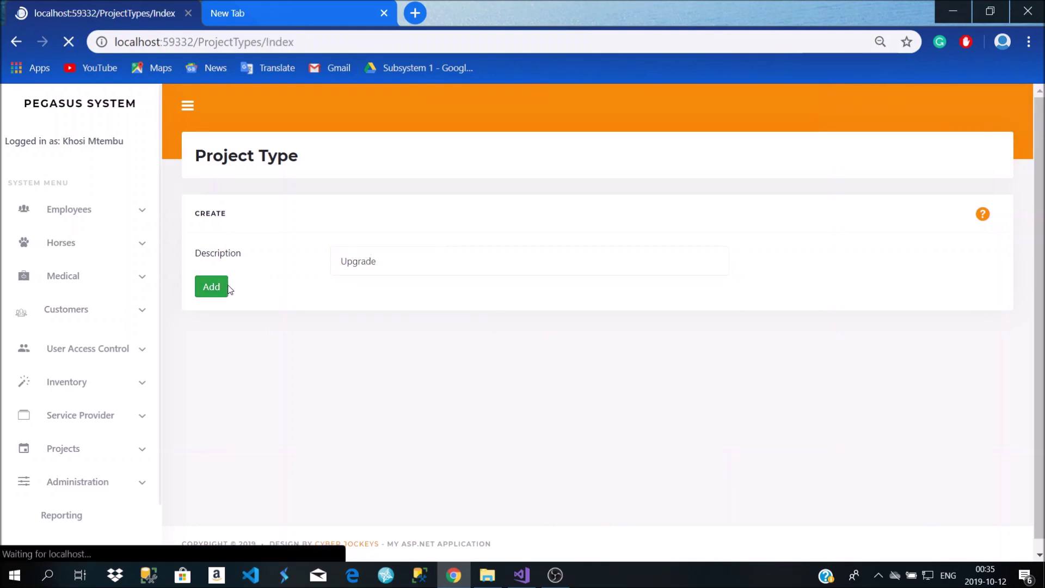
scroll(619, 371, "down", 1)
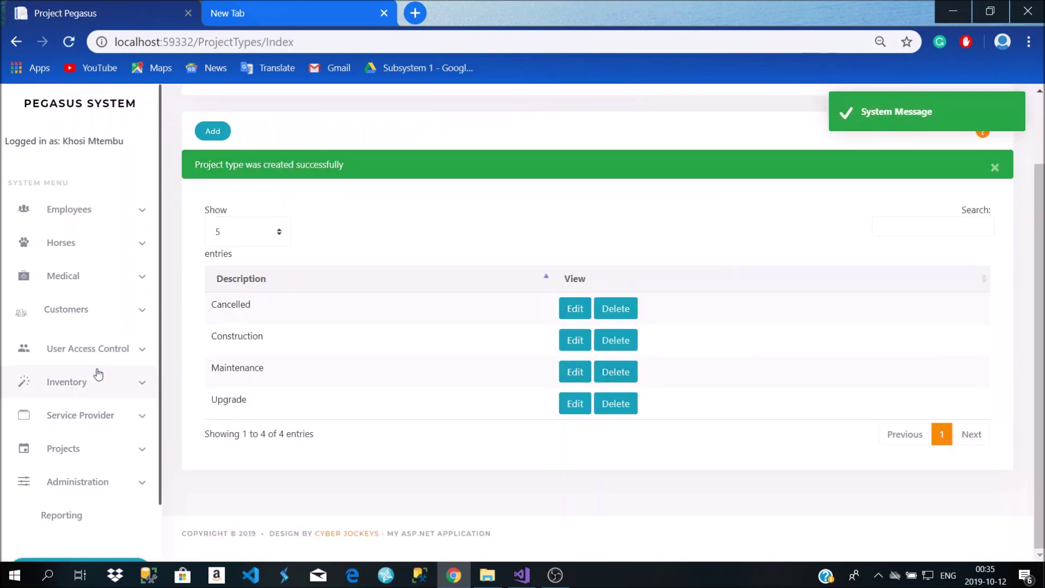
left_click(93, 460)
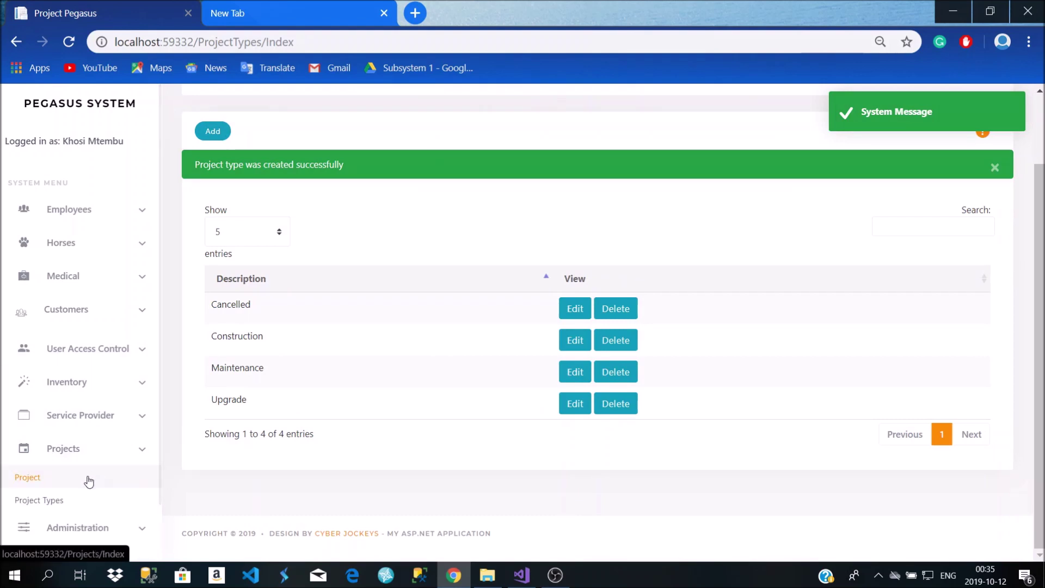
Edit the Upgrading project and change its project type to Upgrade
left_click(89, 478)
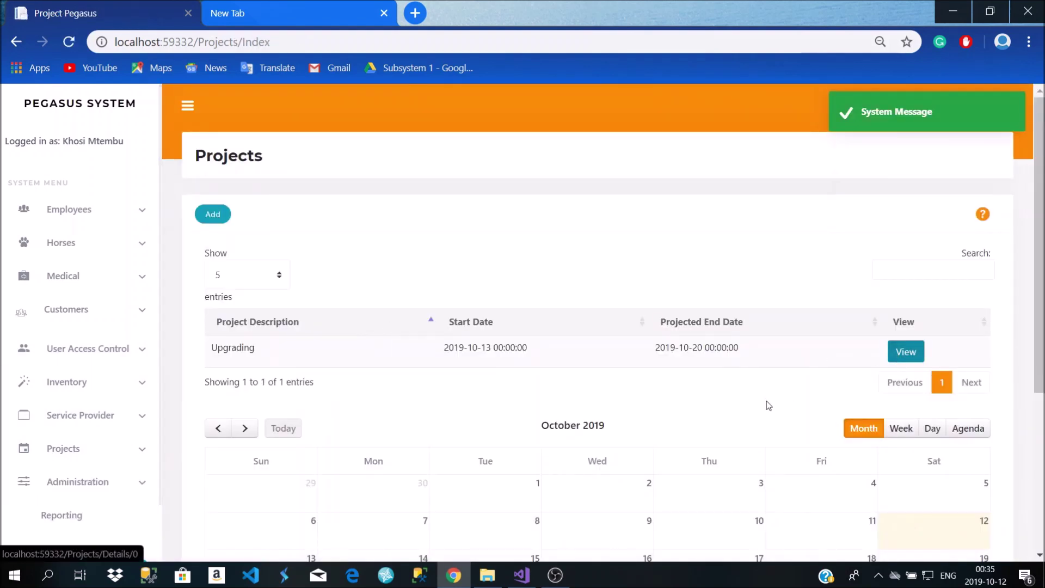
scroll(766, 401, "down", 3)
scroll(843, 349, "up", 1)
left_click(904, 272)
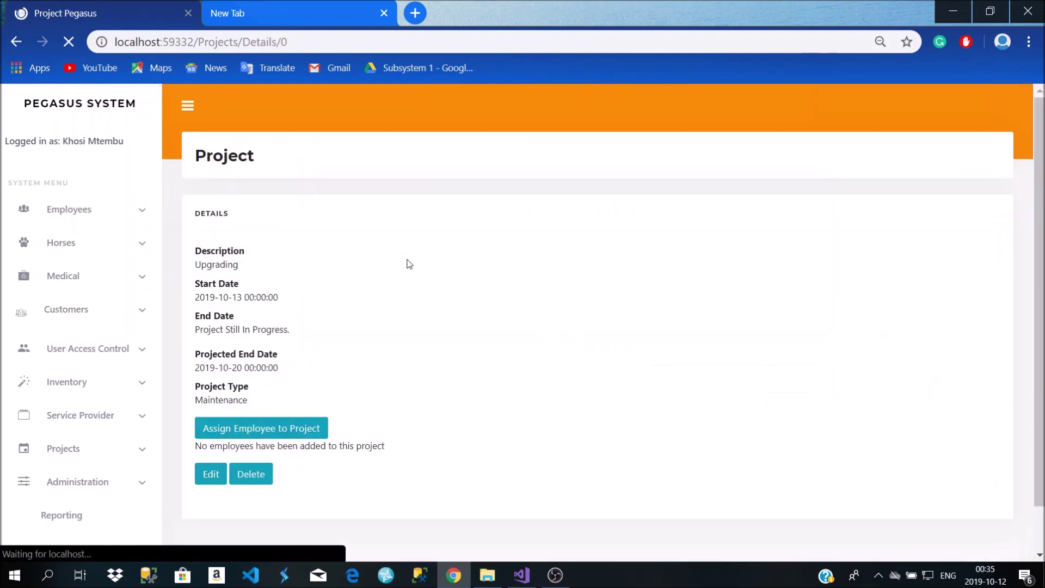
left_click(219, 479)
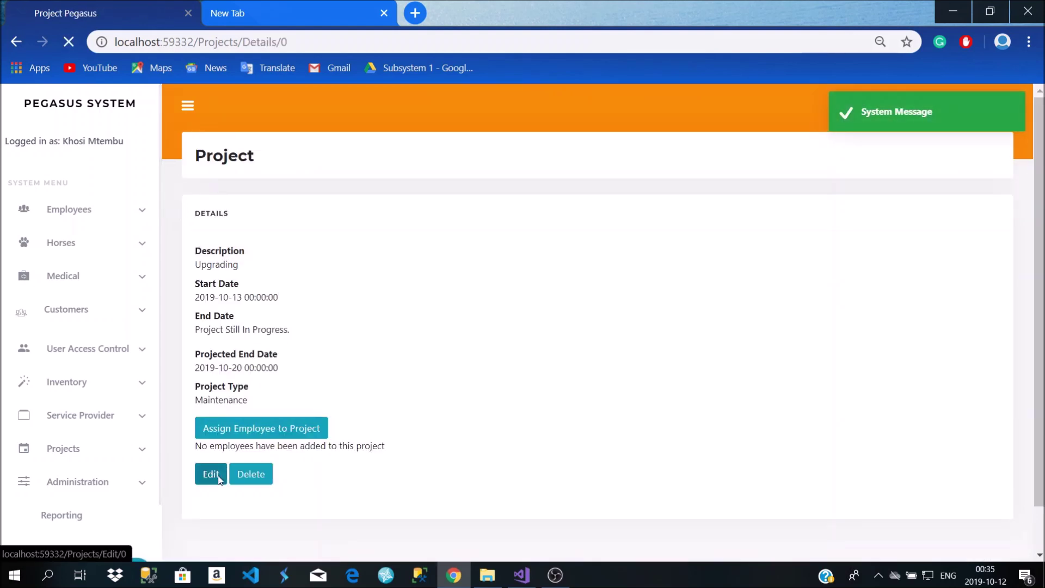
left_click(363, 322)
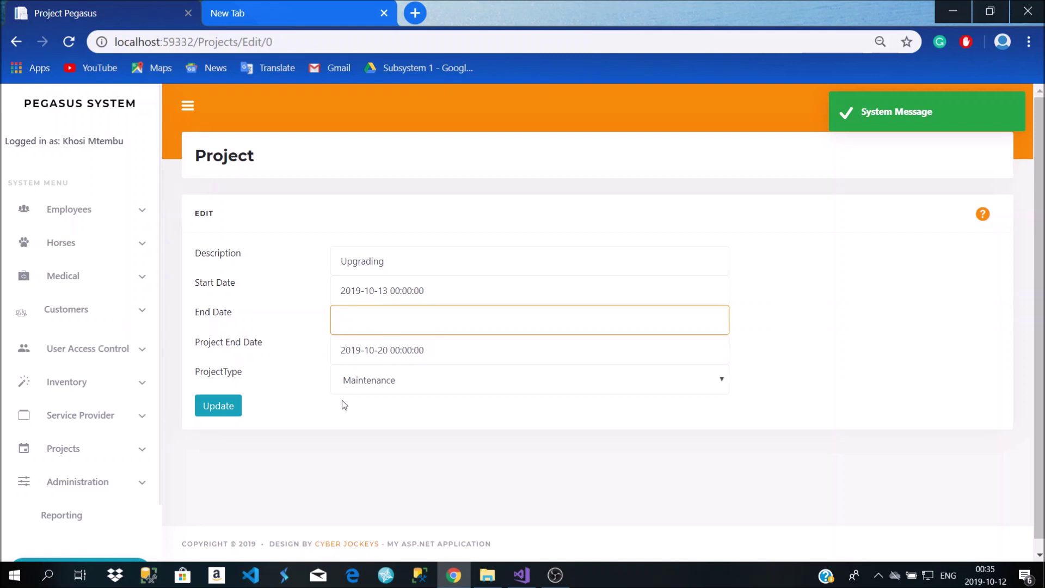
left_click(385, 380)
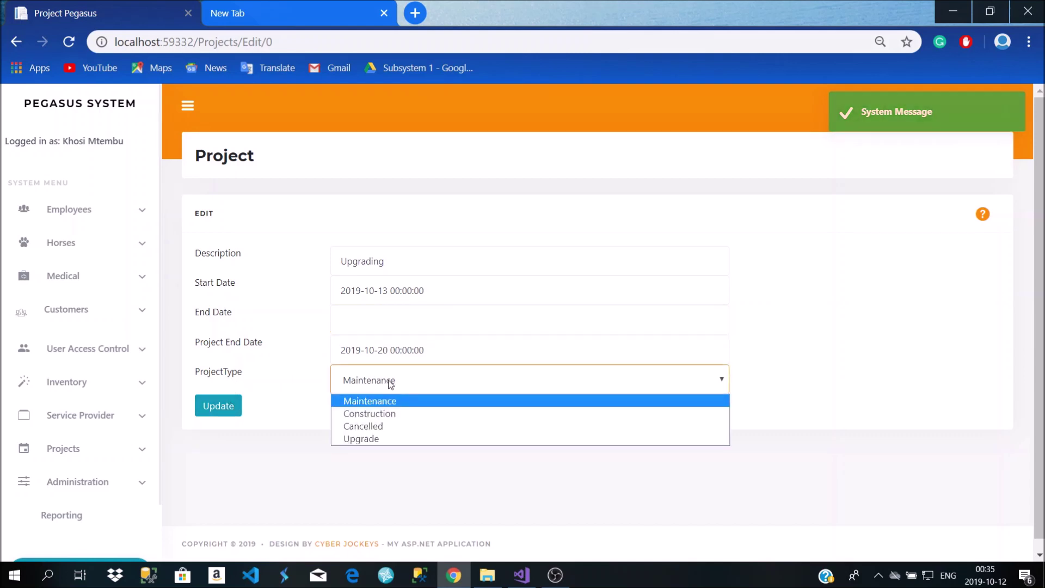
left_click(375, 439)
Rename the project's description to 'Paddock' and save the changes
left_click(405, 263)
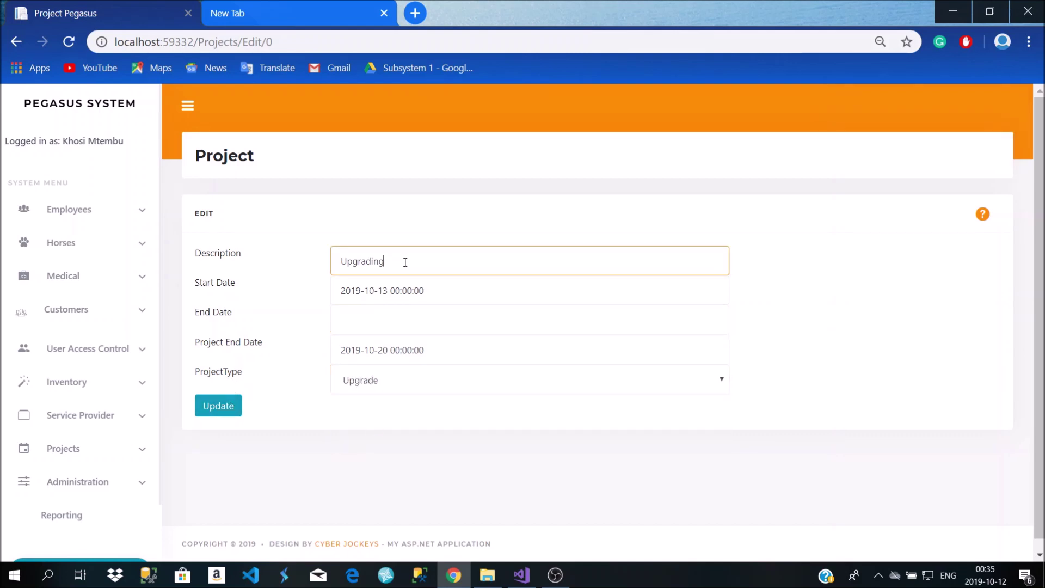
key("BackSpace")
key("BackSpace")
key("BackSpace")
key("BackSpace")
key("BackSpace")
key("BackSpace")
key("BackSpace")
key("BackSpace")
key("BackSpace")
type("Padddo")
key("BackSpace")
left_click(218, 406)
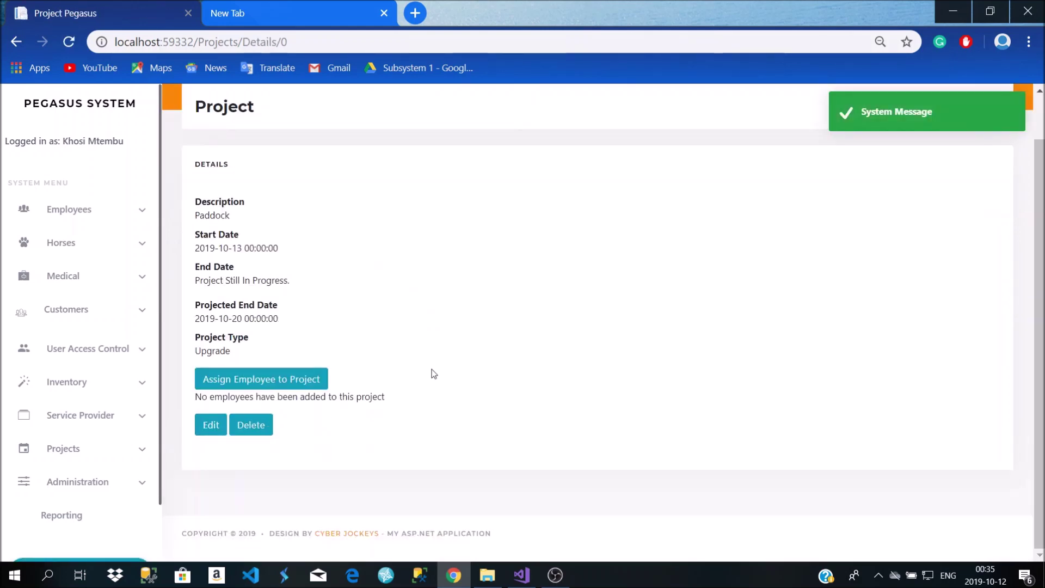
Choose an employee on the Project Employee form and assign them to the Paddock project
left_click(263, 384)
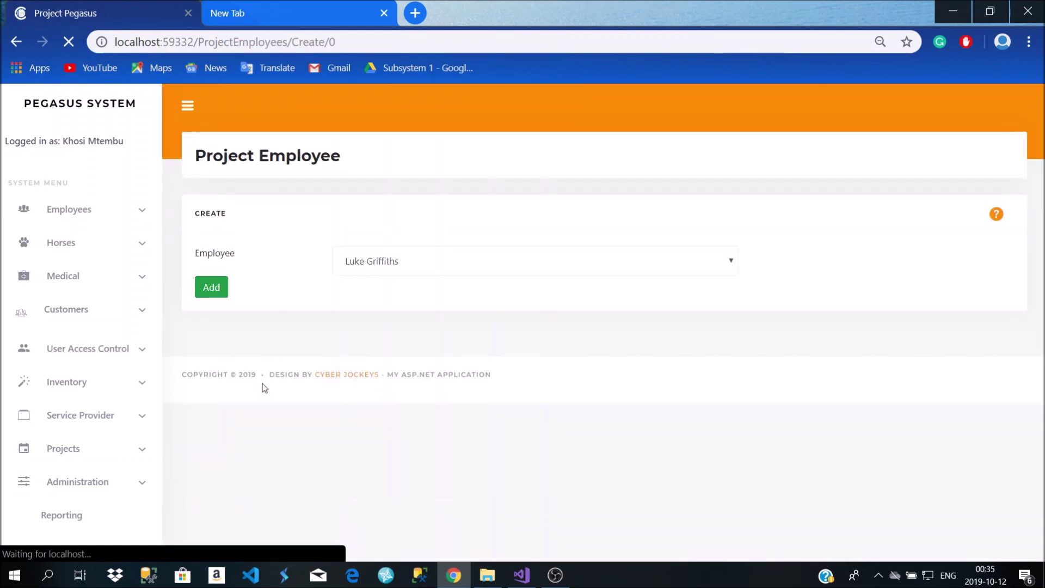
left_click(434, 263)
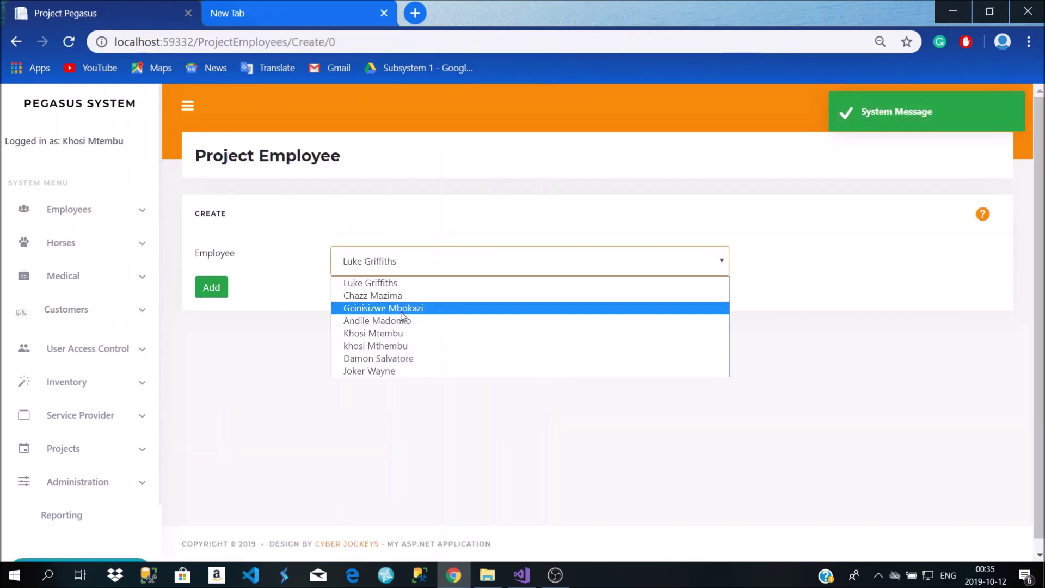
left_click(375, 380)
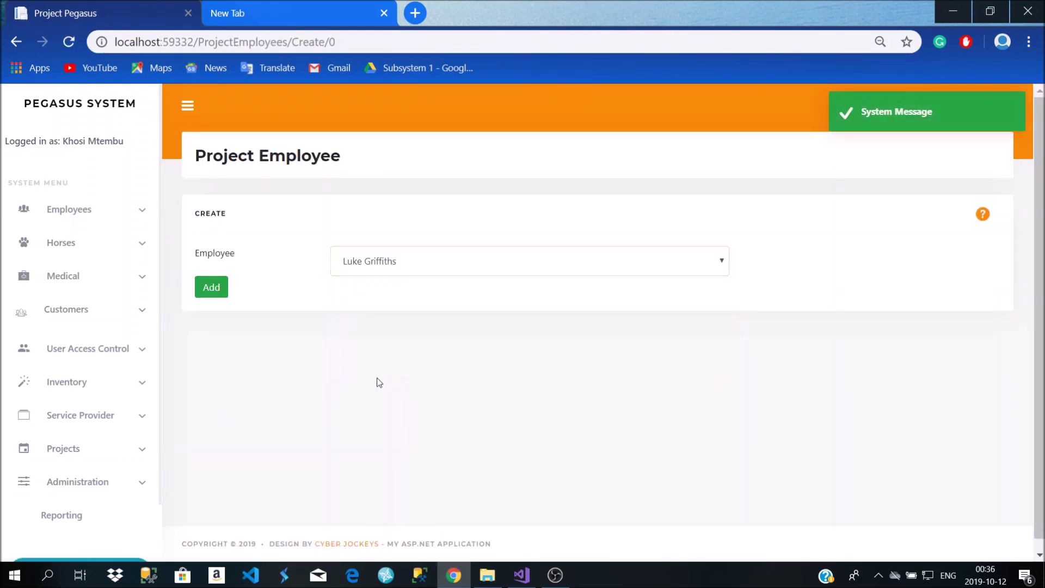
left_click(400, 273)
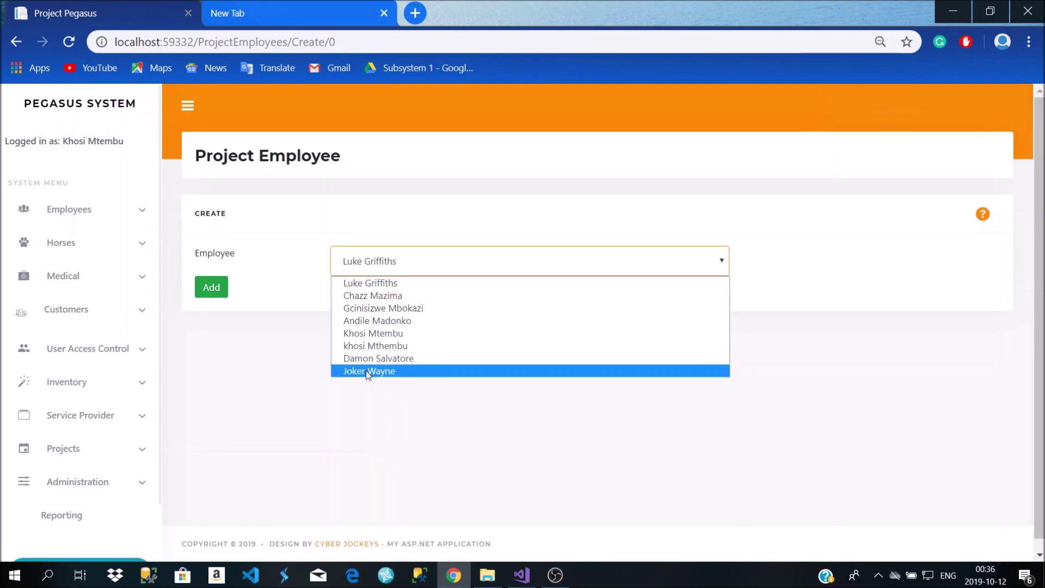
left_click(366, 370)
left_click(212, 288)
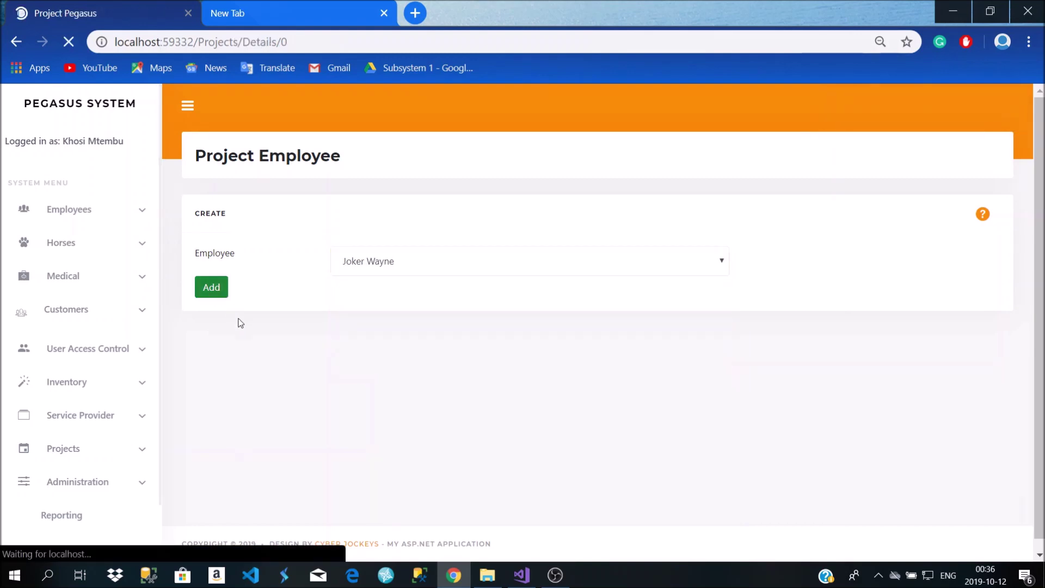
scroll(241, 325, "down", 1)
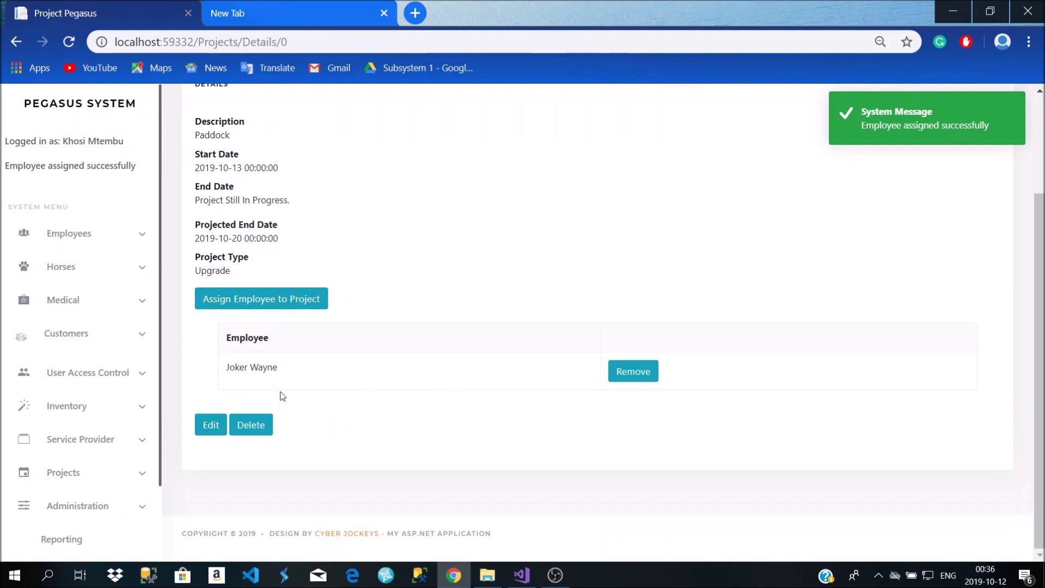
scroll(308, 370, "up", 2)
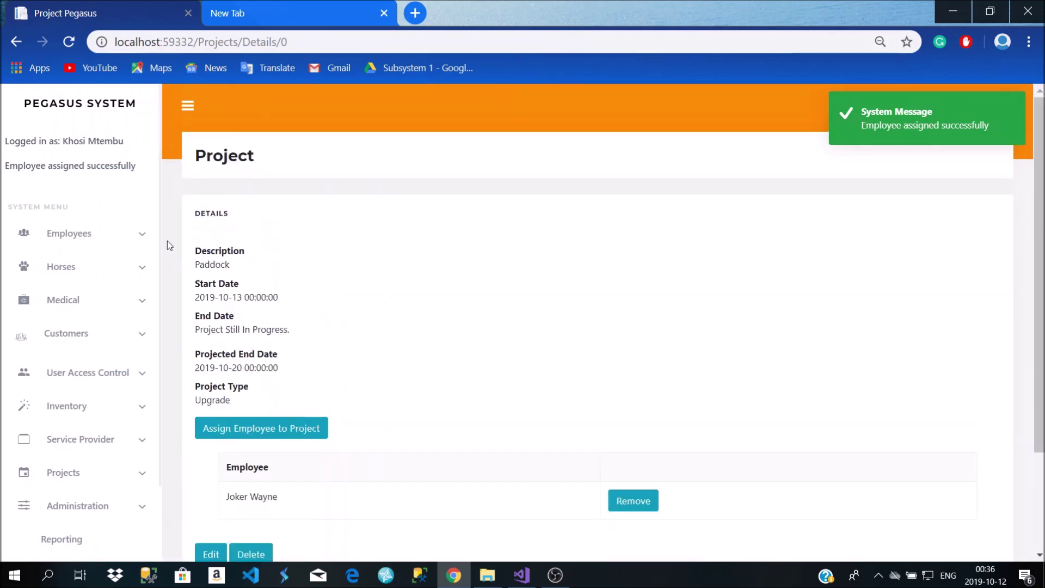
scroll(80, 479, "down", 2)
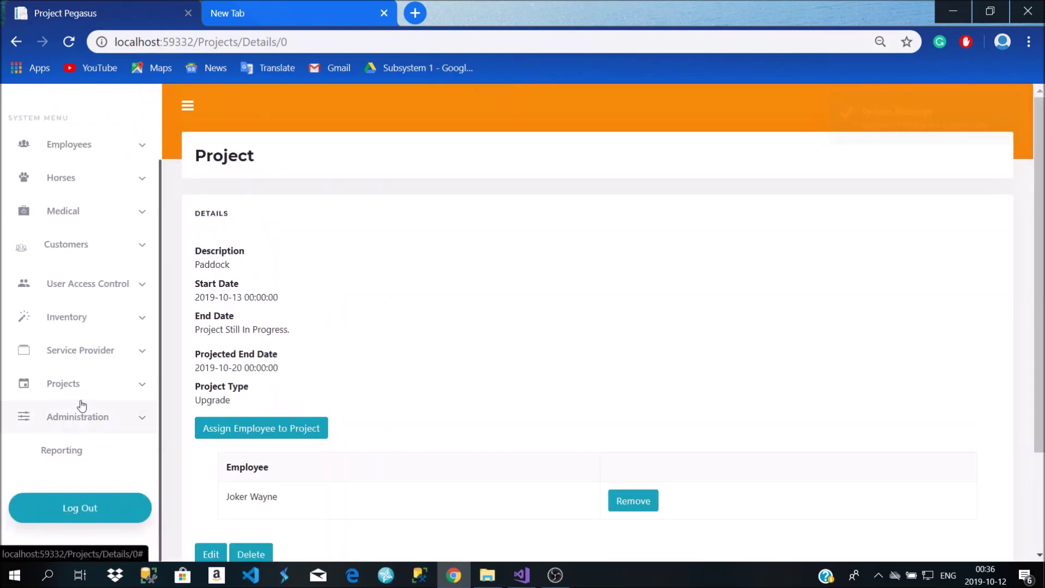
Open the Projects list and scroll to Paddock's 2019-10-13 to 2019-10-20 Upgrade calendar bar
left_click(83, 388)
left_click(80, 413)
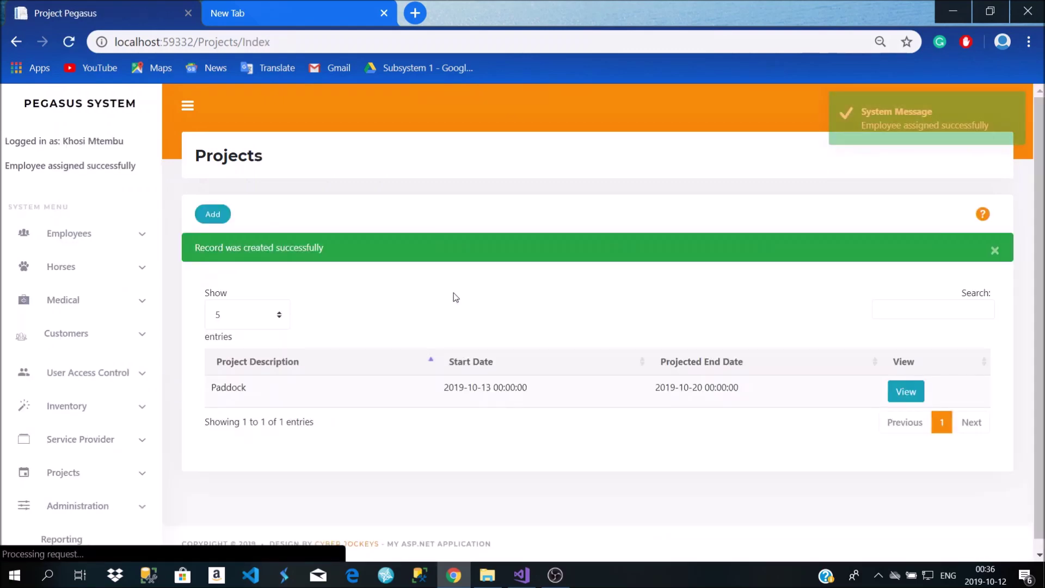
scroll(448, 306, "down", 5)
scroll(448, 305, "up", 4)
scroll(418, 313, "down", 4)
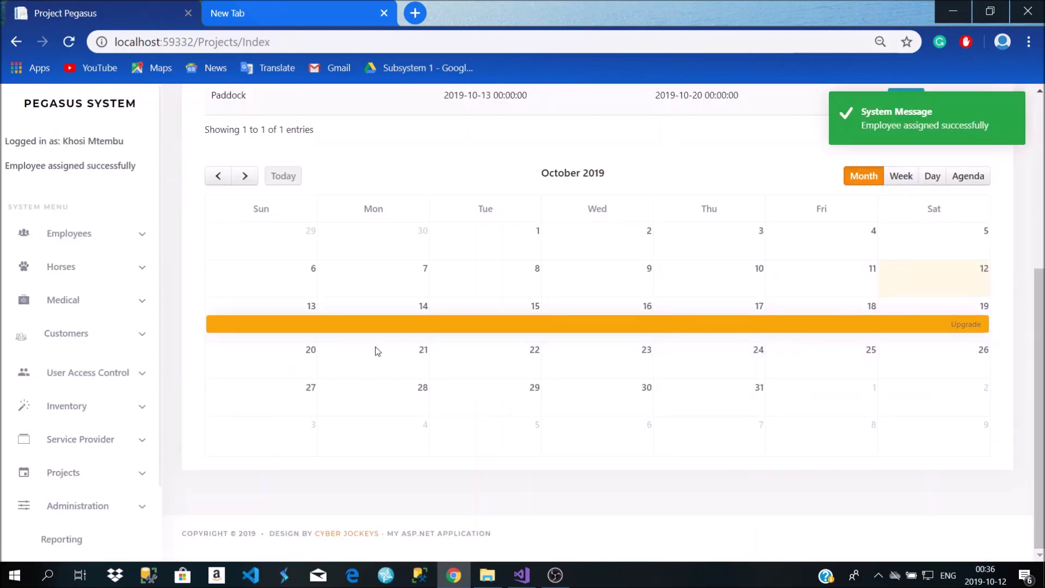
scroll(375, 352, "up", 3)
scroll(377, 351, "up", 2)
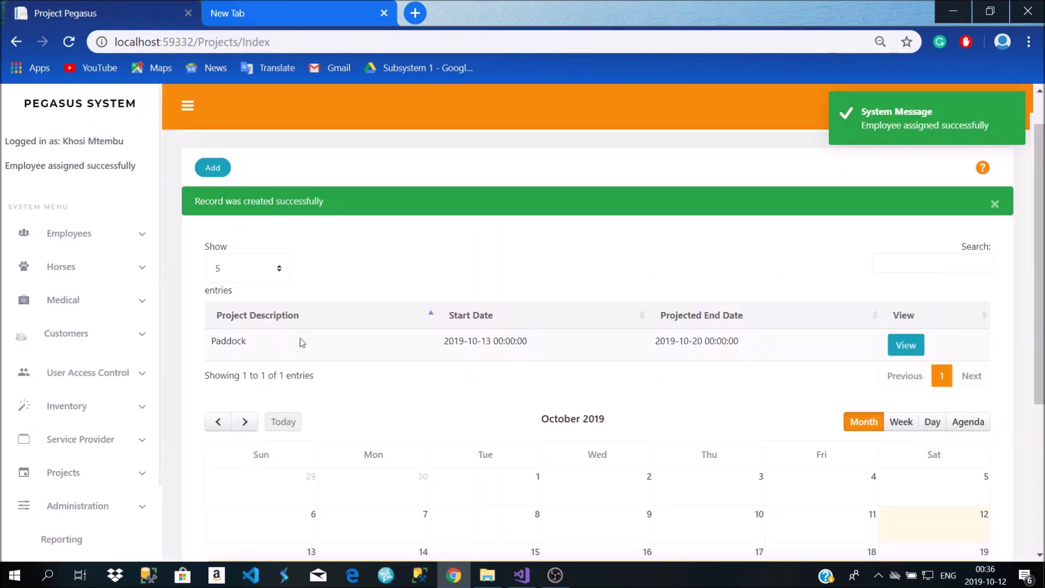
scroll(263, 339, "down", 4)
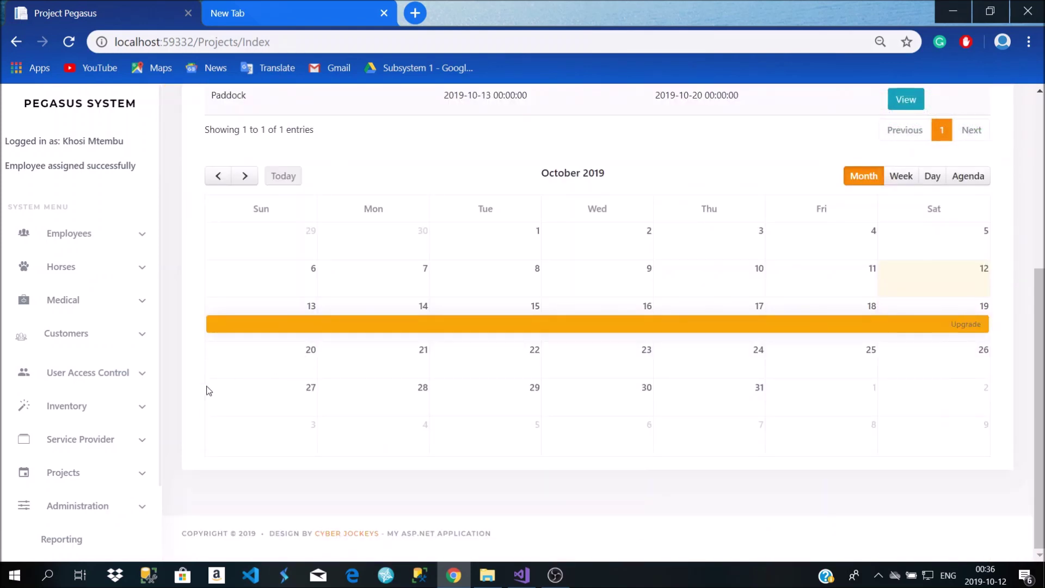
scroll(39, 418, "down", 1)
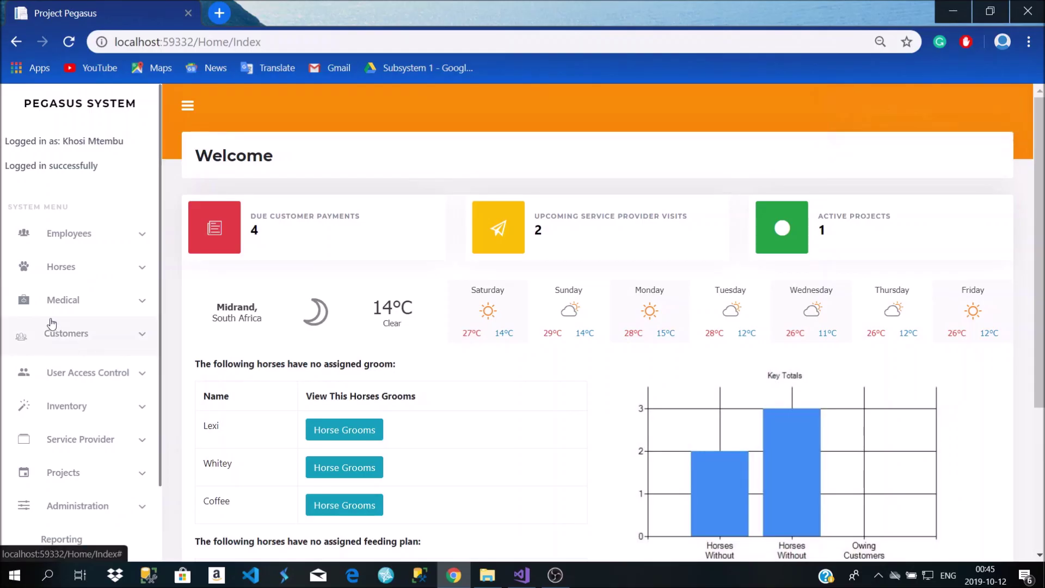
Open Reporting under Administration to reach the Reports page
scroll(88, 325, "down", 2)
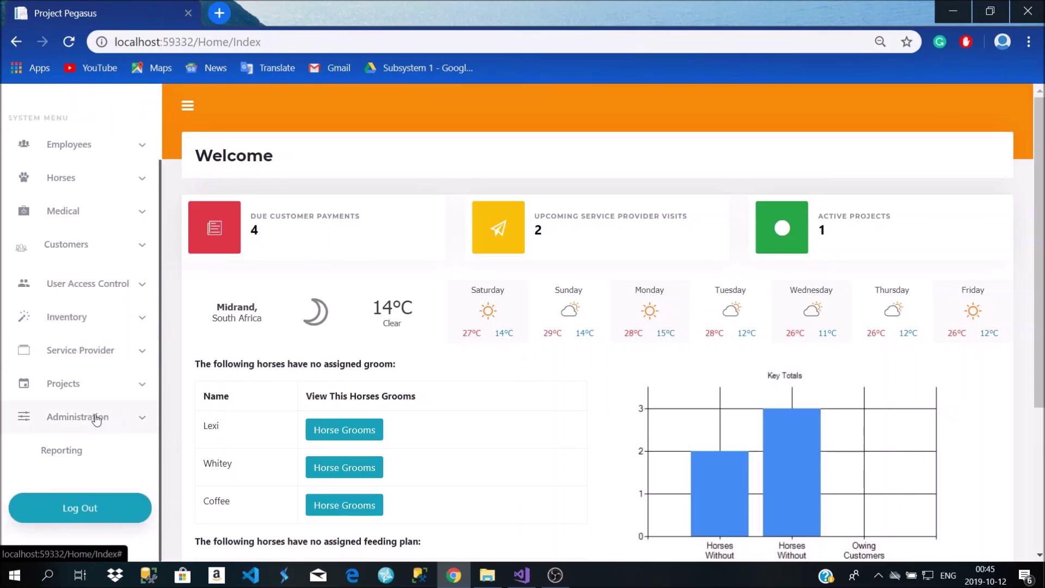
left_click(107, 458)
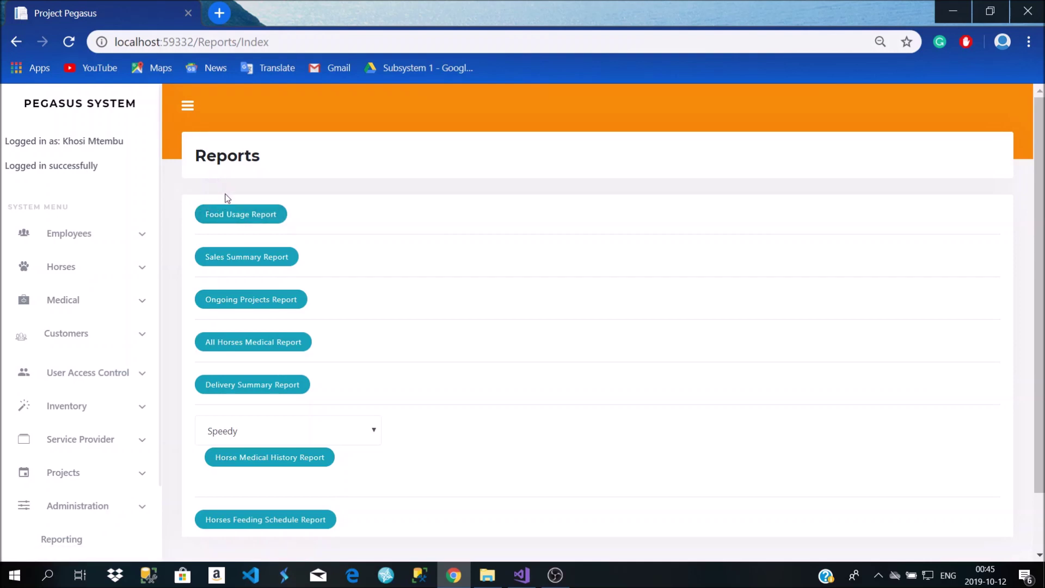
Open the Food Usage Report and review its Grass charts and the 9 Bales daily usage row
left_click(240, 219)
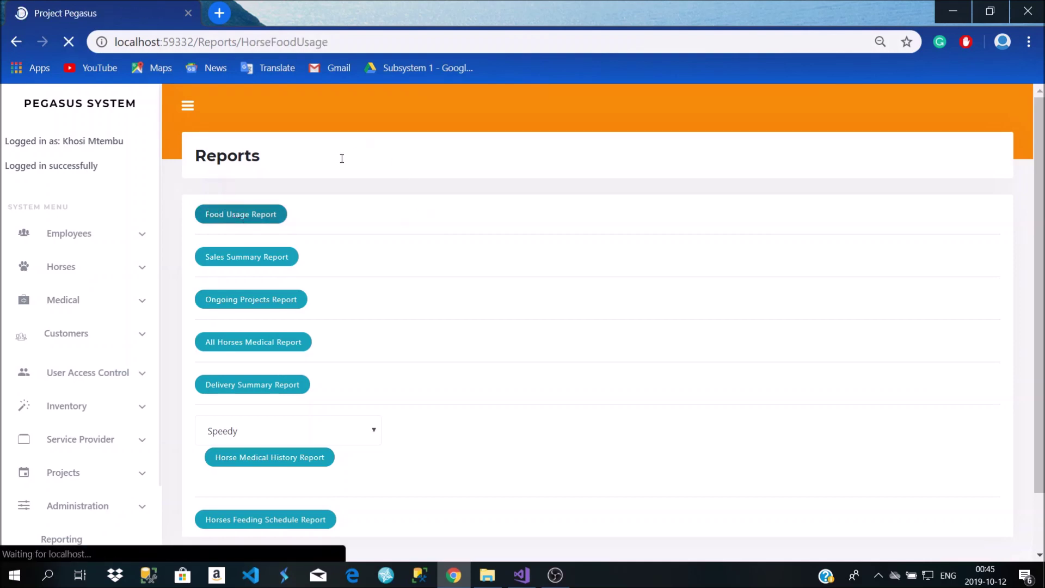
scroll(373, 222, "down", 4)
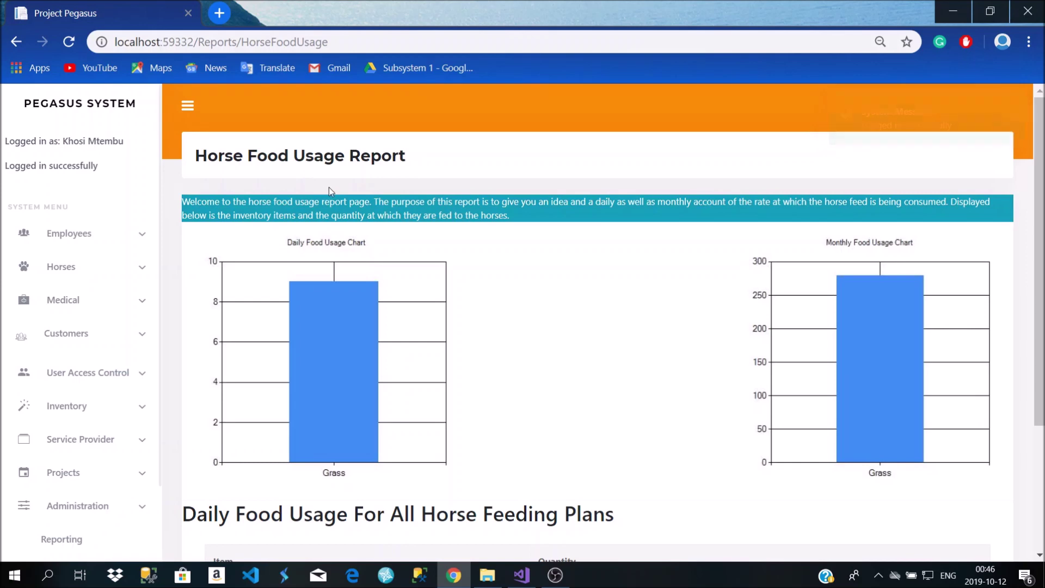
scroll(364, 188, "down", 5)
scroll(368, 190, "up", 5)
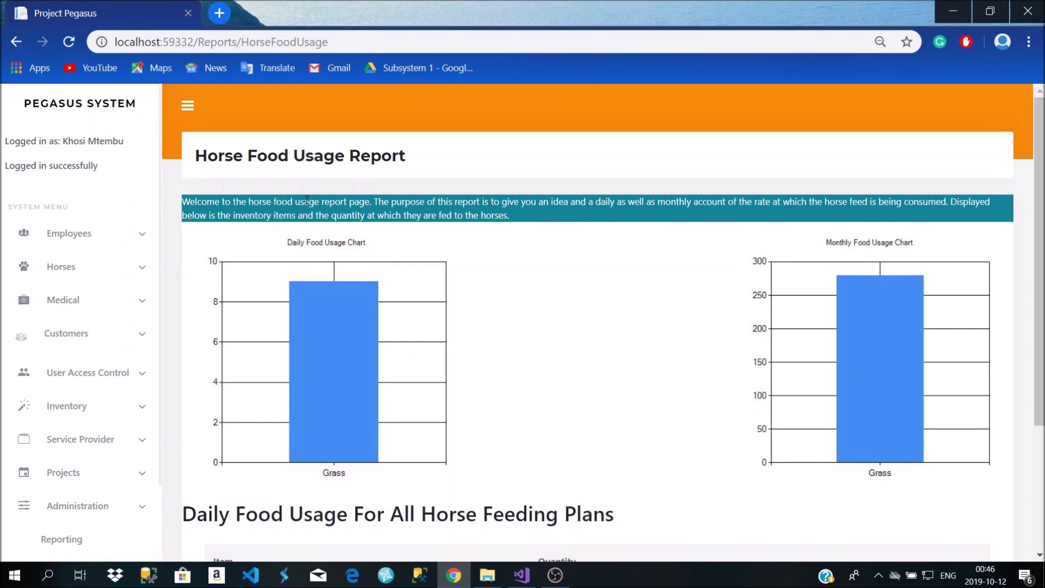
scroll(307, 202, "down", 3)
scroll(307, 204, "up", 3)
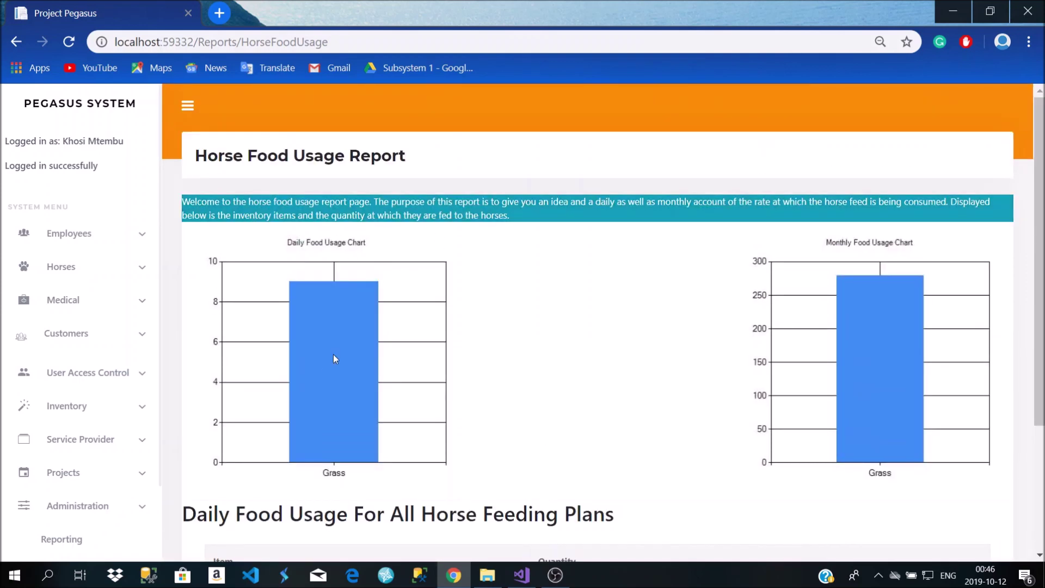
scroll(712, 396, "down", 3)
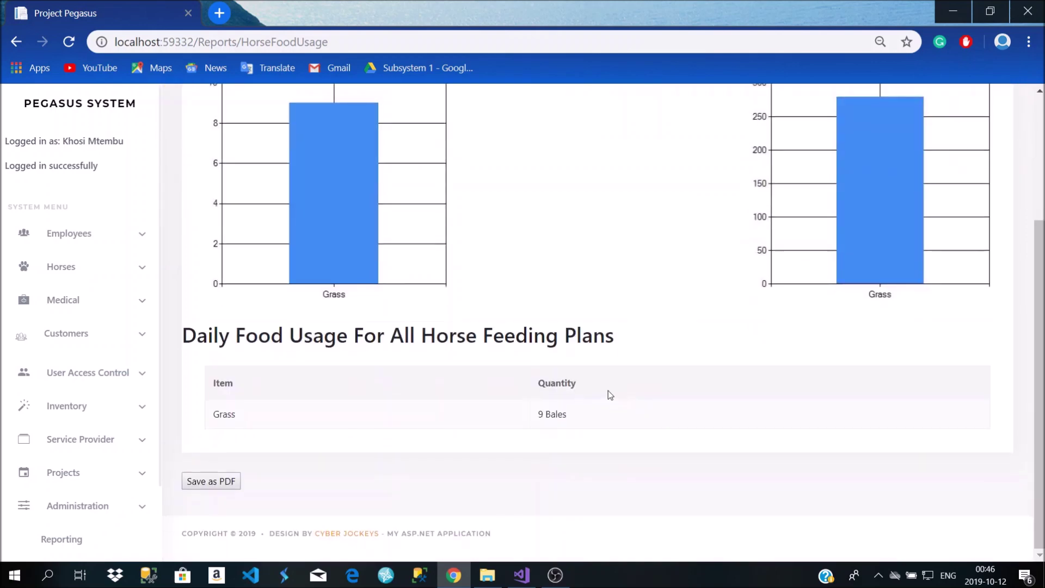
scroll(380, 294, "up", 3)
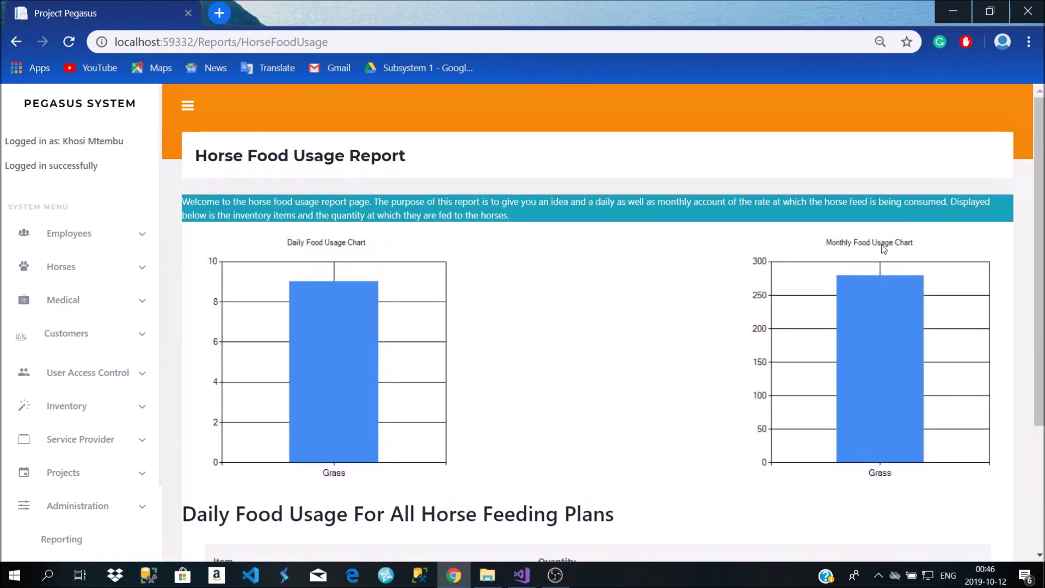
scroll(883, 256, "down", 3)
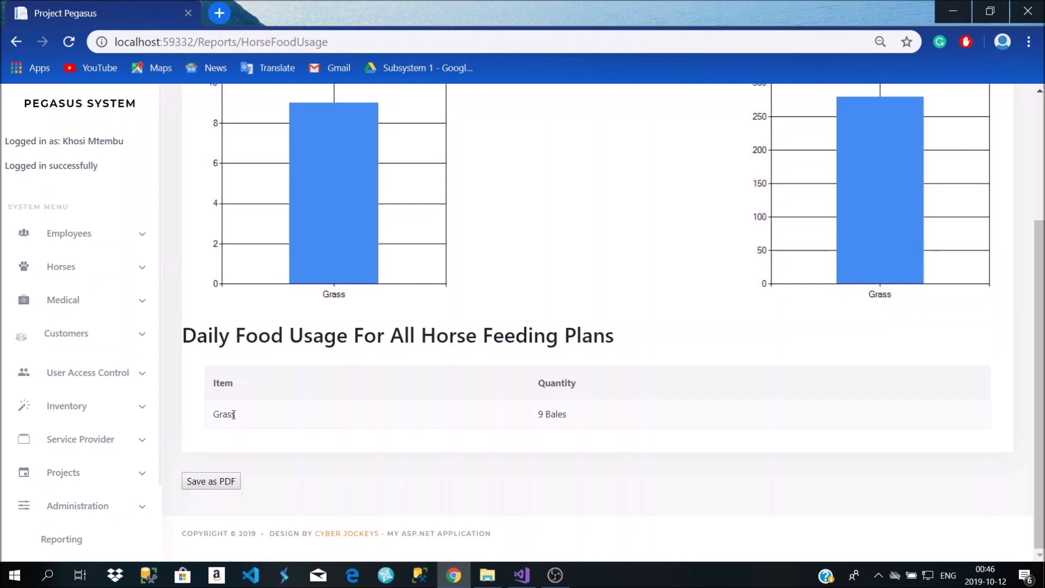
left_click_drag(220, 414, 278, 420)
double_click(556, 414)
left_click(534, 416)
left_click(225, 487)
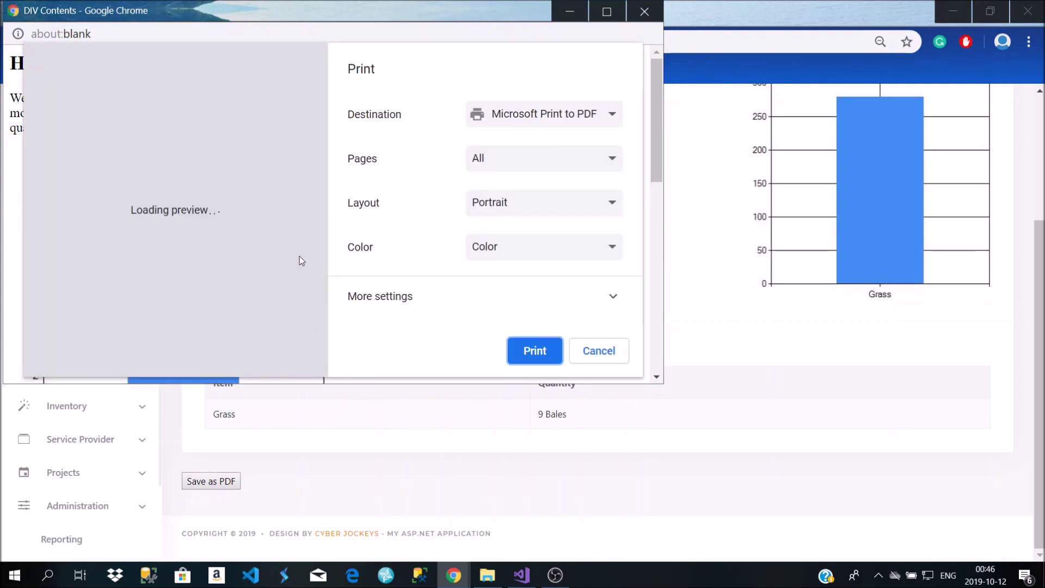
left_click(588, 114)
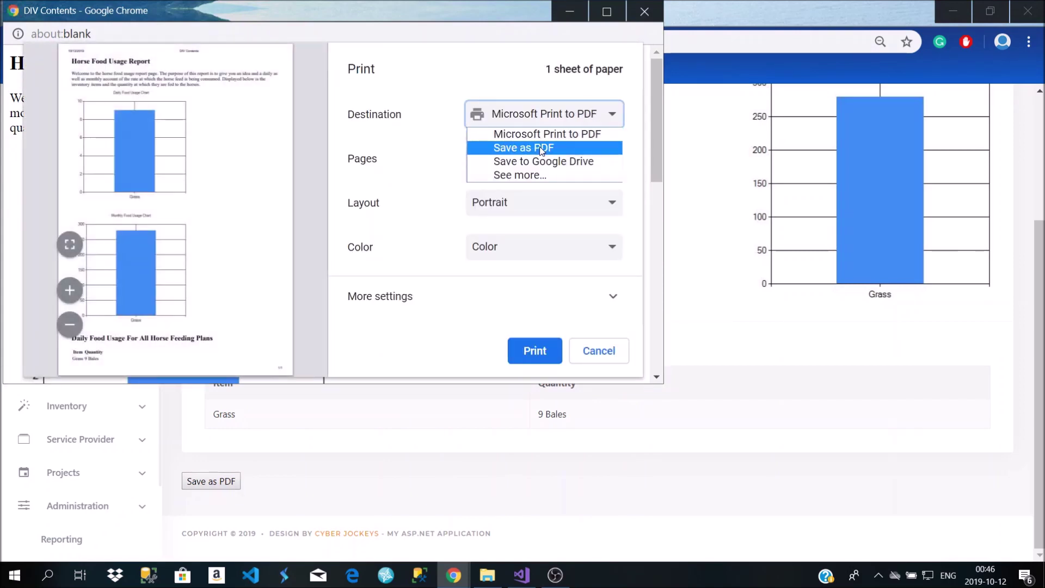
left_click(541, 148)
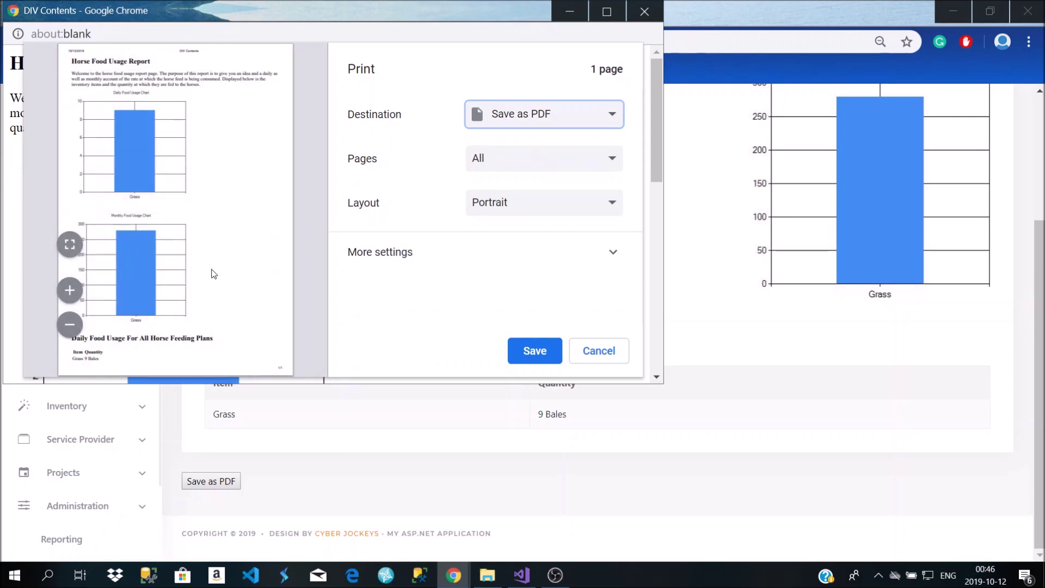
left_click(605, 351)
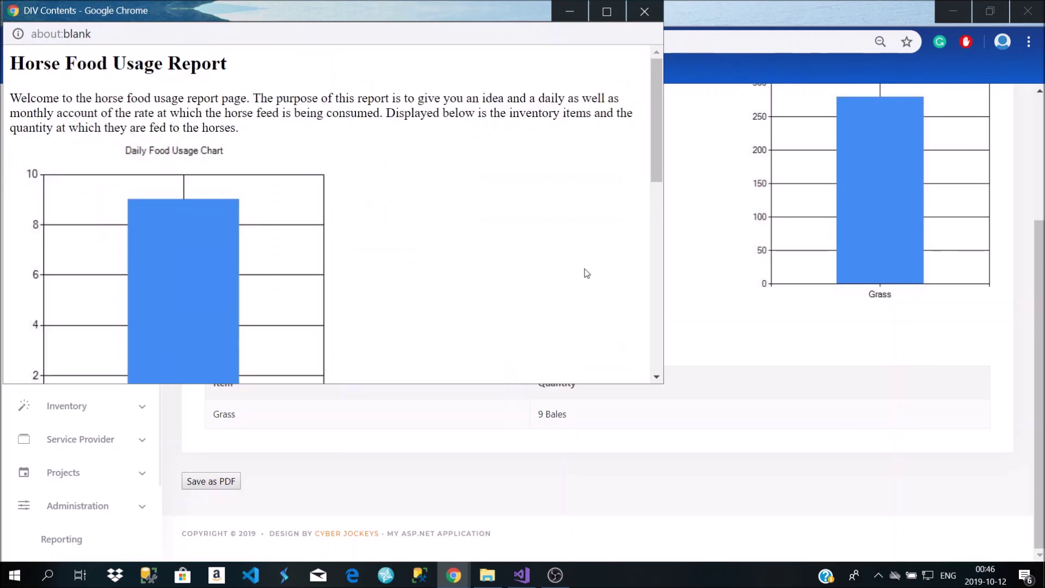
scroll(473, 278, "down", 9)
scroll(469, 276, "up", 3)
scroll(470, 276, "up", 6)
left_click(644, 11)
Open the Monthly Sales Summary and highlight the customer name and the sale's date and time
scroll(182, 327, "up", 3)
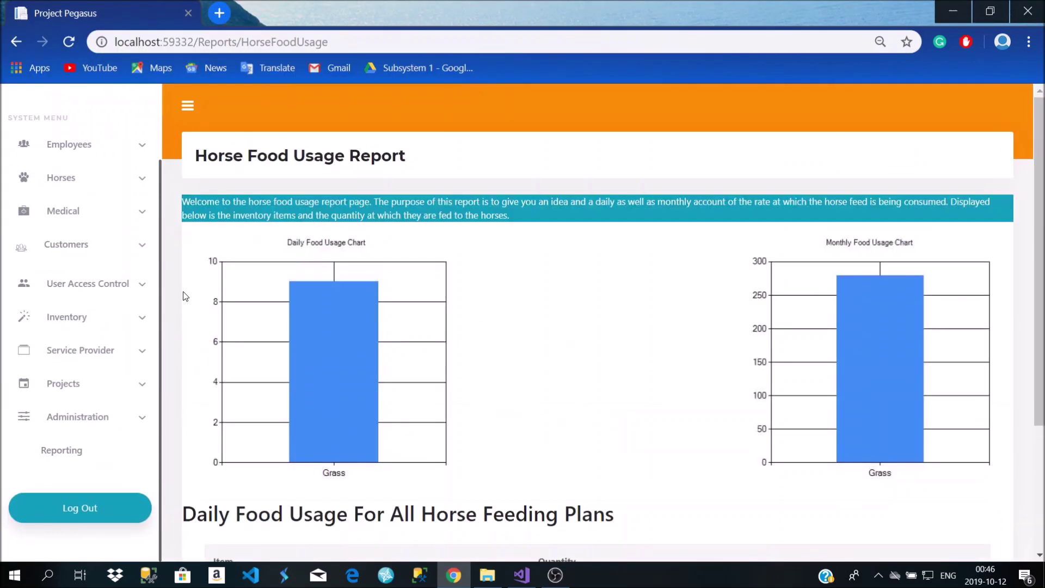
key("alt+Left")
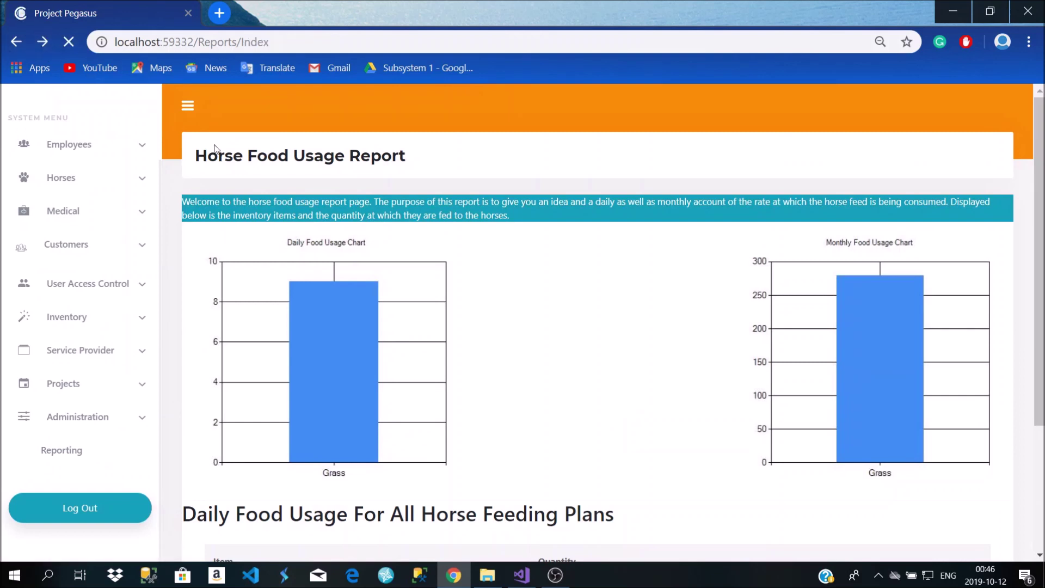
left_click(253, 259)
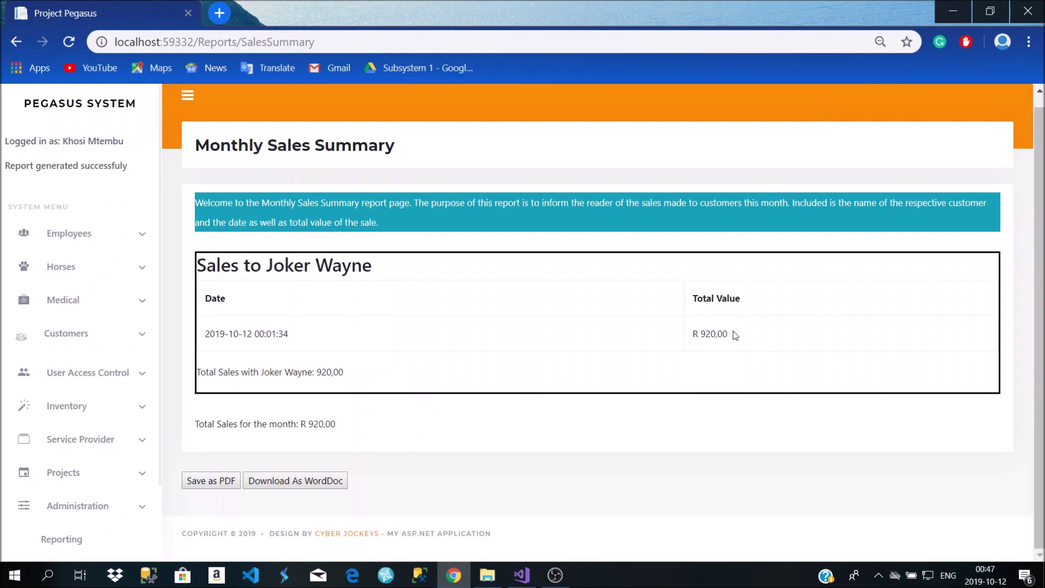
left_click_drag(383, 270, 254, 267)
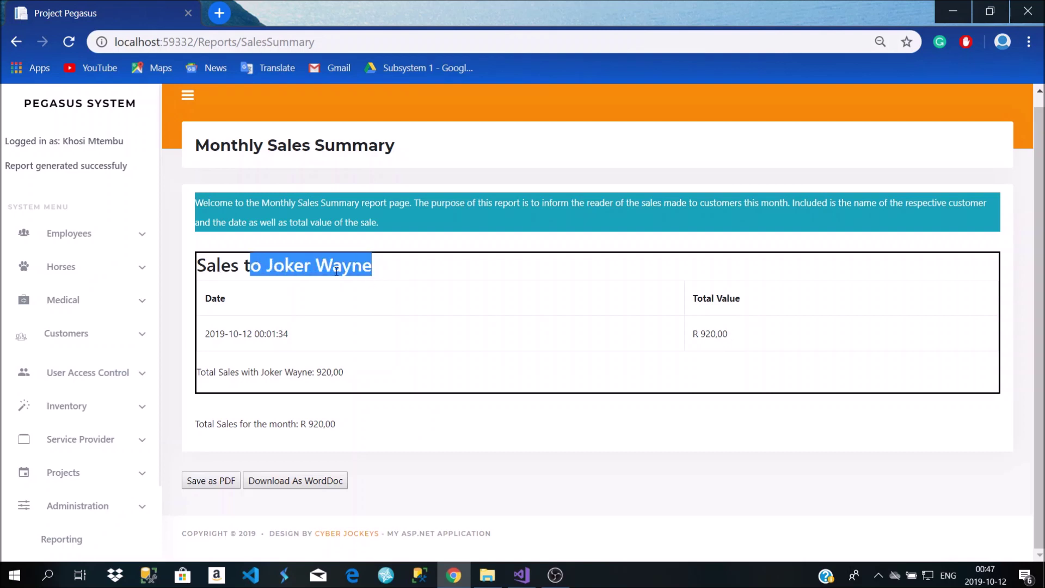
left_click_drag(289, 334, 221, 336)
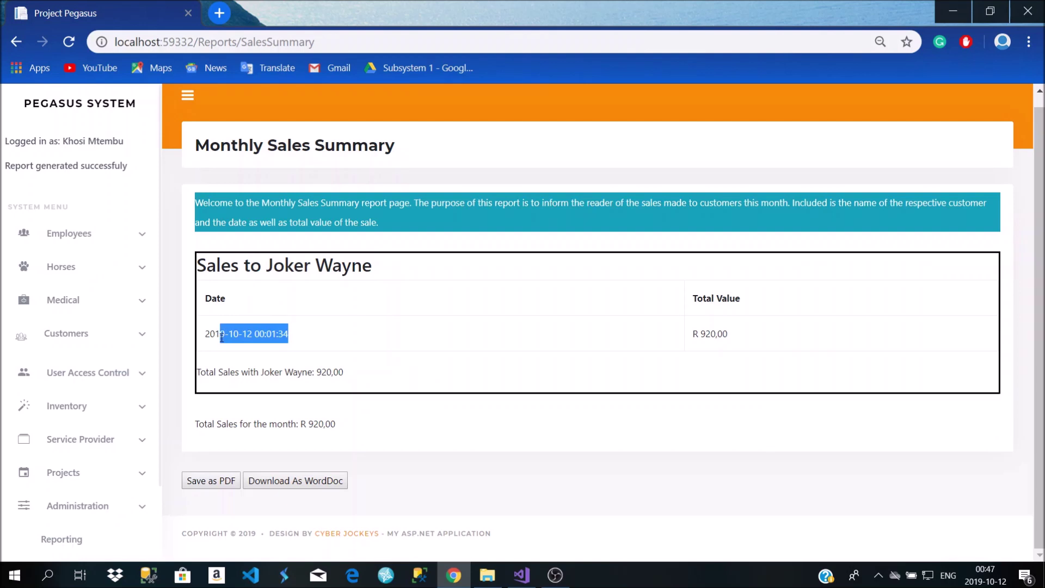
Highlight the 920,00 sale total and monthly total, then preview and close the PDF export
double_click(710, 338)
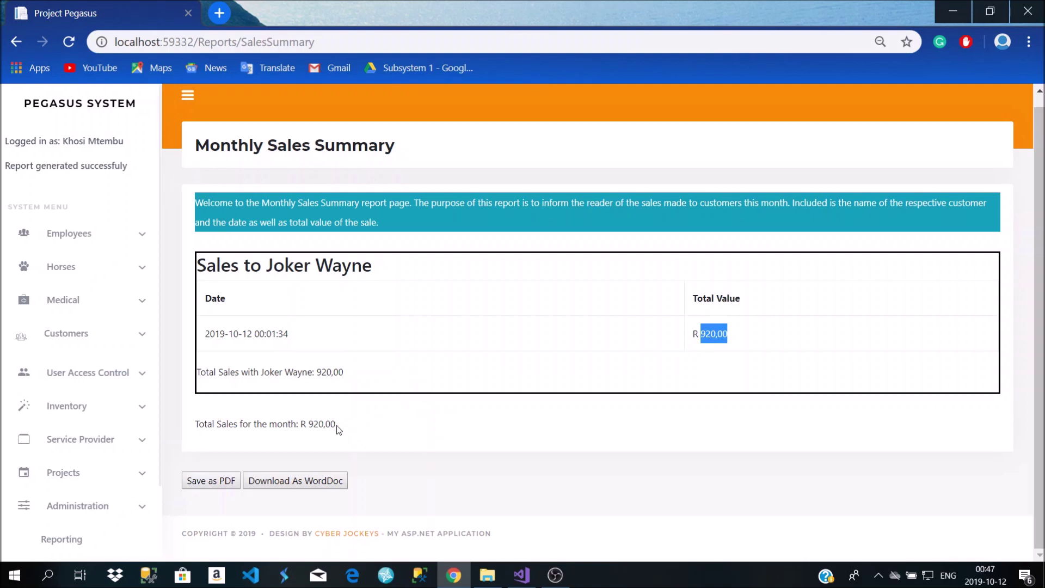
left_click_drag(336, 425, 306, 425)
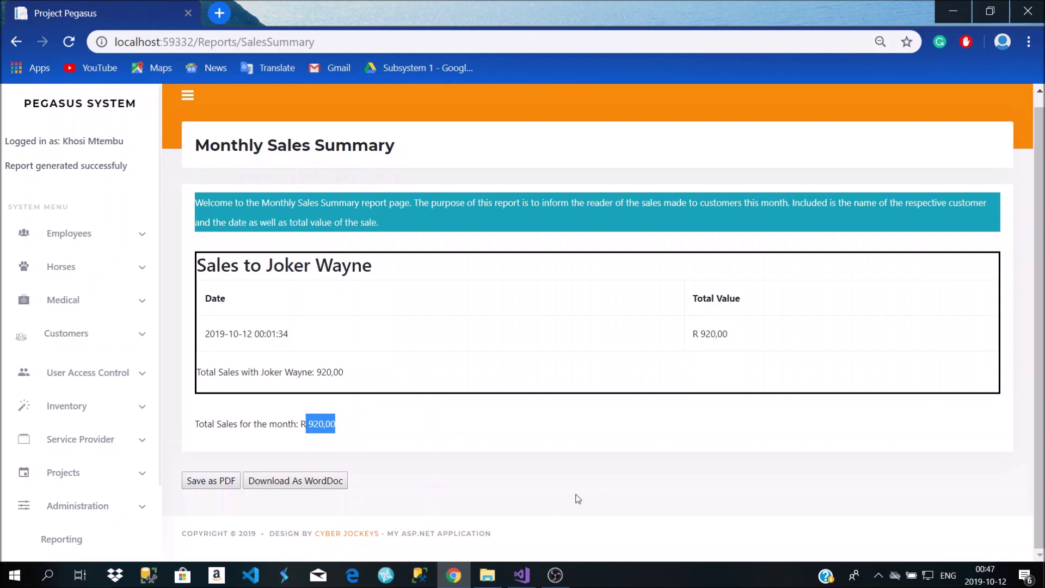
left_click(226, 480)
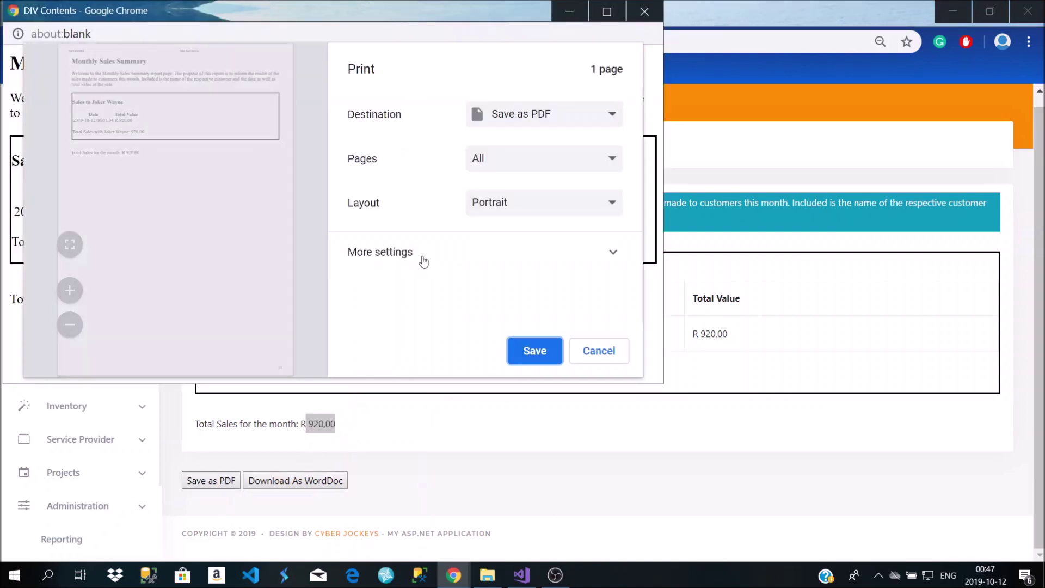
left_click(645, 8)
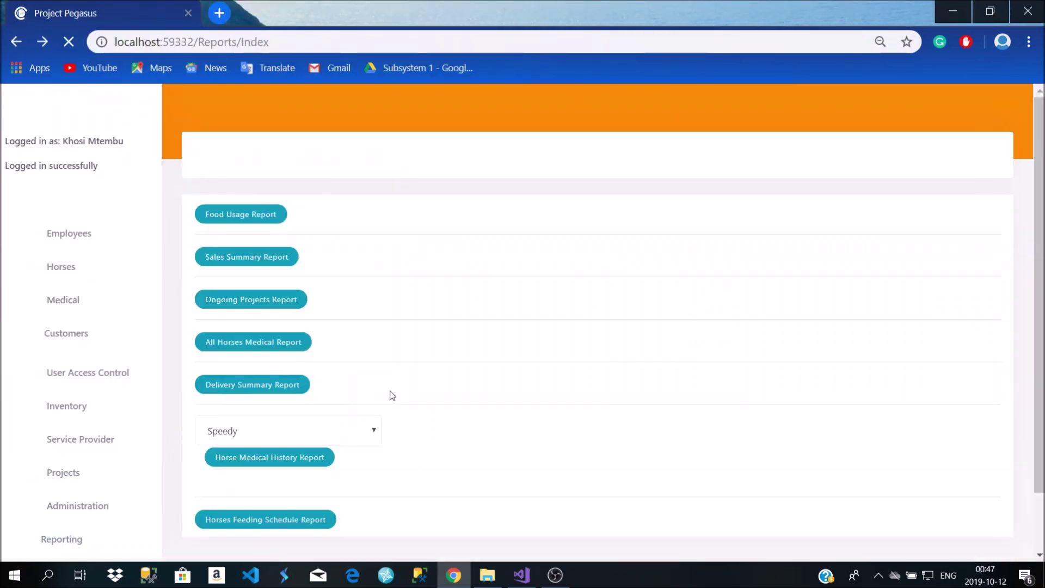
View the Ongoing Projects report for Paddock, highlight the assigned employee, and preview then close its PDF
left_click(249, 300)
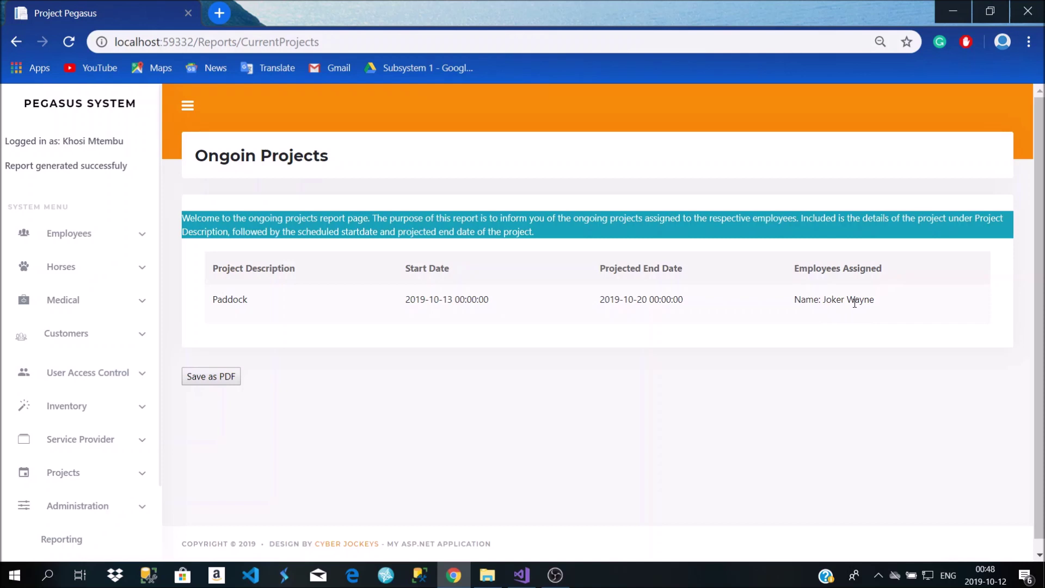
left_click_drag(887, 304, 787, 300)
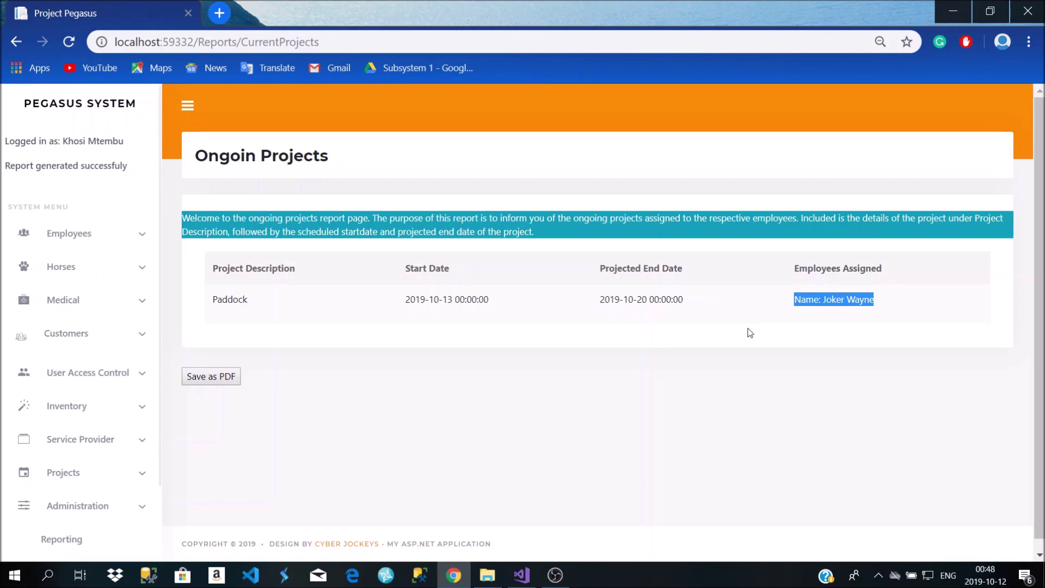
left_click(217, 377)
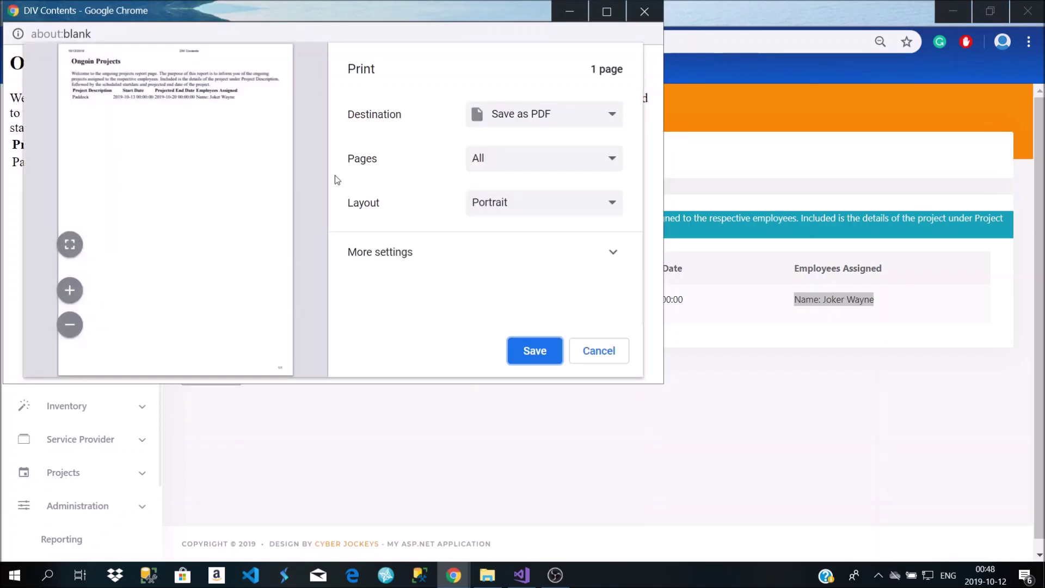
left_click(638, 16)
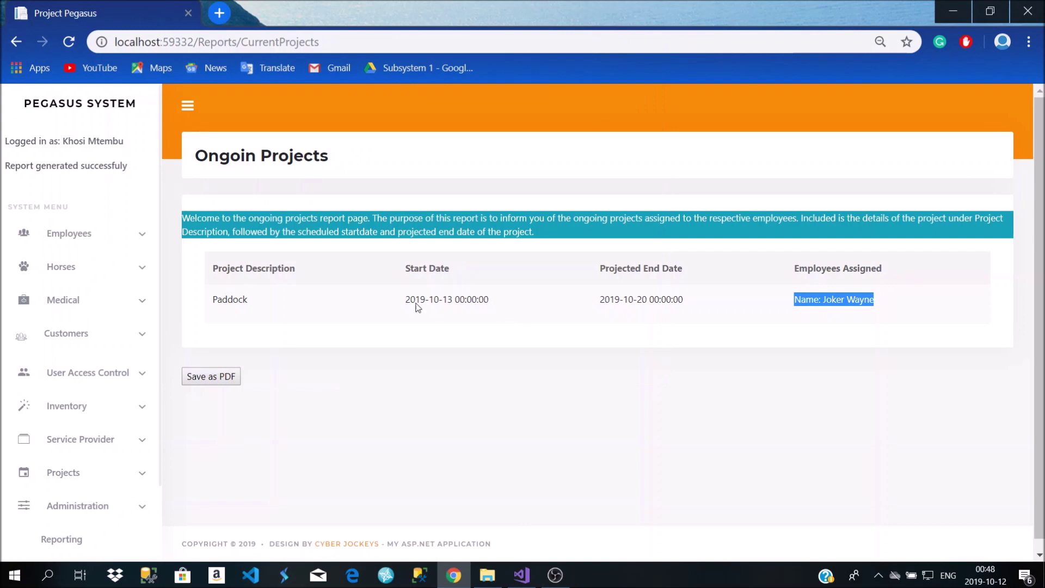
left_click(13, 45)
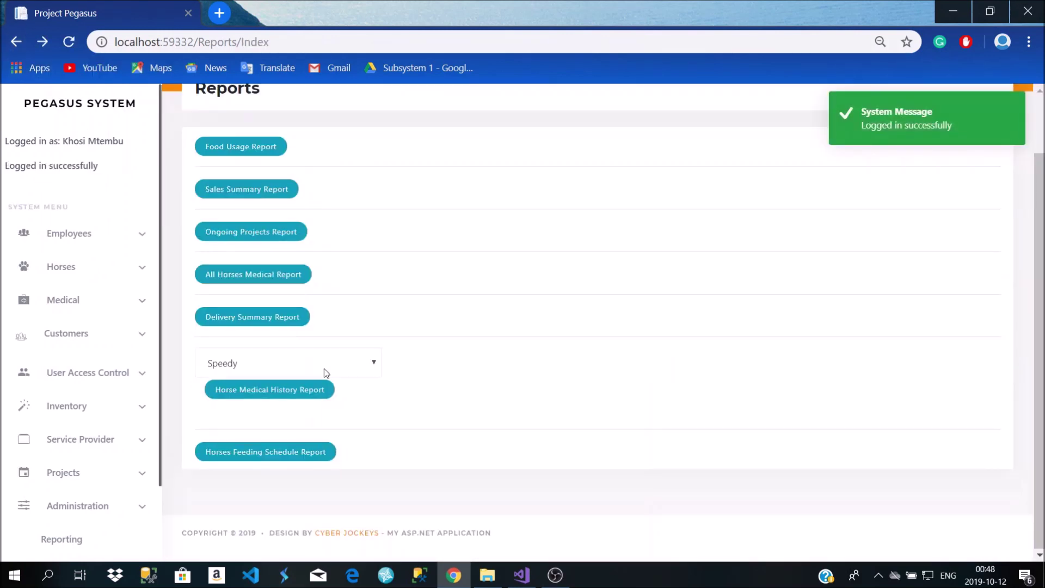
Review the All Horses Medical Report for Speedy and Clip-Clop, highlighting the Medical Condition heading
left_click(288, 283)
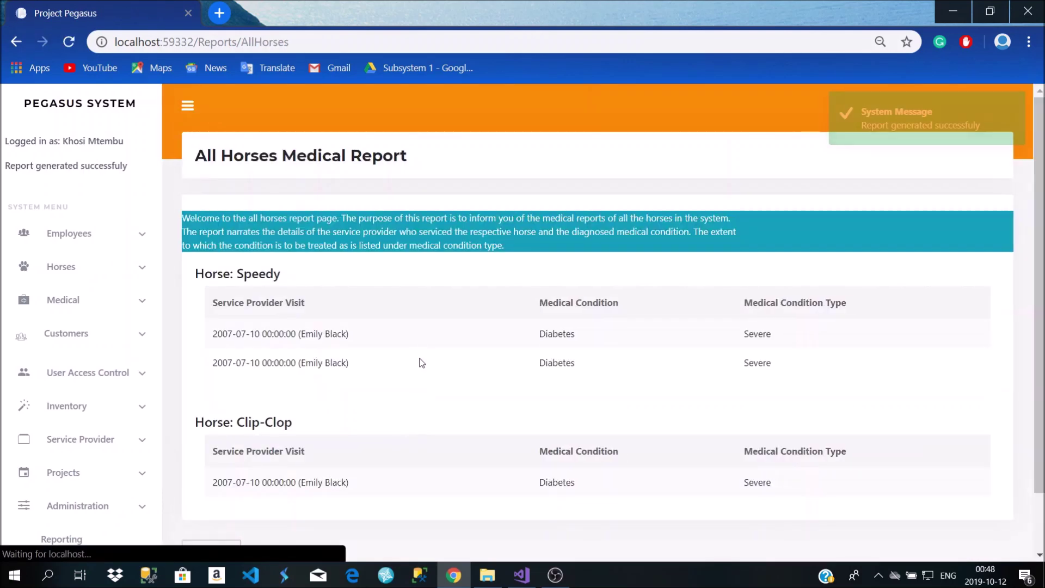
scroll(423, 363, "up", 1)
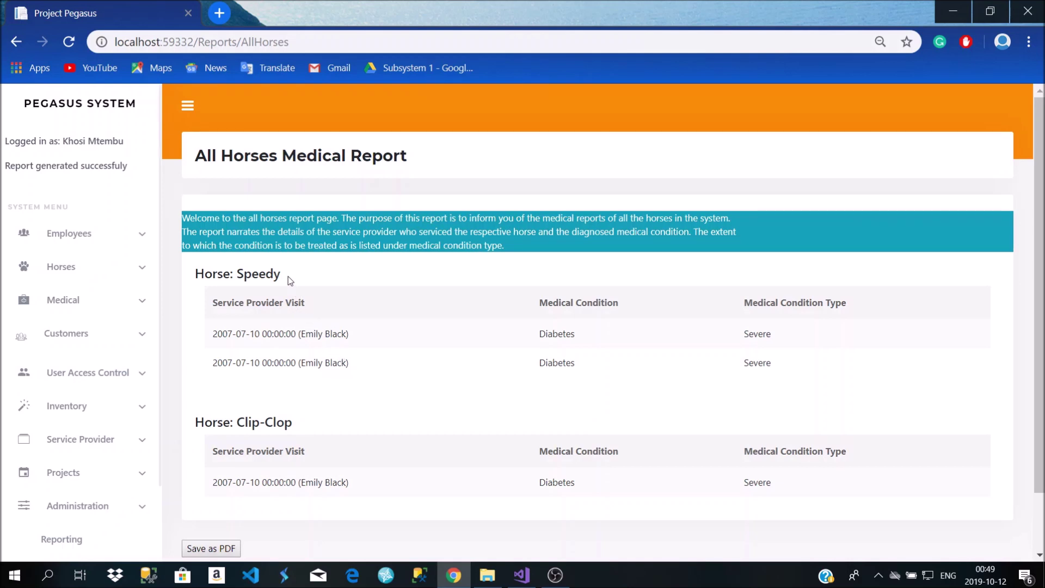
left_click_drag(278, 274, 217, 276)
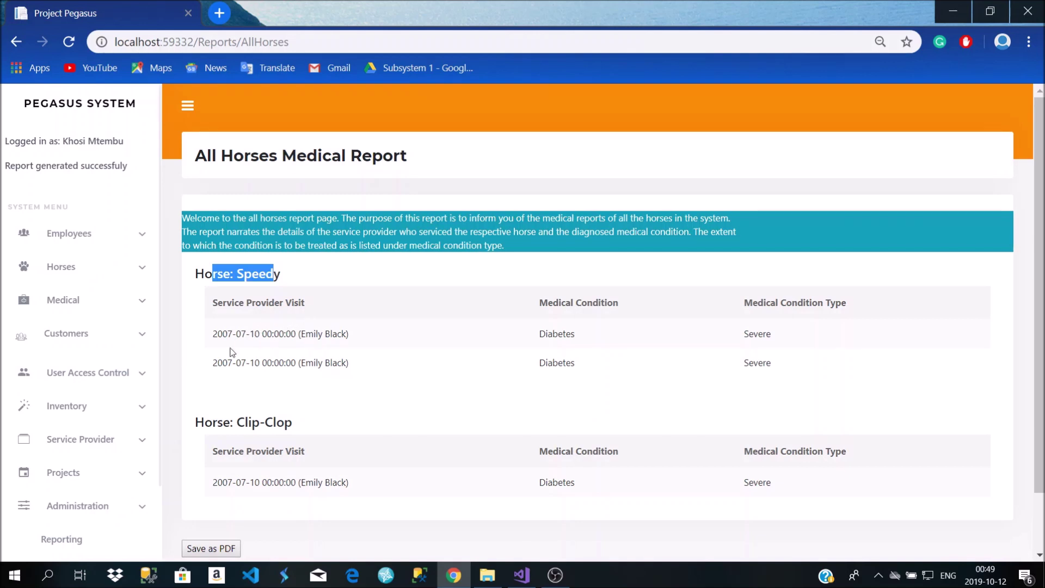
left_click_drag(625, 304, 520, 305)
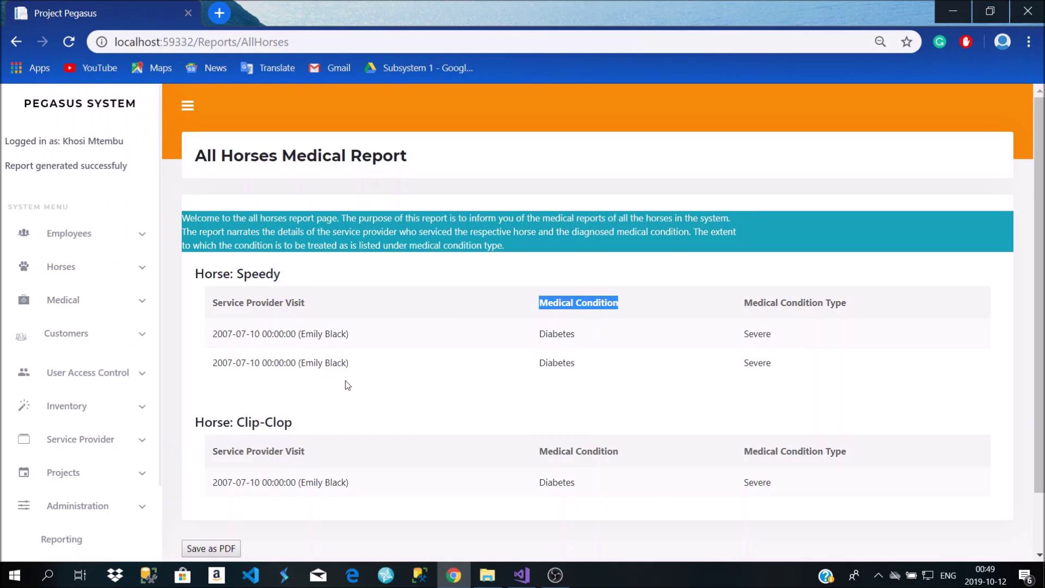
scroll(300, 399, "down", 2)
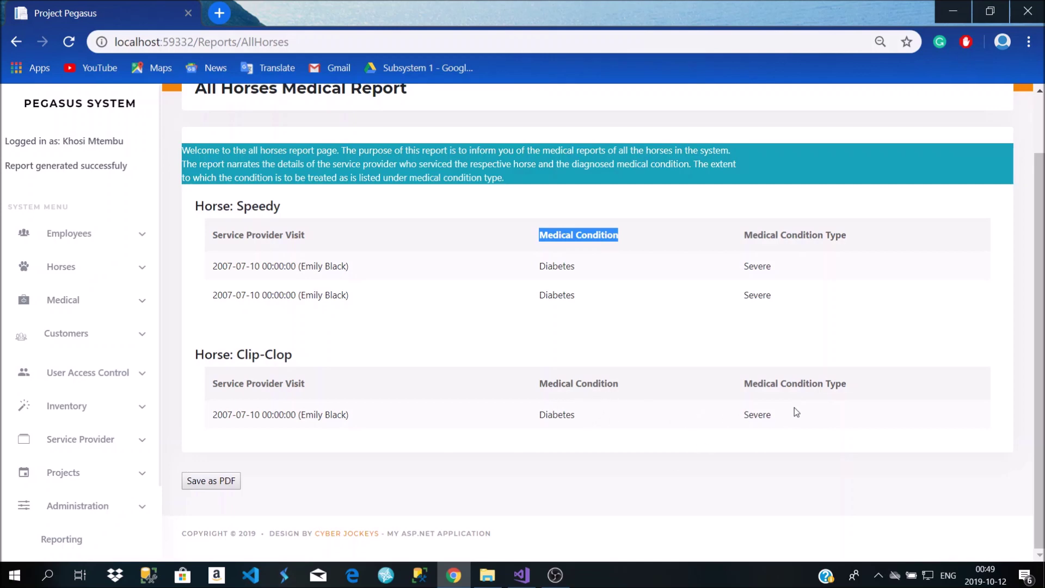
scroll(762, 432, "up", 2)
scroll(729, 430, "down", 2)
scroll(235, 375, "up", 2)
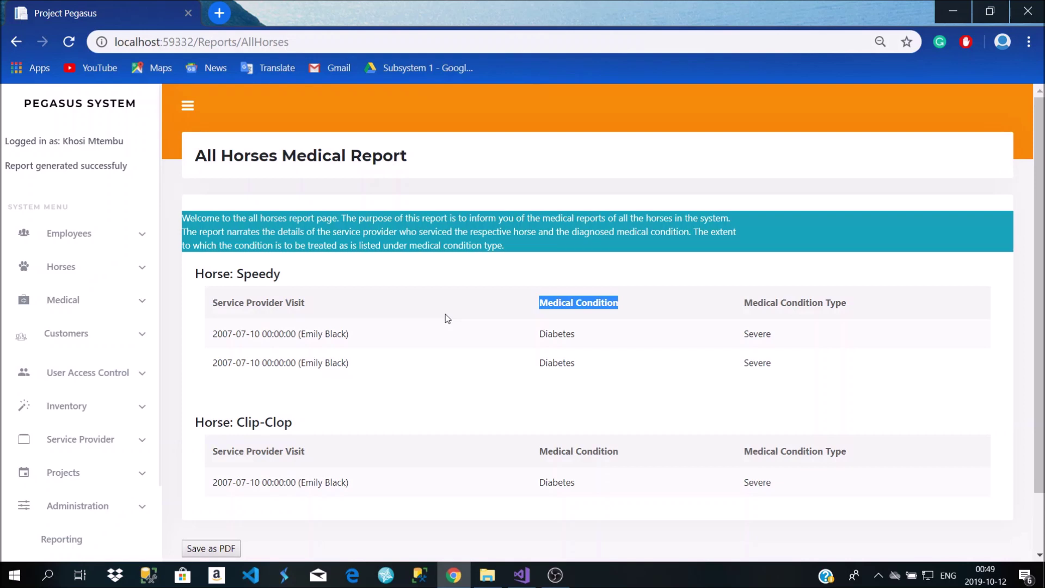
scroll(445, 317, "down", 1)
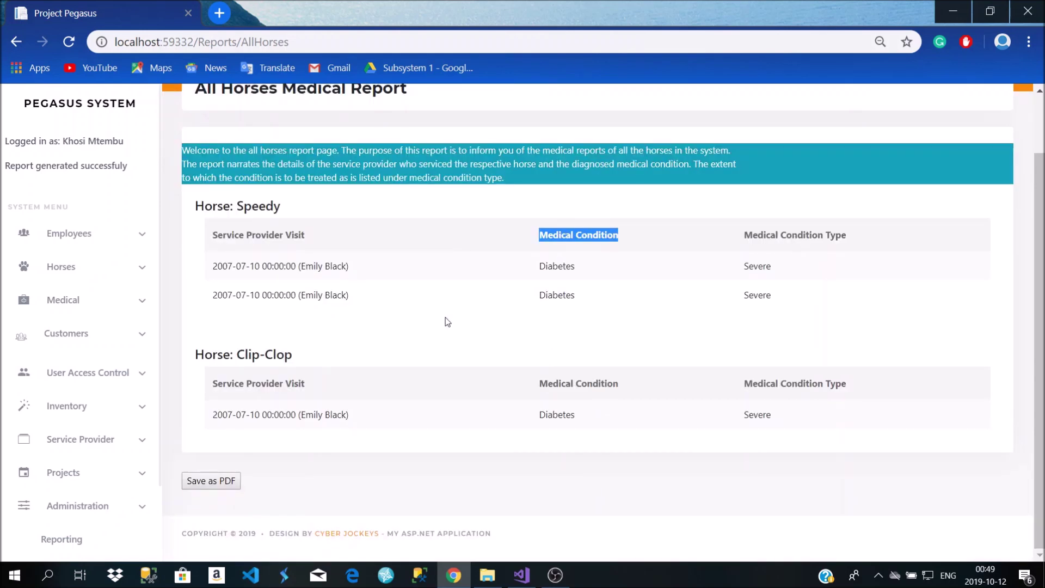
left_click(8, 48)
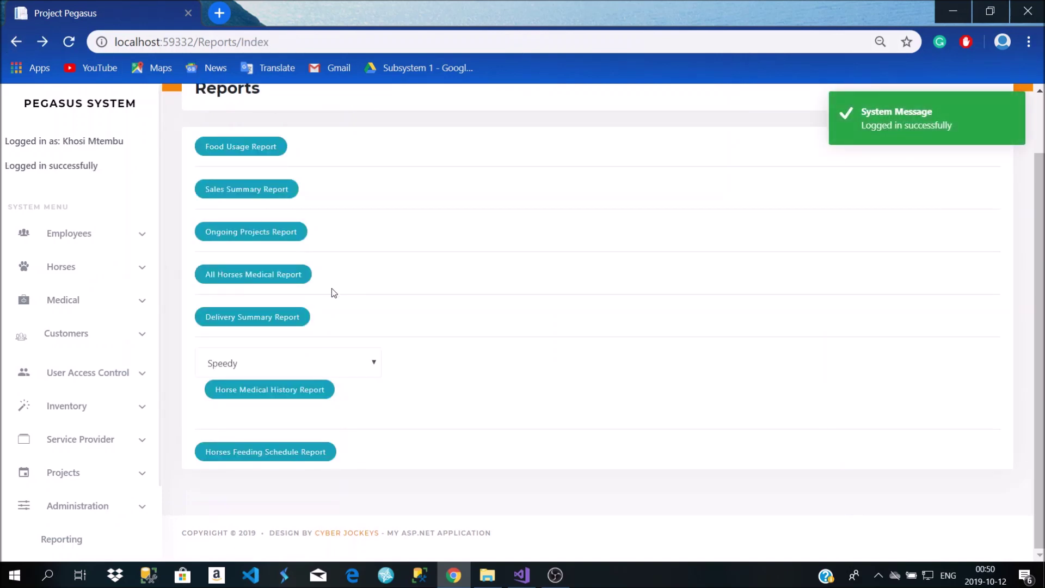
Log back in after the automatic logout from the Delivery Summary Report and return to Reporting
left_click(289, 318)
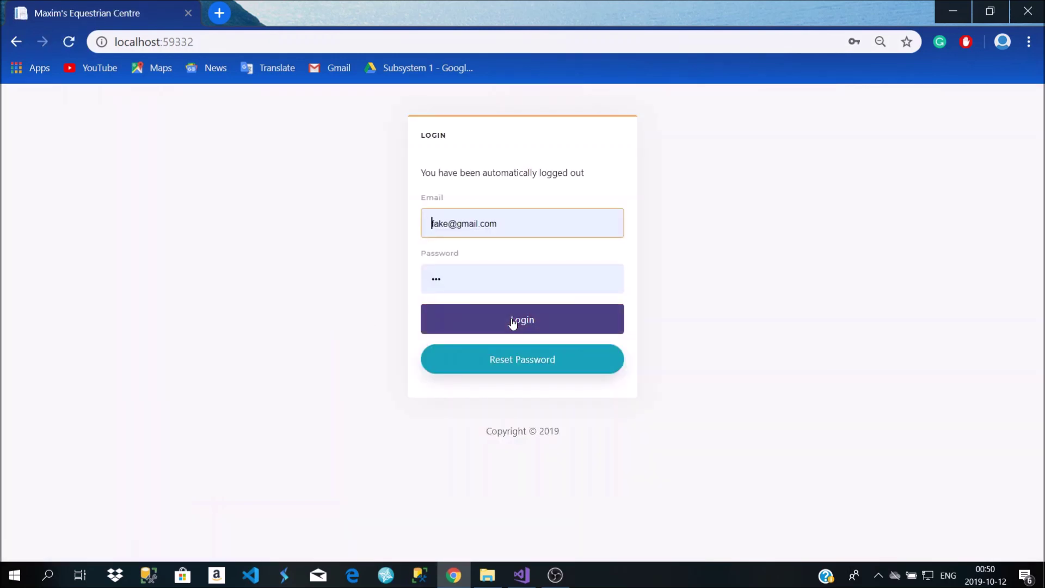
left_click(511, 323)
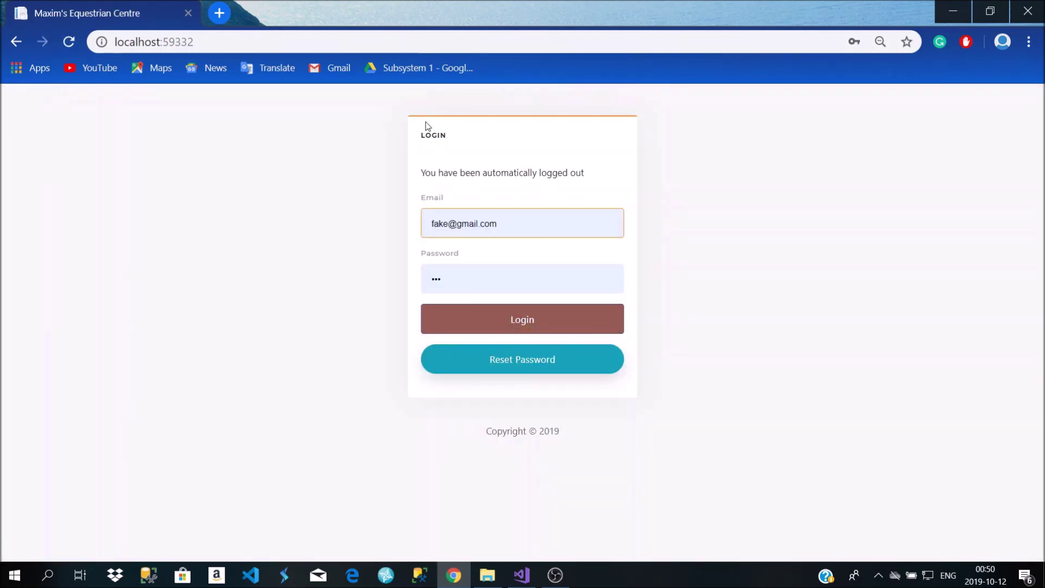
left_click(543, 331)
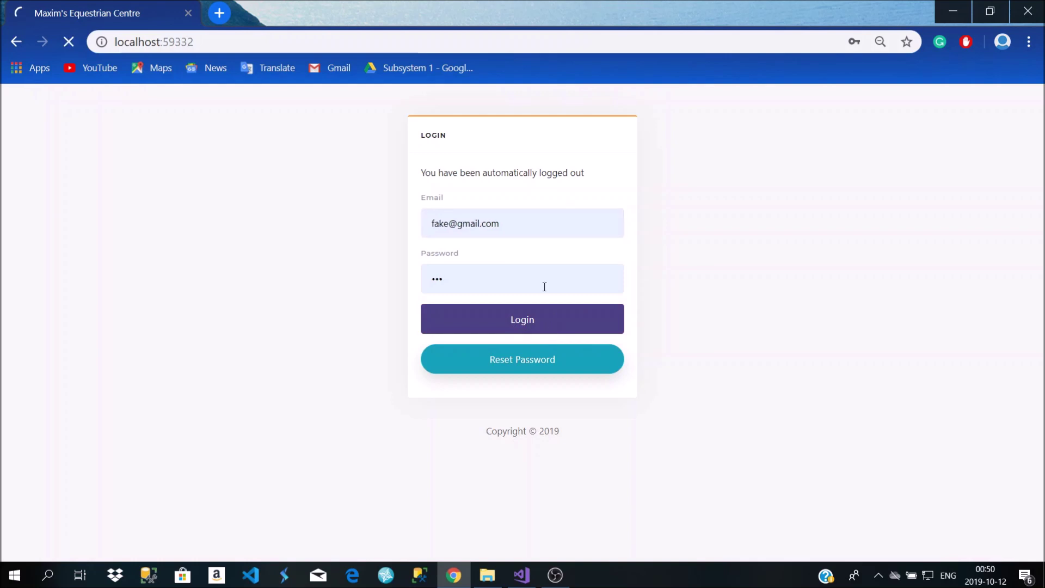
scroll(120, 316, "down", 2)
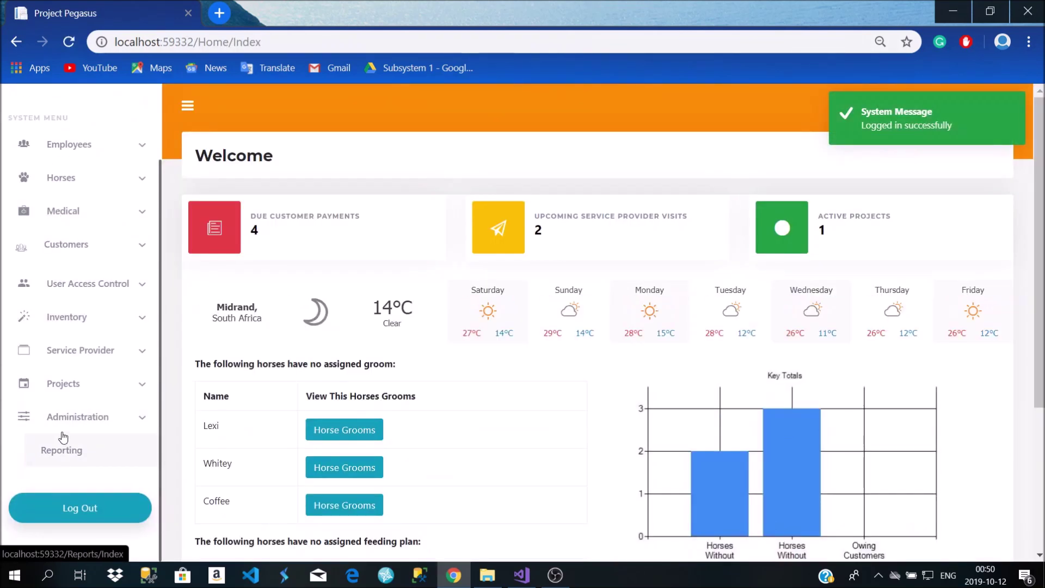
left_click(69, 451)
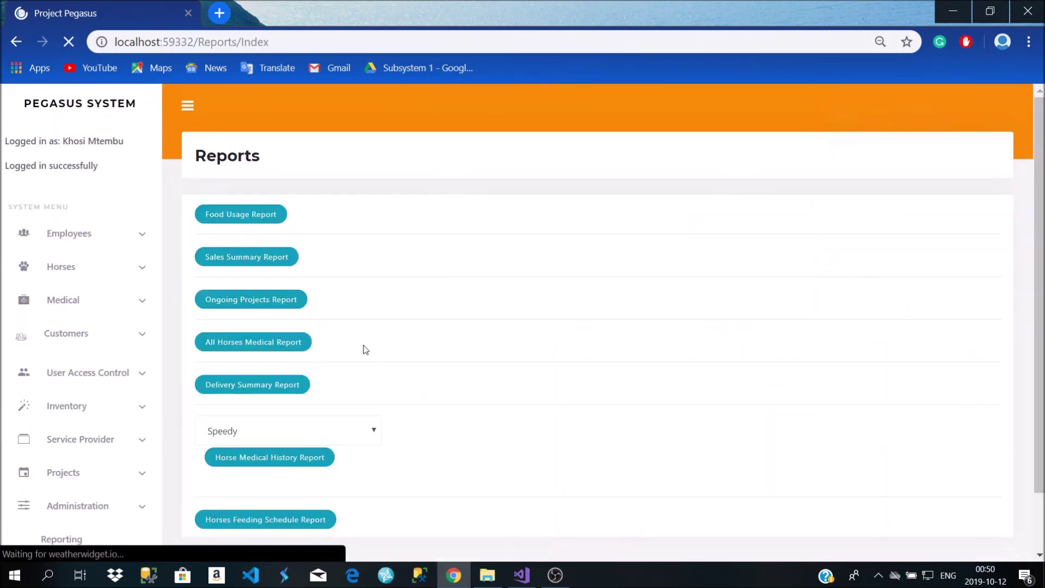
scroll(305, 325, "down", 1)
Open the Delivery Summary Report and highlight the supplier, delivery date, quantity 80,00 and product Panados
left_click(253, 321)
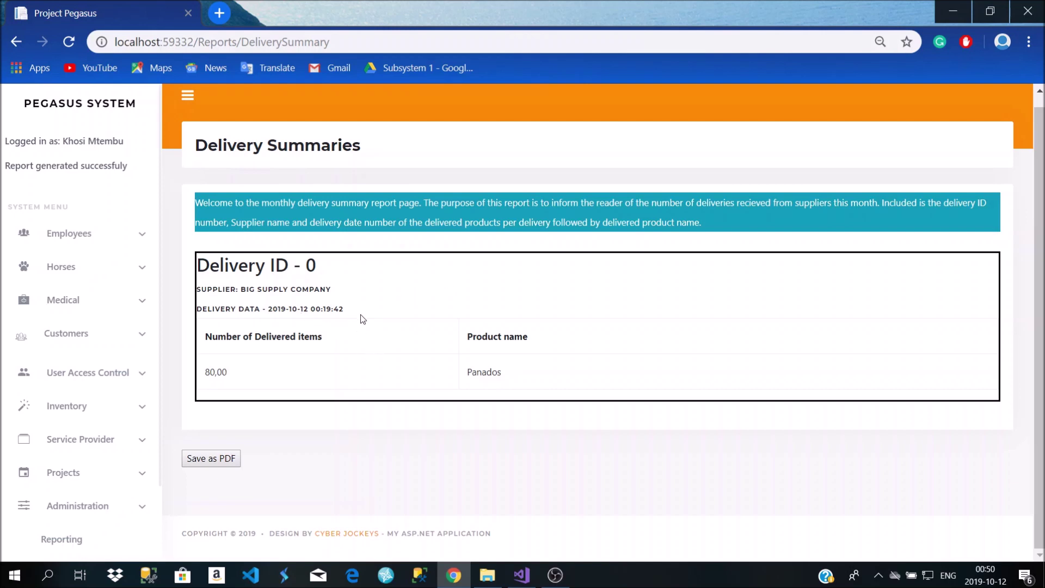
left_click_drag(329, 291, 204, 292)
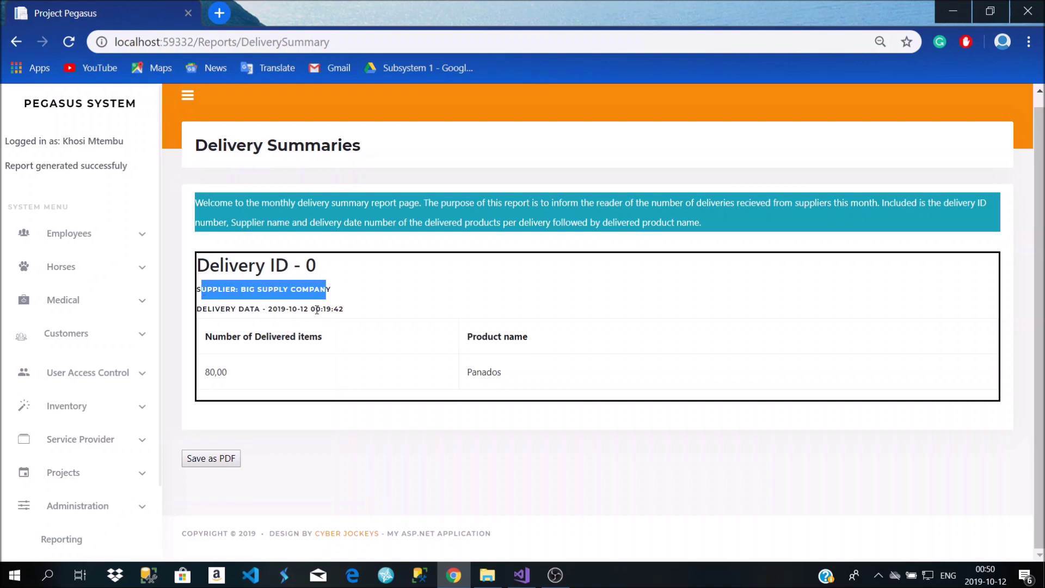
left_click_drag(347, 311, 273, 311)
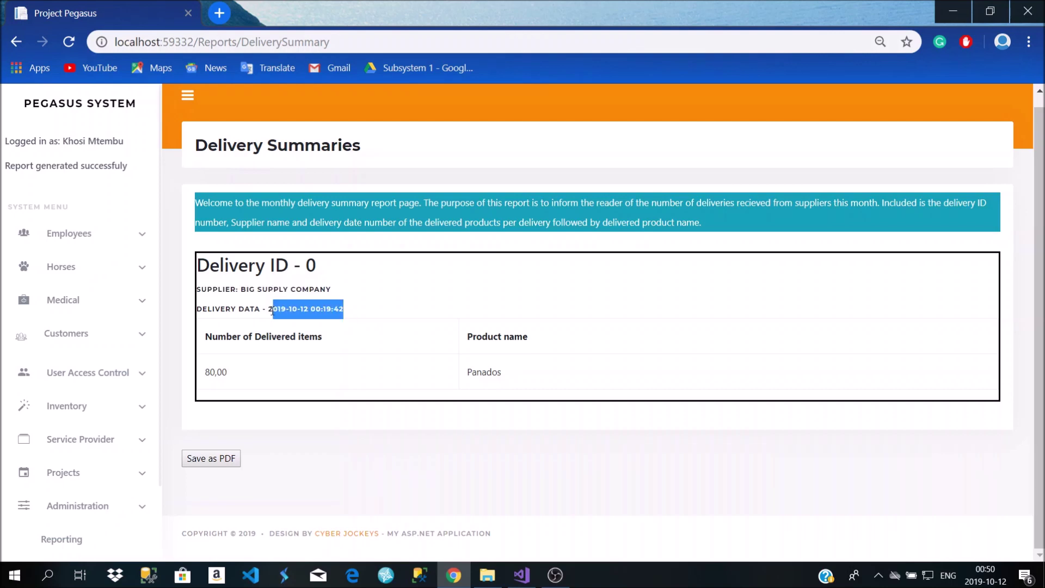
left_click(227, 371)
left_click_drag(227, 370, 205, 372)
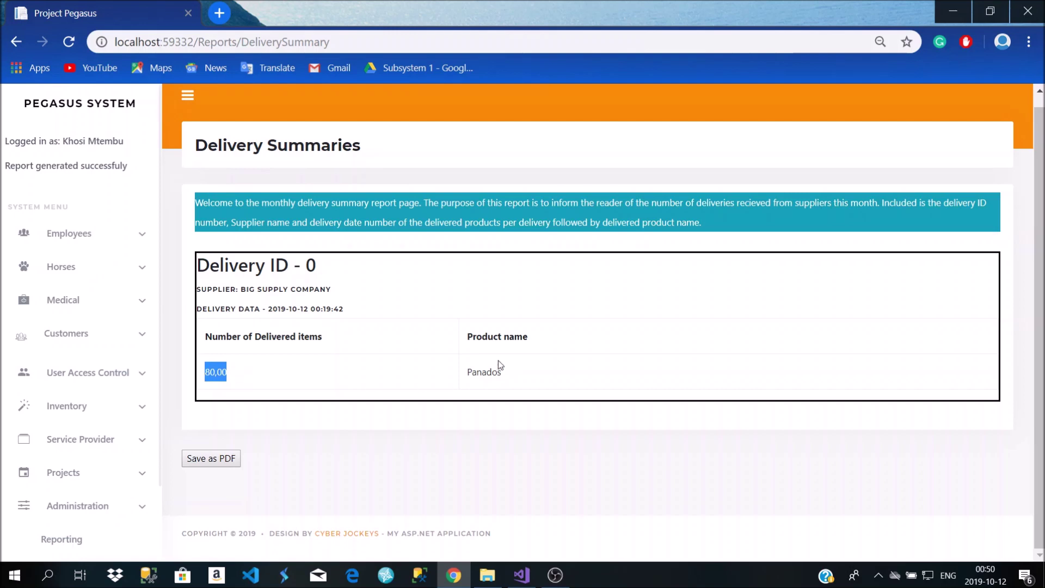
left_click_drag(504, 372, 470, 386)
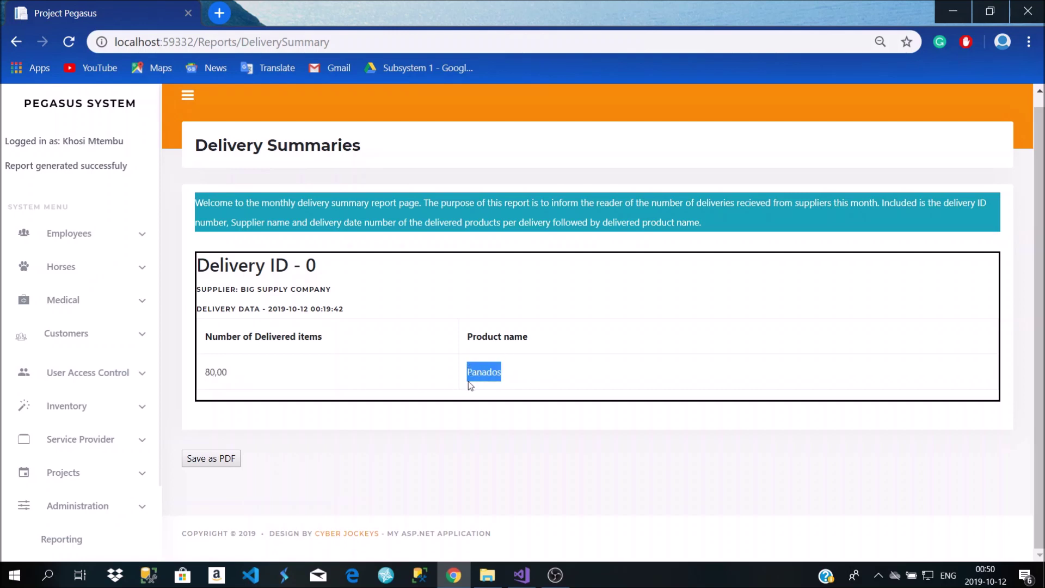
Bring up the delivery summary's PDF print preview, close it without saving, and return to Reports
left_click(227, 461)
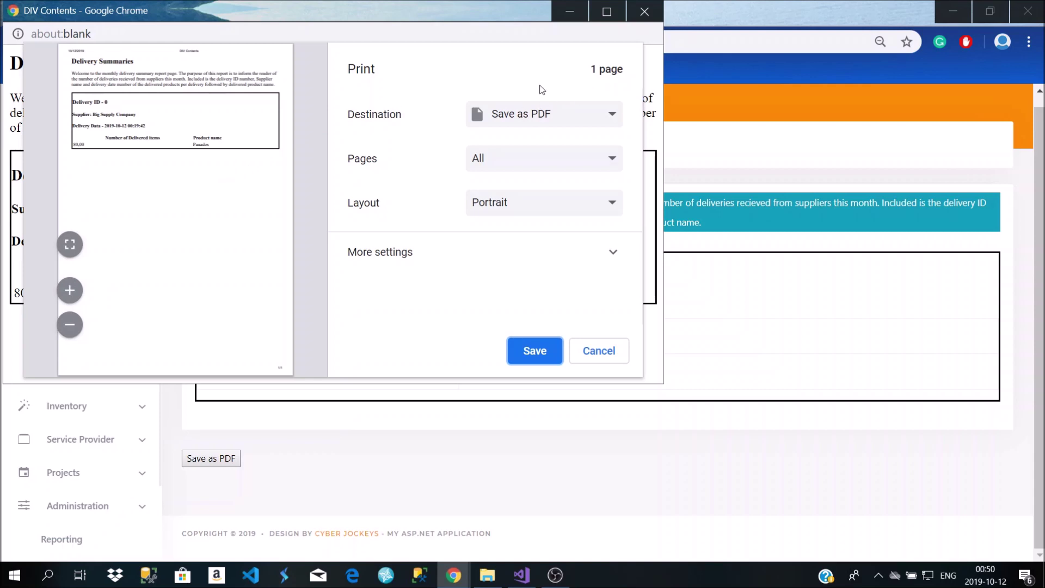
left_click(645, 11)
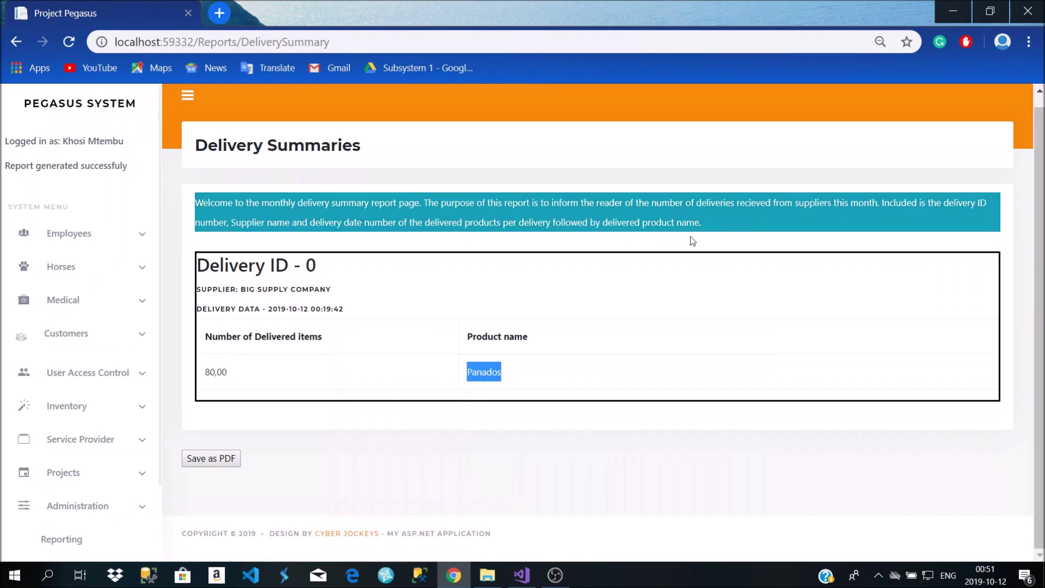
left_click_drag(714, 228, 605, 223)
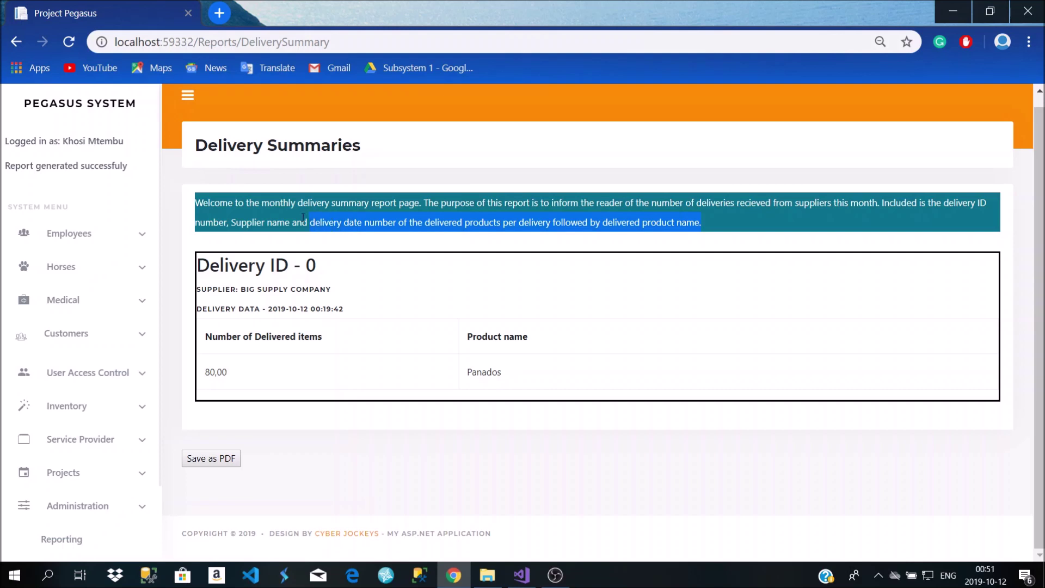
left_click(239, 238)
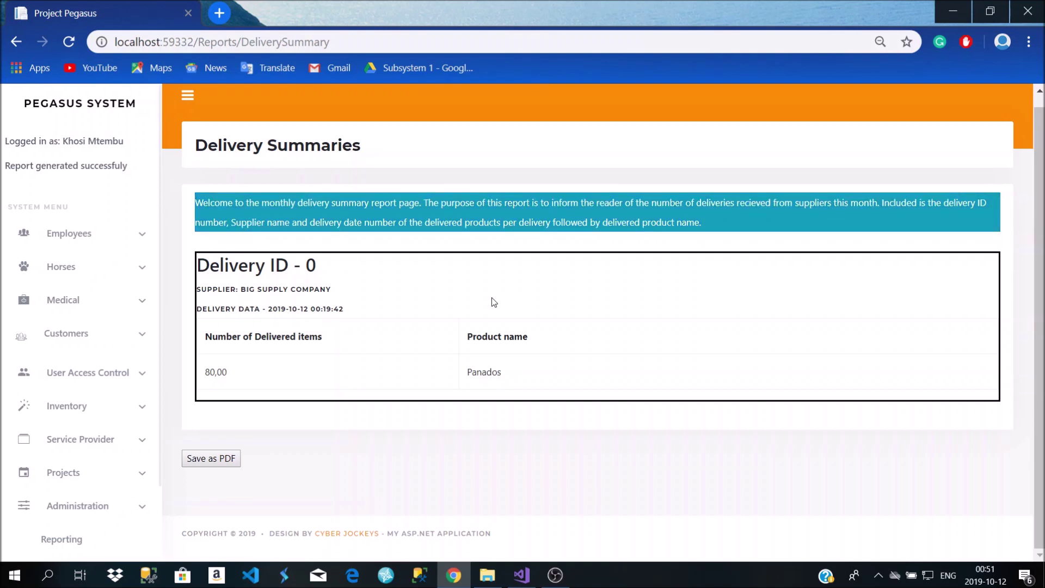
left_click(16, 42)
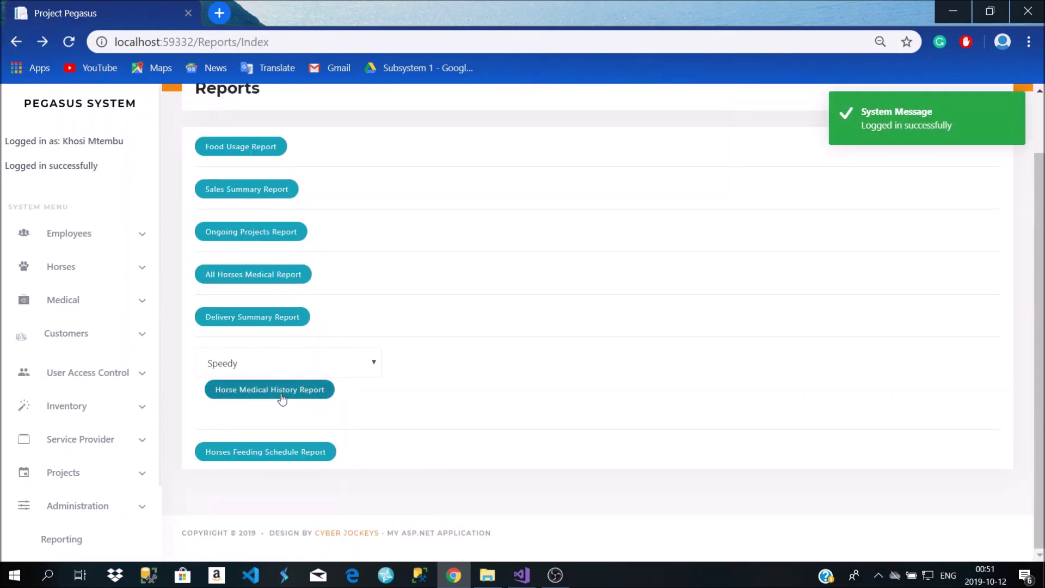
View the Horse Medical History Reports for Speedy and then Clip-Clop
left_click(285, 402)
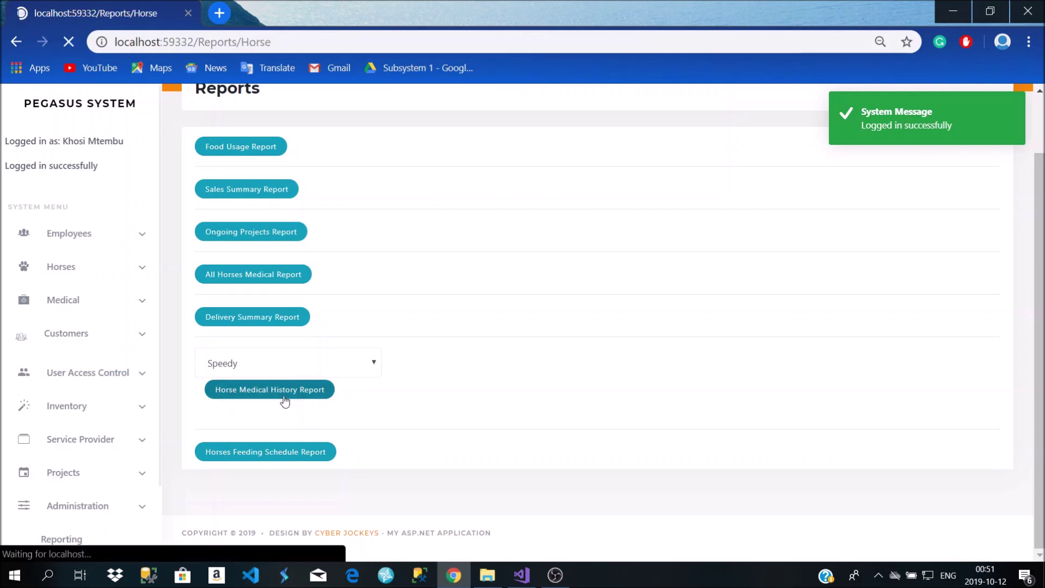
left_click(16, 41)
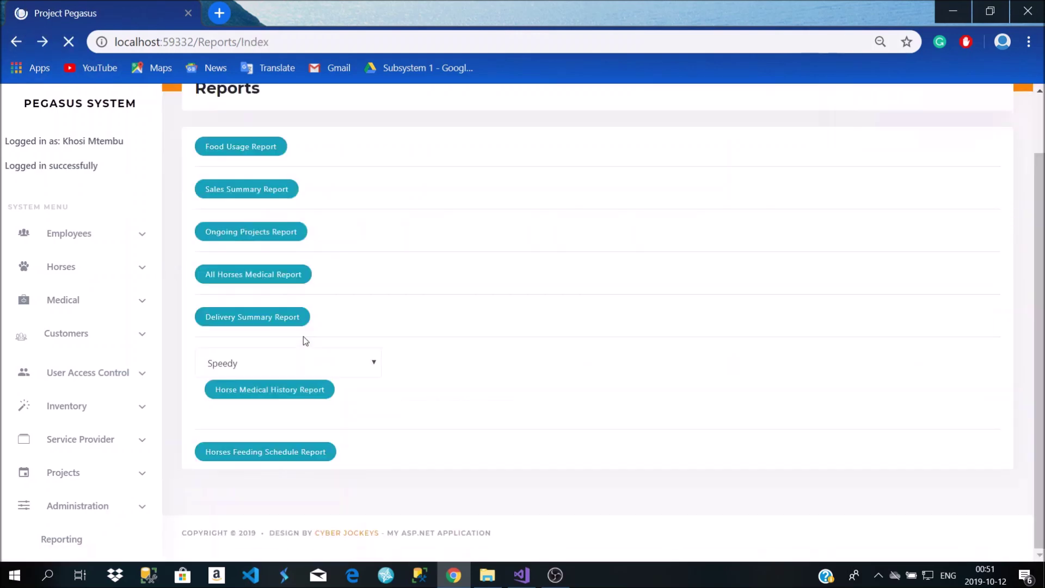
left_click(351, 372)
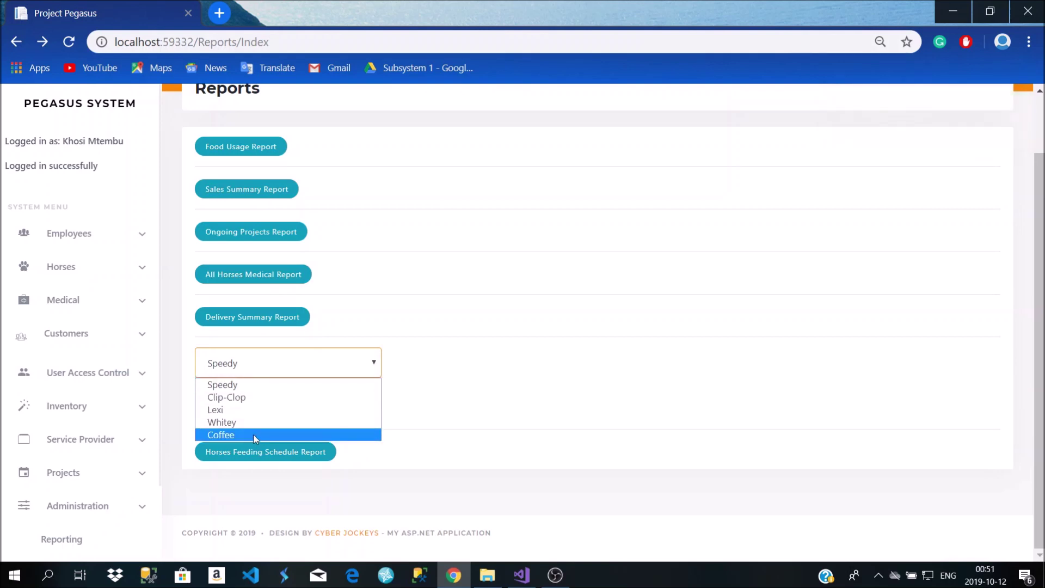
left_click(250, 370)
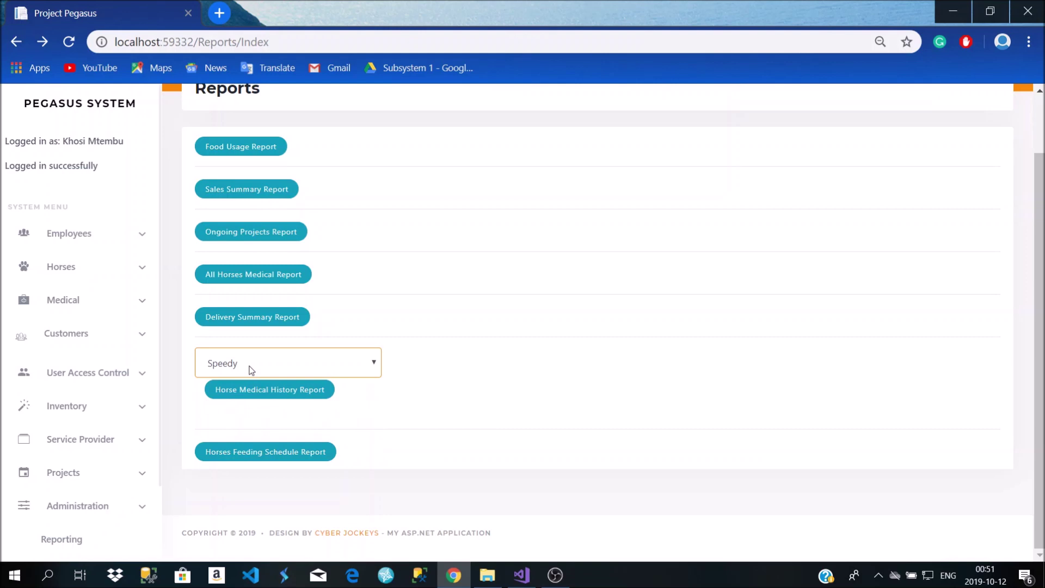
left_click(251, 370)
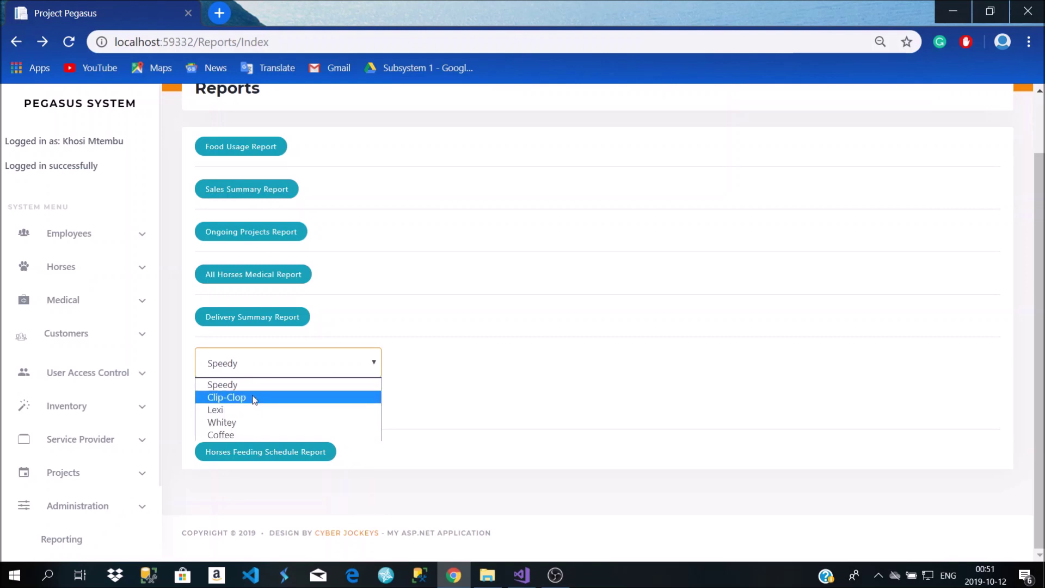
left_click(255, 399)
left_click(250, 400)
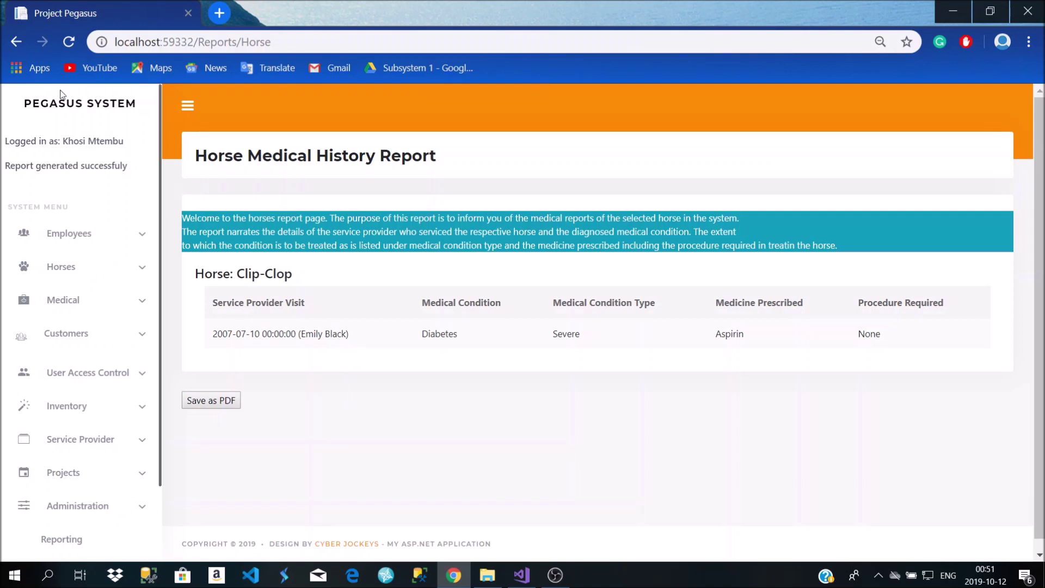
left_click(15, 42)
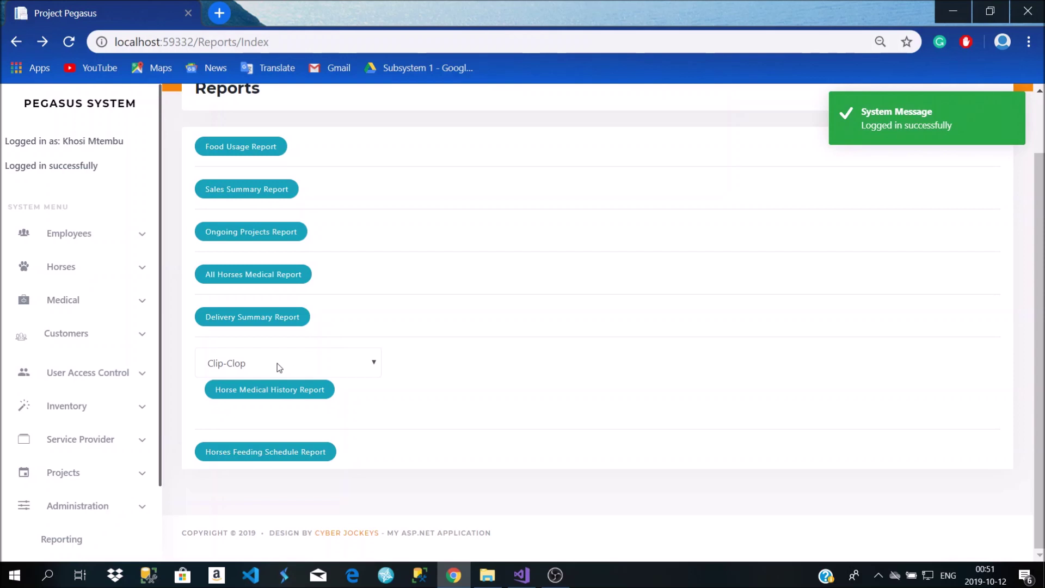
Choose Coffee and generate its medical history report, then go back to Reports
left_click(276, 364)
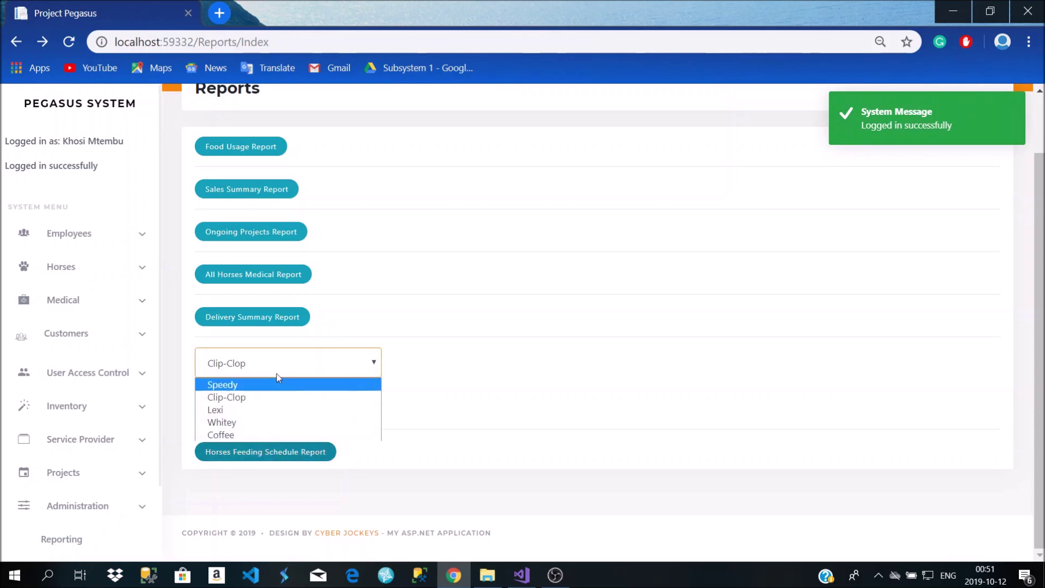
left_click(280, 357)
left_click(278, 355)
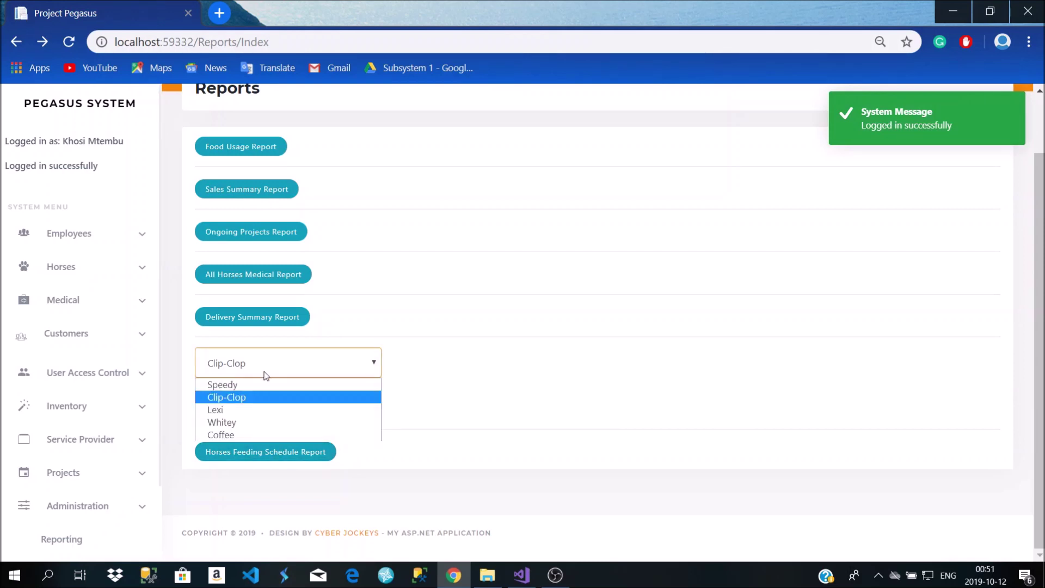
left_click(247, 436)
left_click(263, 387)
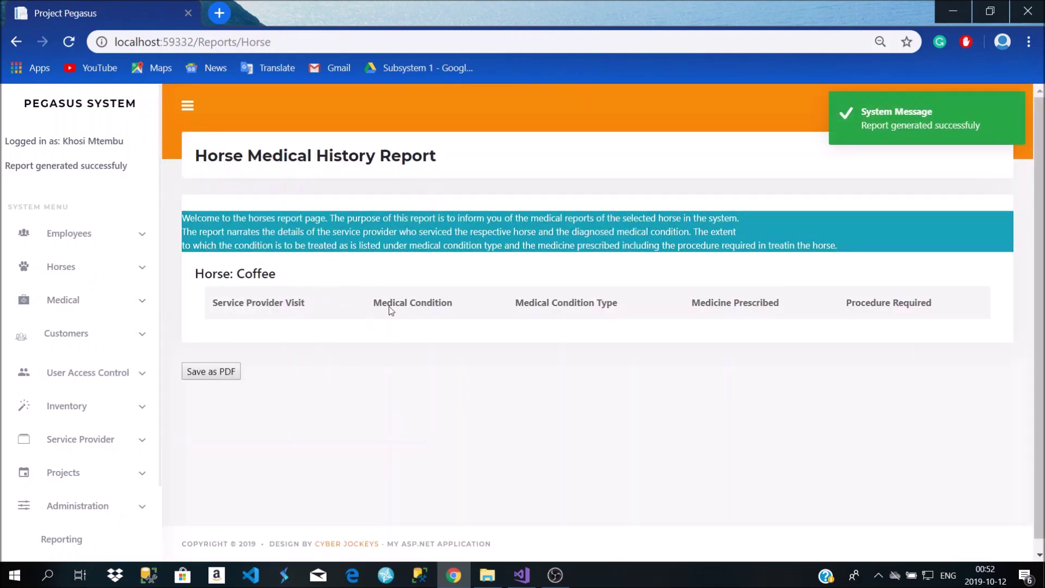
left_click(25, 39)
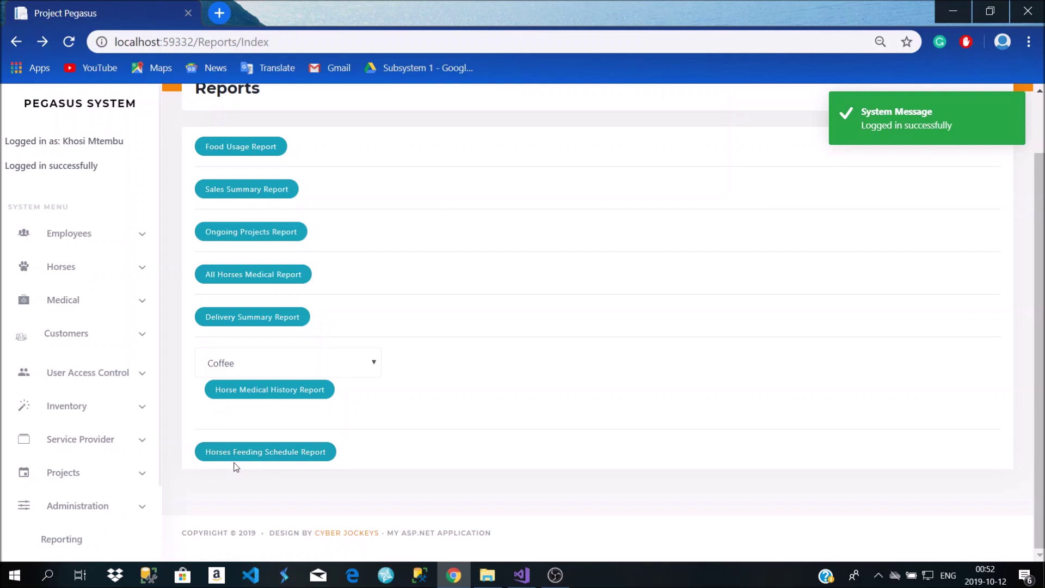
left_click(295, 456)
scroll(263, 365, "down", 5)
scroll(265, 348, "up", 5)
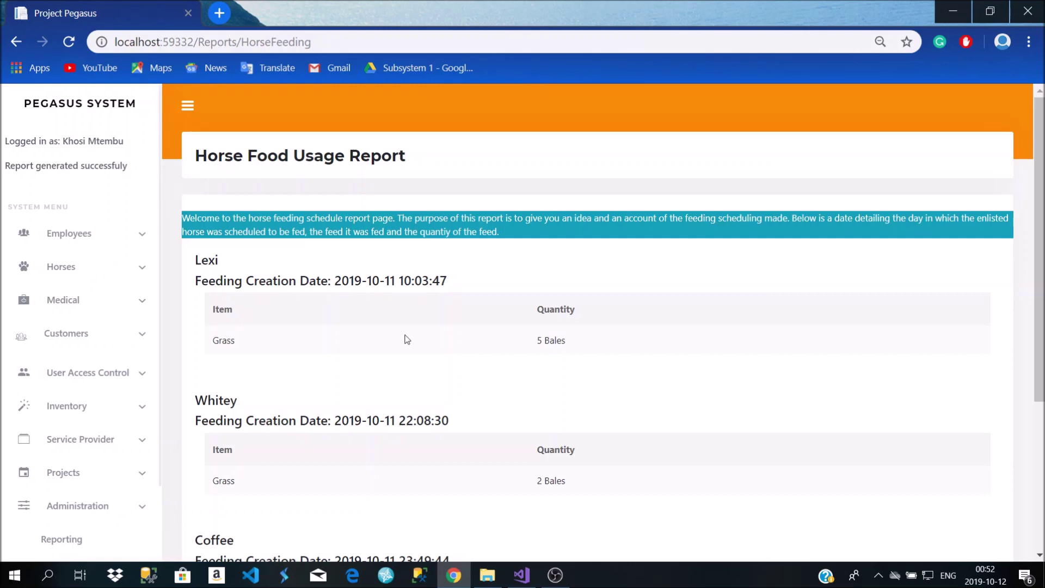
scroll(218, 370, "down", 4)
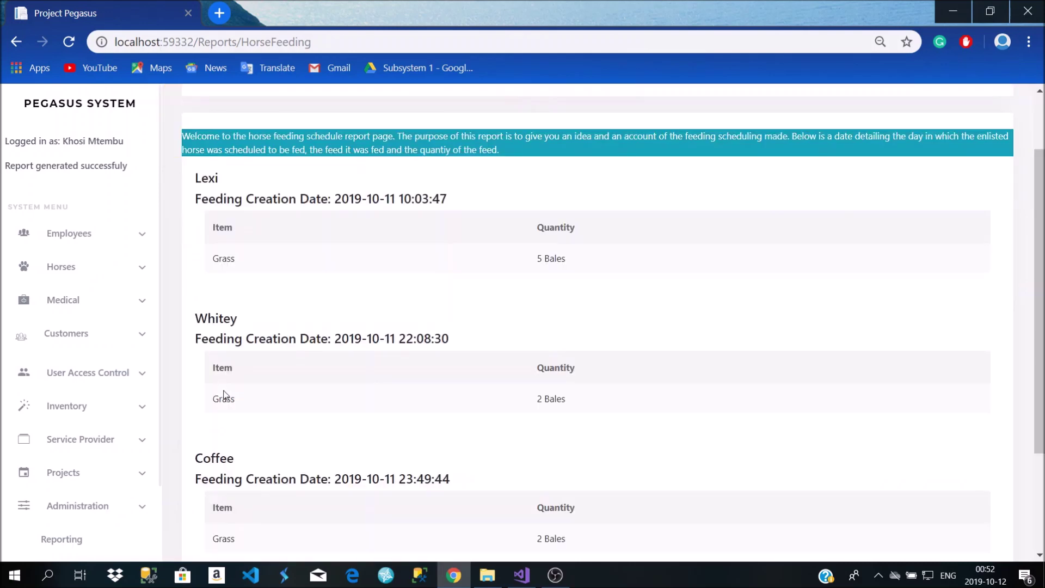
scroll(230, 359, "up", 4)
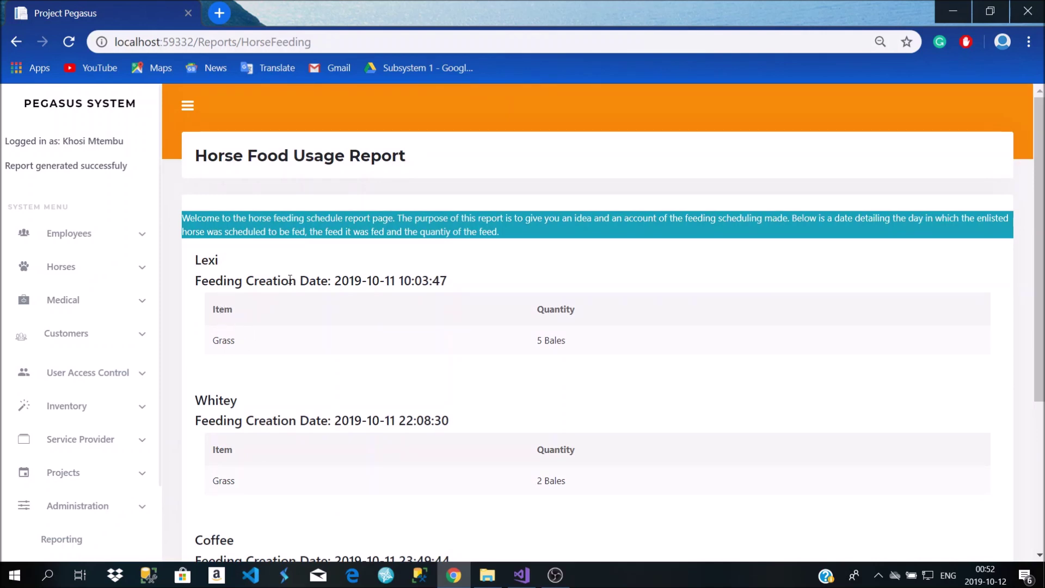
left_click_drag(220, 342, 272, 349)
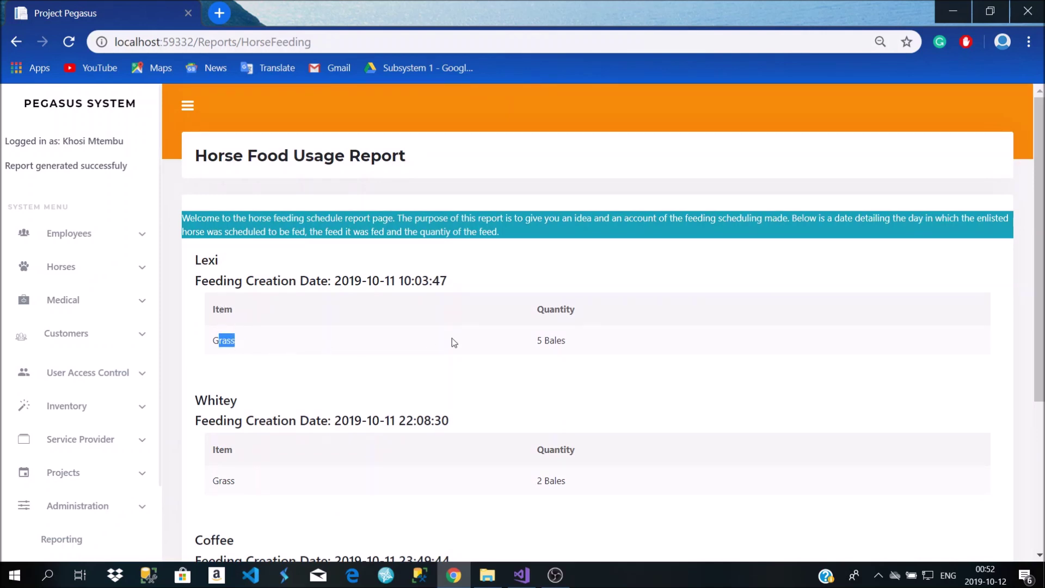
scroll(394, 352, "down", 3)
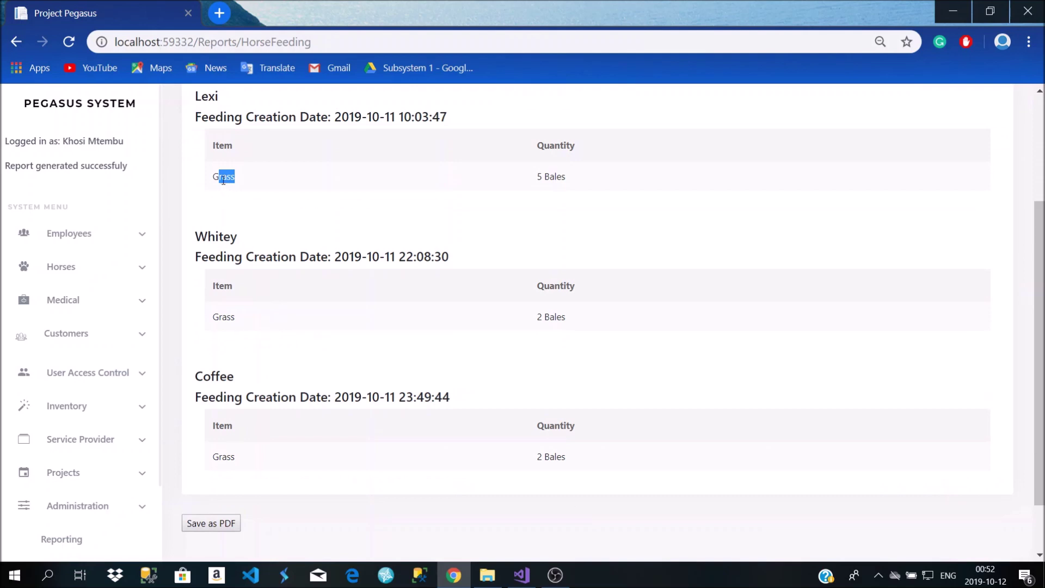
double_click(554, 177)
double_click(555, 317)
left_click(548, 471)
scroll(436, 365, "up", 4)
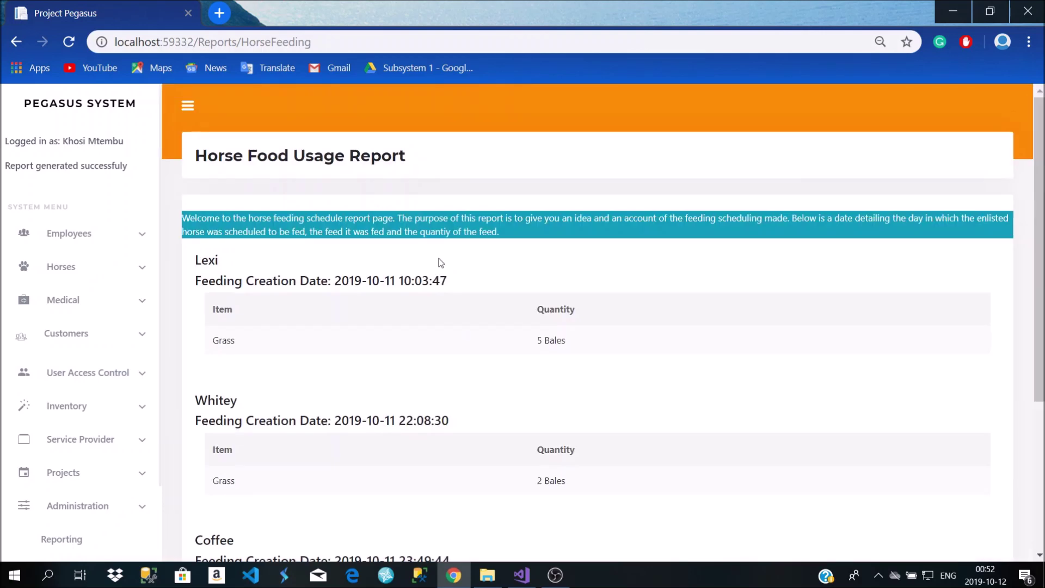
scroll(490, 425, "down", 5)
scroll(499, 377, "up", 5)
scroll(462, 350, "down", 4)
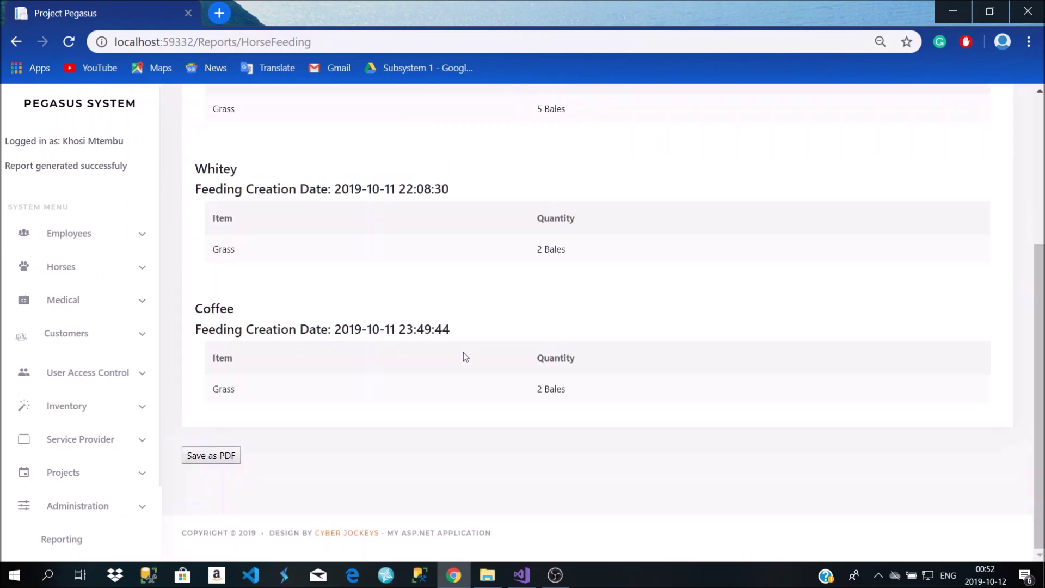
scroll(463, 353, "up", 4)
scroll(463, 353, "down", 4)
scroll(463, 352, "up", 1)
scroll(461, 345, "down", 1)
scroll(461, 345, "up", 1)
scroll(478, 350, "up", 3)
scroll(478, 352, "down", 4)
scroll(309, 218, "up", 3)
key("alt+Left")
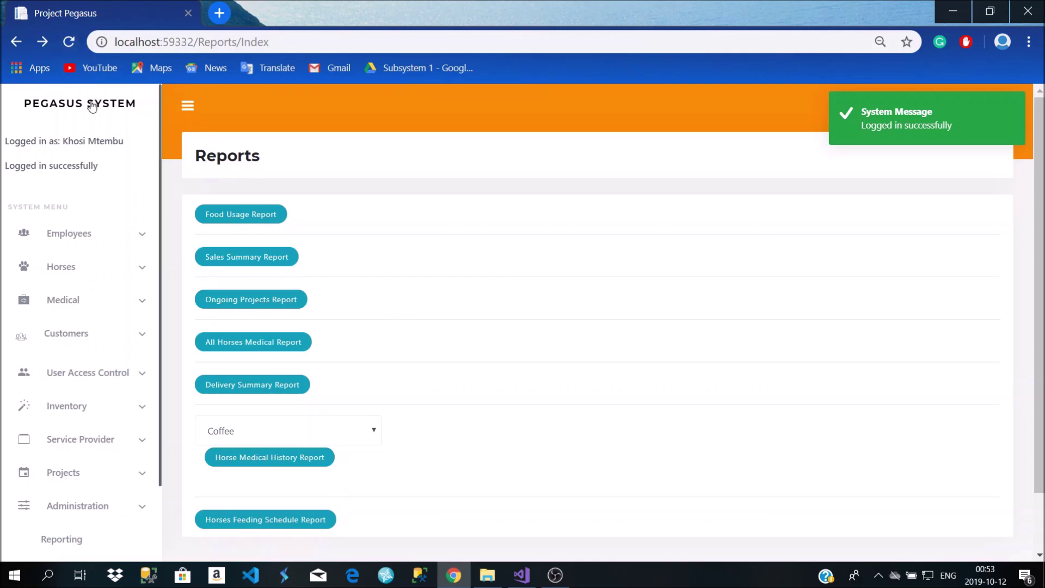
Review the home dashboard's horses lacking grooms and feeding plans, then log out
left_click(92, 107)
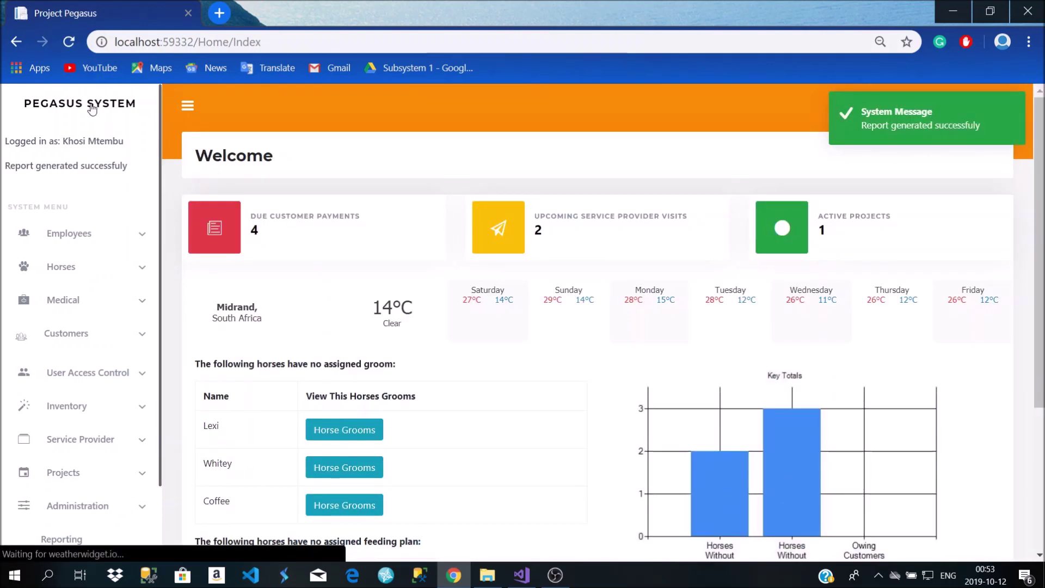
mouse_move(241, 221)
scroll(247, 228, "down", 4)
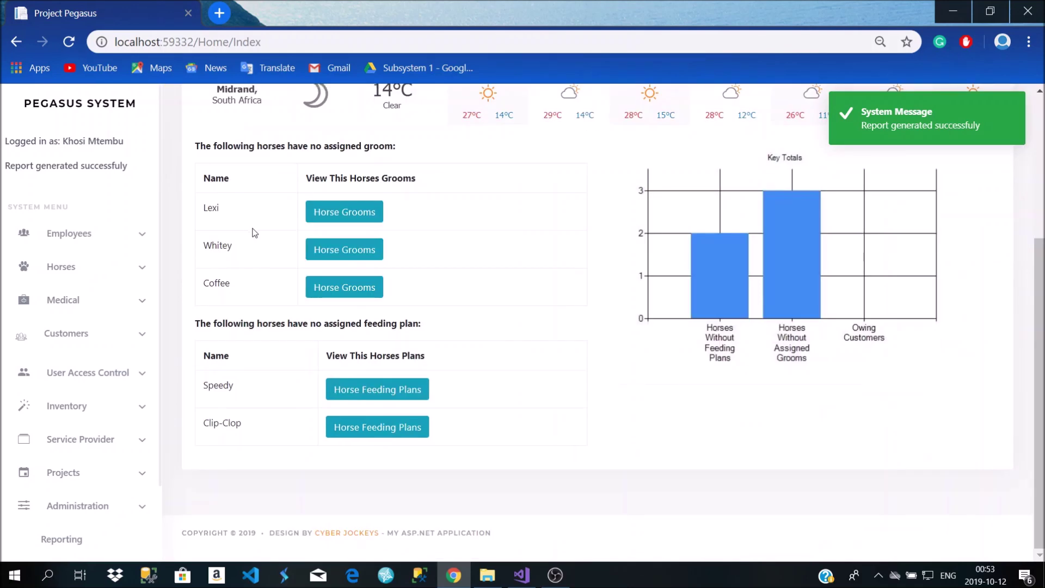
scroll(254, 233, "up", 4)
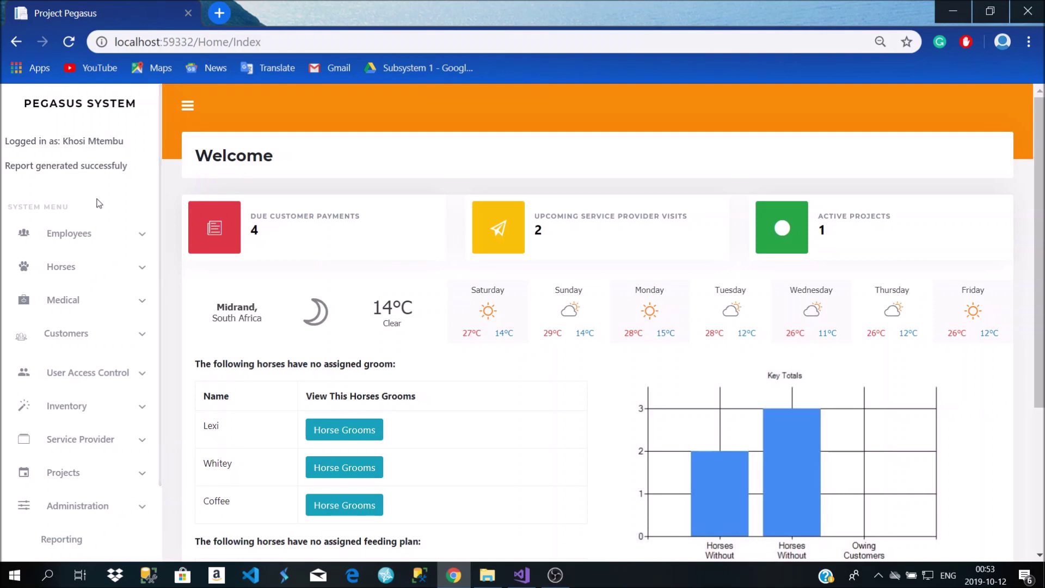
scroll(98, 208, "down", 2)
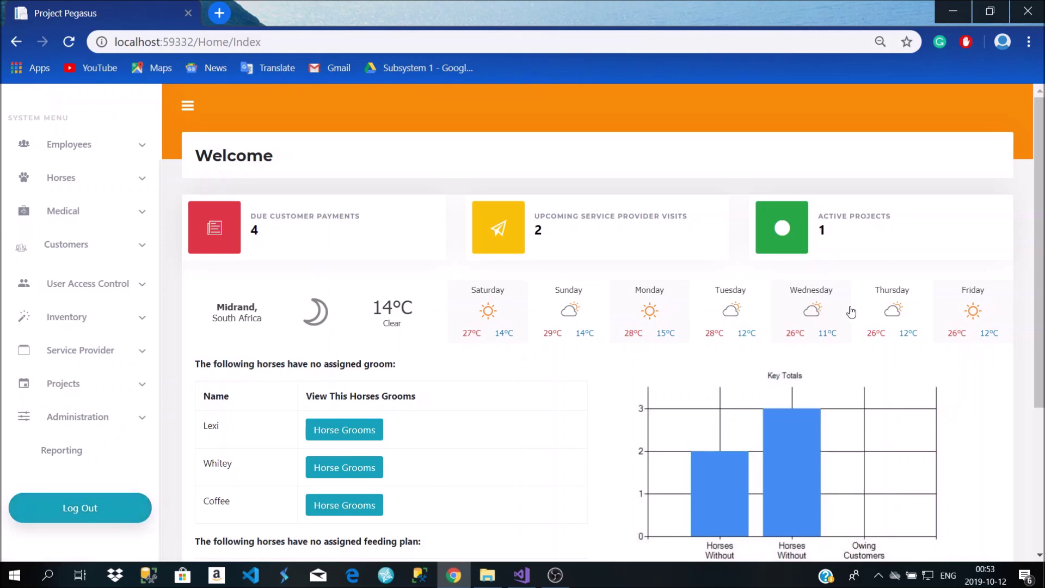
scroll(790, 343, "down", 4)
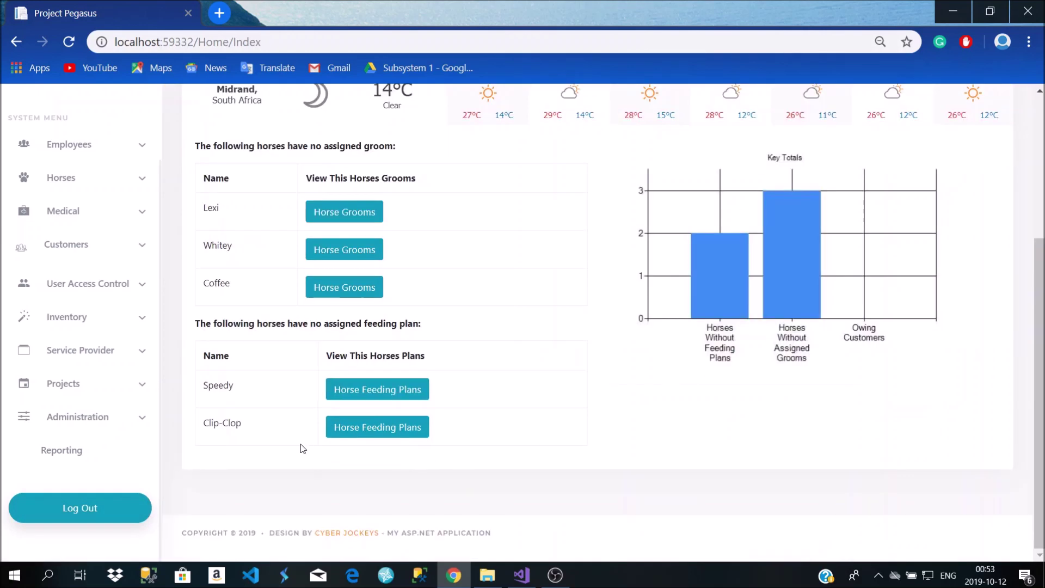
left_click(113, 511)
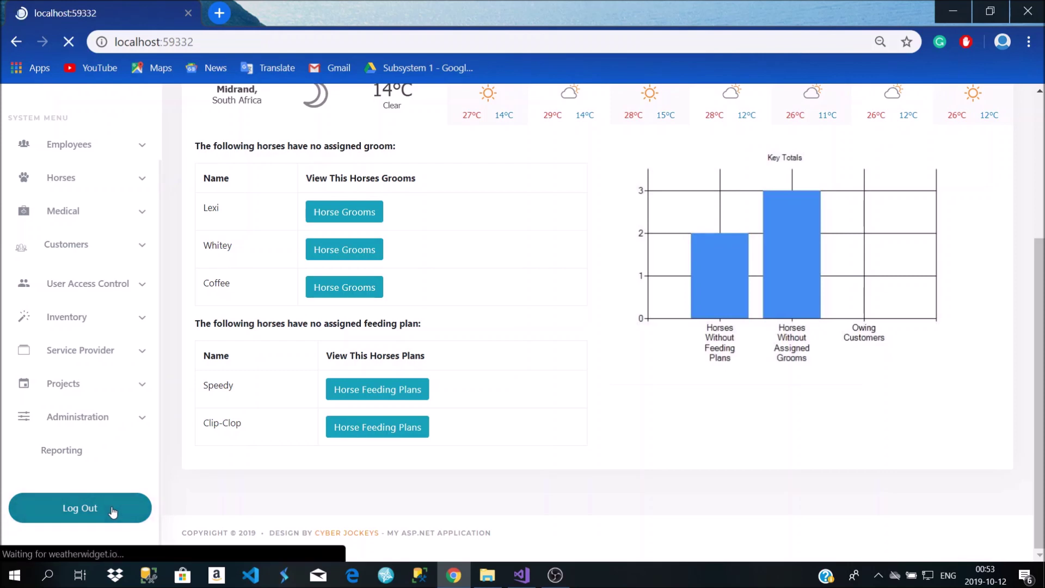